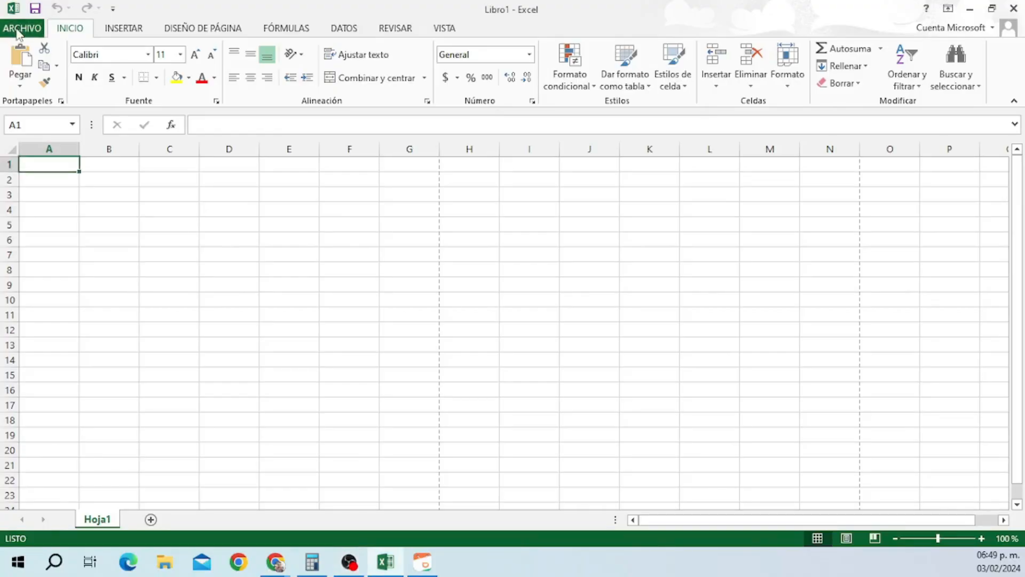
# In the ARCHIVO backstage, pin Libro2 and Gastos2023 to Libros recientes, then unpin both.
pyautogui.click(16, 33)
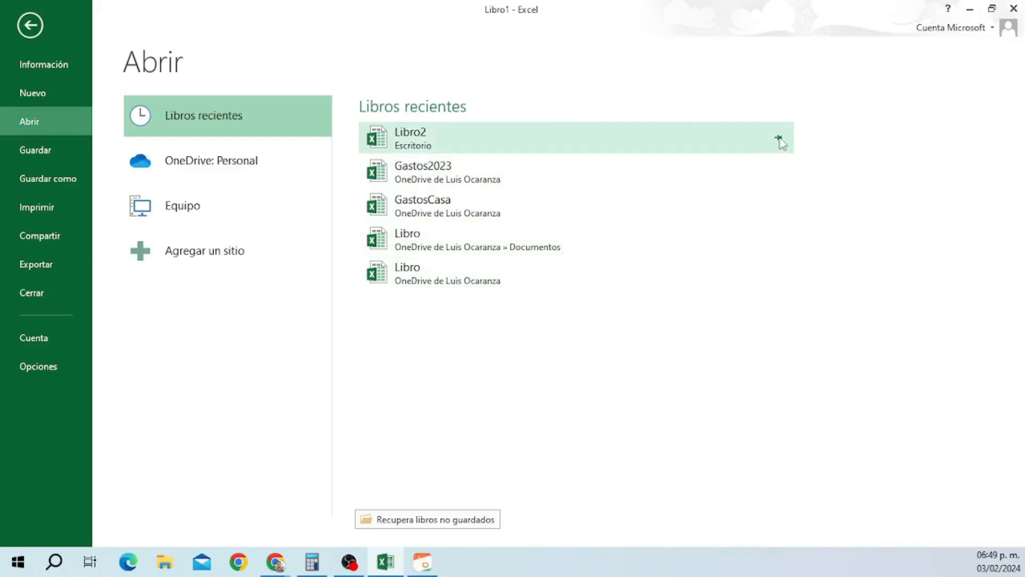
pyautogui.click(778, 139)
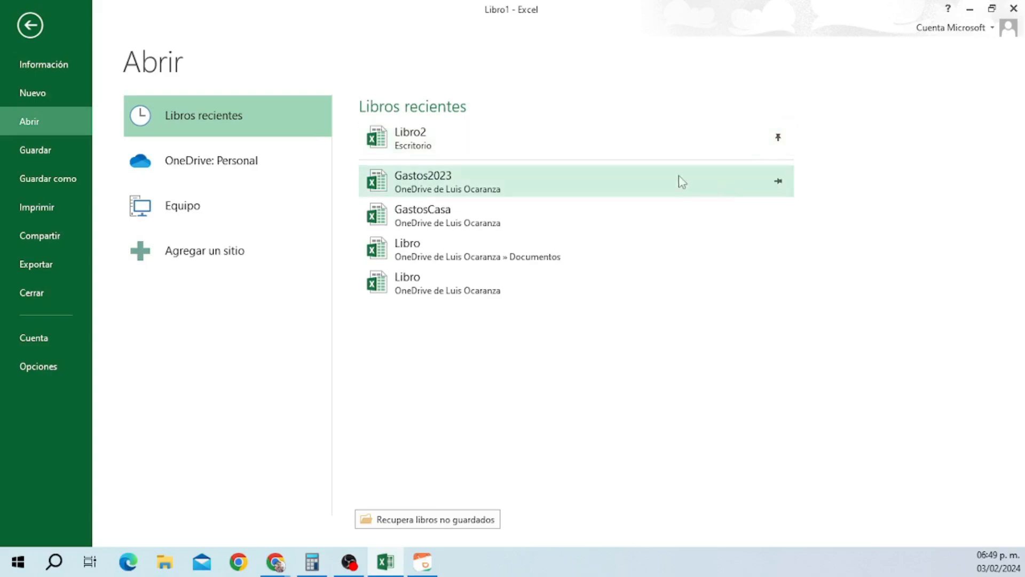
pyautogui.click(779, 183)
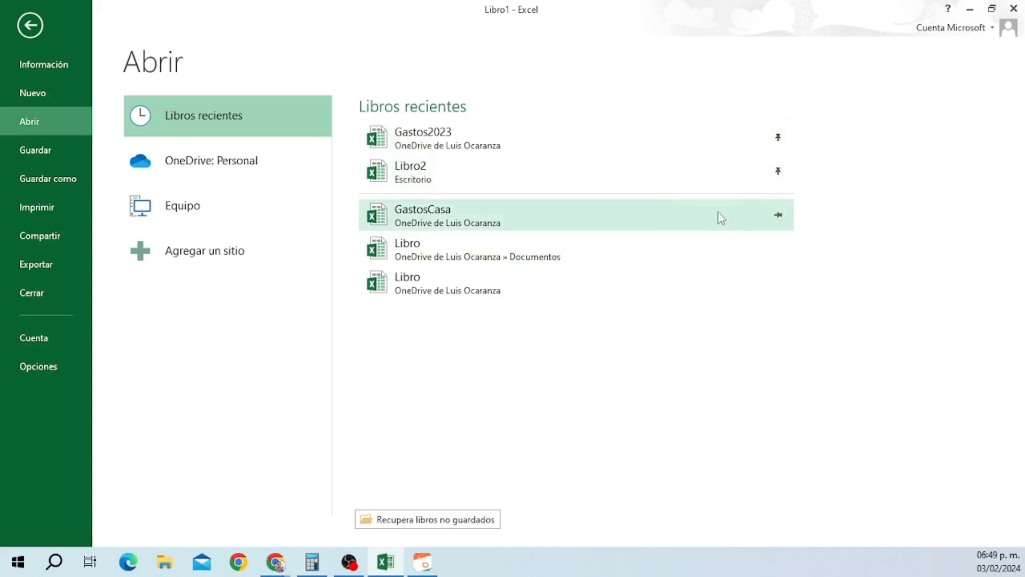
pyautogui.click(779, 172)
pyautogui.click(779, 138)
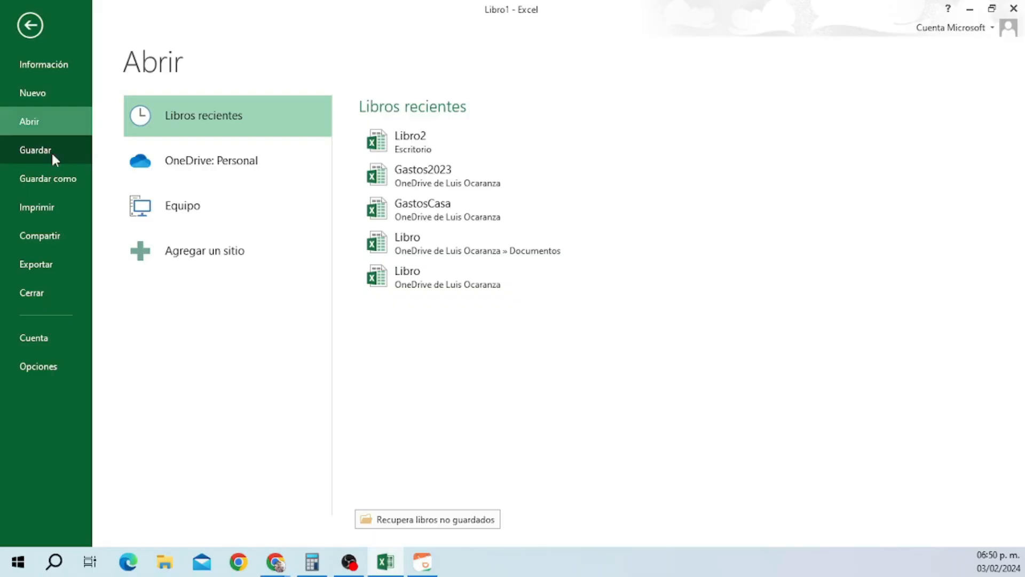
# Pass through Guardar como to the Imprimir page showing Microsoft Print to PDF.
pyautogui.click(50, 181)
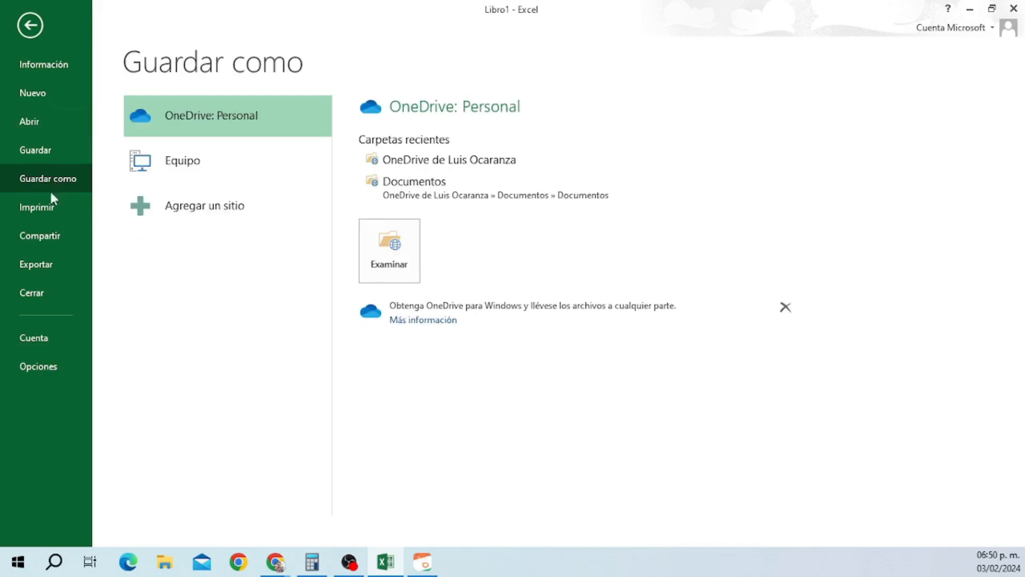
pyautogui.click(49, 212)
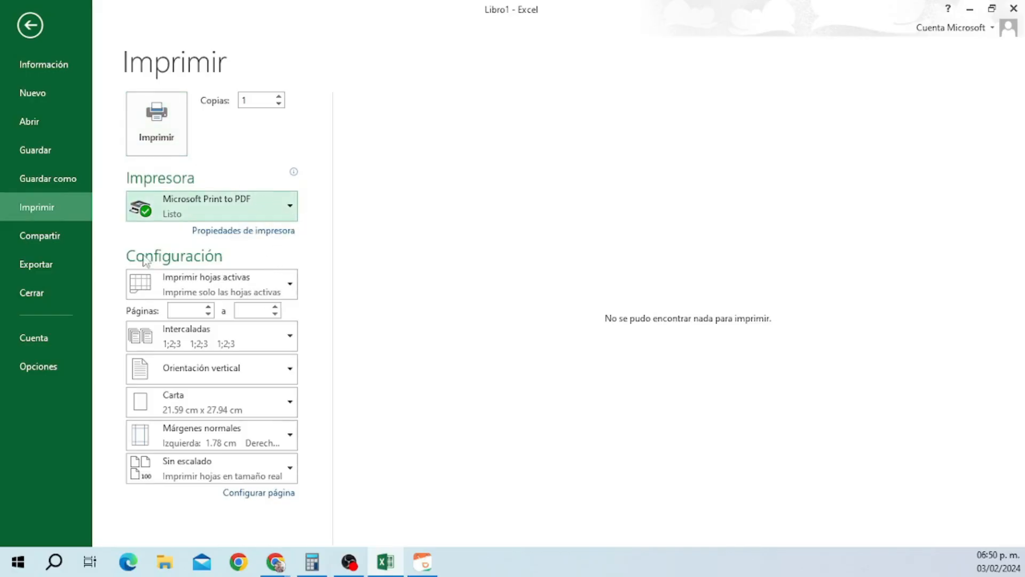
# Check the print-range, orientation and margin lists unchanged, then go to the Compartir page.
pyautogui.click(288, 293)
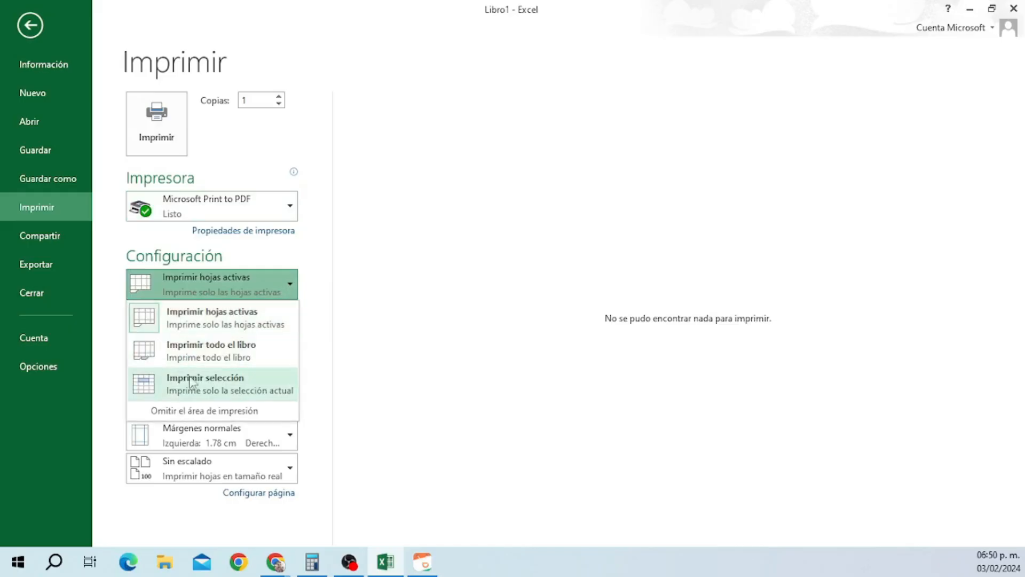
pyautogui.click(323, 307)
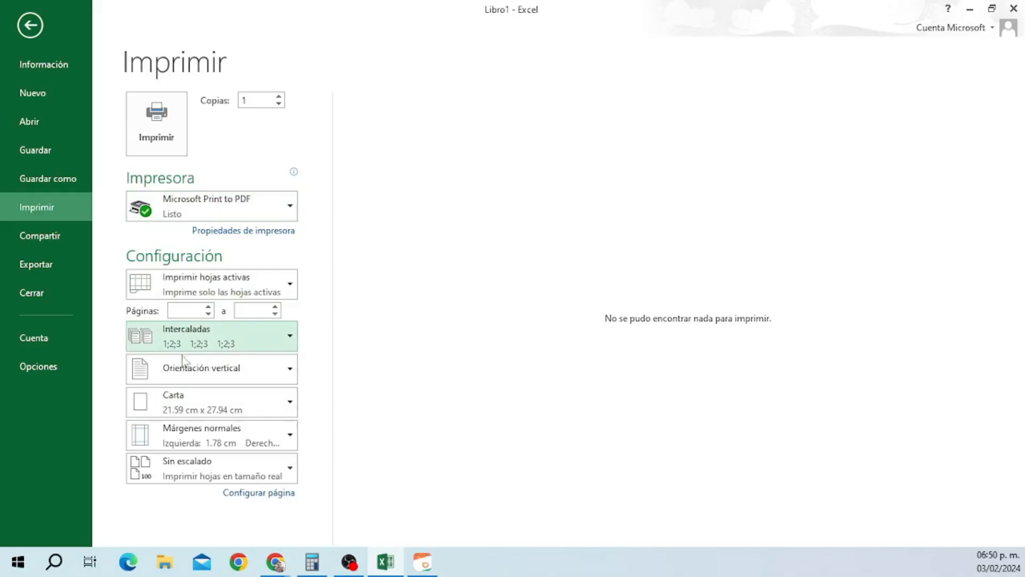
pyautogui.click(285, 369)
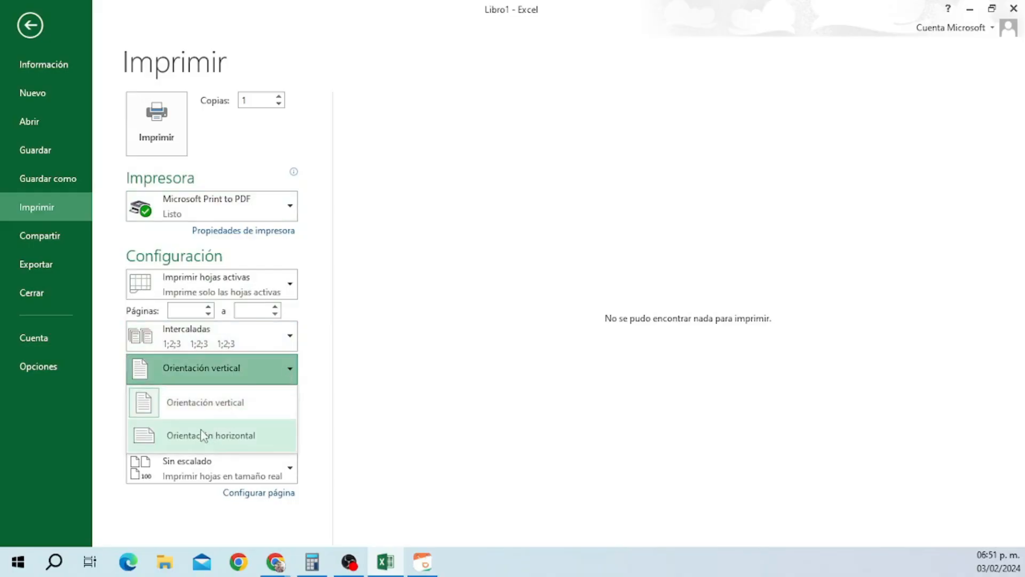
pyautogui.click(292, 376)
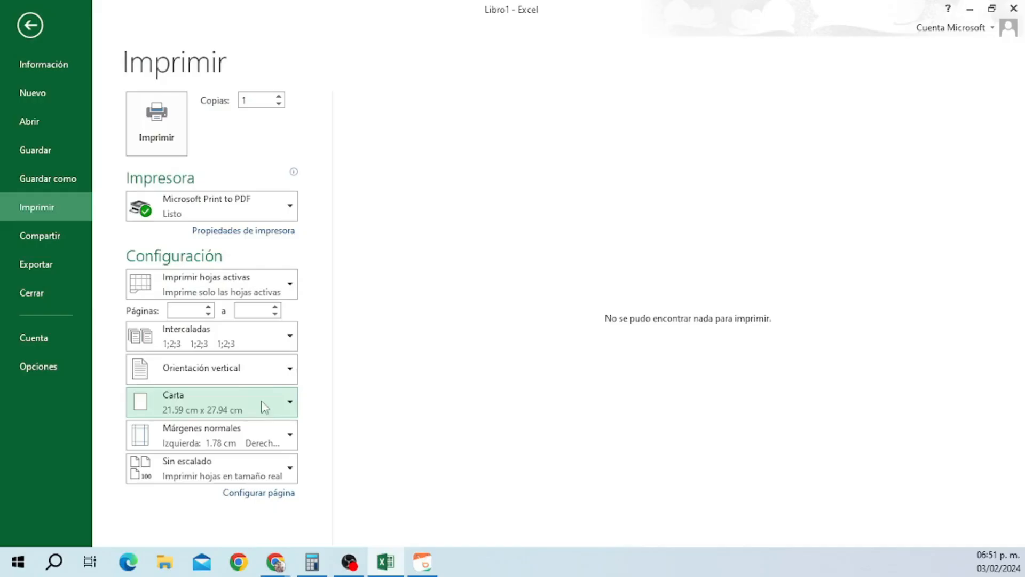
pyautogui.click(276, 431)
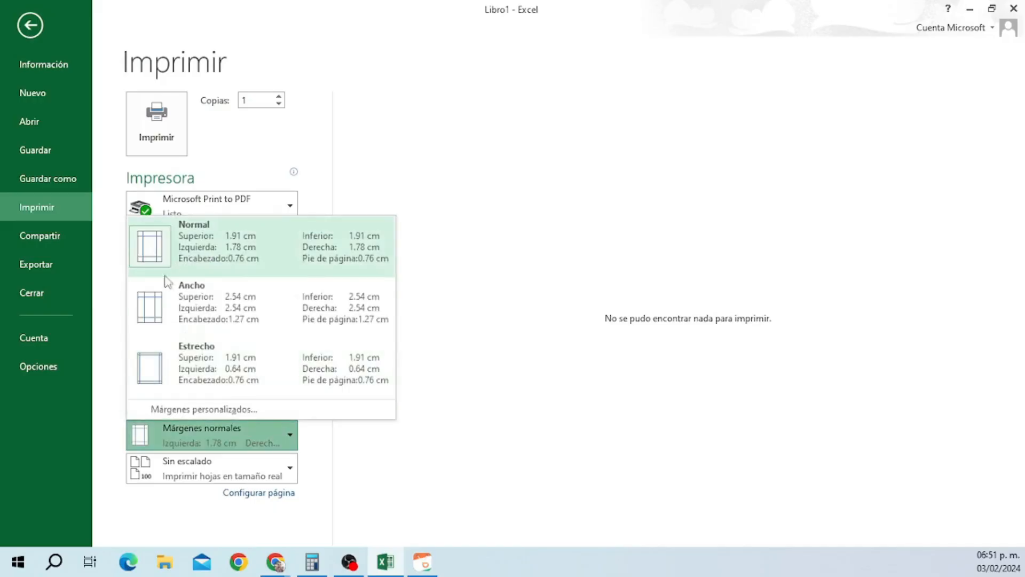
pyautogui.click(273, 435)
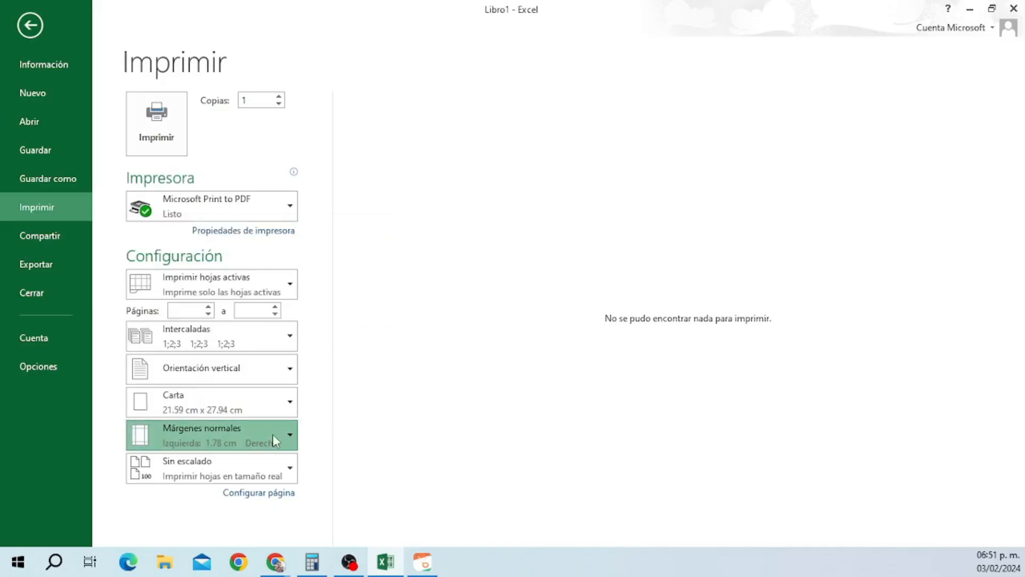
pyautogui.click(71, 239)
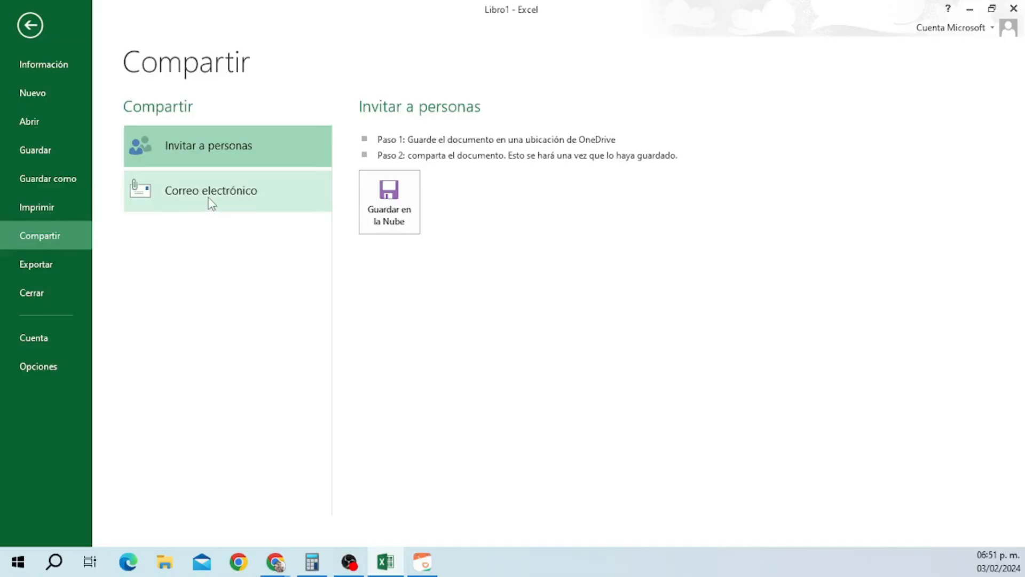
# Browse the Exportar options, then open Opciones de Excel on its General page.
pyautogui.click(66, 266)
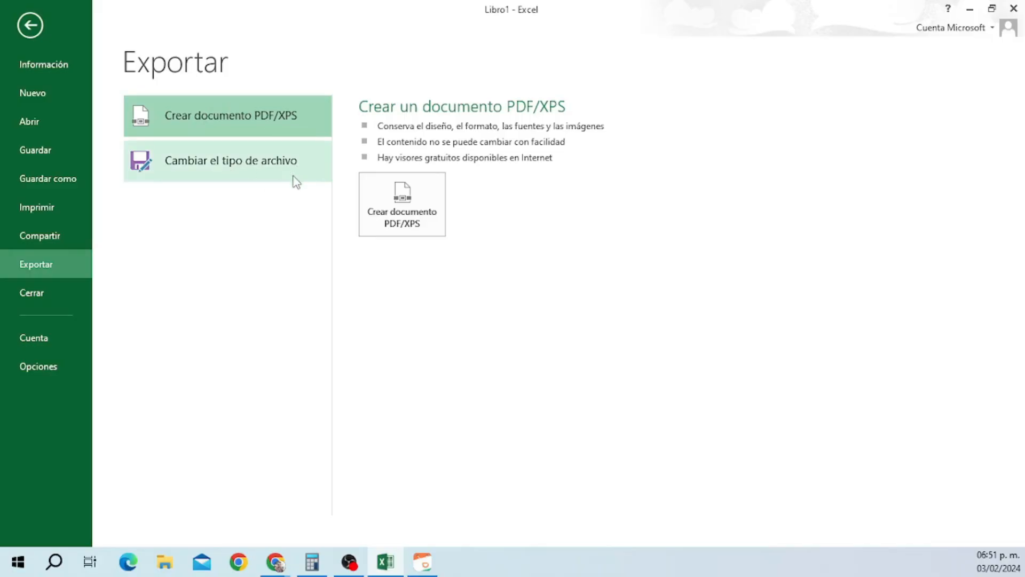
pyautogui.click(60, 369)
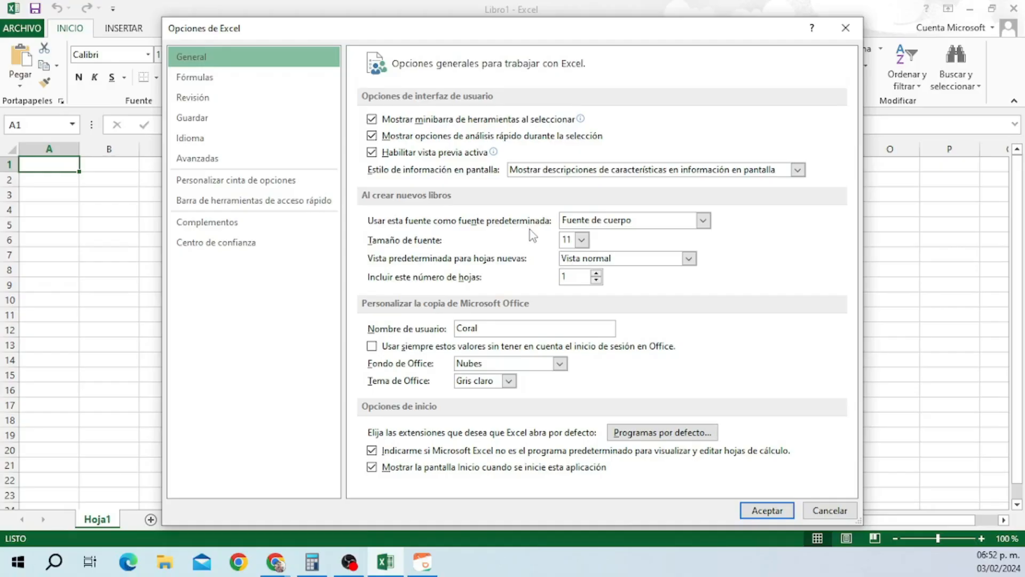
# Look through the Fórmulas, Revisión and Guardar settings and file-format list, then cancel Opciones de Excel.
pyautogui.press('Down')
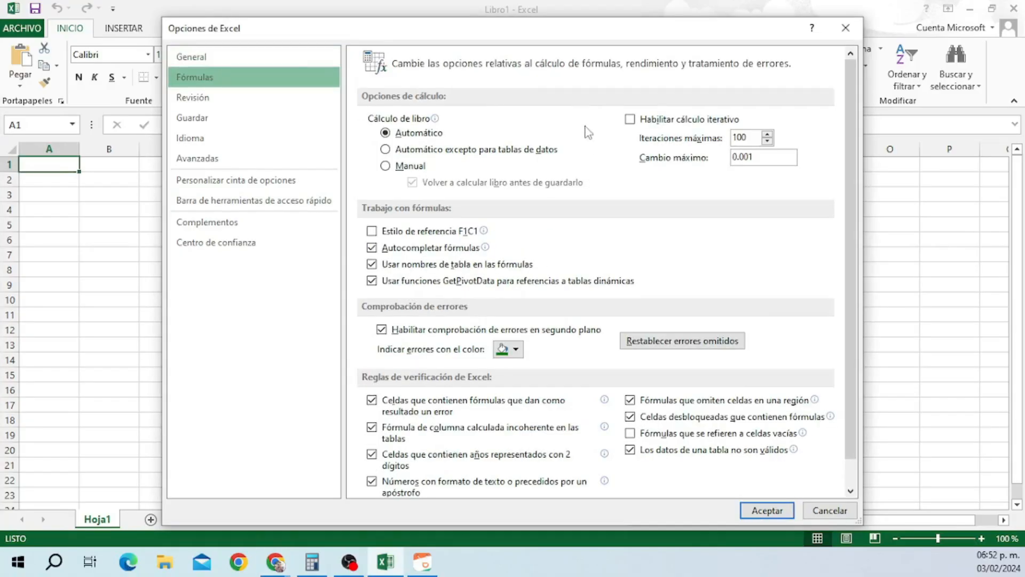
pyautogui.scroll(-1, 679, 237)
pyautogui.click(221, 98)
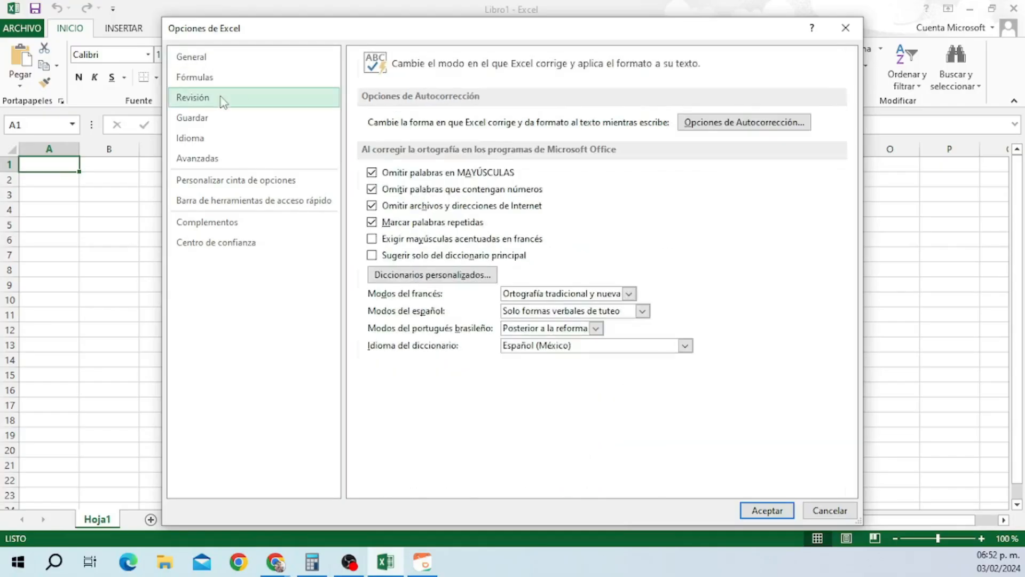
pyautogui.click(282, 121)
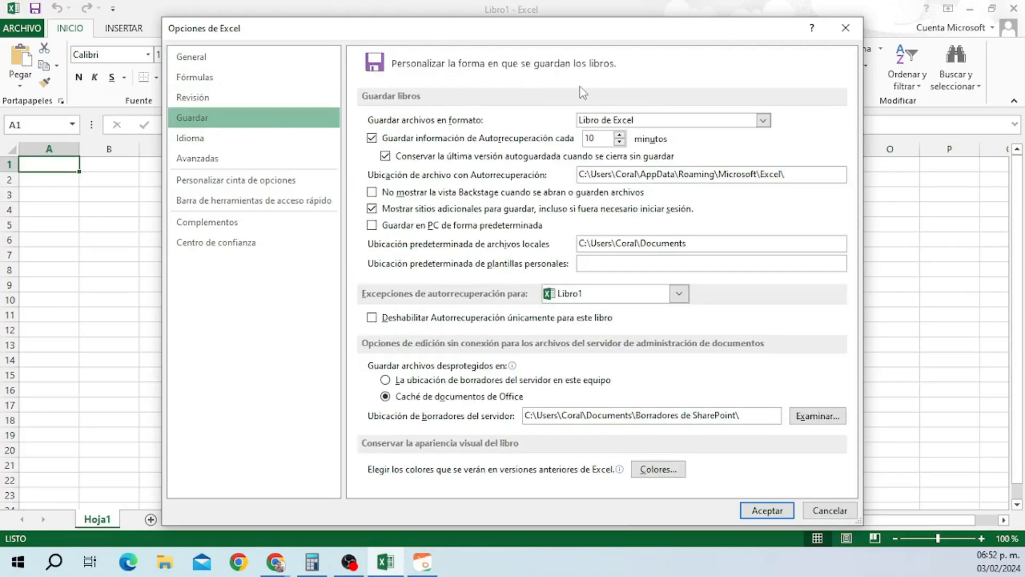
pyautogui.click(763, 121)
pyautogui.click(674, 475)
pyautogui.click(816, 513)
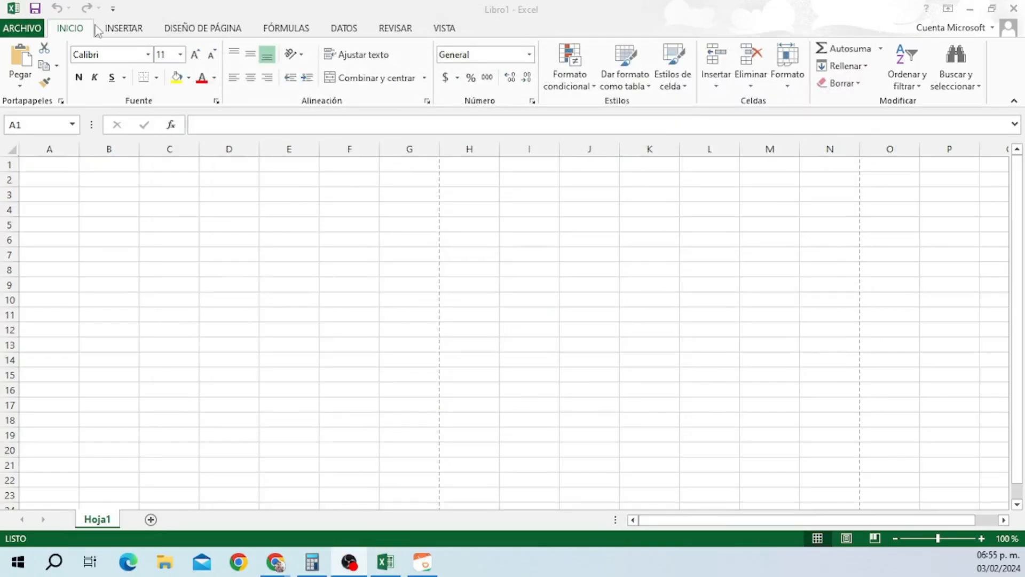
pyautogui.click(111, 12)
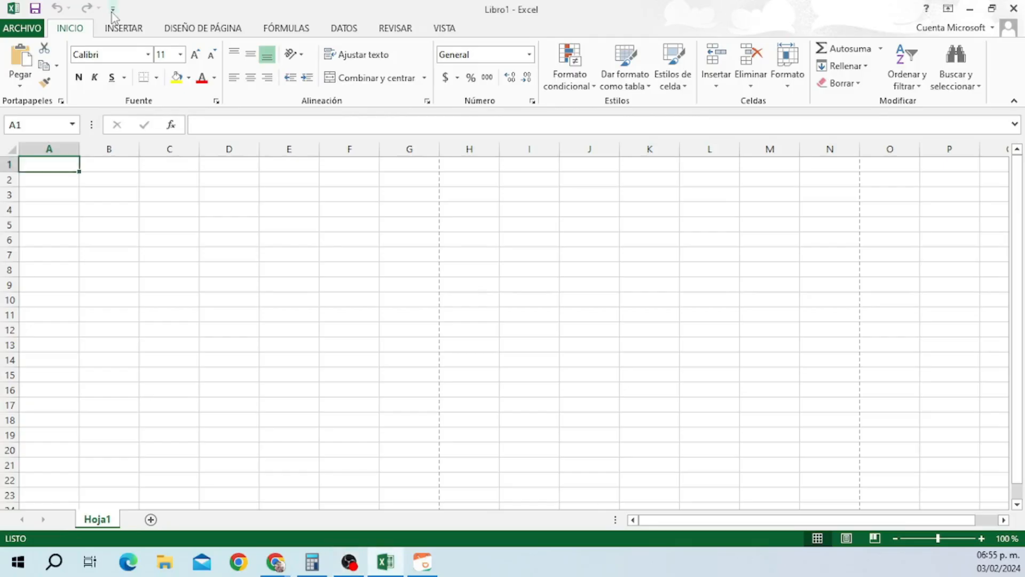
pyautogui.click(111, 12)
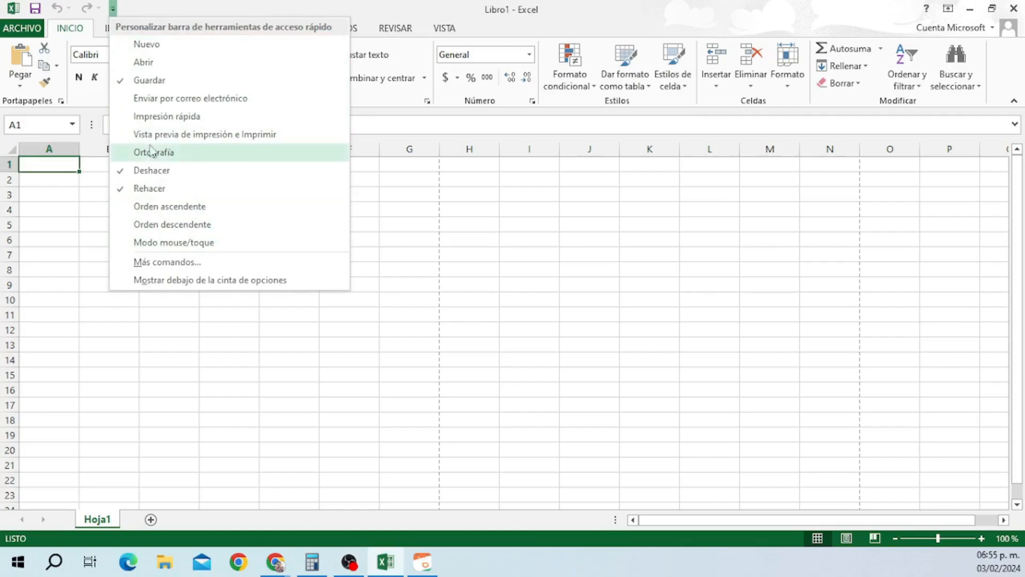
pyautogui.click(158, 8)
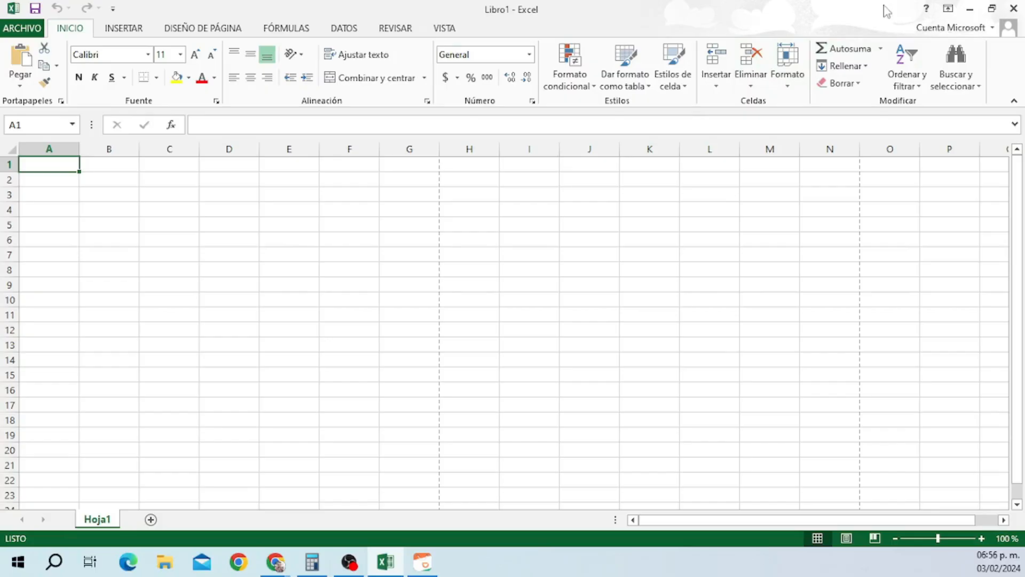
pyautogui.click(971, 10)
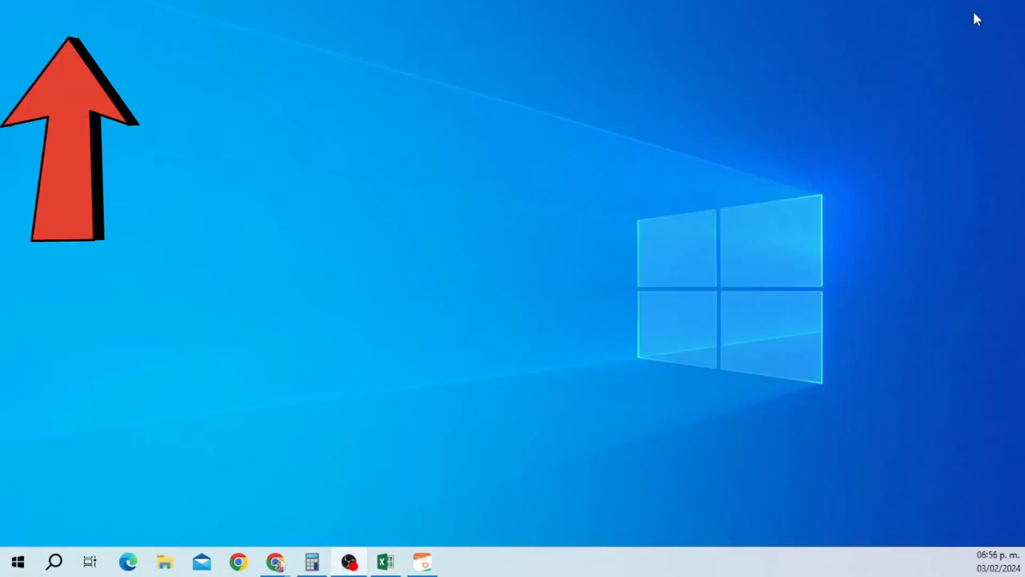
pyautogui.click(386, 566)
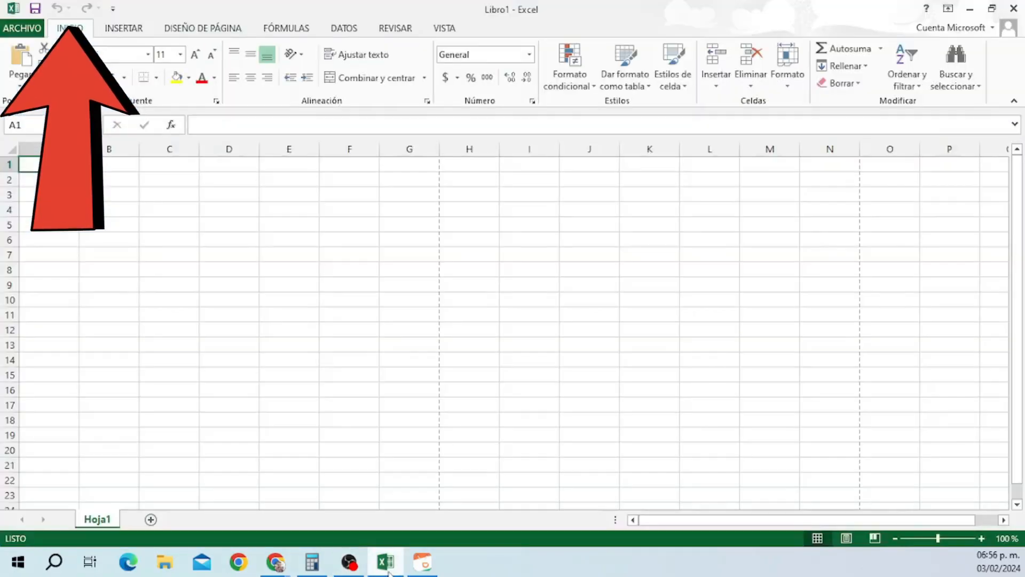
pyautogui.click(991, 8)
pyautogui.click(598, 194)
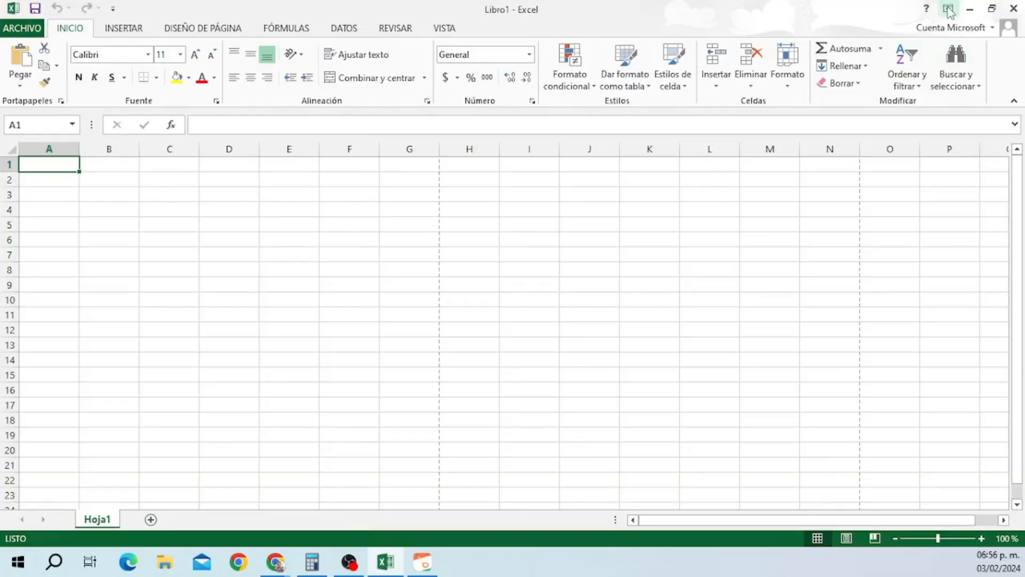
pyautogui.click(948, 8)
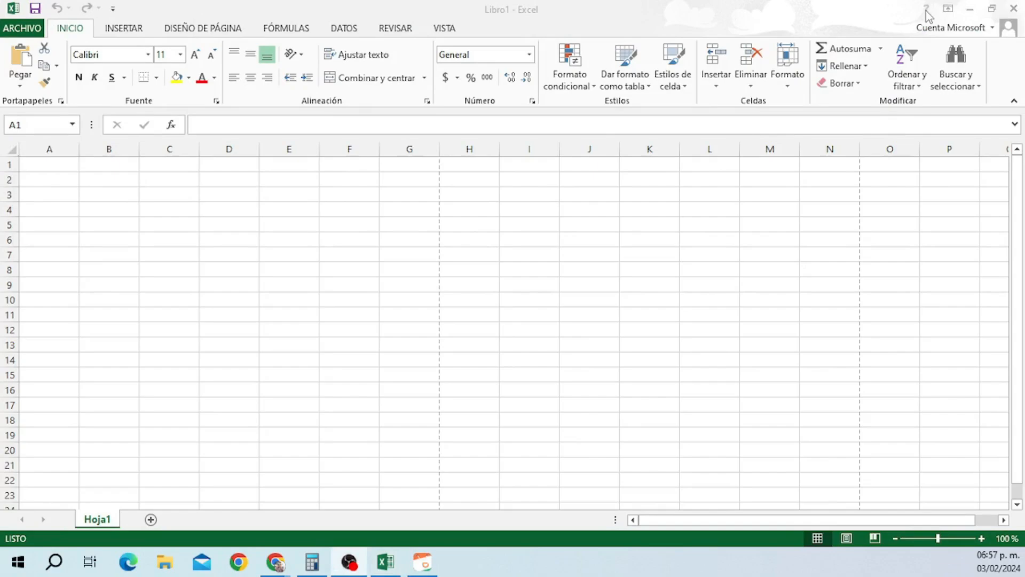
pyautogui.click(927, 11)
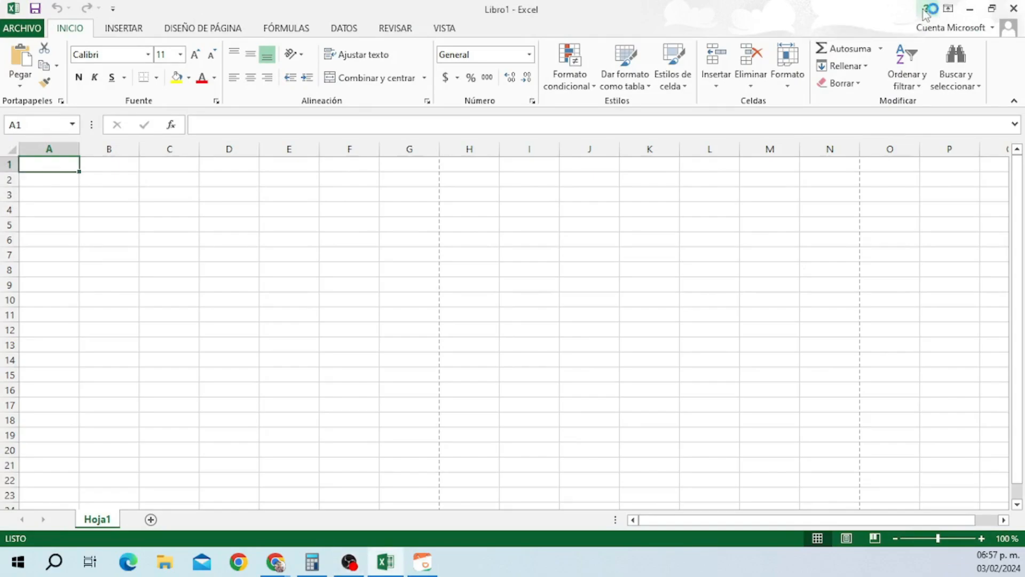
pyautogui.click(927, 10)
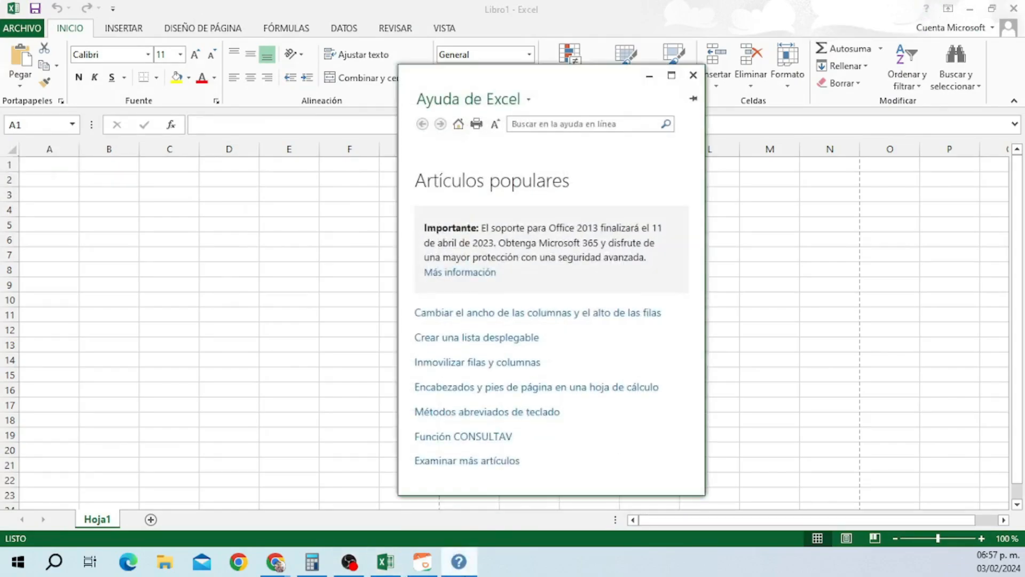
pyautogui.click(693, 75)
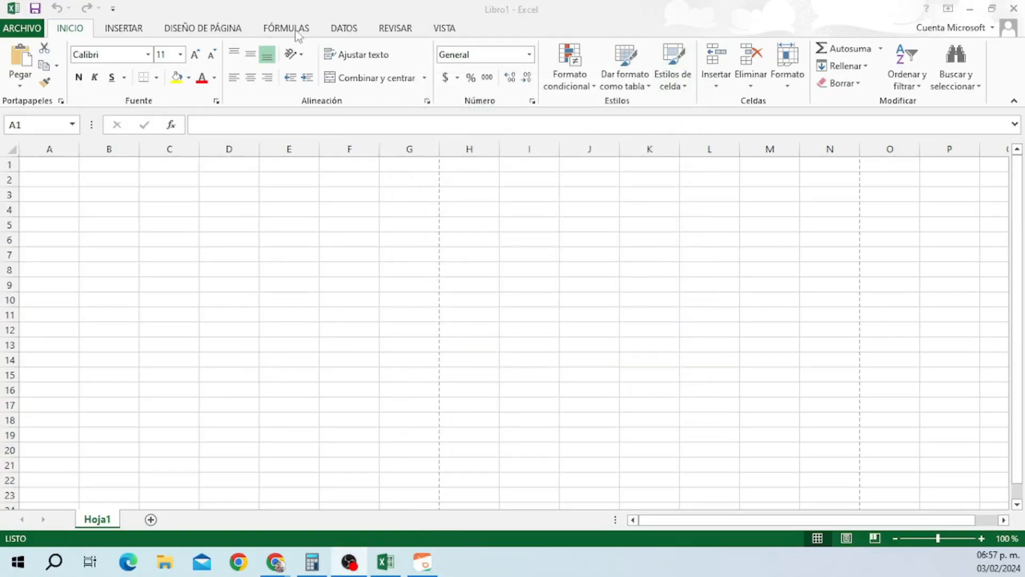
pyautogui.click(123, 29)
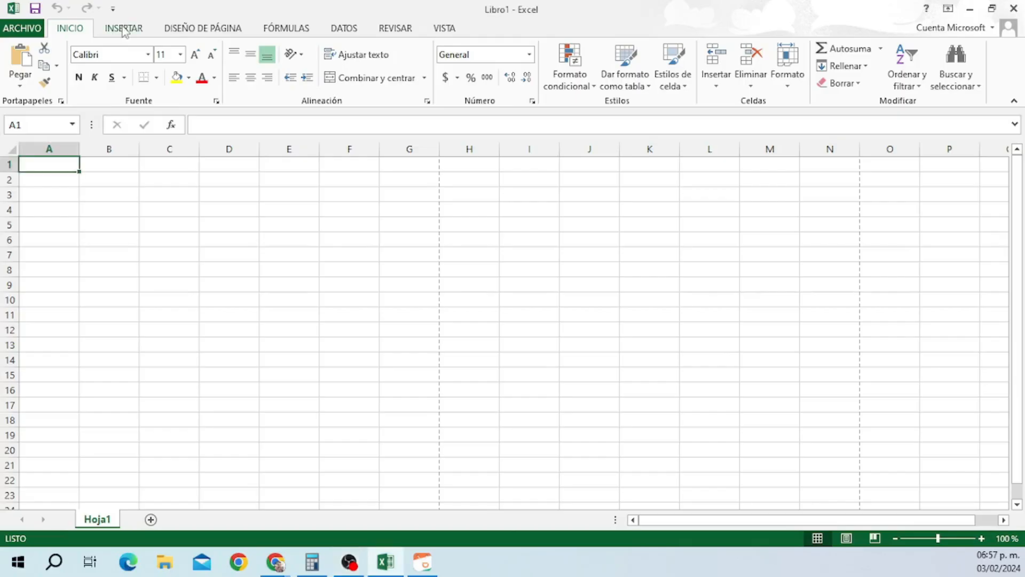
pyautogui.click(200, 30)
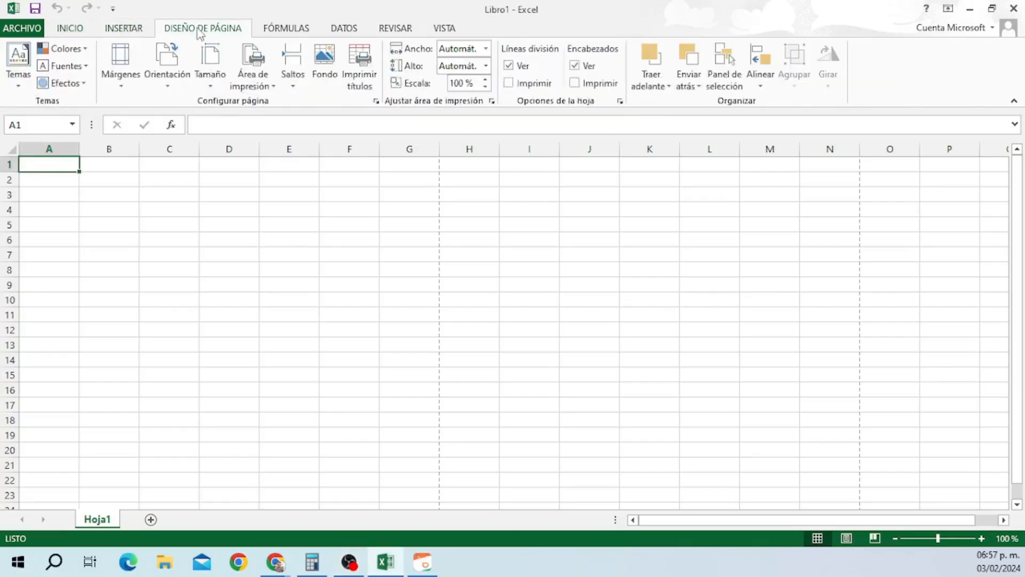
pyautogui.click(279, 29)
pyautogui.click(355, 35)
pyautogui.click(385, 33)
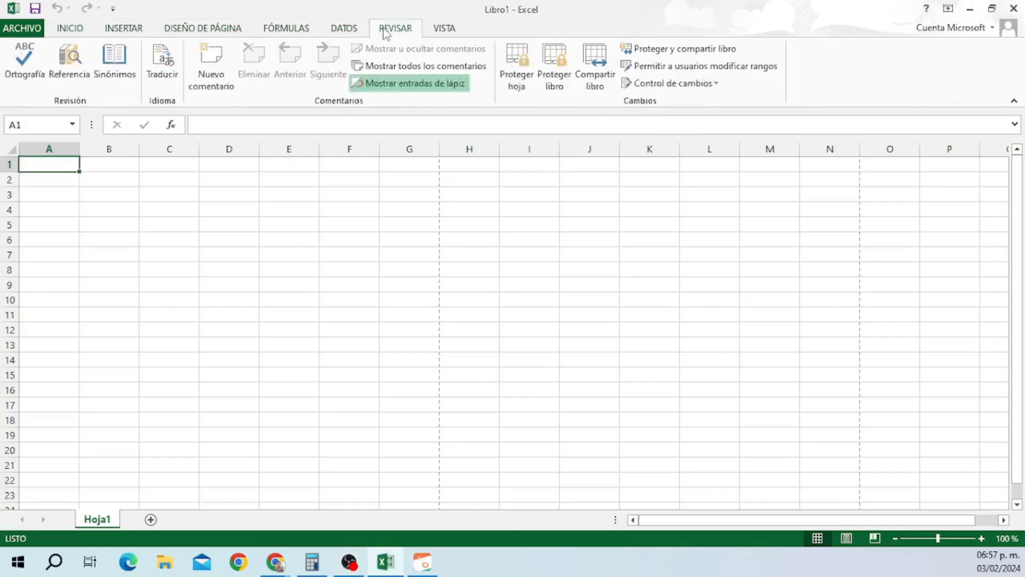
pyautogui.click(439, 31)
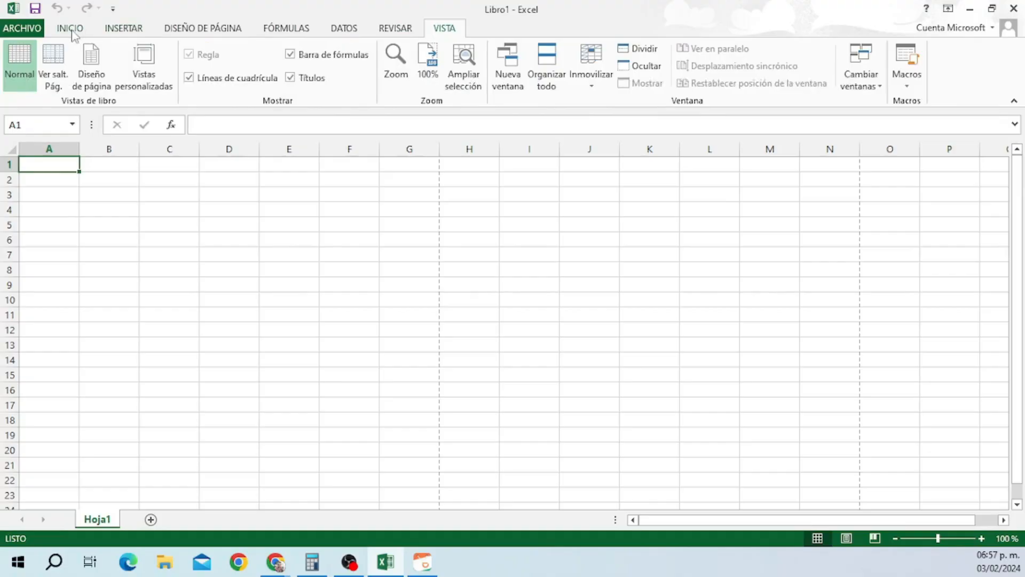
pyautogui.click(72, 31)
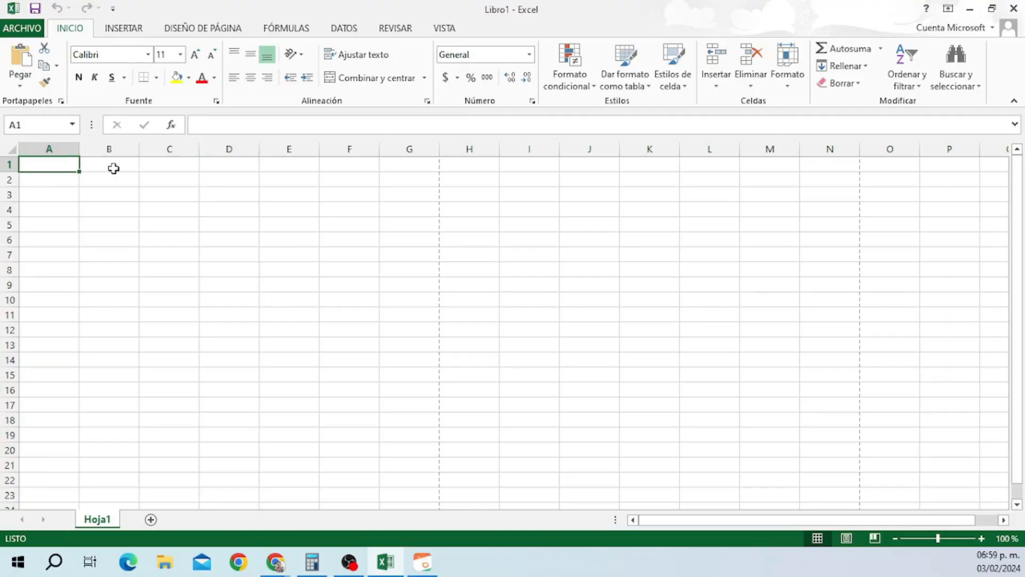
pyautogui.click(113, 168)
pyautogui.click(115, 193)
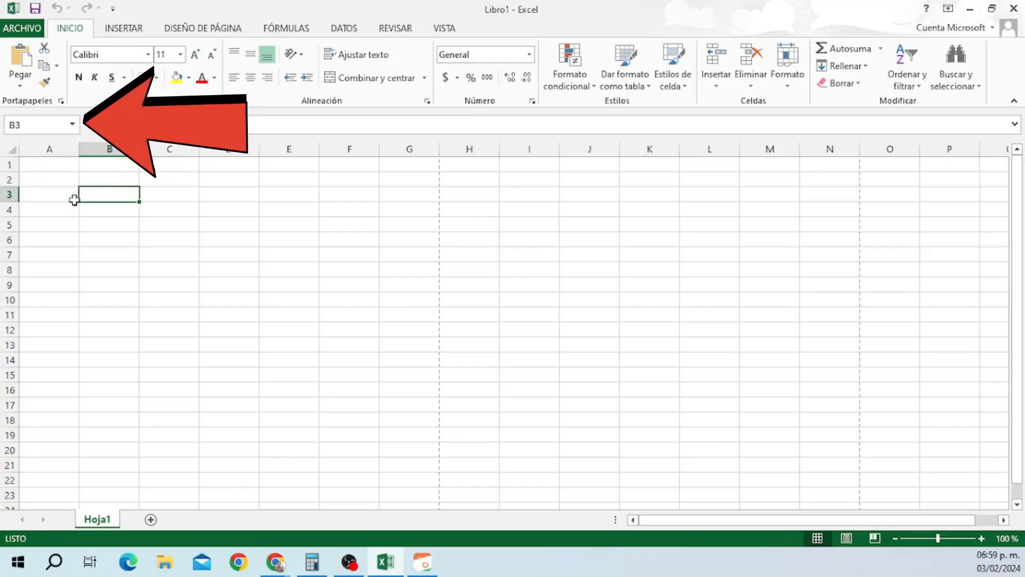
pyautogui.click(111, 210)
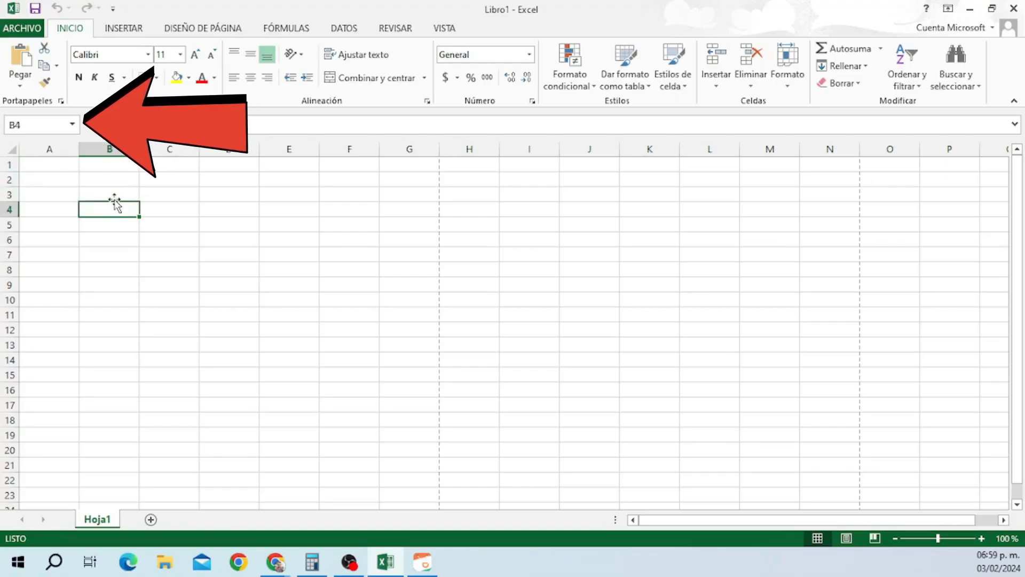
pyautogui.click(119, 193)
pyautogui.click(169, 197)
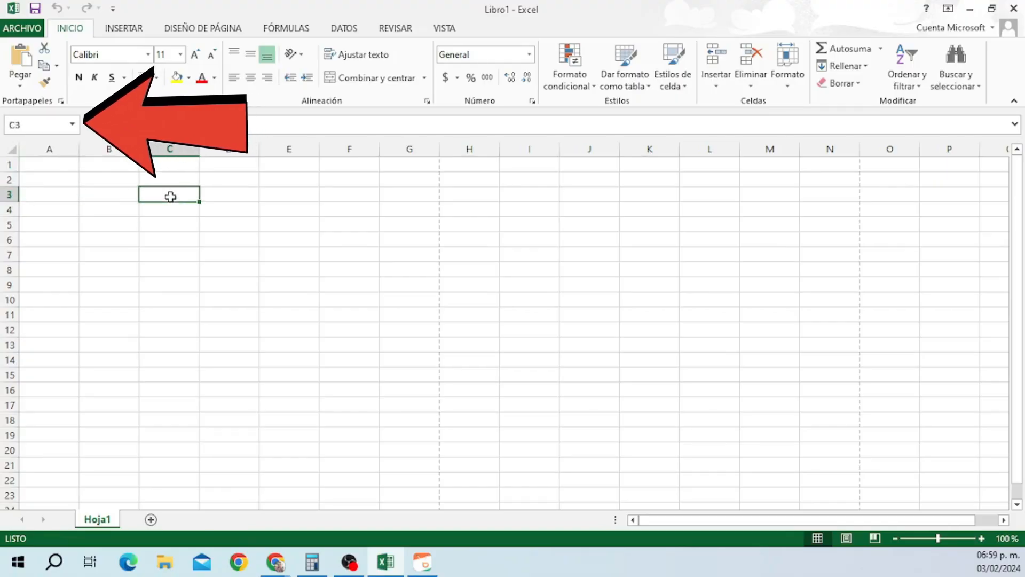
pyautogui.click(48, 165)
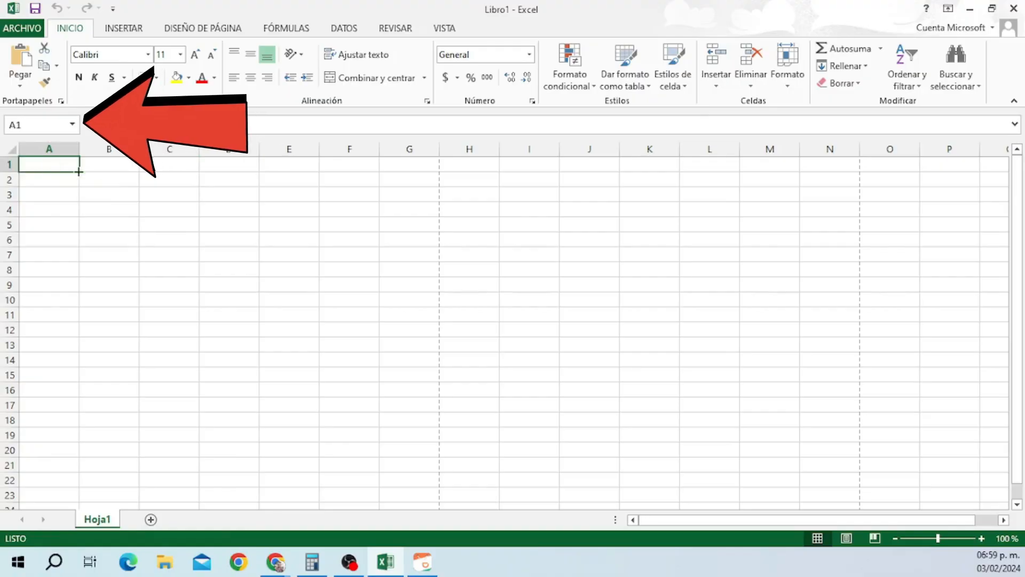
pyautogui.click(94, 164)
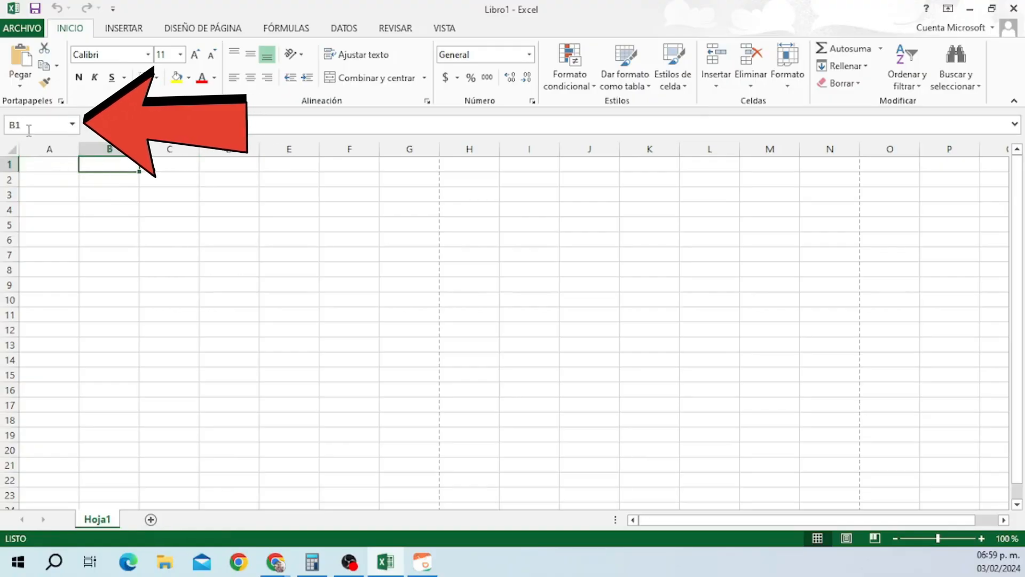
pyautogui.click(57, 164)
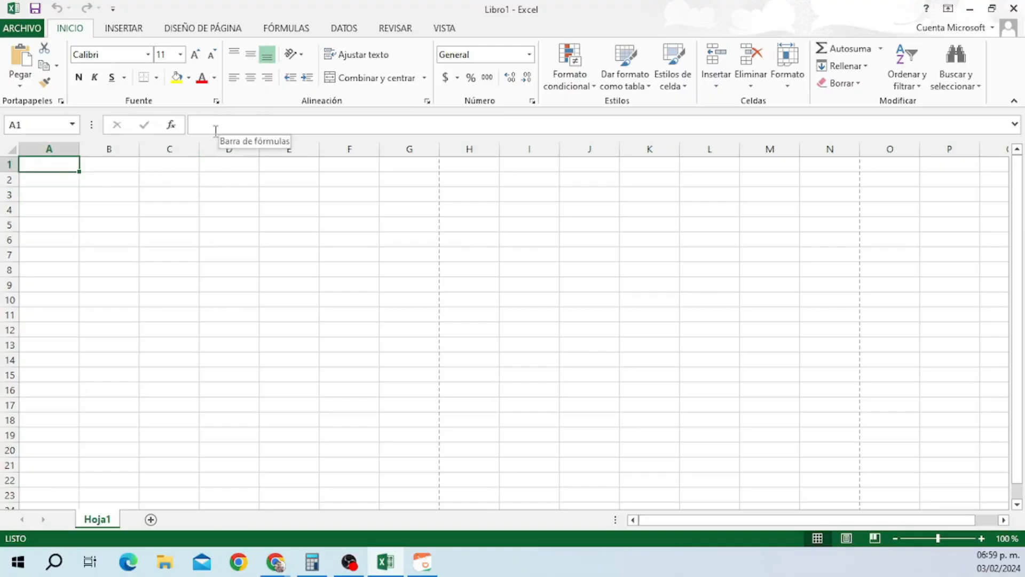
pyautogui.click(215, 124)
pyautogui.write('rs')
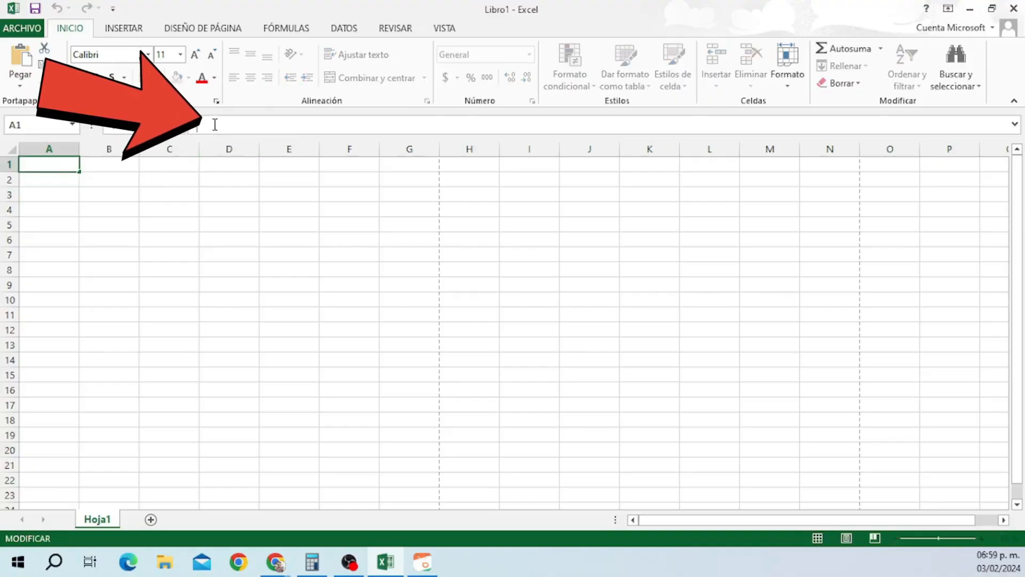
pyautogui.write('rsrysryrys')
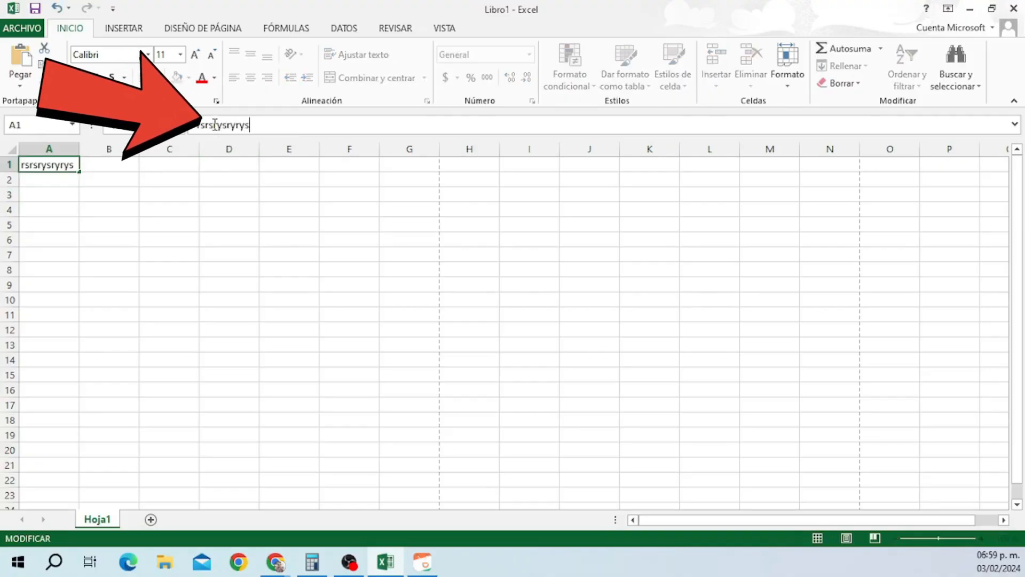
pyautogui.press('BackSpace')
pyautogui.press('BackSpace')
pyautogui.press('BackSpace')
pyautogui.press('BackSpace')
pyautogui.press('BackSpace')
pyautogui.press('BackSpace')
pyautogui.press('BackSpace')
pyautogui.press('BackSpace')
pyautogui.press('BackSpace')
pyautogui.press('BackSpace')
pyautogui.press('BackSpace')
pyautogui.press('BackSpace')
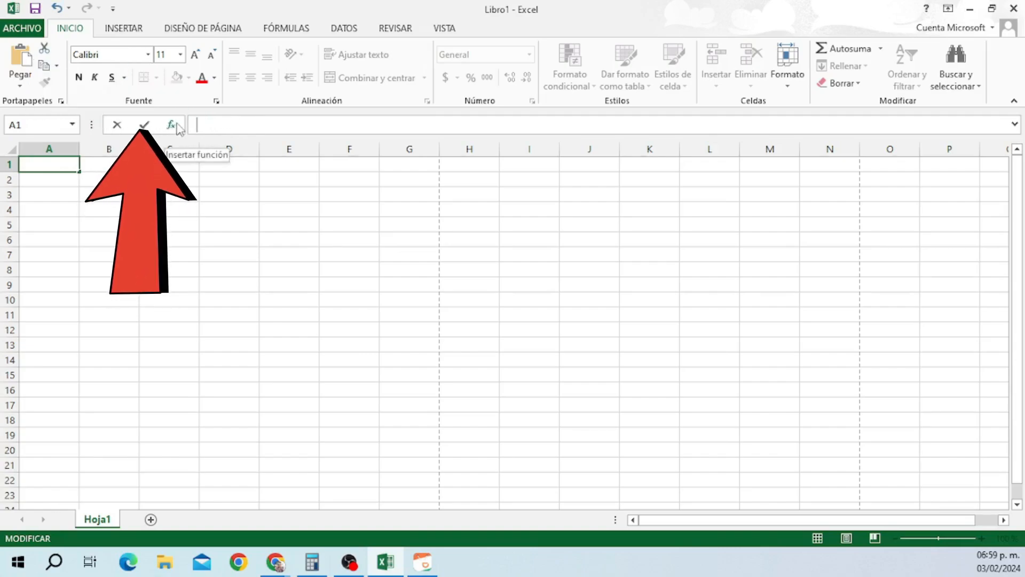
pyautogui.click(172, 126)
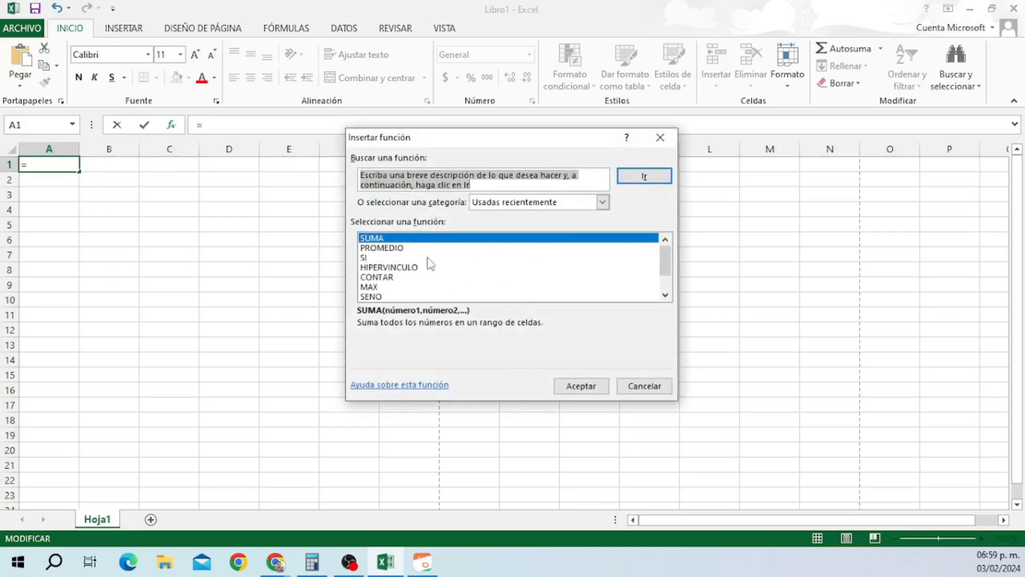
pyautogui.click(413, 268)
pyautogui.click(379, 278)
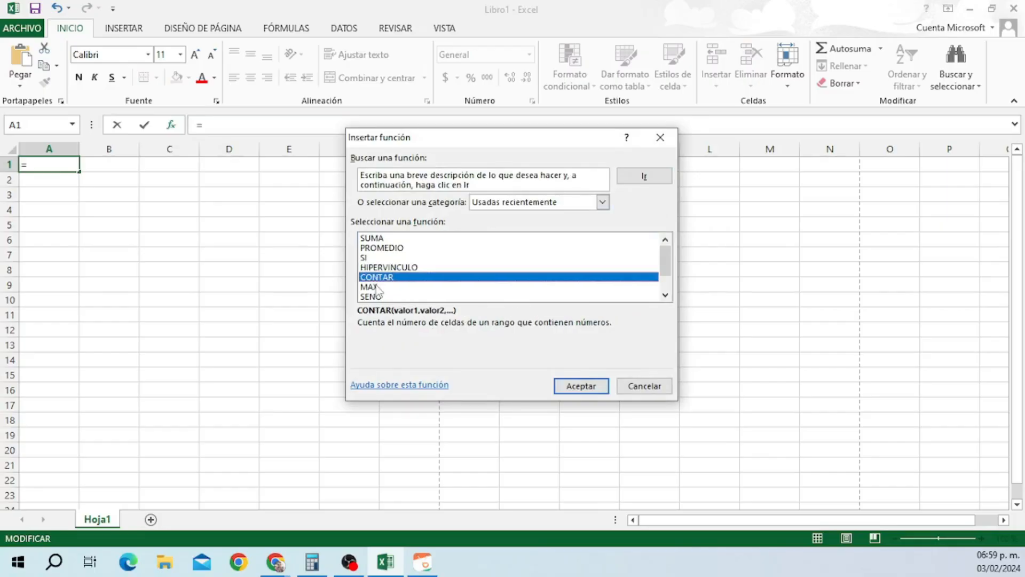
pyautogui.press('Escape')
pyautogui.click(291, 176)
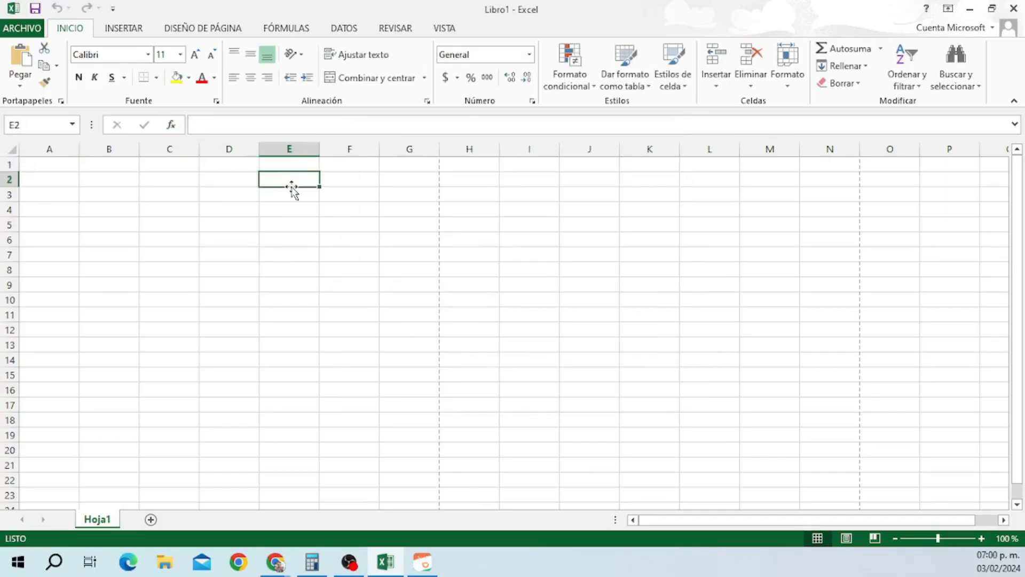
pyautogui.click(289, 193)
pyautogui.click(224, 198)
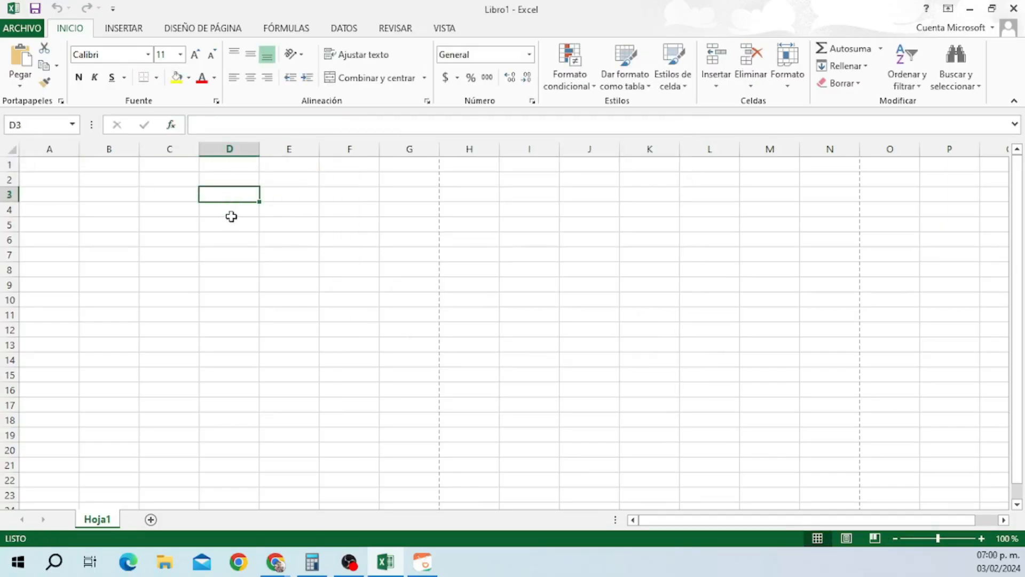
pyautogui.click(282, 211)
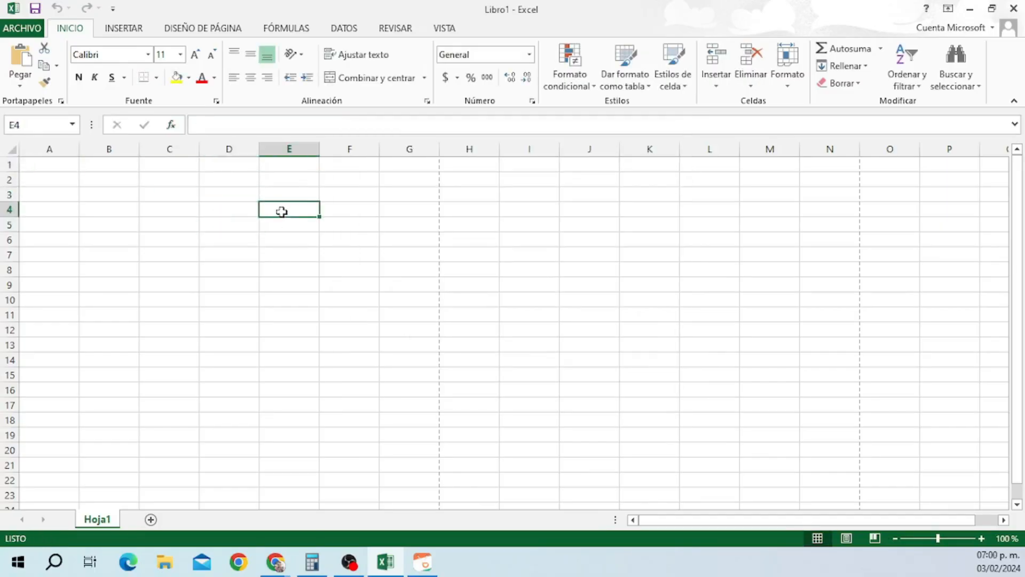
pyautogui.click(227, 211)
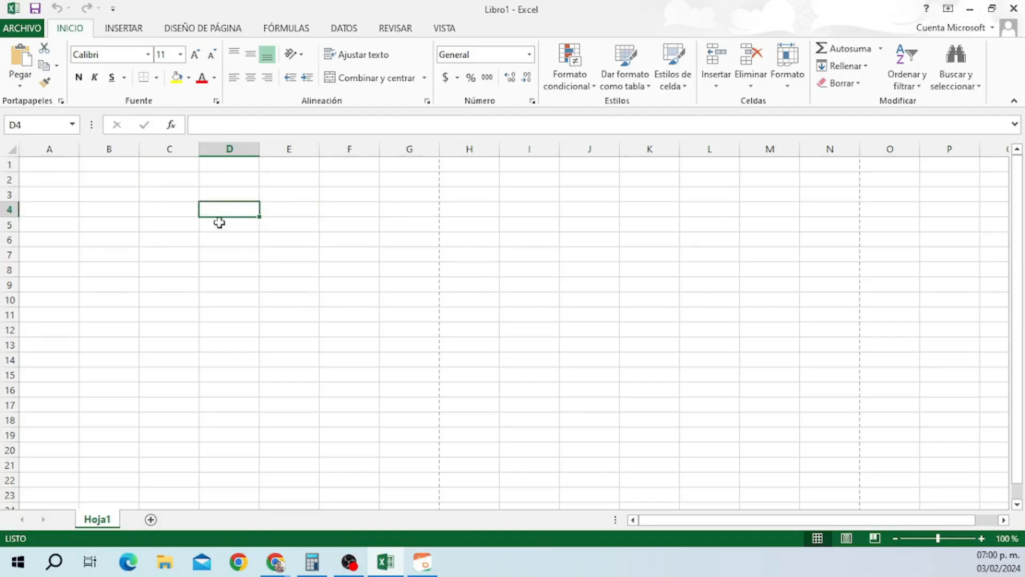
pyautogui.click(165, 213)
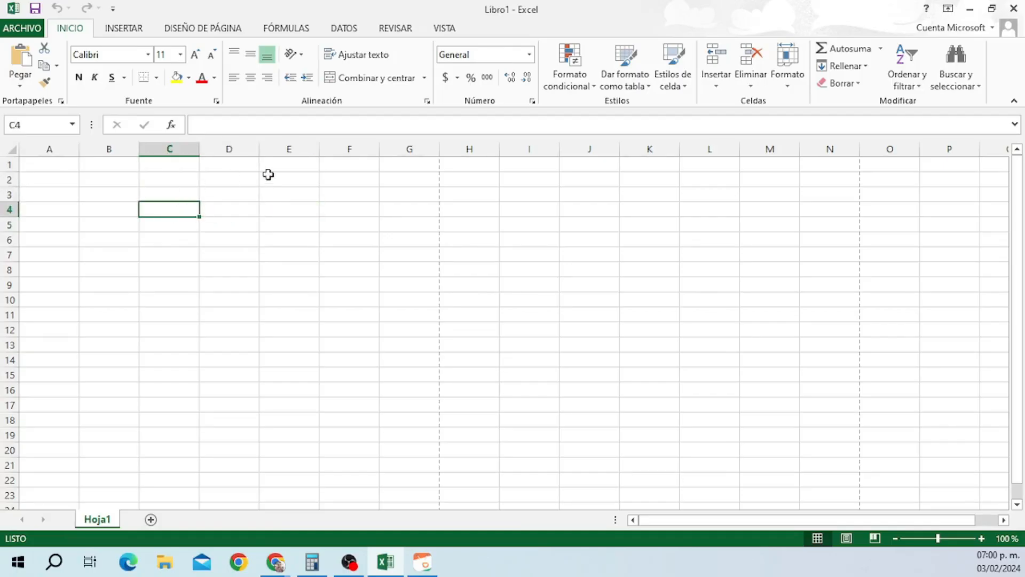
pyautogui.click(254, 185)
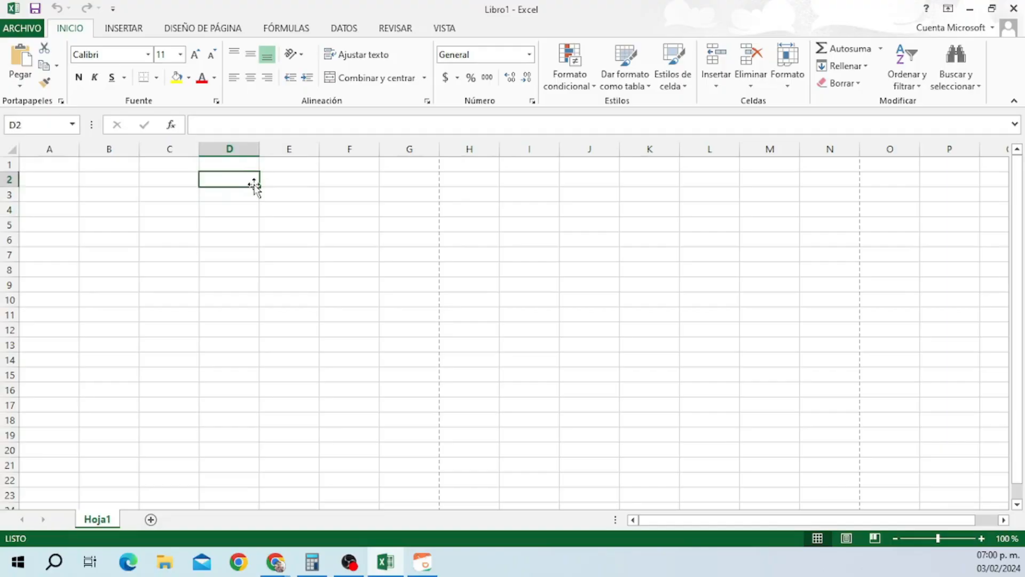
pyautogui.click(170, 179)
pyautogui.click(170, 149)
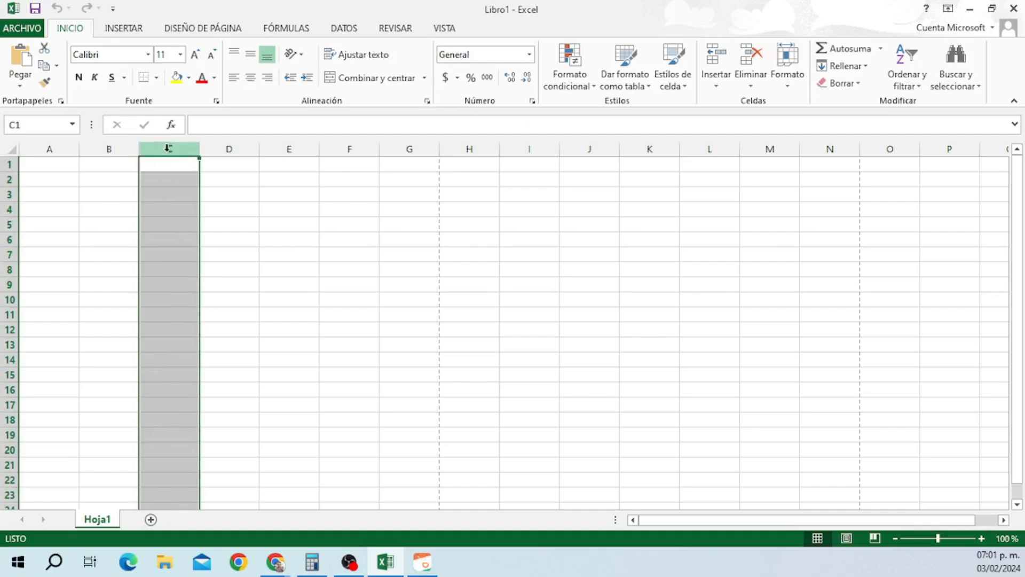
pyautogui.click(227, 148)
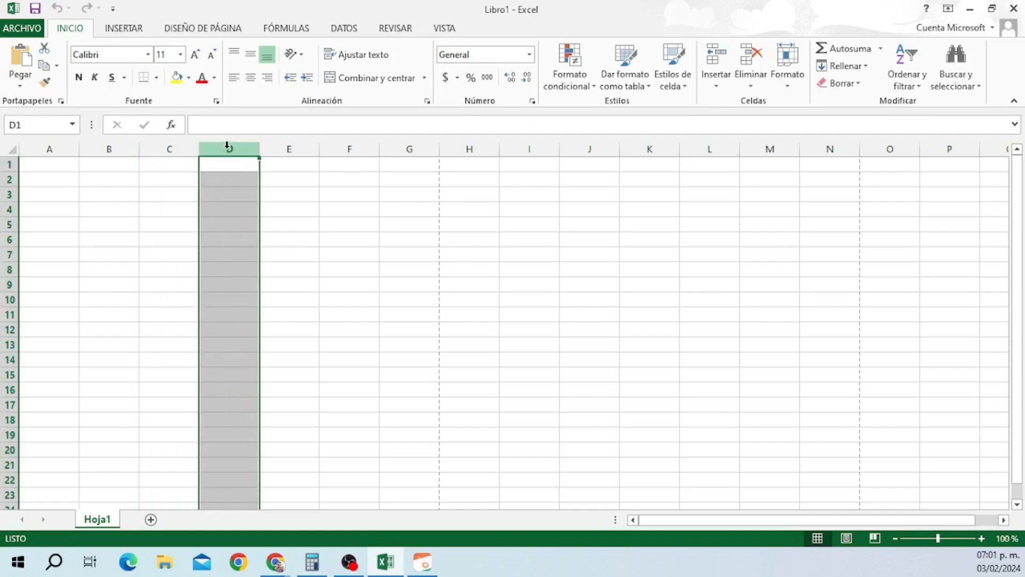
pyautogui.click(291, 149)
pyautogui.click(9, 194)
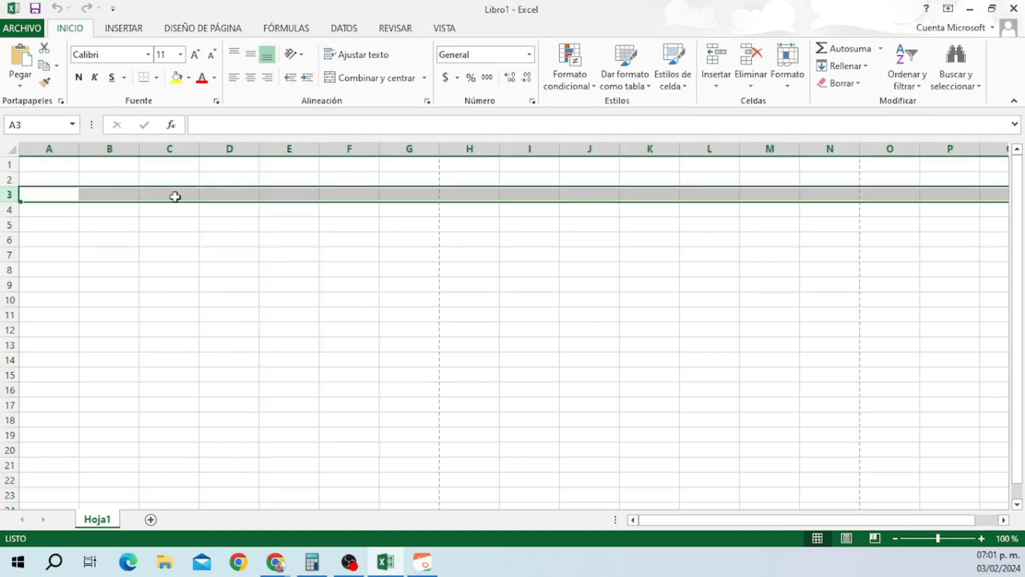
pyautogui.click(11, 209)
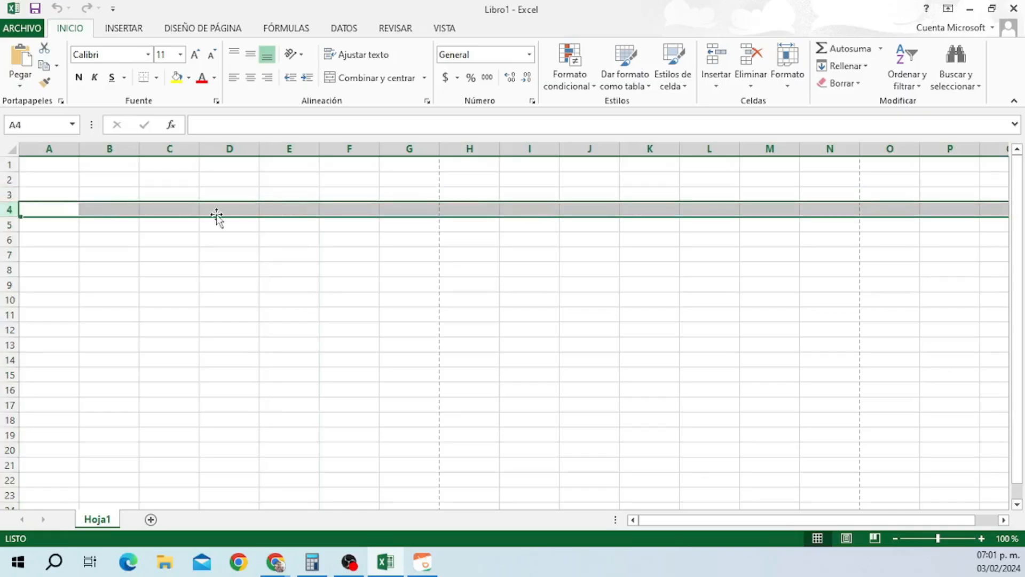
pyautogui.press('Down')
pyautogui.press('Down')
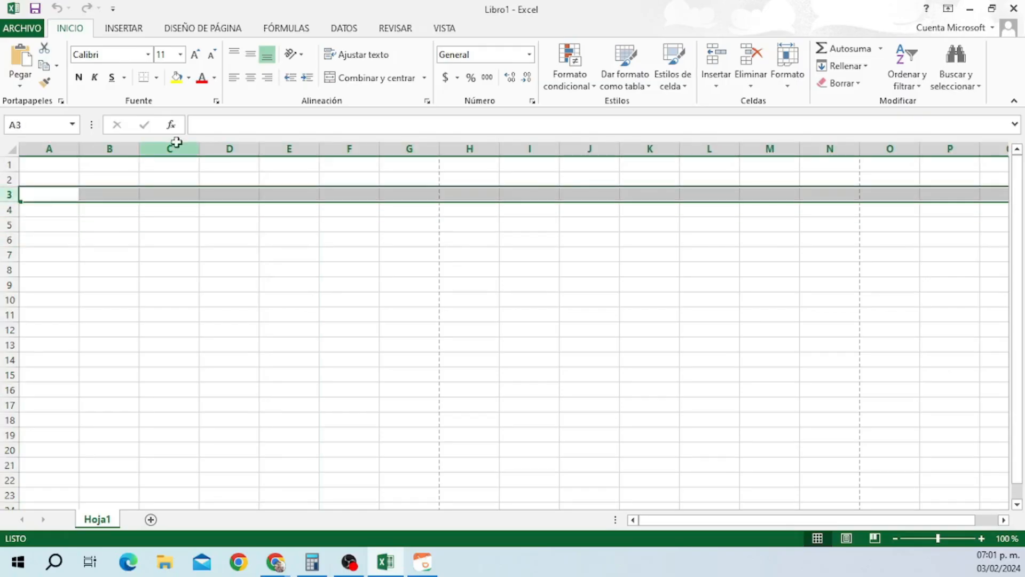
pyautogui.click(177, 148)
pyautogui.hotkey('ctrl', 'z')
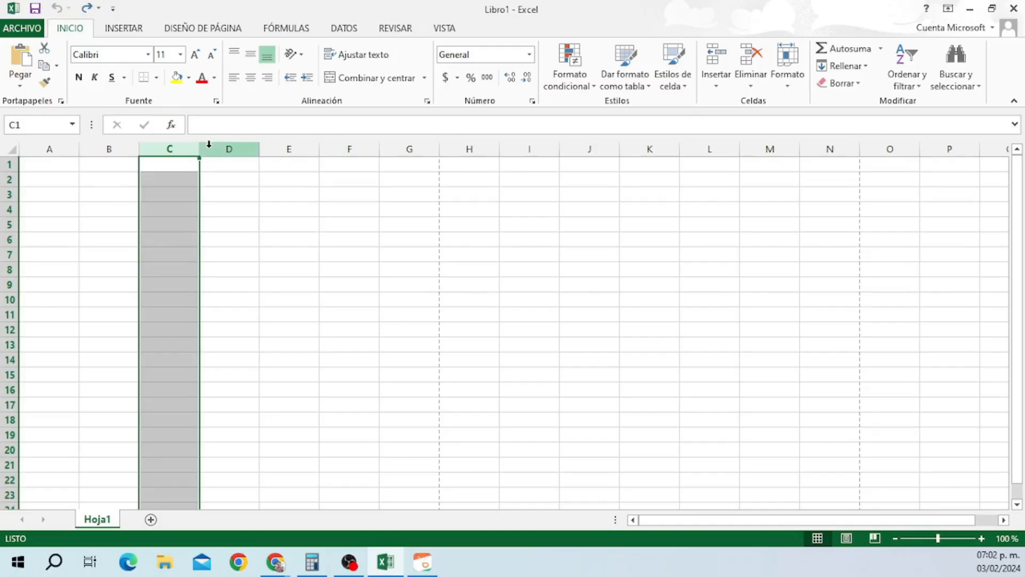
pyautogui.moveTo(209, 145); pyautogui.dragTo(966, 146)
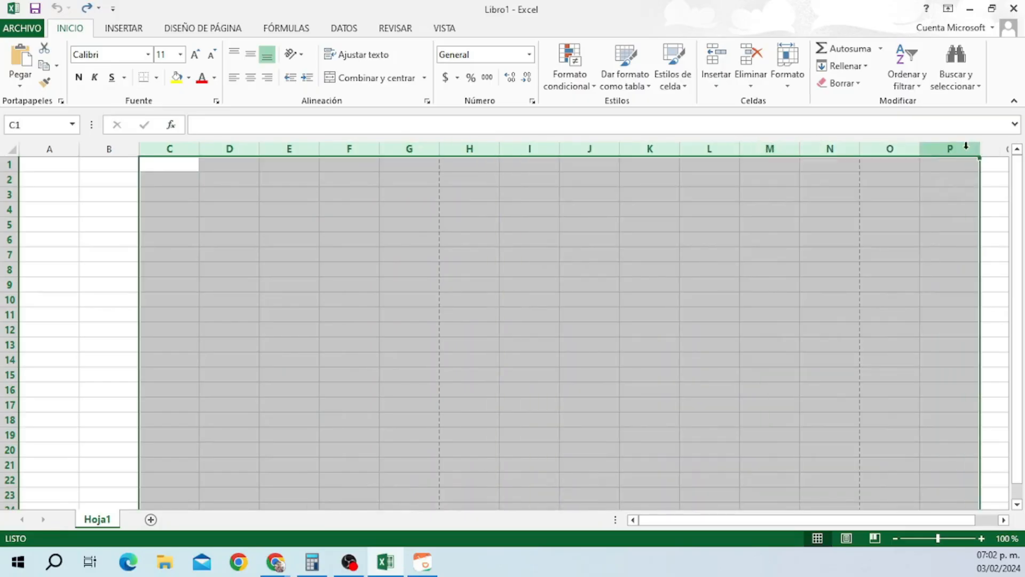
pyautogui.click(178, 143)
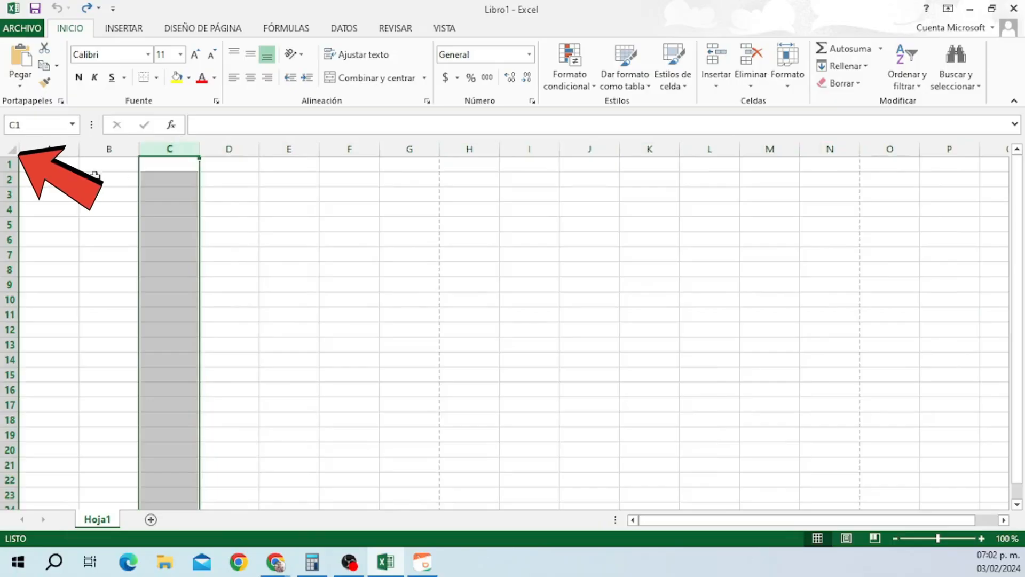
pyautogui.click(10, 165)
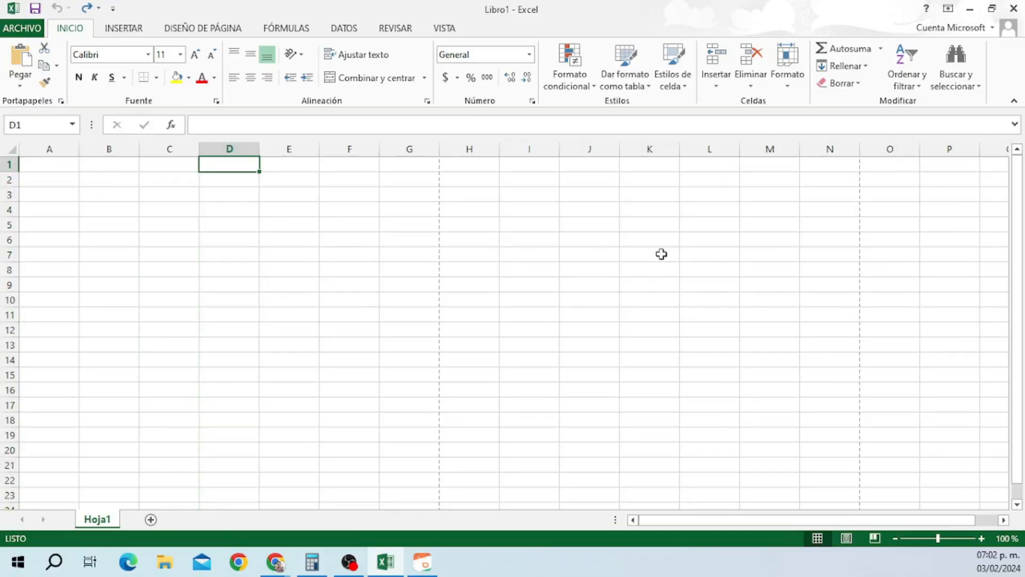
pyautogui.moveTo(1017, 224); pyautogui.dragTo(1023, 239)
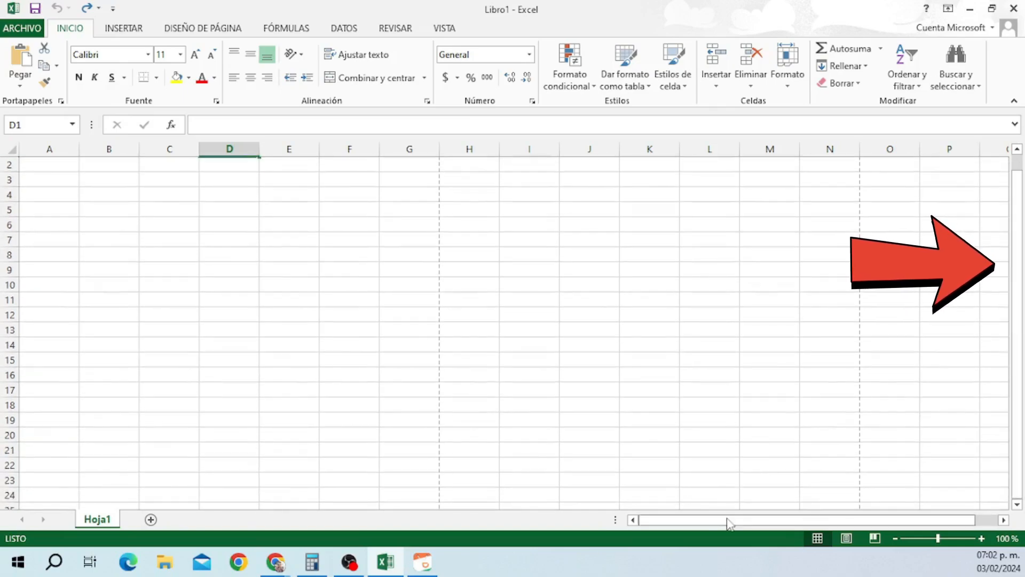
pyautogui.moveTo(730, 520)
pyautogui.mouseDown()
pyautogui.moveTo(755, 520)
pyautogui.moveTo(701, 522)
pyautogui.moveTo(755, 523)
pyautogui.moveTo(722, 527)
pyautogui.moveTo(739, 530)
pyautogui.mouseUp()
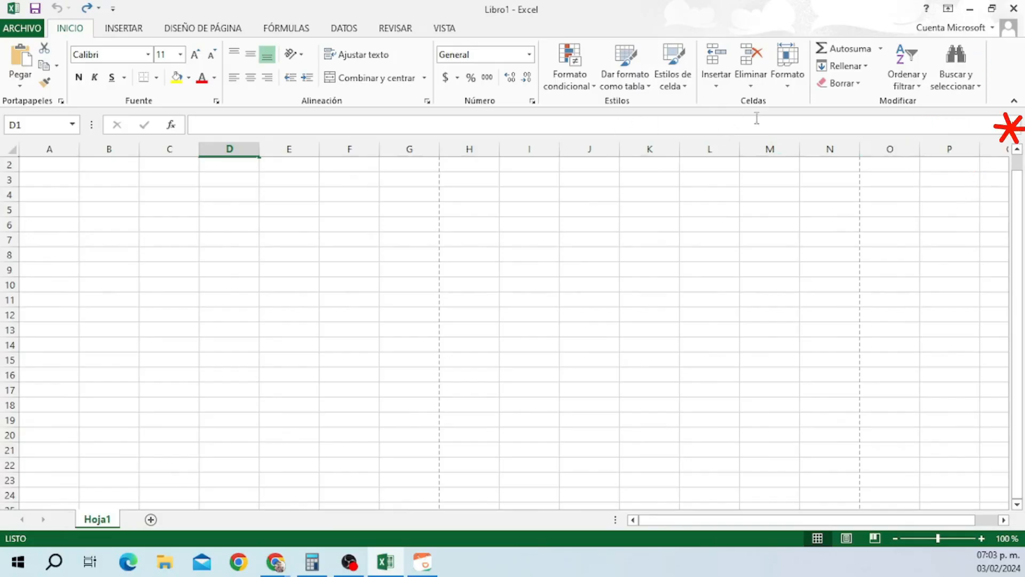
pyautogui.click(1017, 130)
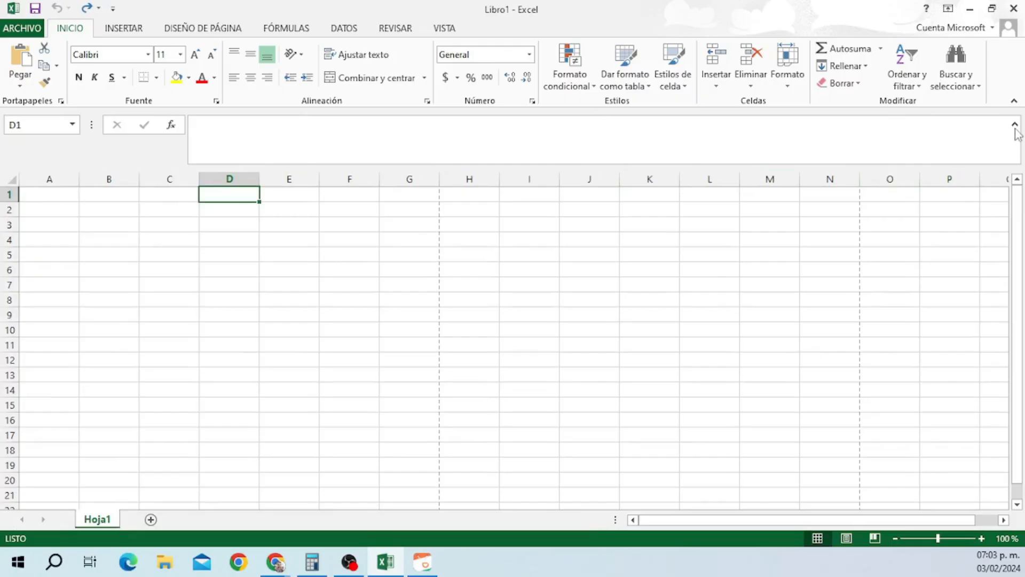
pyautogui.click(1015, 126)
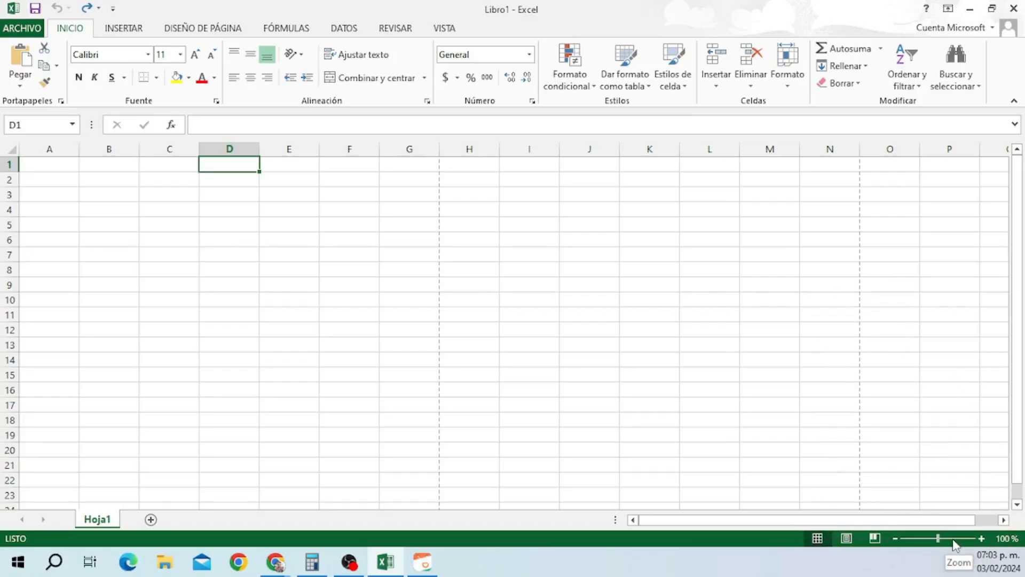
pyautogui.click(983, 539)
pyautogui.click(982, 539)
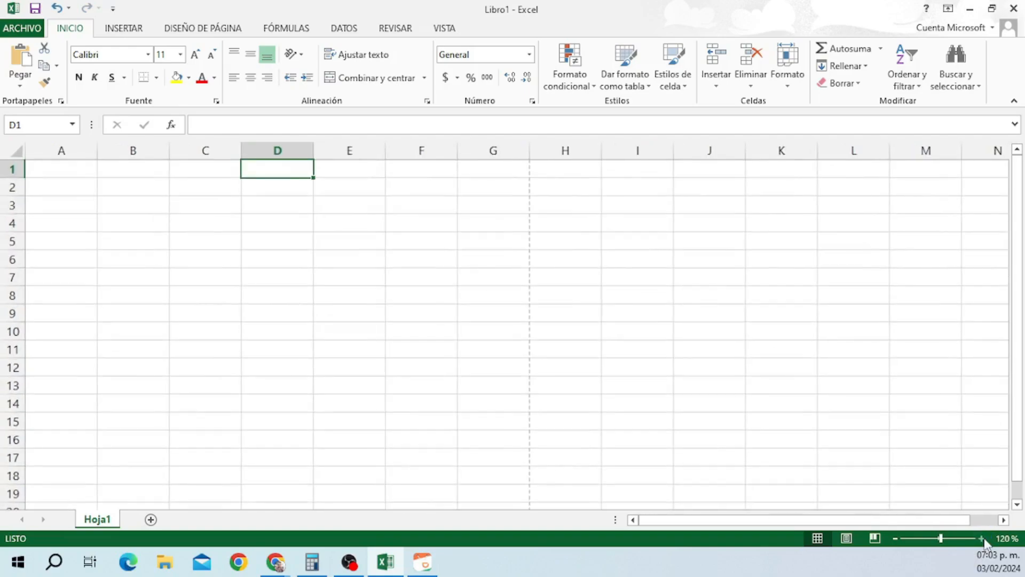
pyautogui.click(983, 539)
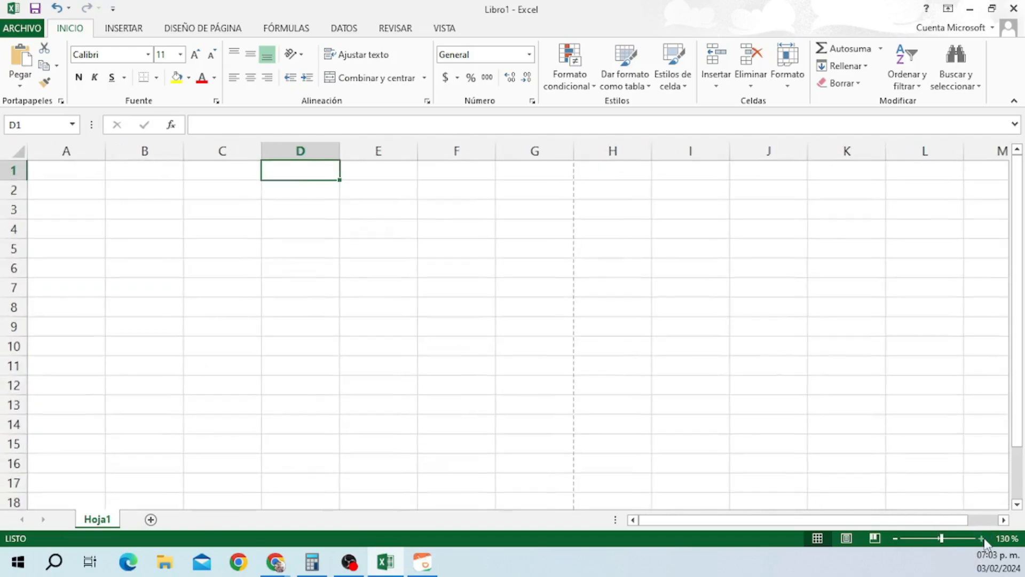
pyautogui.click(897, 539)
pyautogui.click(897, 539)
pyautogui.click(897, 539)
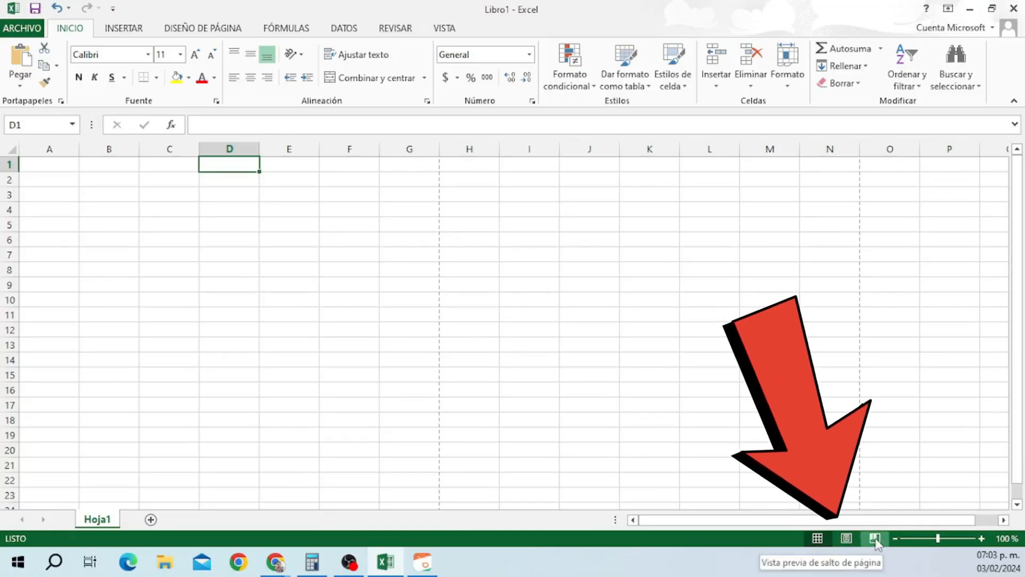
pyautogui.click(876, 540)
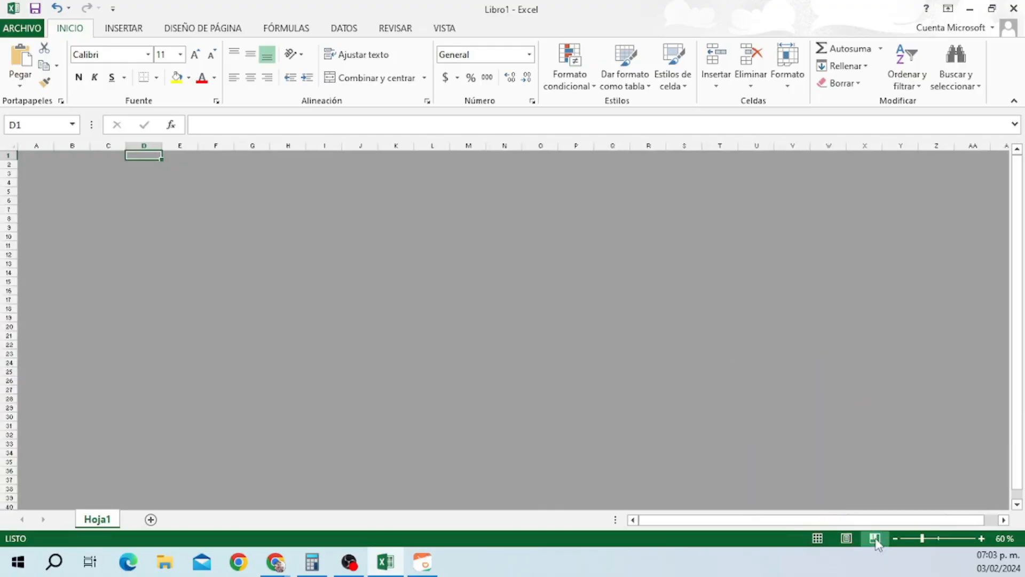
pyautogui.click(847, 539)
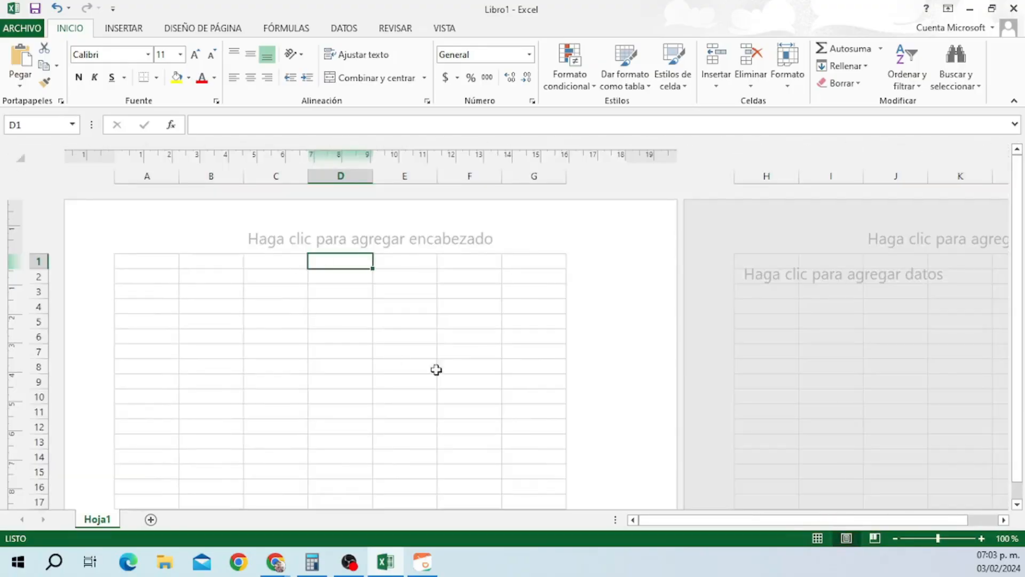
pyautogui.click(819, 539)
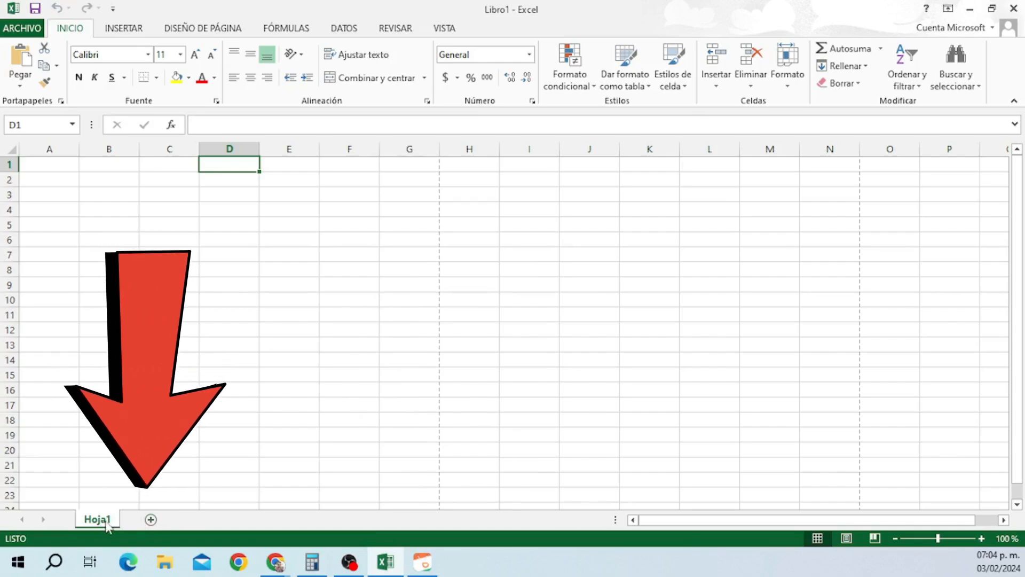
# Add three new worksheets up to Hoja5, then return to Hoja1.
pyautogui.click(151, 519)
pyautogui.click(196, 522)
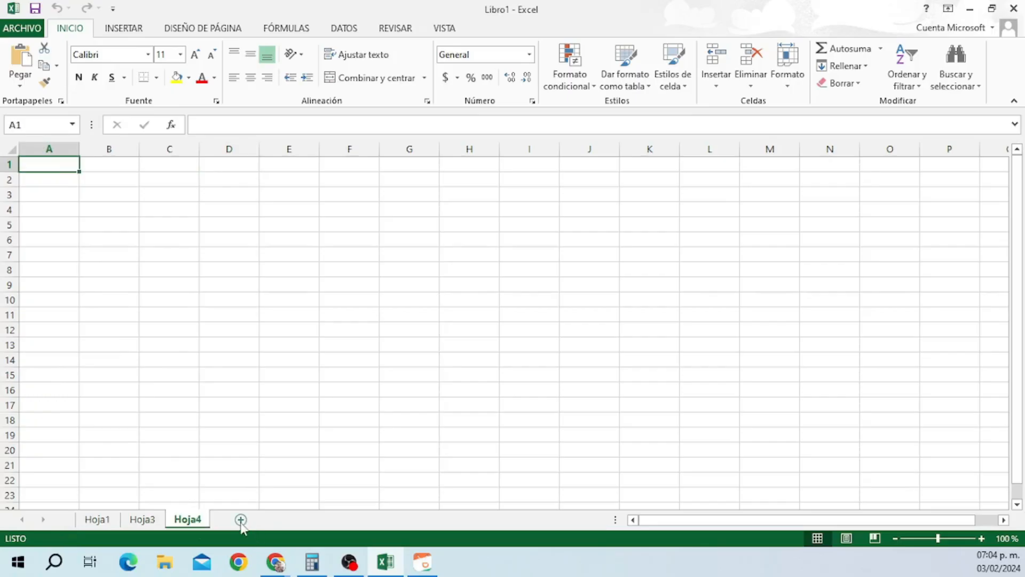
pyautogui.click(241, 522)
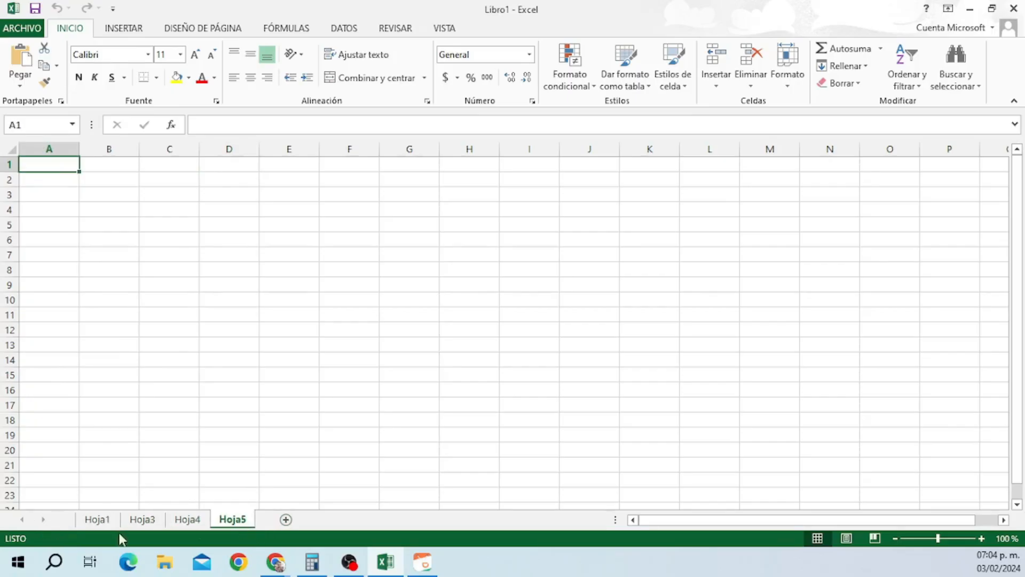
pyautogui.click(104, 523)
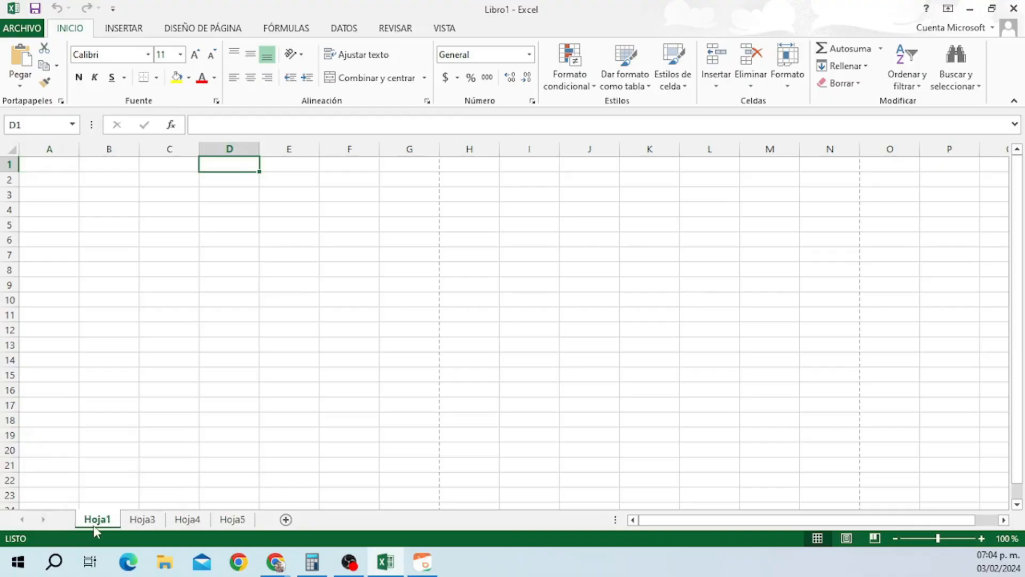
# Delete sheets Hoja5, Hoja4 and Hoja3, leaving only Hoja1.
pyautogui.rightClick(232, 521)
pyautogui.click(251, 358)
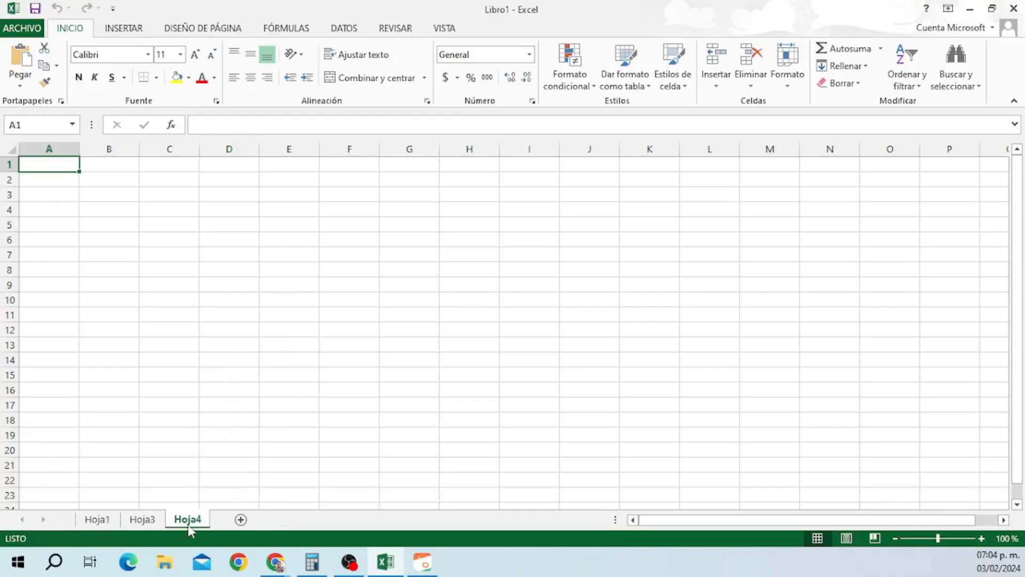
pyautogui.rightClick(192, 521)
pyautogui.click(242, 368)
pyautogui.rightClick(147, 522)
pyautogui.click(197, 366)
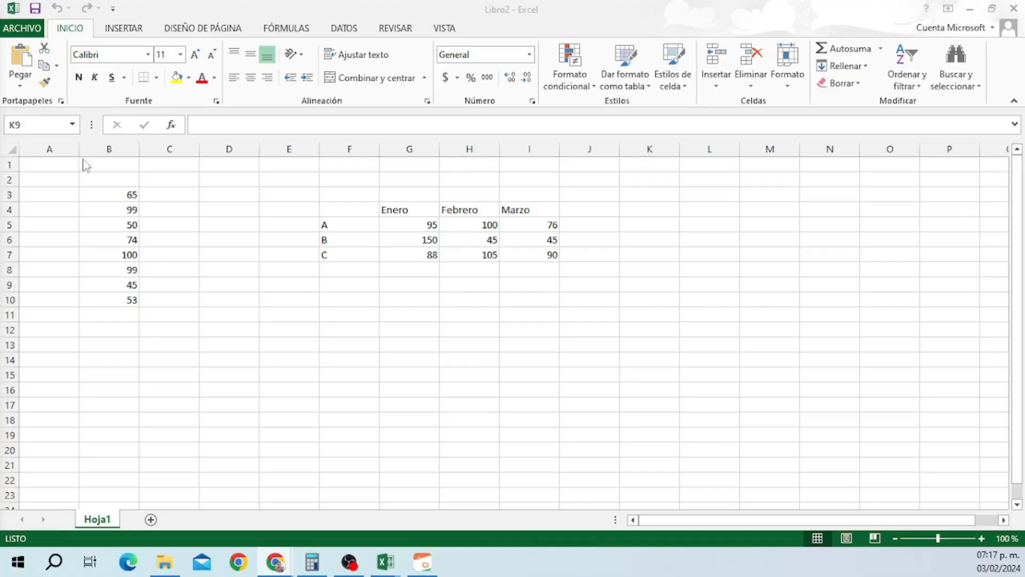
# Cut the 65 from B3 into D10, then cut and paste it back into B3.
pyautogui.click(105, 195)
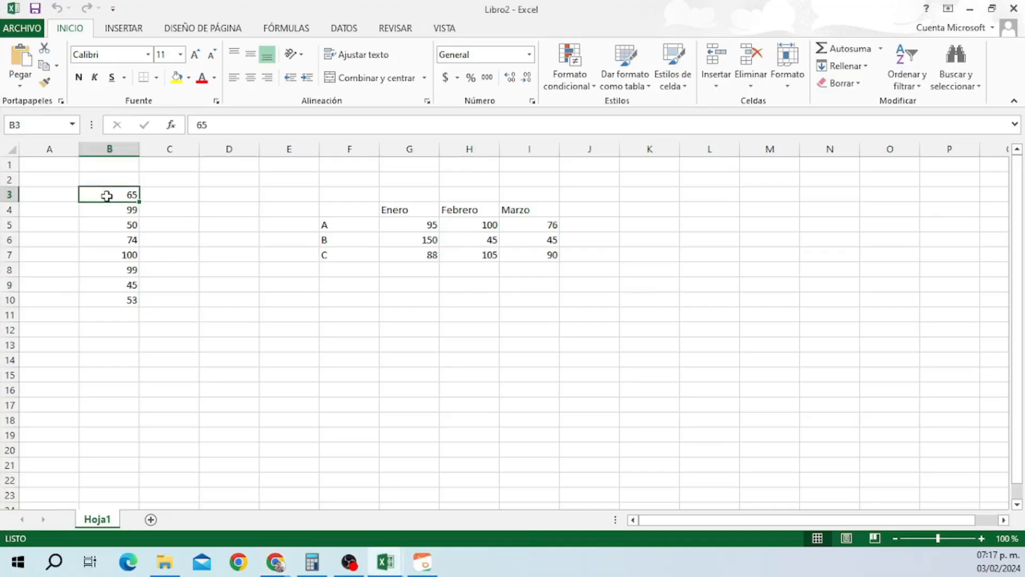
pyautogui.click(44, 48)
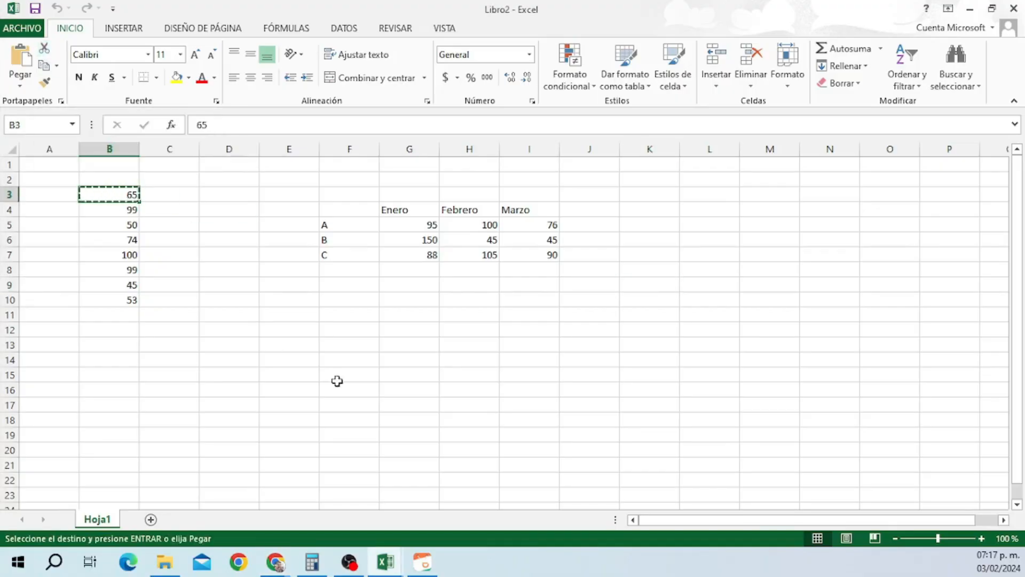
pyautogui.click(235, 317)
pyautogui.click(222, 298)
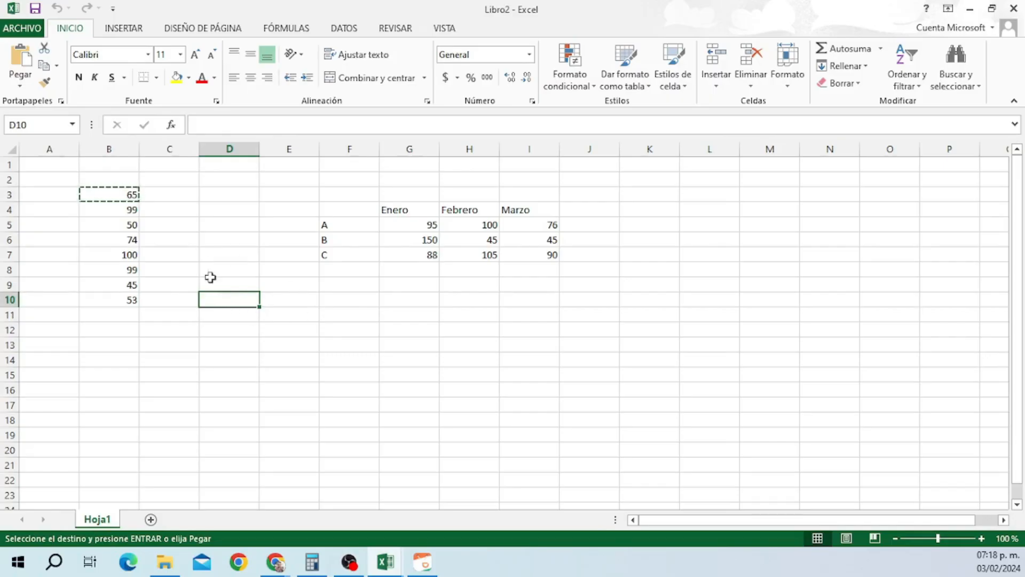
pyautogui.click(26, 67)
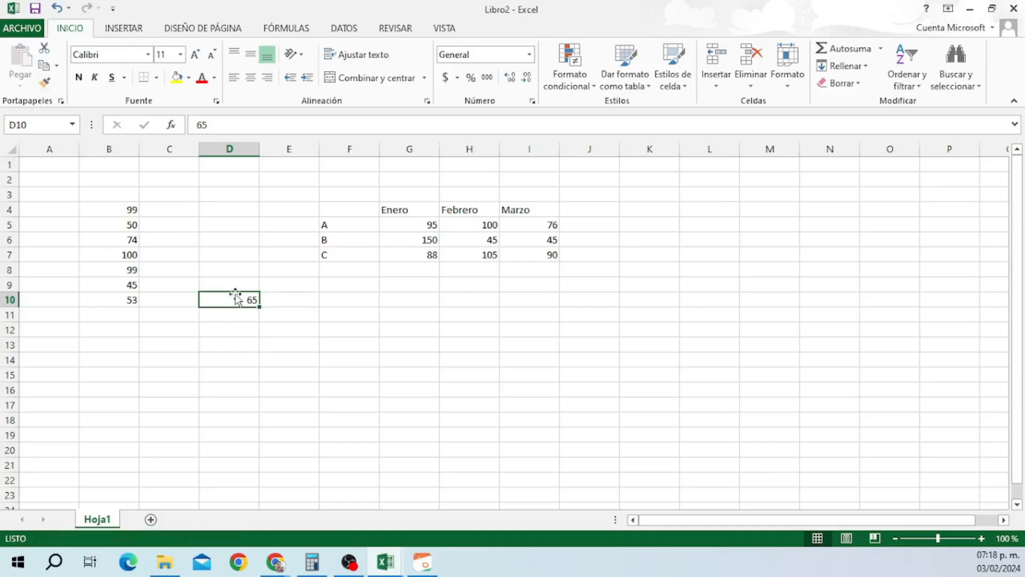
pyautogui.click(45, 48)
pyautogui.click(116, 198)
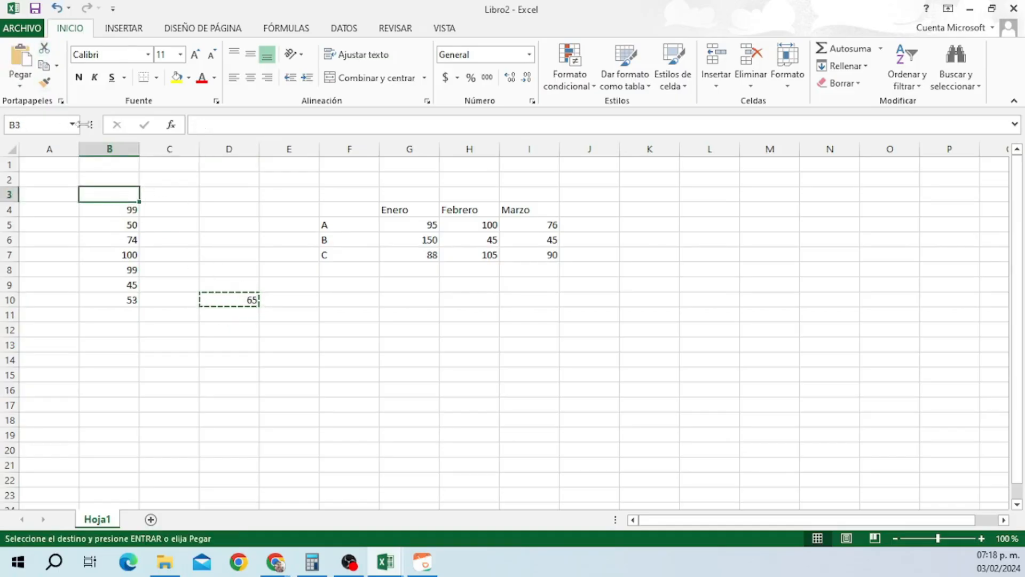
pyautogui.click(23, 73)
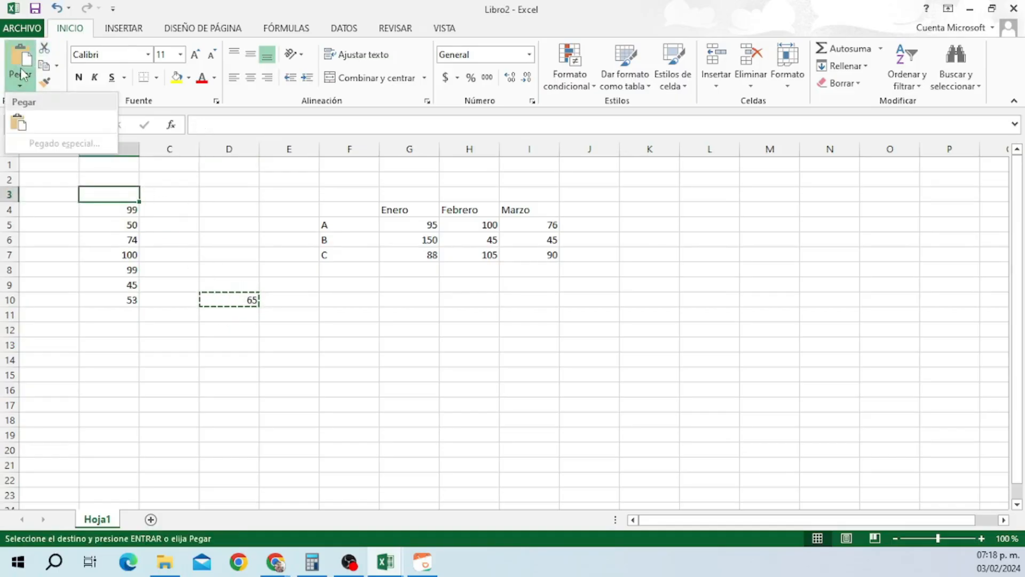
pyautogui.click(33, 128)
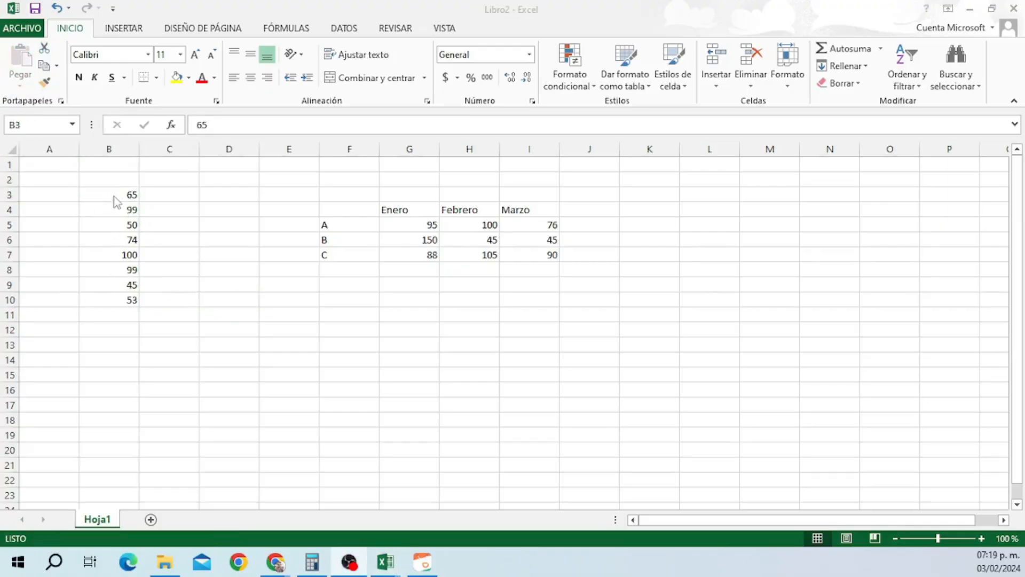
# Copy the 65 from B3 into D3 and D5, then undo both pastes.
pyautogui.click(123, 196)
pyautogui.click(56, 66)
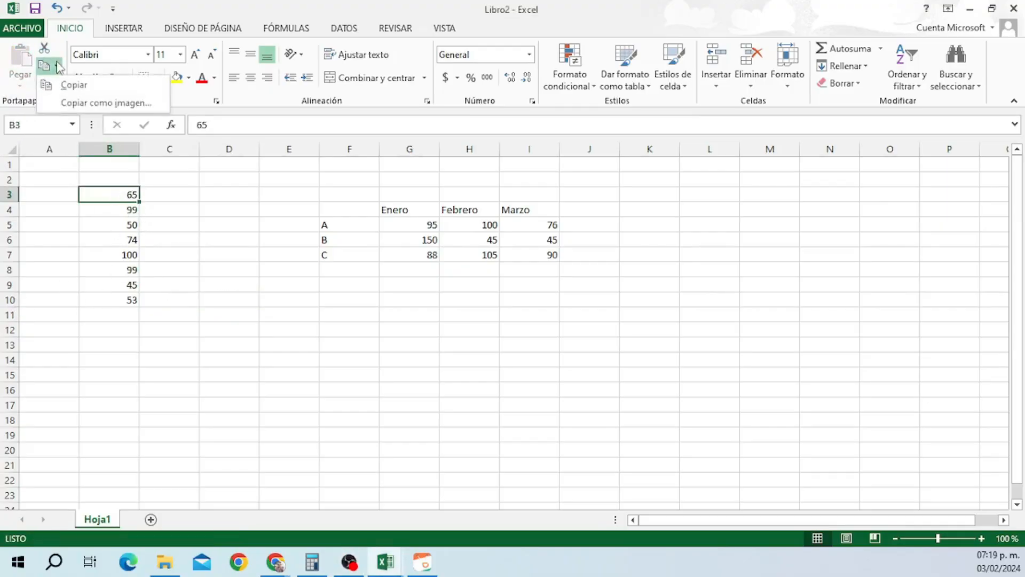
pyautogui.click(66, 85)
pyautogui.click(235, 198)
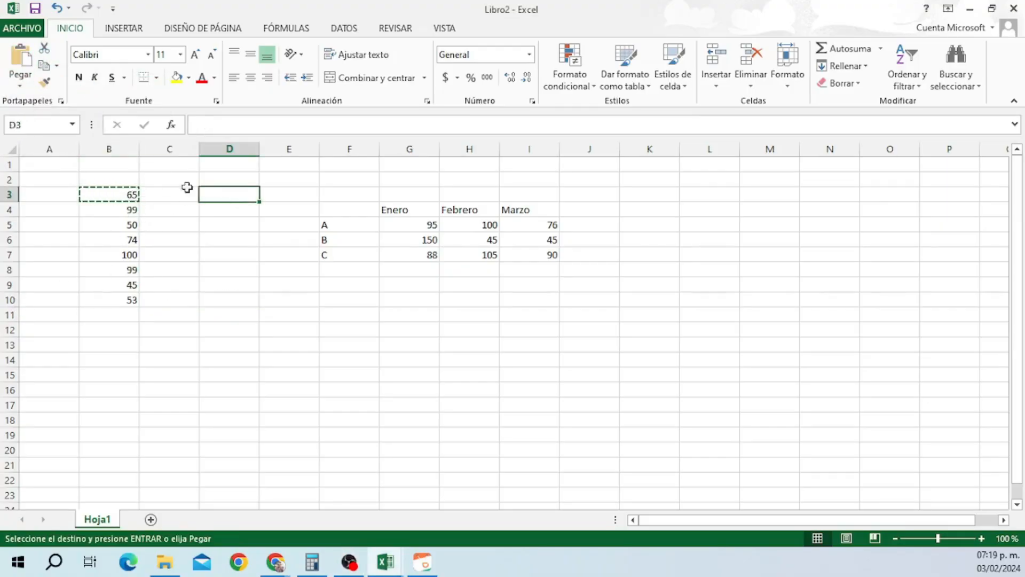
pyautogui.click(20, 59)
pyautogui.click(231, 225)
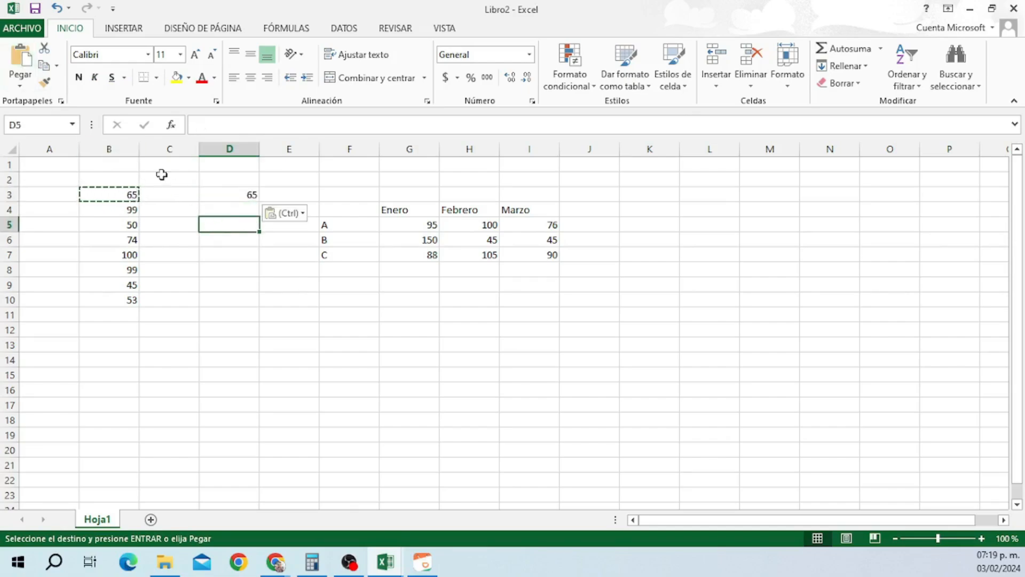
pyautogui.click(21, 59)
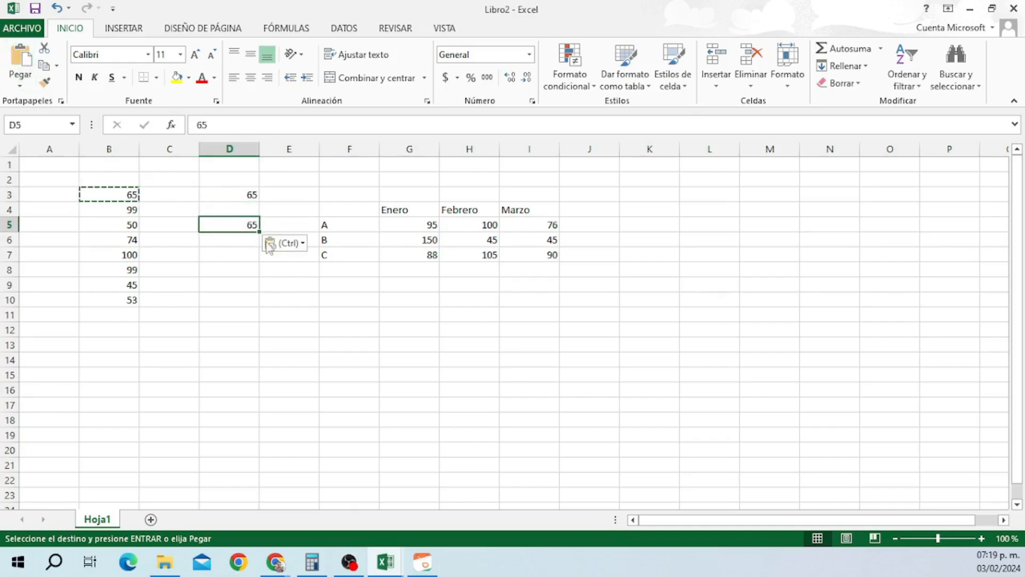
pyautogui.hotkey('ctrl', 'c')
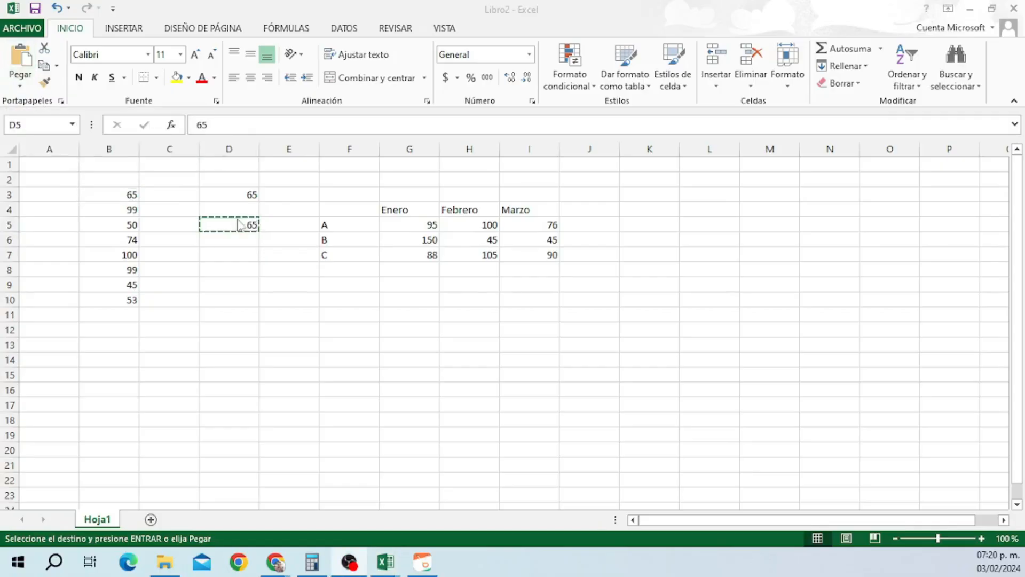
pyautogui.click(57, 10)
pyautogui.click(58, 9)
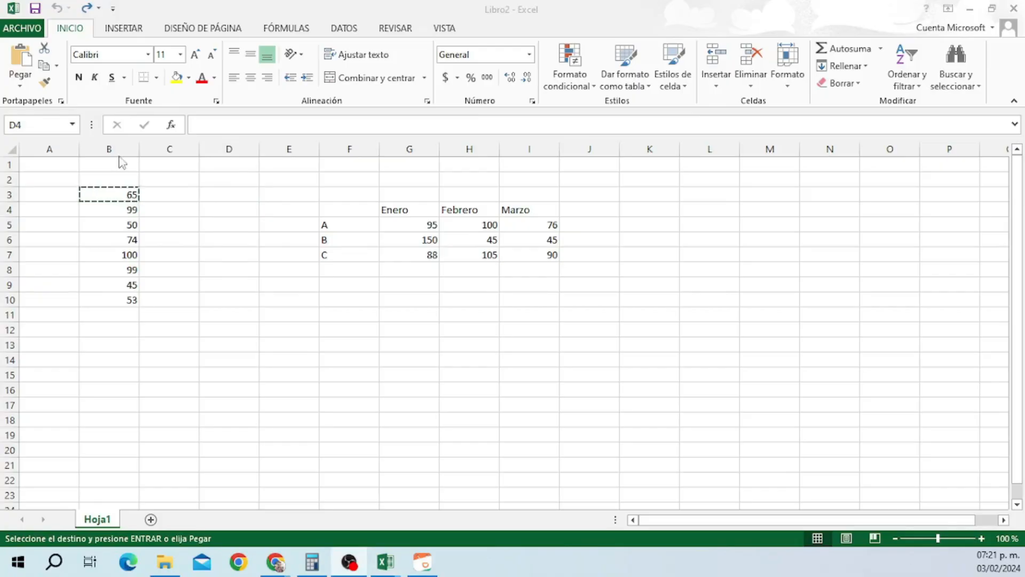
# Select B4 and apply Negrita to its value 99.
pyautogui.click(123, 207)
pyautogui.click(123, 211)
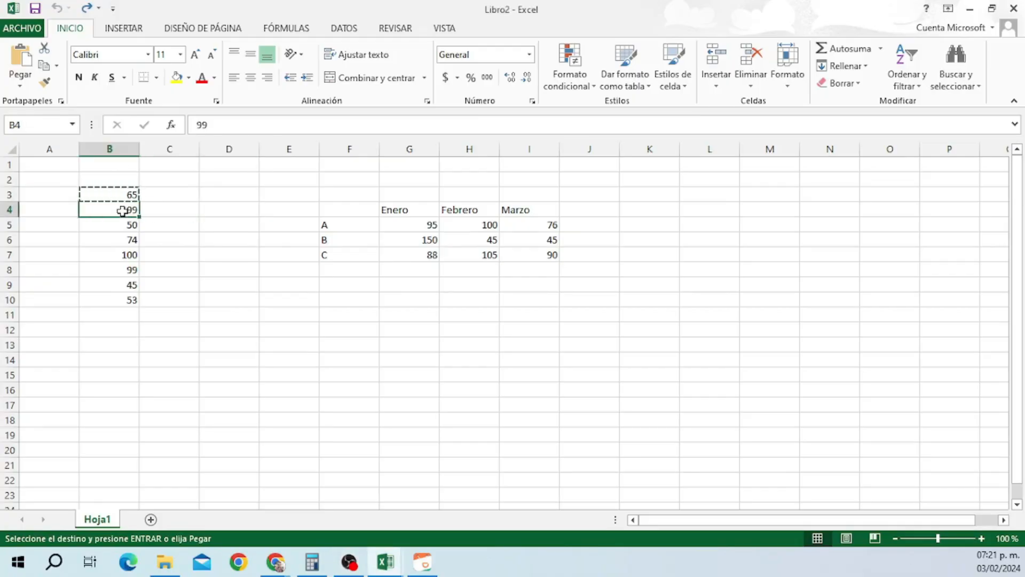
pyautogui.click(78, 78)
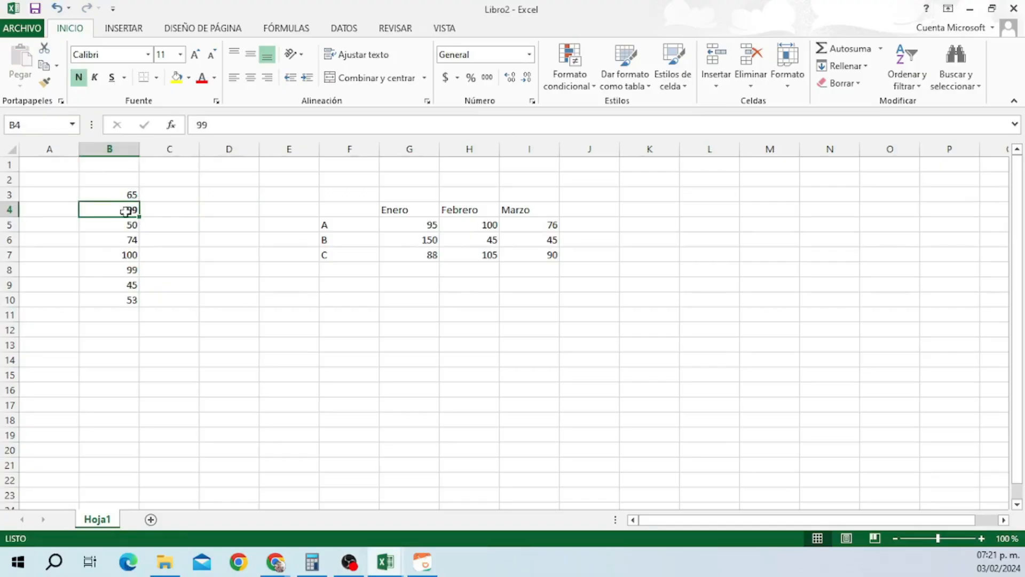
# Paint B4's bold format onto the 74 in B6, then browse the underline, font and size lists.
pyautogui.click(44, 83)
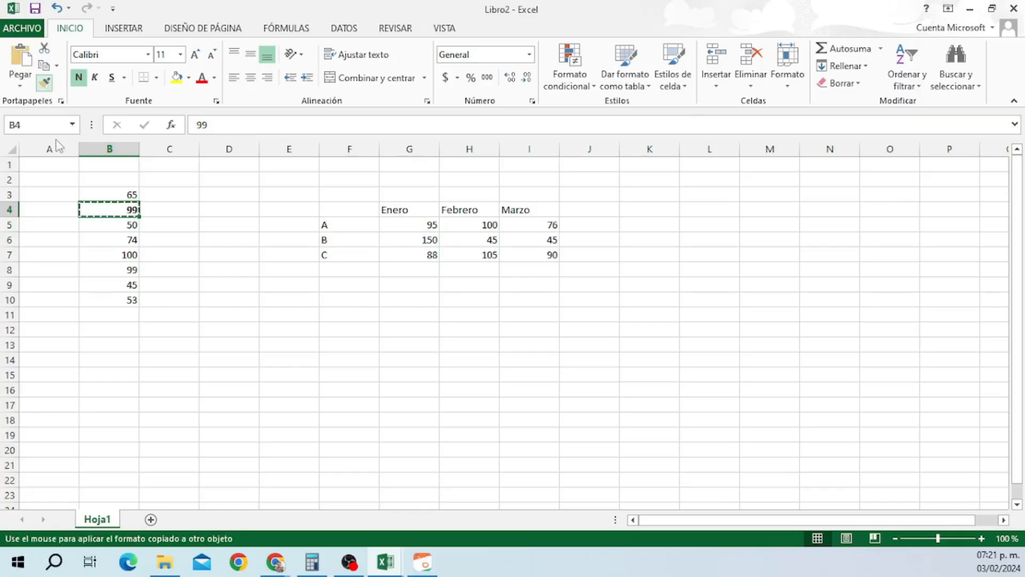
pyautogui.click(113, 237)
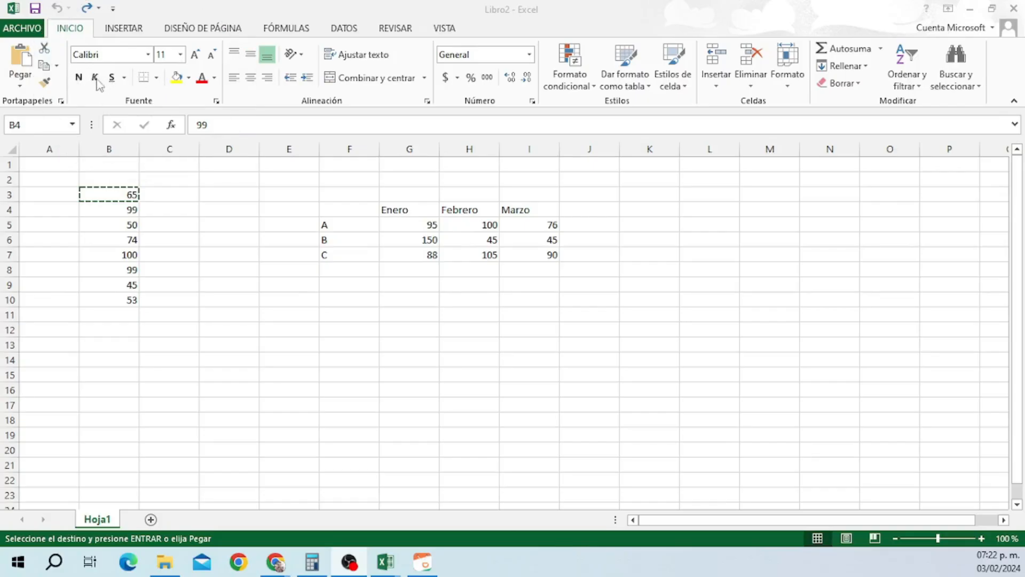
pyautogui.click(125, 80)
pyautogui.click(124, 78)
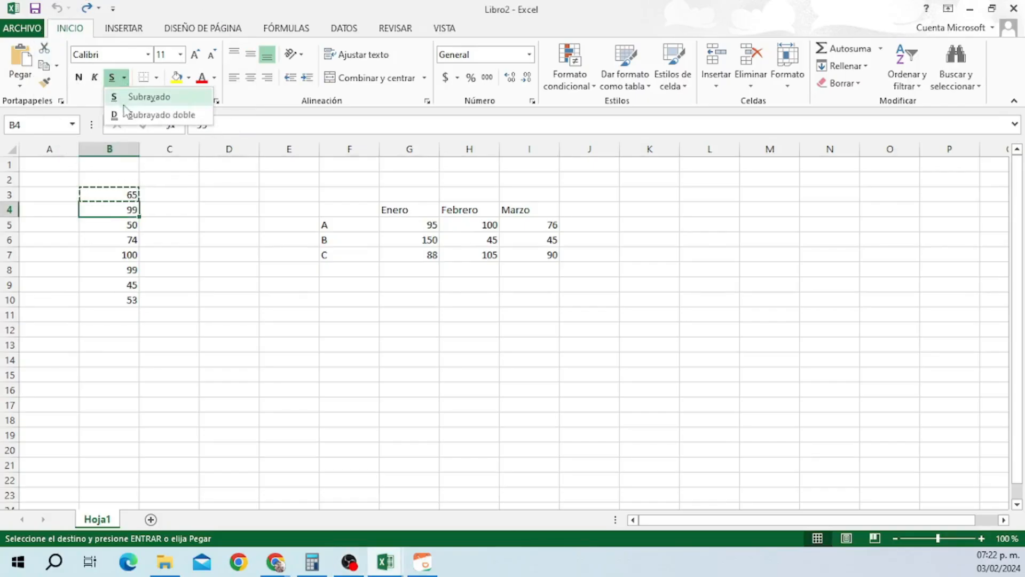
pyautogui.click(124, 79)
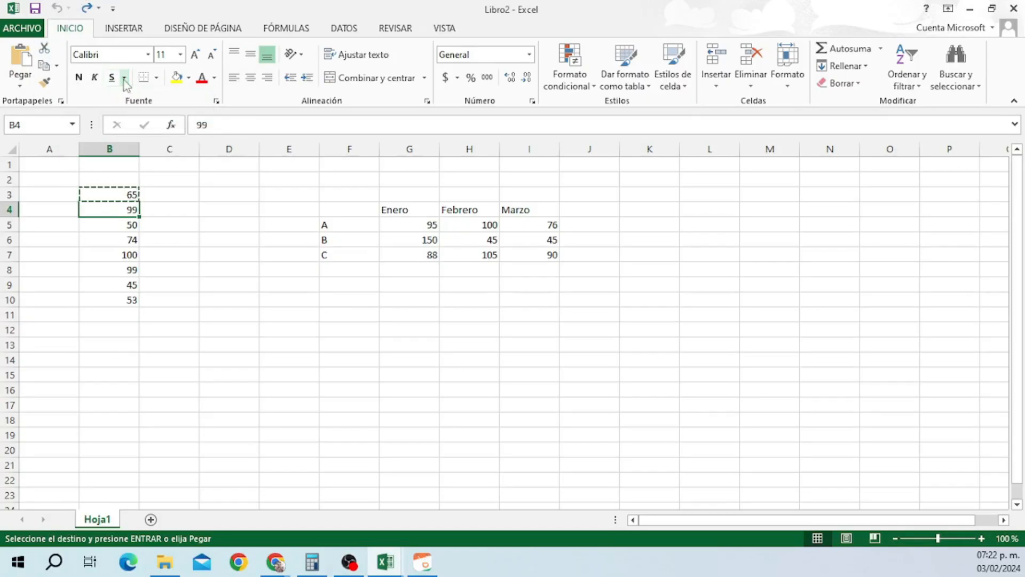
pyautogui.click(147, 54)
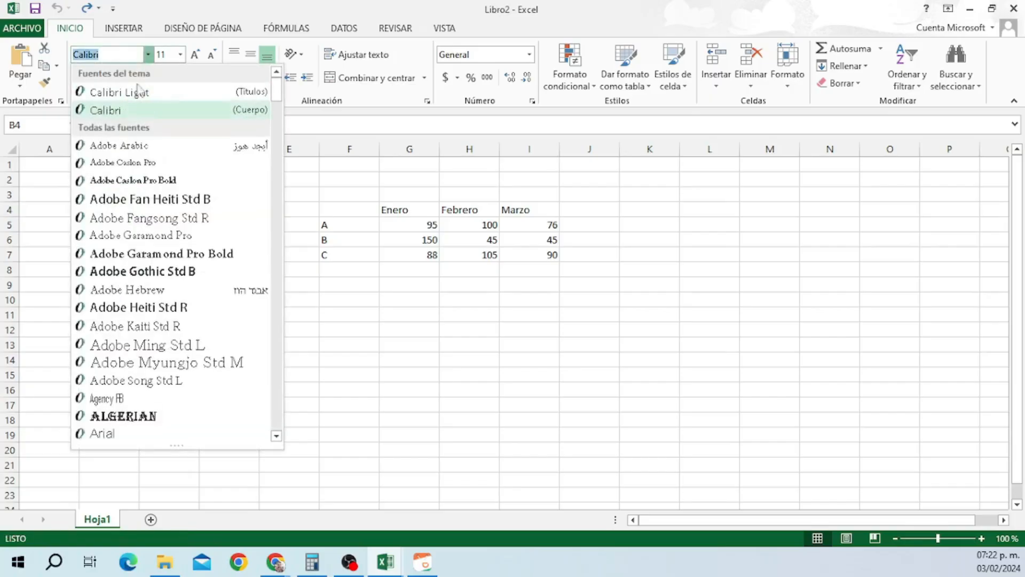
pyautogui.click(147, 54)
pyautogui.click(181, 54)
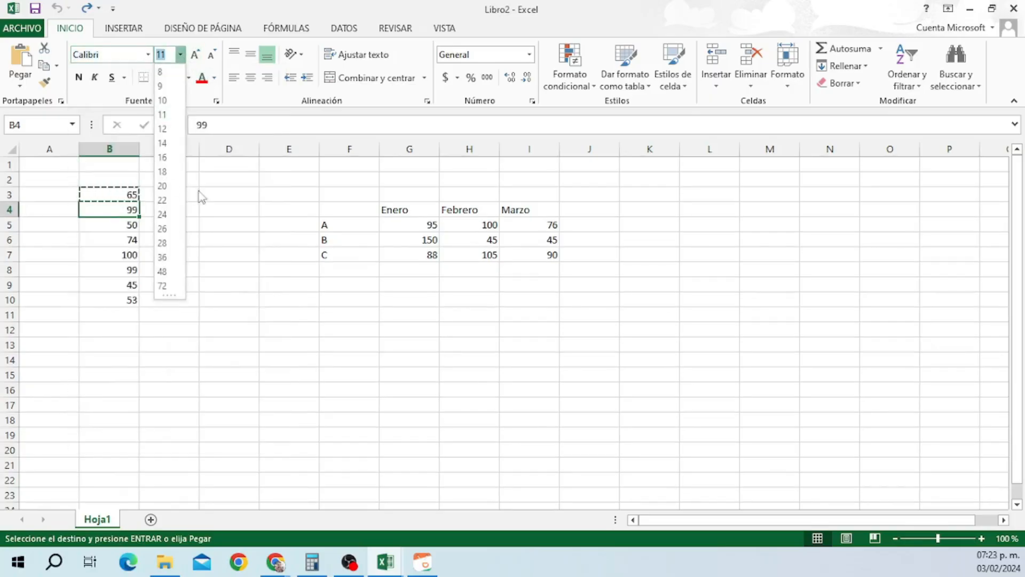
pyautogui.click(181, 54)
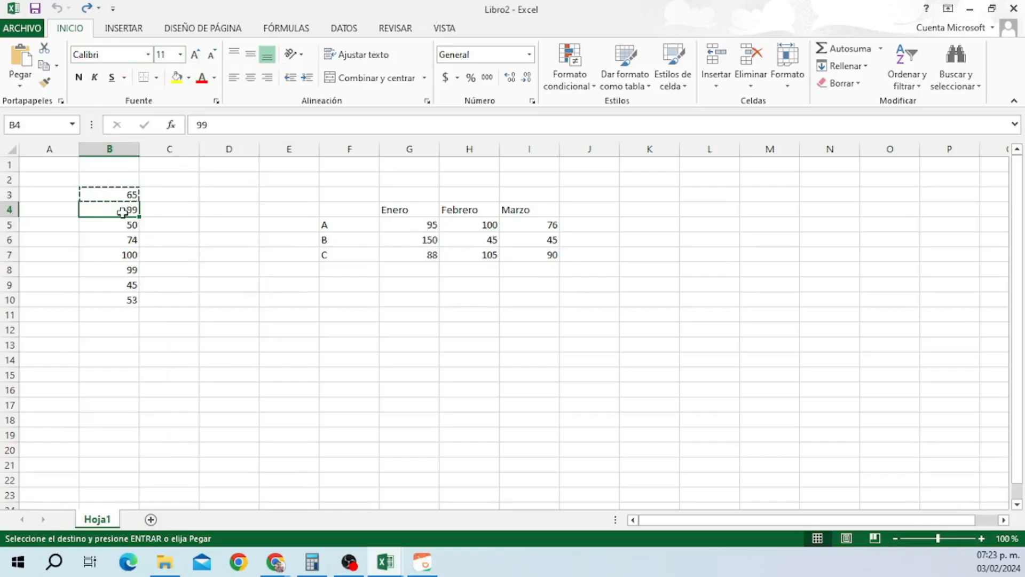
# Enlarge the 99 in B4 several font sizes, then shrink it back and reselect B4.
pyautogui.click(191, 59)
pyautogui.click(192, 58)
pyautogui.click(210, 58)
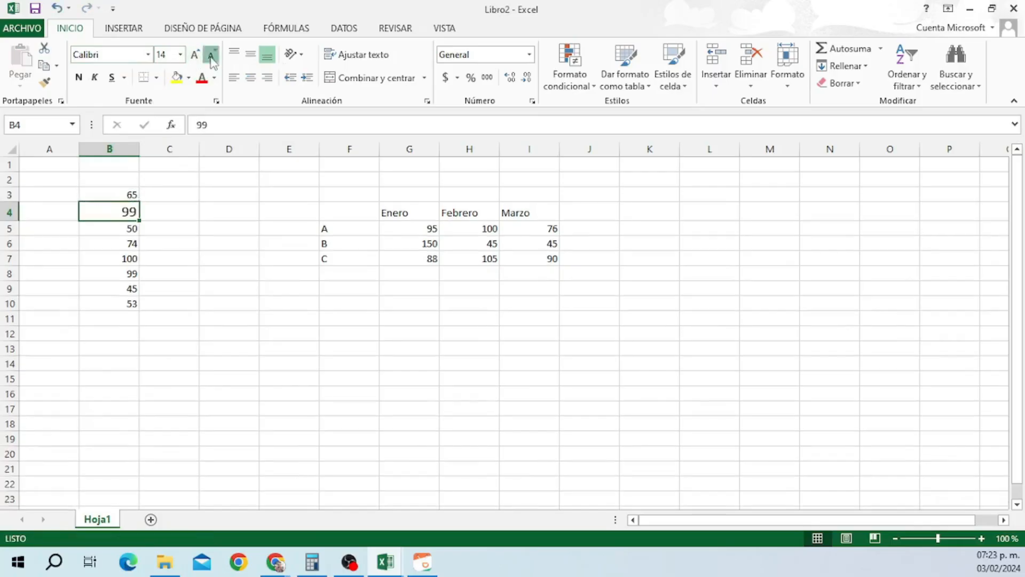
pyautogui.click(210, 58)
pyautogui.click(211, 56)
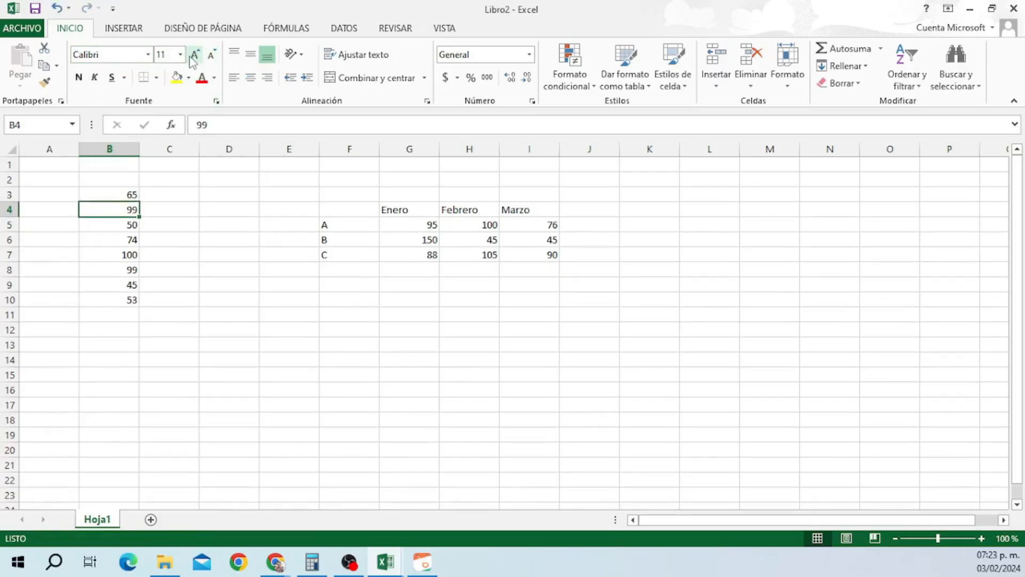
pyautogui.press('Right')
pyautogui.press('Left')
pyautogui.click(177, 78)
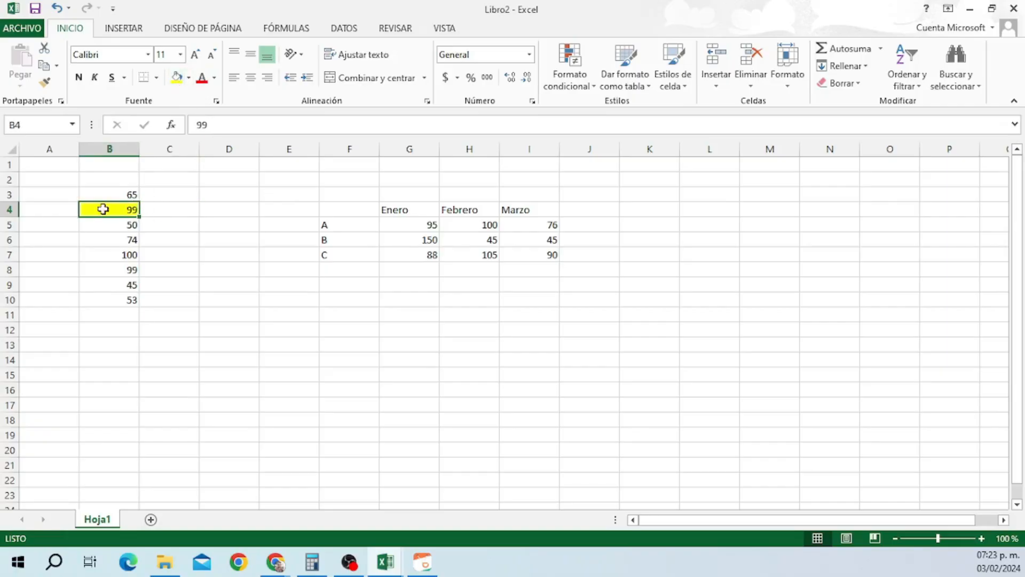
pyautogui.click(190, 78)
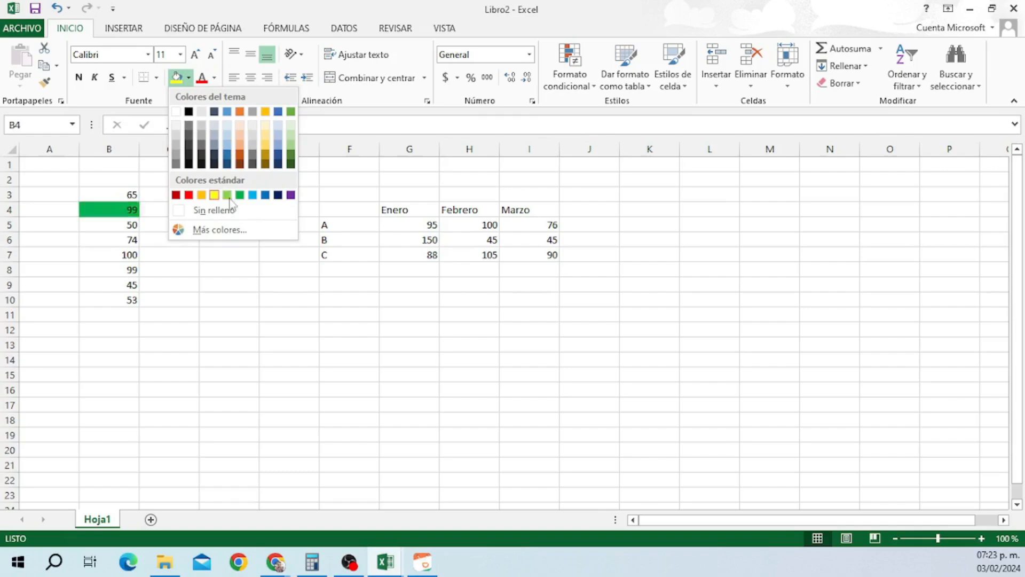
pyautogui.click(219, 230)
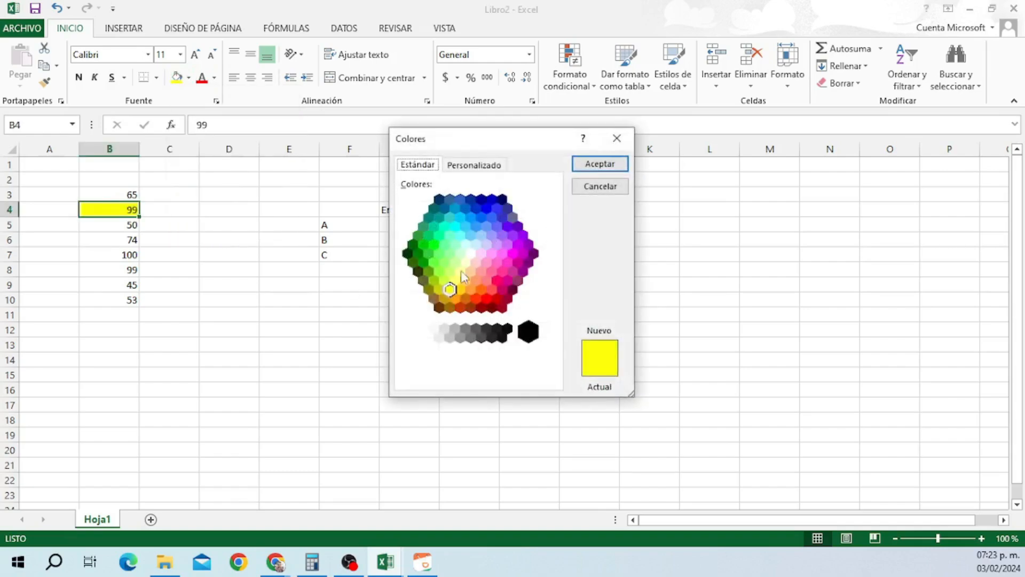
pyautogui.click(600, 186)
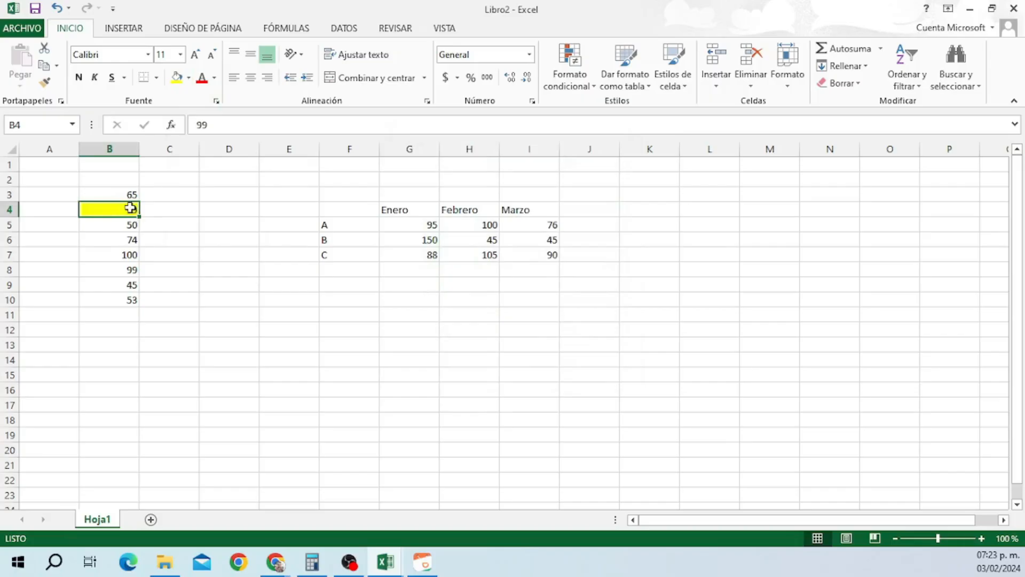
pyautogui.click(215, 77)
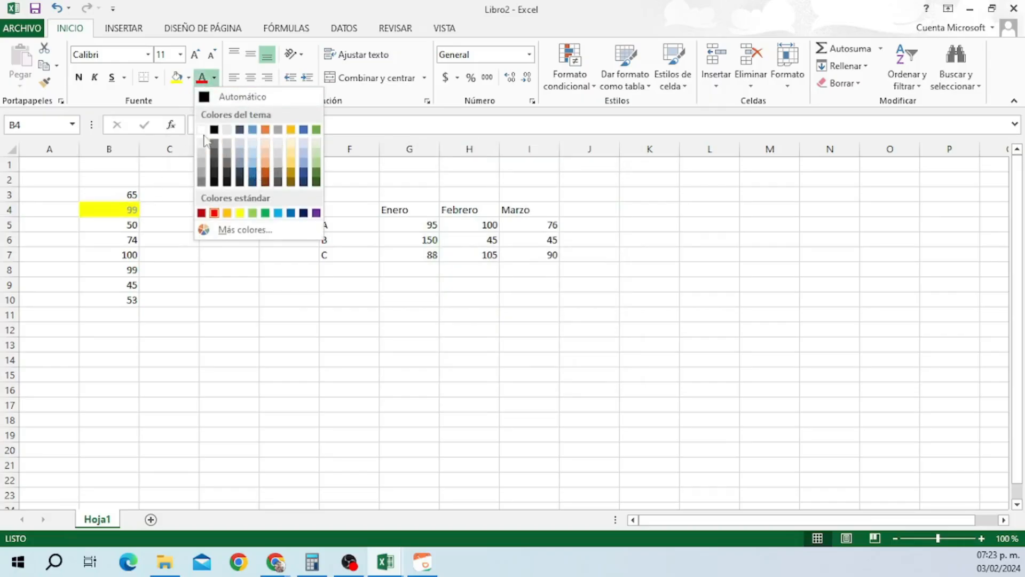
pyautogui.click(211, 97)
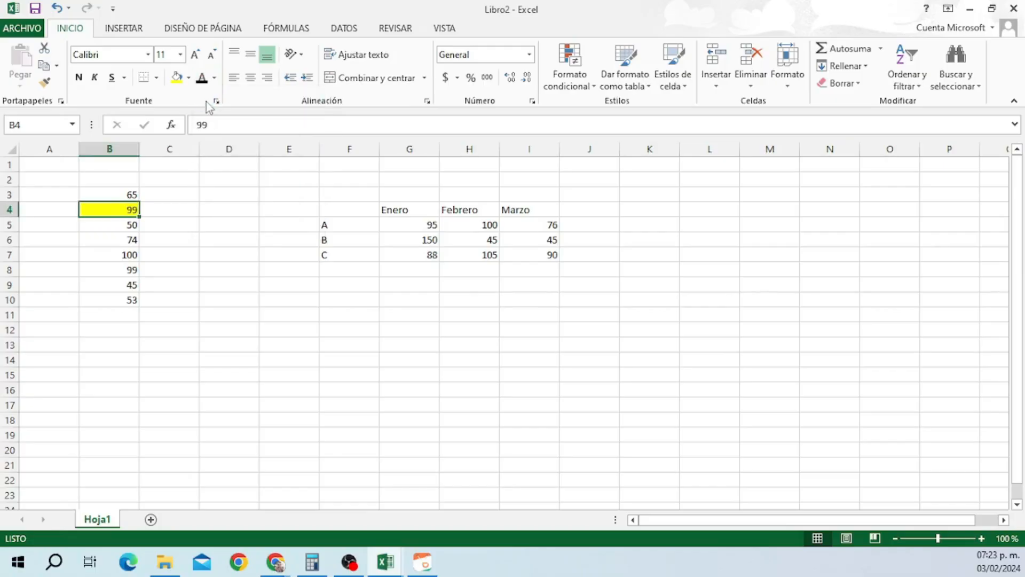
pyautogui.click(188, 78)
pyautogui.click(201, 208)
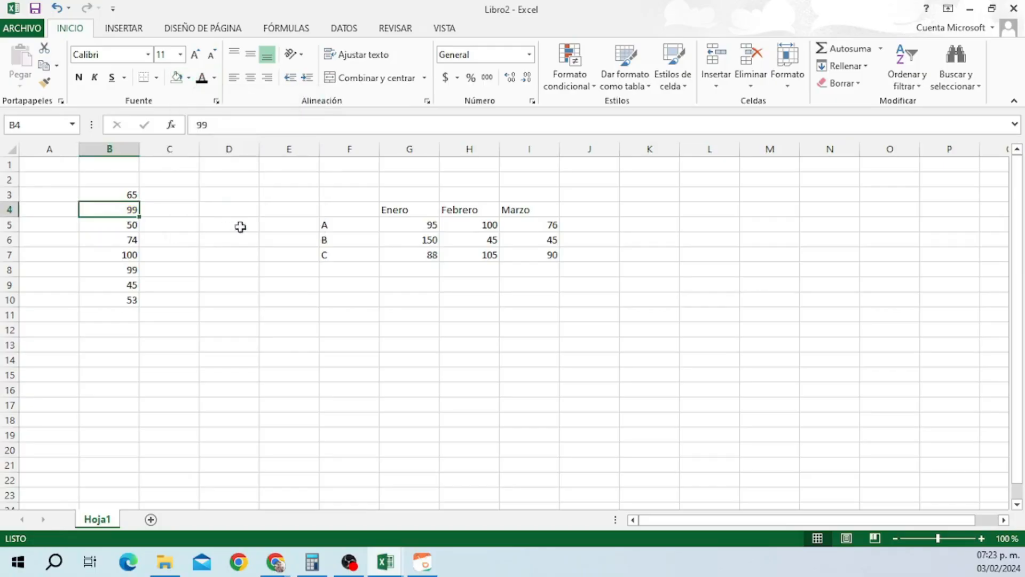
pyautogui.moveTo(117, 209); pyautogui.dragTo(118, 224)
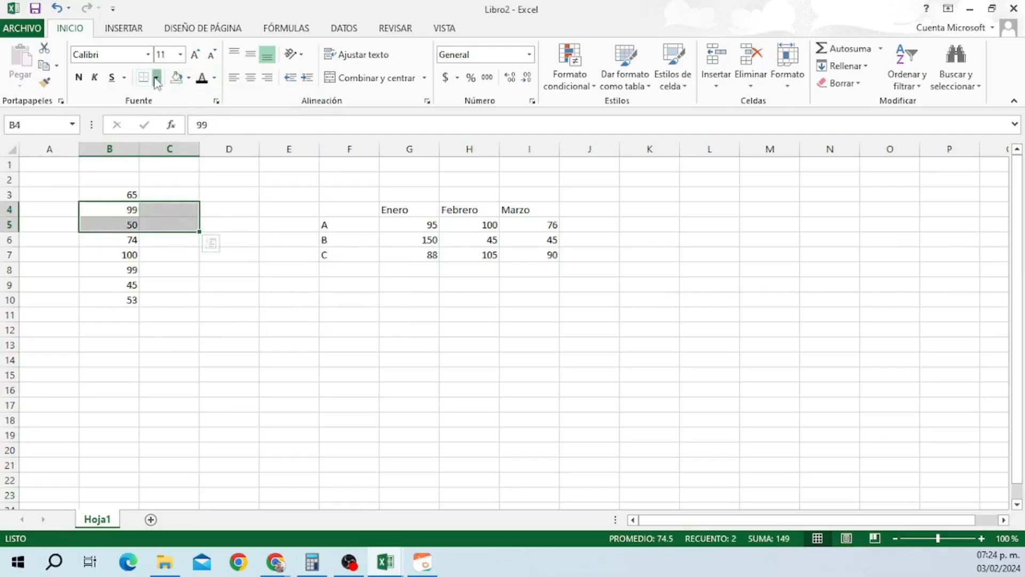
pyautogui.click(155, 78)
pyautogui.click(179, 208)
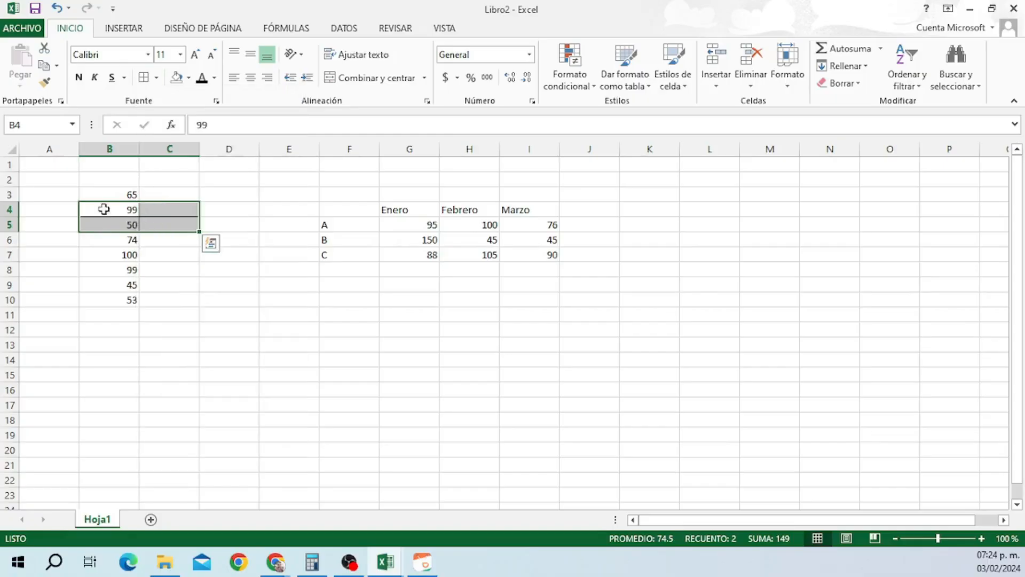
pyautogui.click(233, 225)
pyautogui.moveTo(123, 208); pyautogui.dragTo(160, 222)
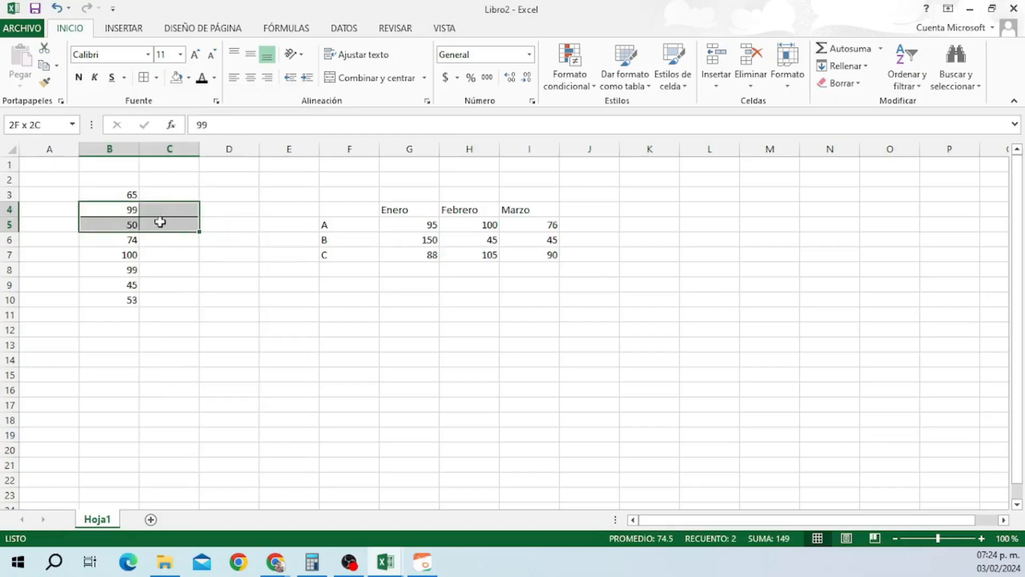
pyautogui.click(156, 77)
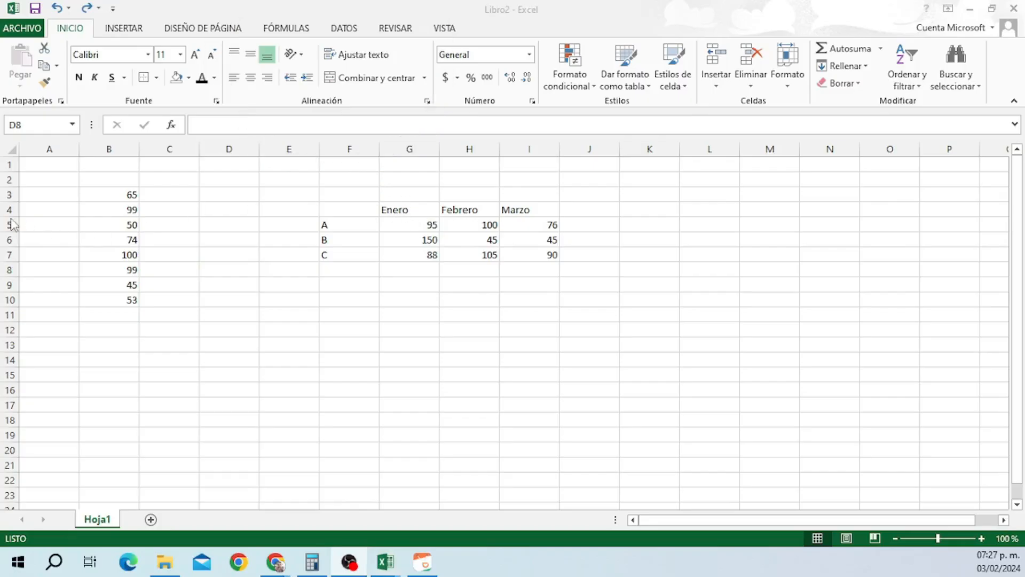
# Heighten row 4 and try top, middle, bottom, left, centre and right alignment on Enero in G4.
pyautogui.moveTo(10, 217); pyautogui.dragTo(10, 245)
pyautogui.click(409, 222)
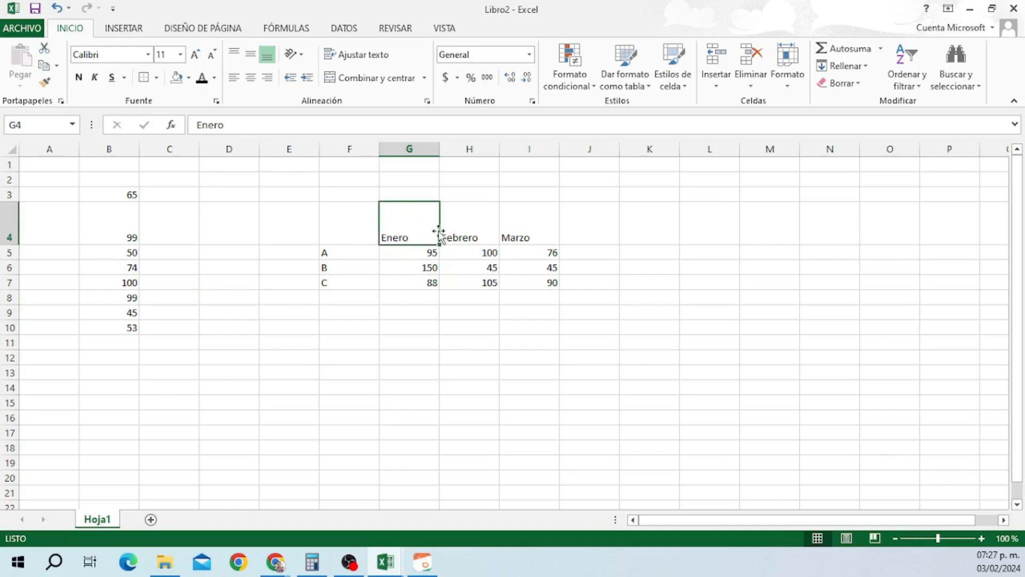
pyautogui.click(234, 54)
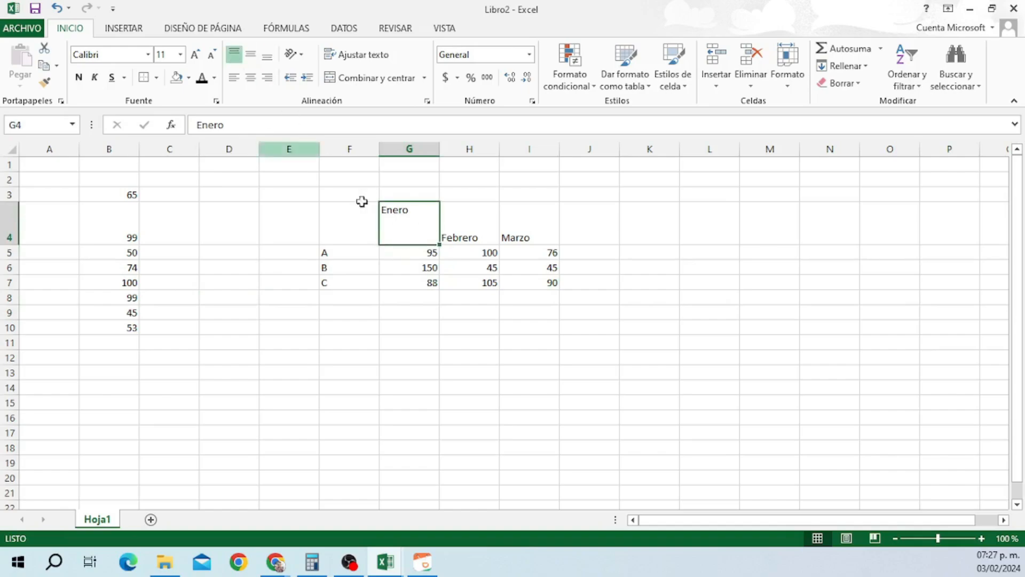
pyautogui.click(251, 54)
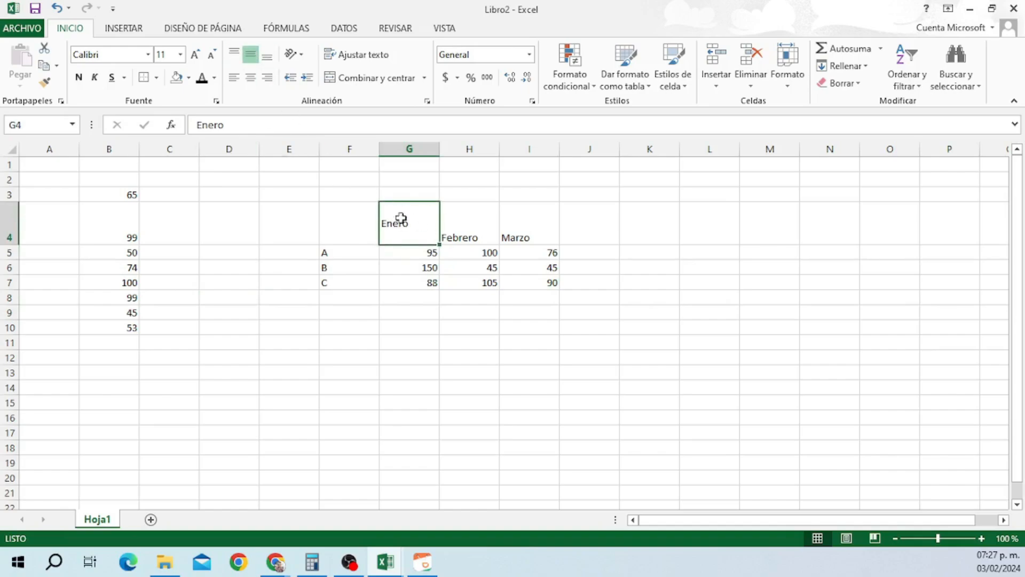
pyautogui.click(267, 55)
pyautogui.click(234, 78)
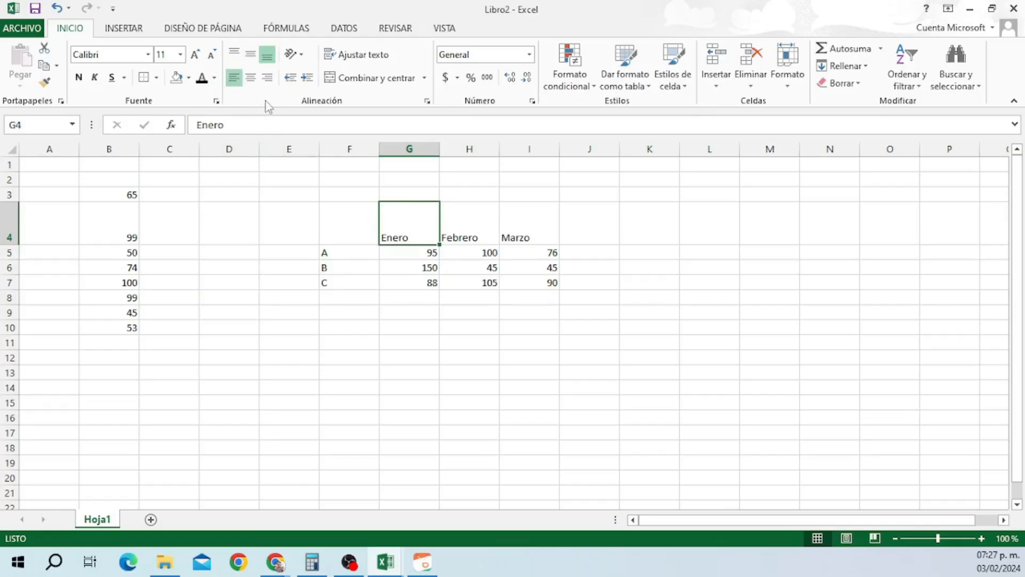
pyautogui.click(251, 78)
pyautogui.click(234, 54)
pyautogui.click(267, 78)
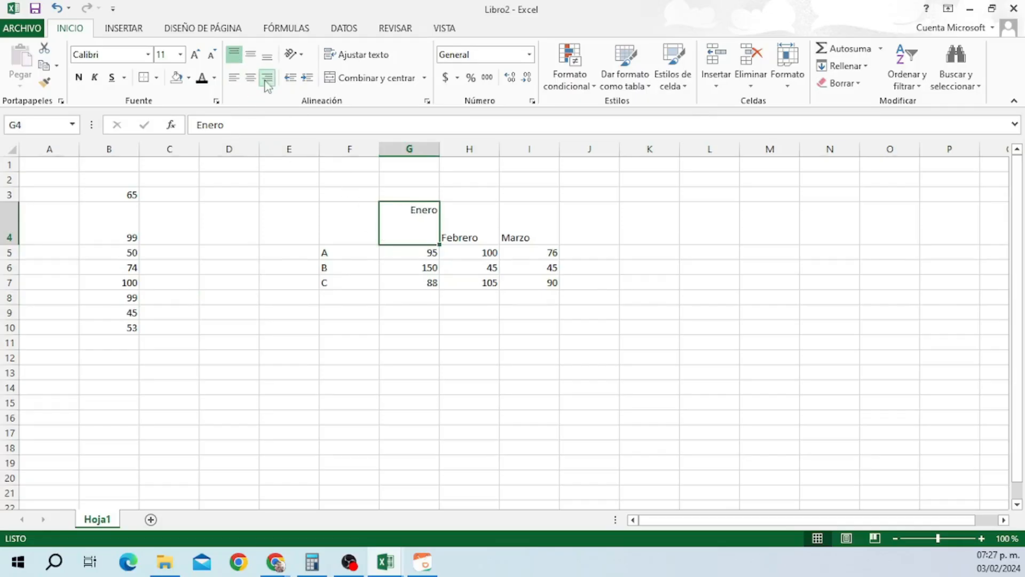
pyautogui.click(234, 78)
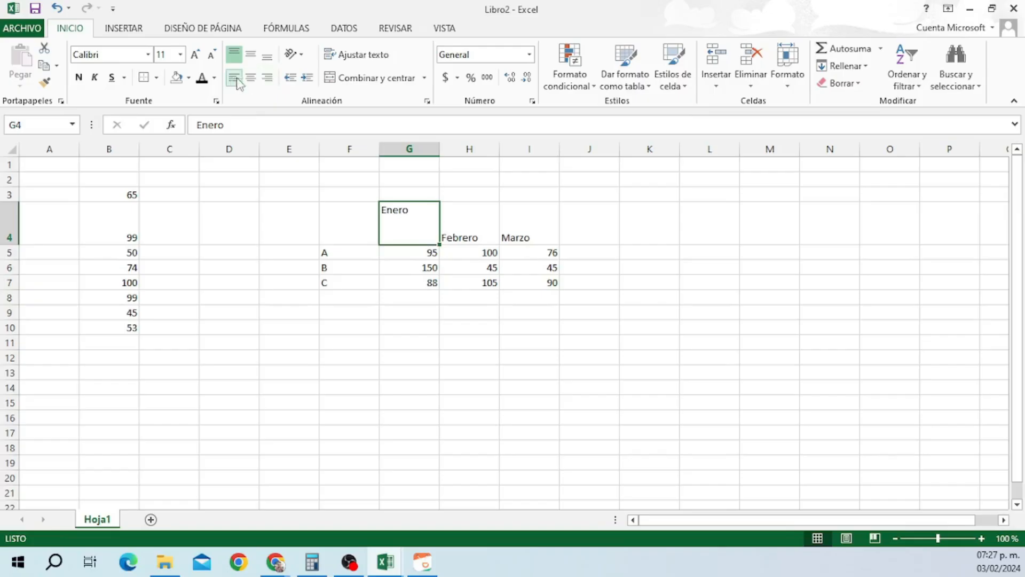
pyautogui.click(267, 56)
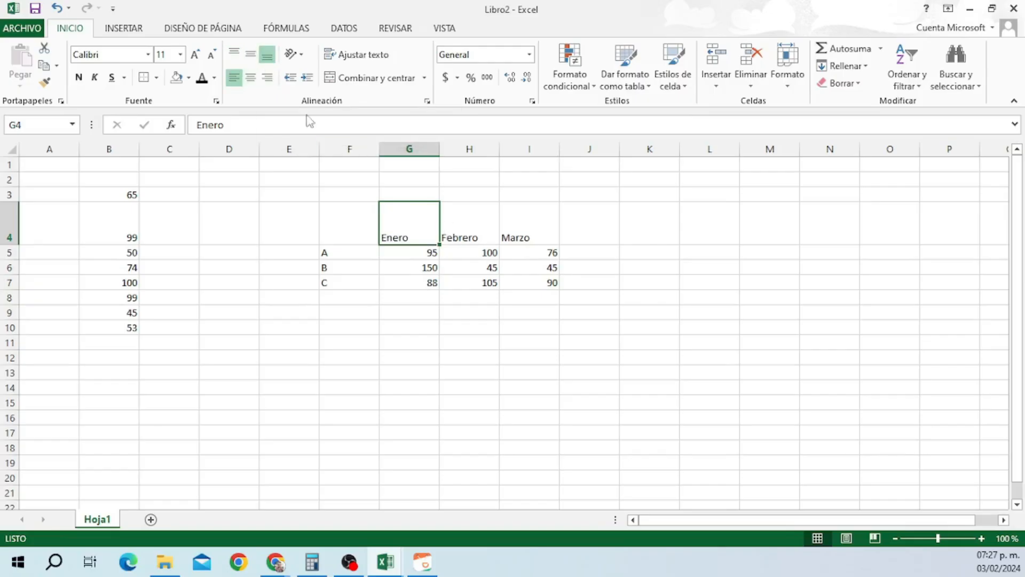
# Try angled-up, angled-down and vertical-up text orientations on Enero.
pyautogui.click(301, 54)
pyautogui.click(320, 69)
pyautogui.click(302, 55)
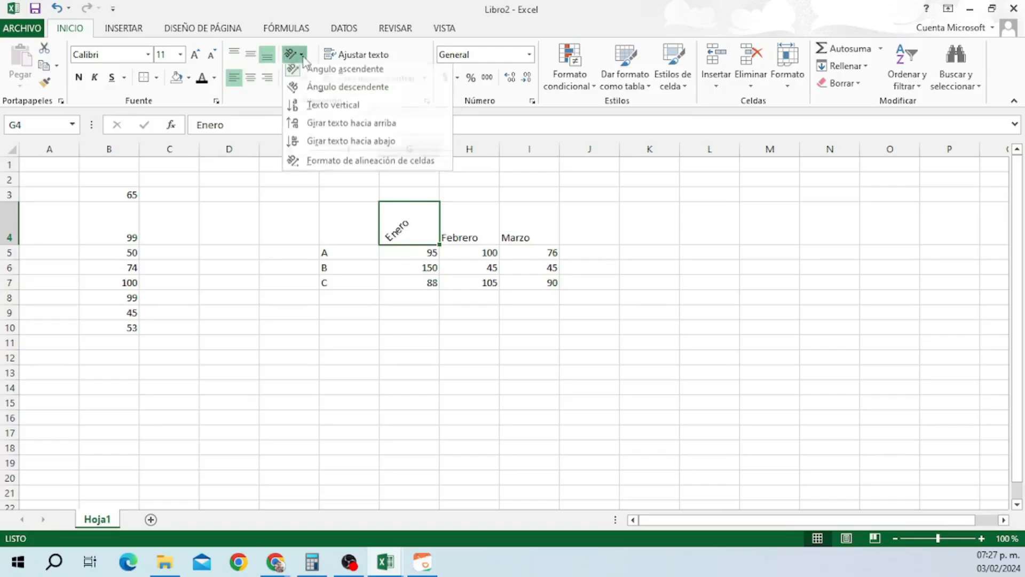
pyautogui.click(310, 91)
pyautogui.click(303, 55)
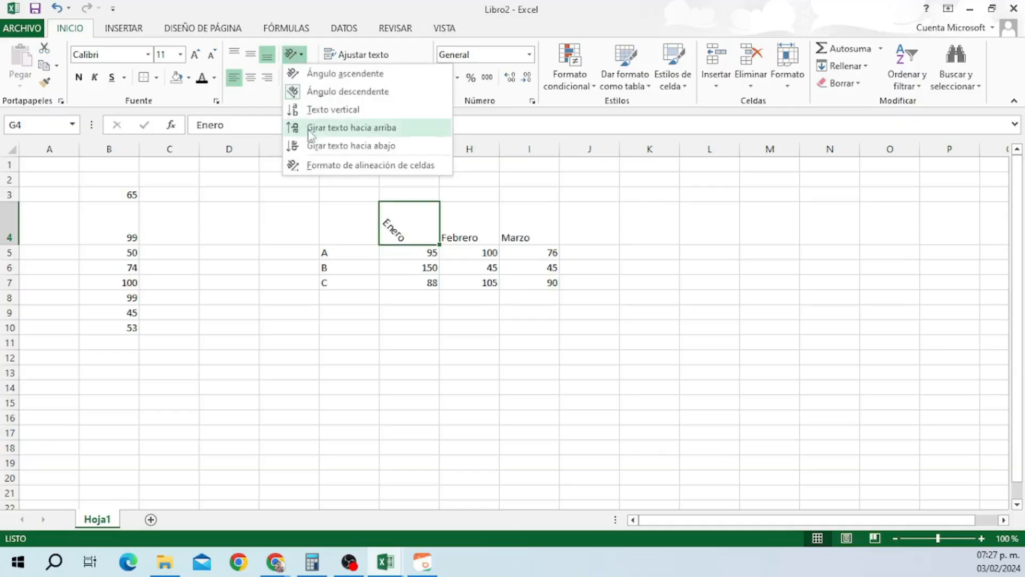
pyautogui.click(310, 128)
# Increase the indent of Enero in G4 three times with Aumentar sangría.
pyautogui.click(308, 79)
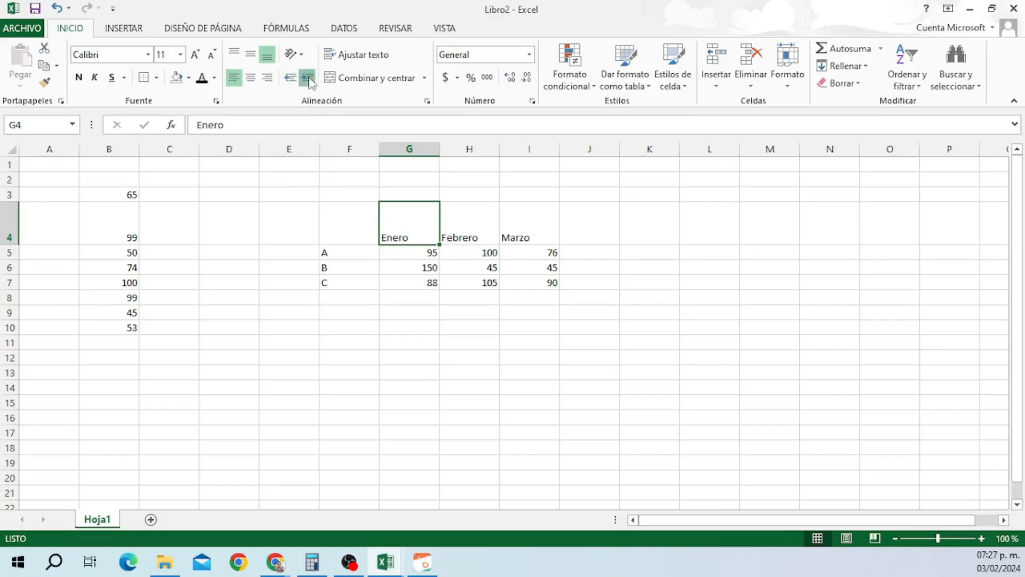
pyautogui.click(306, 79)
pyautogui.click(306, 79)
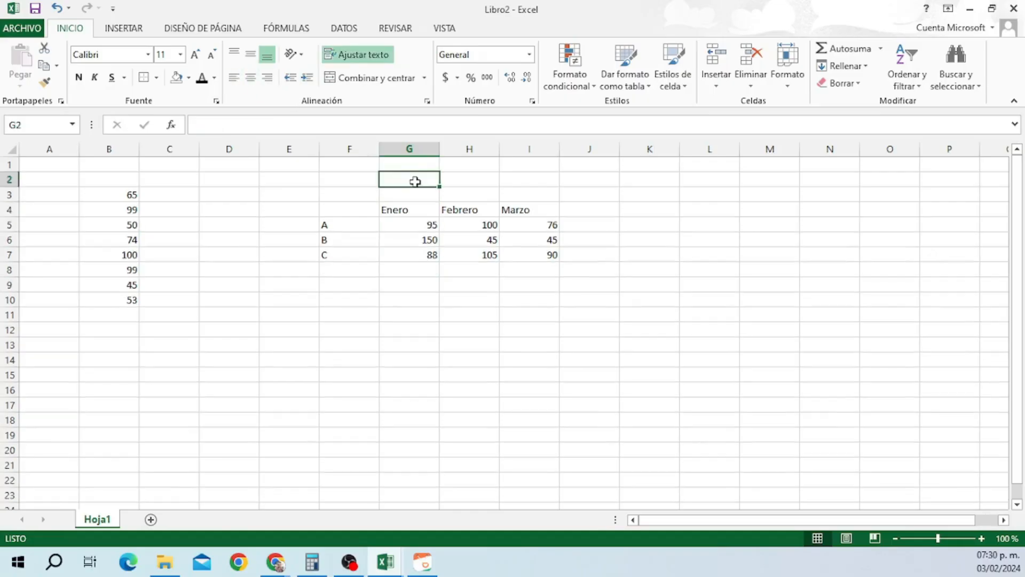
# Enter a long test string in G2, toggle Ajustar texto on it, then undo the changes.
pyautogui.write('erwearywsertywteywrtyw')
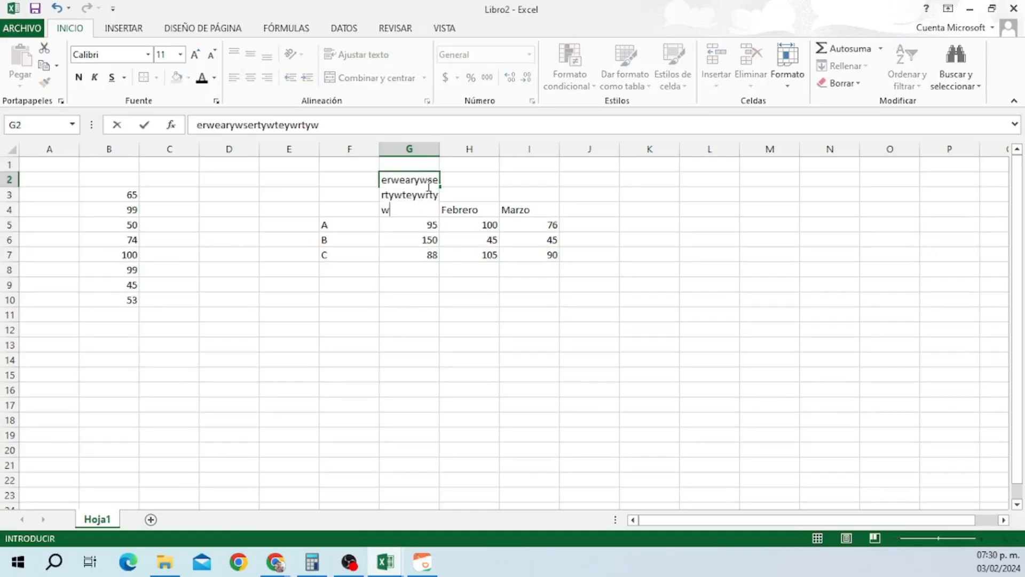
pyautogui.click(459, 165)
pyautogui.click(419, 190)
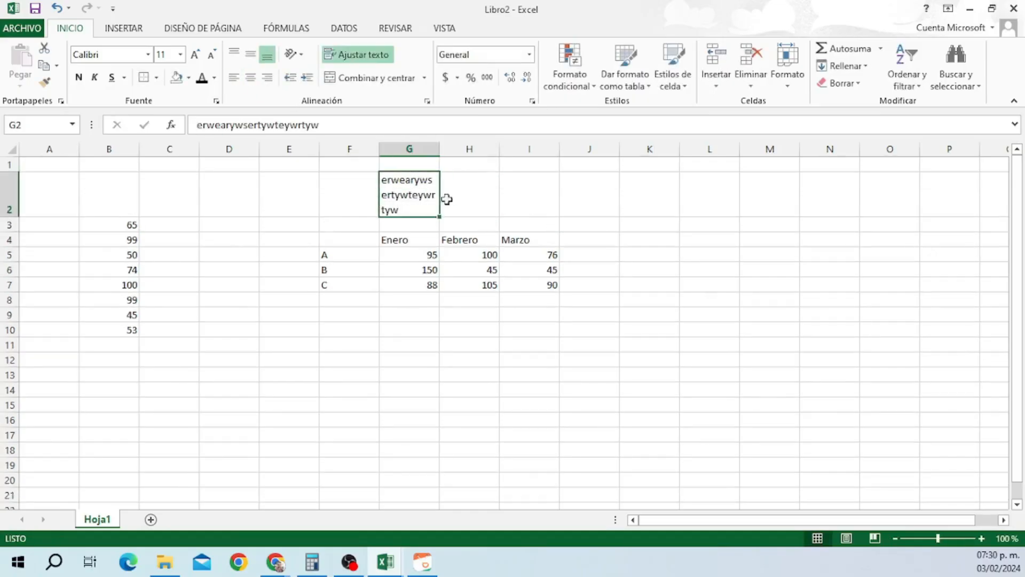
pyautogui.click(373, 56)
pyautogui.click(566, 192)
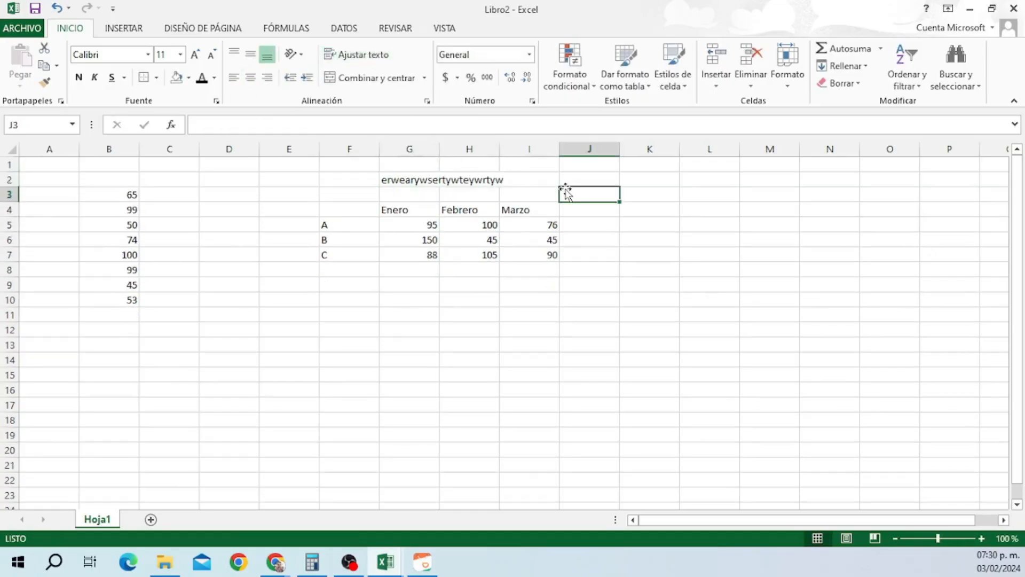
pyautogui.click(422, 179)
pyautogui.click(369, 55)
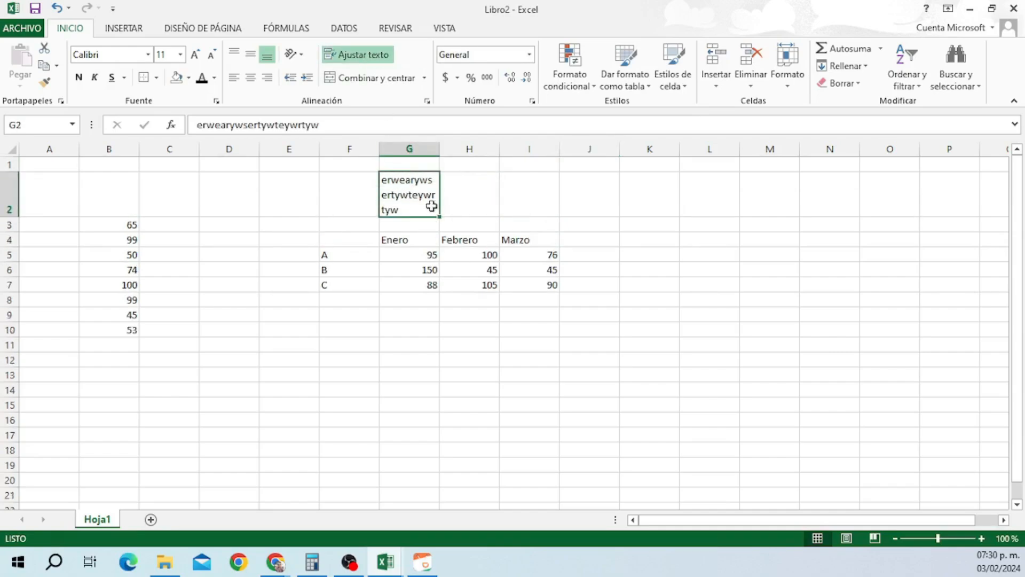
pyautogui.hotkey('ctrl', 'z')
pyautogui.hotkey('ctrl', 'z')
pyautogui.hotkey('ctrl', 'z')
pyautogui.hotkey('ctrl', 'z')
pyautogui.click(413, 179)
# Merge and centre G2:I2, then merge J2:J4 into a single cell.
pyautogui.moveTo(429, 179); pyautogui.dragTo(507, 183)
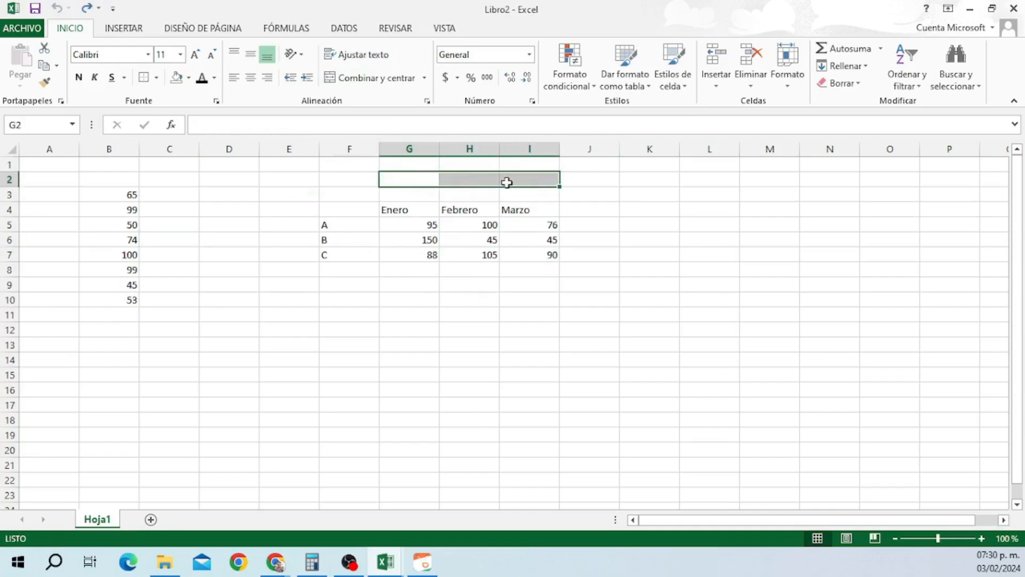
pyautogui.click(374, 79)
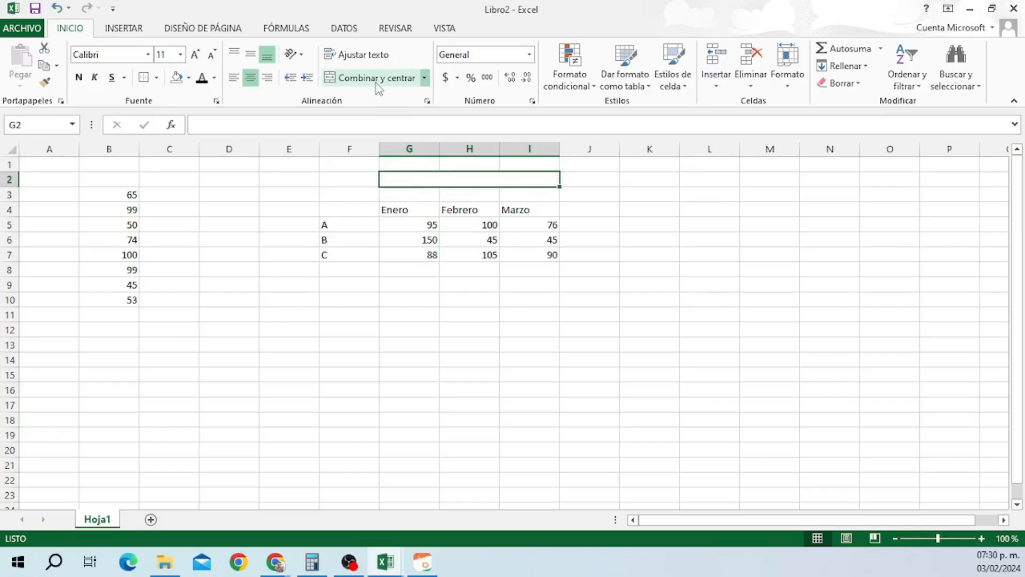
pyautogui.moveTo(603, 179); pyautogui.dragTo(602, 208)
pyautogui.click(398, 81)
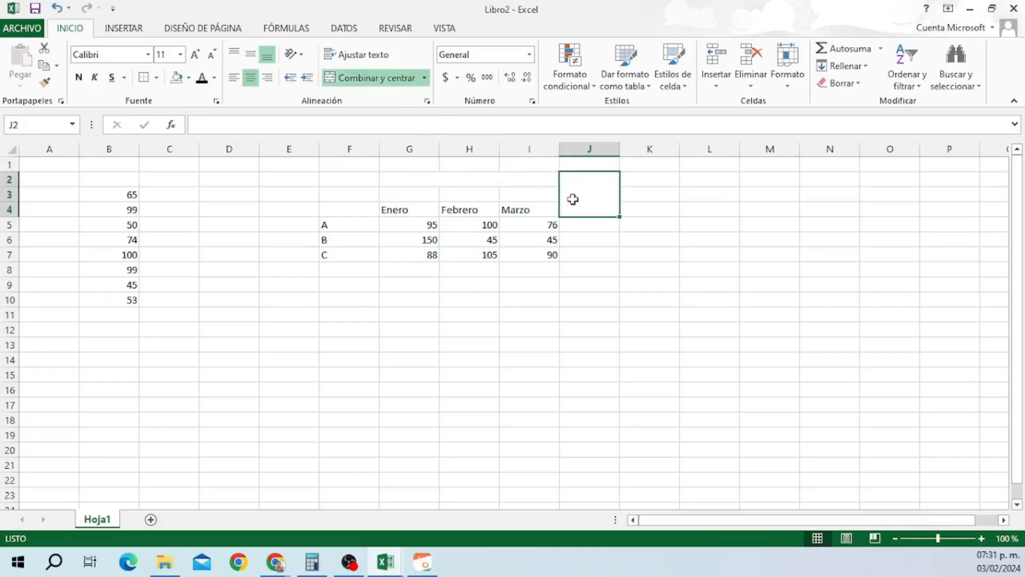
pyautogui.click(682, 240)
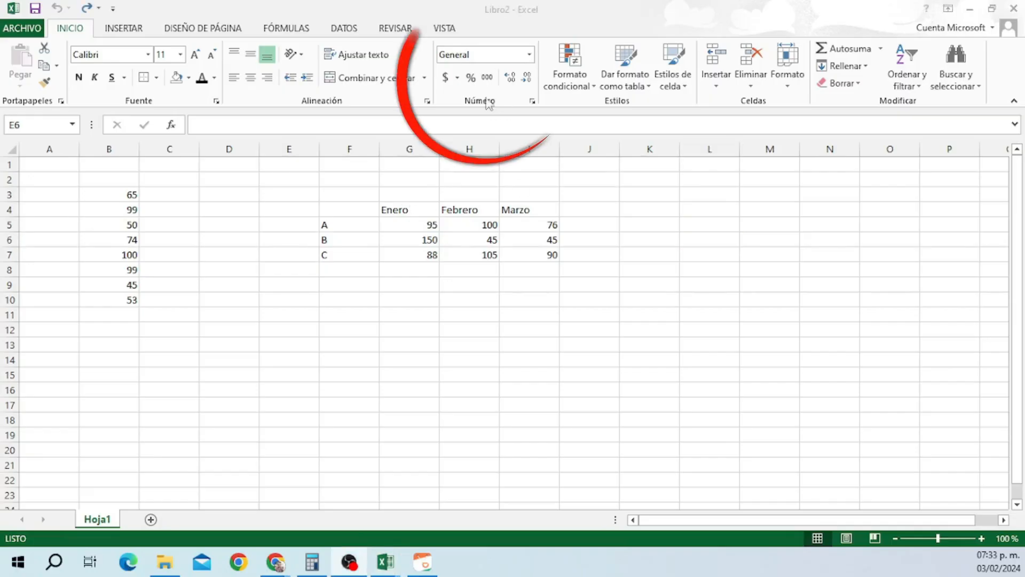
pyautogui.click(422, 229)
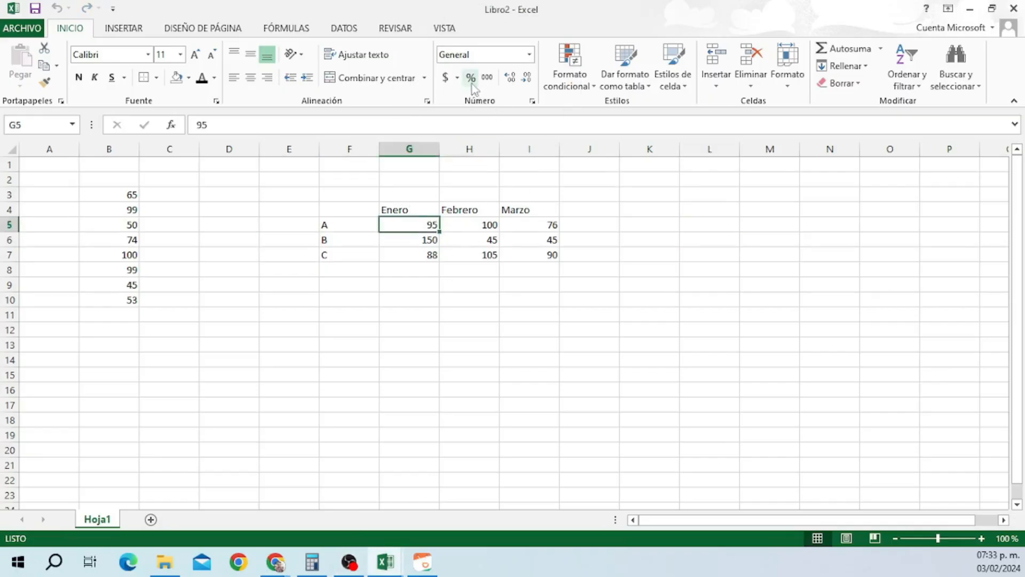
pyautogui.click(458, 77)
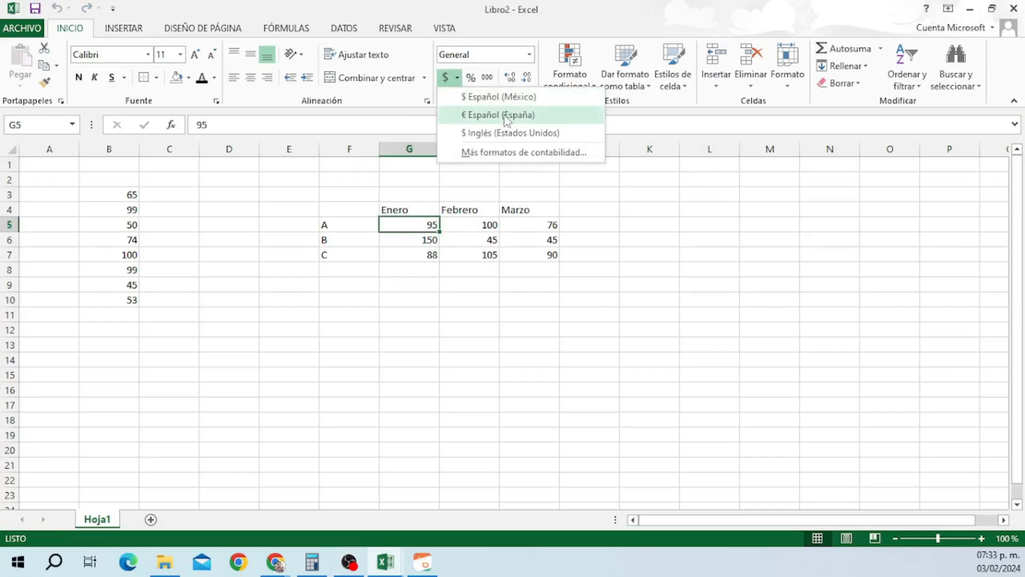
pyautogui.click(513, 133)
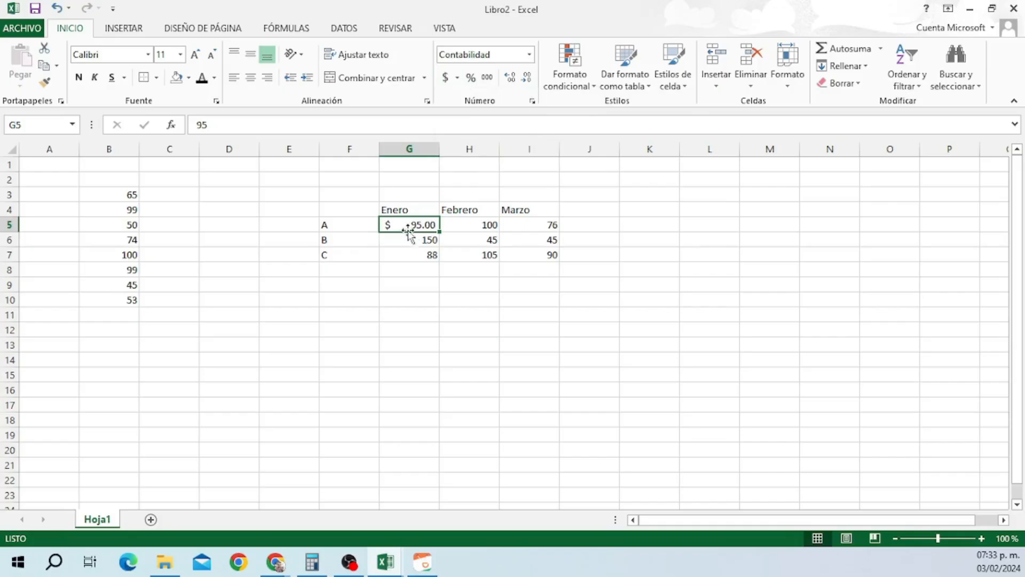
pyautogui.click(458, 78)
pyautogui.click(481, 115)
pyautogui.click(457, 78)
pyautogui.click(466, 95)
pyautogui.click(400, 261)
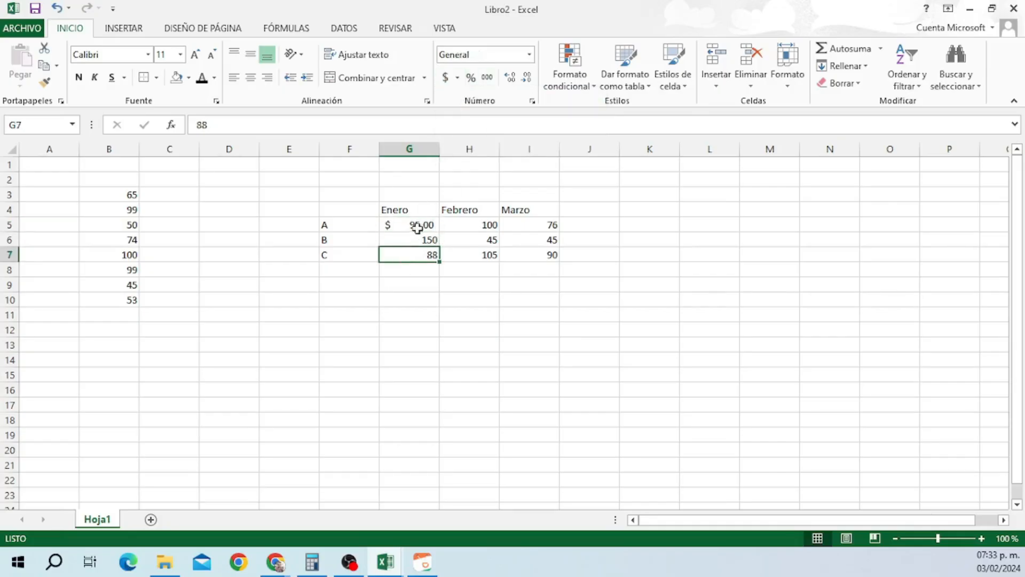
pyautogui.click(458, 78)
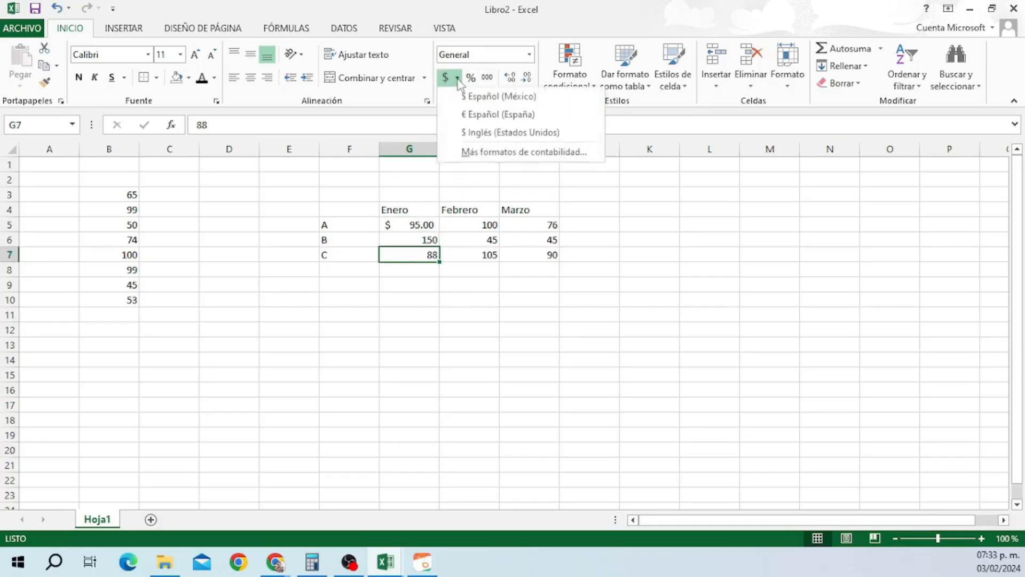
pyautogui.click(386, 259)
pyautogui.click(400, 224)
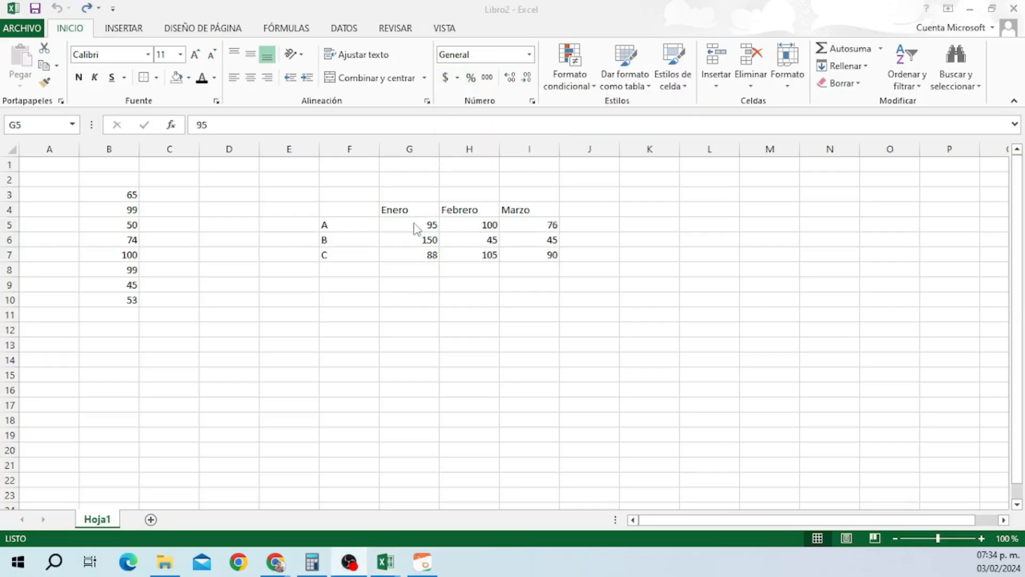
pyautogui.click(414, 225)
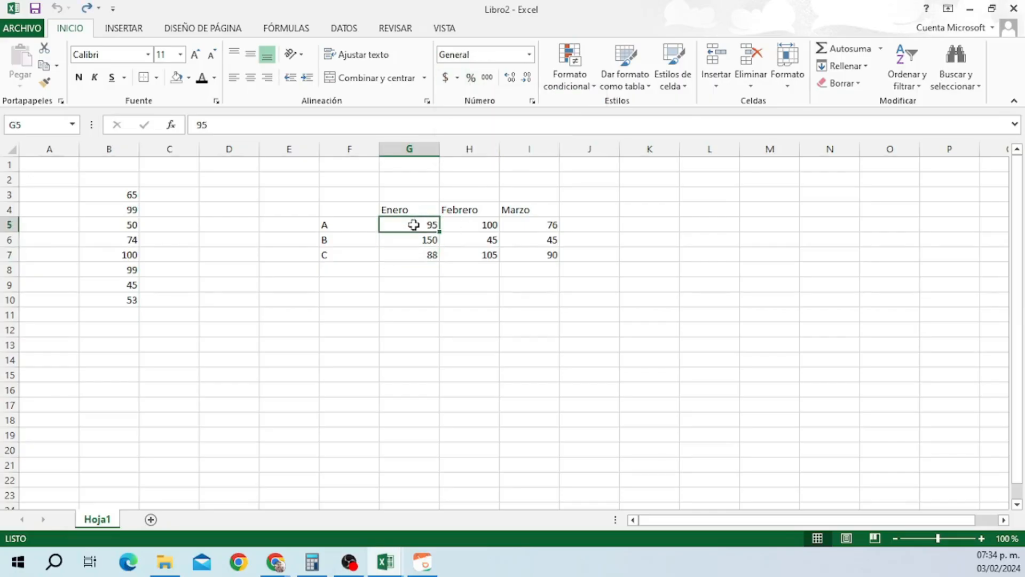
pyautogui.click(469, 79)
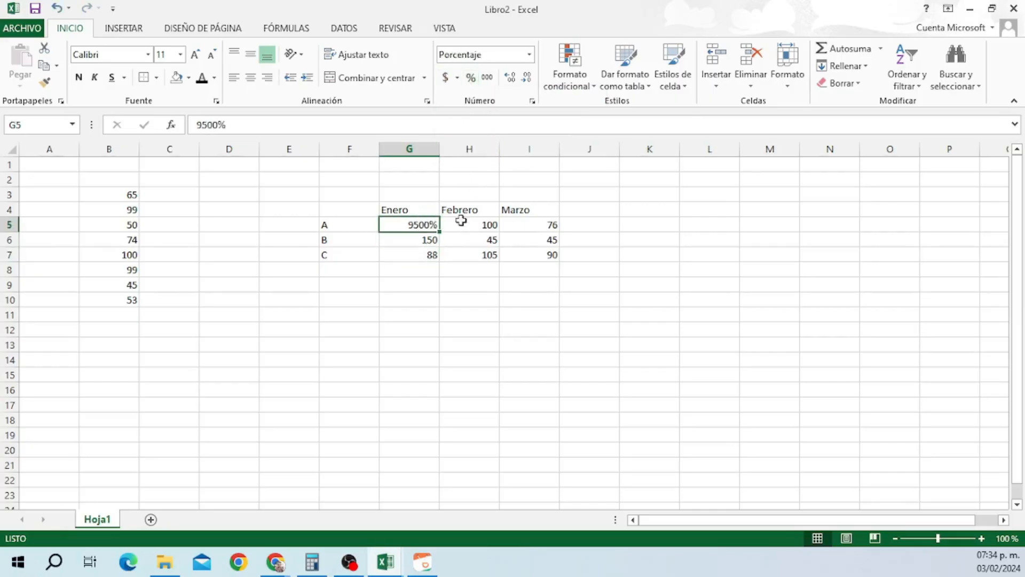
pyautogui.click(486, 78)
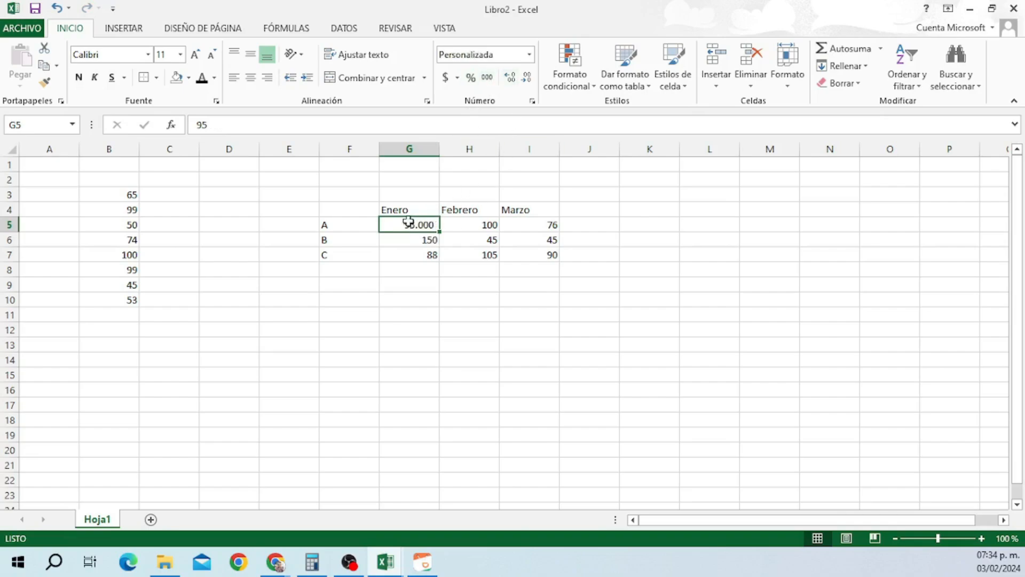
pyautogui.click(527, 78)
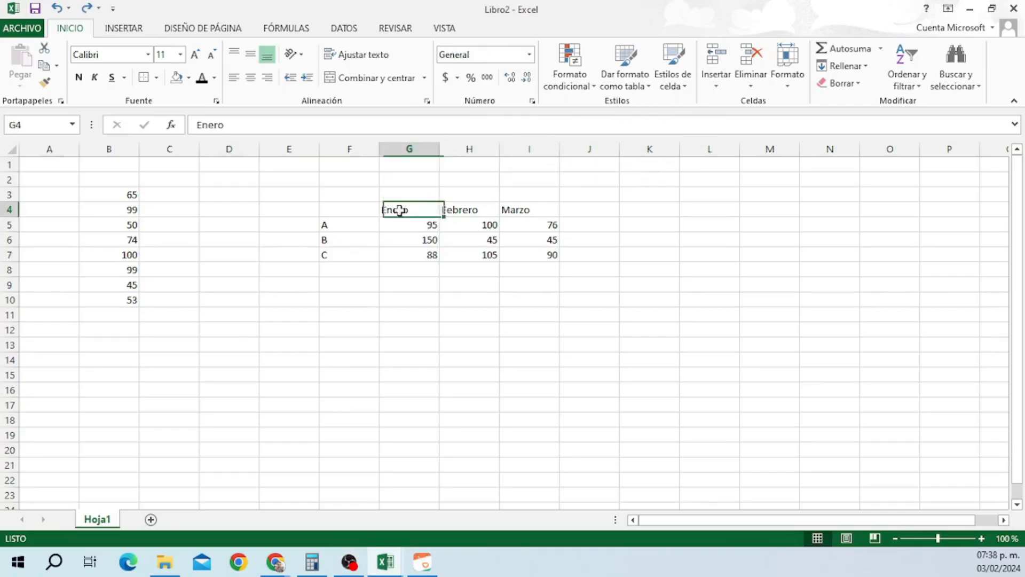
pyautogui.moveTo(408, 209); pyautogui.dragTo(526, 247)
pyautogui.click(673, 75)
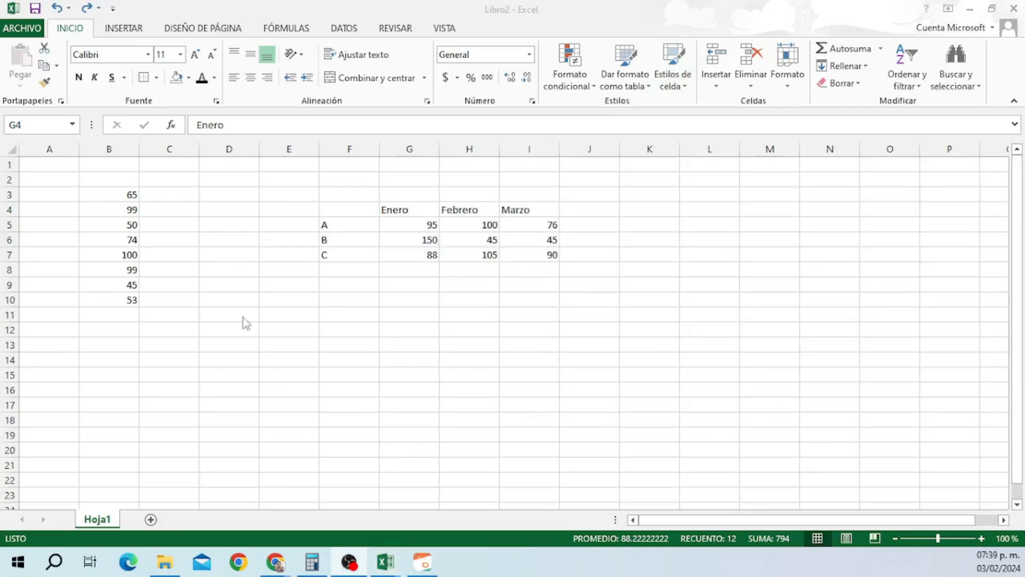
pyautogui.click(394, 208)
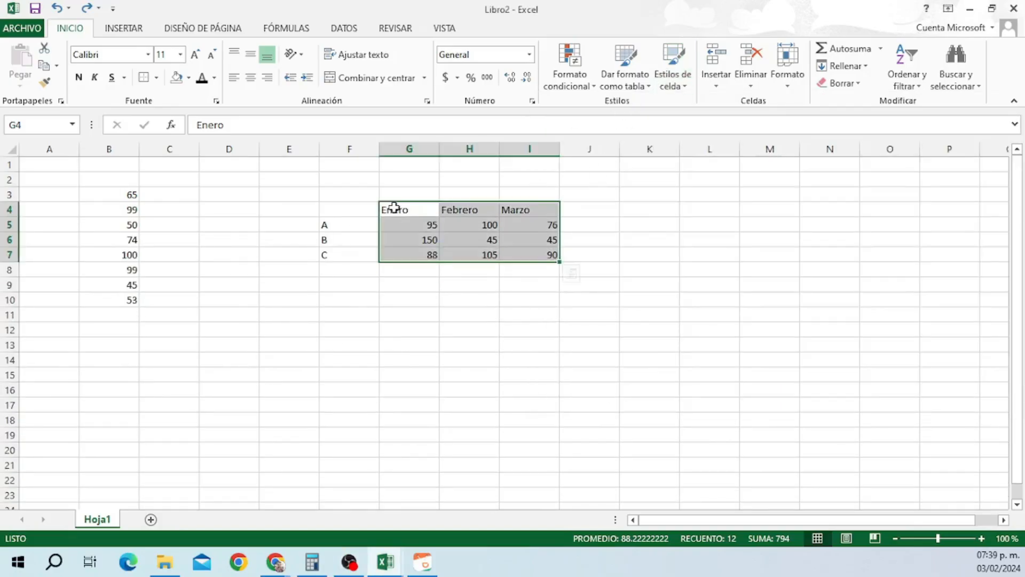
pyautogui.click(626, 63)
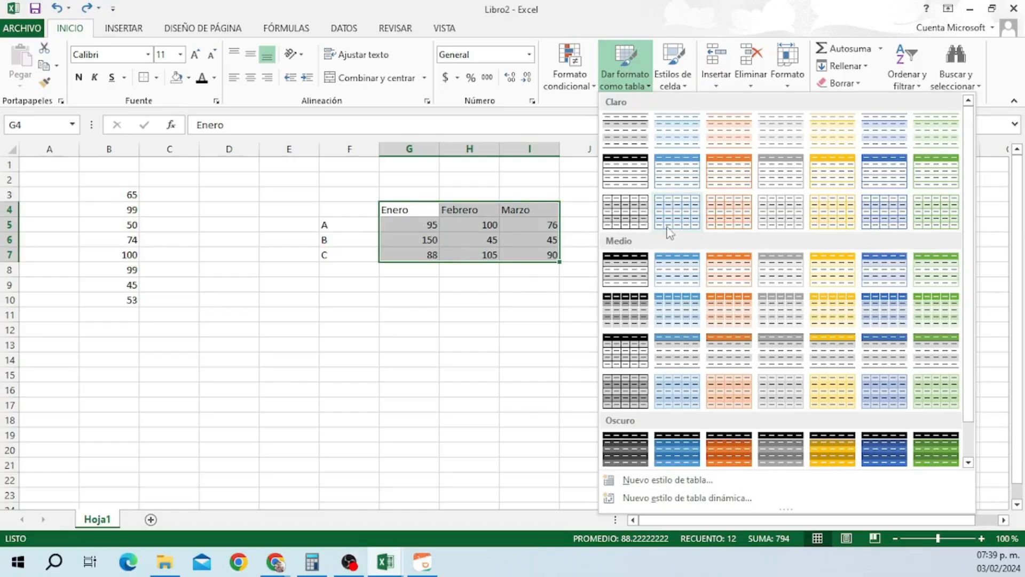
pyautogui.click(639, 272)
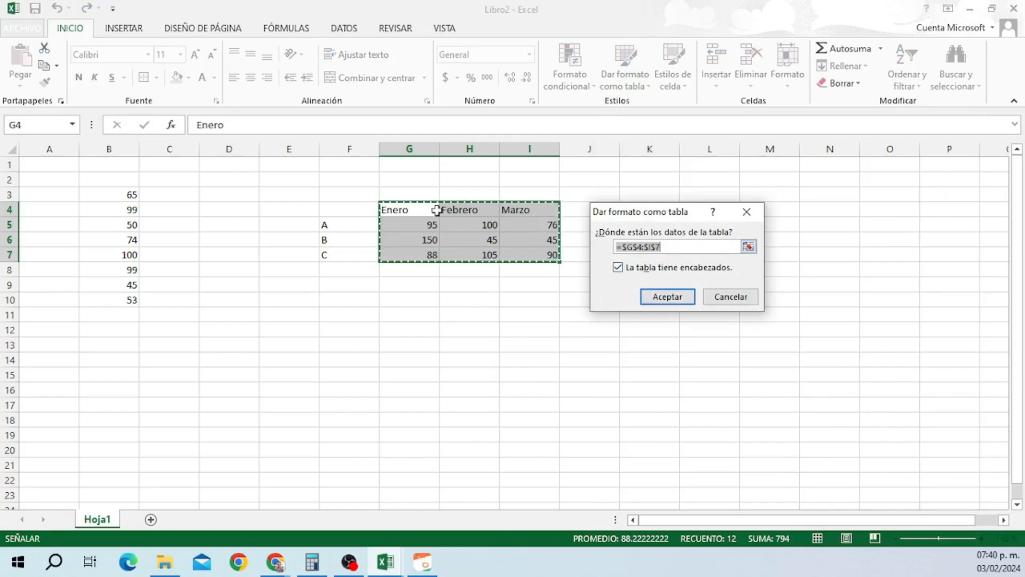
pyautogui.click(661, 296)
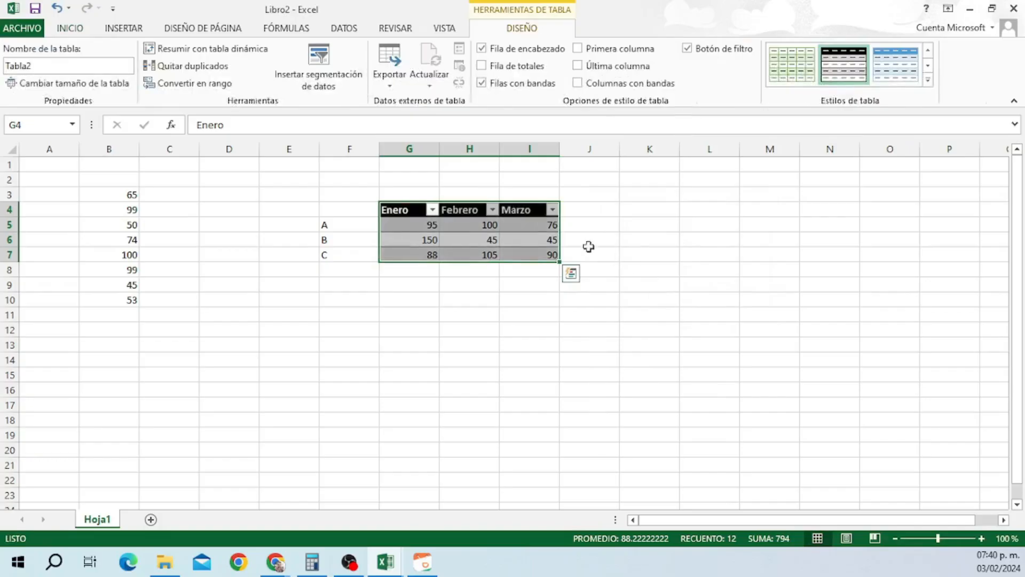
pyautogui.click(56, 8)
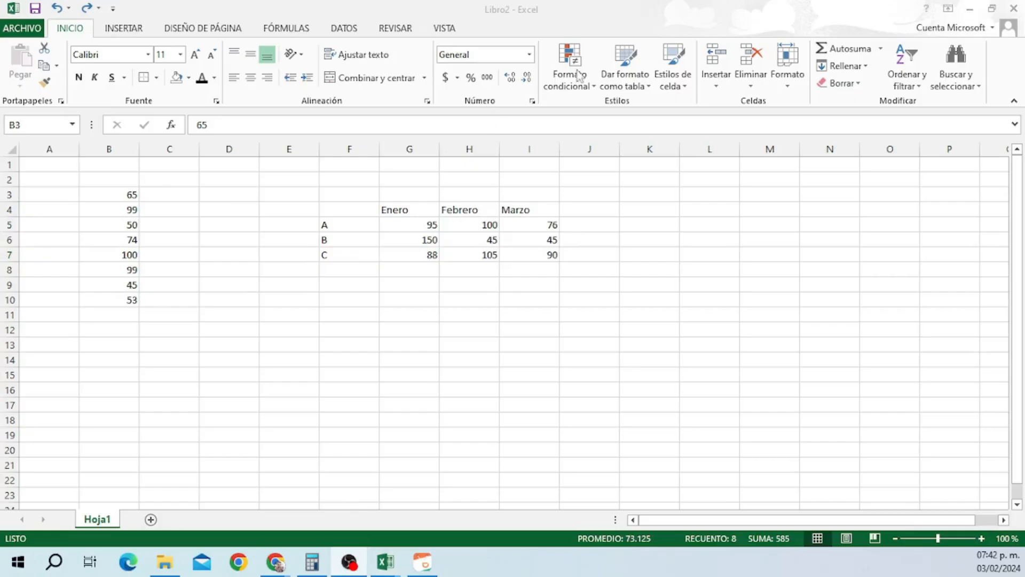
# Add an 'Es menor que' highlight rule to B3:B10 with a threshold of 65.
pyautogui.hotkey('ctrl', 'shift', 'Down')
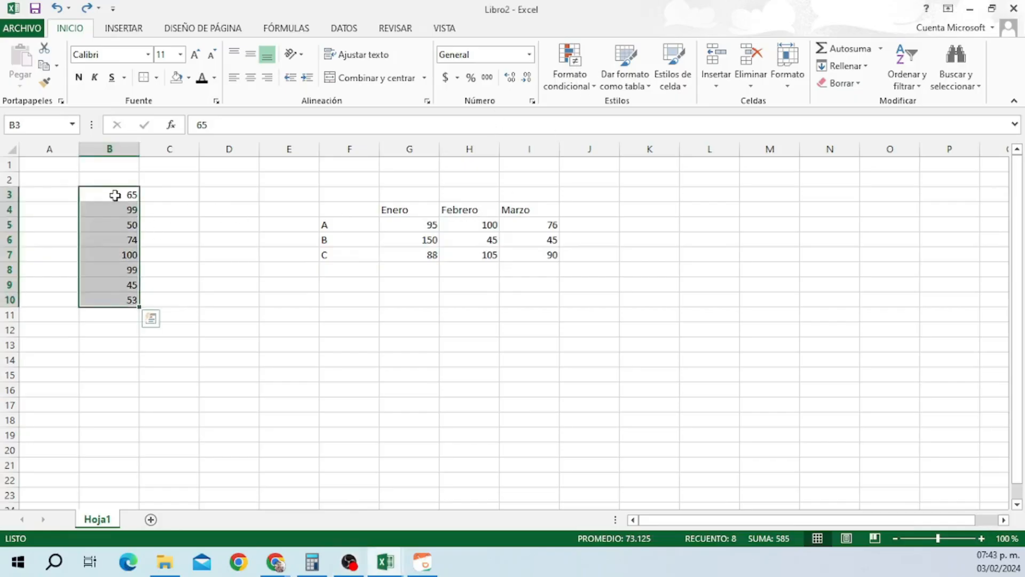
pyautogui.click(586, 76)
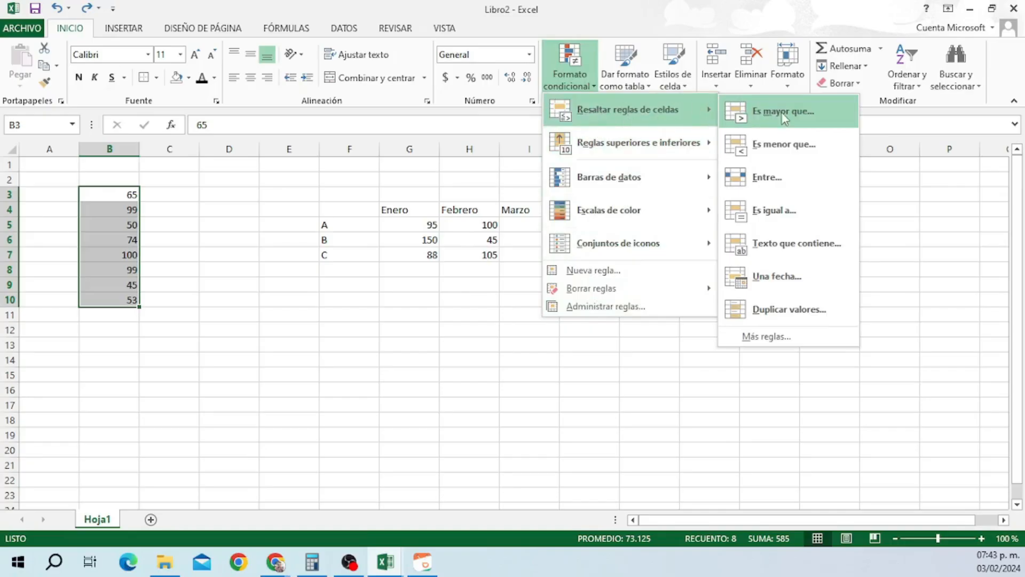
pyautogui.click(799, 149)
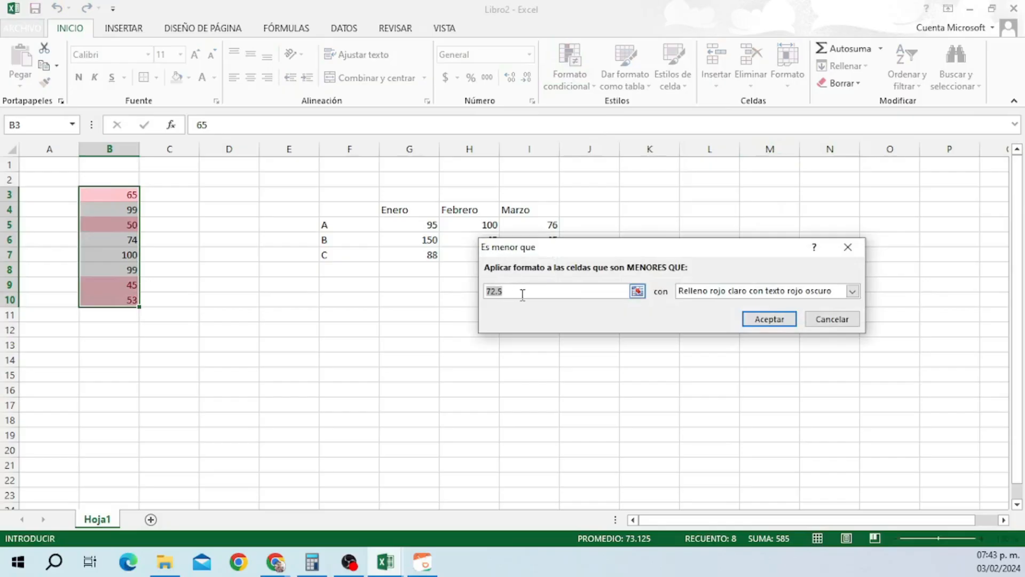
pyautogui.press('BackSpace')
pyautogui.press('BackSpace')
pyautogui.press('BackSpace')
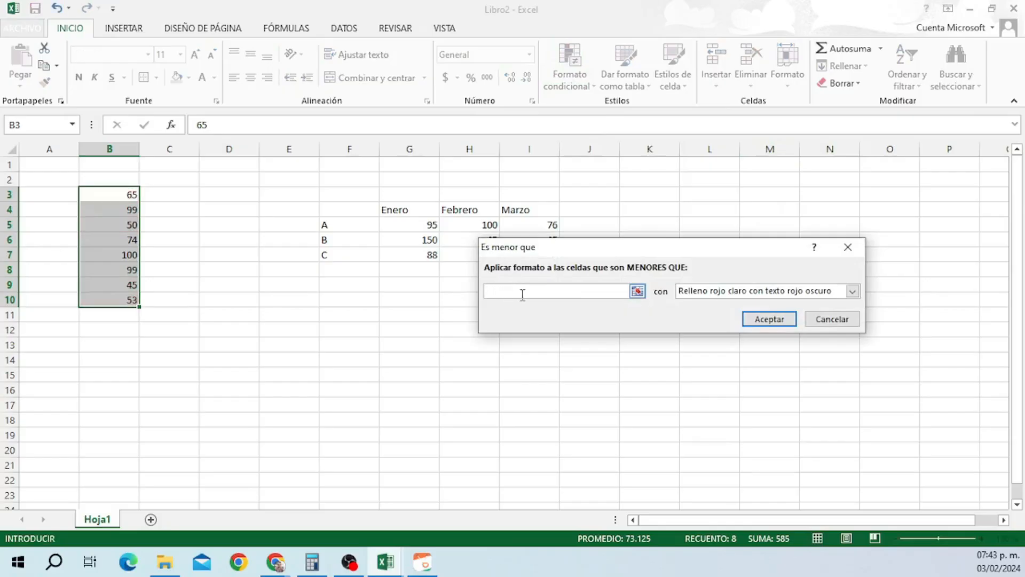
pyautogui.write('65')
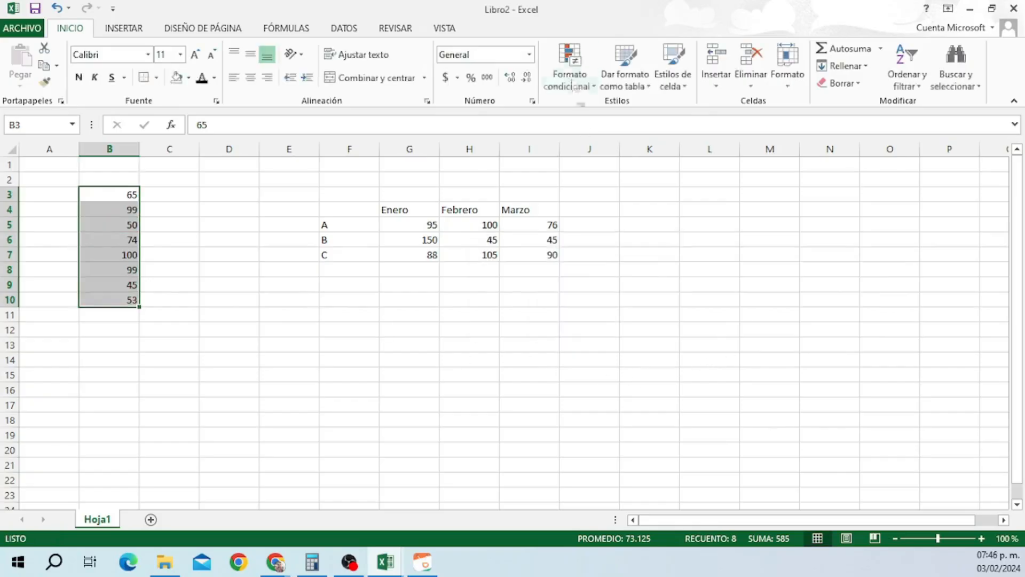
pyautogui.click(569, 67)
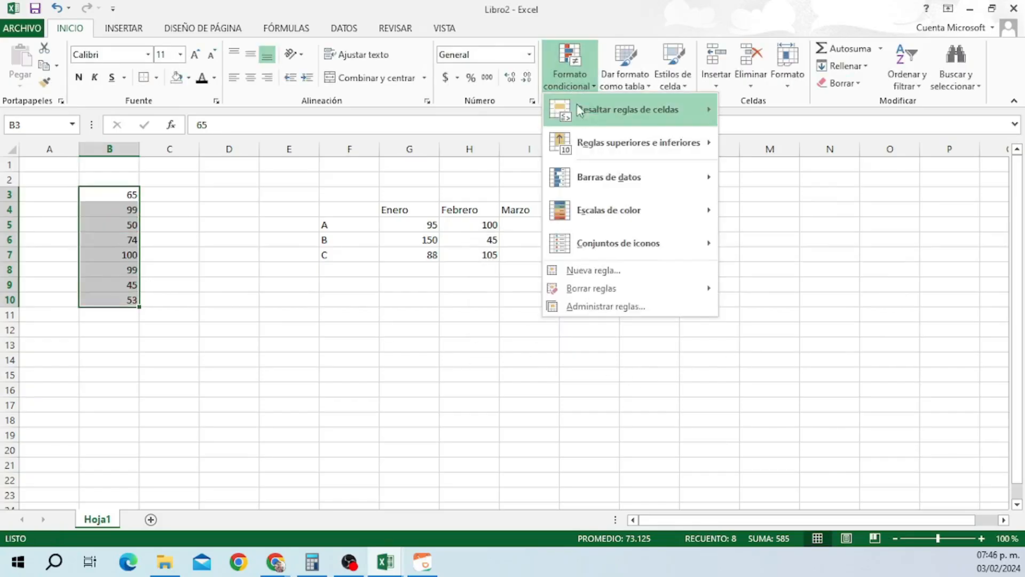
pyautogui.moveTo(605, 189)
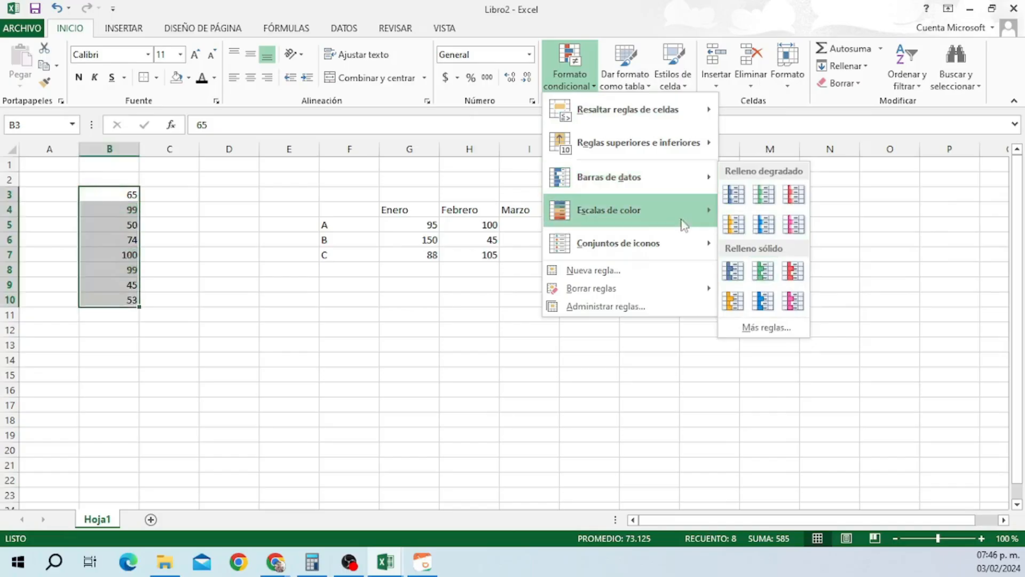
pyautogui.moveTo(715, 223)
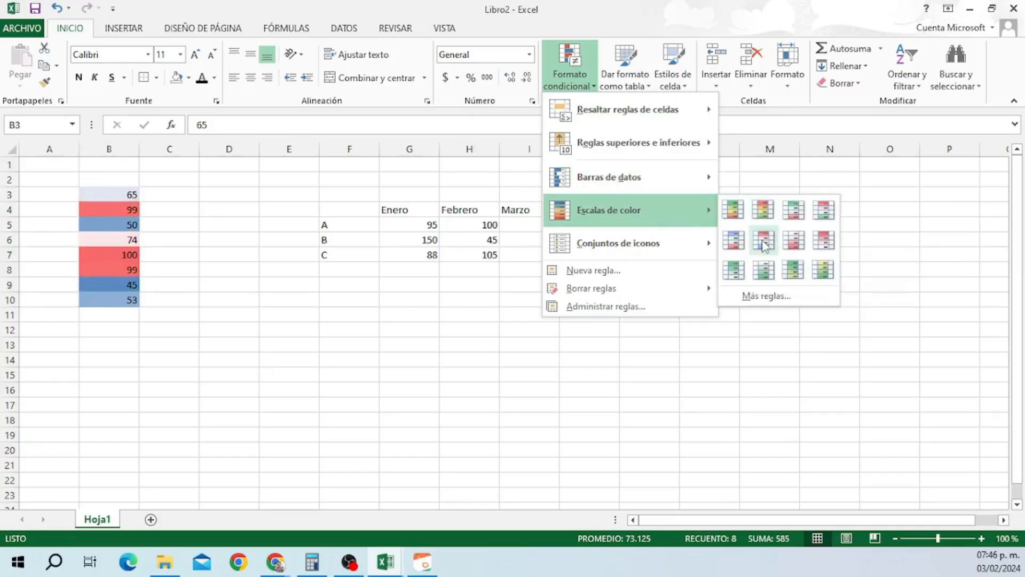
pyautogui.moveTo(694, 258)
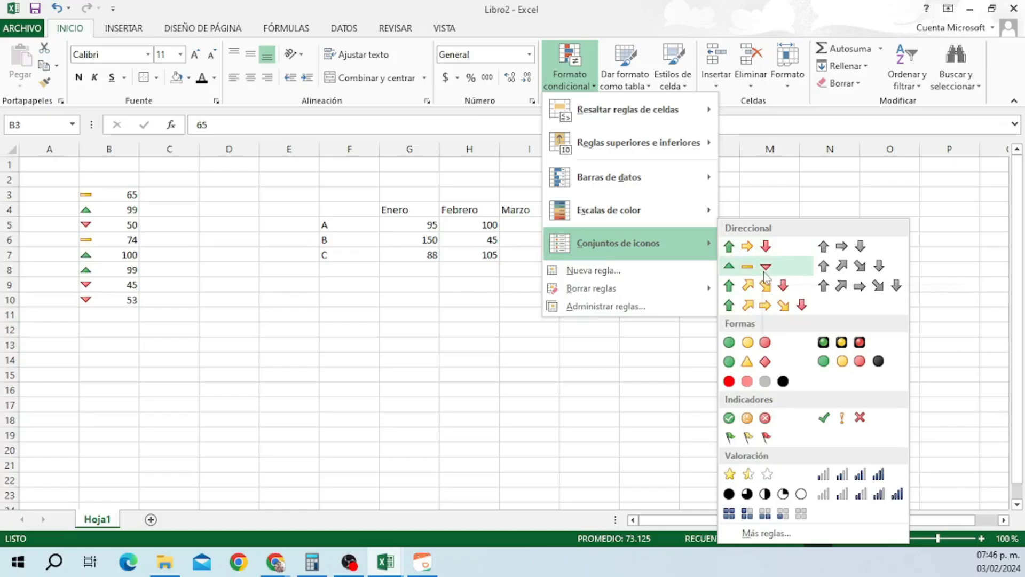
pyautogui.moveTo(694, 210)
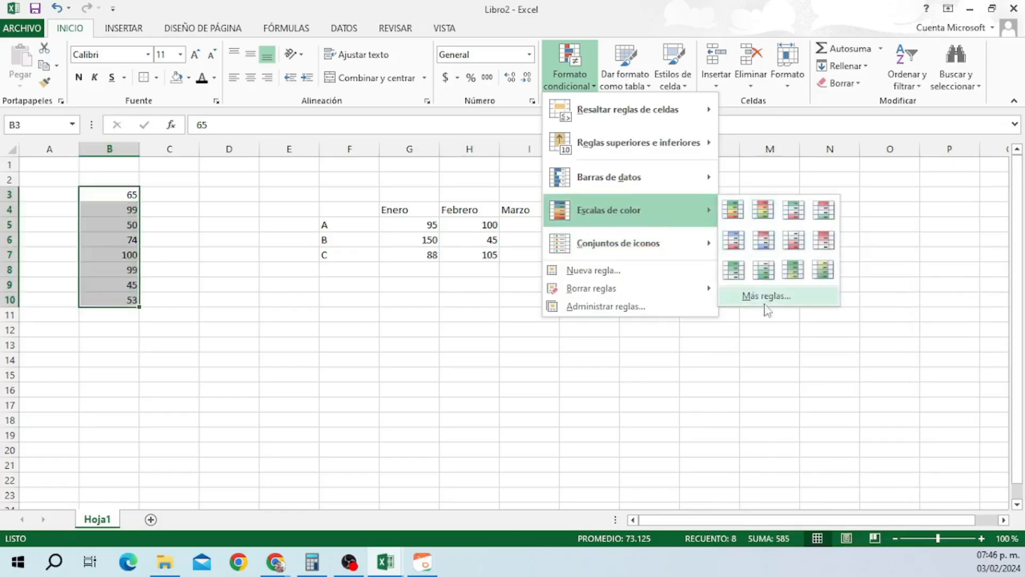
pyautogui.click(751, 337)
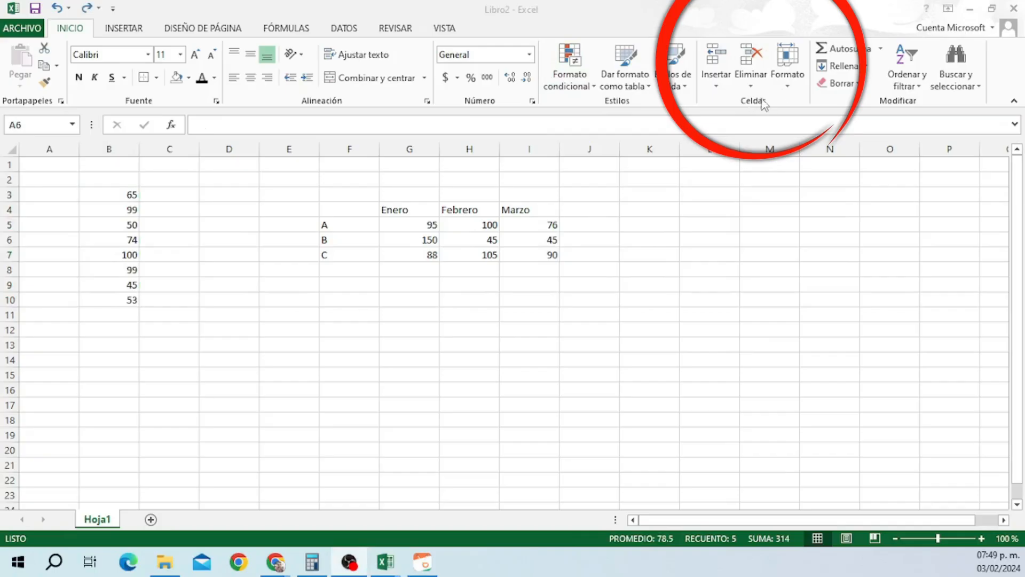
# Insert a blank row at row 6 and a blank sheet column at column H.
pyautogui.click(10, 239)
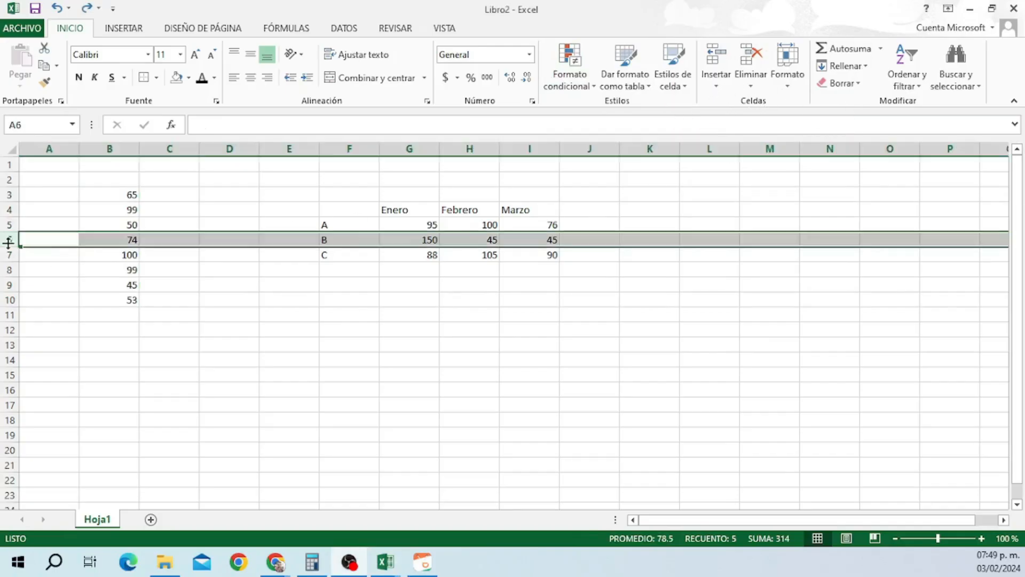
pyautogui.click(716, 80)
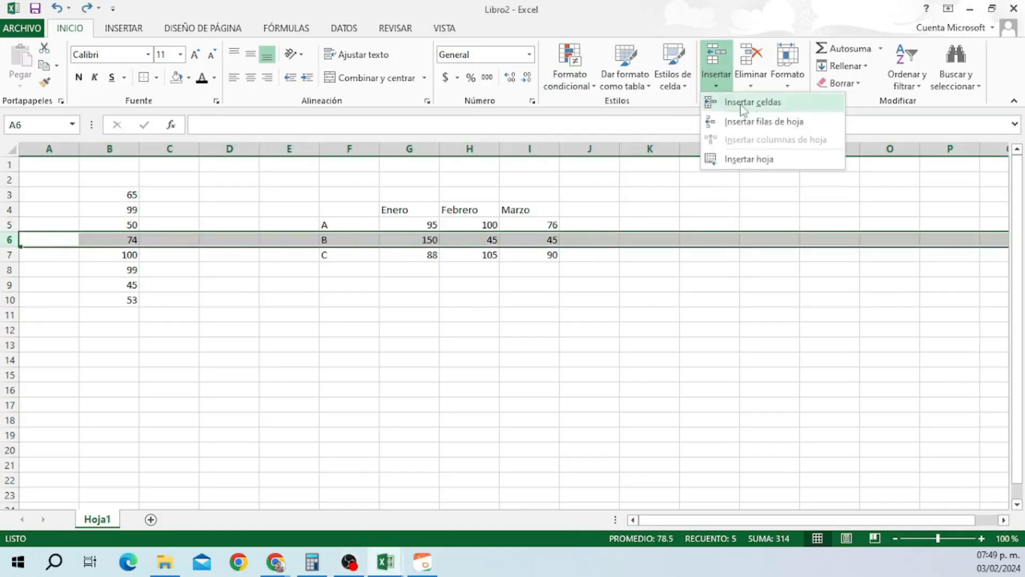
pyautogui.click(754, 102)
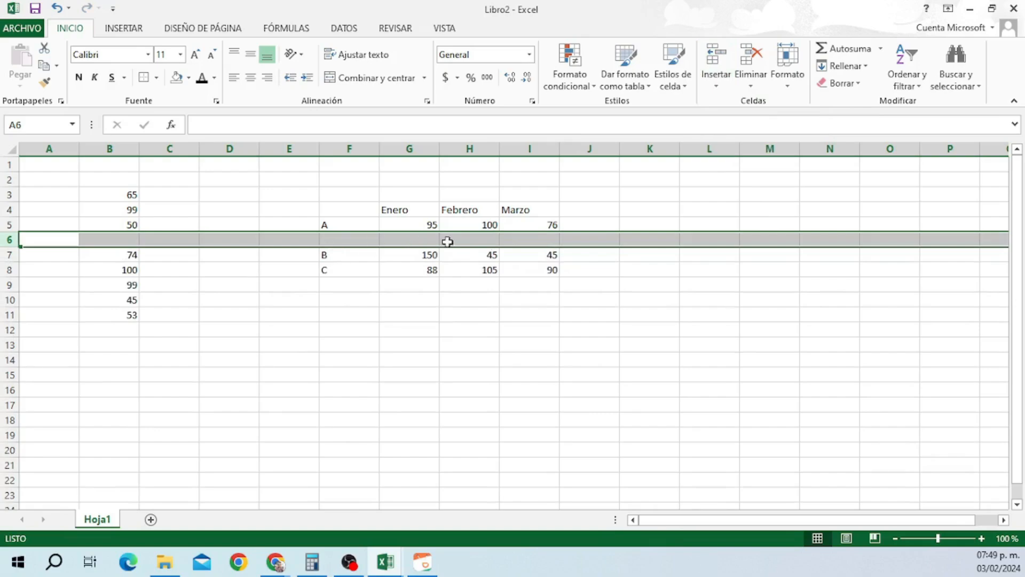
pyautogui.click(494, 149)
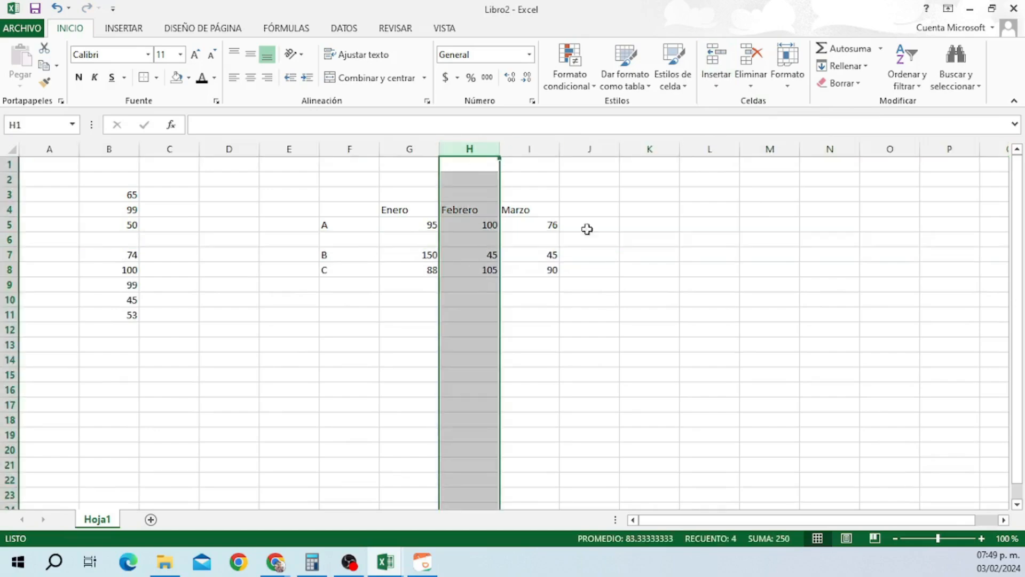
pyautogui.click(718, 80)
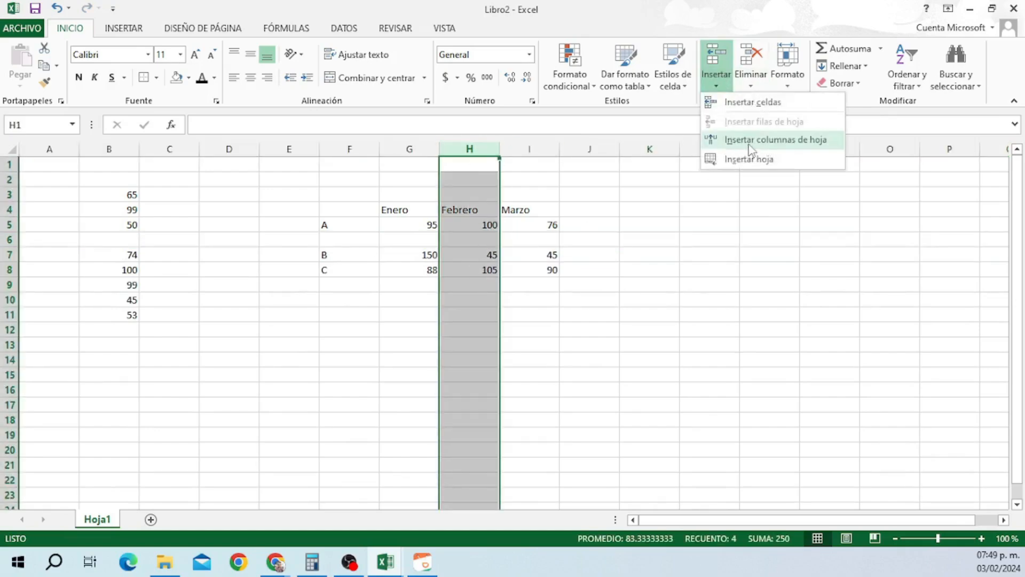
pyautogui.click(751, 151)
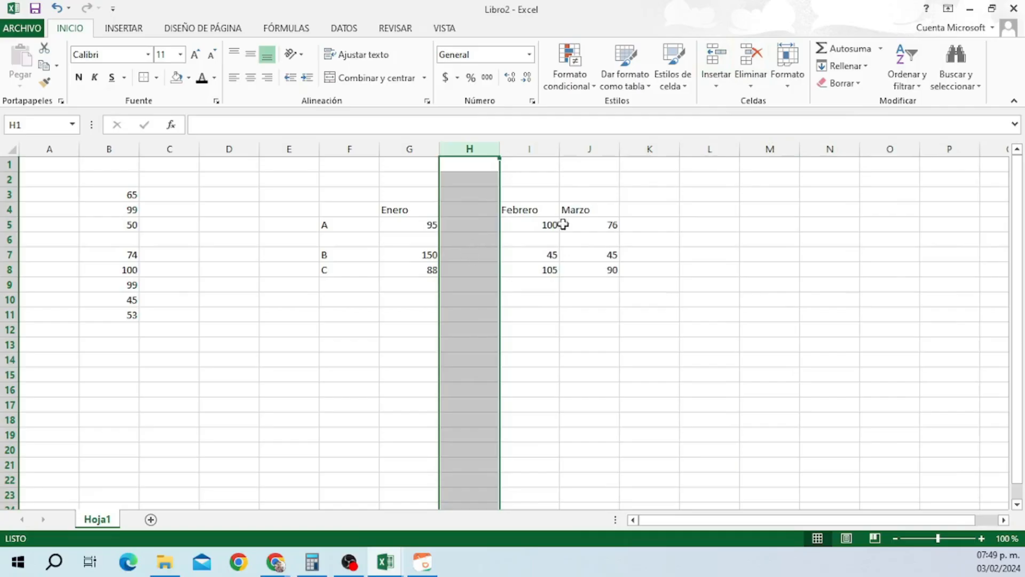
# Undo both insertions, then delete row 6 from the sheet.
pyautogui.click(69, 7)
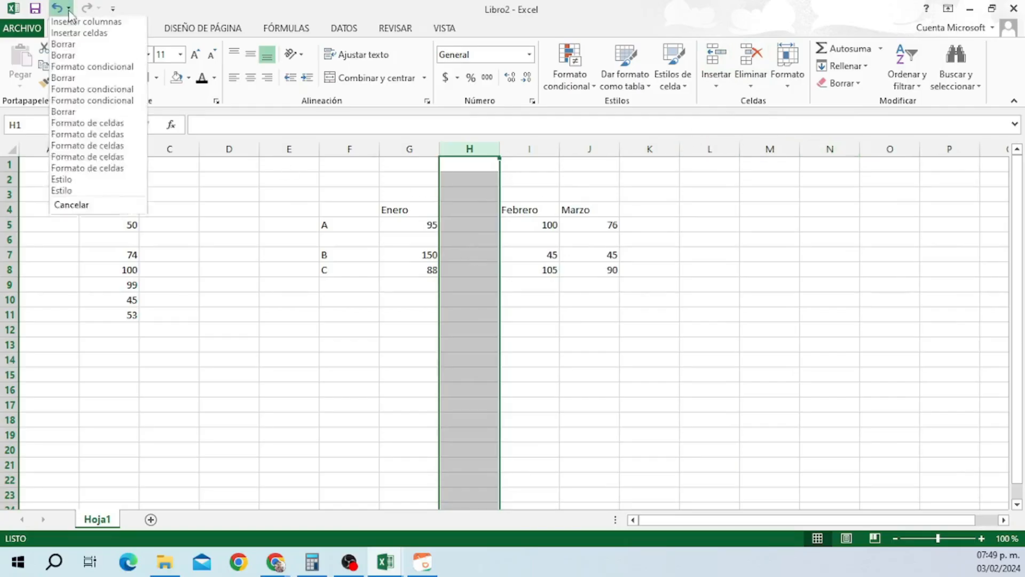
pyautogui.click(91, 192)
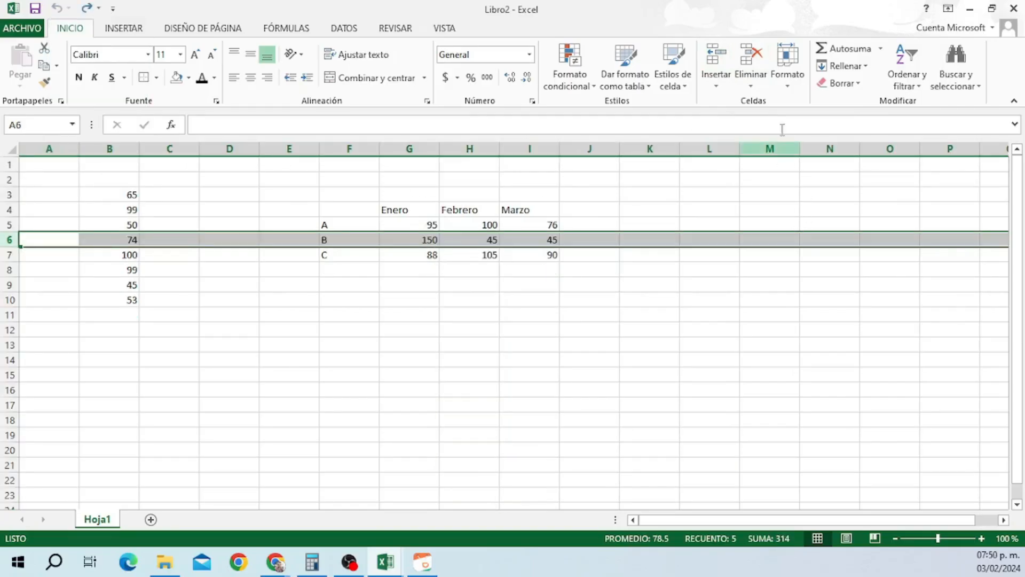
pyautogui.click(753, 84)
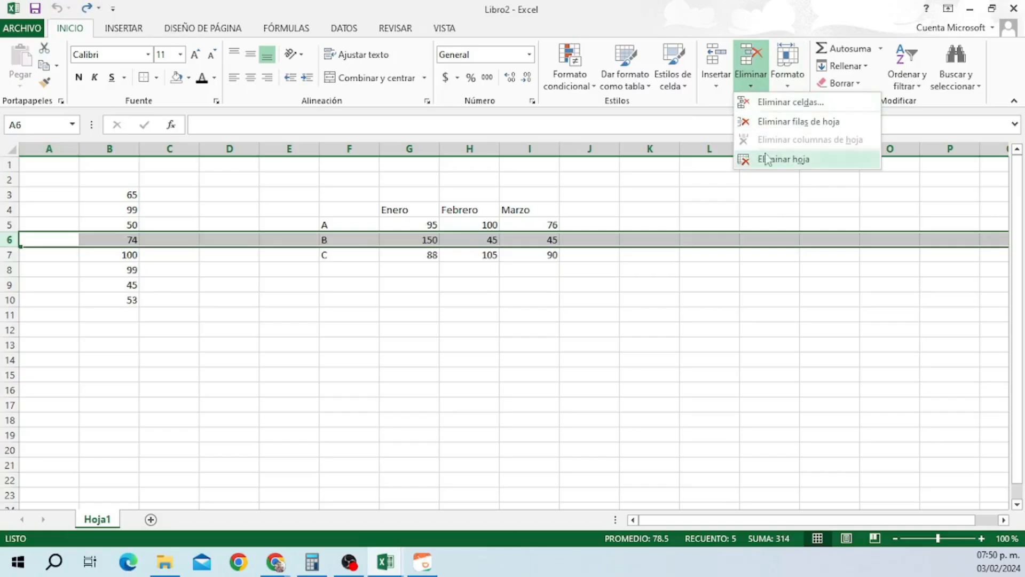
pyautogui.click(801, 122)
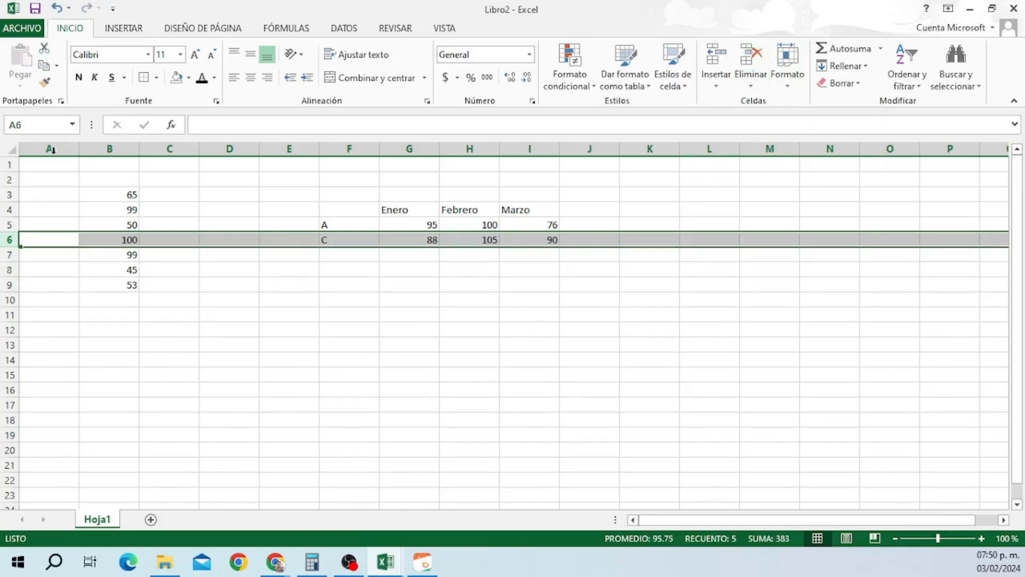
# Restore the deleted row 6, then try a row height of 25 on rows 1–10 and undo it.
pyautogui.click(58, 8)
pyautogui.click(650, 240)
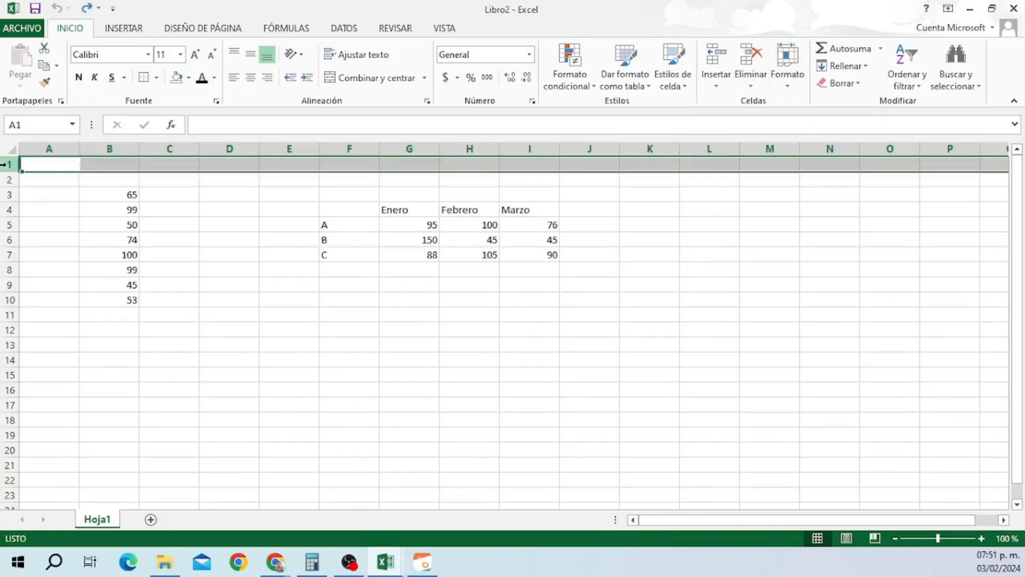
pyautogui.moveTo(8, 165); pyautogui.dragTo(9, 300)
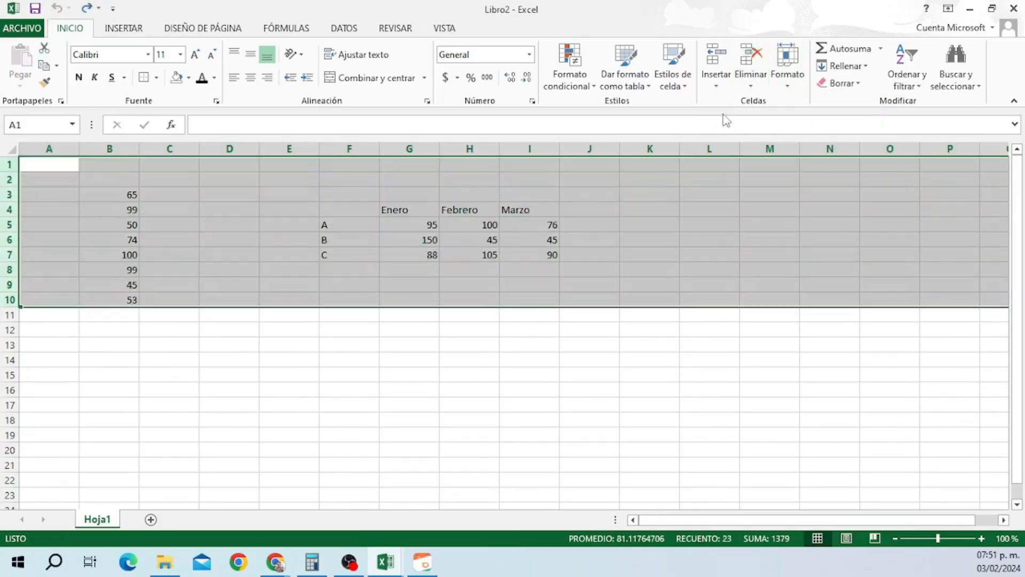
pyautogui.click(788, 70)
pyautogui.click(813, 120)
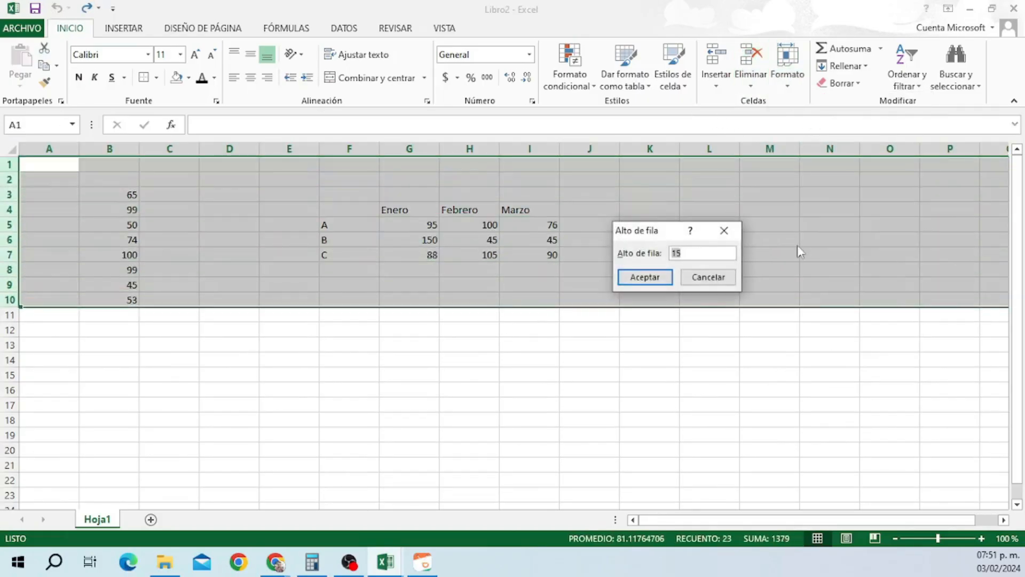
pyautogui.click(658, 286)
pyautogui.hotkey('ctrl', 'z')
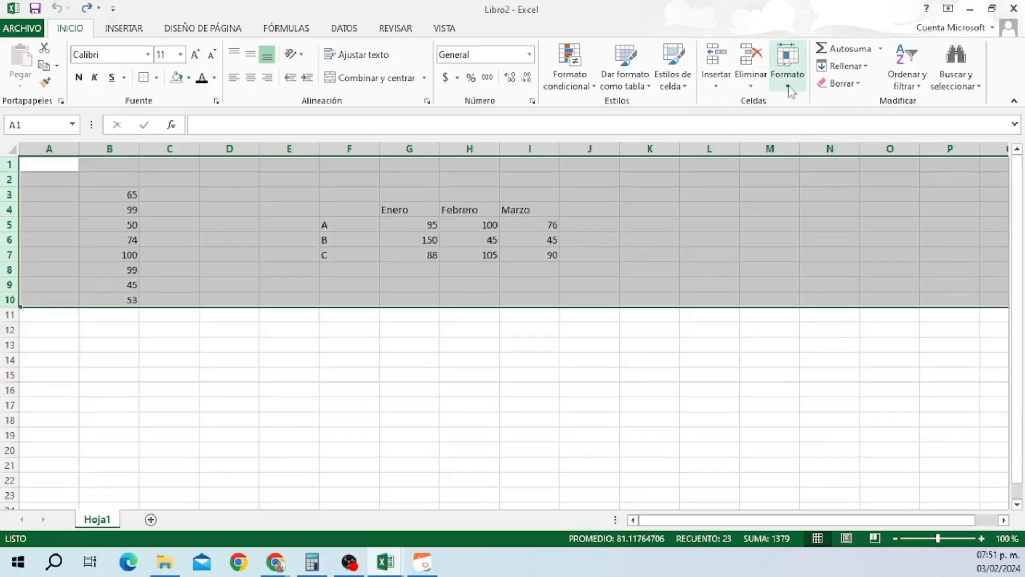
# Try a column width of 15 through Formato > Ancho de columna.
pyautogui.click(788, 72)
pyautogui.click(816, 160)
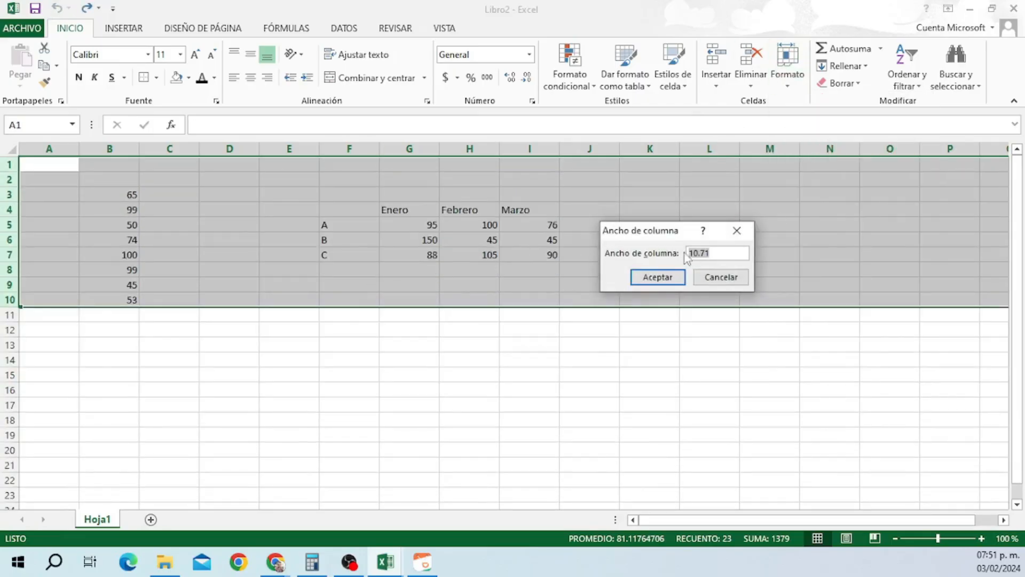
pyautogui.write('15')
pyautogui.click(665, 278)
pyautogui.click(55, 9)
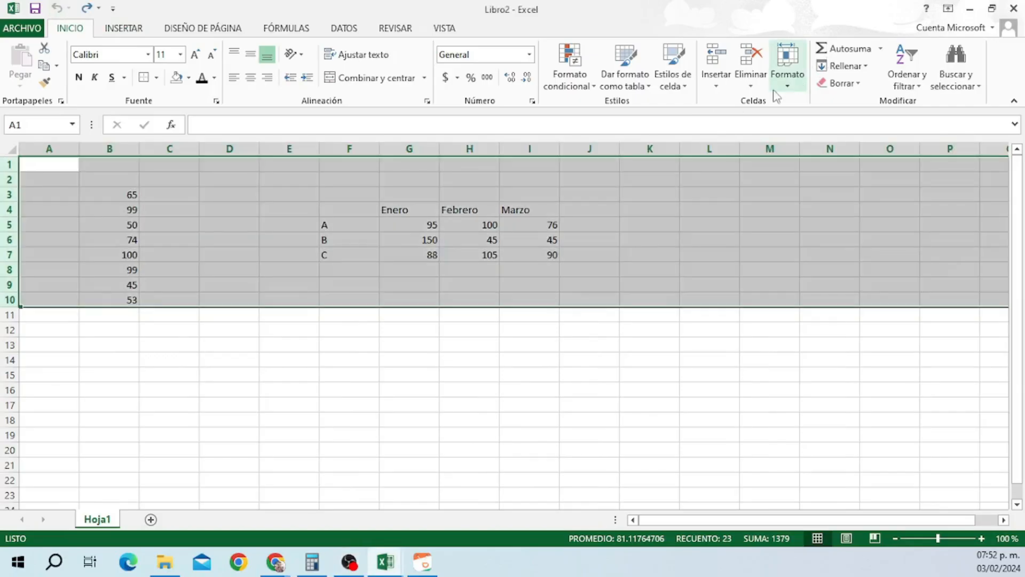
# Hide rows 1–10 and then show them again.
pyautogui.click(787, 77)
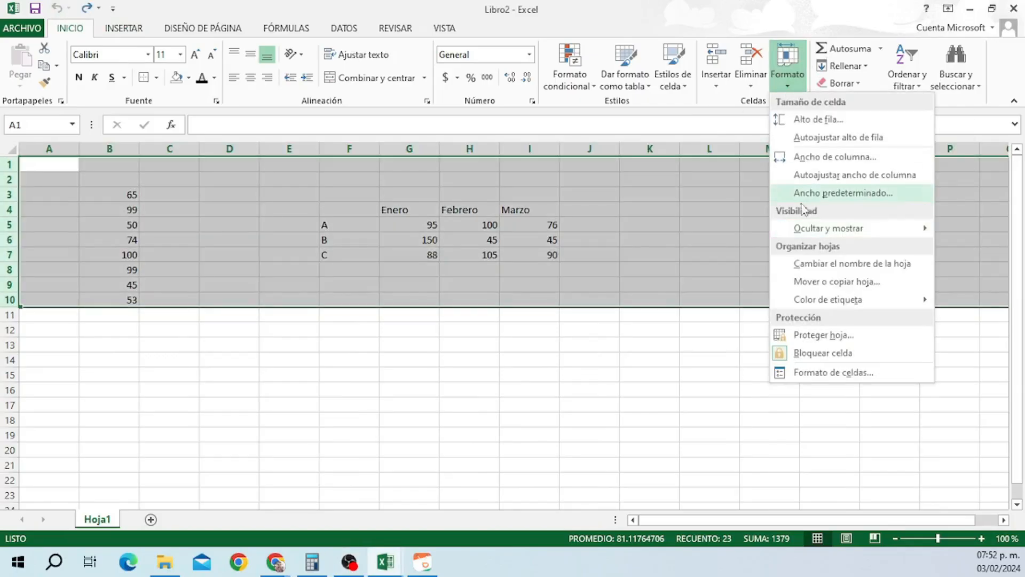
pyautogui.moveTo(857, 234)
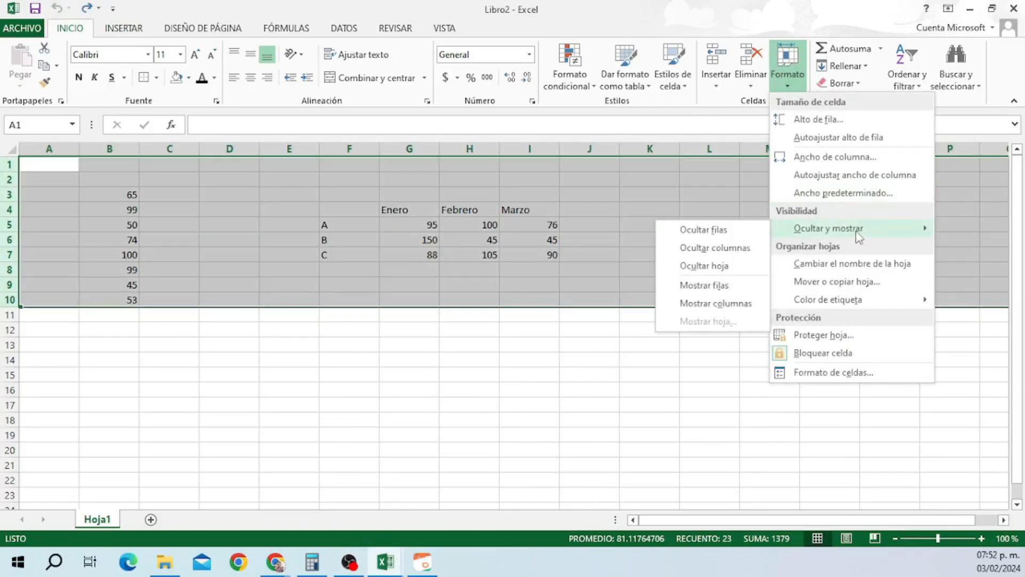
pyautogui.click(718, 229)
pyautogui.click(788, 78)
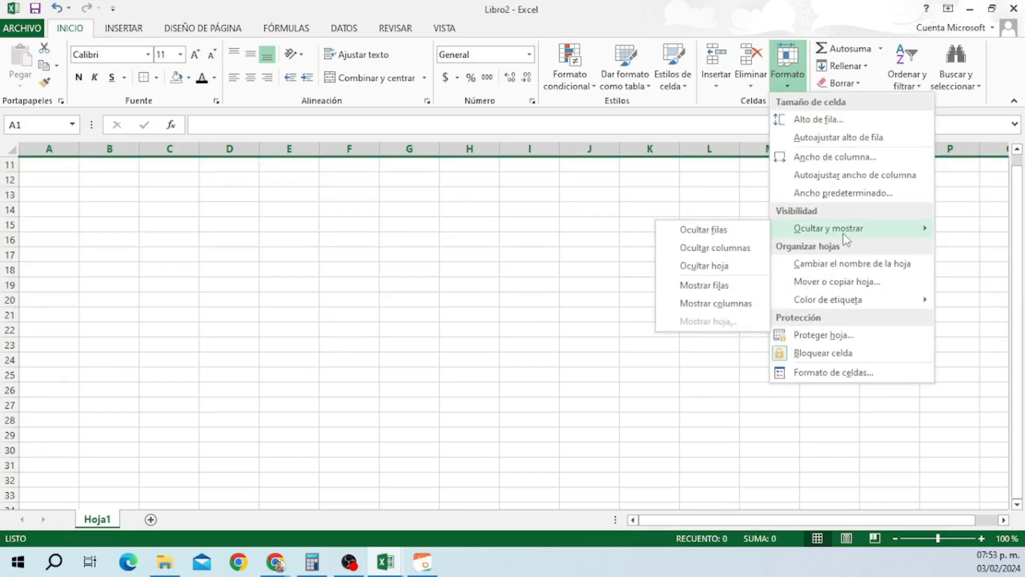
pyautogui.click(704, 285)
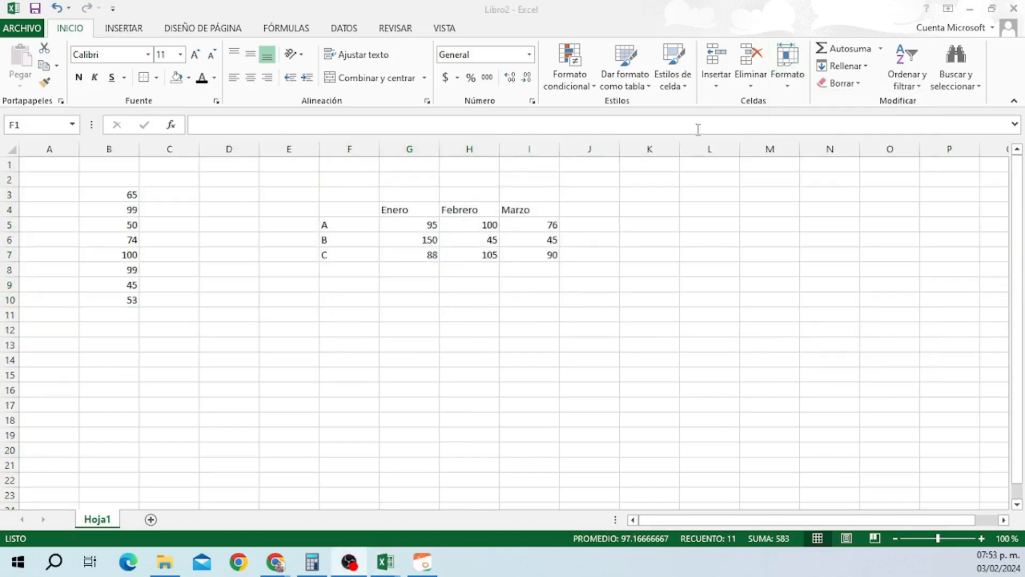
# Rename the sheet to Primera and view the tab colour choices.
pyautogui.click(787, 77)
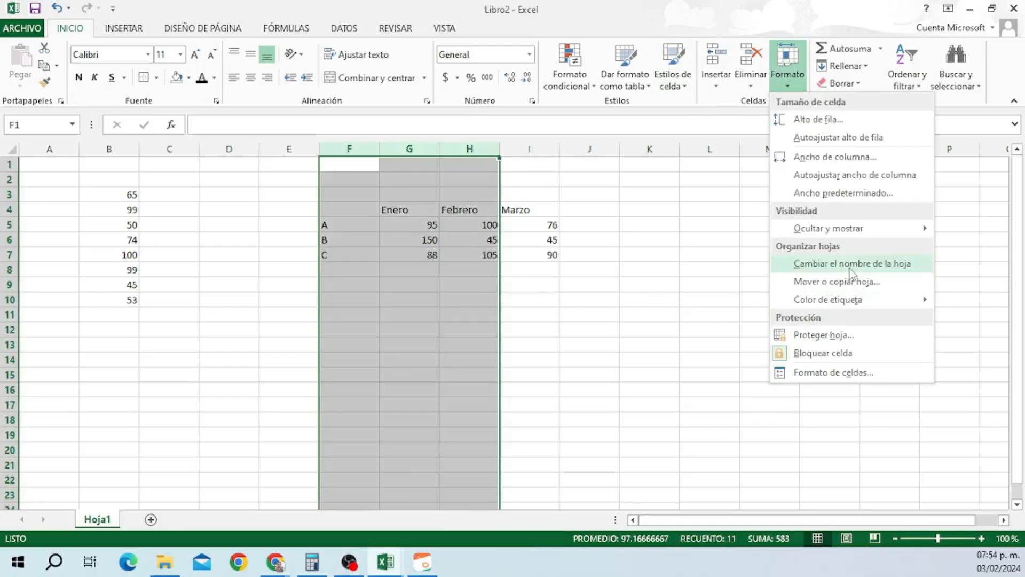
pyautogui.click(844, 261)
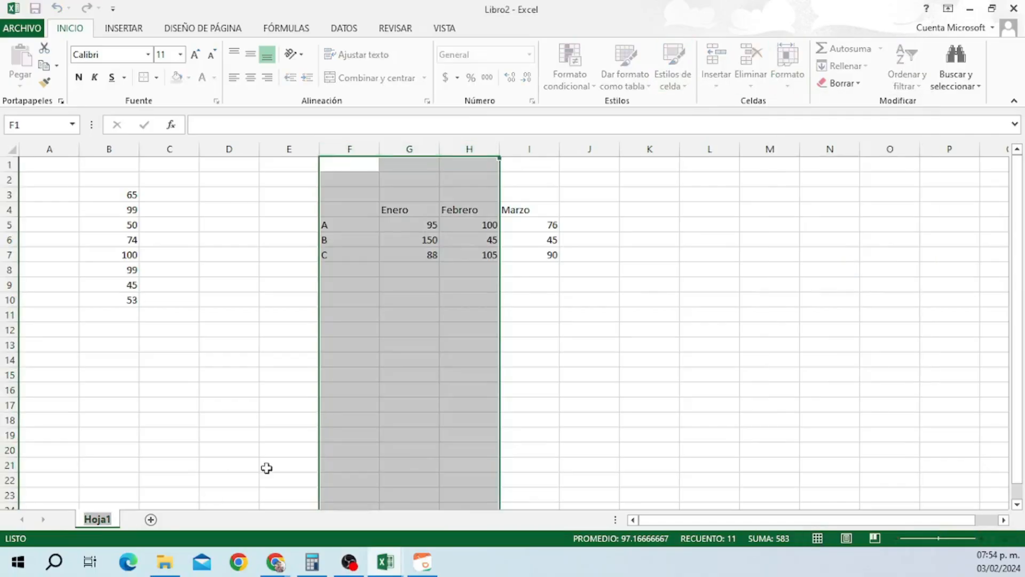
pyautogui.write('Primera')
pyautogui.click(230, 405)
pyautogui.click(787, 78)
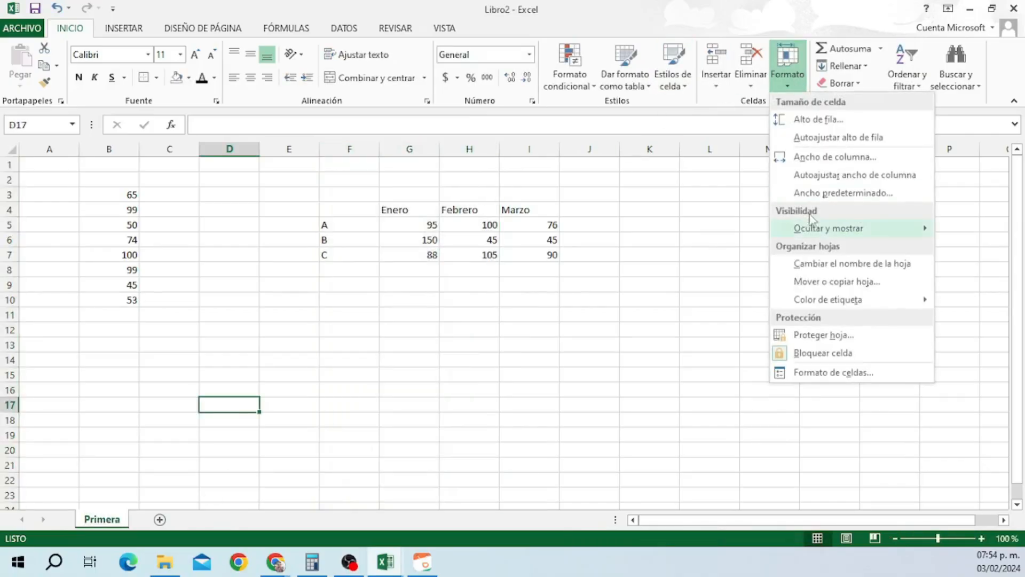
pyautogui.moveTo(828, 300)
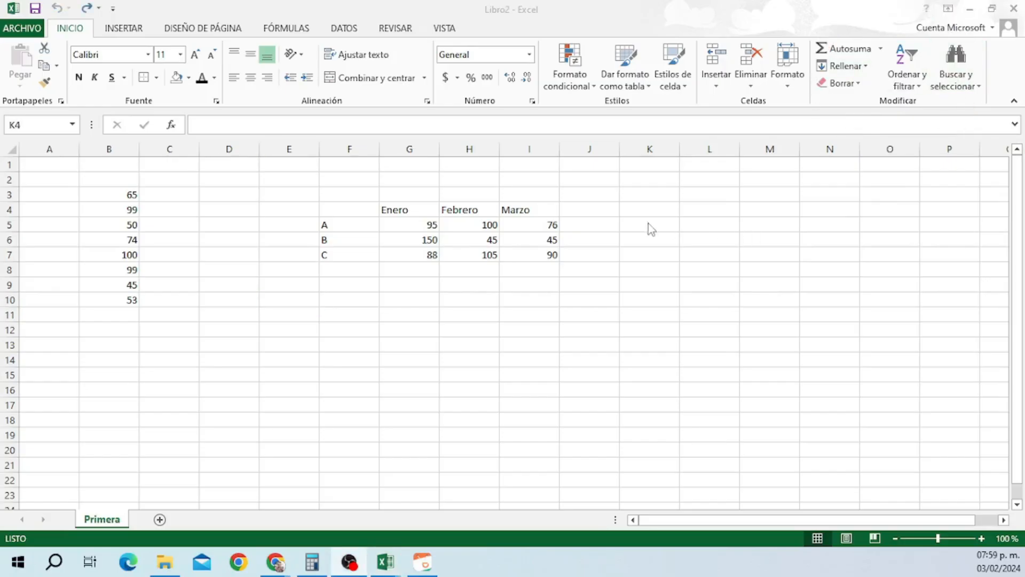
# Enter 1, 2 and 3 in cells K4, L4 and M4.
pyautogui.click(656, 210)
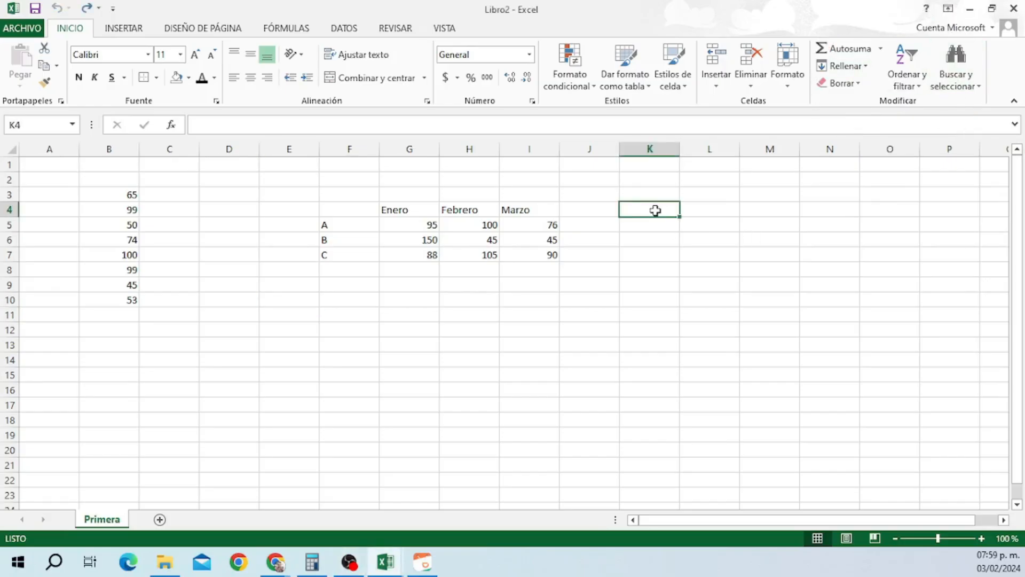
pyautogui.write('1')
pyautogui.click(728, 209)
pyautogui.write('2')
pyautogui.click(753, 212)
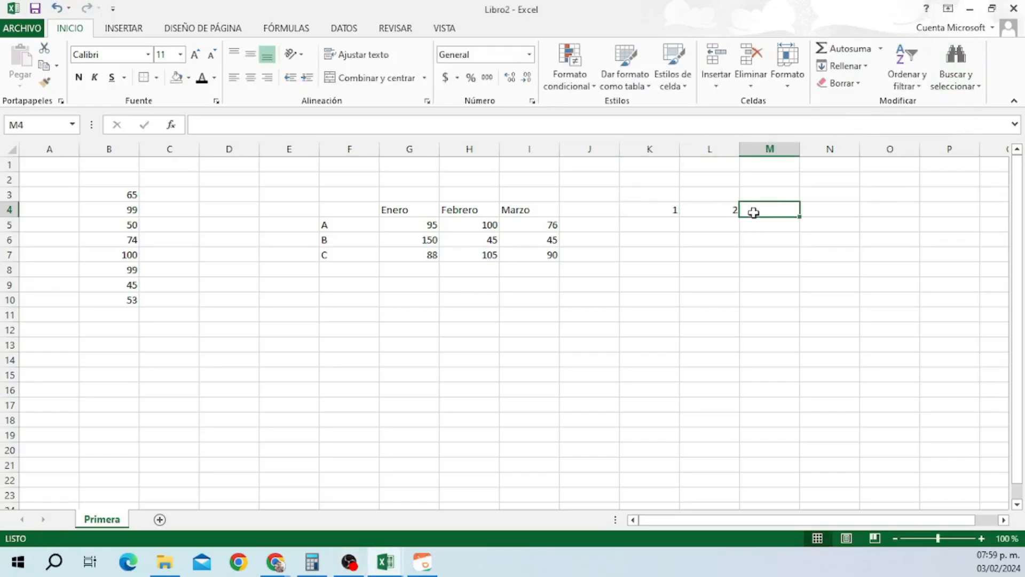
pyautogui.write('3')
pyautogui.click(669, 209)
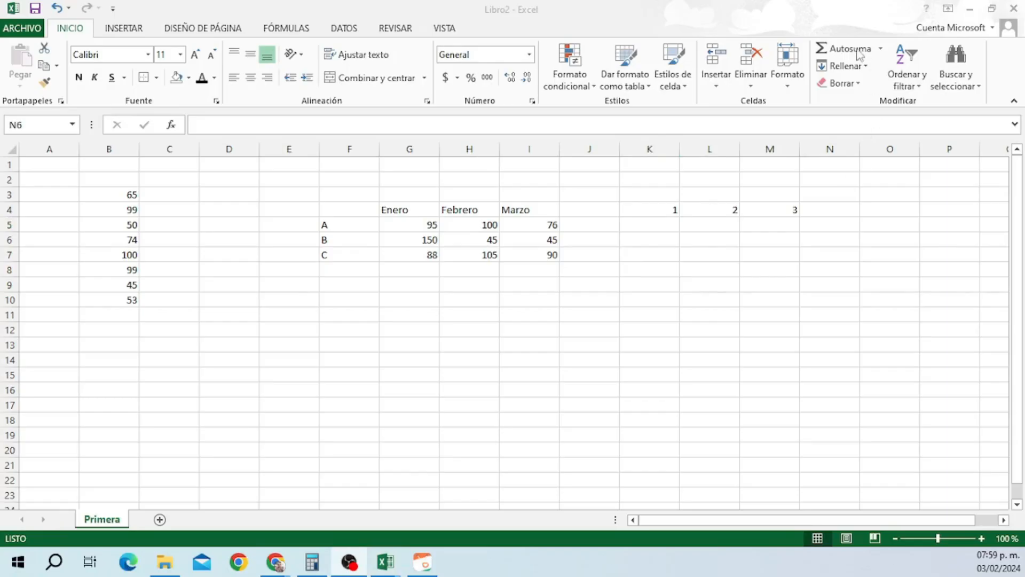
# Autosum K4:M4 into N4, then undo the total.
pyautogui.moveTo(657, 210); pyautogui.dragTo(864, 211)
pyautogui.click(881, 48)
pyautogui.click(855, 67)
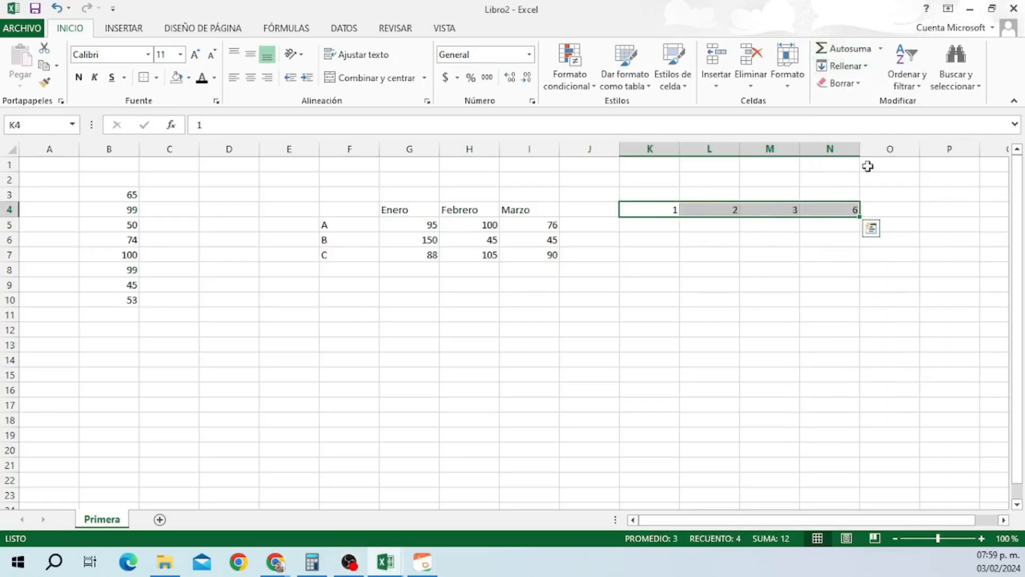
pyautogui.hotkey('ctrl', 'z')
# Fill K4 down through K9, then fill L4:L9 right from column K.
pyautogui.moveTo(657, 210); pyautogui.dragTo(657, 286)
pyautogui.click(837, 67)
pyautogui.click(855, 86)
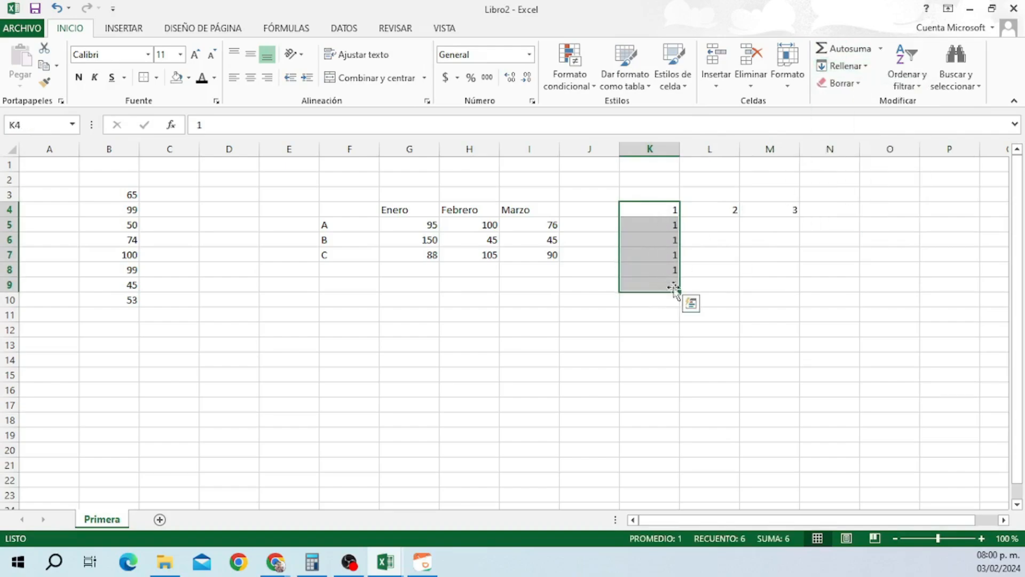
pyautogui.click(727, 209)
pyautogui.moveTo(728, 209); pyautogui.dragTo(723, 277)
pyautogui.click(845, 66)
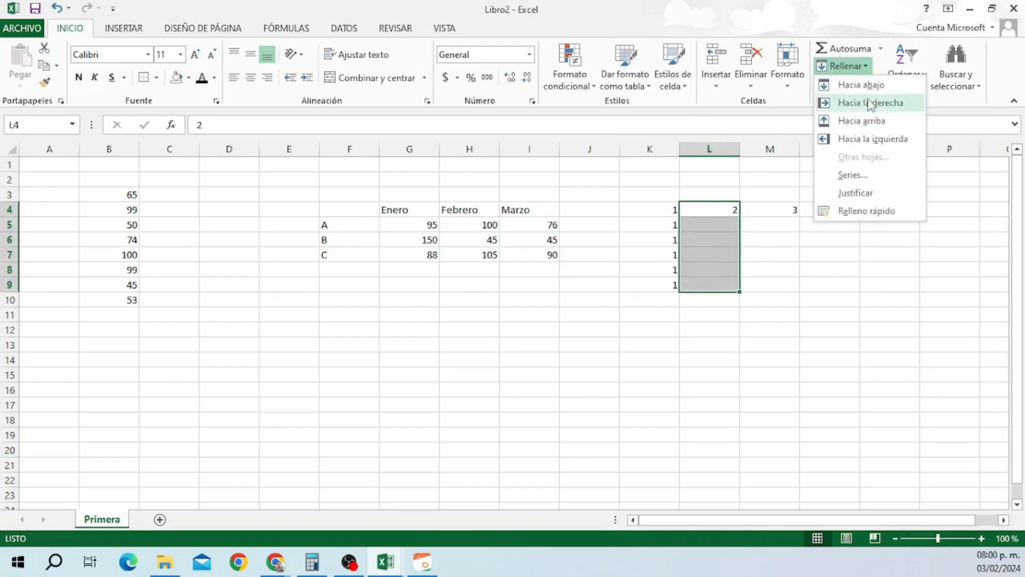
pyautogui.click(858, 103)
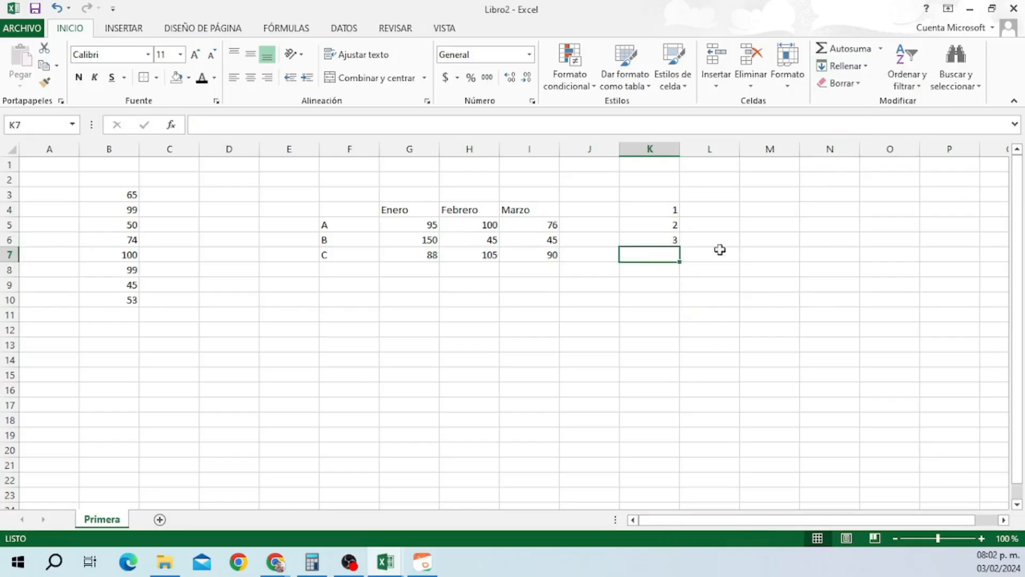
# Clear the trial values from K4:K13 with Borrar contenido.
pyautogui.moveTo(670, 209); pyautogui.dragTo(678, 346)
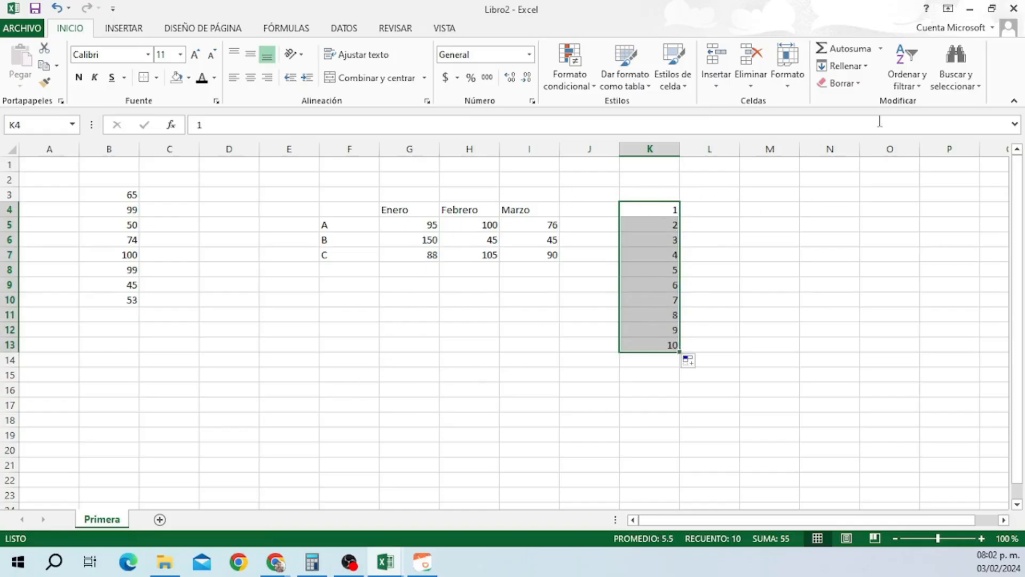
pyautogui.click(841, 83)
pyautogui.click(860, 137)
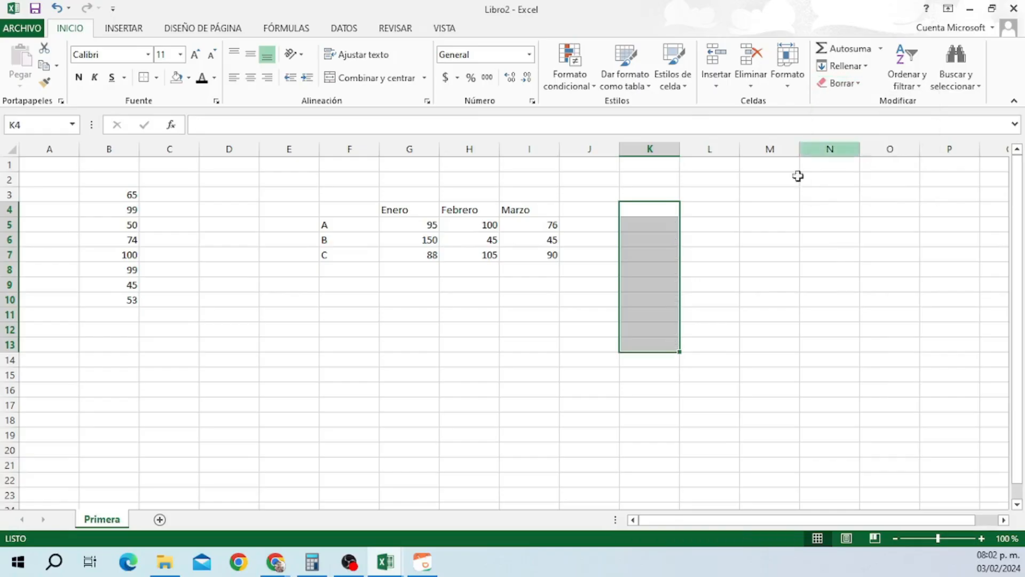
pyautogui.click(737, 235)
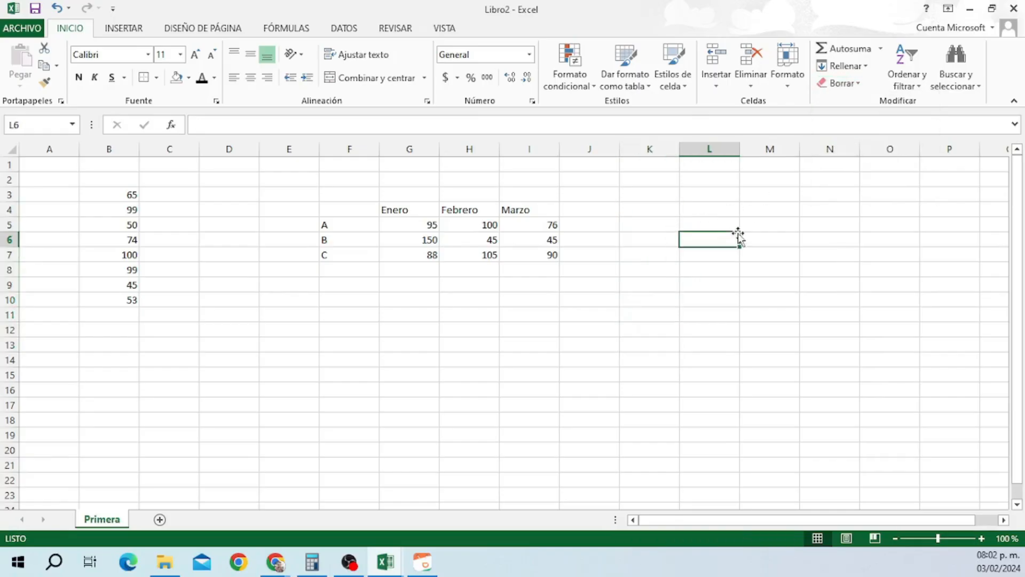
# Sort B3:B10 smallest to largest, then largest to smallest, running 100 down to 45.
pyautogui.click(906, 81)
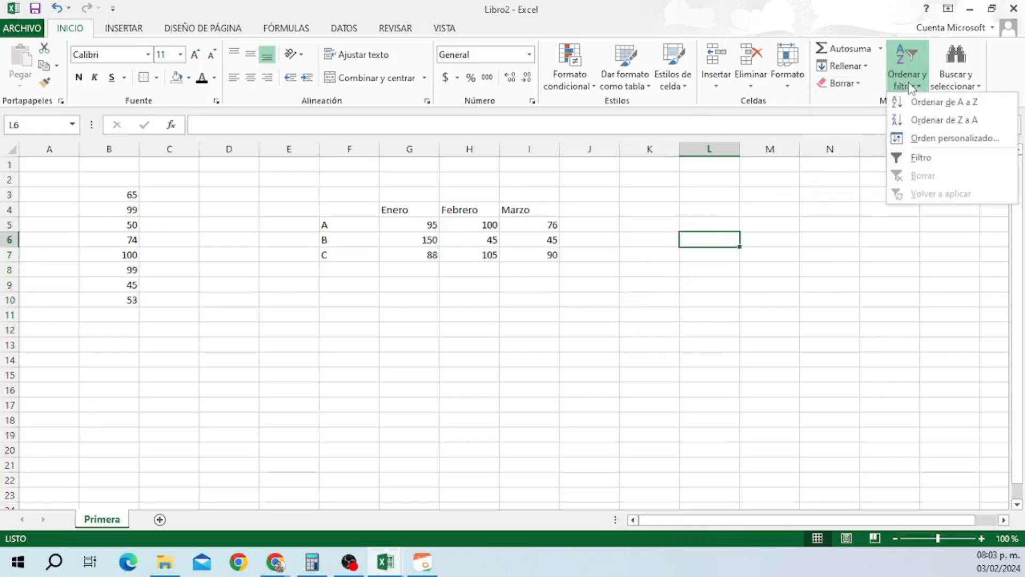
pyautogui.click(856, 213)
pyautogui.moveTo(122, 195); pyautogui.dragTo(129, 304)
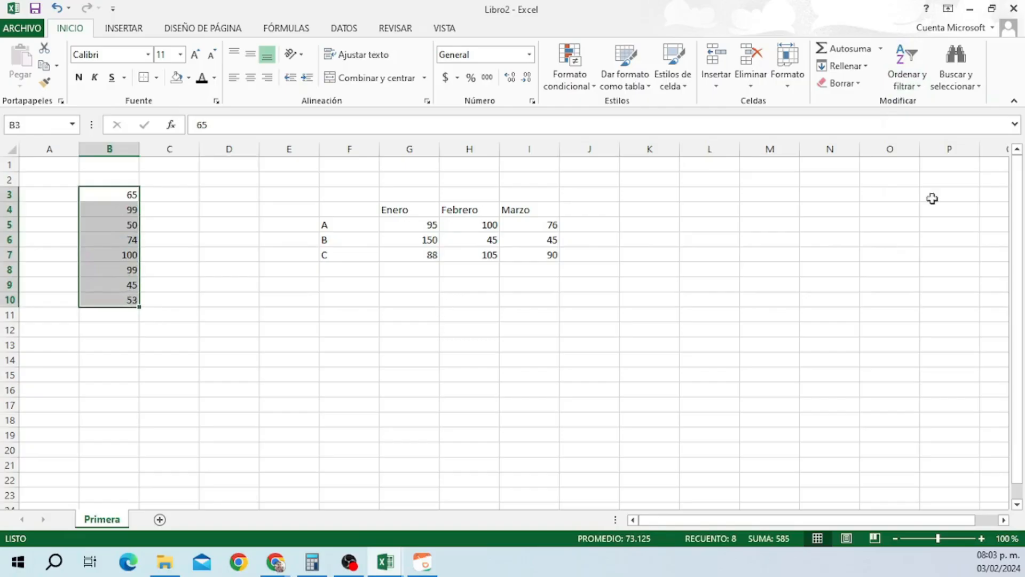
pyautogui.click(908, 72)
pyautogui.click(926, 104)
pyautogui.click(907, 72)
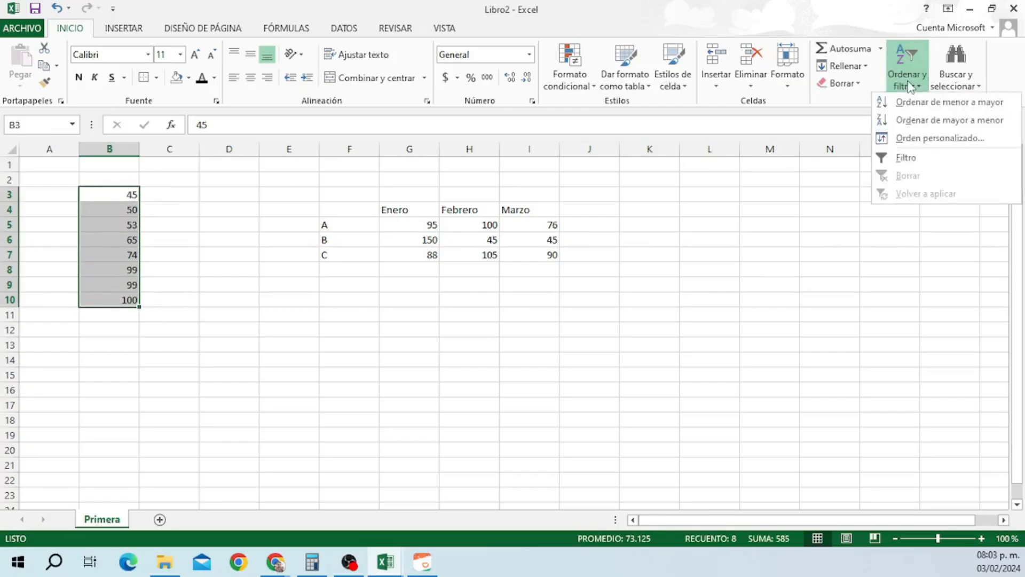
pyautogui.click(903, 119)
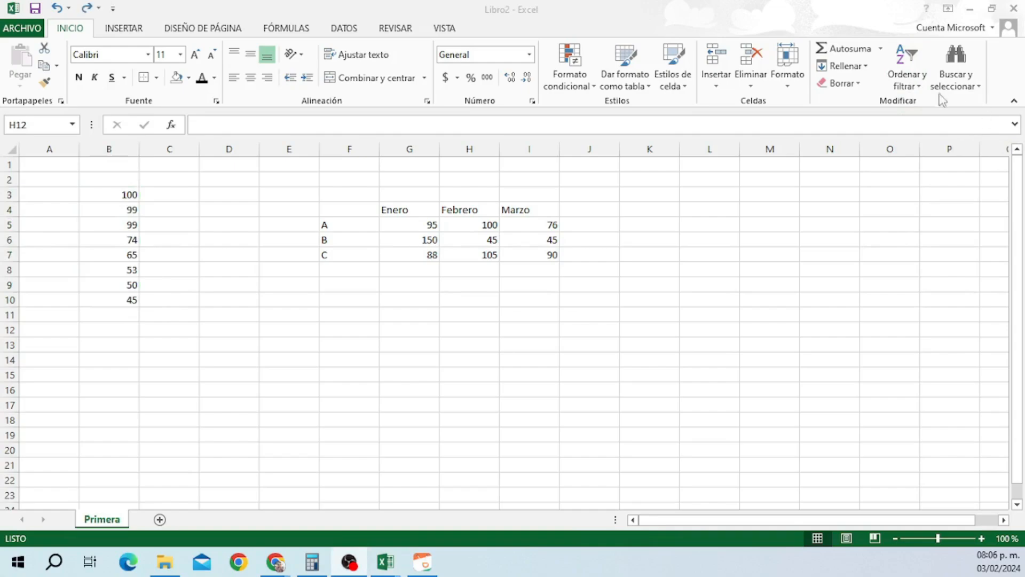
# Search the sheet for 99 with Buscar, stepping through each match.
pyautogui.click(967, 79)
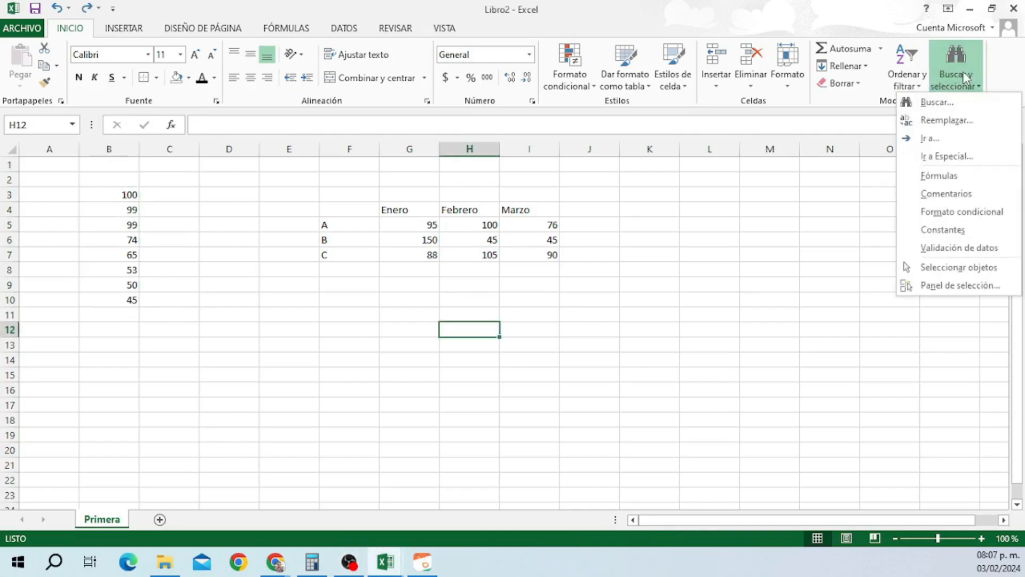
pyautogui.click(932, 103)
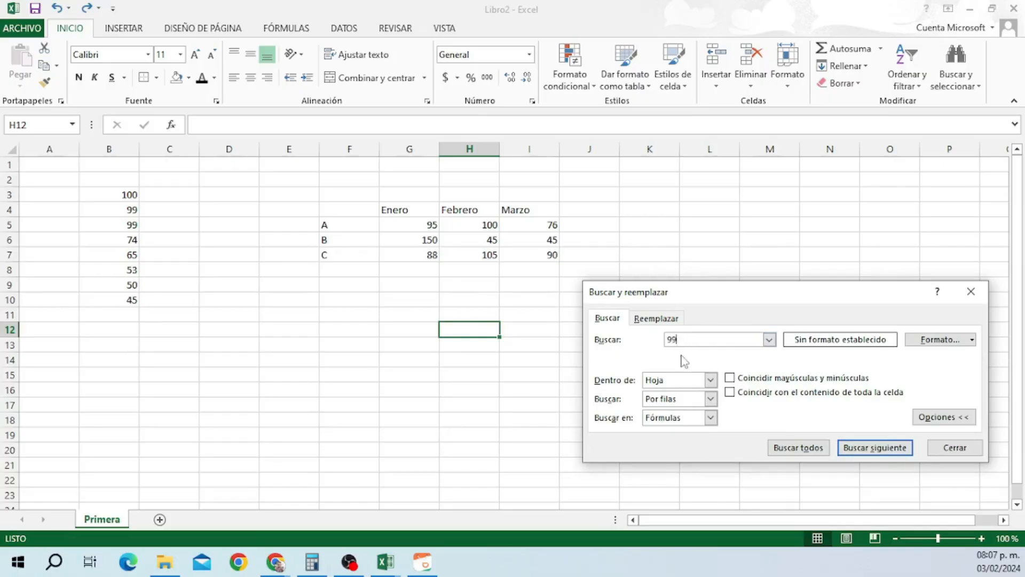
pyautogui.click(856, 454)
pyautogui.click(856, 454)
pyautogui.click(856, 454)
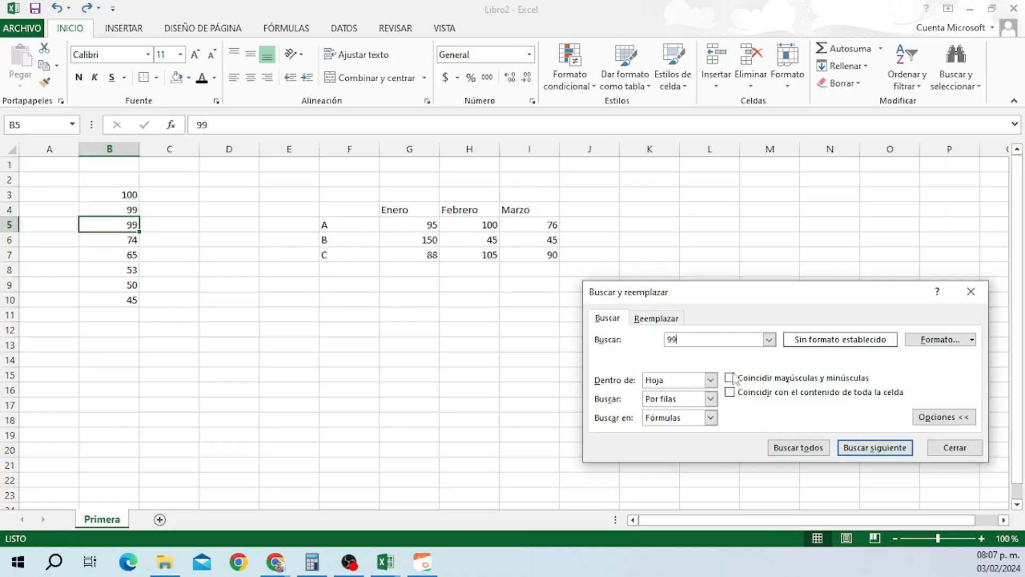
pyautogui.click(921, 418)
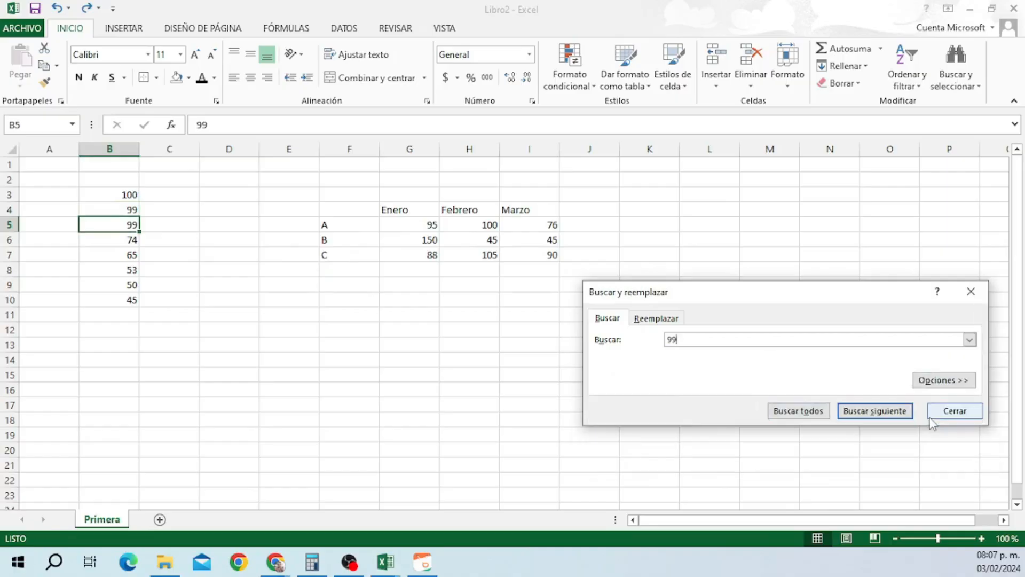
pyautogui.click(942, 383)
pyautogui.moveTo(827, 301); pyautogui.dragTo(814, 230)
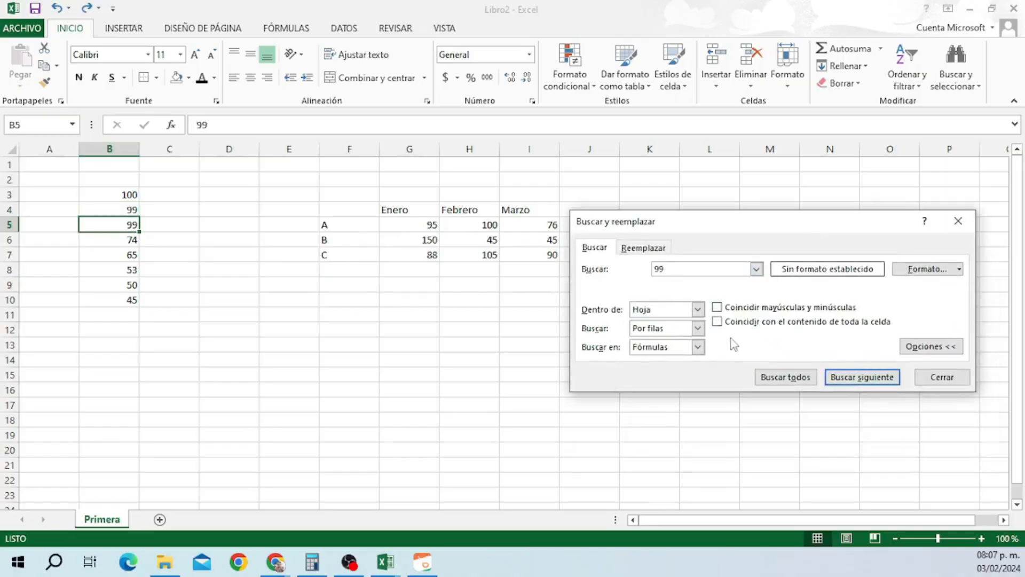
# Replace the 99s in B4 and B5 with 88 and close the dialog.
pyautogui.click(632, 247)
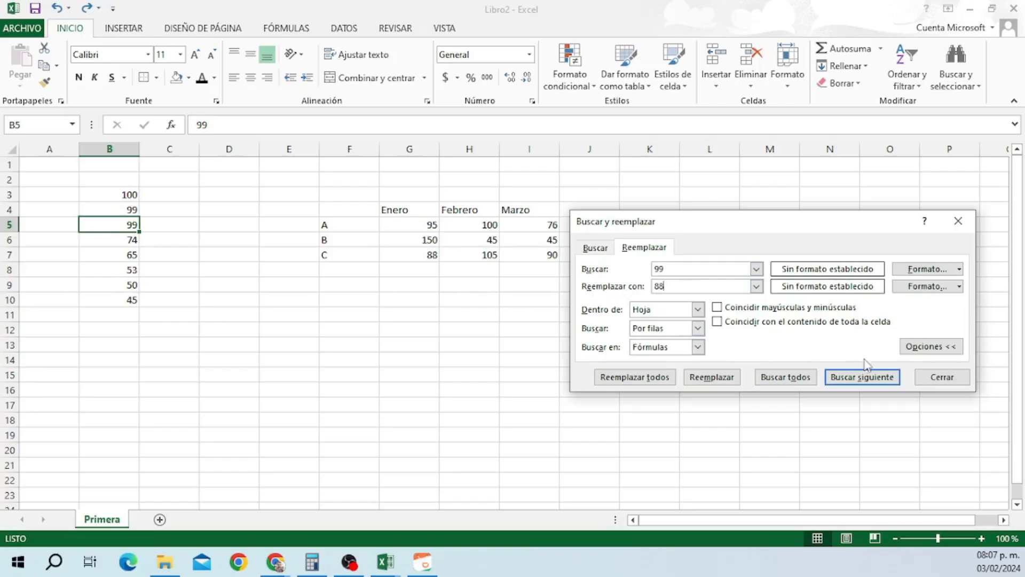
pyautogui.click(786, 377)
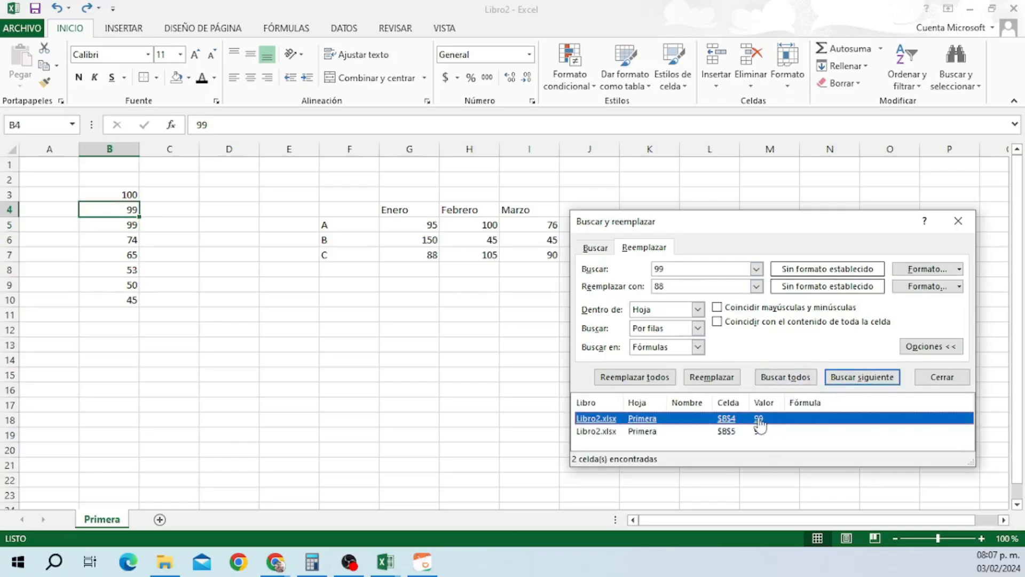
pyautogui.click(712, 377)
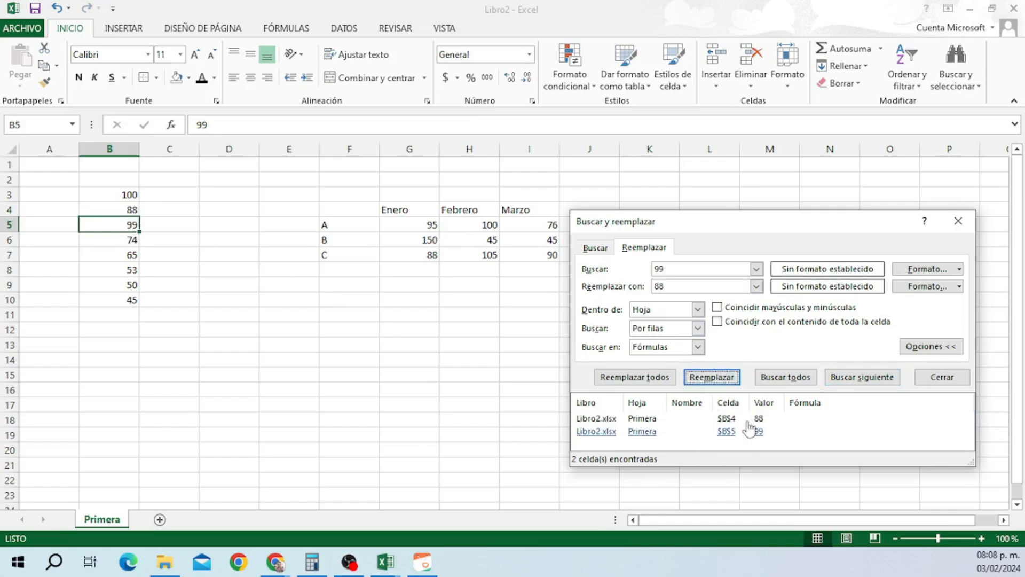
pyautogui.click(713, 381)
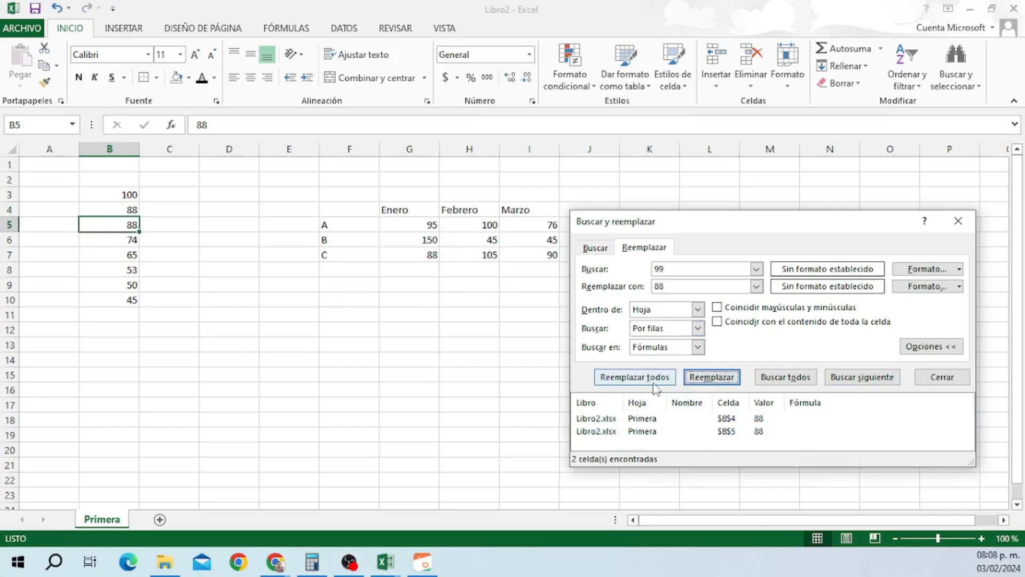
pyautogui.click(940, 379)
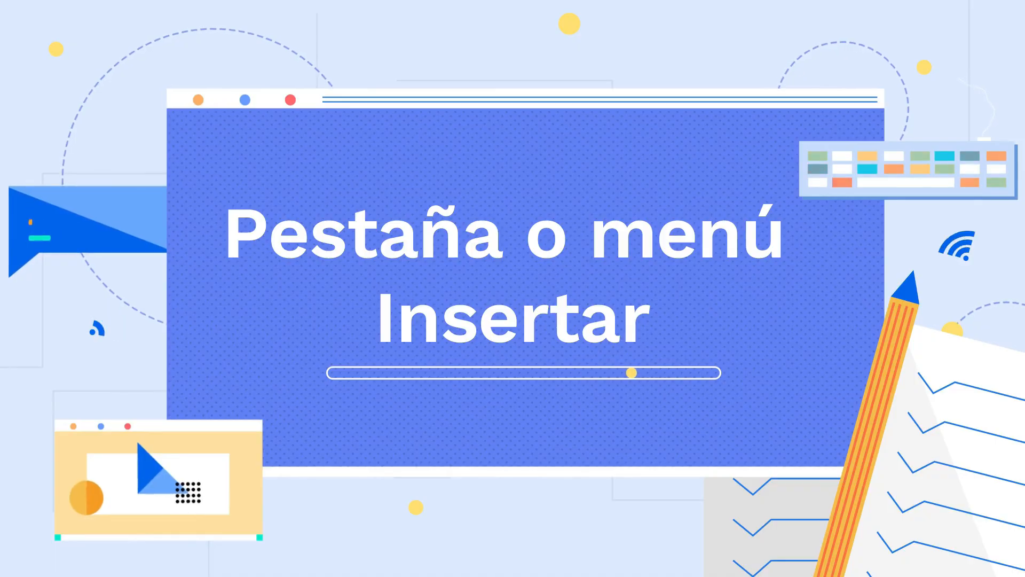
# Switch to the INSERTAR tab for the VENTAS workbook.
pyautogui.click(56, 69)
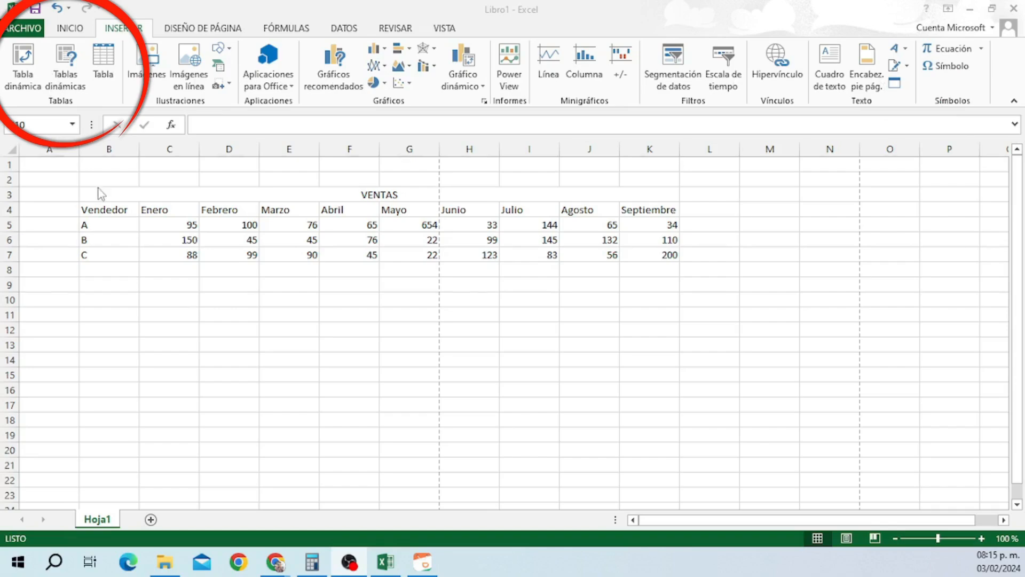
# Select B3:K7, covering vendors A, B, C from Enero to Septiembre.
pyautogui.moveTo(97, 195); pyautogui.dragTo(583, 256)
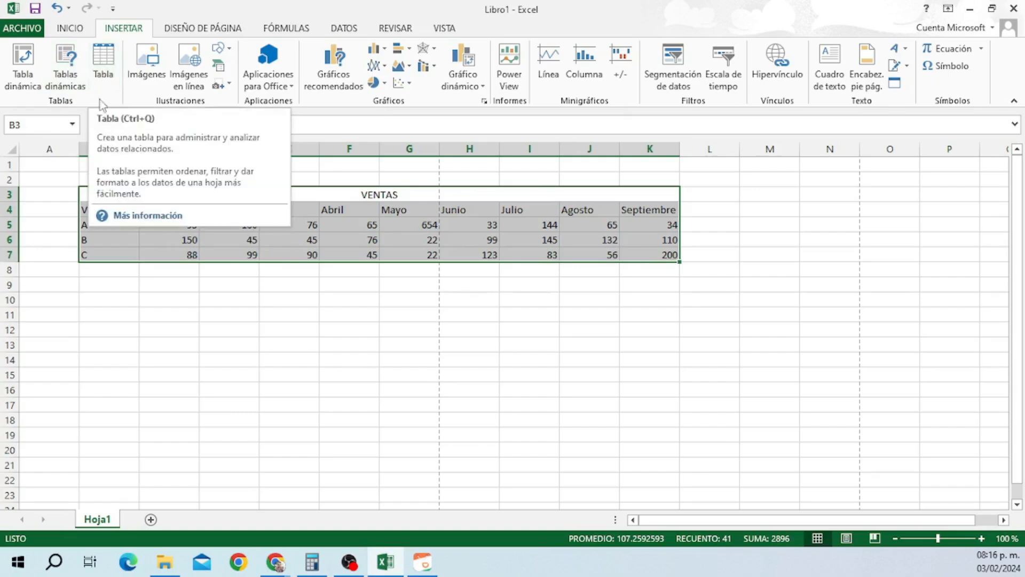
# Create Tabla1 from B3:K7 with 'La tabla tiene encabezados' checked.
pyautogui.click(102, 67)
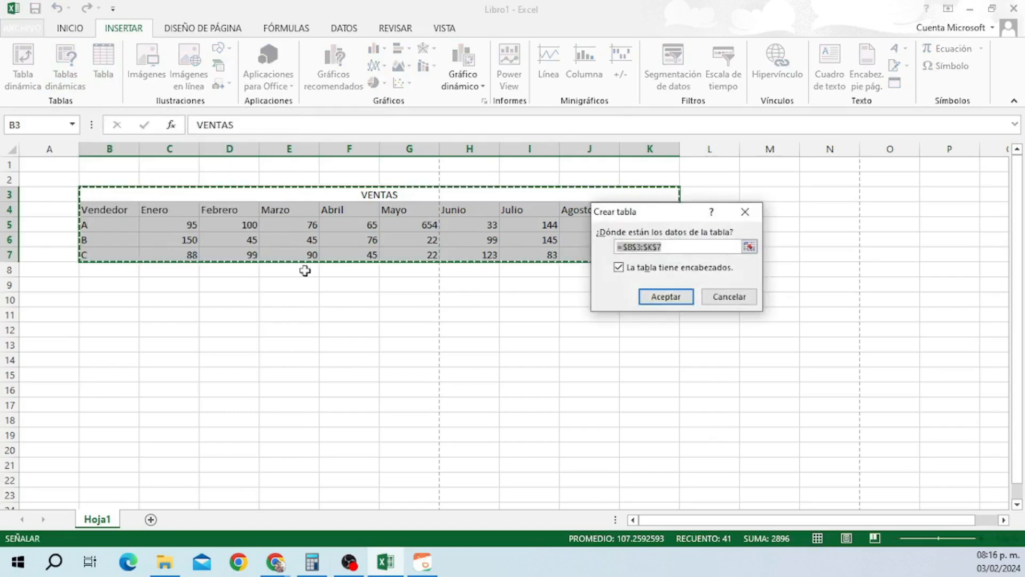
pyautogui.click(655, 298)
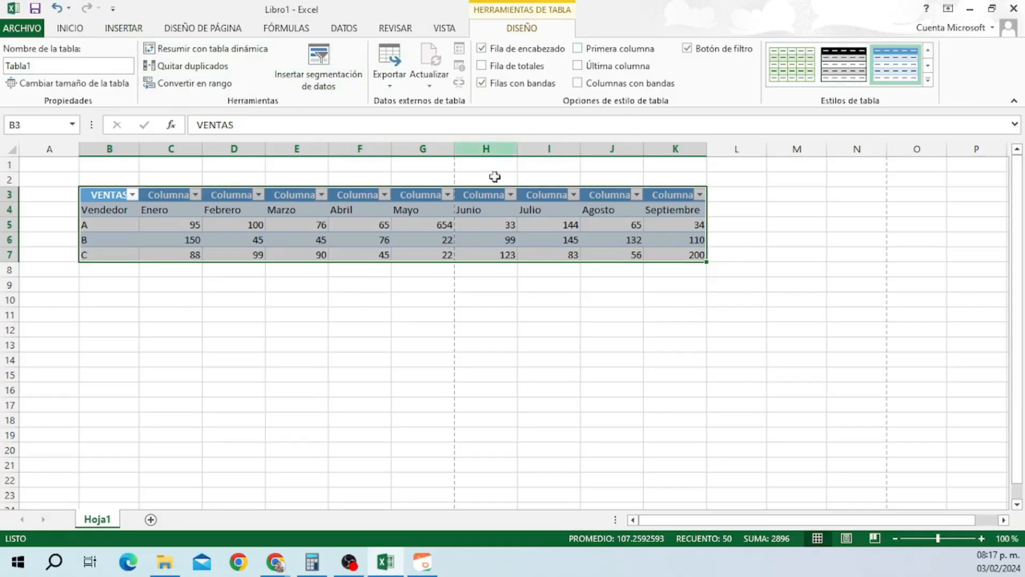
pyautogui.click(427, 285)
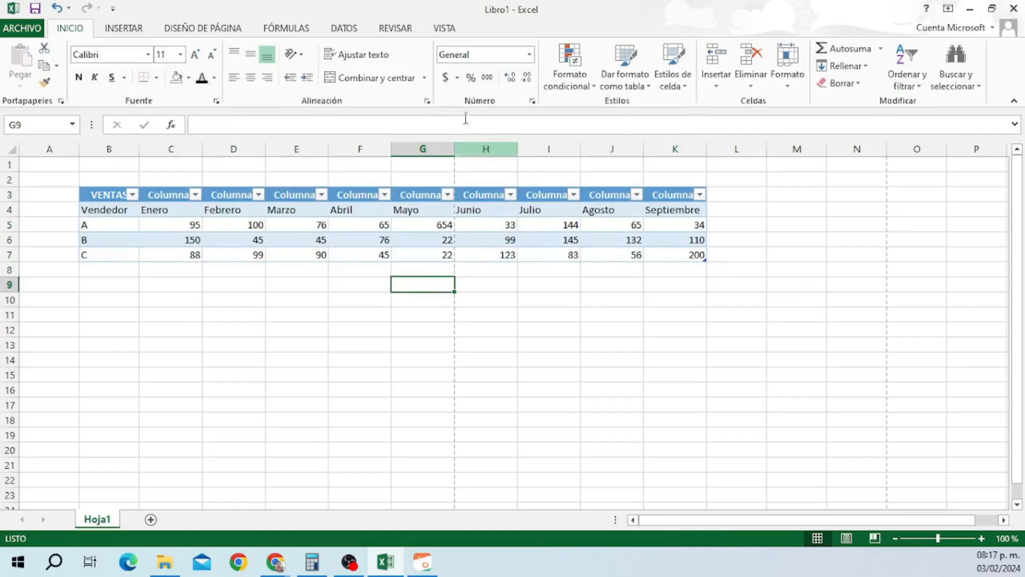
pyautogui.click(114, 33)
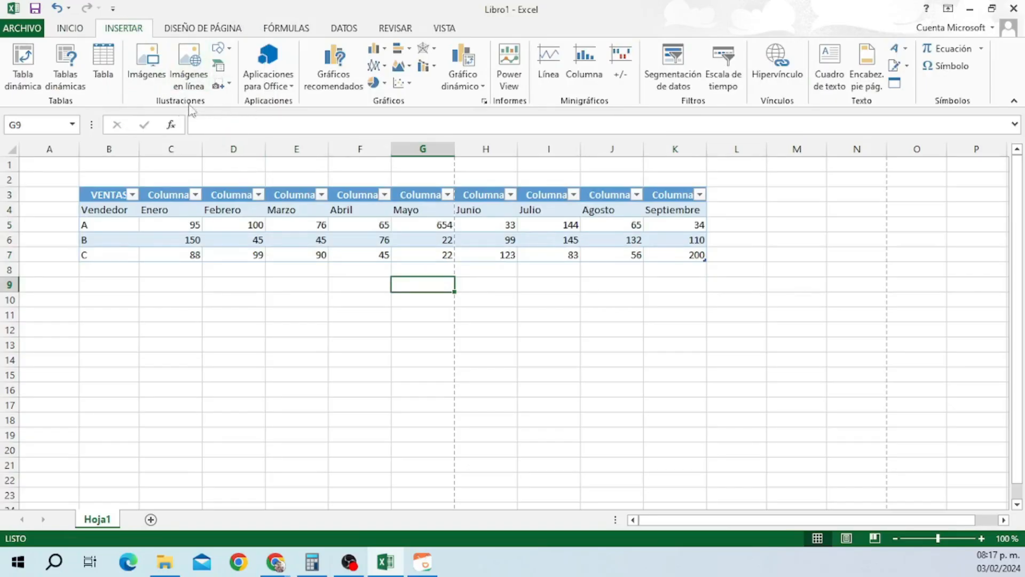
pyautogui.click(155, 79)
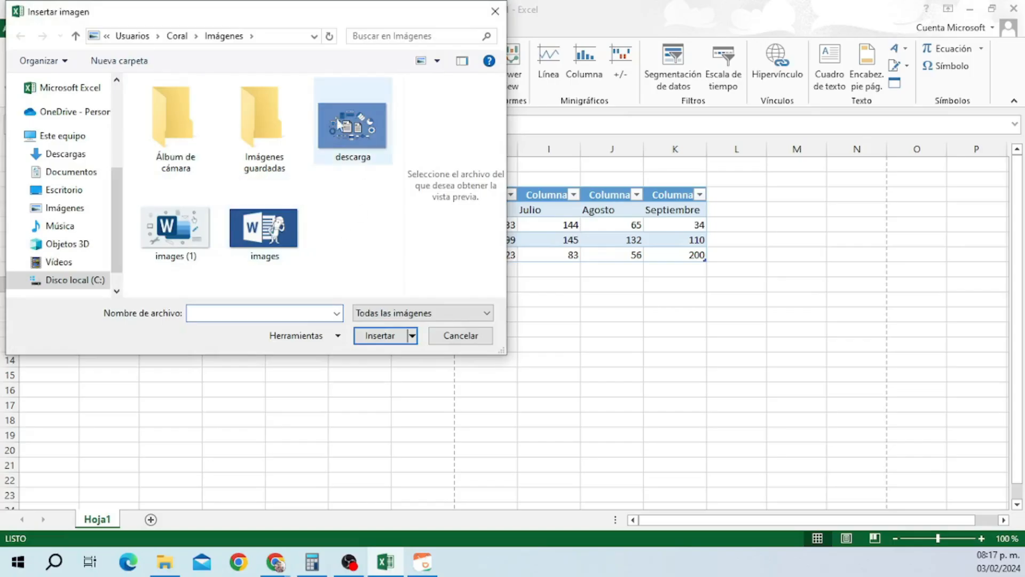
pyautogui.click(459, 336)
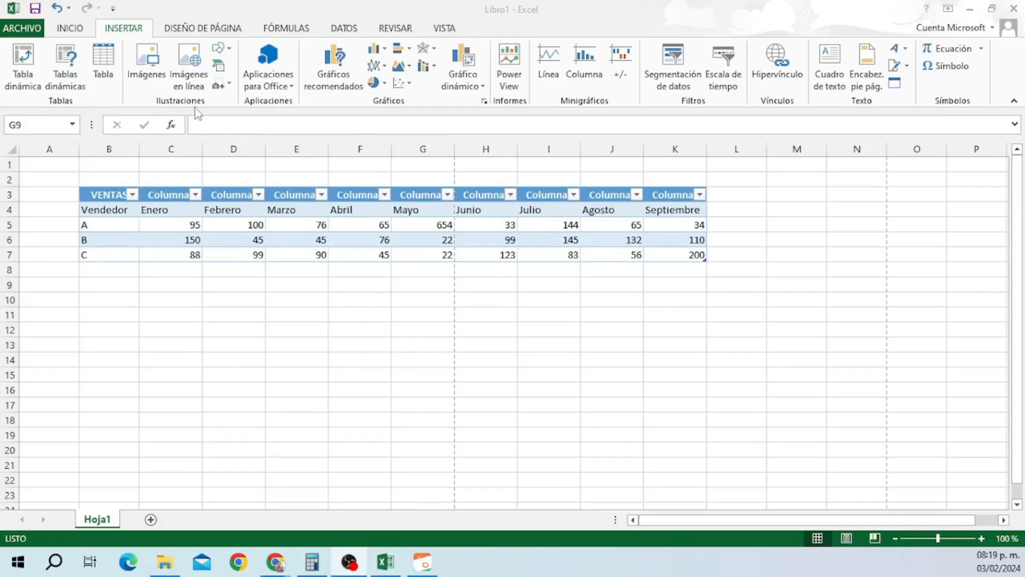
pyautogui.click(188, 73)
pyautogui.click(189, 77)
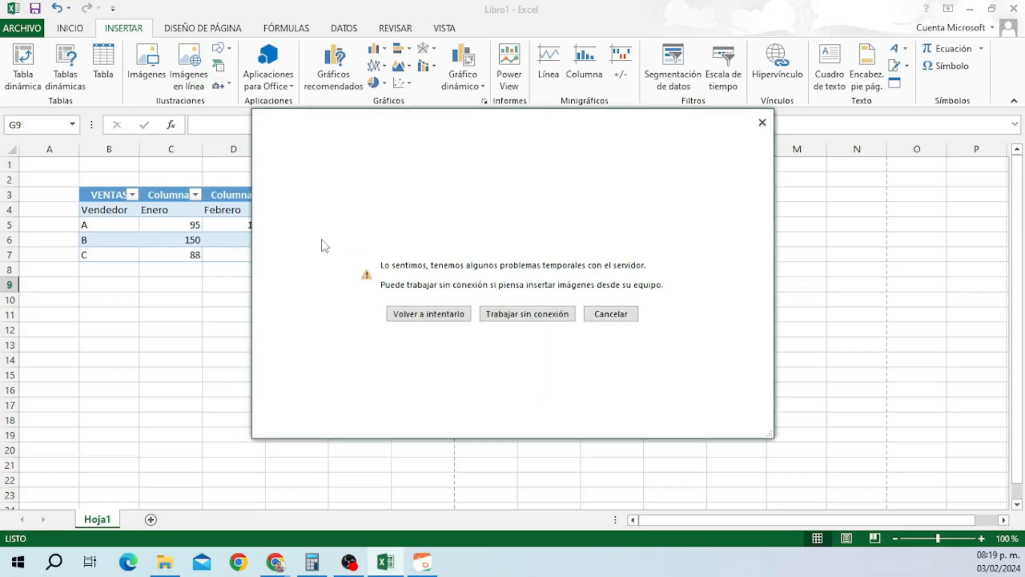
pyautogui.click(611, 314)
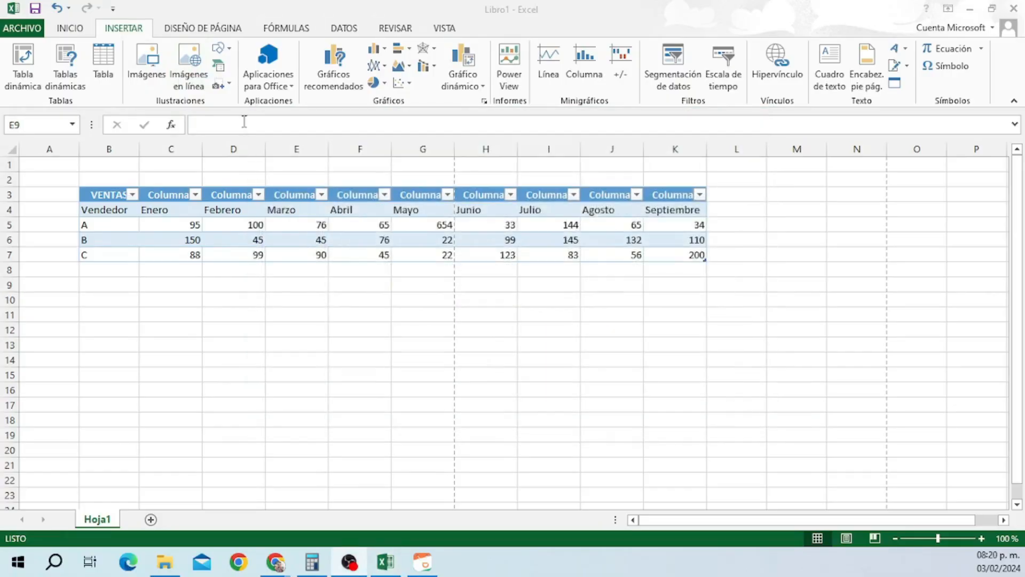
pyautogui.click(221, 50)
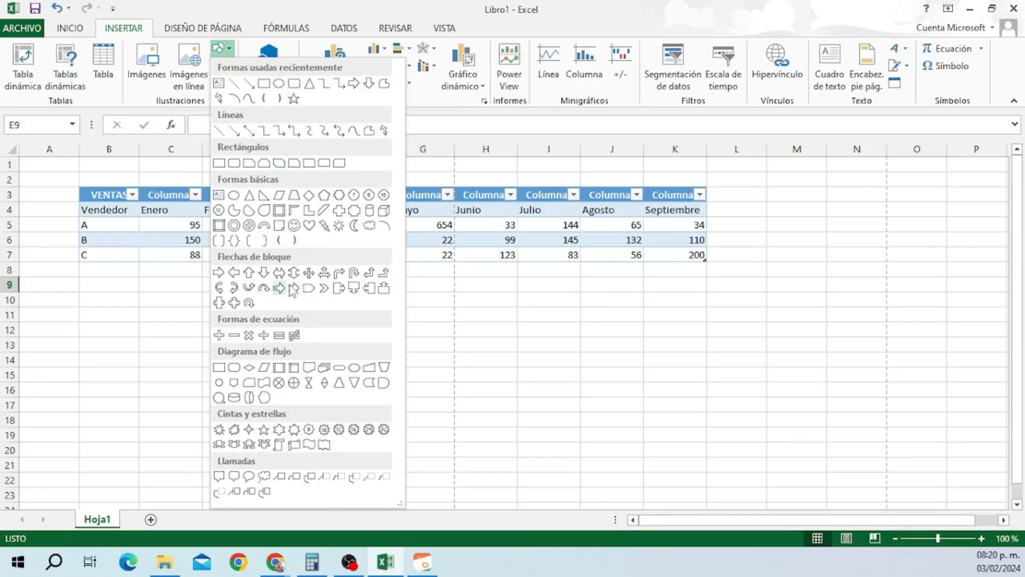
pyautogui.click(219, 48)
pyautogui.click(218, 67)
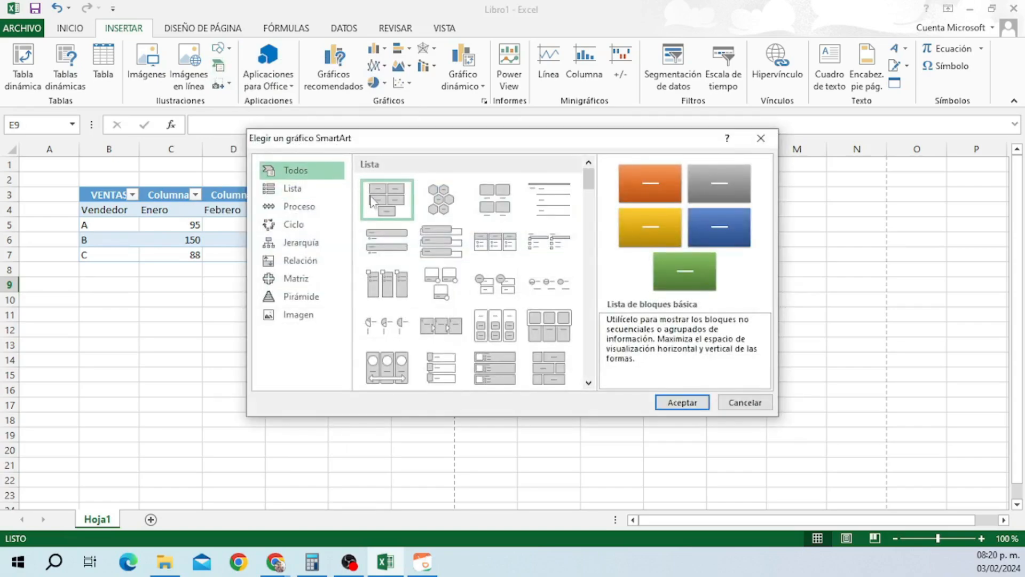
pyautogui.click(291, 194)
pyautogui.click(299, 207)
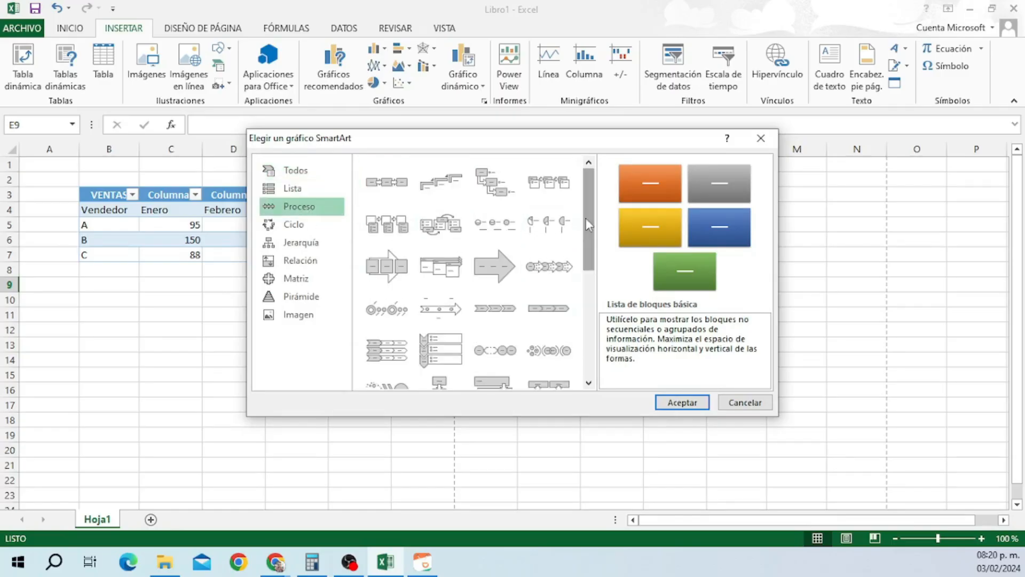
pyautogui.scroll(-3, 588, 224)
pyautogui.click(320, 227)
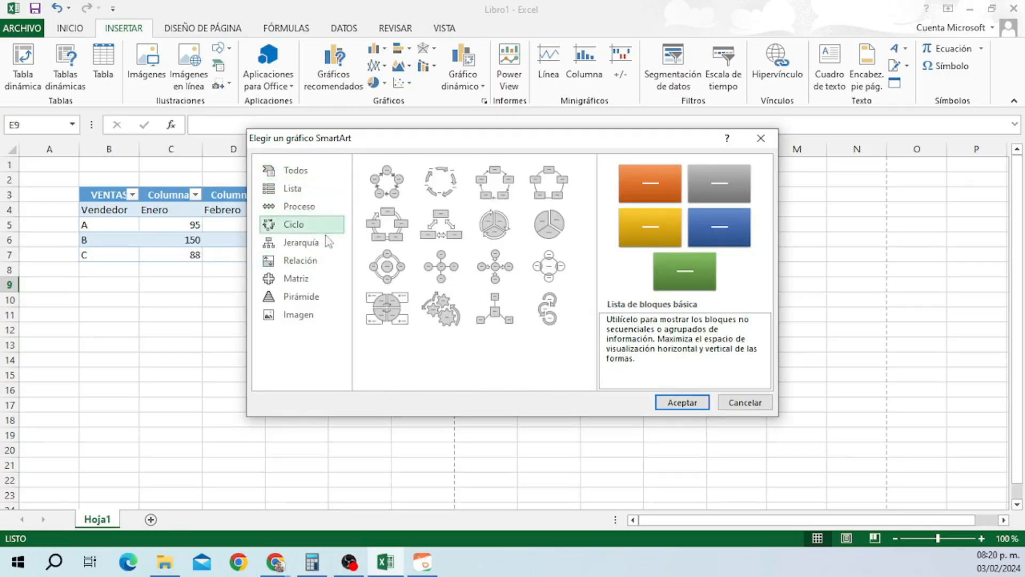
pyautogui.click(301, 242)
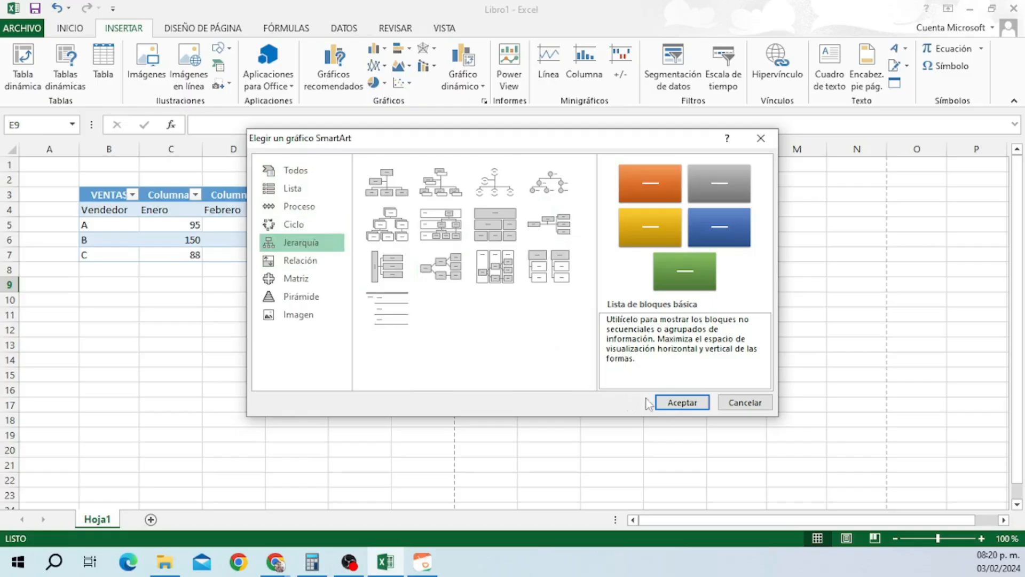
pyautogui.click(740, 404)
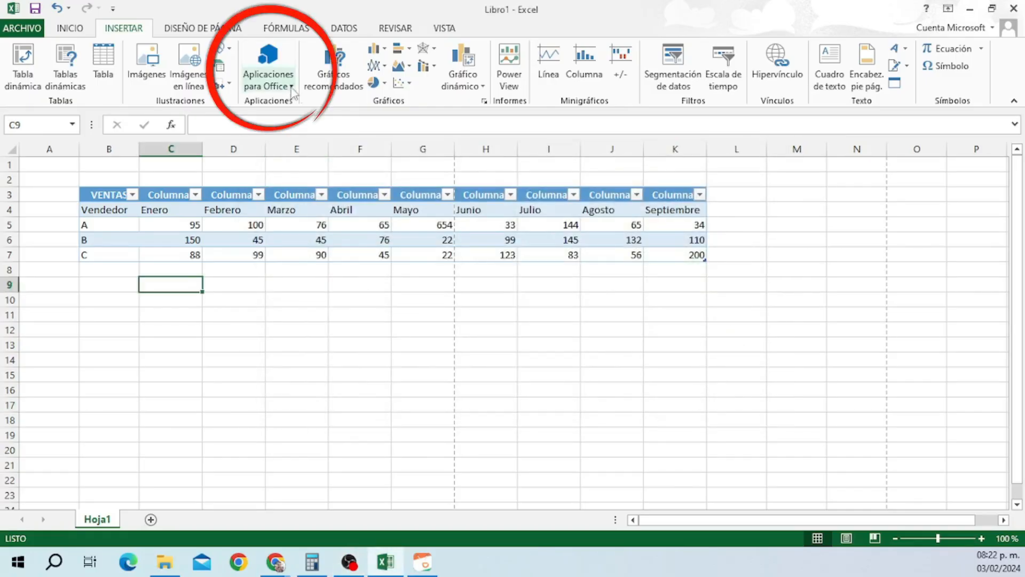
pyautogui.click(289, 85)
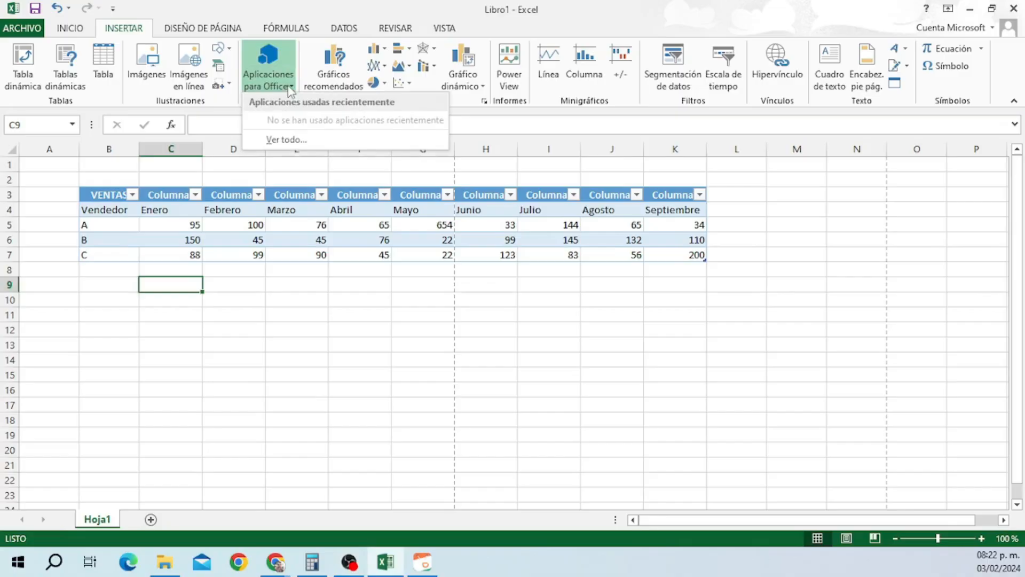
pyautogui.click(296, 138)
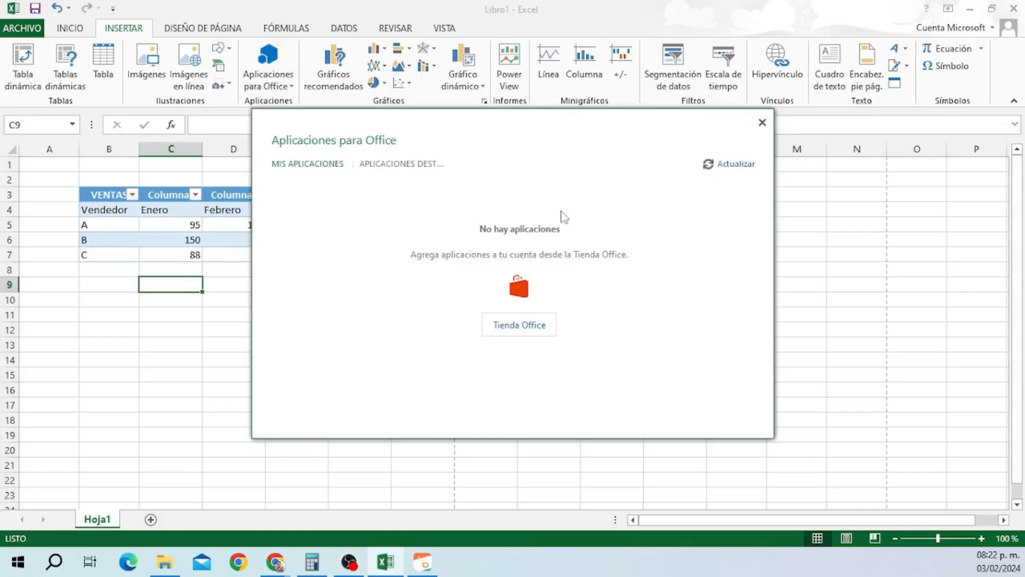
pyautogui.click(763, 123)
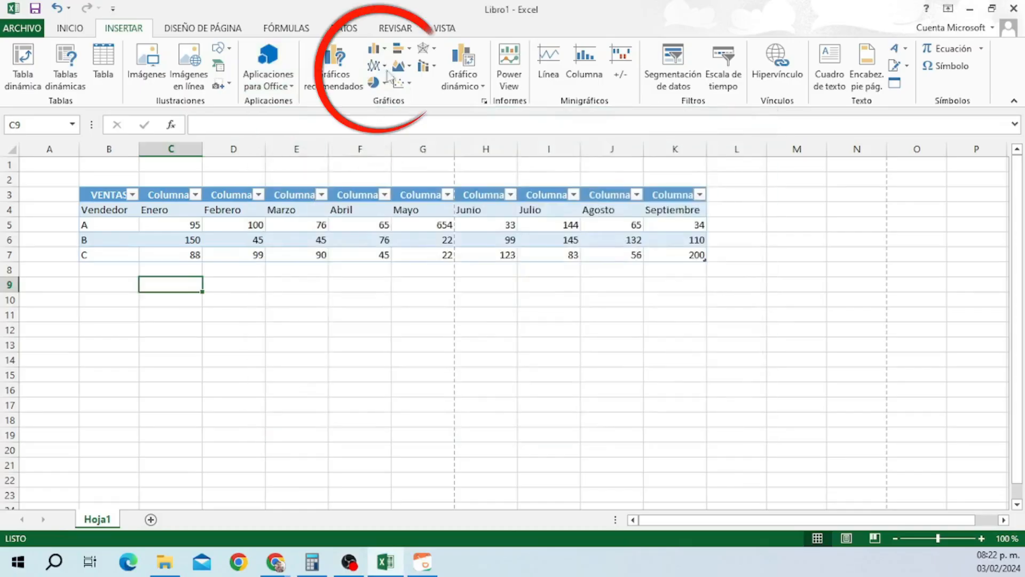
# Select the sales data B4:K7 and bring up Más gráficos de áreas.
pyautogui.click(107, 211)
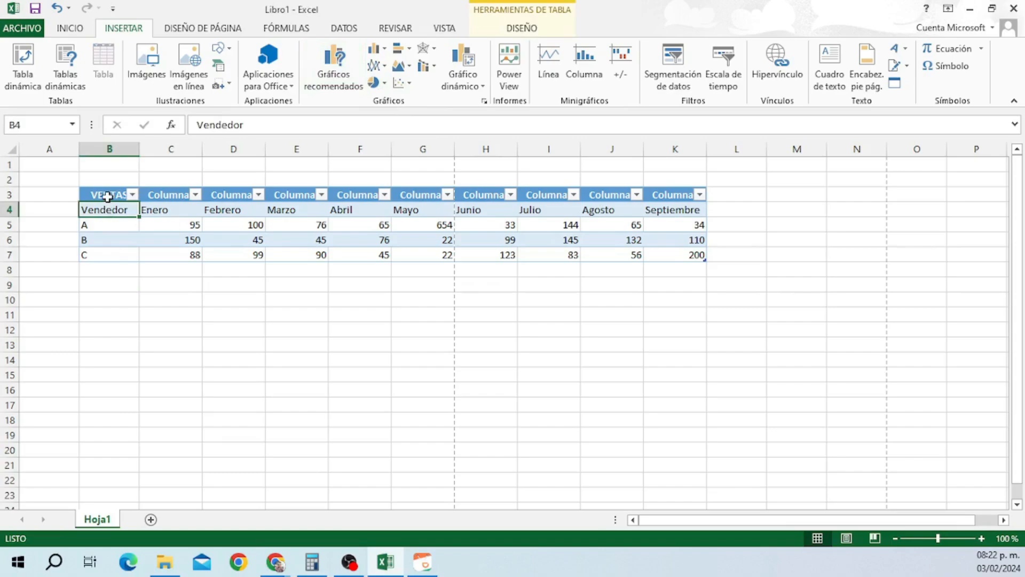
pyautogui.moveTo(107, 208); pyautogui.dragTo(674, 257)
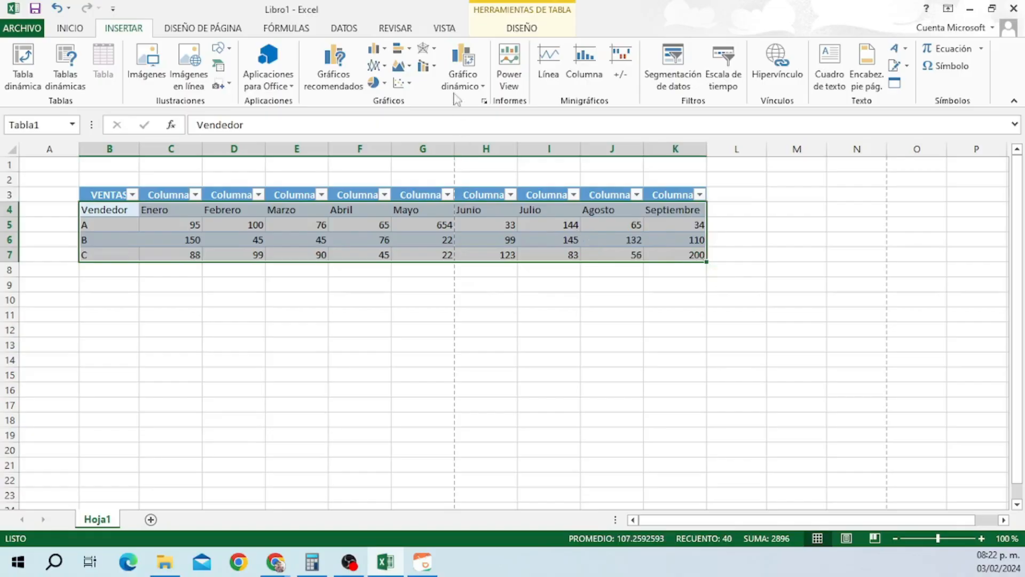
pyautogui.click(399, 65)
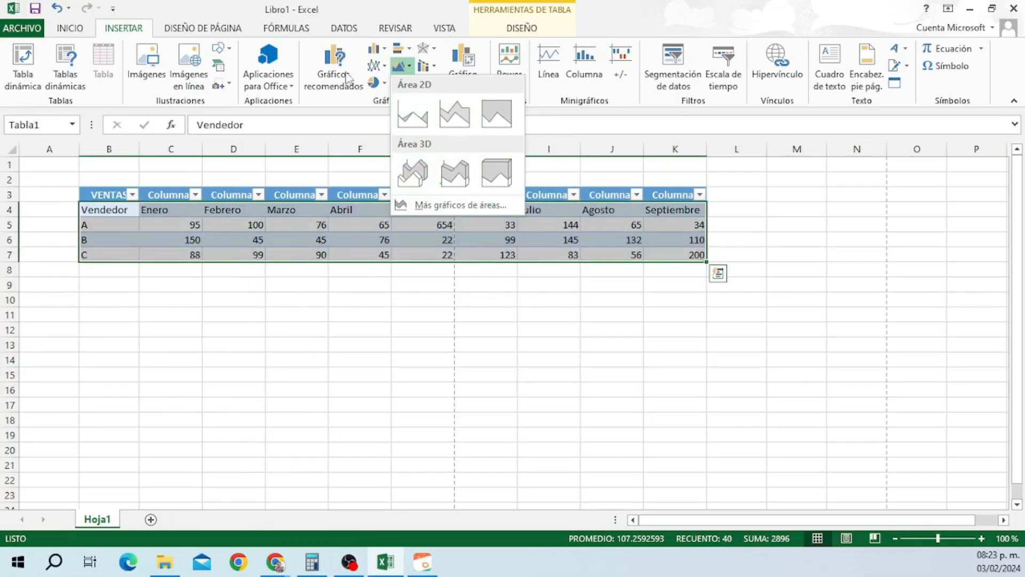
pyautogui.click(399, 204)
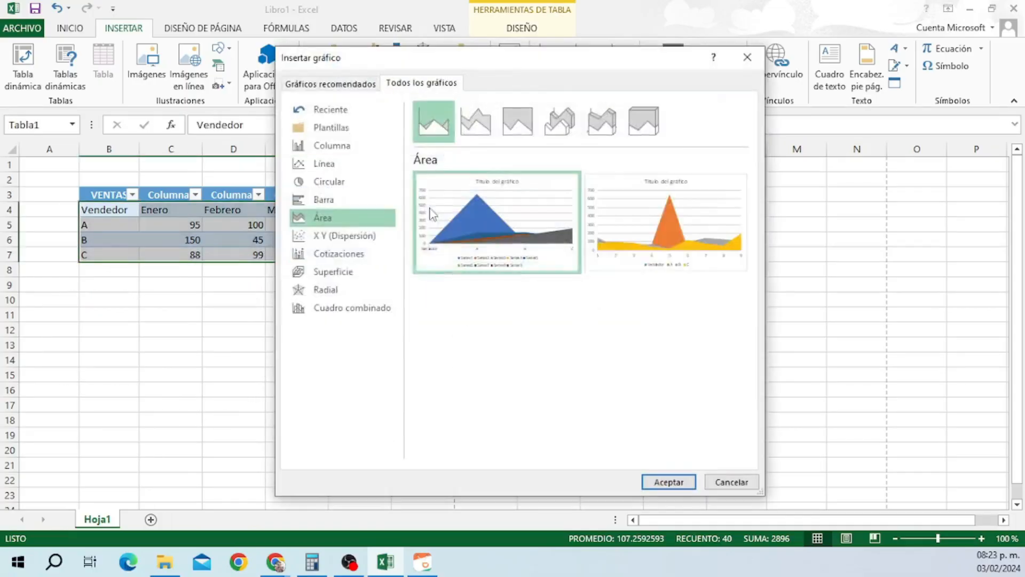
# Preview the clustered, stacked, 100% stacked and 3D 100% stacked column chart variants.
pyautogui.moveTo(461, 70); pyautogui.dragTo(674, 83)
pyautogui.moveTo(861, 227)
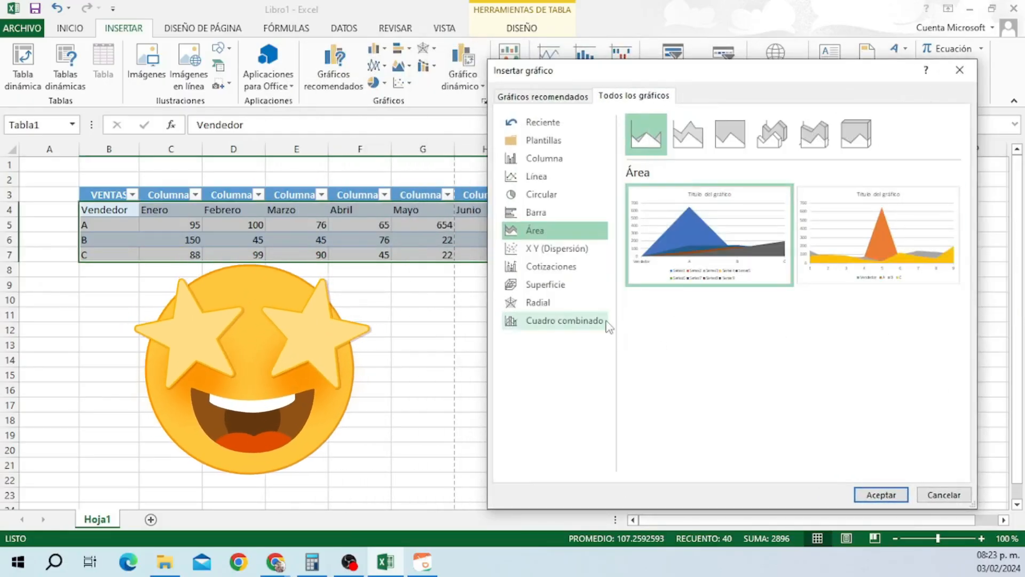
pyautogui.click(536, 159)
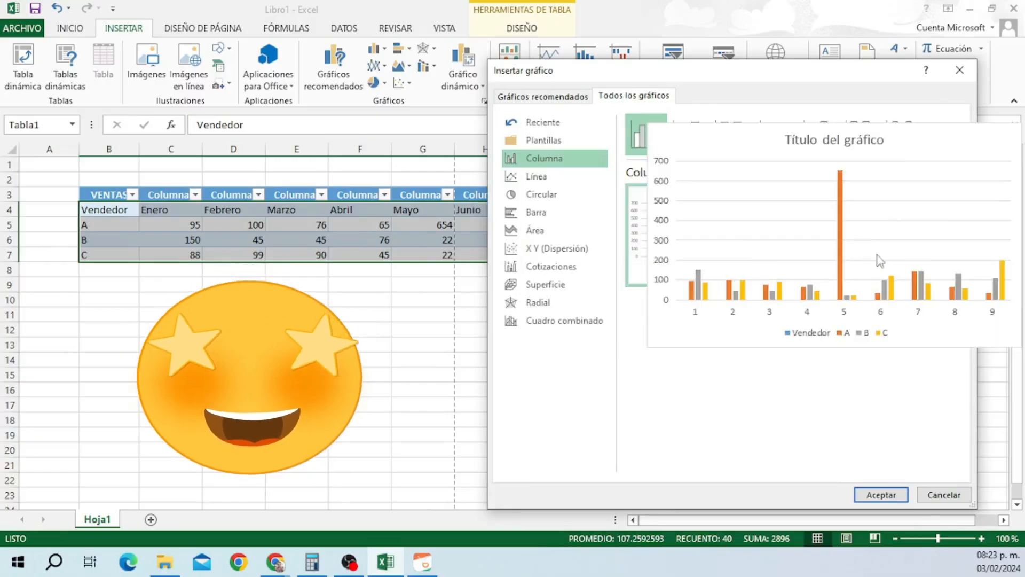
pyautogui.click(688, 135)
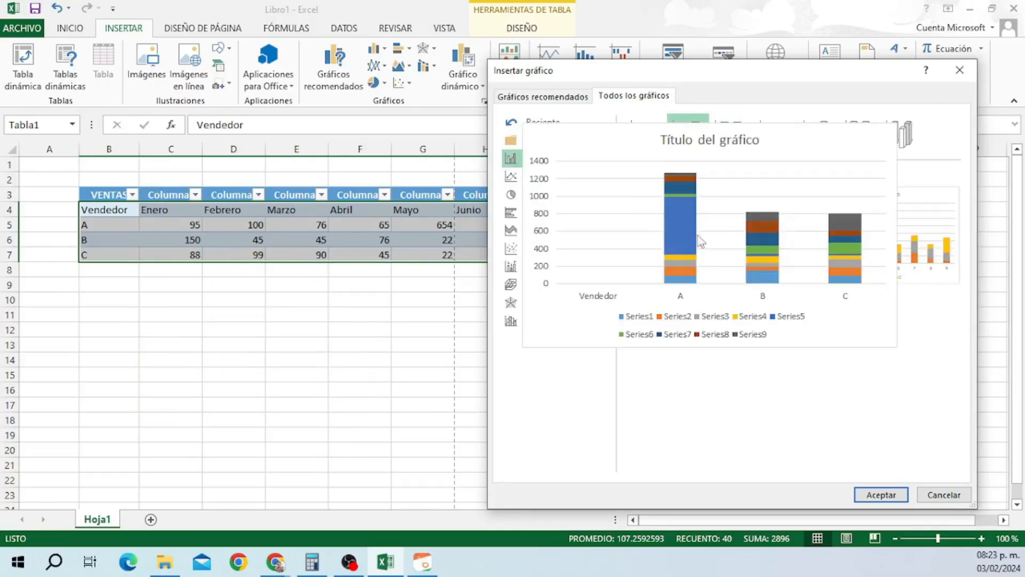
pyautogui.click(646, 134)
pyautogui.moveTo(719, 249)
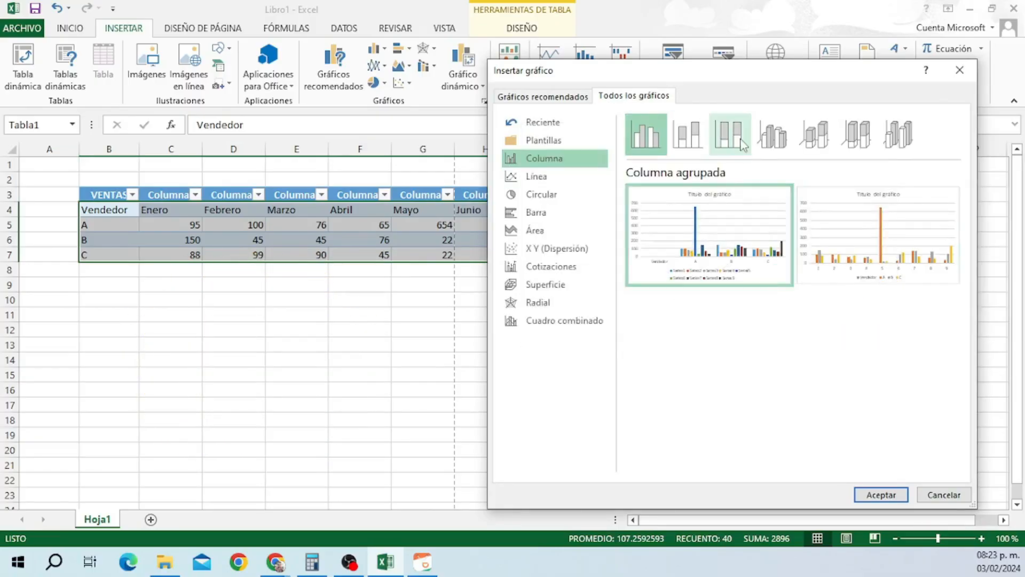
pyautogui.click(697, 145)
pyautogui.moveTo(882, 241)
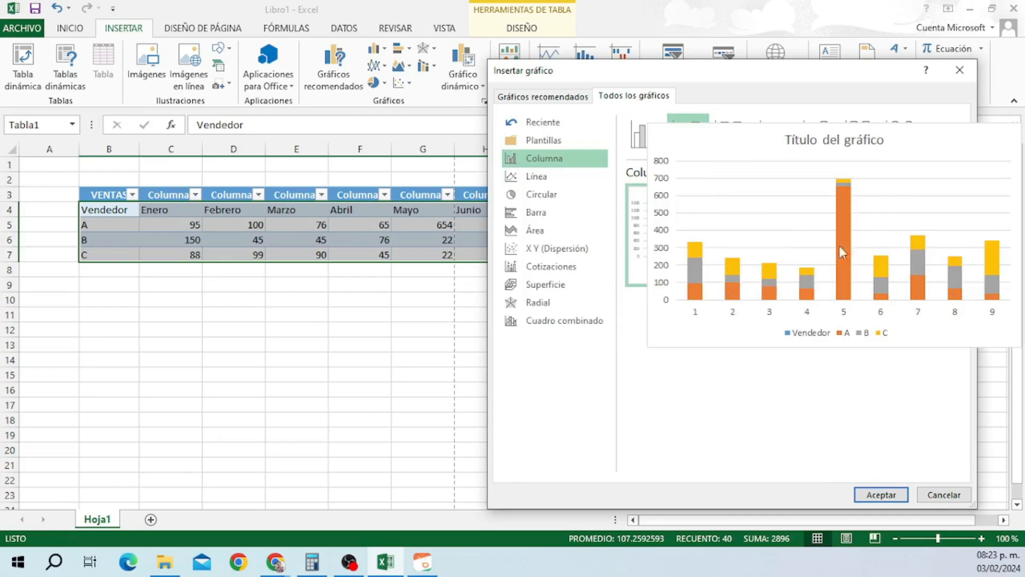
pyautogui.click(730, 134)
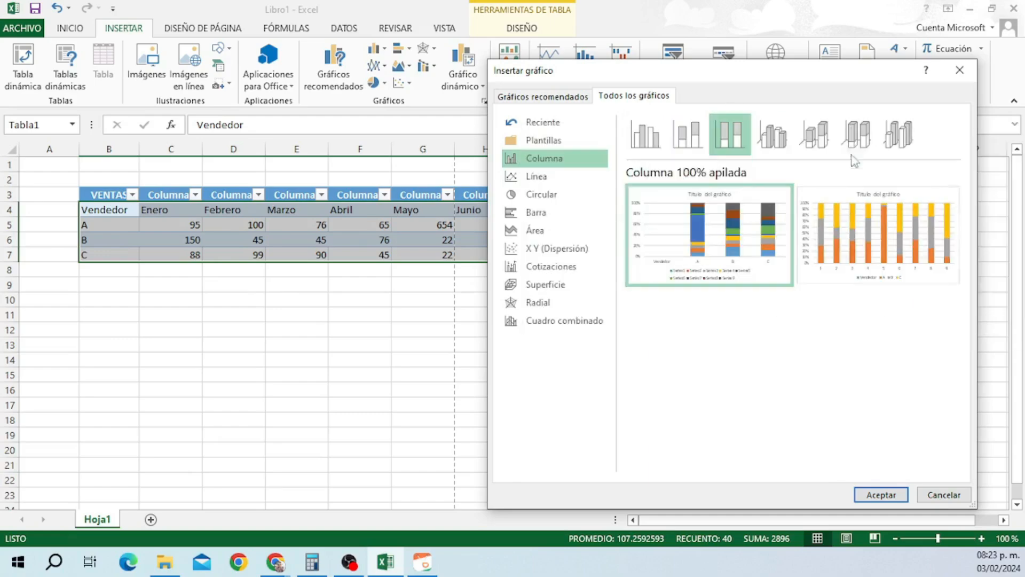
pyautogui.click(857, 133)
pyautogui.moveTo(868, 259)
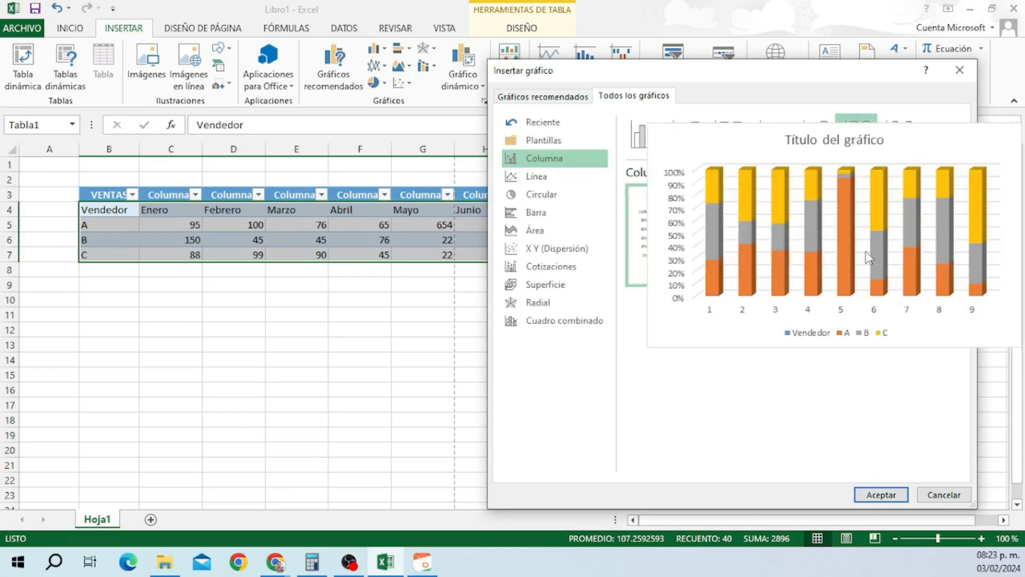
# Browse the surface, radar and combination chart types, then cancel without inserting.
pyautogui.click(542, 284)
pyautogui.moveTo(736, 244)
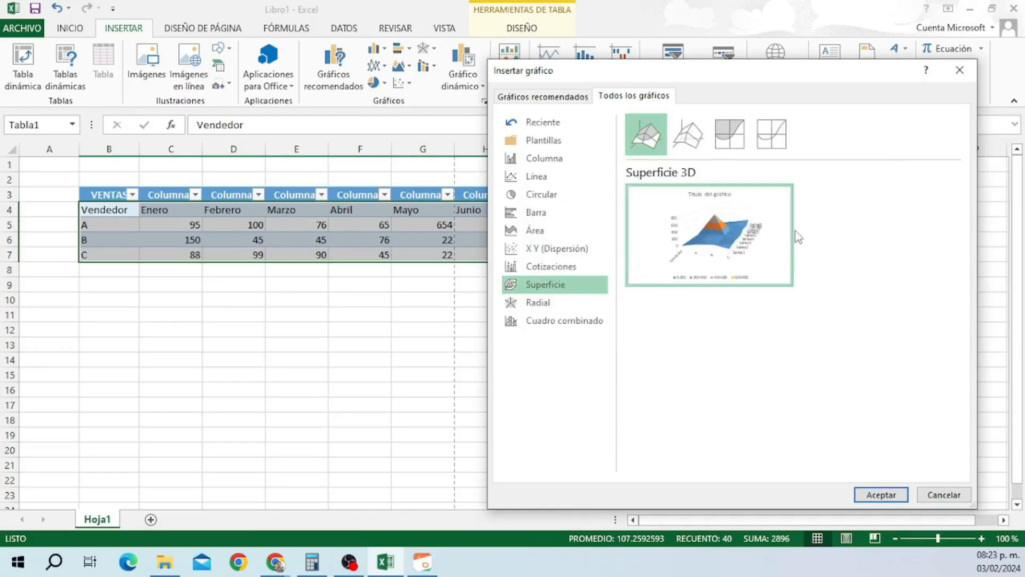
pyautogui.click(538, 303)
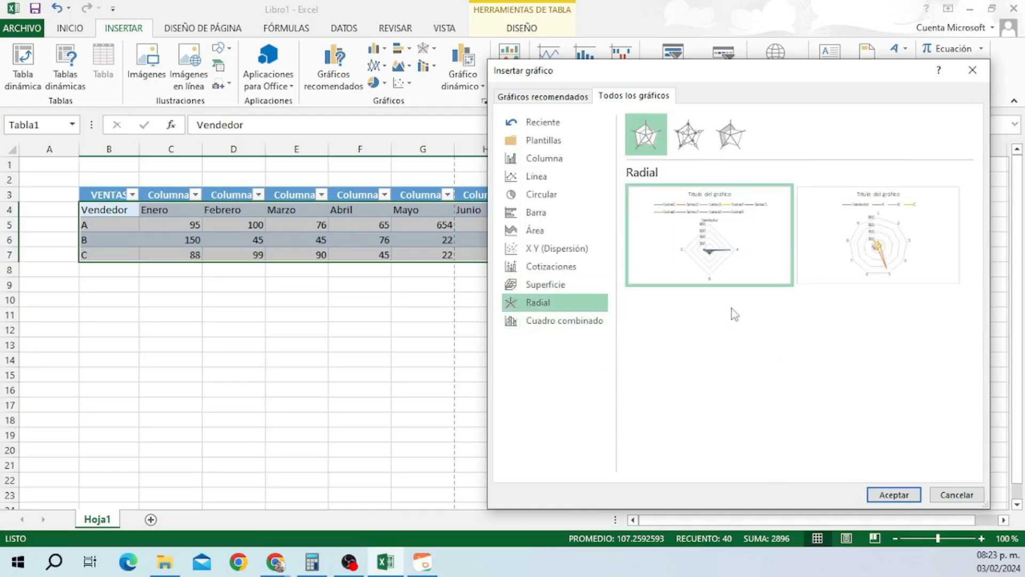
pyautogui.moveTo(730, 267)
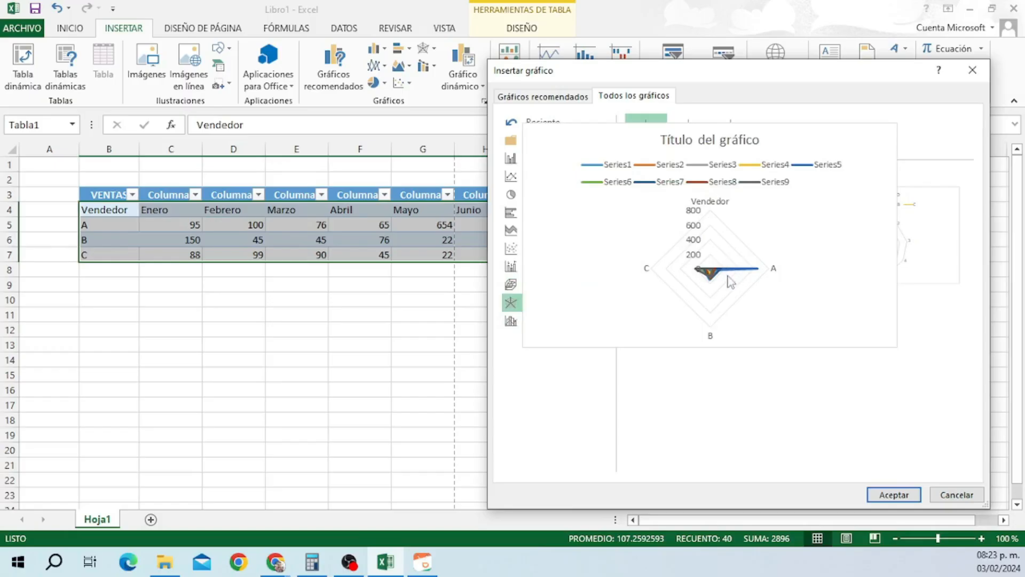
pyautogui.click(565, 323)
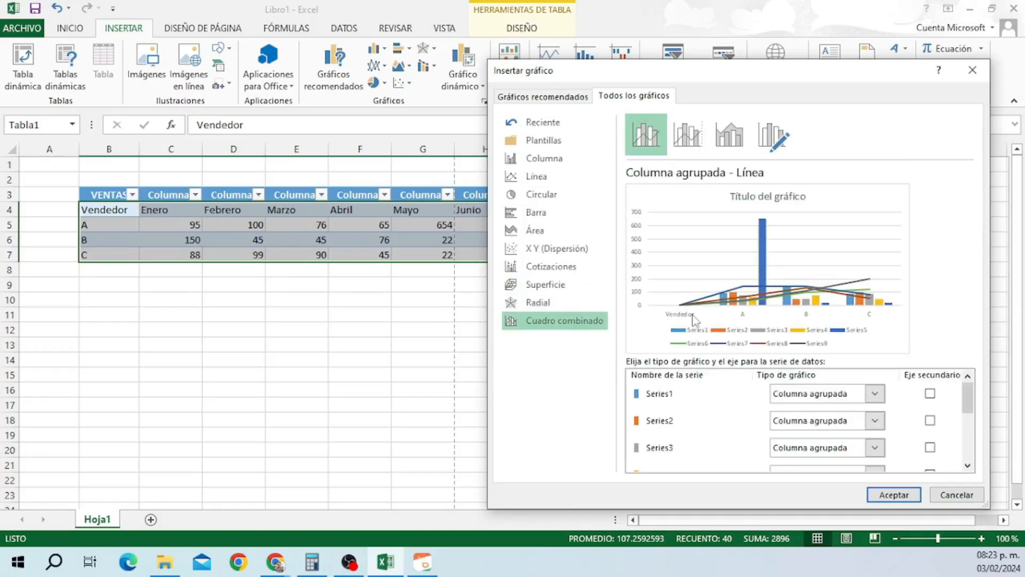
pyautogui.click(955, 495)
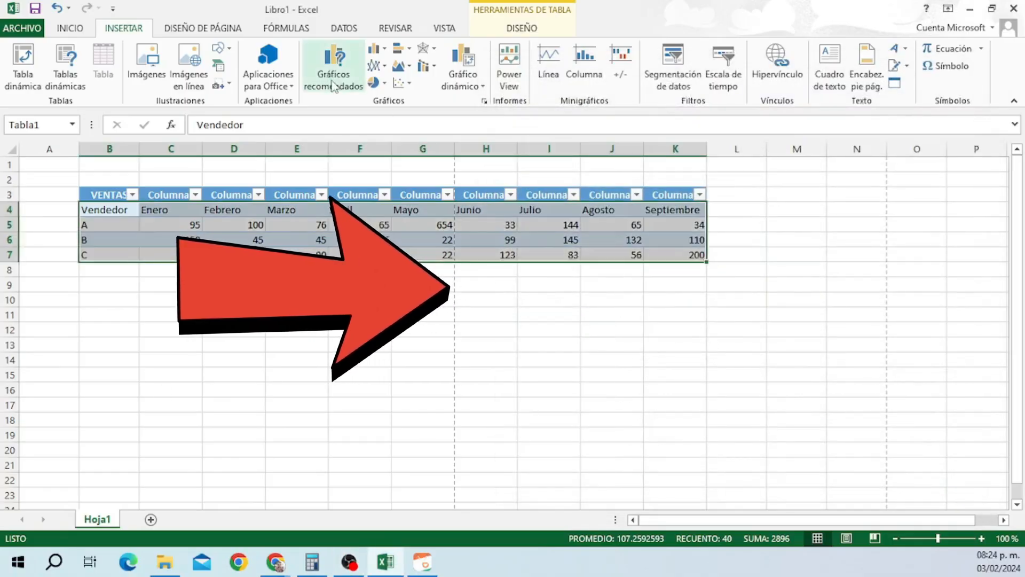
# Preview the Columna 100% apilada recommended chart, then cancel without inserting any chart.
pyautogui.click(333, 86)
pyautogui.scroll(-3, 604, 388)
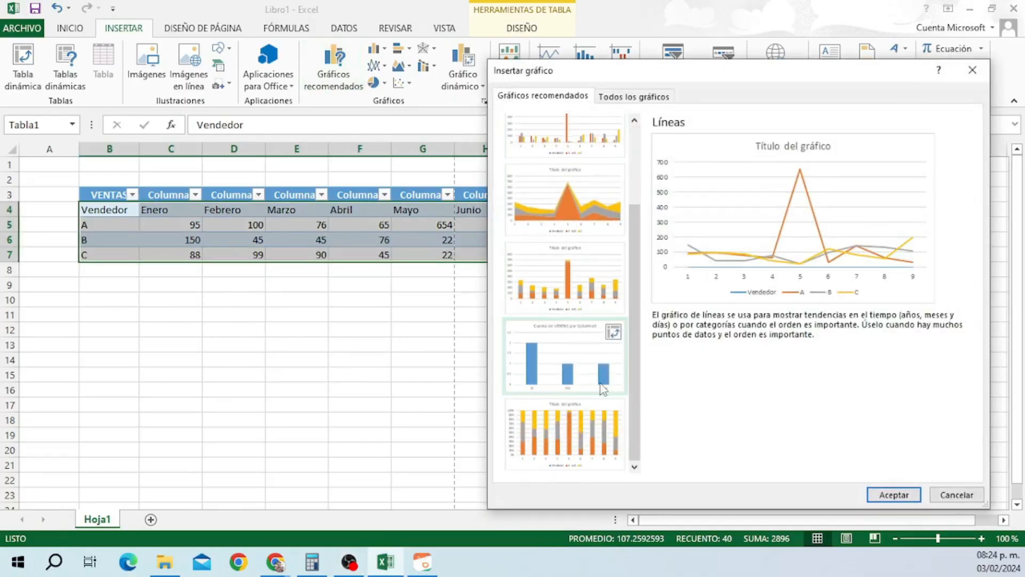
pyautogui.press('Down')
pyautogui.press('Down')
pyautogui.press('Down')
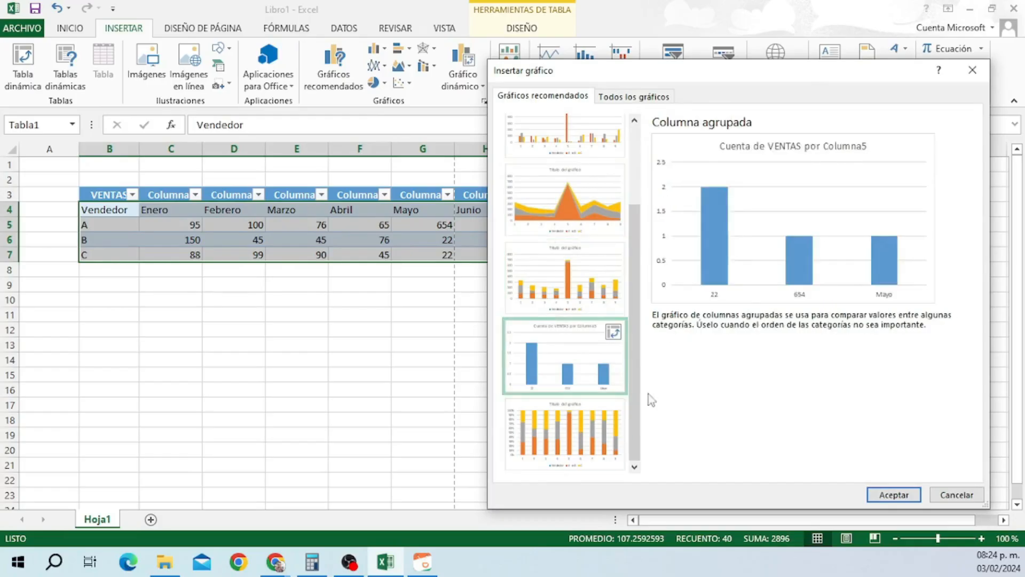
pyautogui.press('Down')
pyautogui.scroll(3, 632, 195)
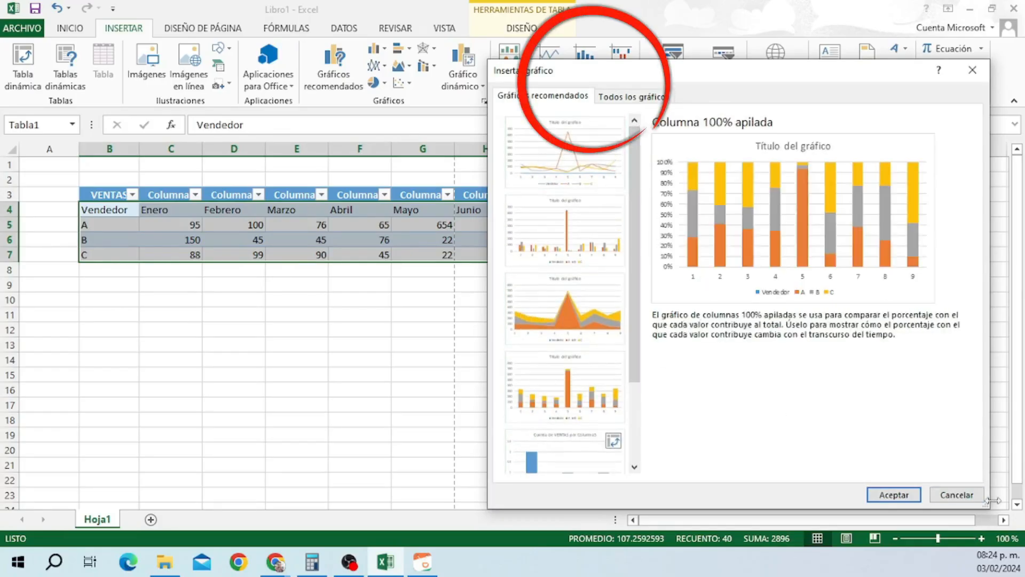
pyautogui.click(956, 495)
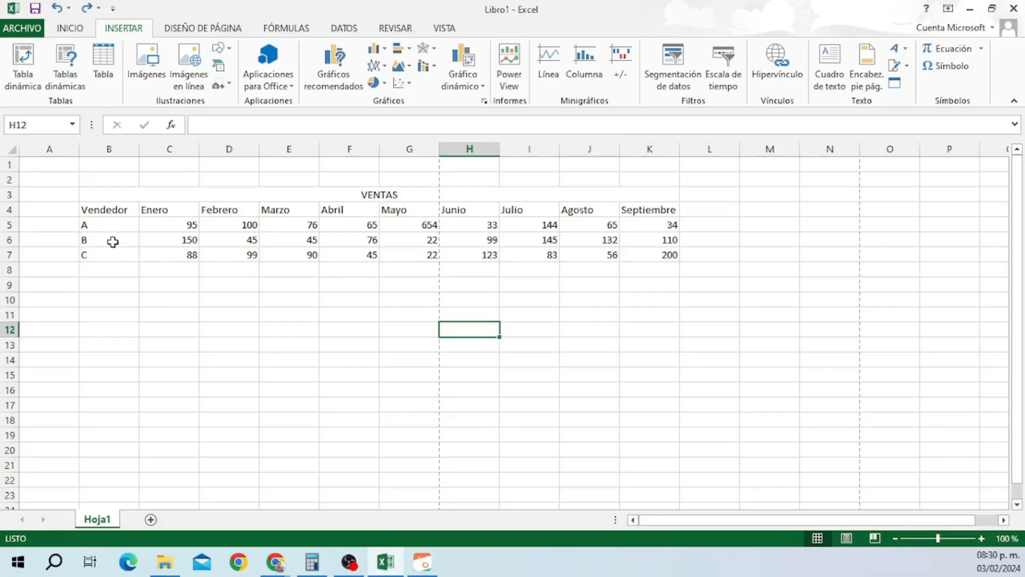
pyautogui.moveTo(88, 225); pyautogui.dragTo(676, 255)
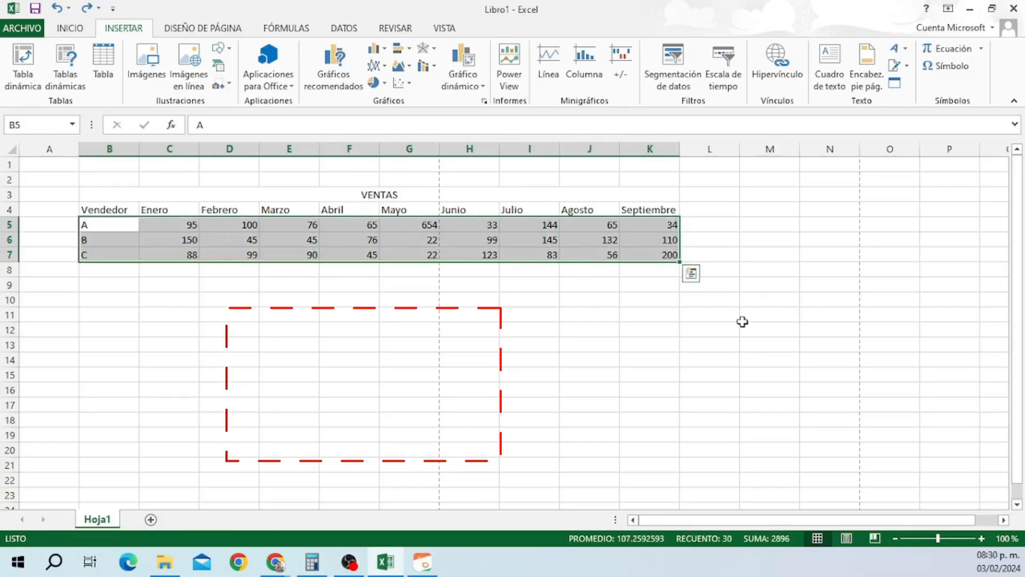
pyautogui.click(549, 77)
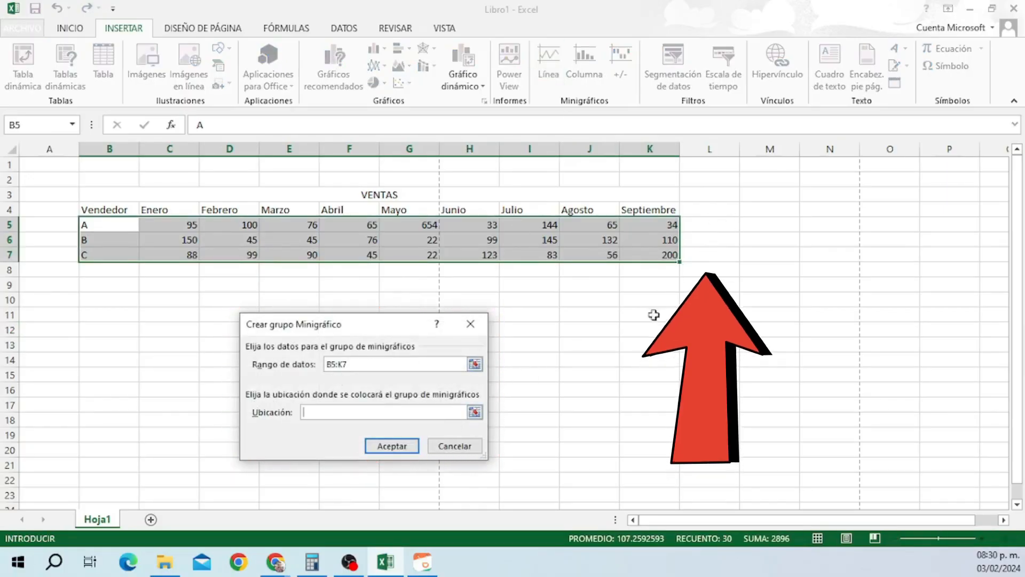
pyautogui.click(710, 226)
pyautogui.moveTo(711, 226); pyautogui.dragTo(714, 254)
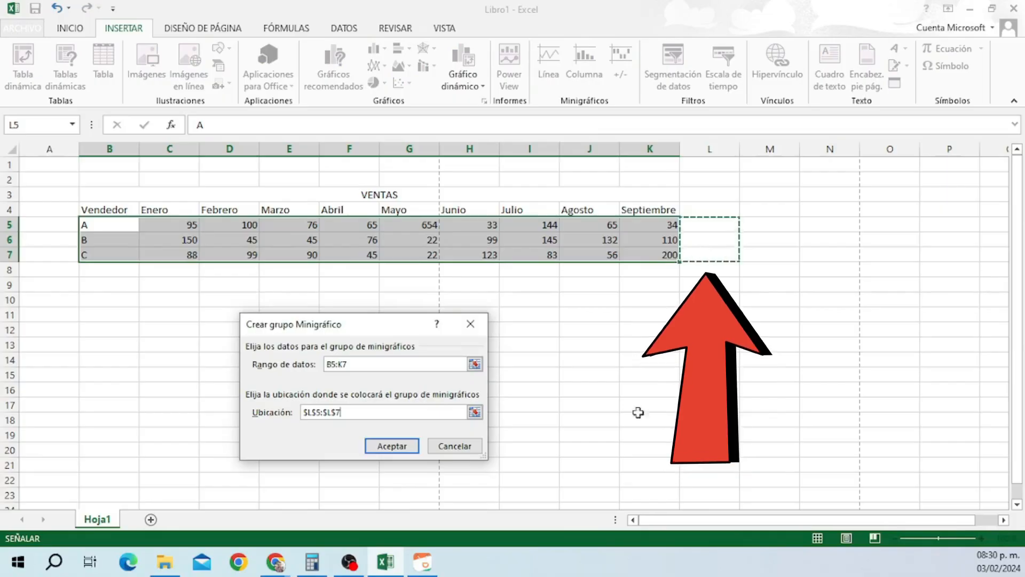
pyautogui.click(395, 446)
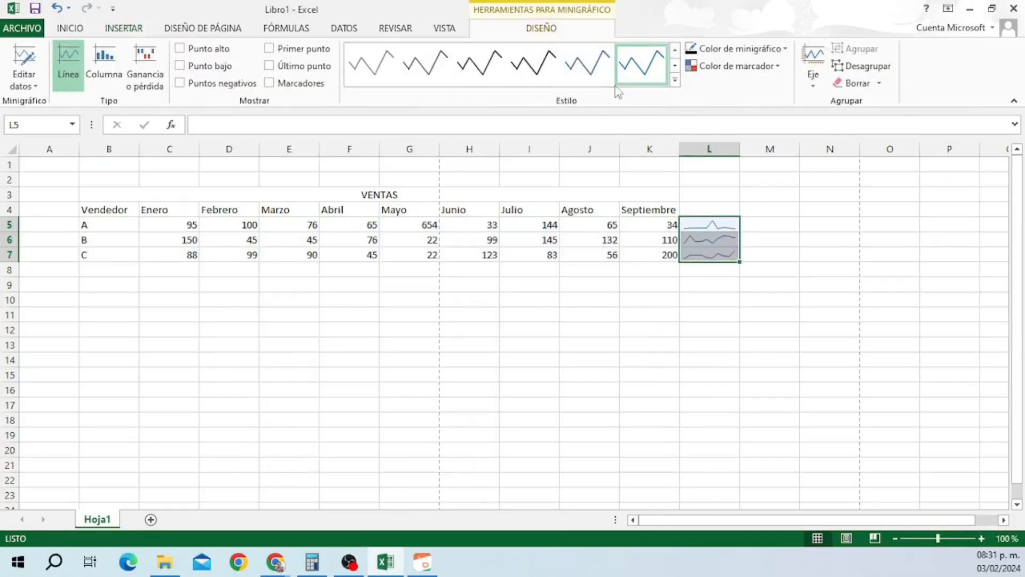
pyautogui.click(485, 74)
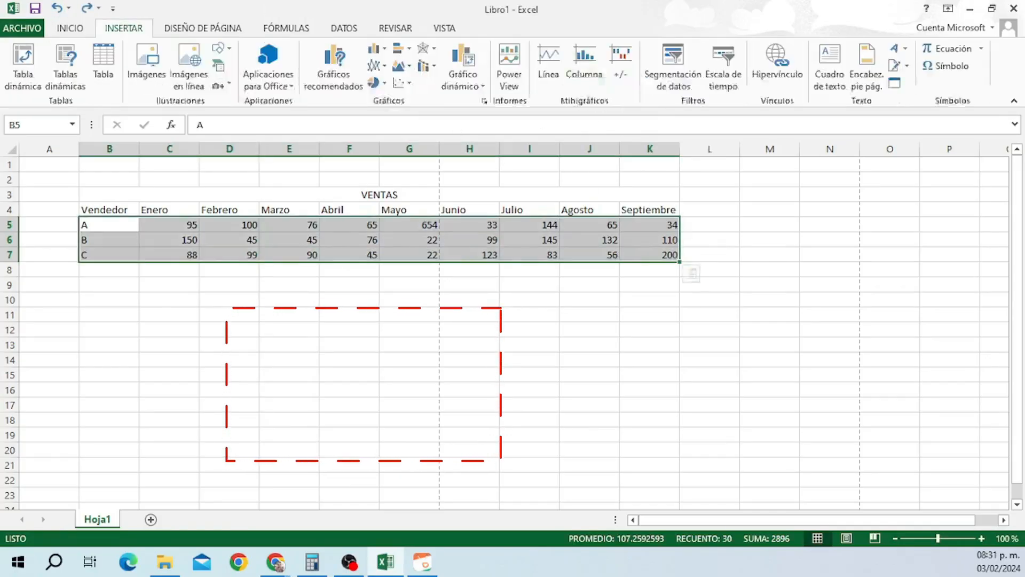
pyautogui.click(584, 78)
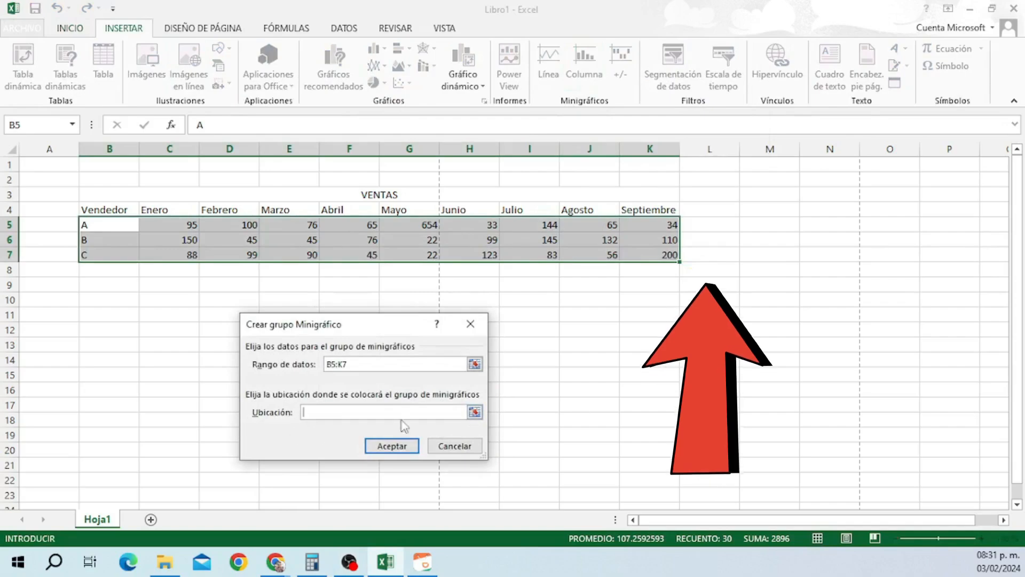
pyautogui.click(717, 225)
pyautogui.moveTo(716, 224); pyautogui.dragTo(717, 255)
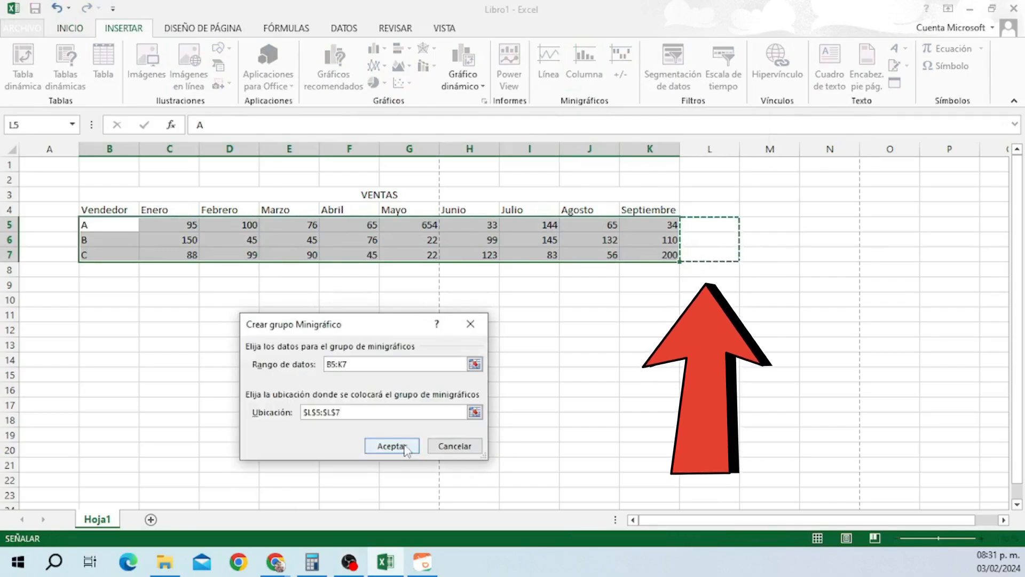
pyautogui.click(402, 446)
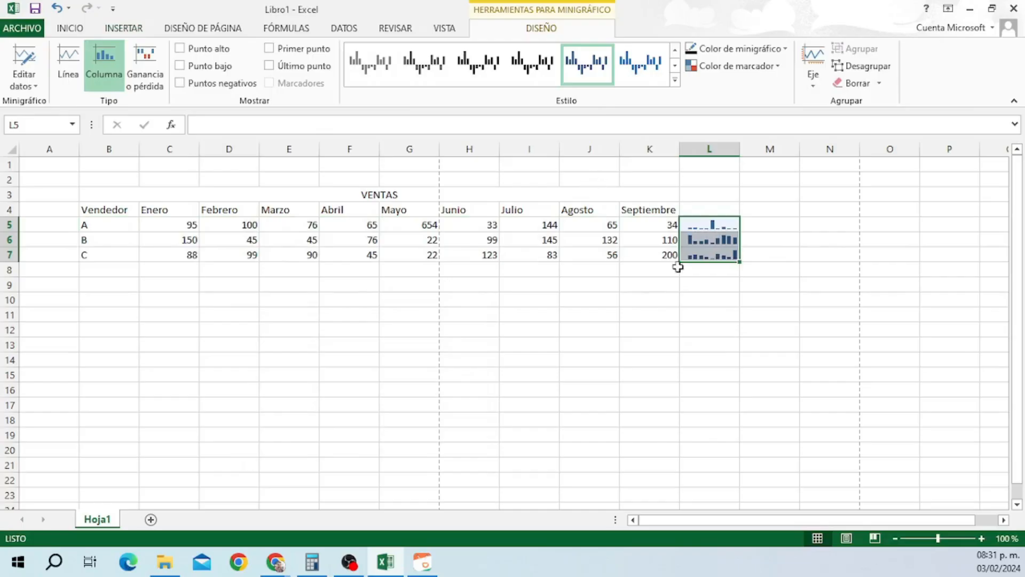
pyautogui.click(641, 63)
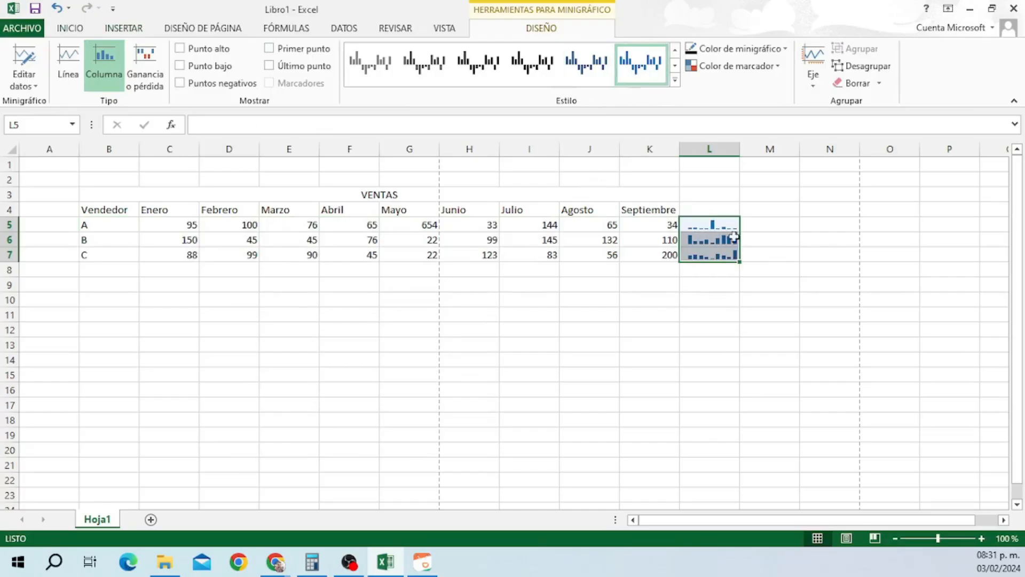
pyautogui.click(526, 72)
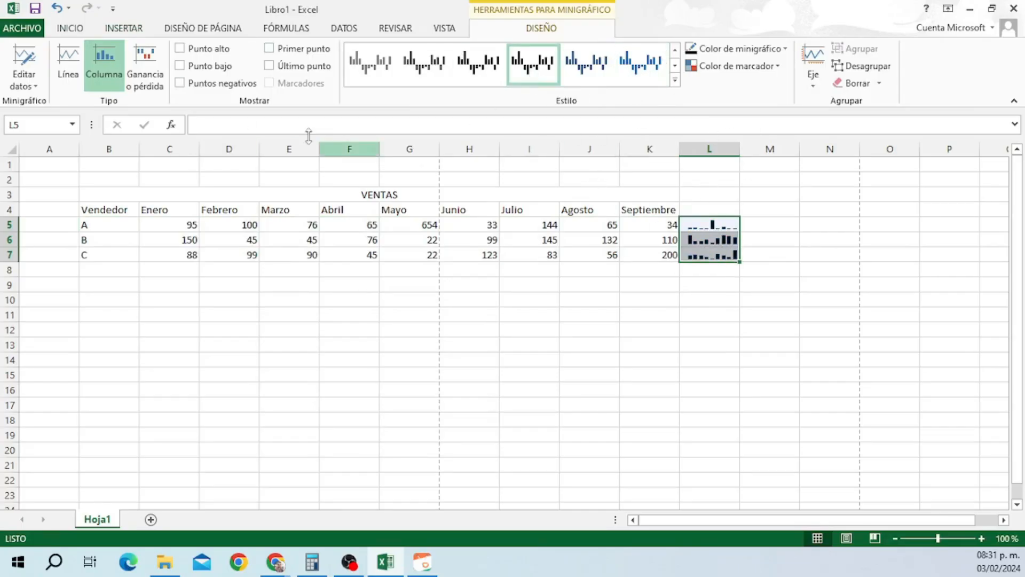
pyautogui.click(59, 10)
pyautogui.click(59, 10)
pyautogui.click(59, 10)
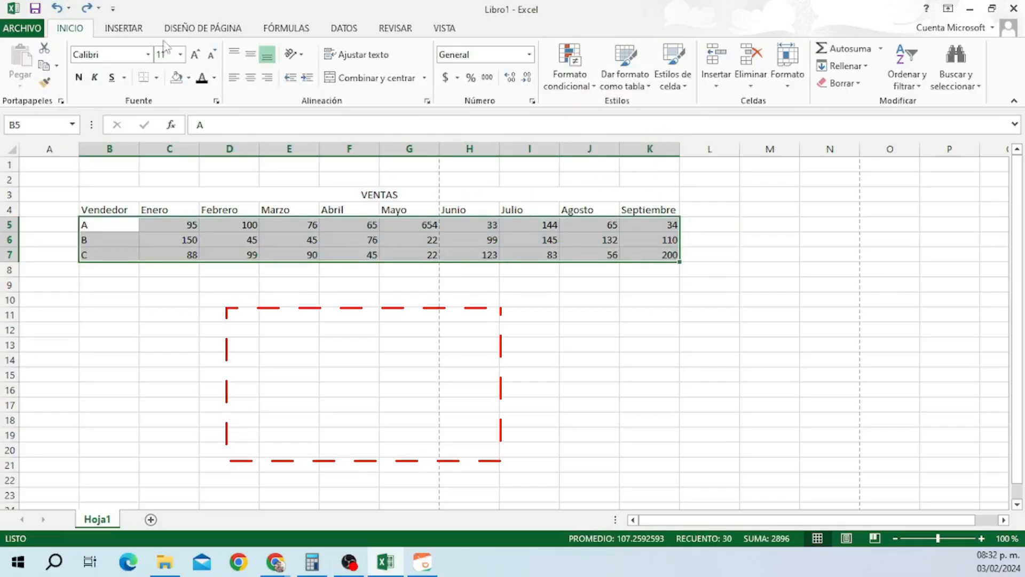
pyautogui.click(131, 31)
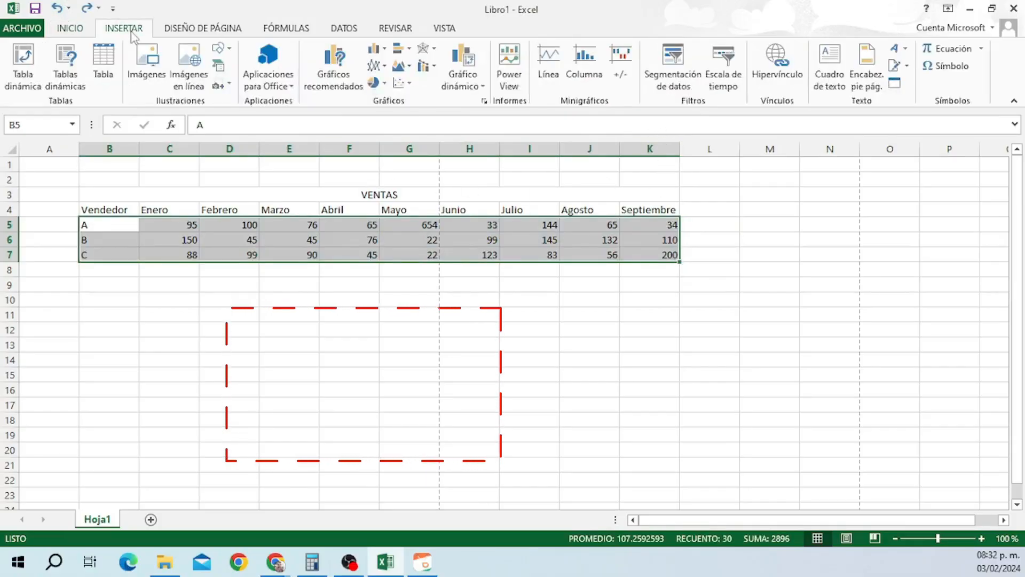
pyautogui.click(622, 66)
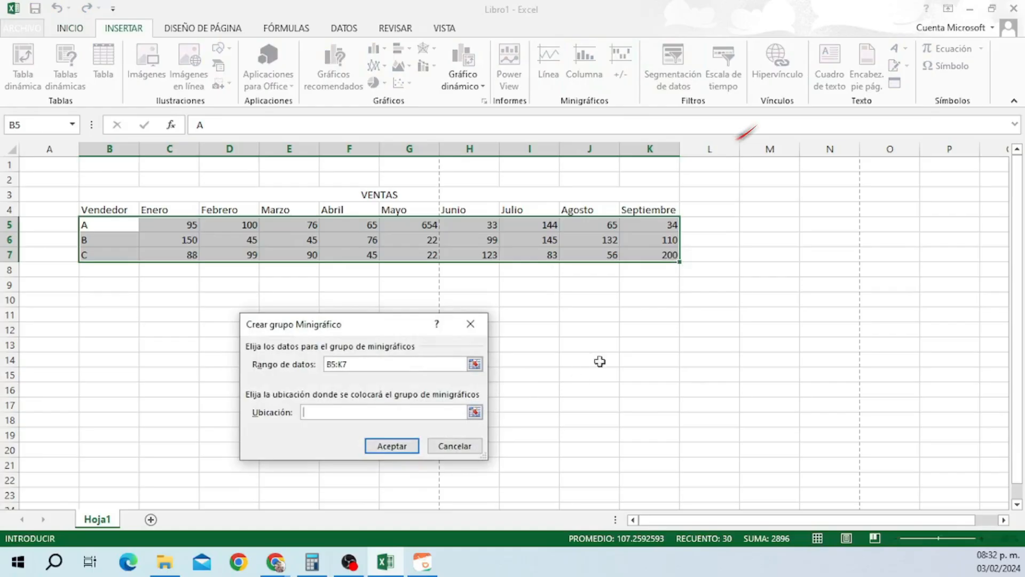
pyautogui.moveTo(709, 224); pyautogui.dragTo(710, 255)
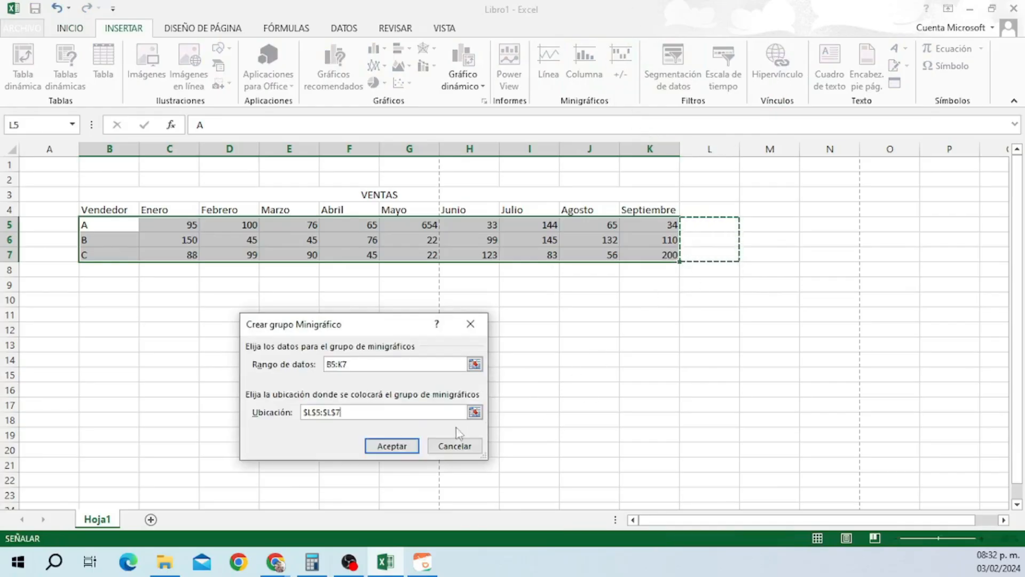
pyautogui.click(392, 446)
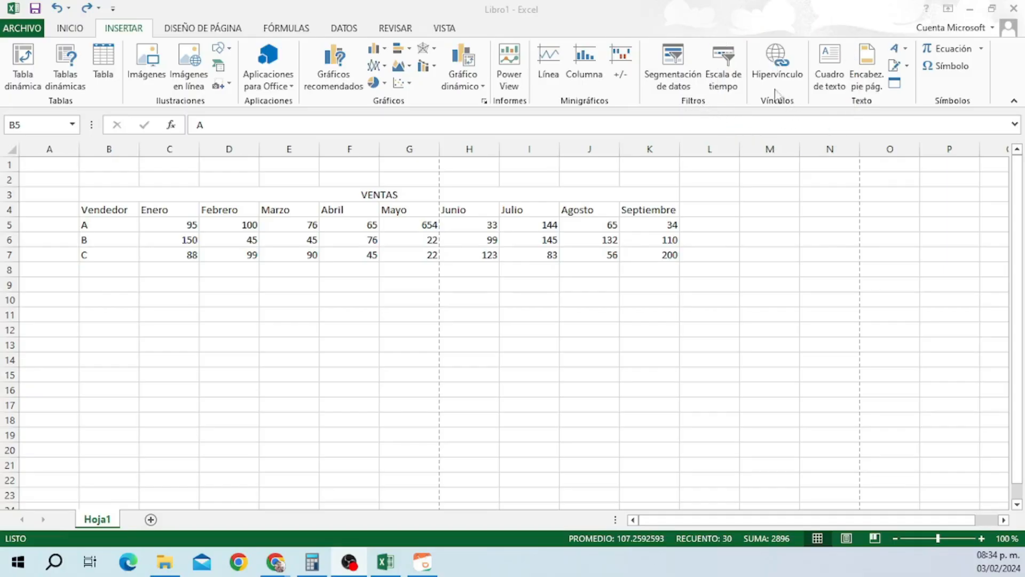
pyautogui.click(775, 64)
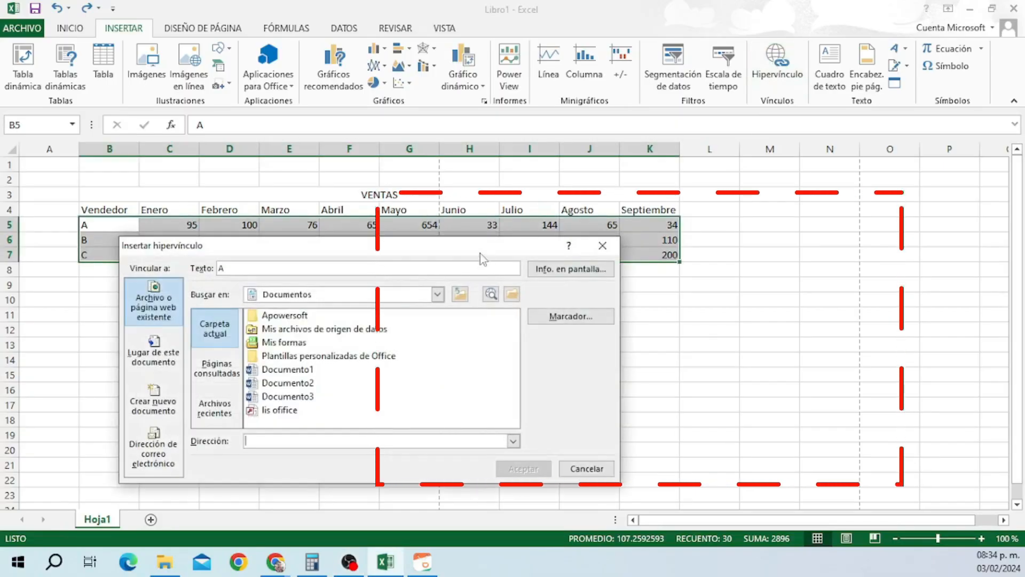
pyautogui.moveTo(479, 249); pyautogui.dragTo(744, 227)
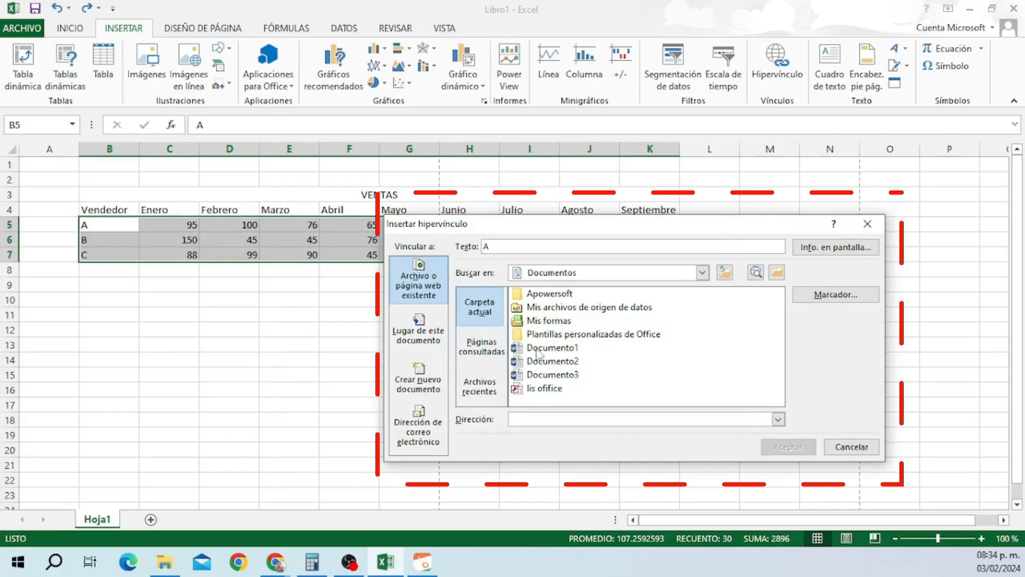
pyautogui.click(481, 346)
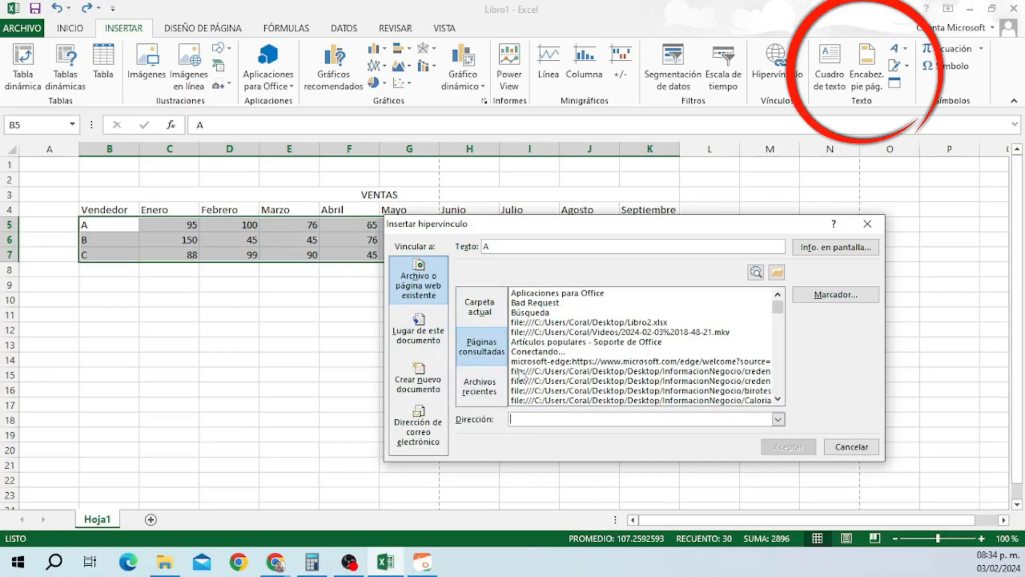
pyautogui.click(850, 448)
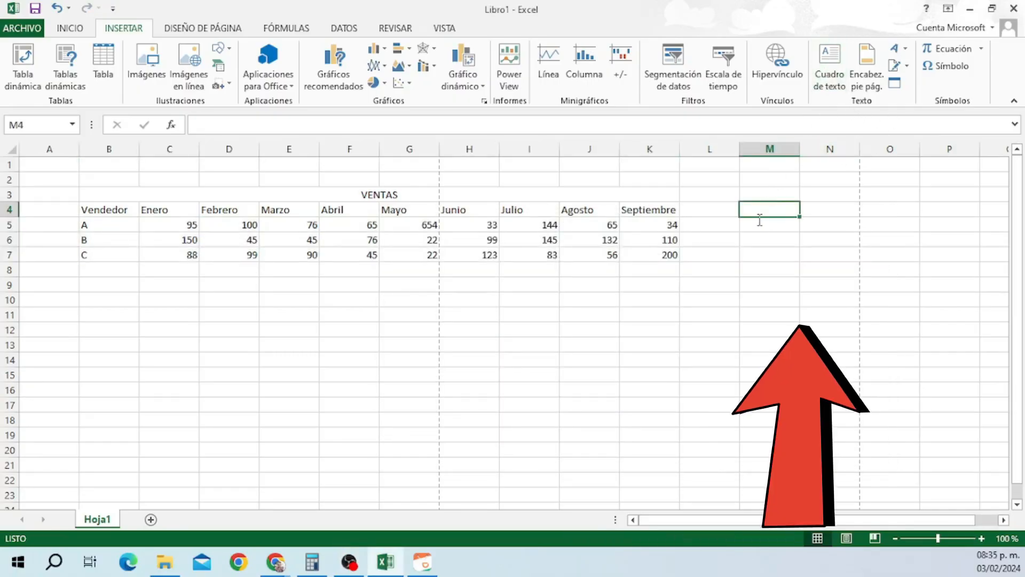
# Draw a text box beside the sales table around L6:M7.
pyautogui.click(829, 67)
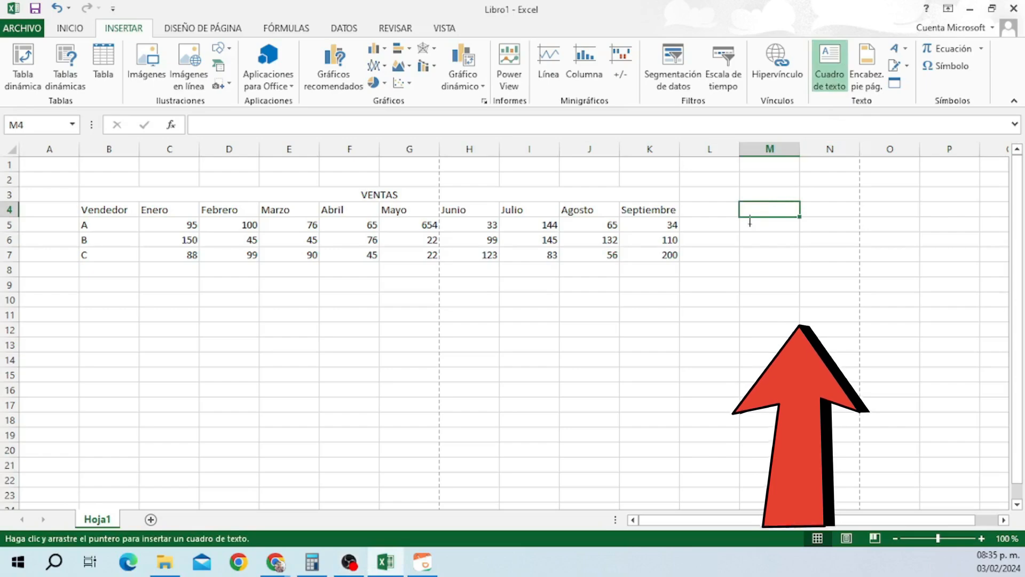
pyautogui.moveTo(747, 230); pyautogui.dragTo(852, 280)
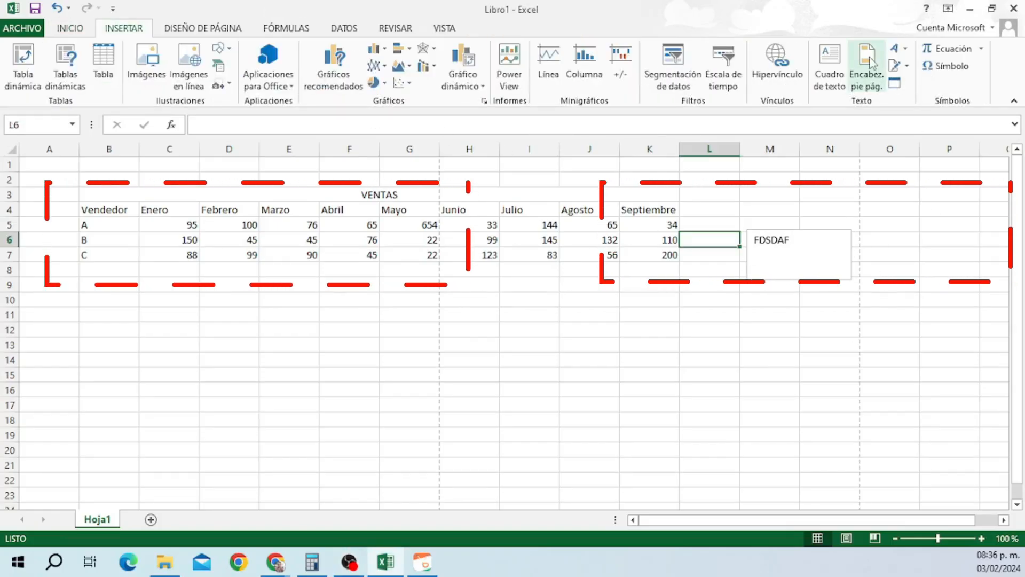
pyautogui.click(872, 63)
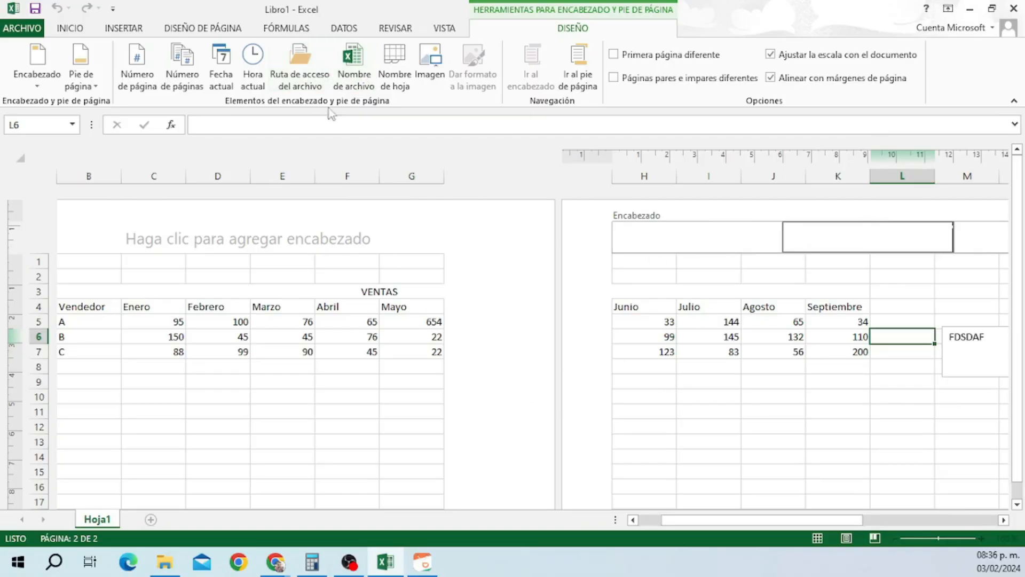
pyautogui.click(847, 539)
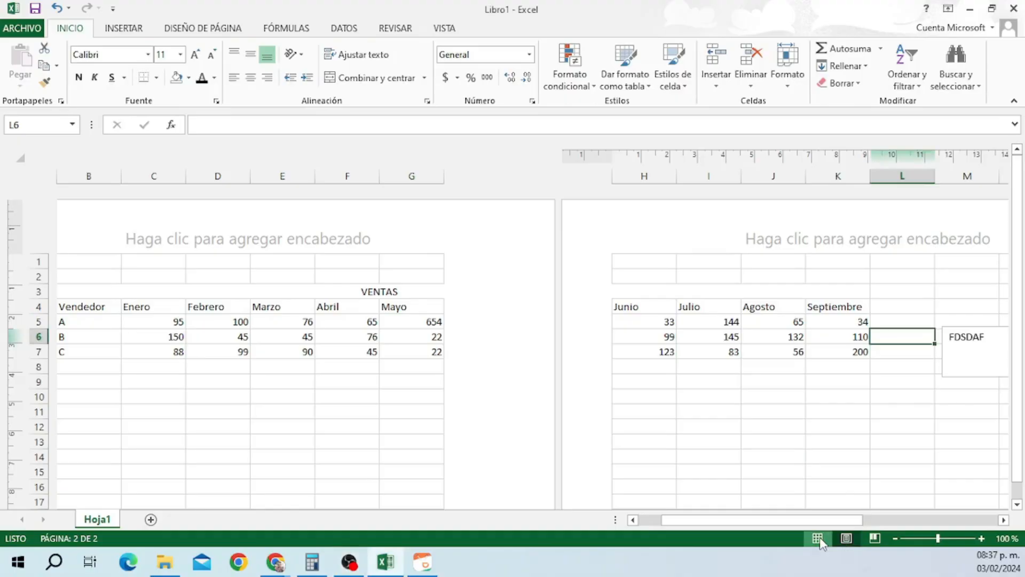
pyautogui.click(818, 540)
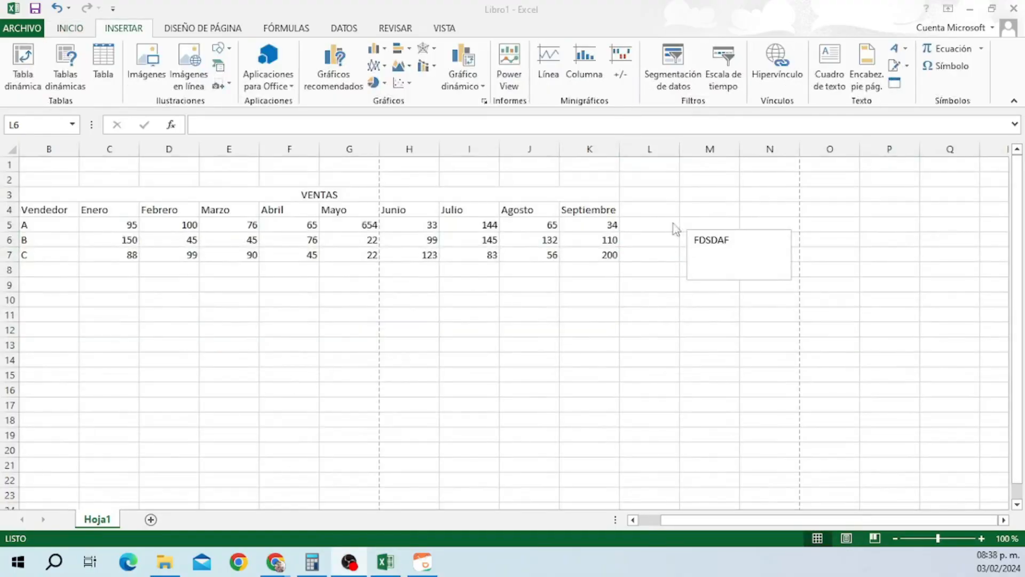
pyautogui.click(898, 50)
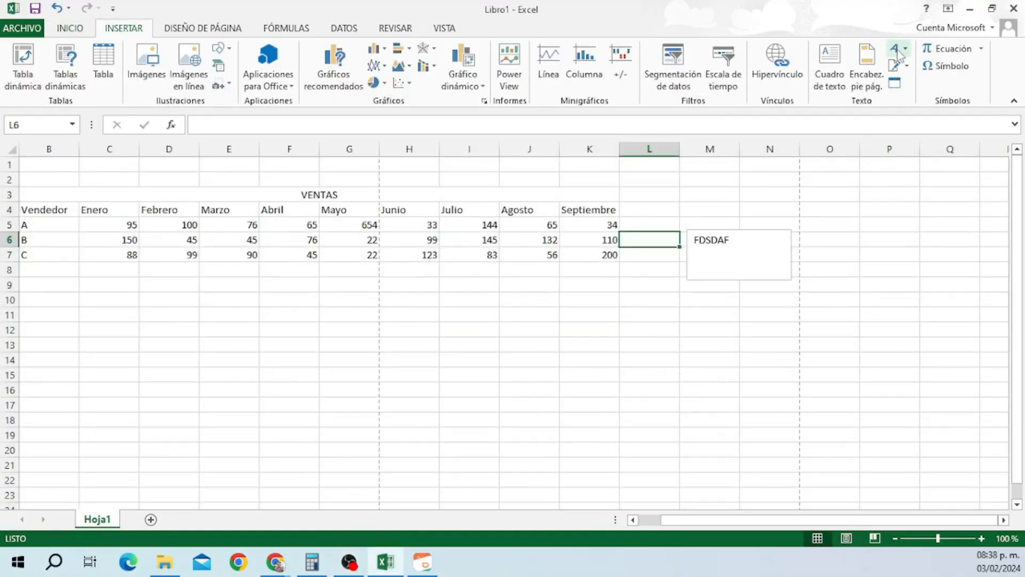
pyautogui.click(902, 50)
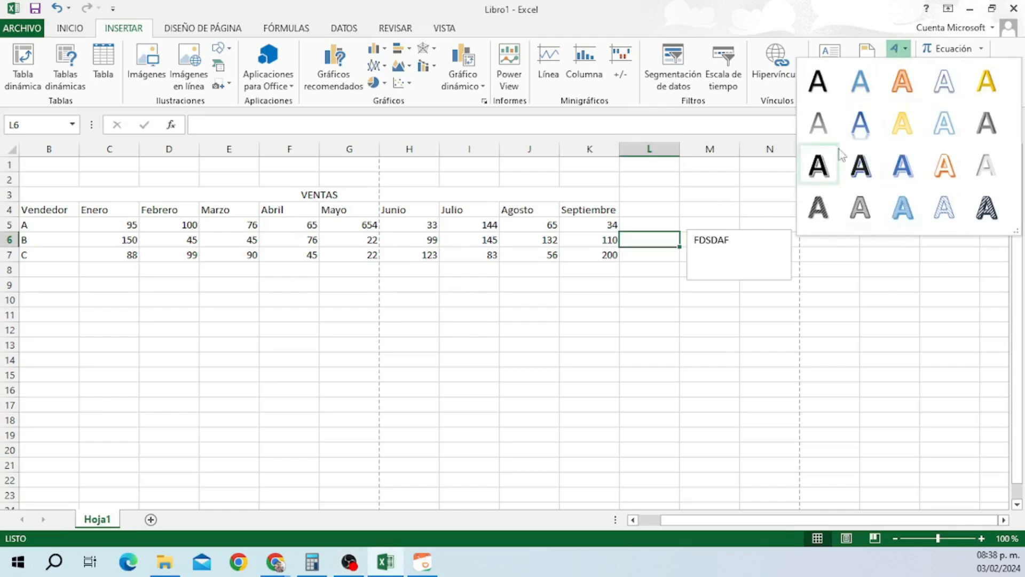
pyautogui.click(776, 175)
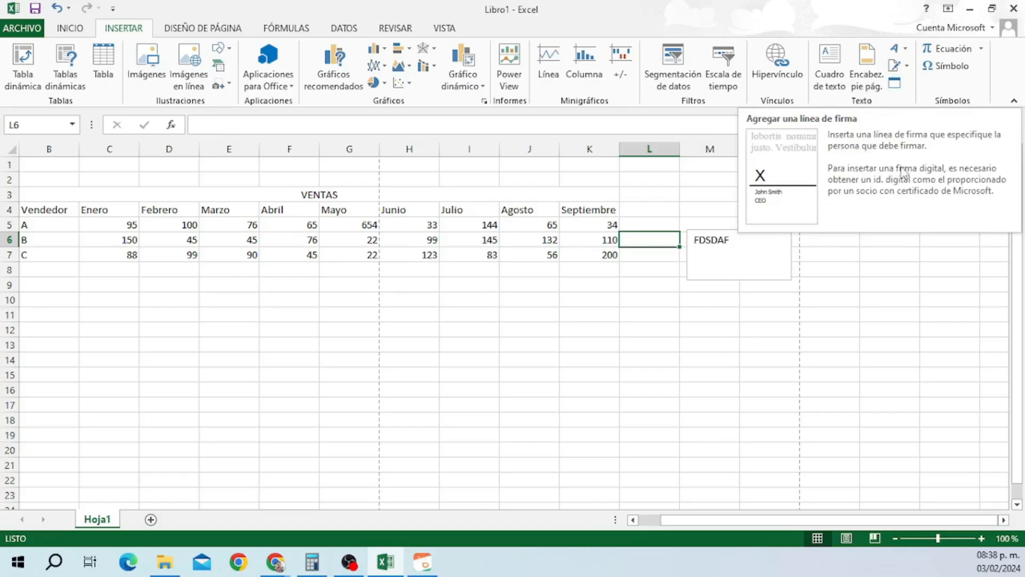
# Open the Objeto dialog, move it further right, and cancel it without embedding anything.
pyautogui.click(895, 83)
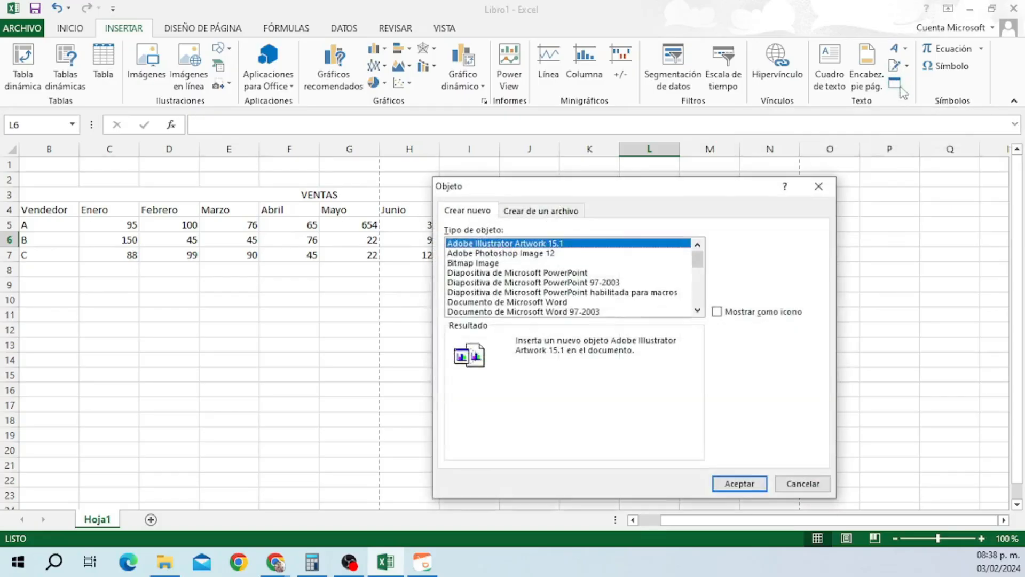
pyautogui.moveTo(692, 192); pyautogui.dragTo(901, 197)
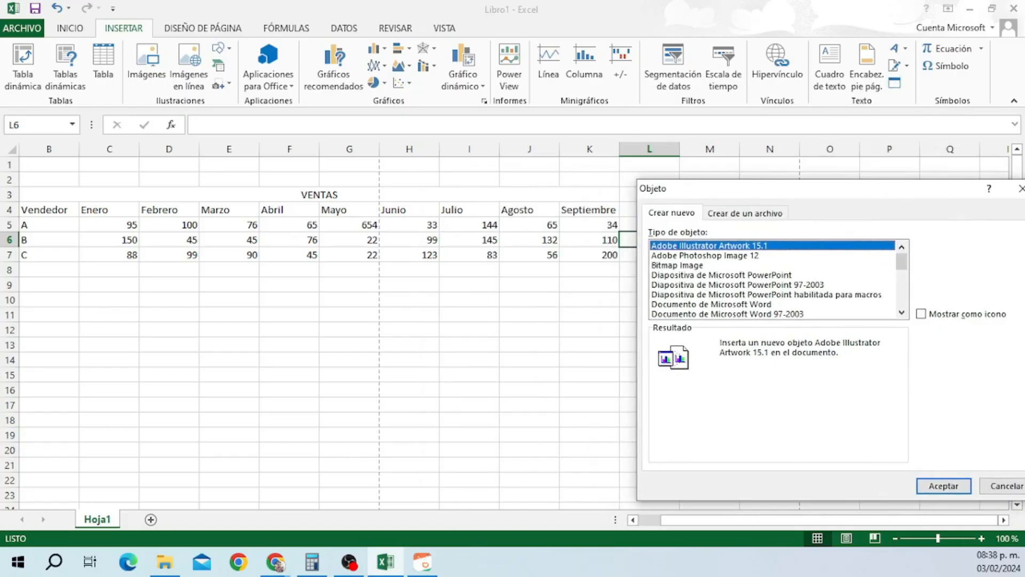
pyautogui.hotkey('alt', 'Tab')
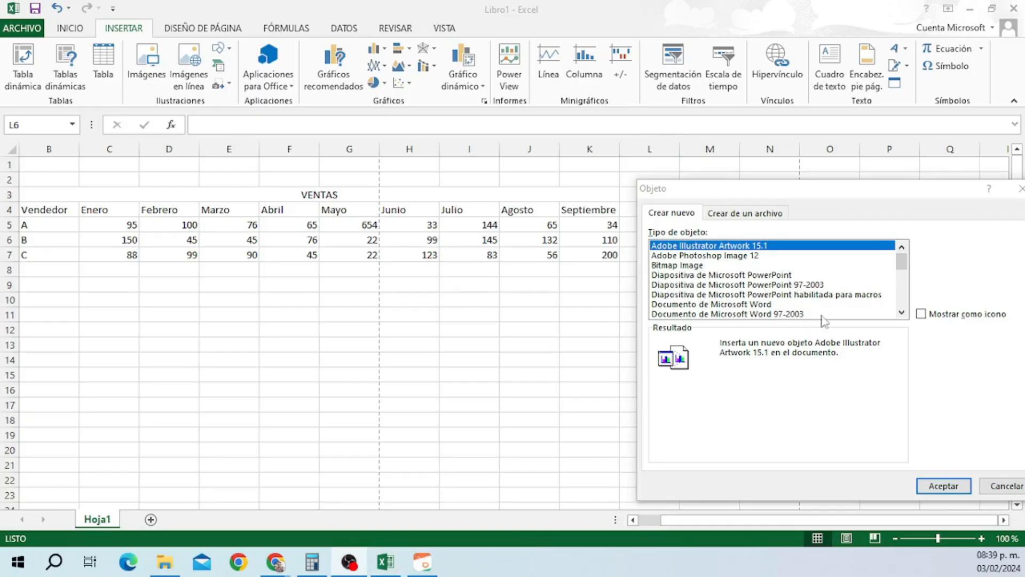
pyautogui.click(1005, 486)
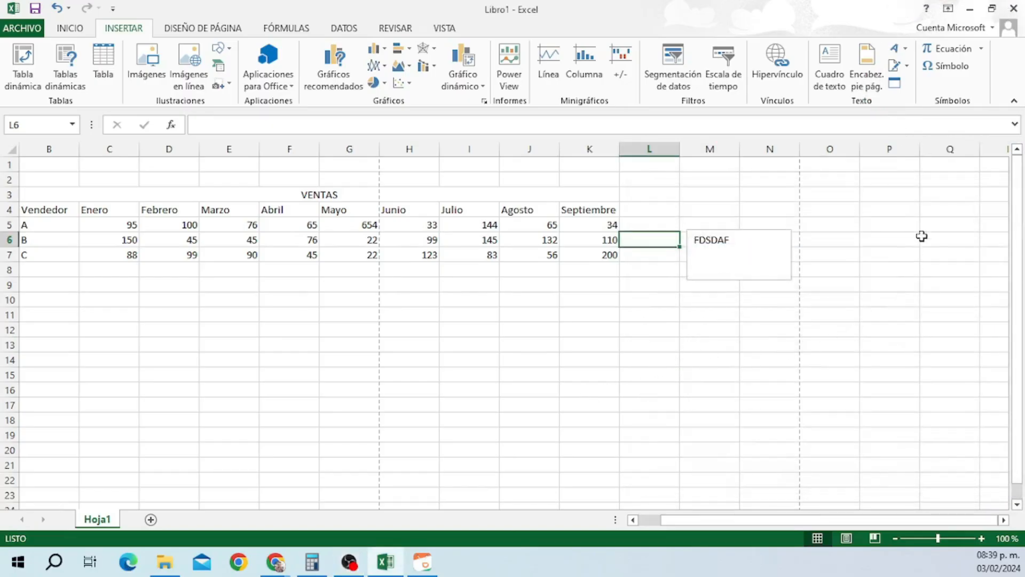
# Insert an equation box on the sheet and look over its drawing format options.
pyautogui.click(964, 53)
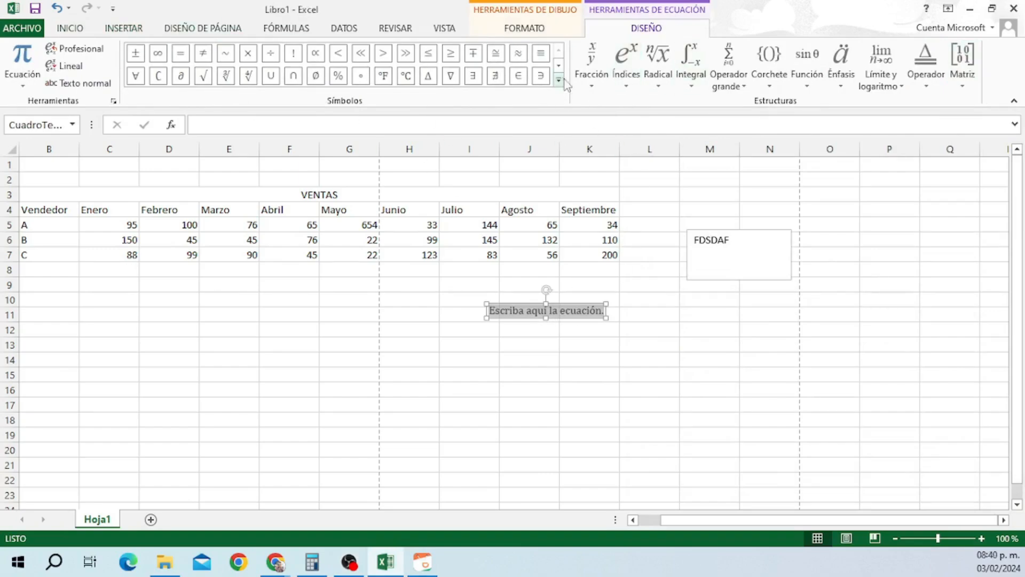
pyautogui.click(526, 29)
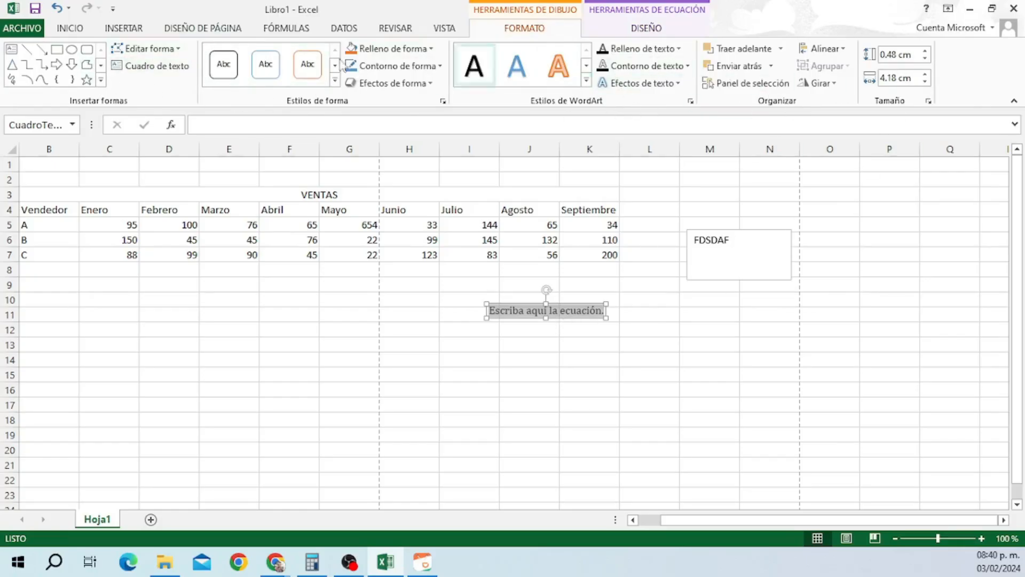
pyautogui.click(124, 28)
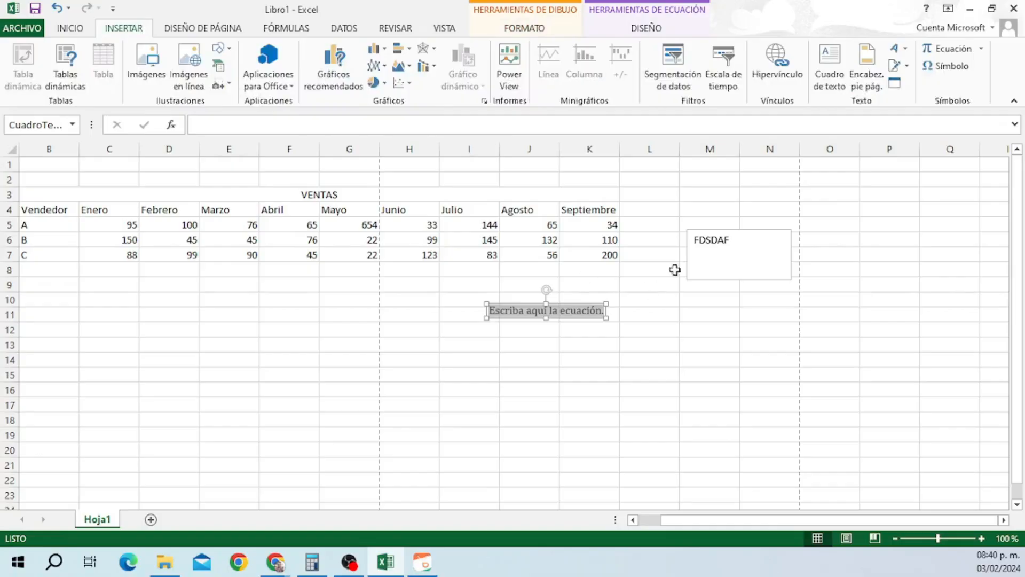
# Put the © symbol into the equation from the Símbolo dialog, then close the dialog.
pyautogui.click(948, 66)
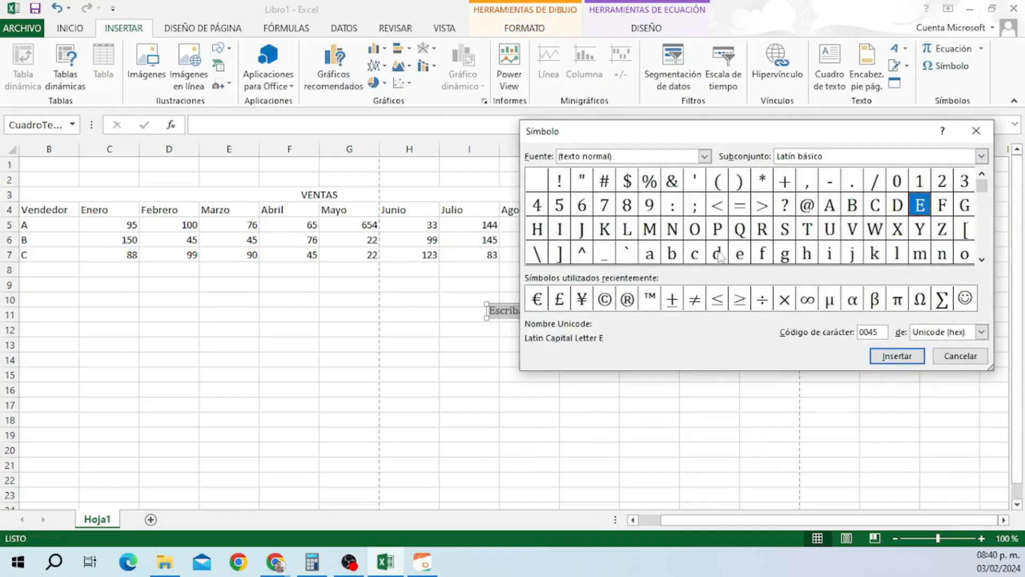
pyautogui.click(643, 214)
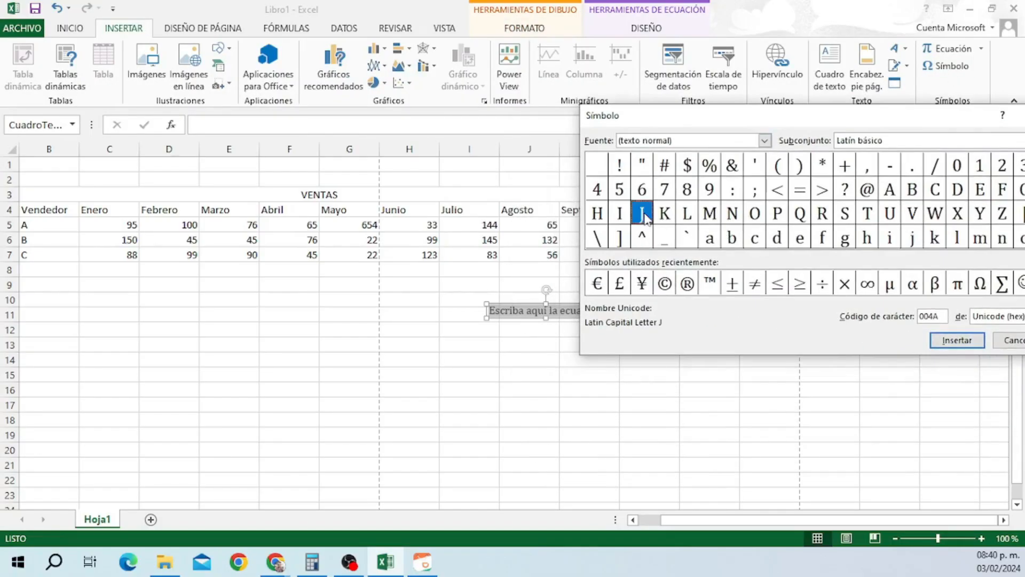
pyautogui.click(703, 215)
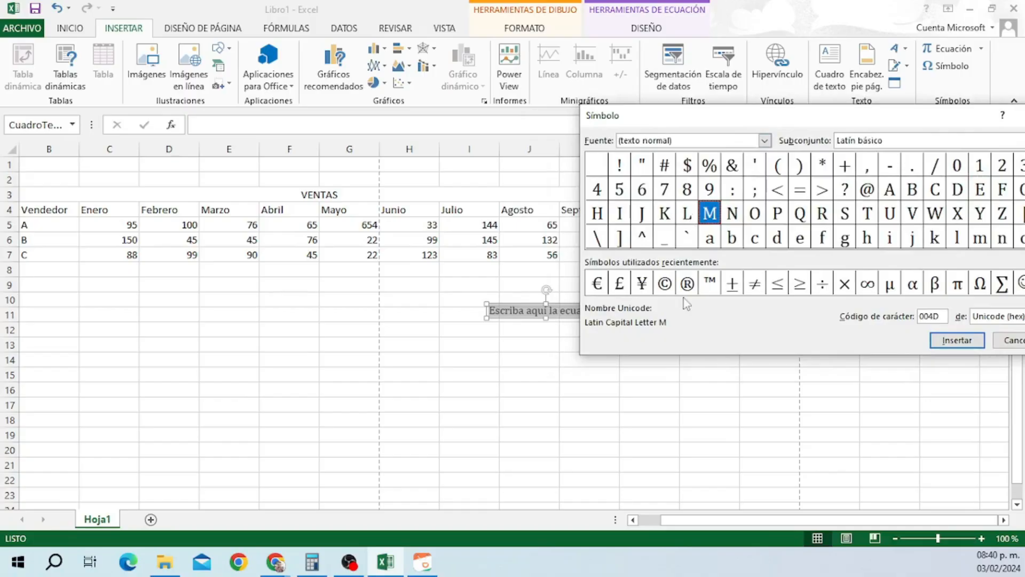
pyautogui.doubleClick(665, 283)
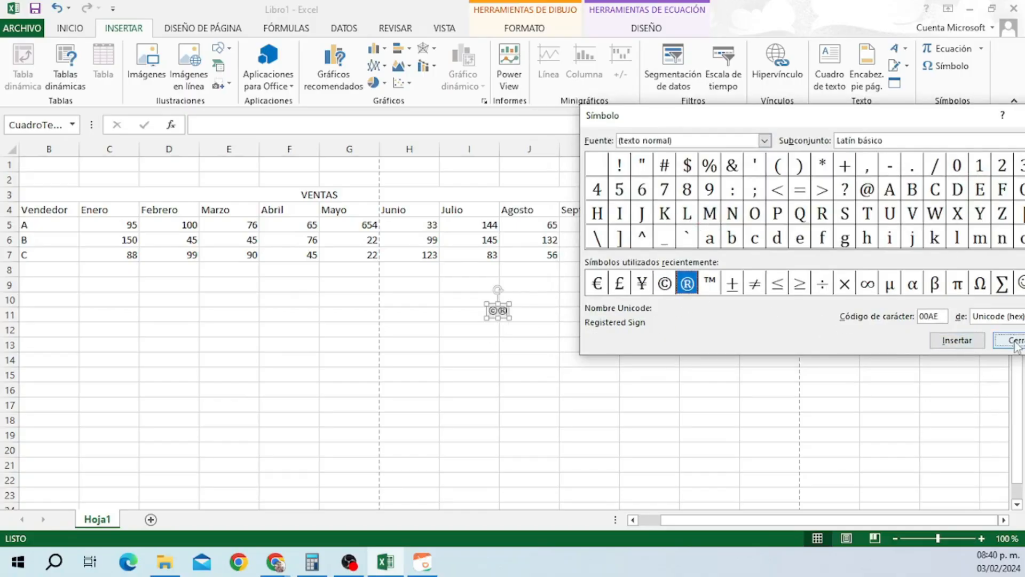
pyautogui.press('Escape')
pyautogui.click(54, 9)
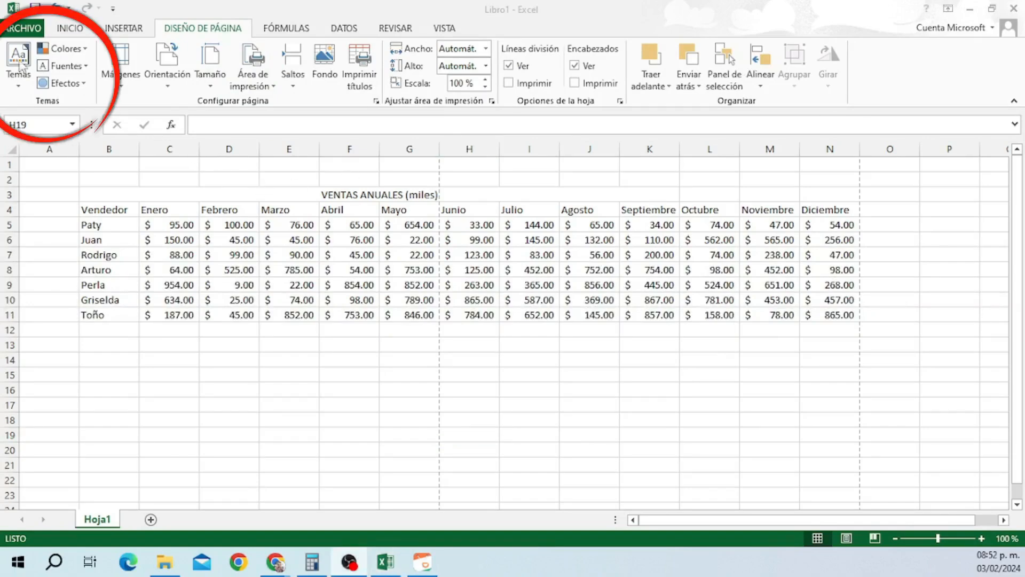
# Select the whole sales table B4:N11 and add a clustered column chart.
pyautogui.moveTo(116, 212); pyautogui.dragTo(836, 311)
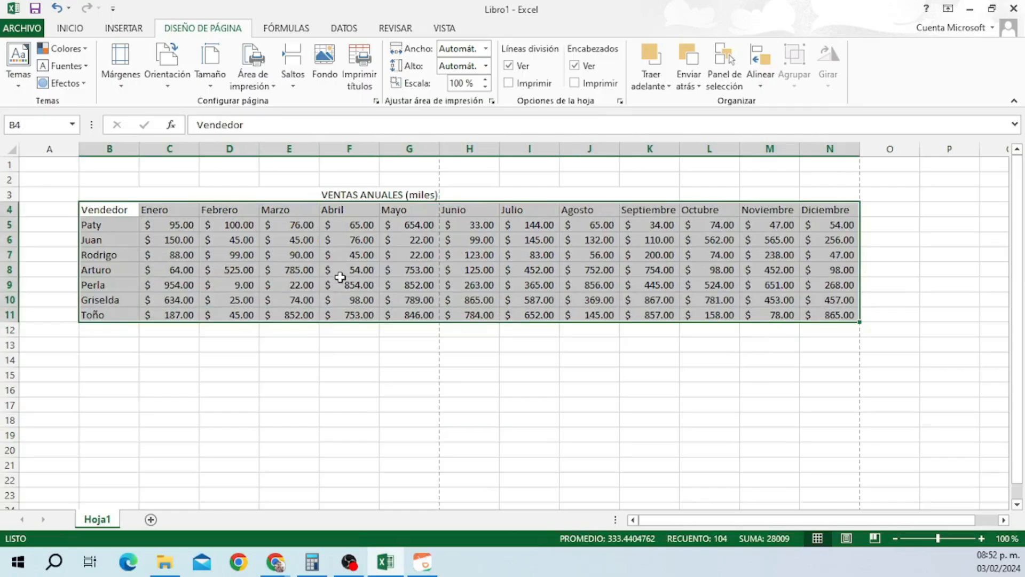
pyautogui.click(140, 33)
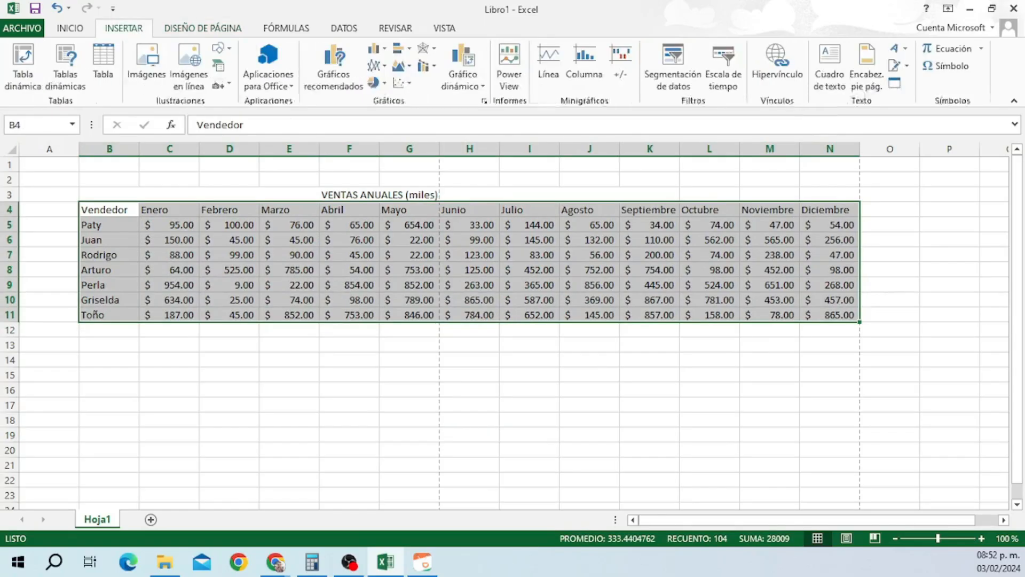
pyautogui.click(377, 49)
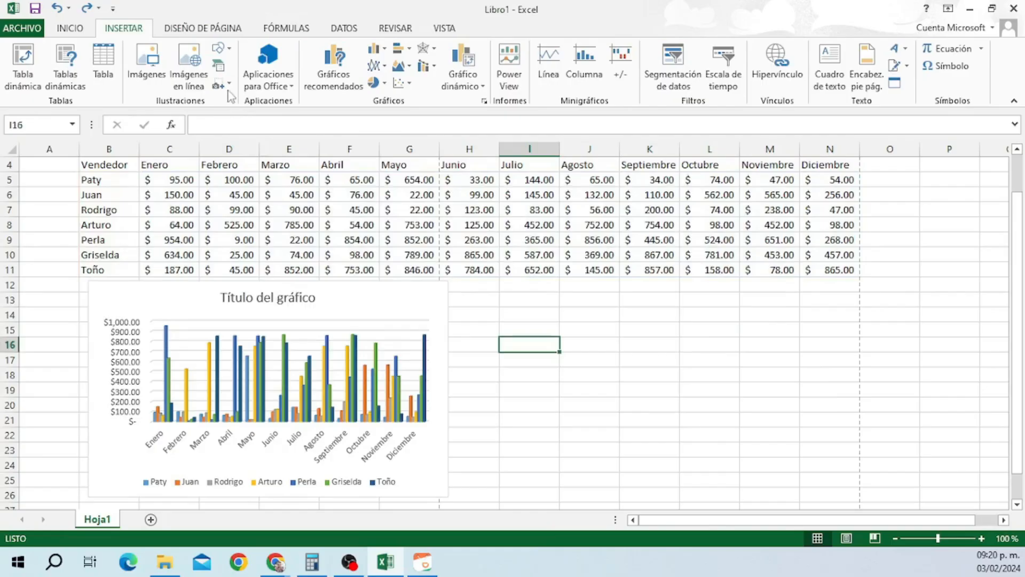
# Insert a two-block arrow-style Lista SmartArt graphic, then deselect it.
pyautogui.click(218, 66)
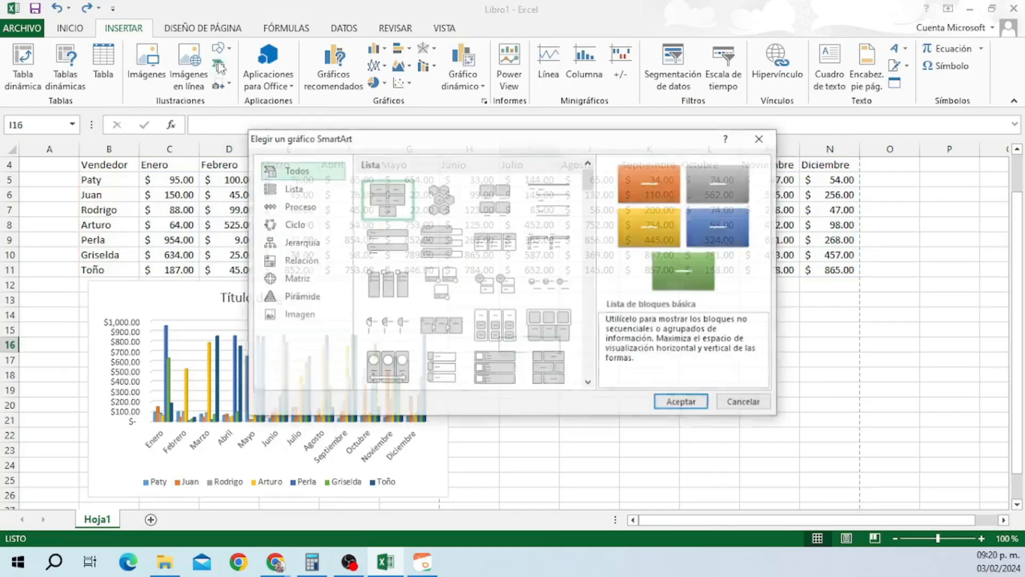
pyautogui.click(292, 188)
pyautogui.scroll(-3, 441, 320)
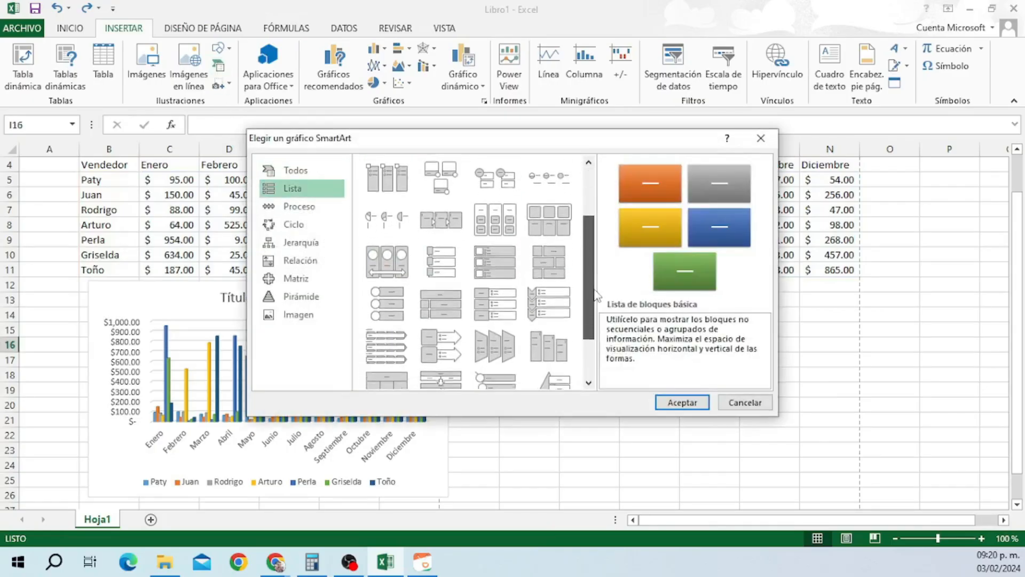
pyautogui.click(456, 355)
pyautogui.click(682, 403)
pyautogui.click(788, 327)
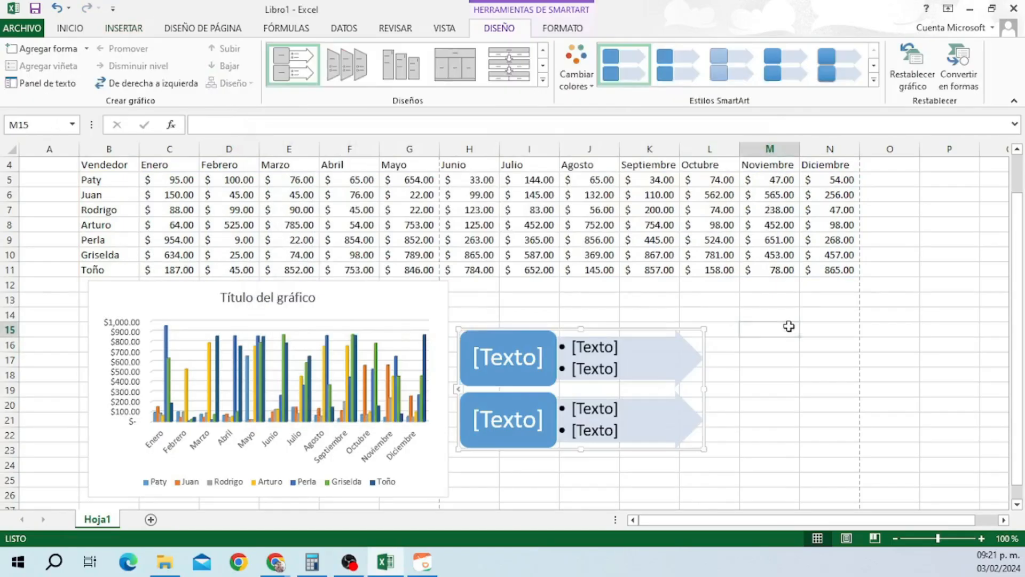
# Browse the Temas, Colores and Fuentes galleries without changing them, leaving Efectos open.
pyautogui.click(186, 30)
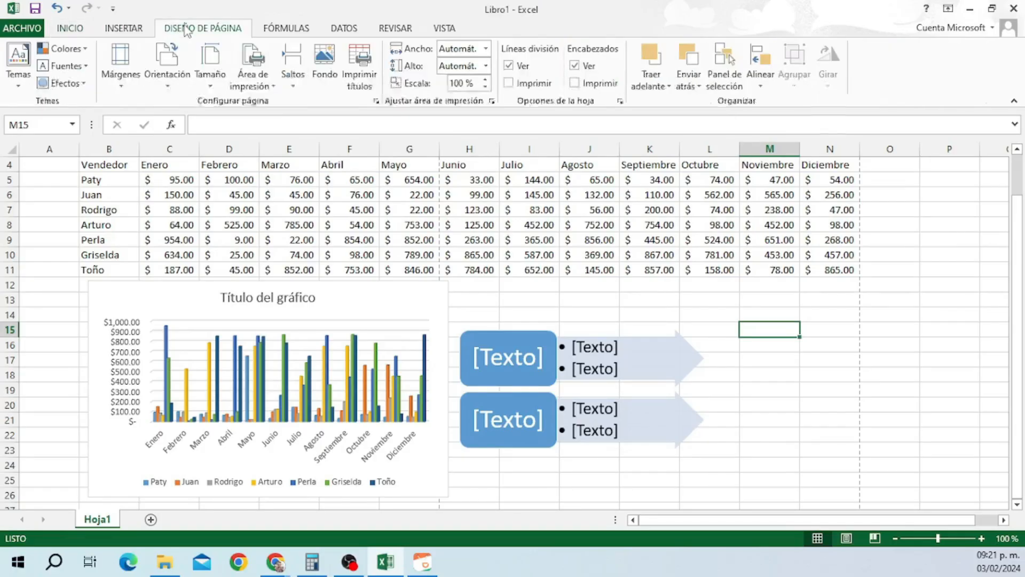
pyautogui.click(19, 72)
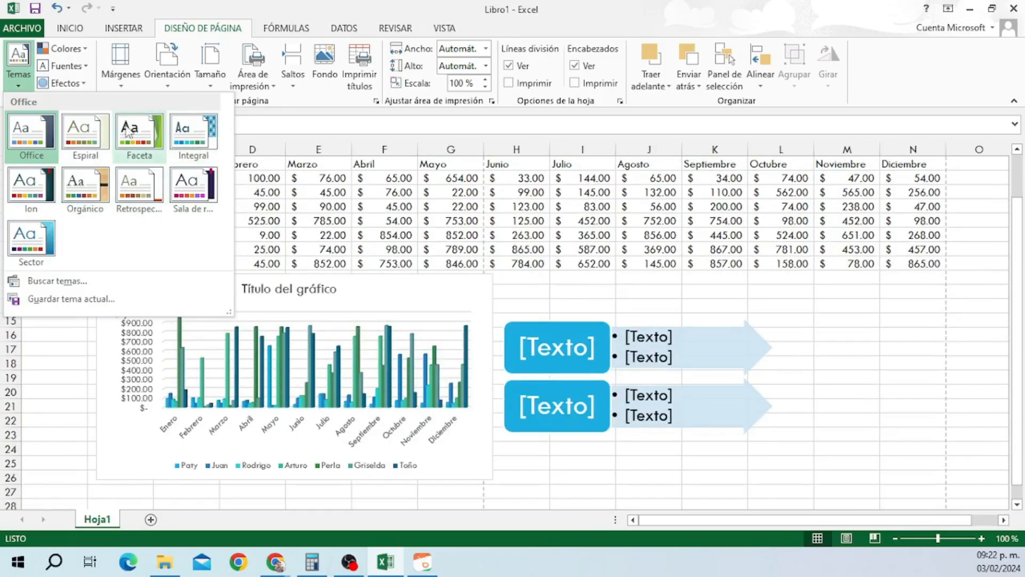
pyautogui.click(18, 61)
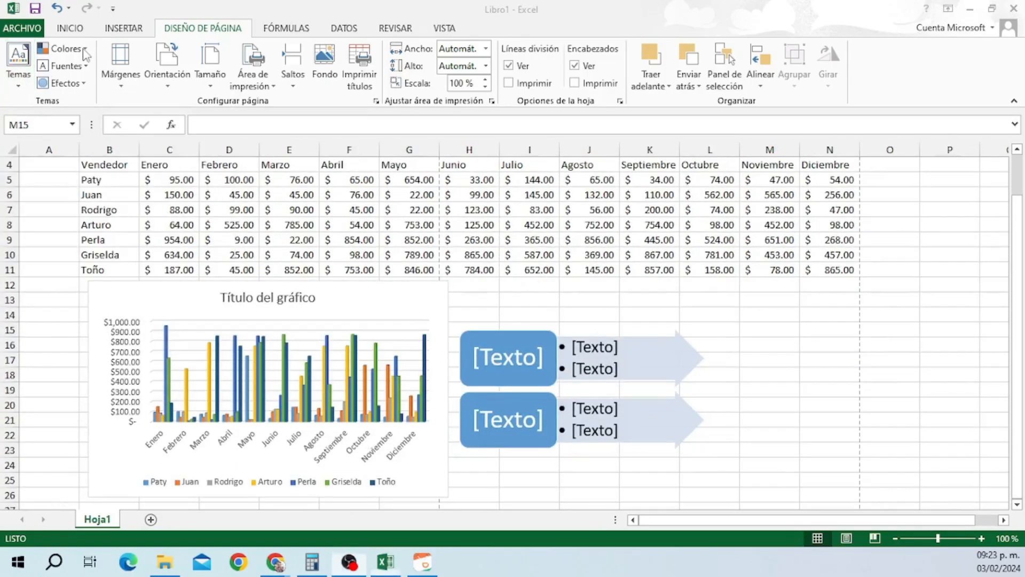
pyautogui.click(85, 51)
pyautogui.click(85, 49)
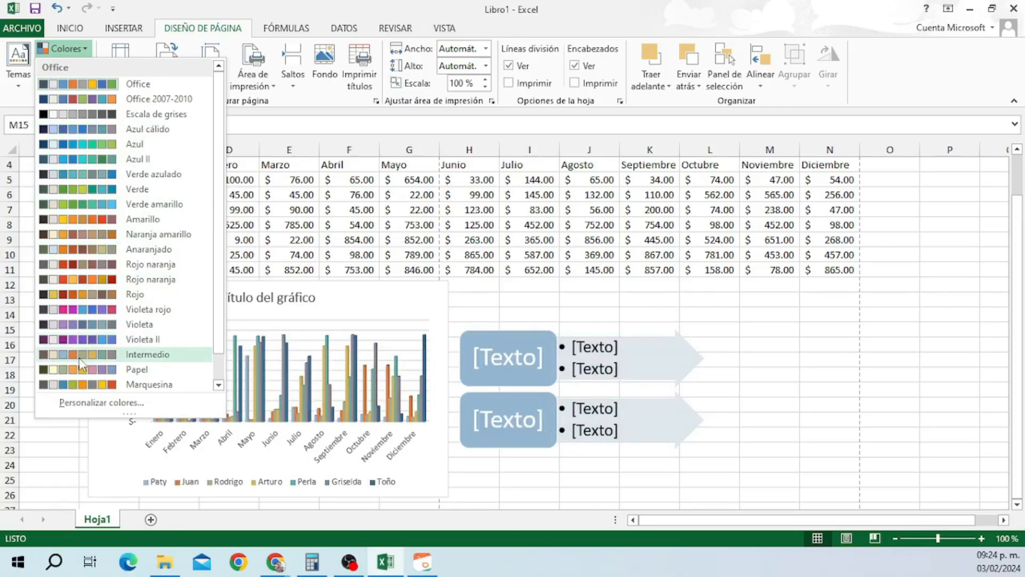
pyautogui.click(74, 54)
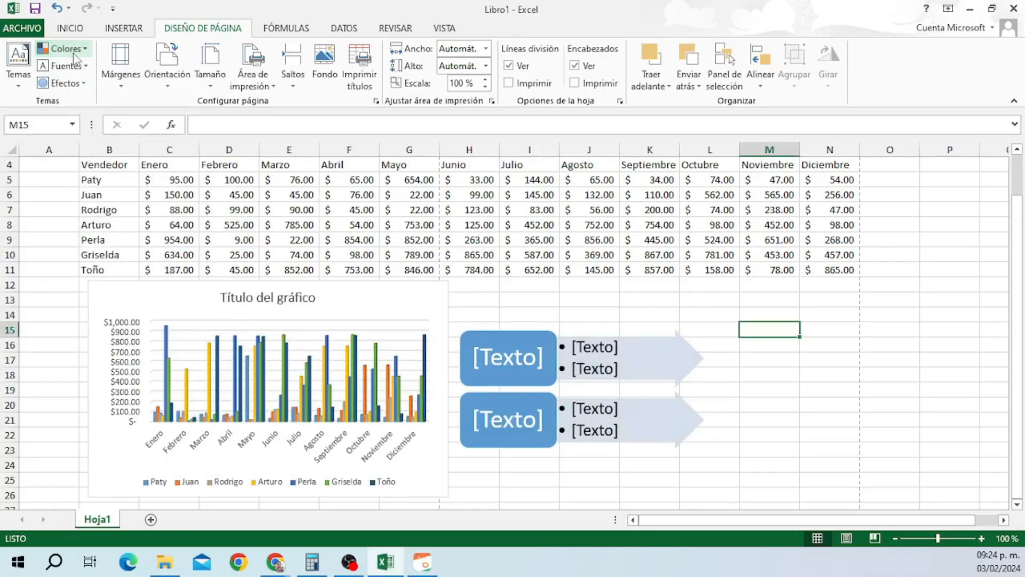
pyautogui.click(78, 66)
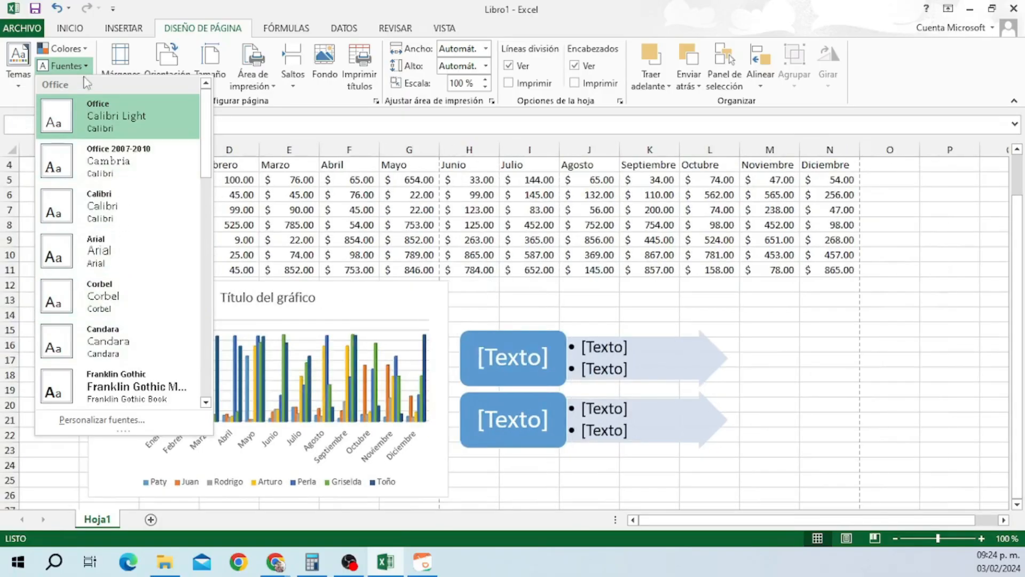
pyautogui.click(63, 66)
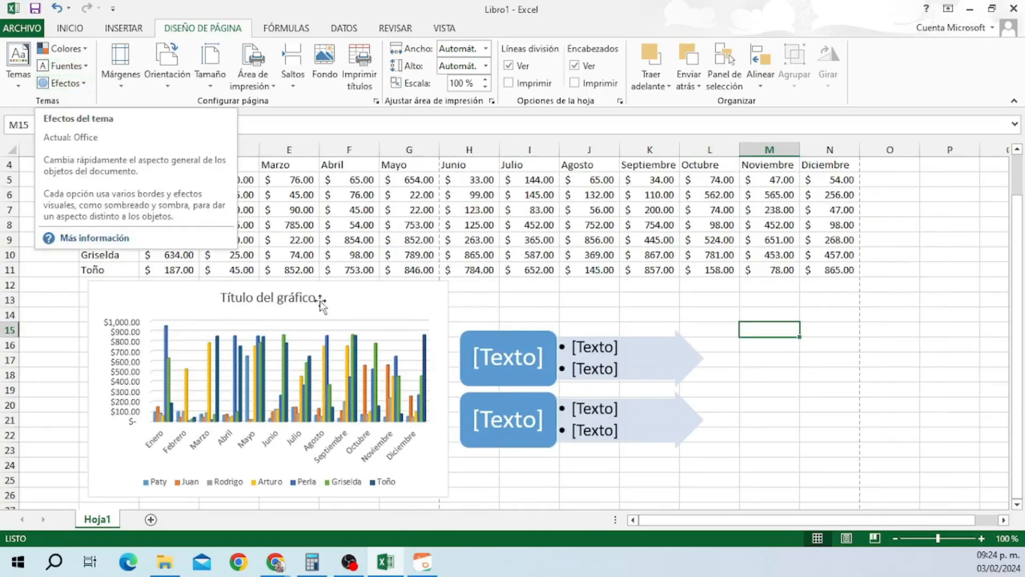
pyautogui.click(60, 83)
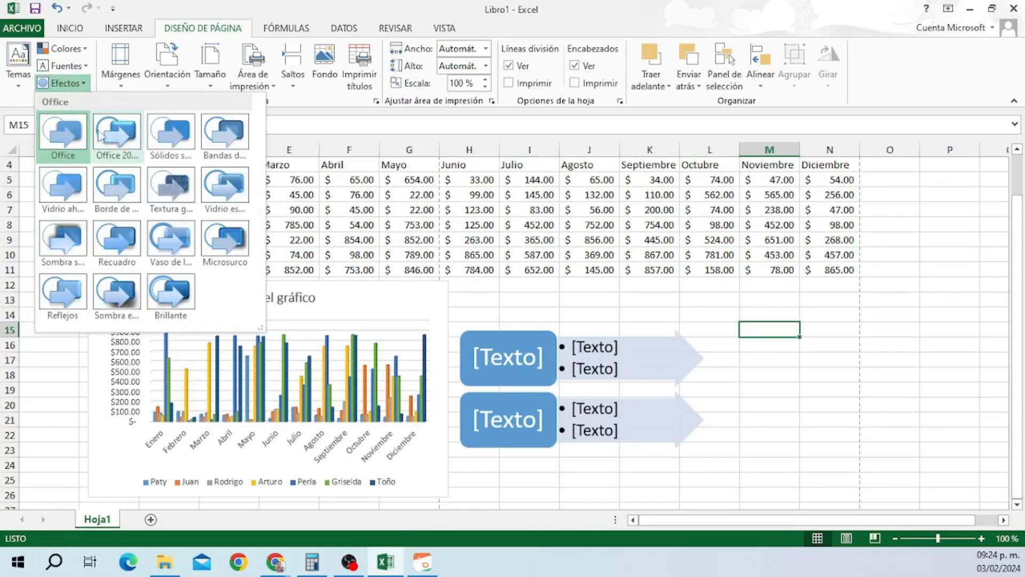
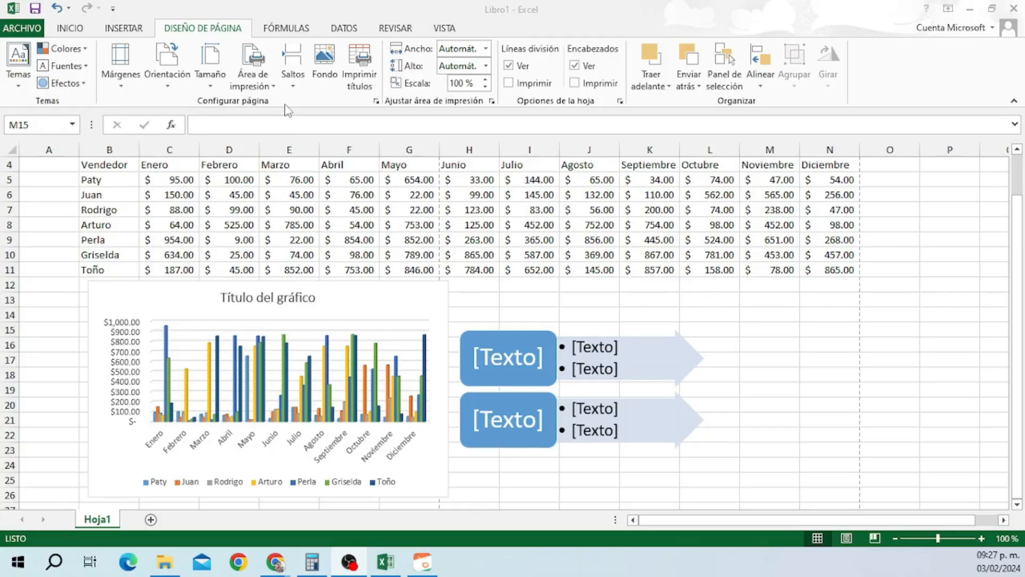
# Browse the Márgenes, Orientación and Tamaño presets, keeping Carta, then select A4:N26.
pyautogui.click(123, 77)
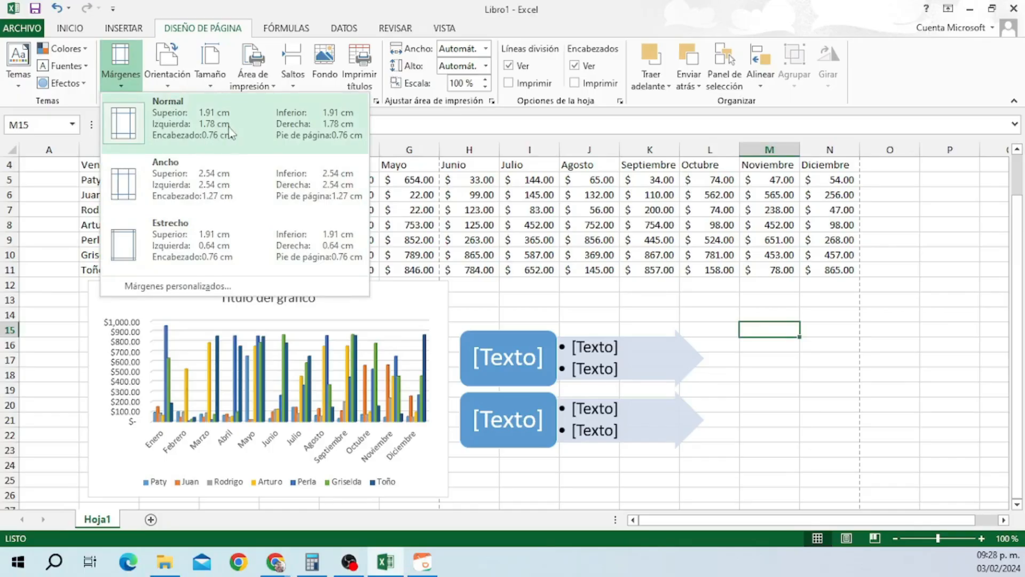
pyautogui.click(165, 67)
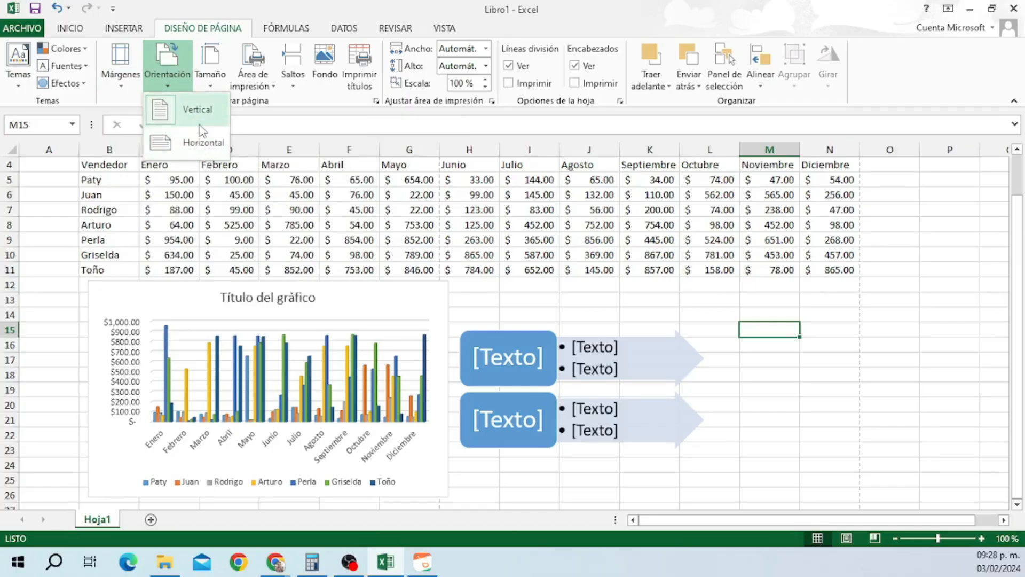
pyautogui.click(213, 78)
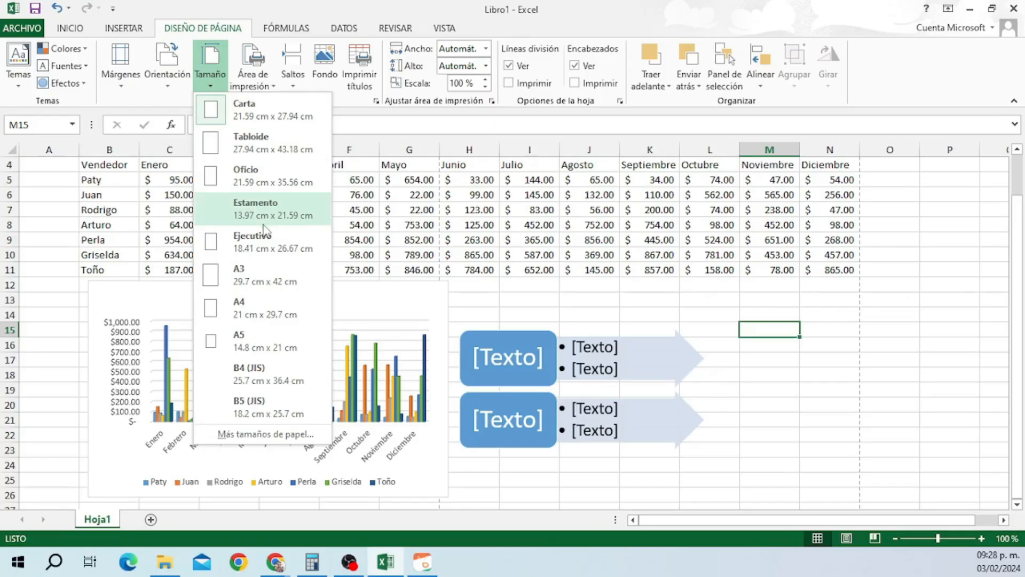
pyautogui.click(285, 118)
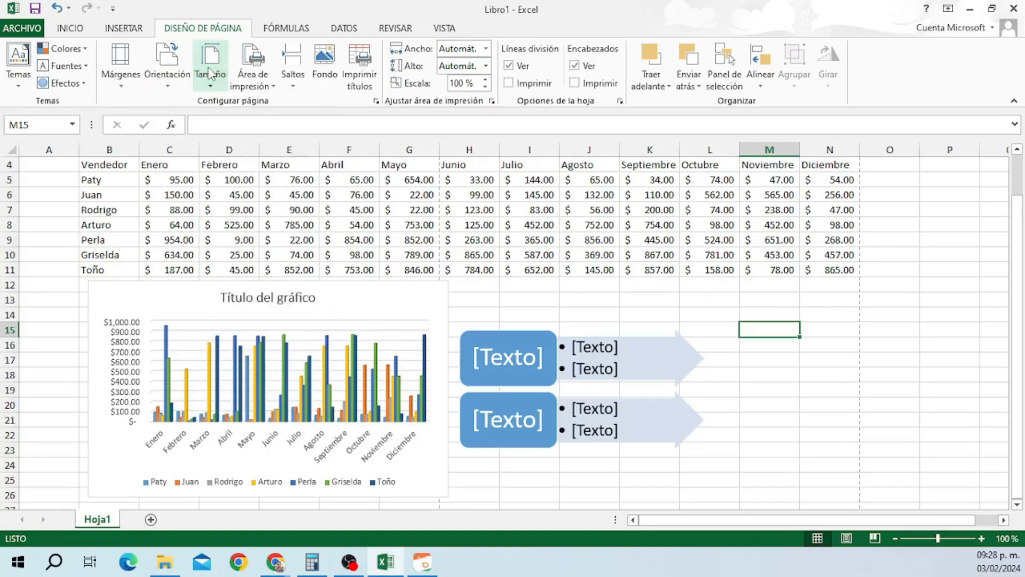
pyautogui.moveTo(48, 165); pyautogui.dragTo(836, 487)
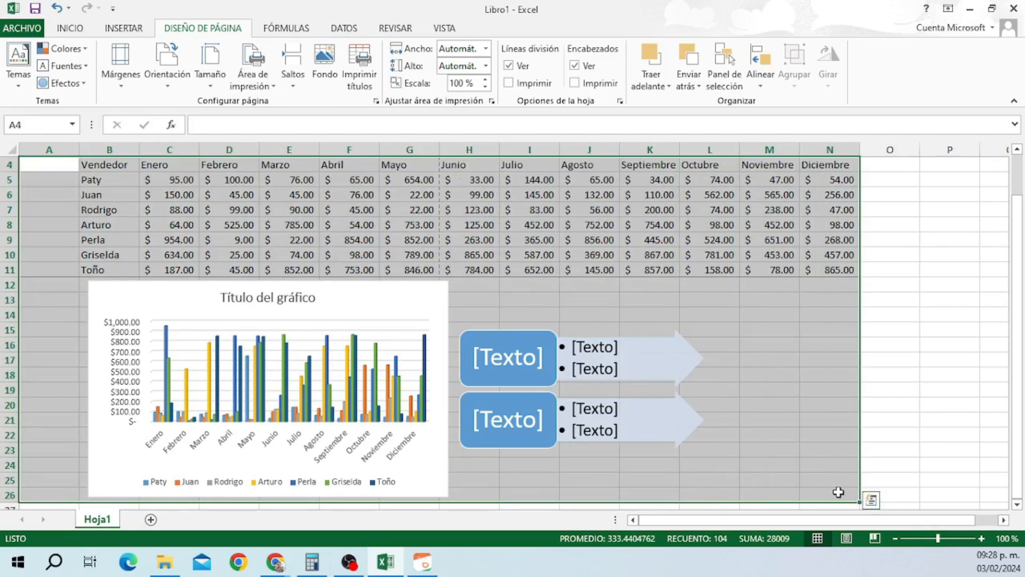
# Set A4:N26 as the print area and check it in the print preview.
pyautogui.click(266, 86)
pyautogui.click(272, 107)
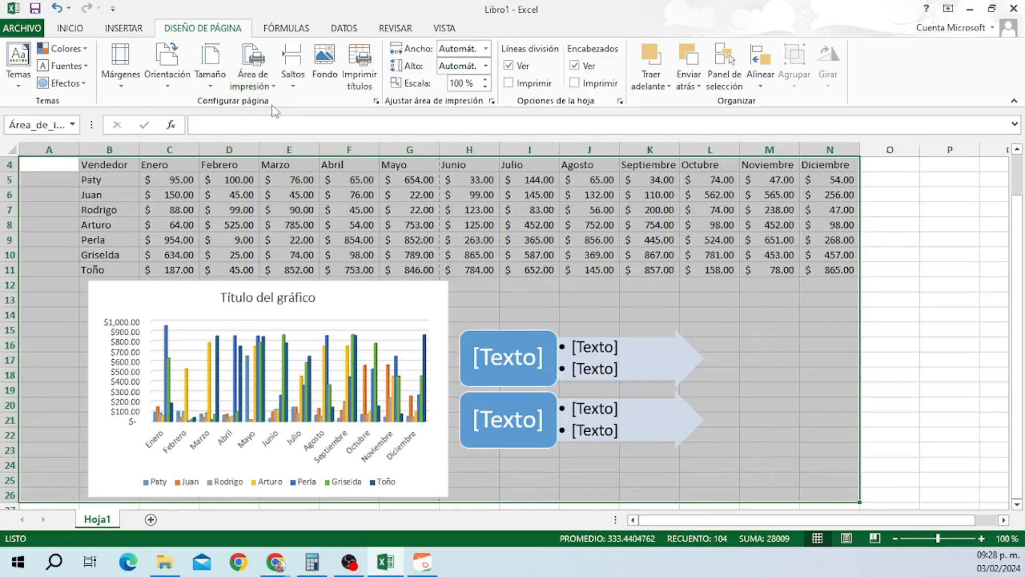
pyautogui.click(21, 28)
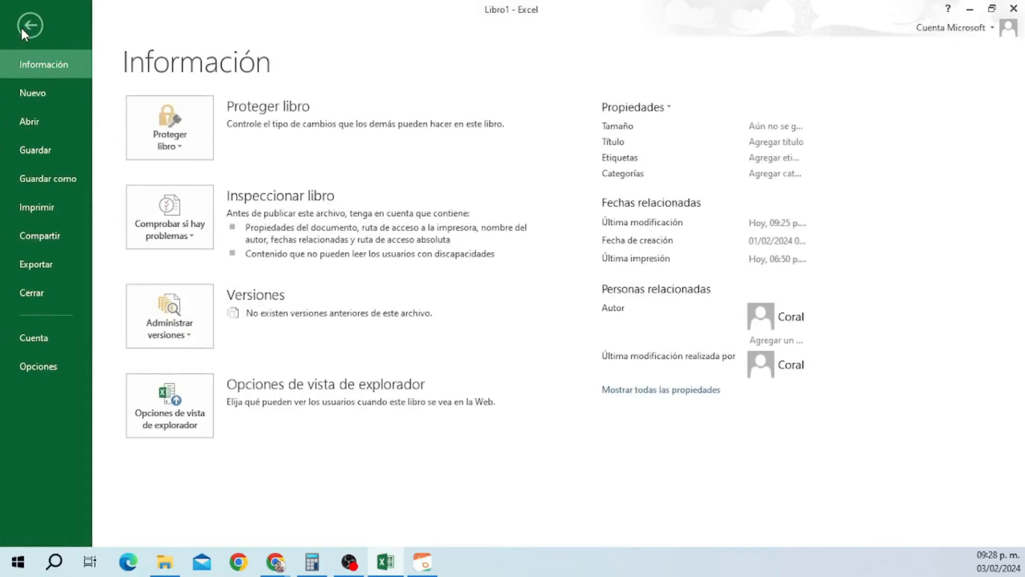
pyautogui.click(53, 207)
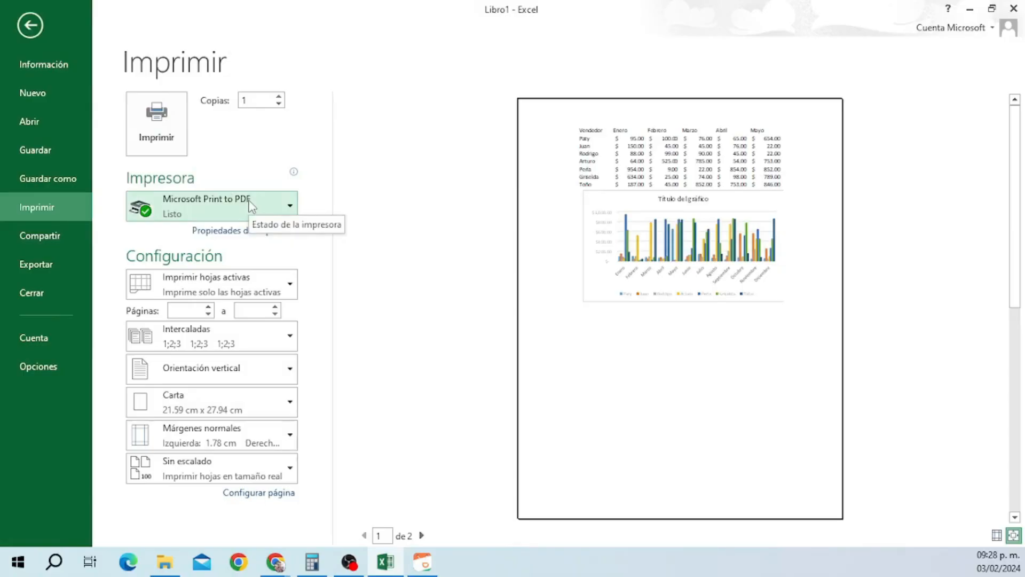
pyautogui.click(30, 26)
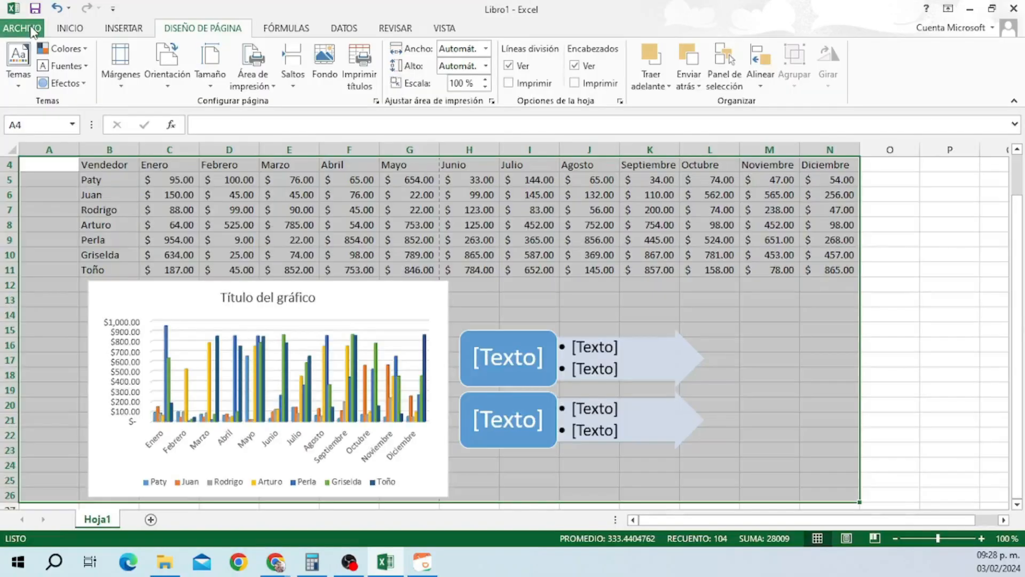
pyautogui.click(126, 165)
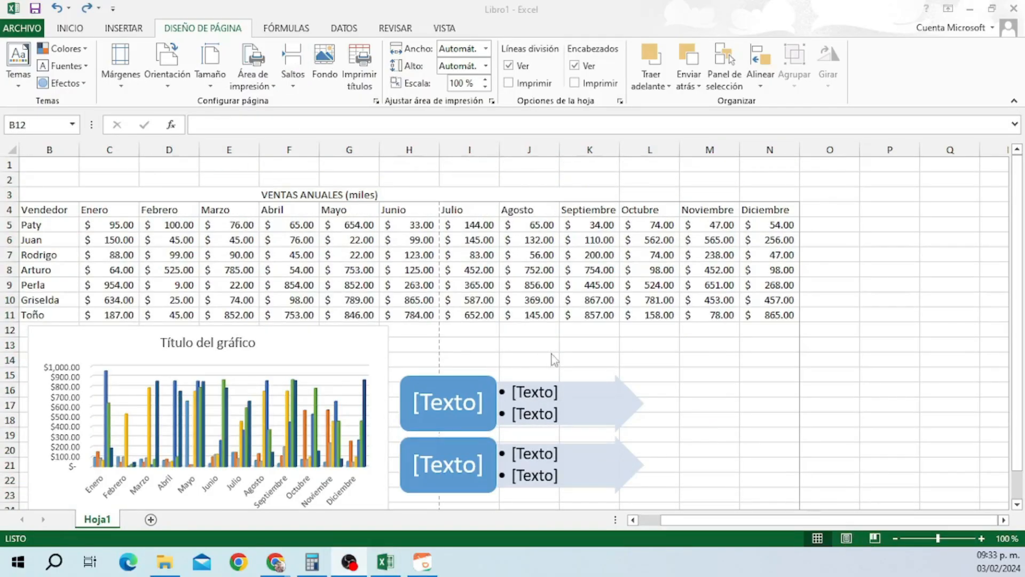
pyautogui.click(848, 539)
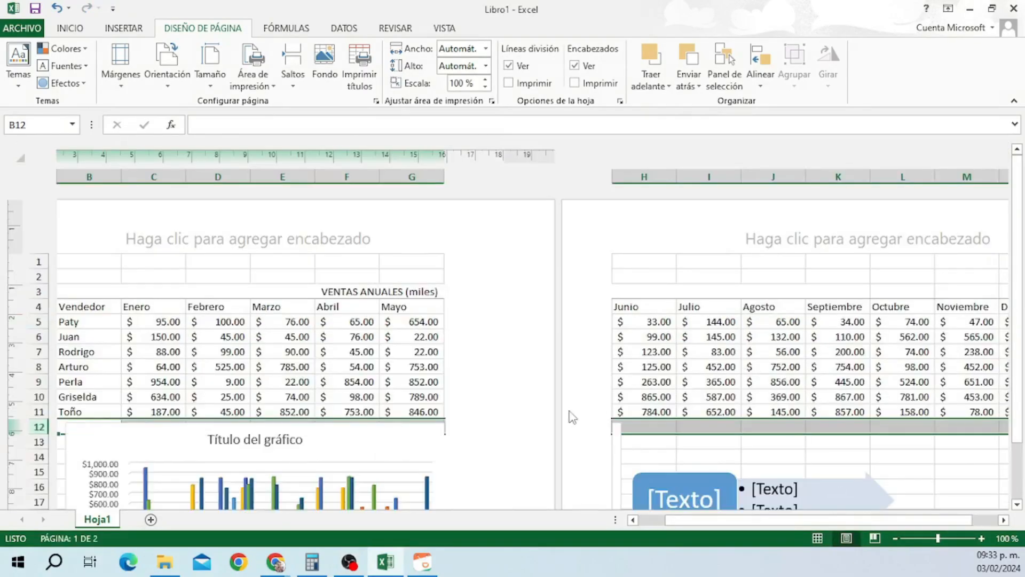
pyautogui.scroll(-3, 128, 334)
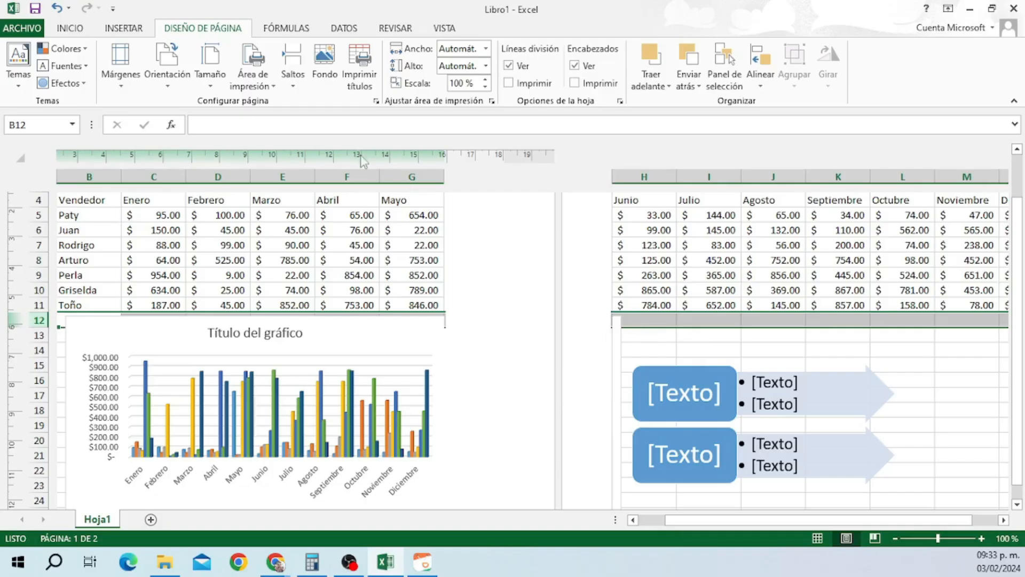
pyautogui.click(293, 70)
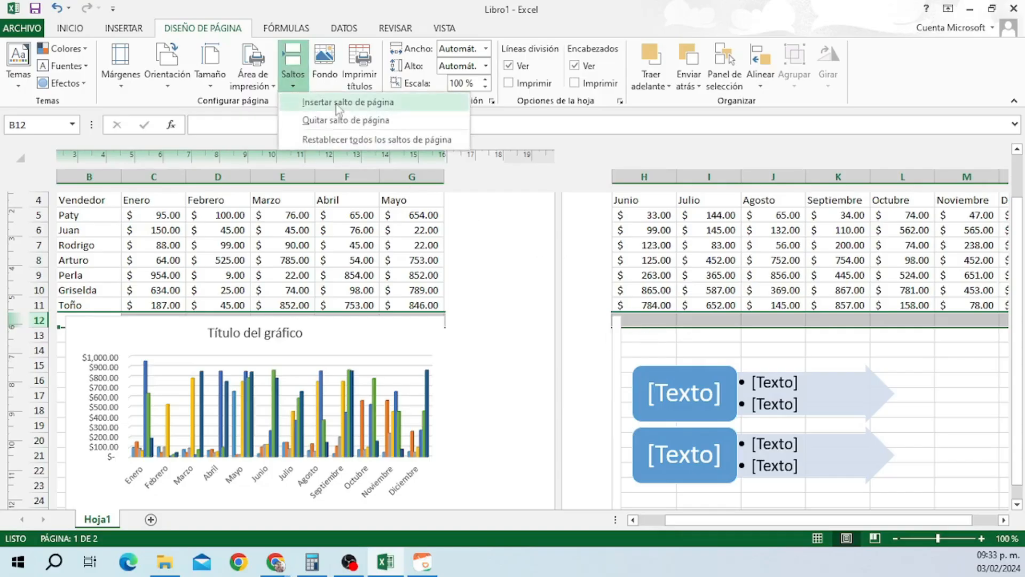
pyautogui.click(337, 103)
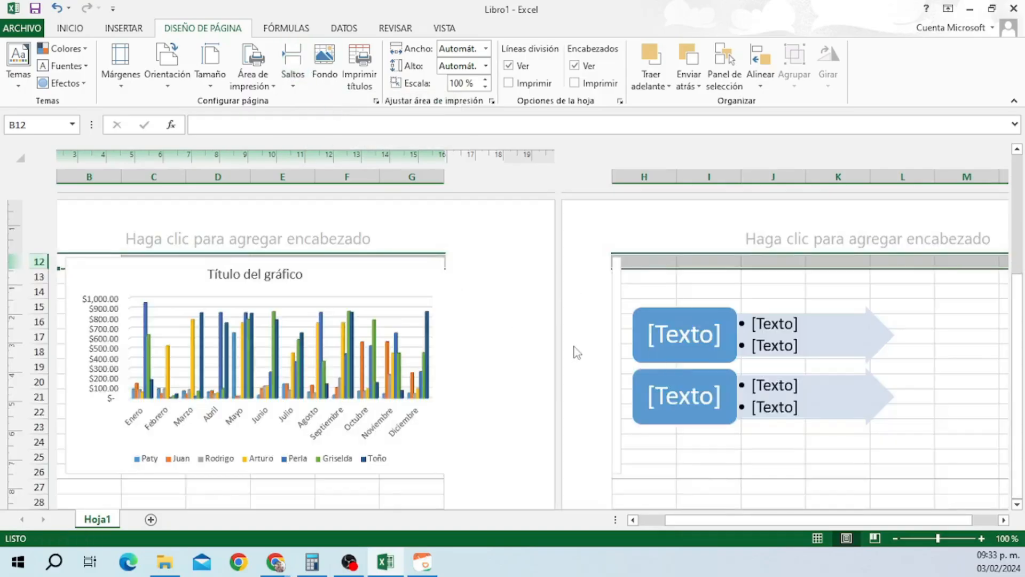
pyautogui.scroll(3, 577, 353)
pyautogui.moveTo(1024, 329); pyautogui.dragTo(1021, 229)
pyautogui.moveTo(1022, 275); pyautogui.dragTo(1024, 416)
pyautogui.click(292, 68)
pyautogui.click(339, 121)
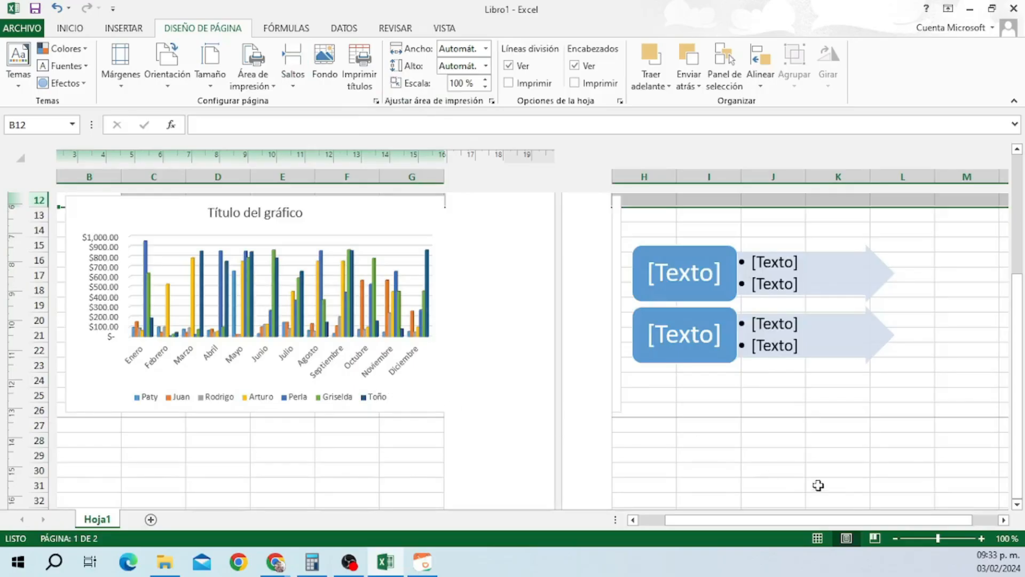
pyautogui.click(817, 538)
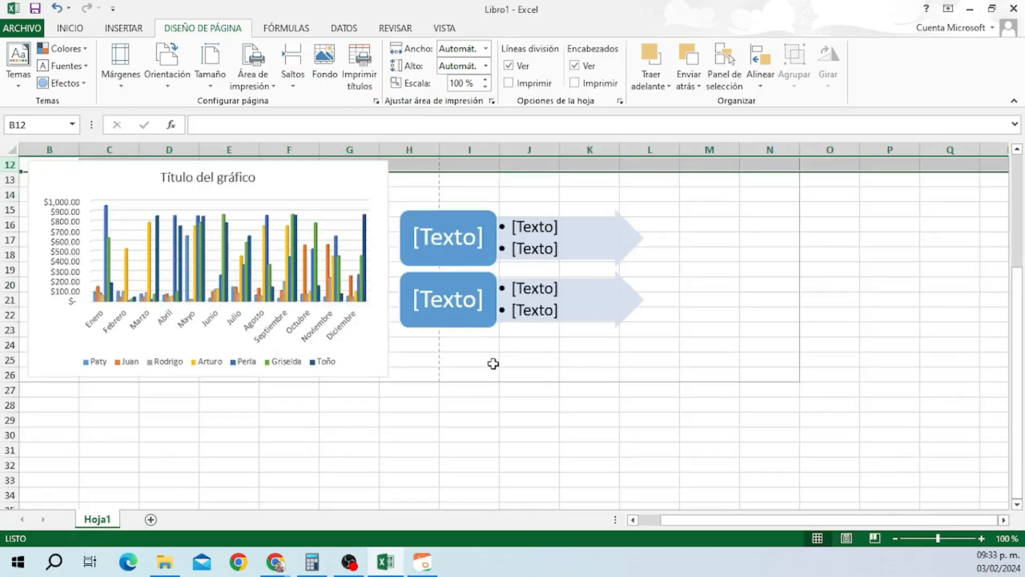
pyautogui.scroll(4, 492, 363)
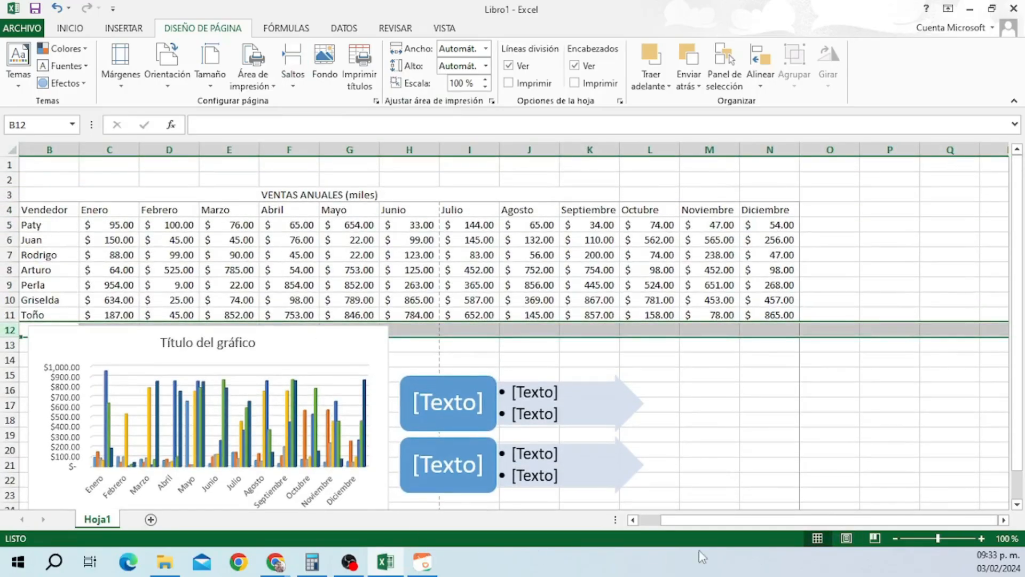
pyautogui.moveTo(665, 520); pyautogui.dragTo(646, 528)
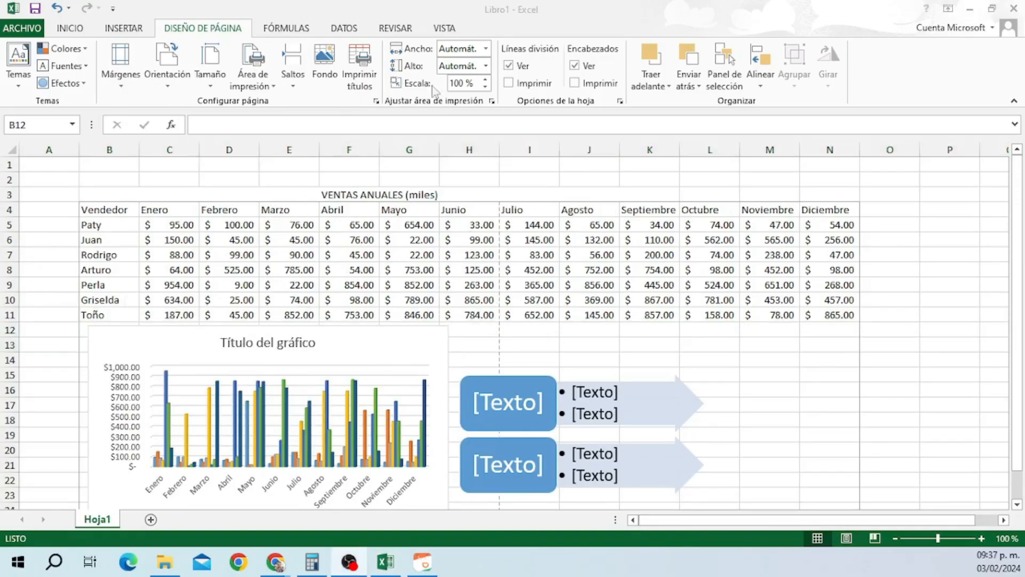
pyautogui.click(328, 77)
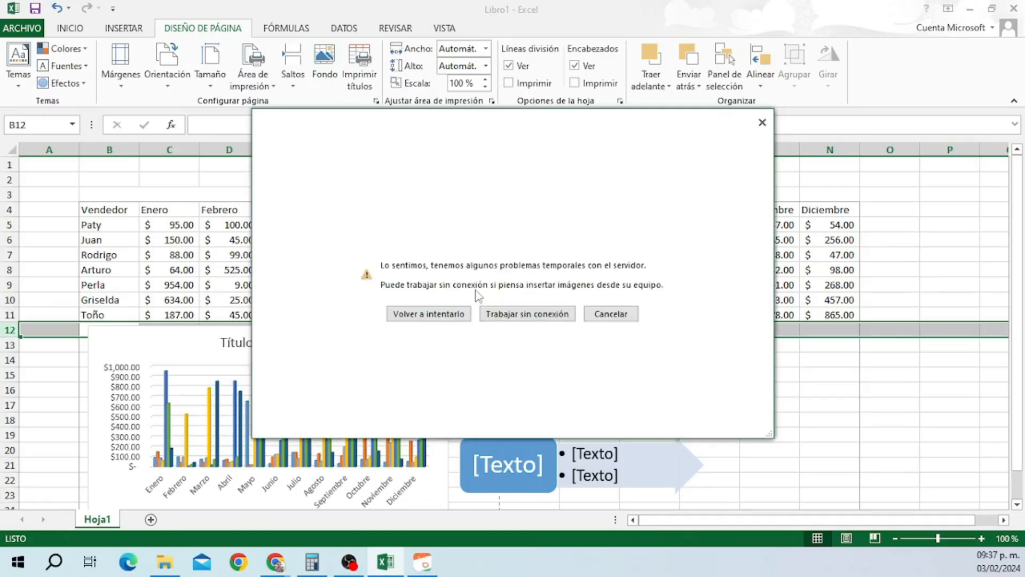
pyautogui.click(486, 315)
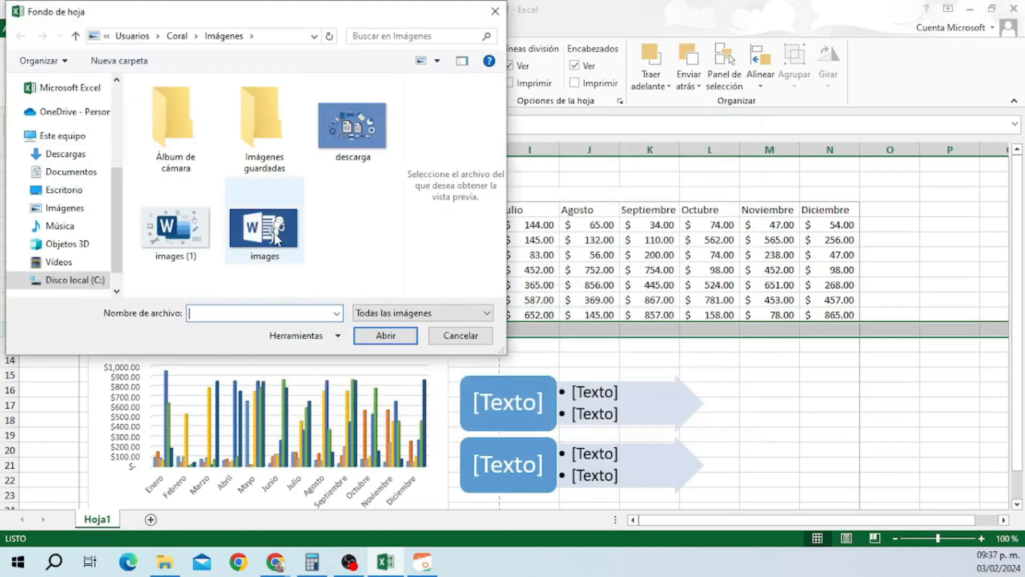
pyautogui.click(207, 234)
pyautogui.click(400, 334)
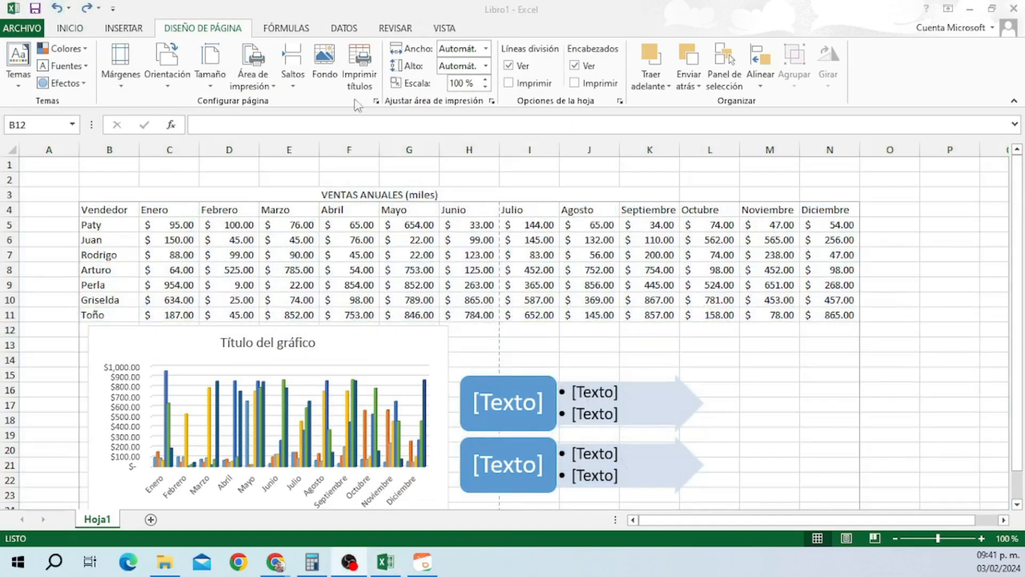
pyautogui.click(367, 60)
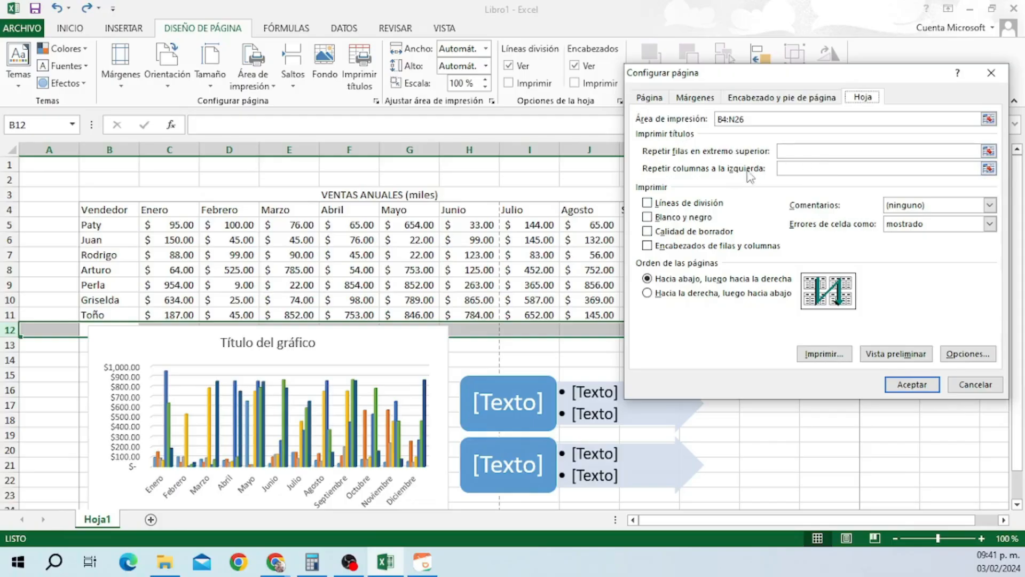
pyautogui.click(655, 99)
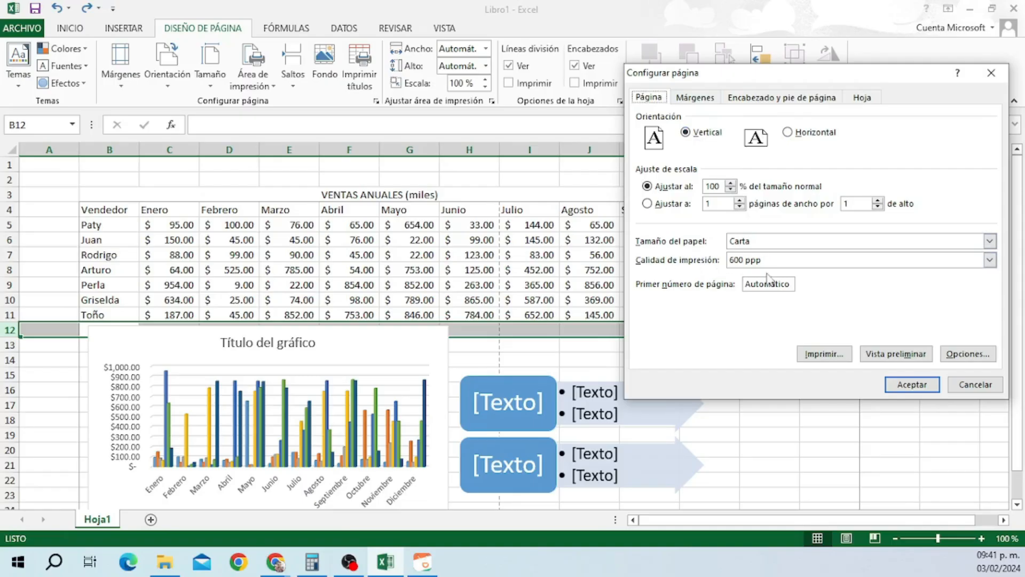
pyautogui.click(699, 99)
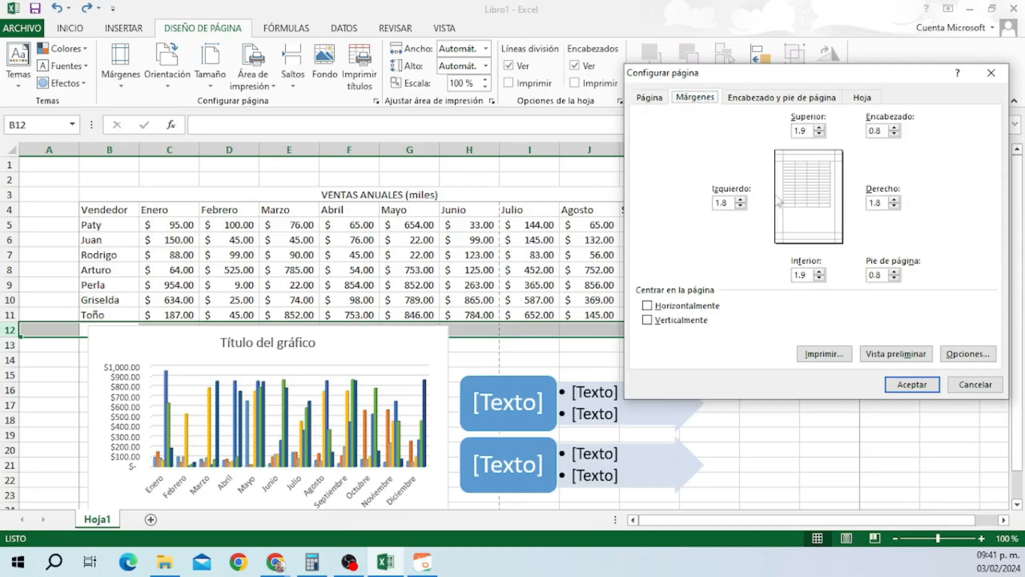
pyautogui.click(756, 99)
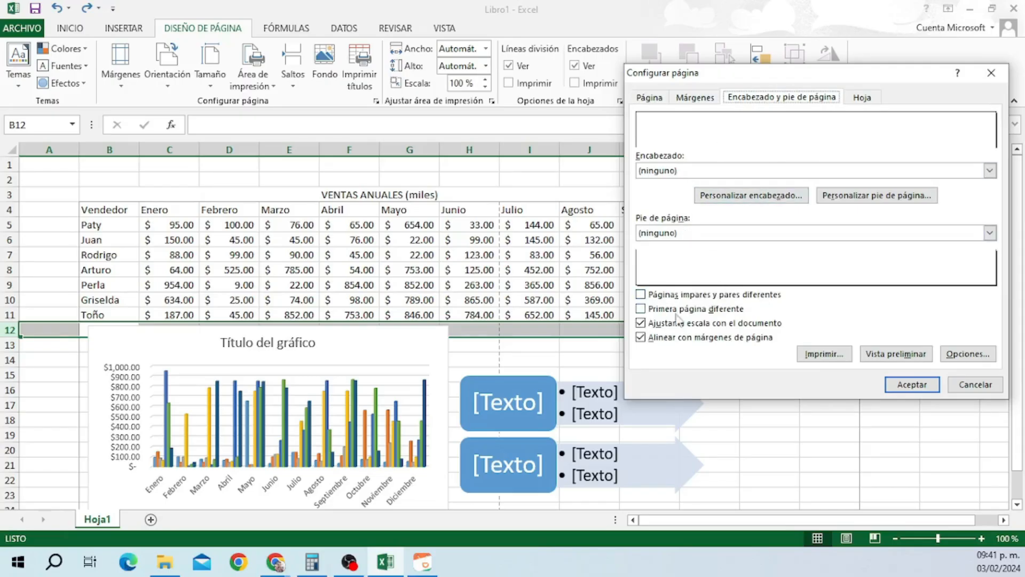
pyautogui.click(862, 97)
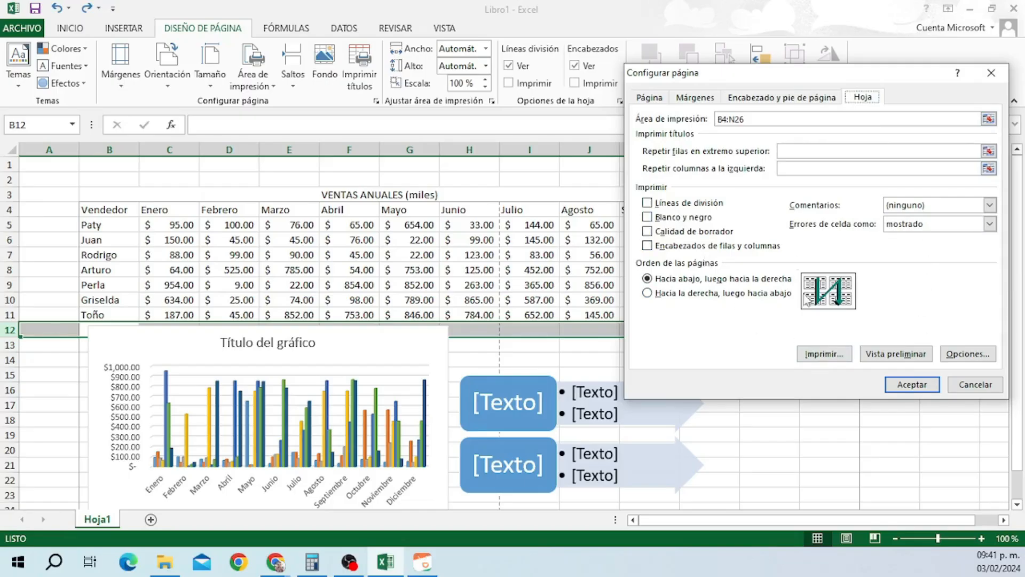
pyautogui.click(976, 390)
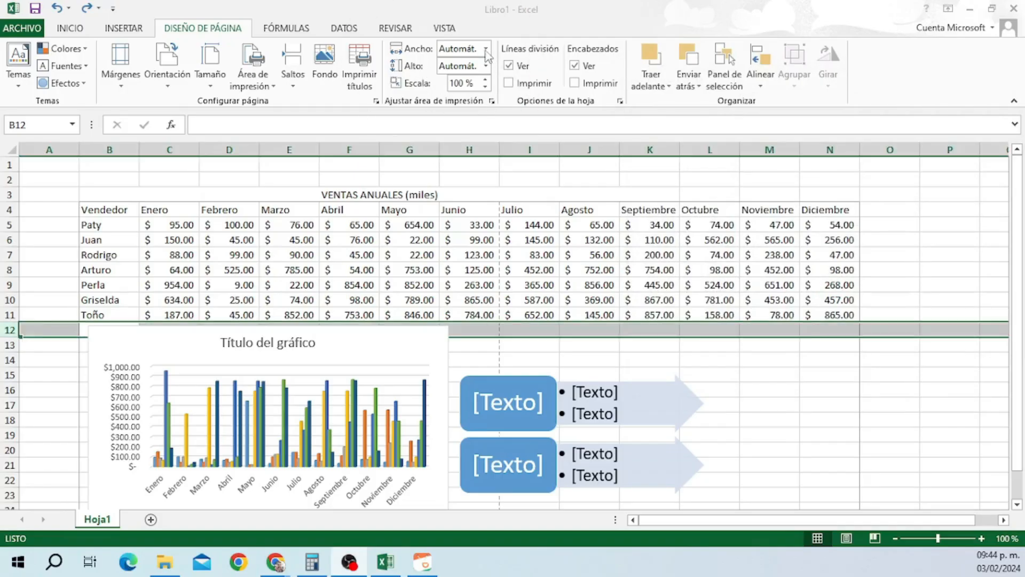
pyautogui.click(486, 49)
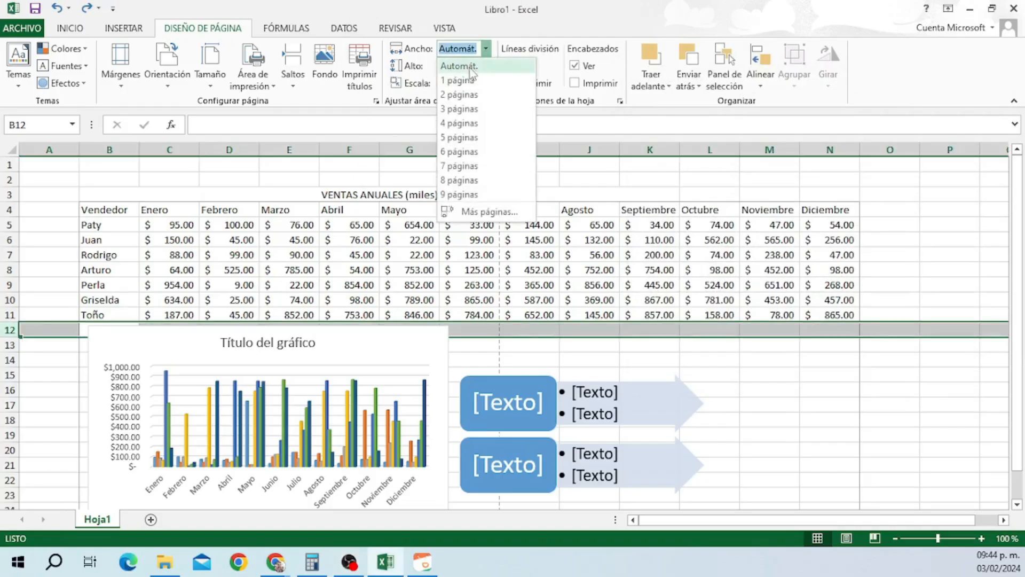
pyautogui.click(460, 80)
pyautogui.click(486, 66)
pyautogui.click(460, 97)
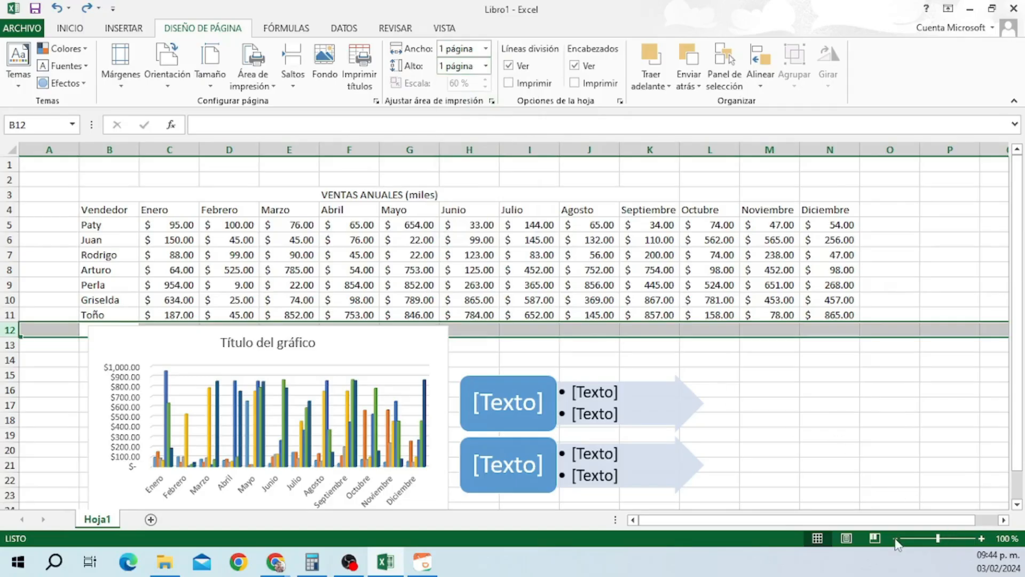
pyautogui.click(895, 539)
pyautogui.click(895, 539)
pyautogui.click(895, 539)
pyautogui.click(895, 538)
pyautogui.click(895, 539)
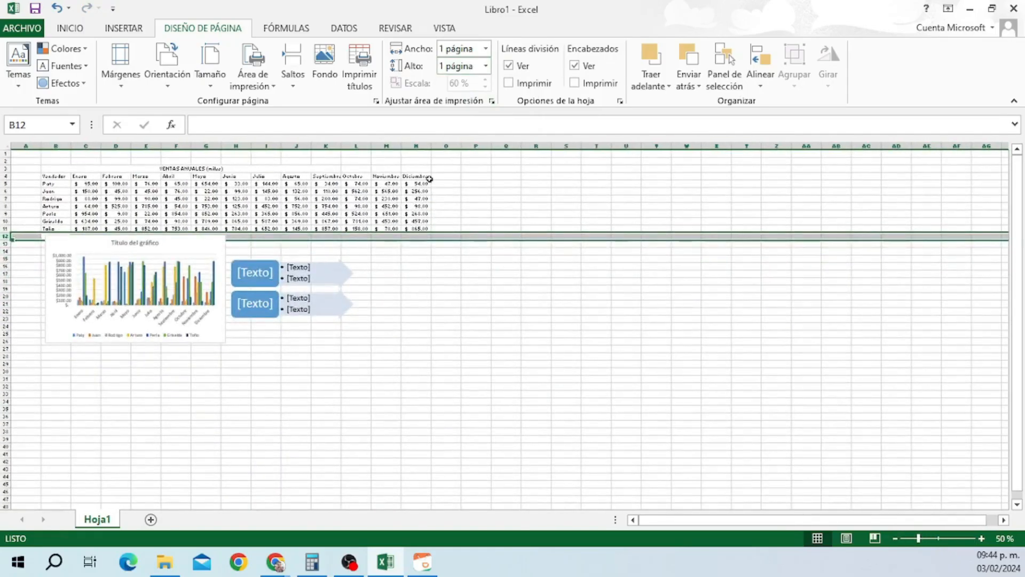
pyautogui.click(22, 28)
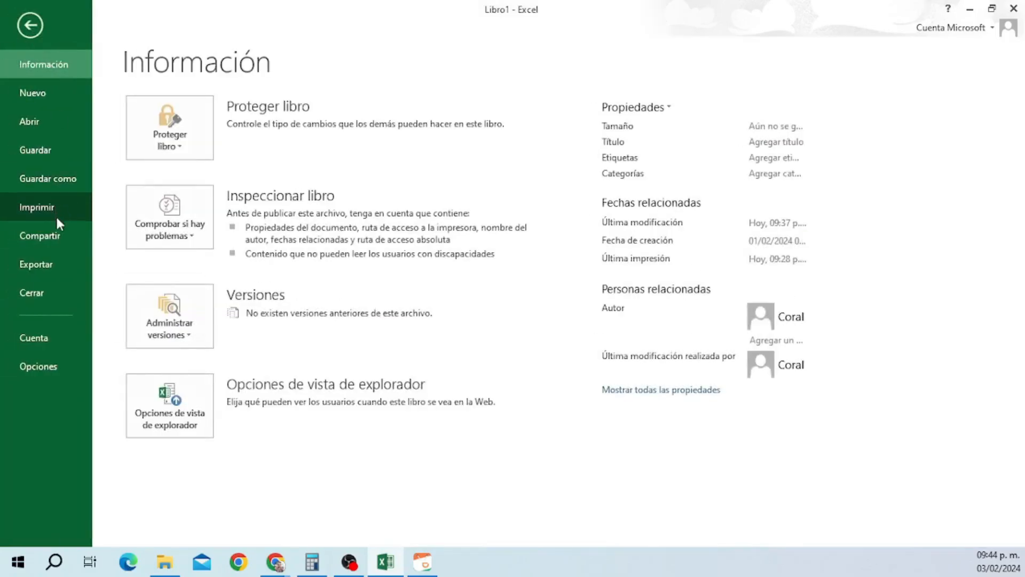
pyautogui.click(36, 207)
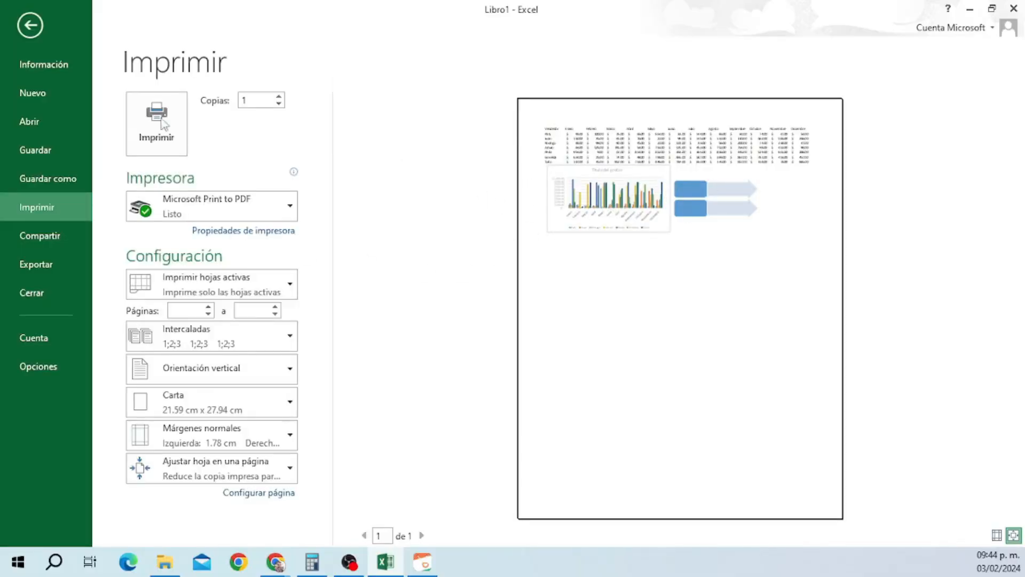
pyautogui.click(160, 121)
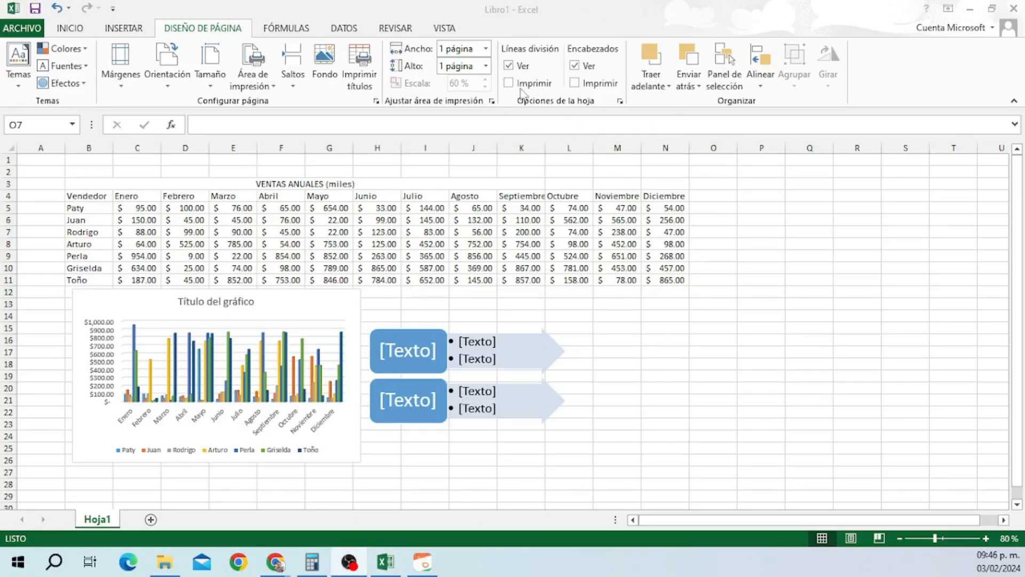
pyautogui.click(508, 65)
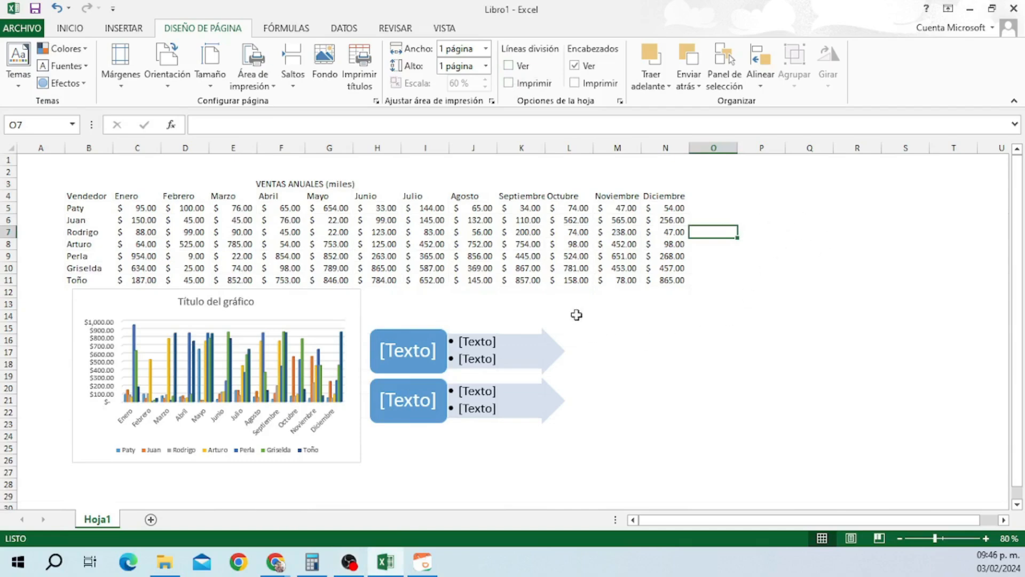
pyautogui.click(509, 65)
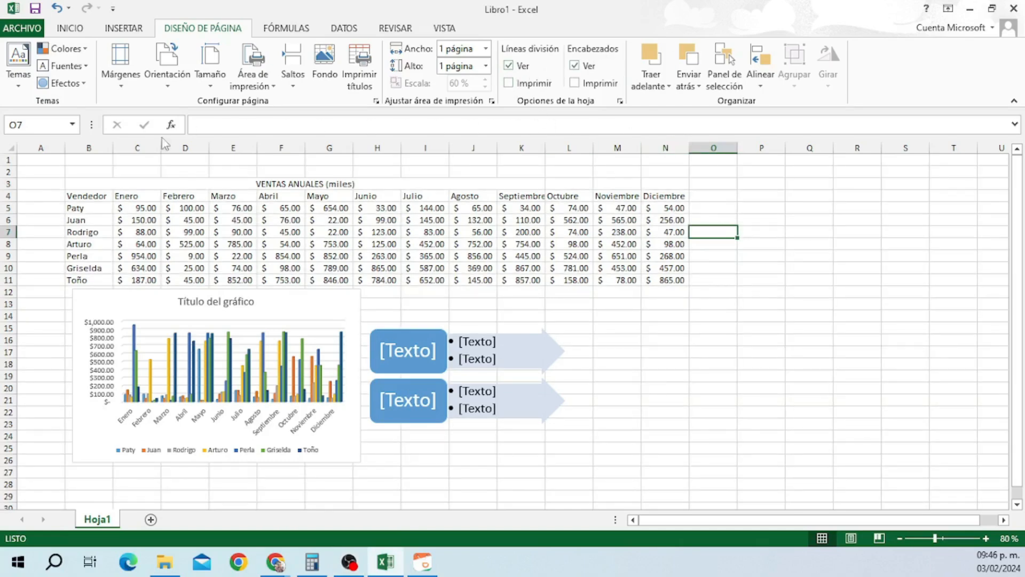
pyautogui.click(574, 65)
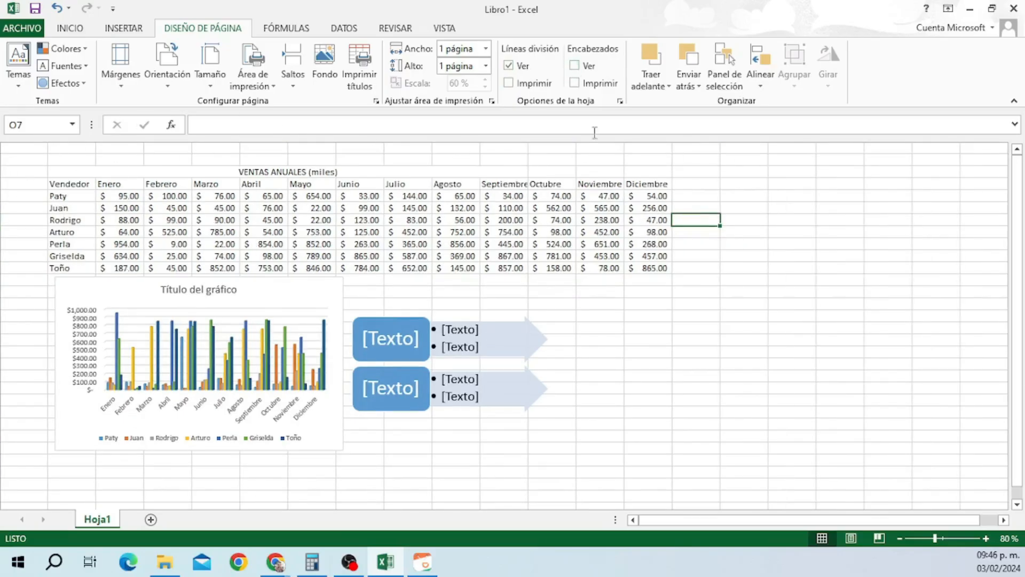
pyautogui.click(576, 65)
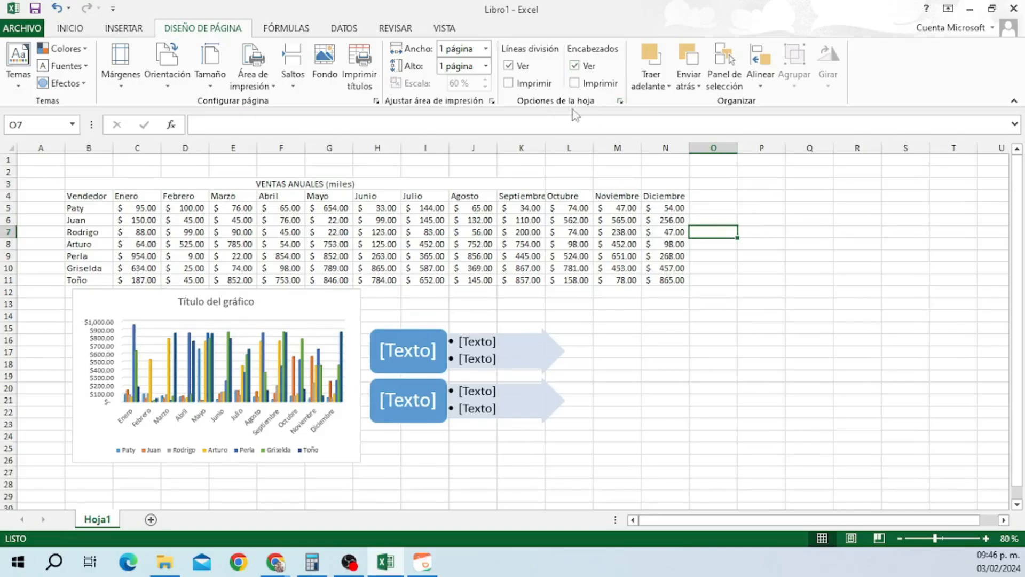
pyautogui.click(509, 83)
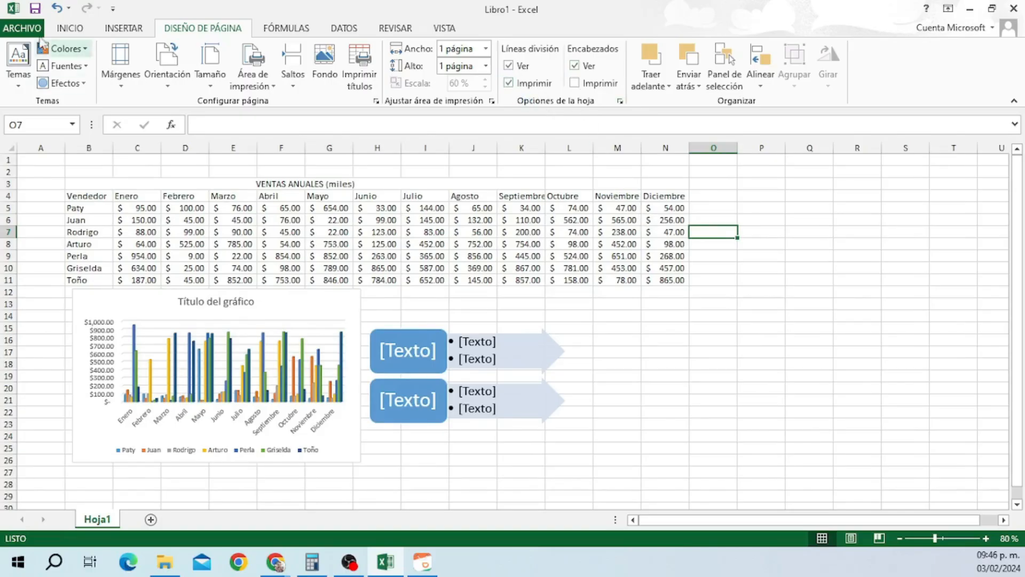
pyautogui.click(22, 27)
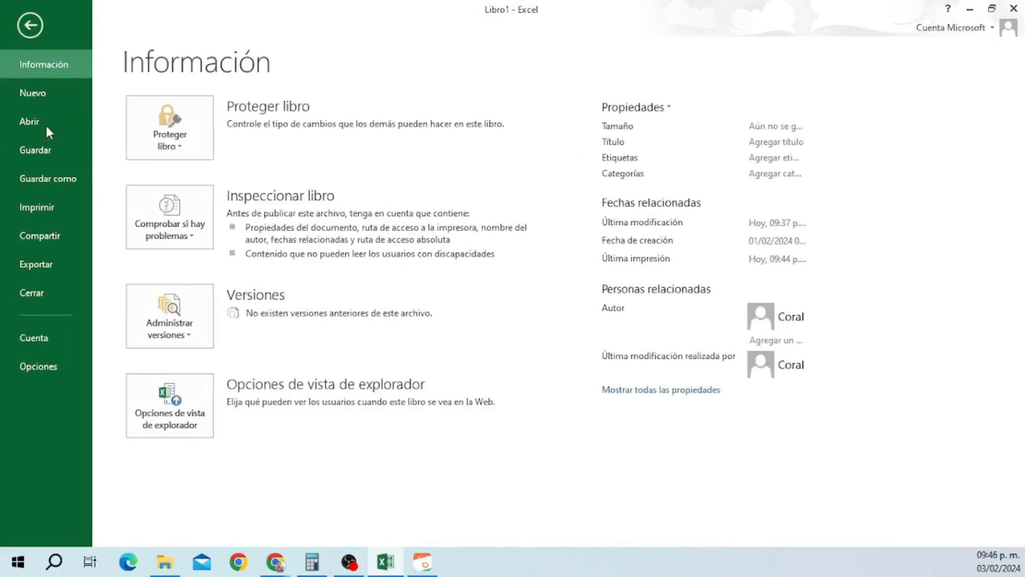
pyautogui.click(38, 206)
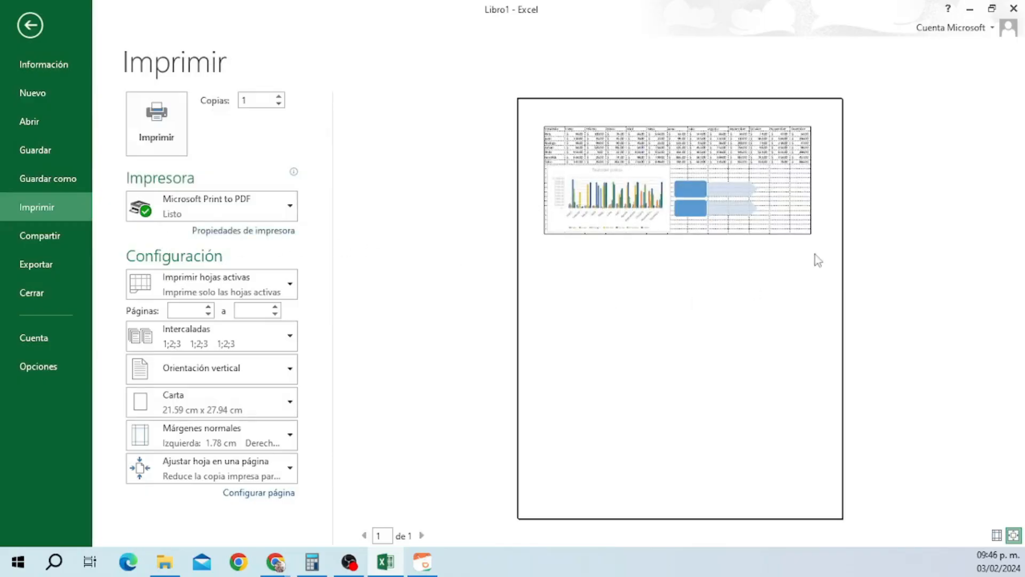
pyautogui.click(30, 26)
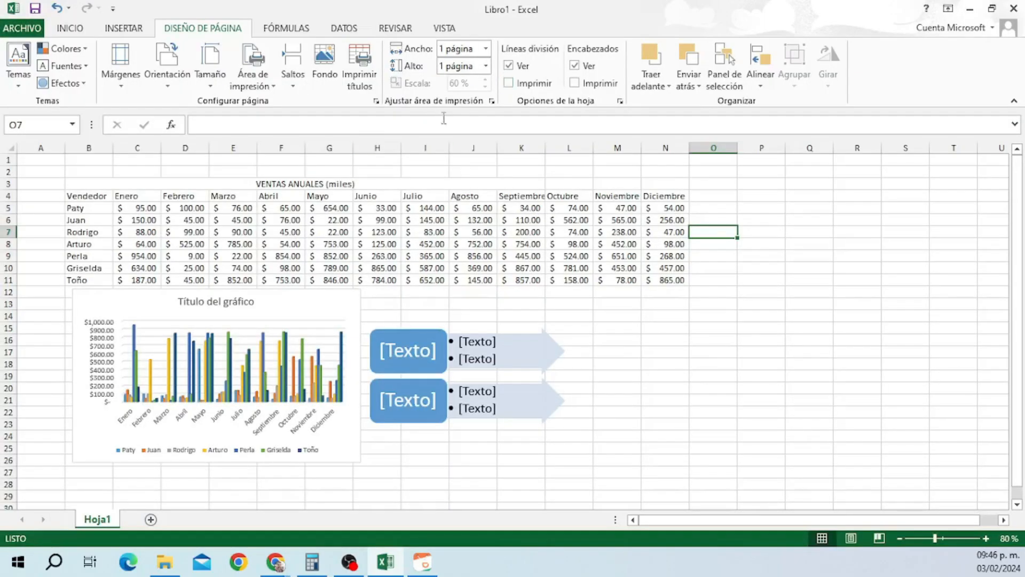
pyautogui.click(17, 27)
pyautogui.click(38, 207)
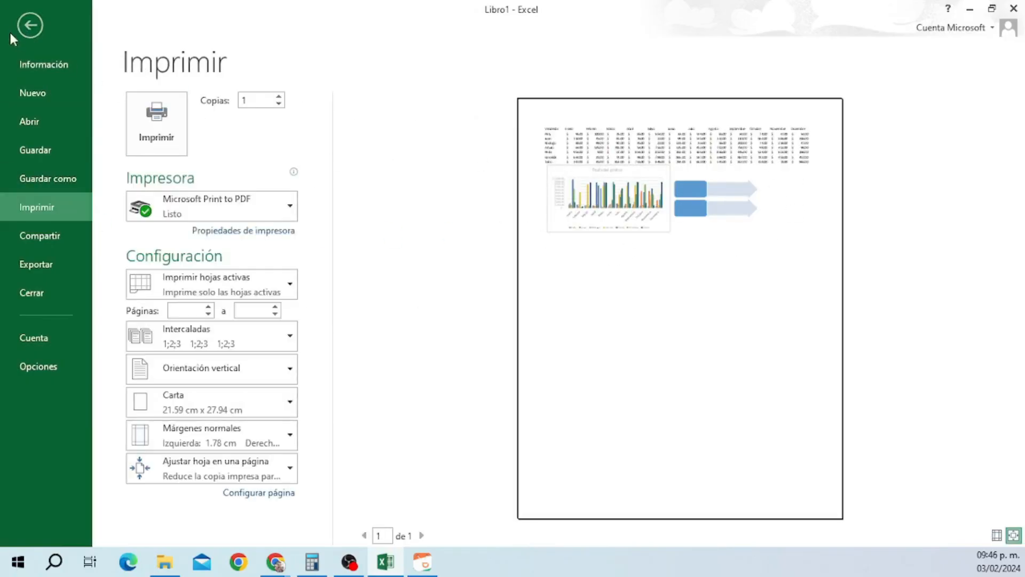
pyautogui.click(26, 24)
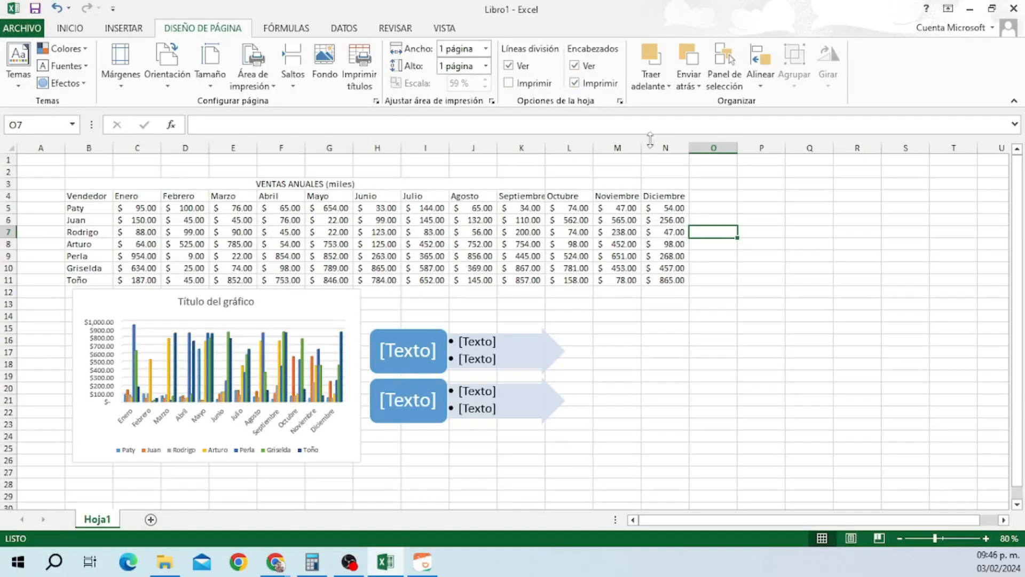
pyautogui.click(19, 29)
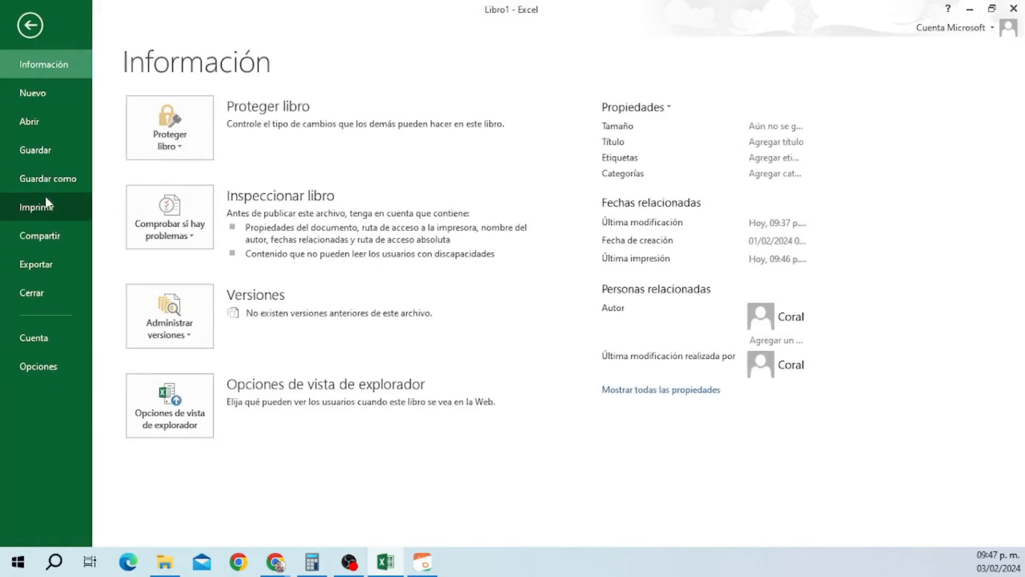
pyautogui.click(46, 198)
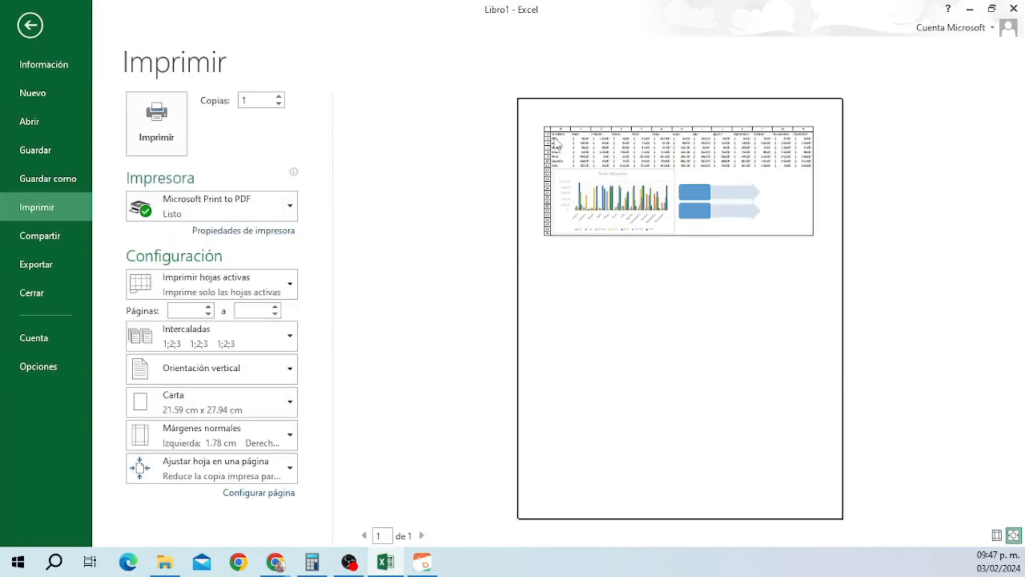
pyautogui.click(30, 25)
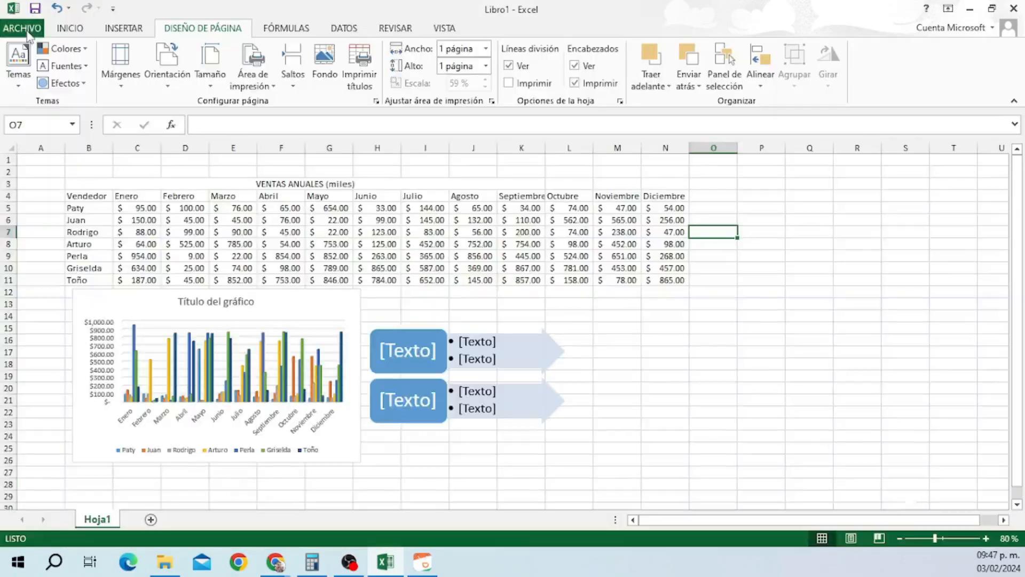
pyautogui.click(573, 83)
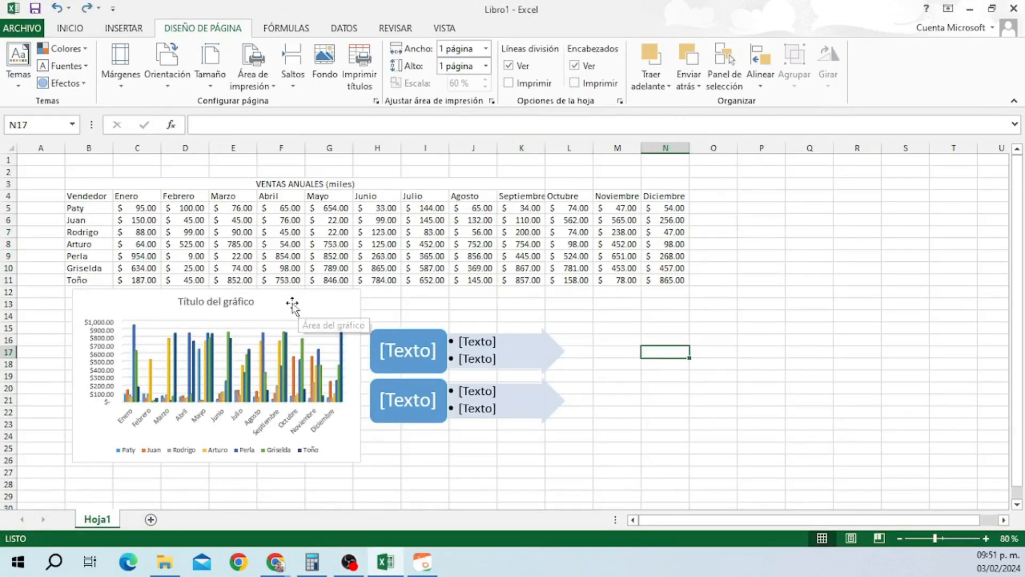
# Nudge the chart slightly right so it meets the diagram.
pyautogui.moveTo(294, 305); pyautogui.dragTo(315, 302)
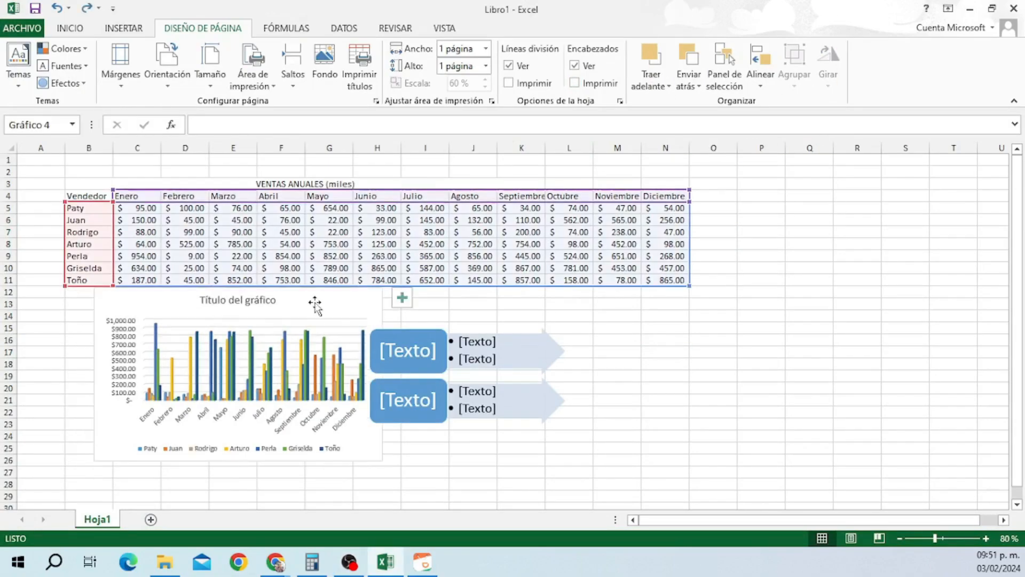
pyautogui.click(663, 377)
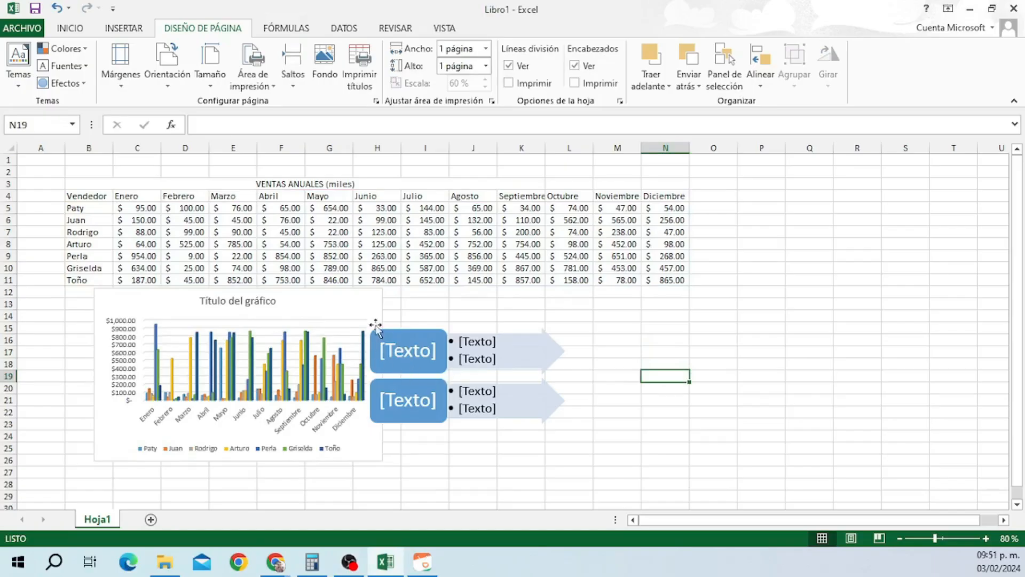
pyautogui.click(651, 86)
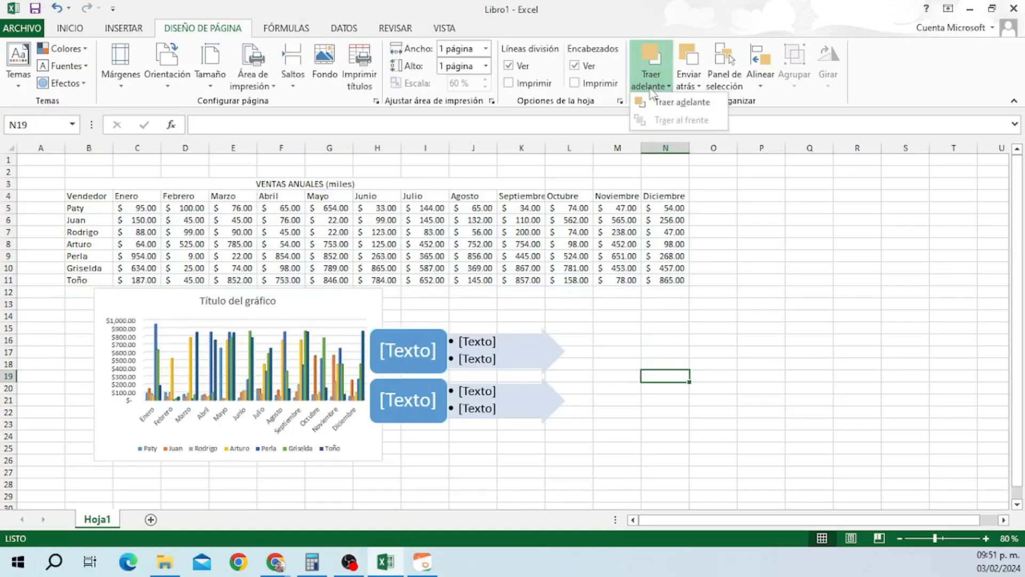
pyautogui.click(693, 111)
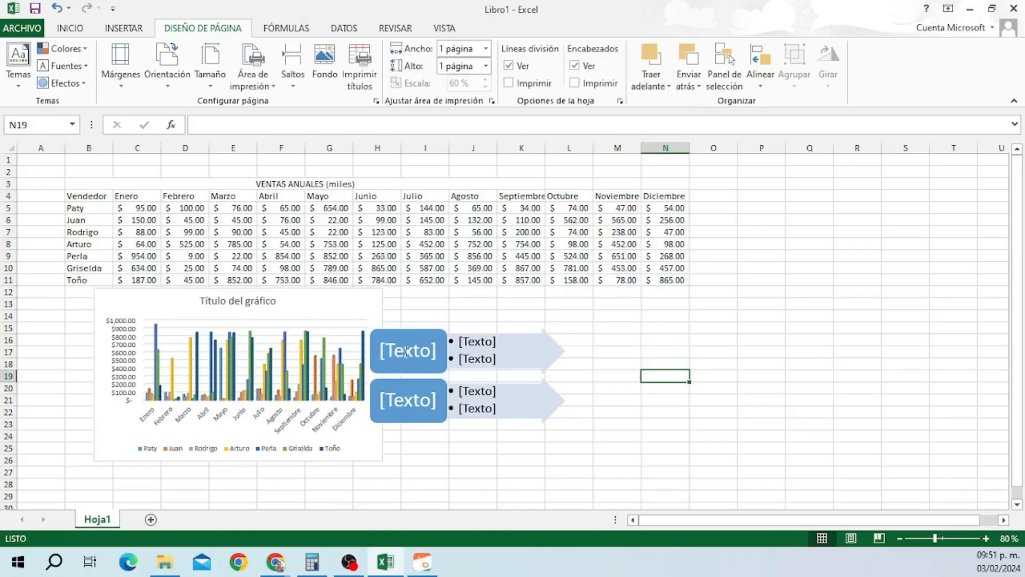
# Bring the chart forward, then send it back behind the diagram.
pyautogui.click(344, 319)
pyautogui.click(661, 88)
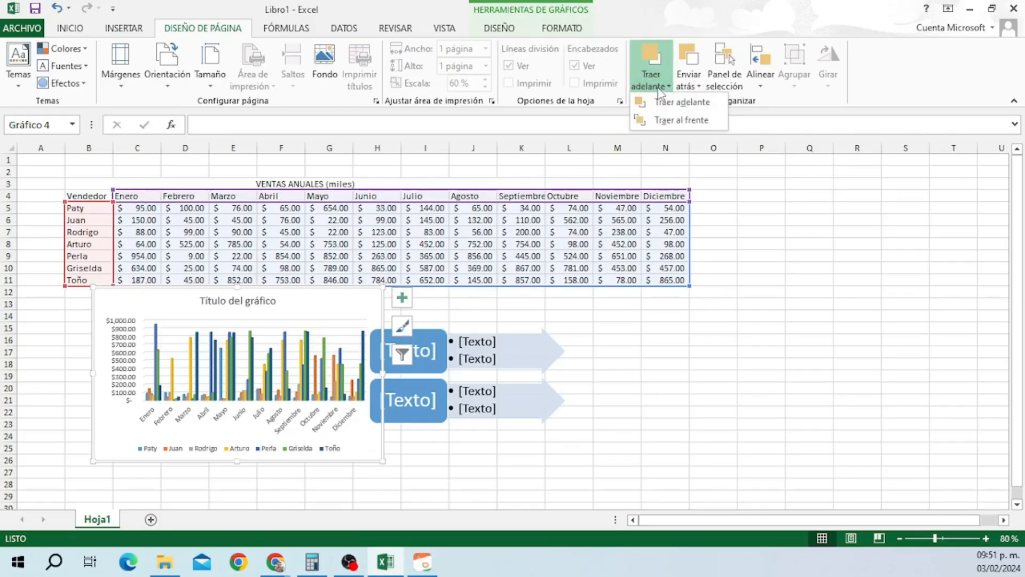
pyautogui.click(682, 107)
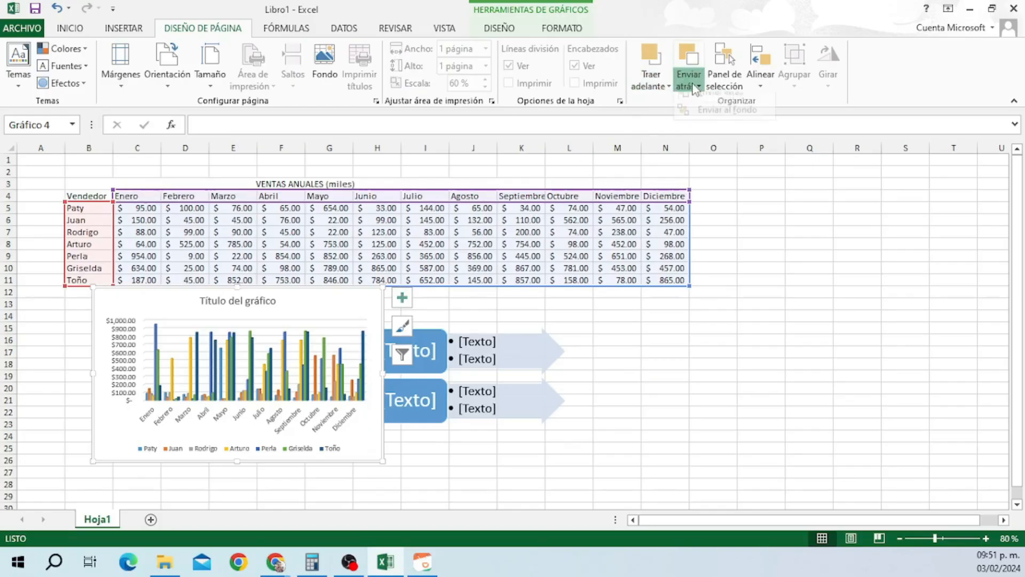
pyautogui.click(688, 84)
pyautogui.click(731, 107)
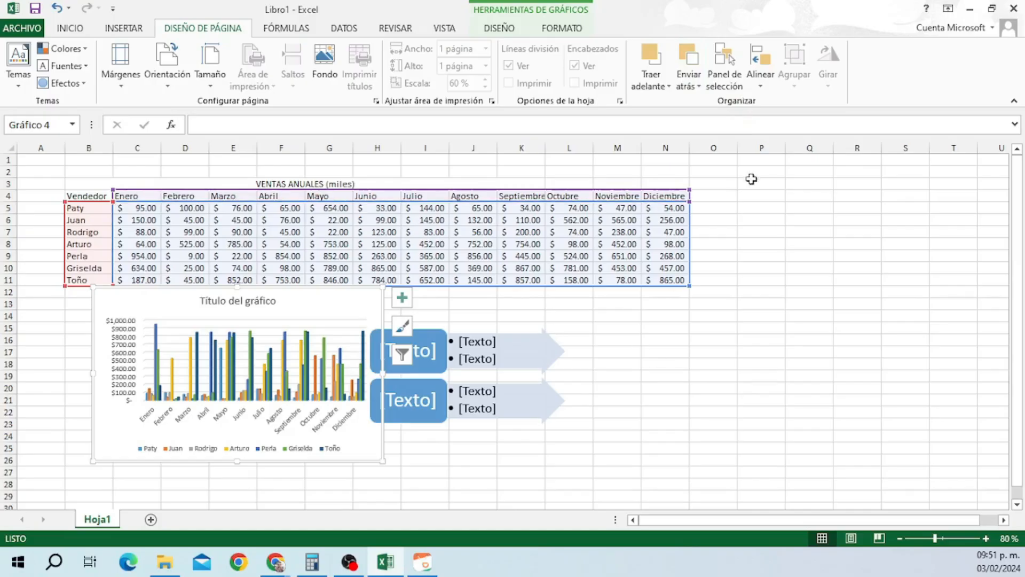
pyautogui.click(349, 562)
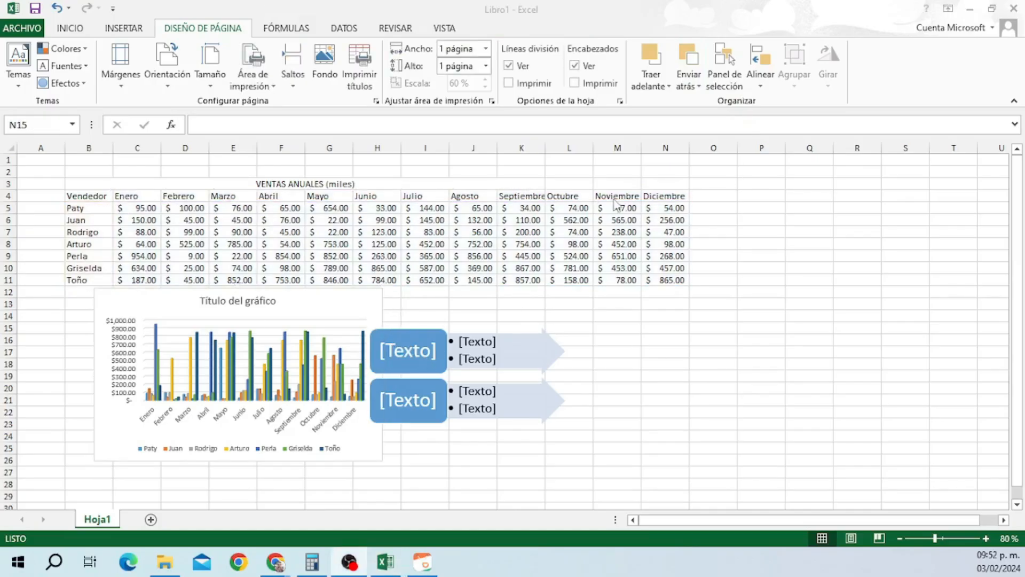
pyautogui.click(726, 80)
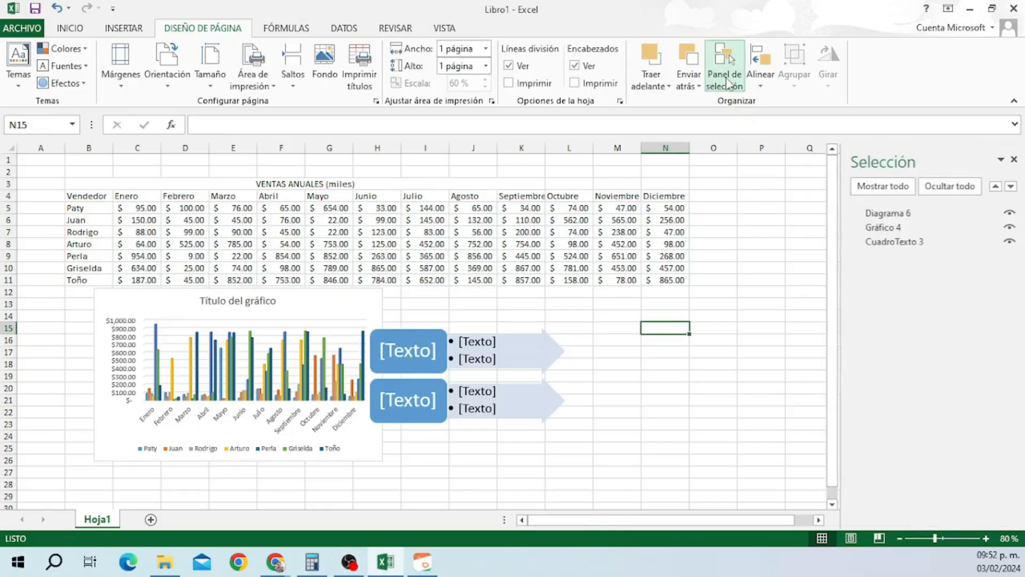
pyautogui.click(887, 232)
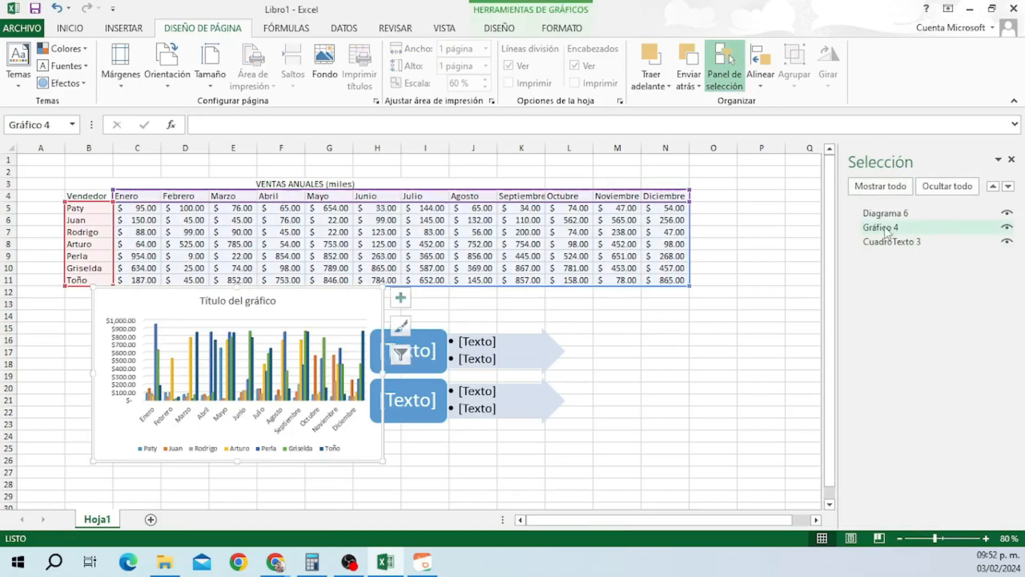
pyautogui.click(1007, 227)
pyautogui.click(1007, 228)
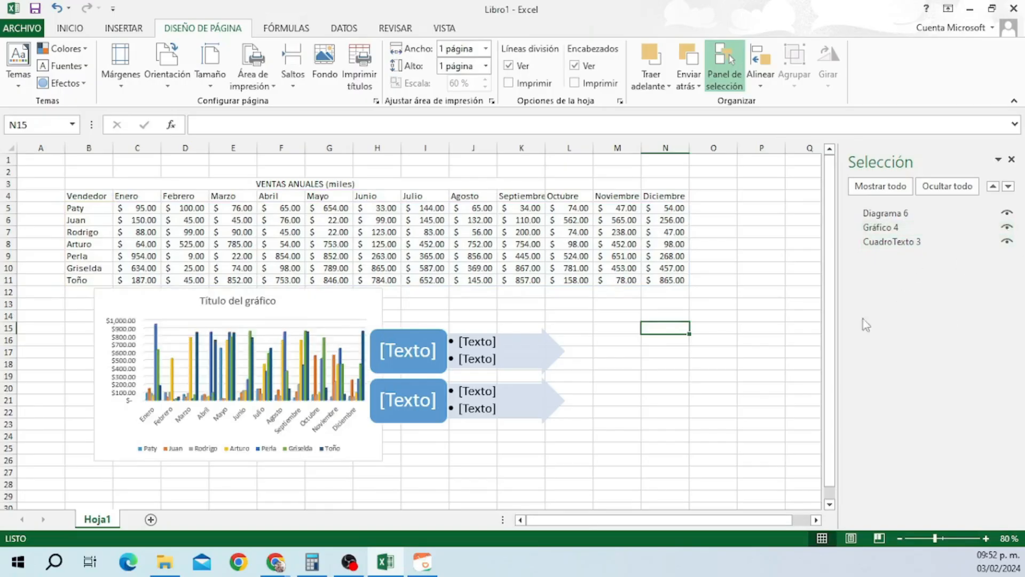
pyautogui.click(905, 246)
pyautogui.click(1007, 242)
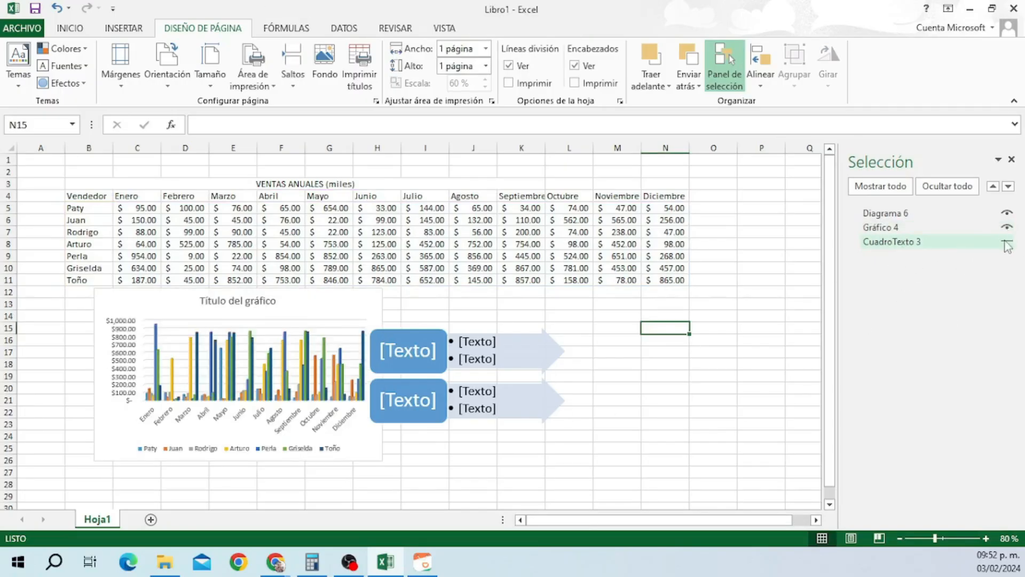
pyautogui.click(942, 227)
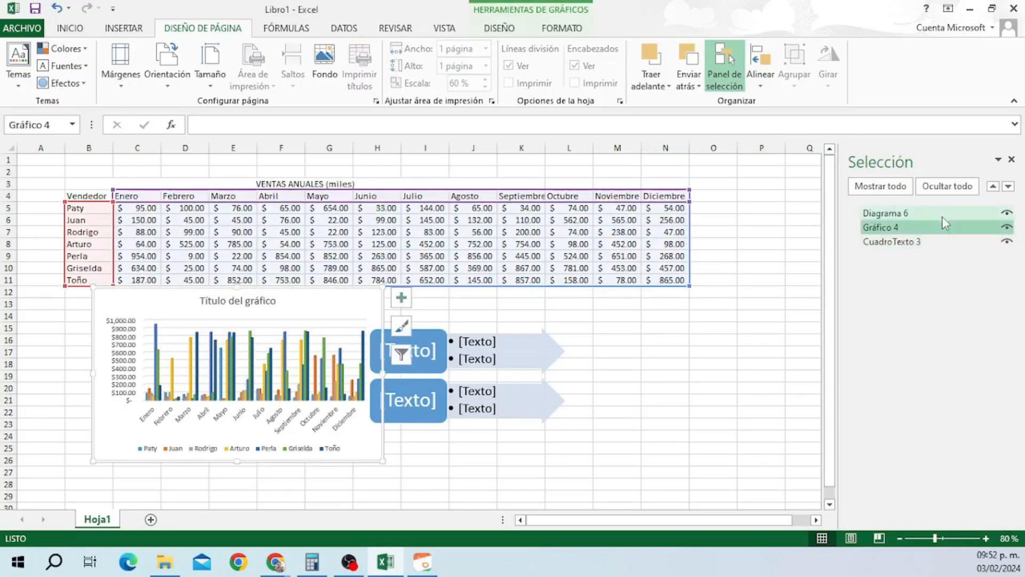
pyautogui.click(942, 217)
pyautogui.click(1009, 214)
pyautogui.click(1008, 214)
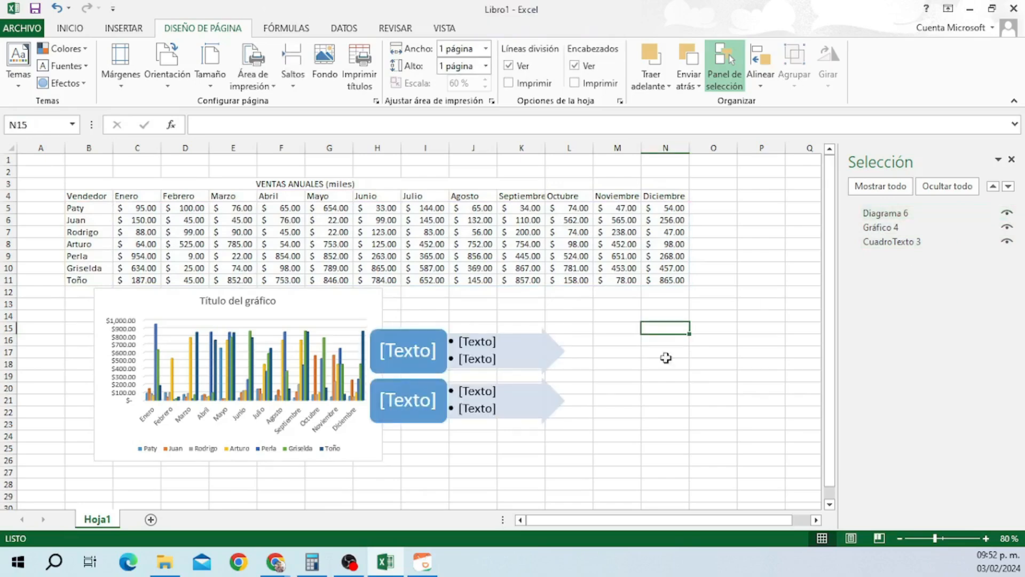
# Select the chart and the SmartArt diagram together.
pyautogui.hotkey('alt', 'Tab')
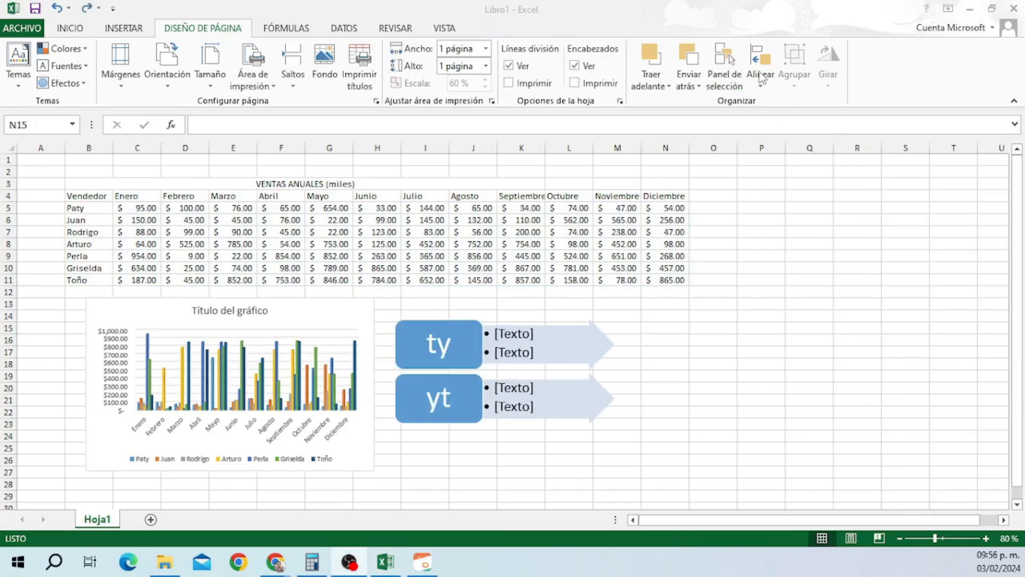
pyautogui.hotkey('alt', 'Tab')
pyautogui.click(761, 83)
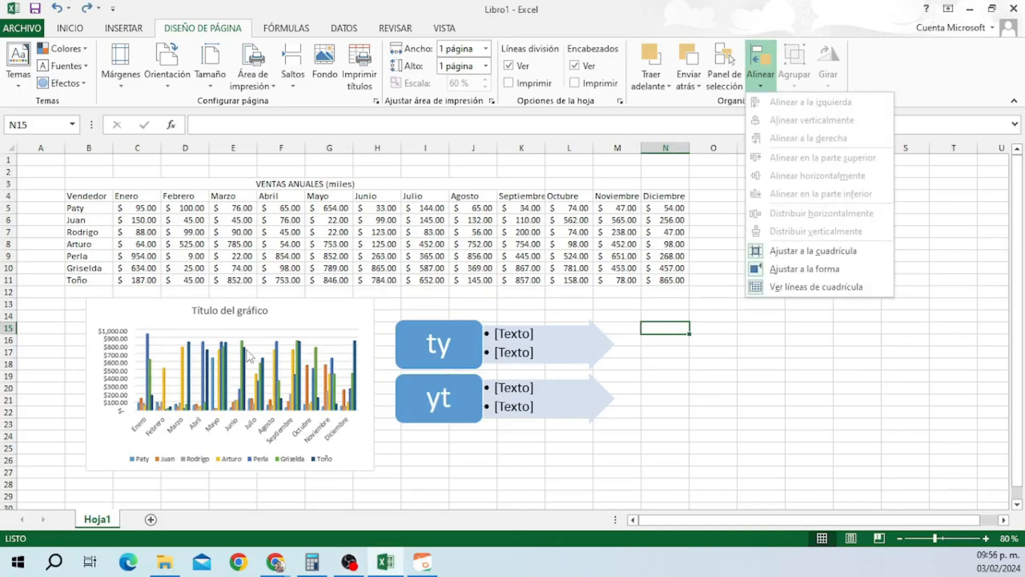
pyautogui.click(268, 319)
pyautogui.click(283, 315)
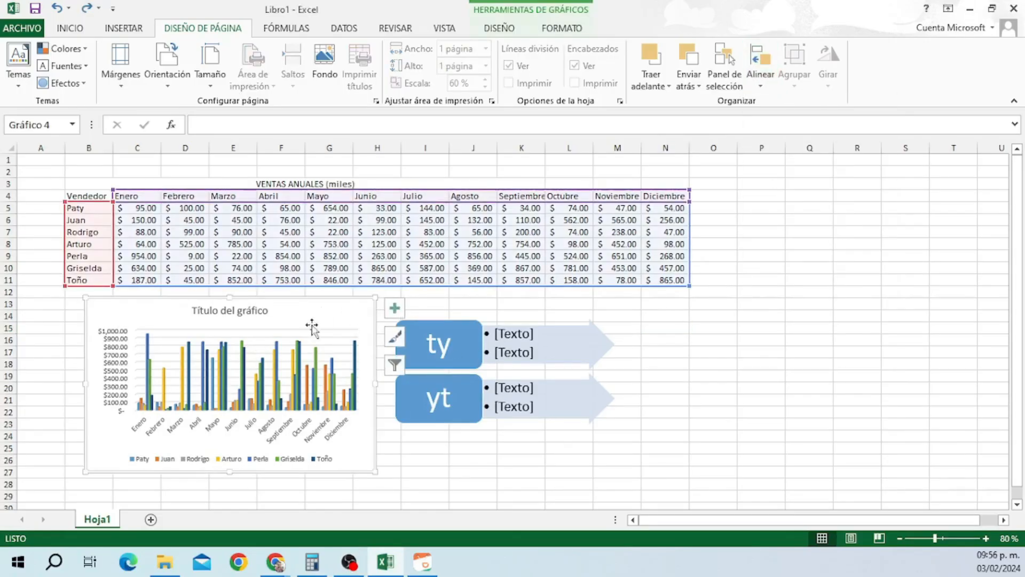
pyautogui.click(529, 334)
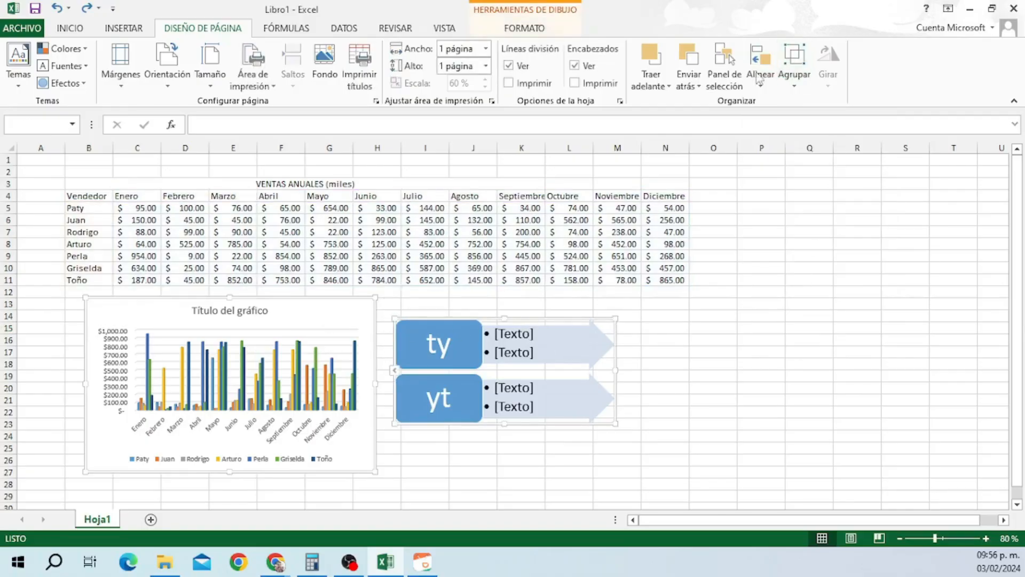
# Align the diagram to the chart's left, bottom, vertical centre and right edges.
pyautogui.click(756, 95)
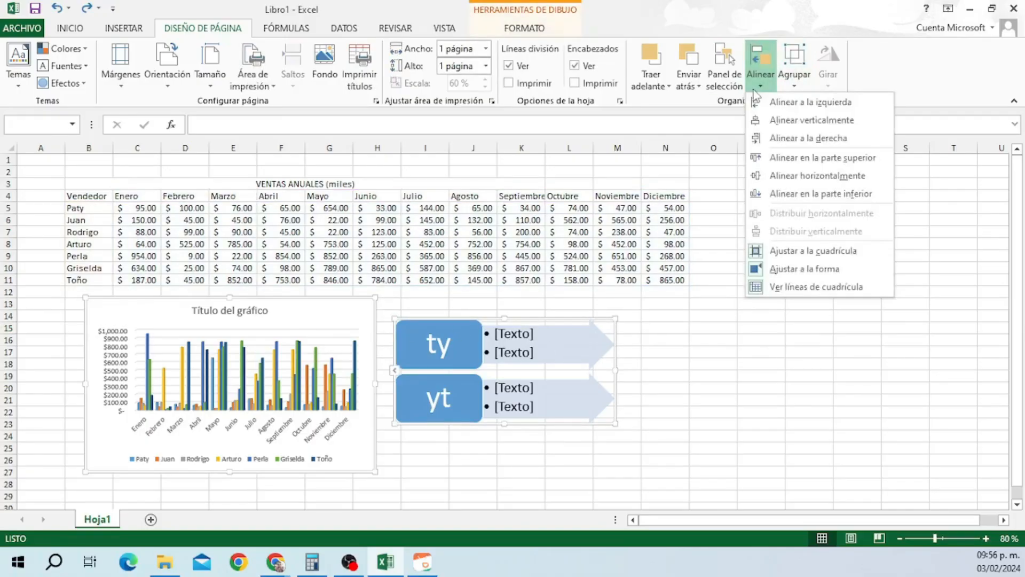
pyautogui.click(802, 114)
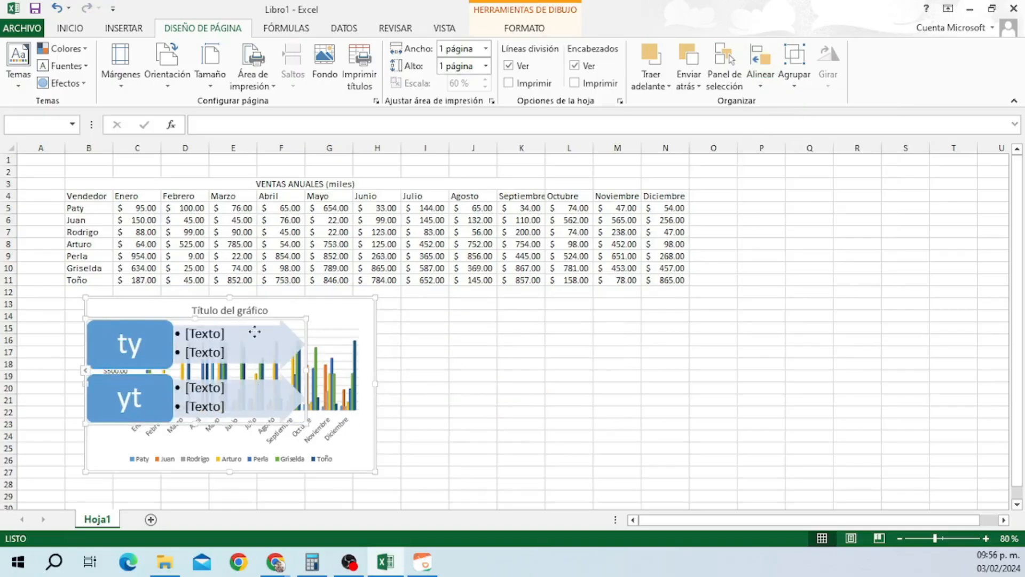
pyautogui.click(758, 75)
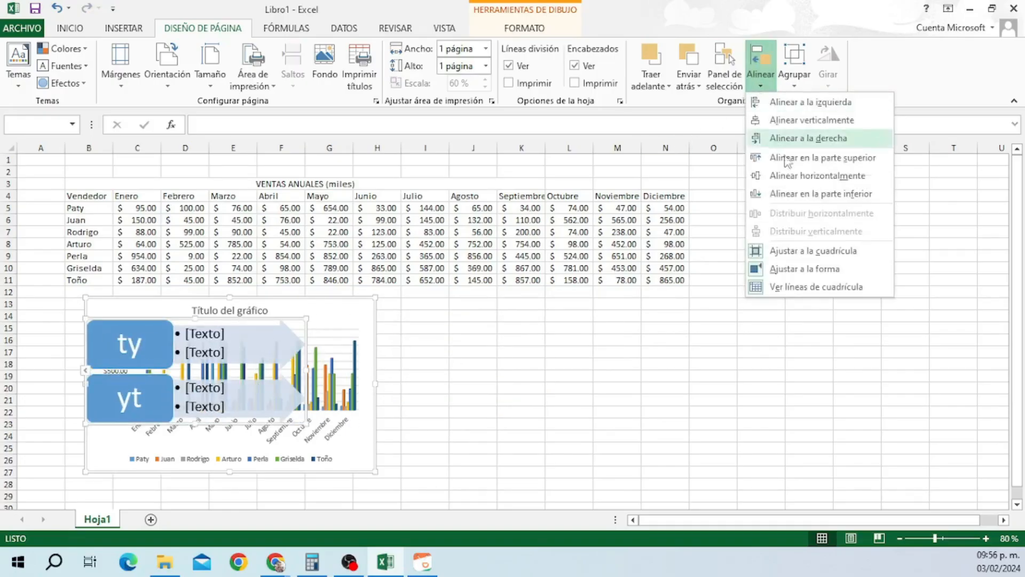
pyautogui.click(788, 193)
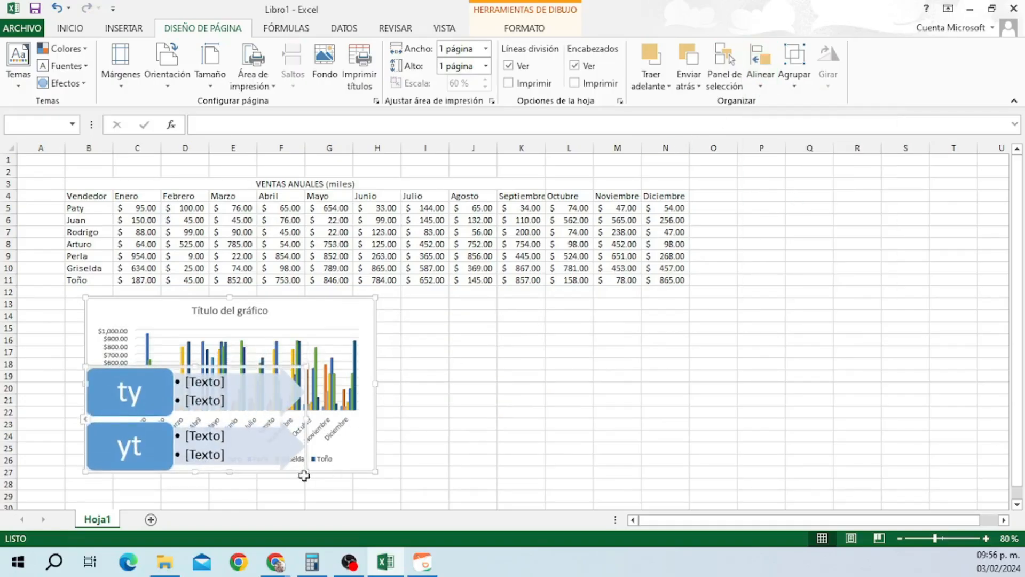
pyautogui.click(761, 78)
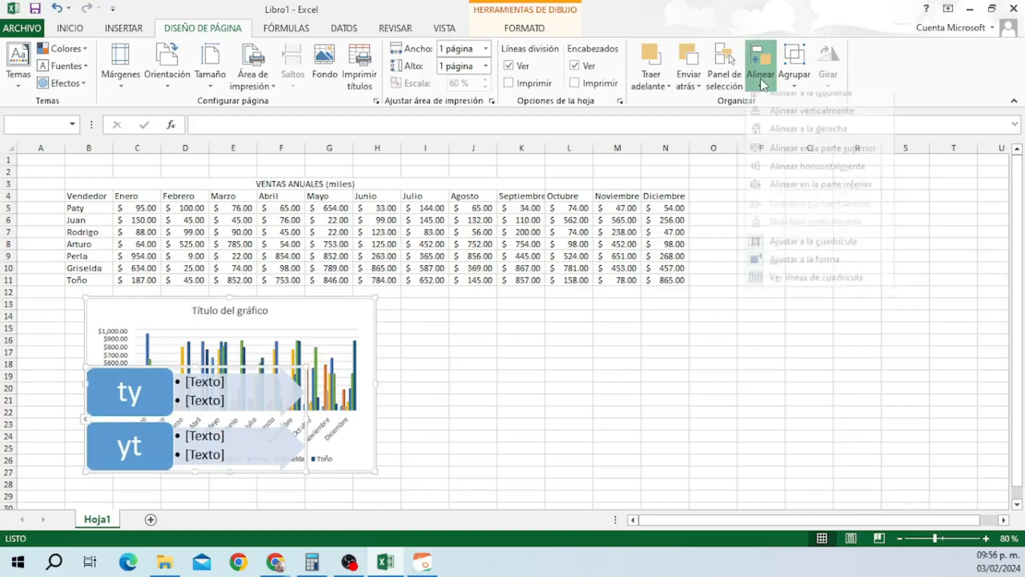
pyautogui.click(799, 177)
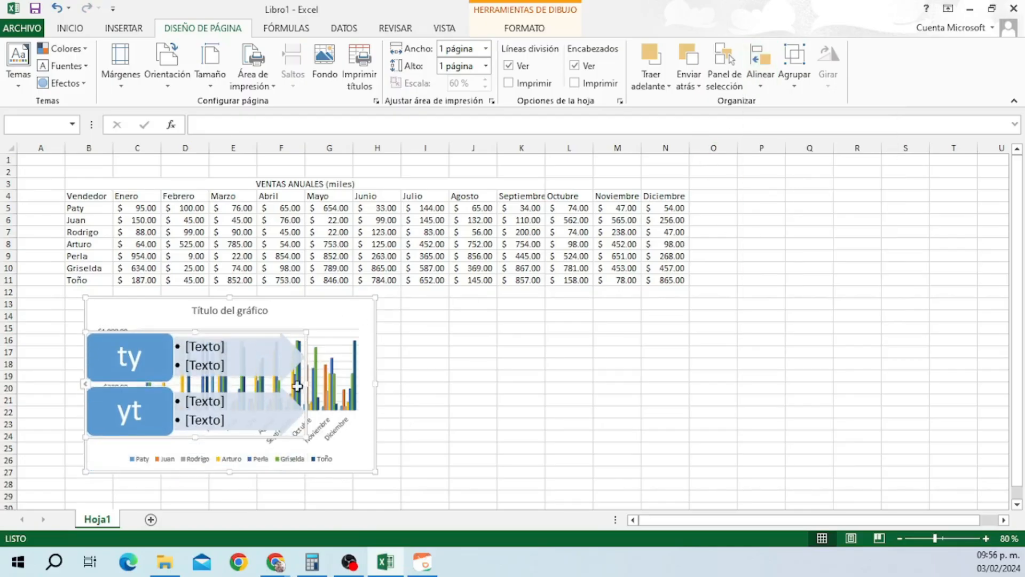
pyautogui.click(770, 85)
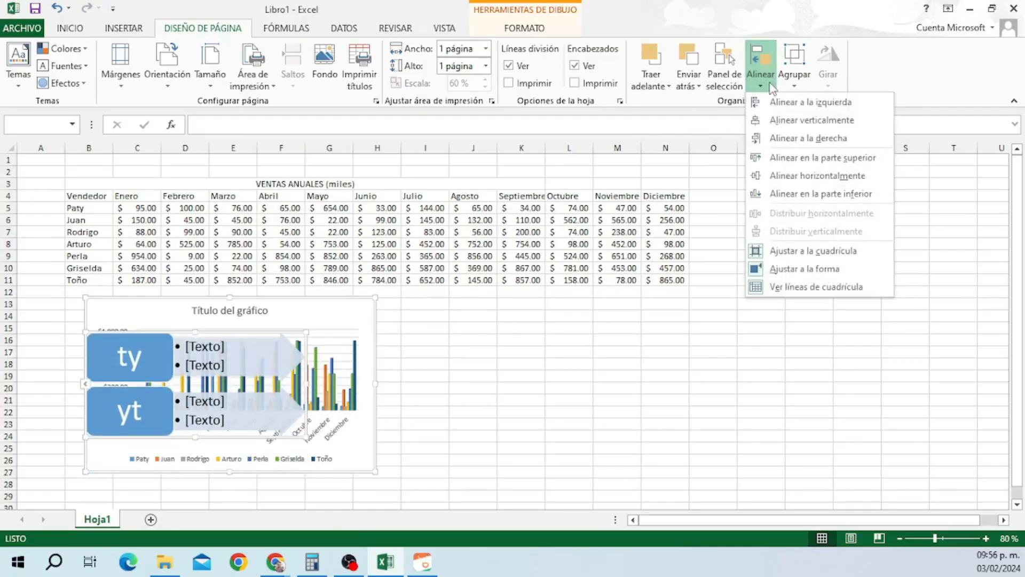
pyautogui.click(785, 137)
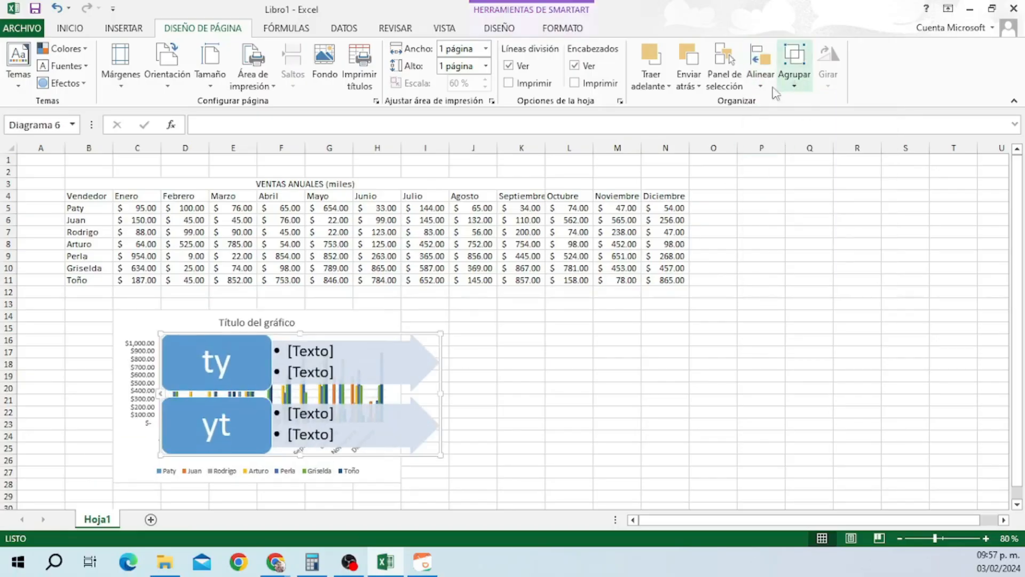
# Group the chart and diagram, then shrink the group by a corner handle.
pyautogui.keyDown('ctrl'); pyautogui.click(334, 315); pyautogui.keyUp('ctrl')
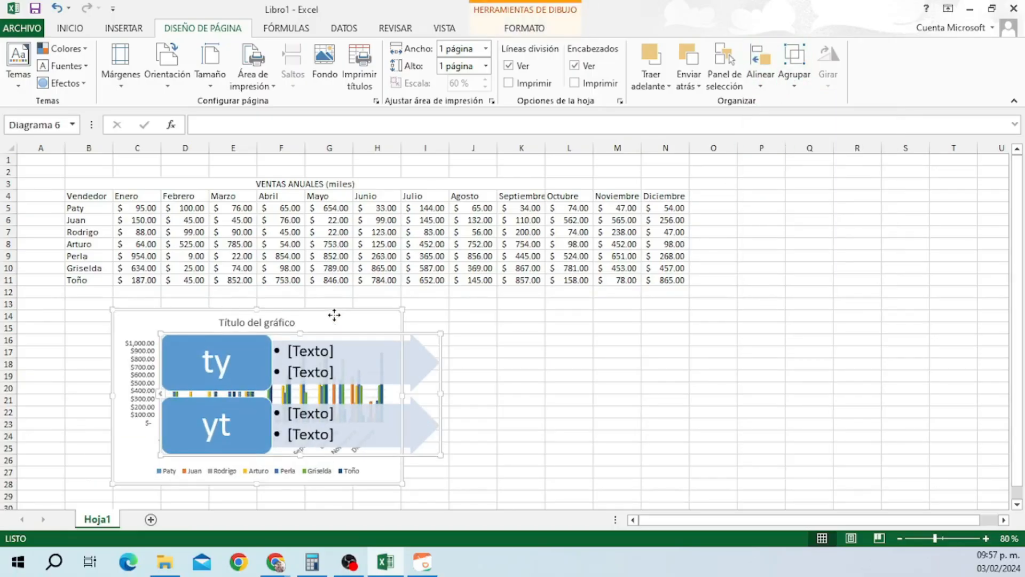
pyautogui.click(795, 80)
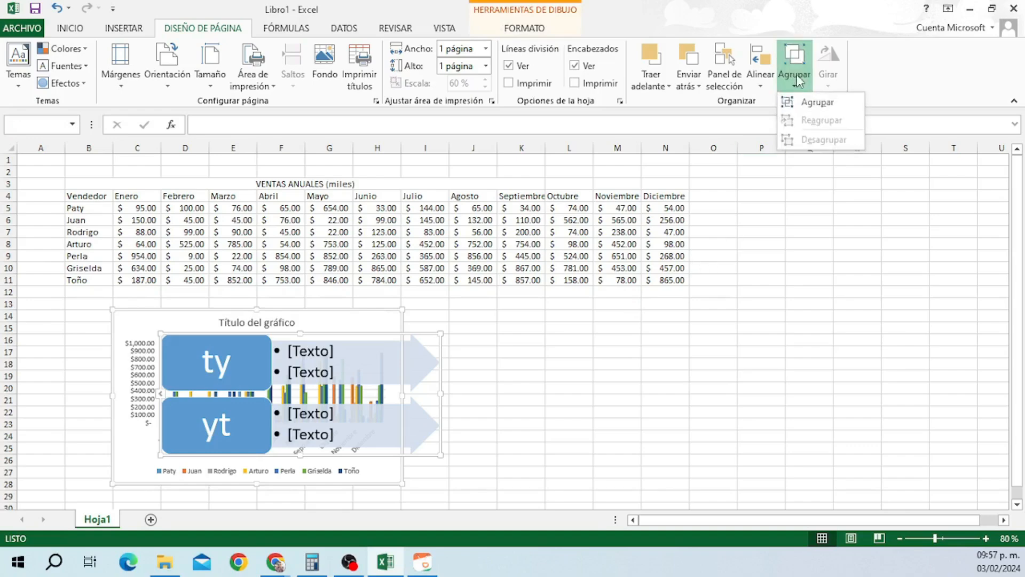
pyautogui.click(825, 102)
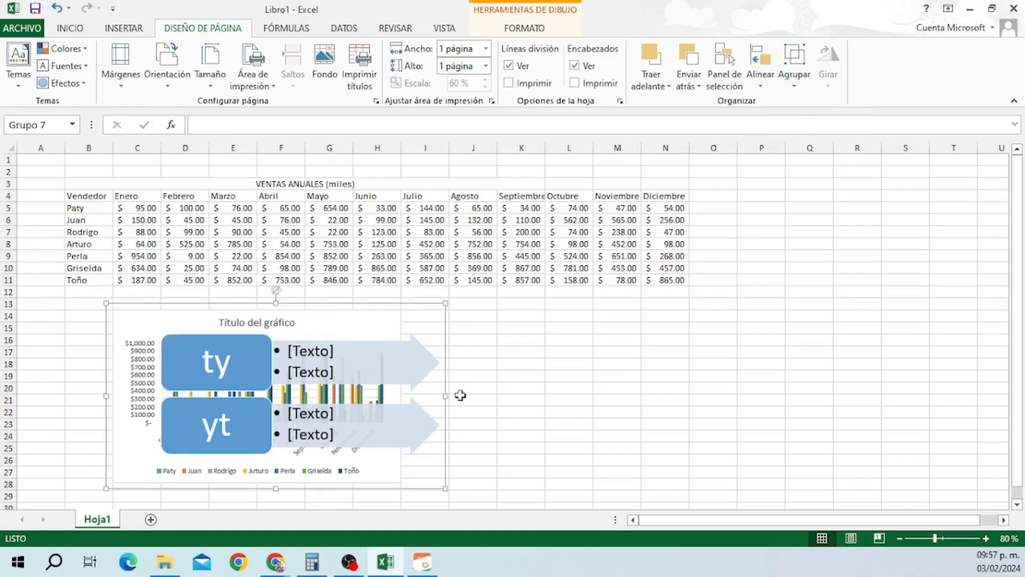
pyautogui.click(520, 400)
pyautogui.click(595, 426)
pyautogui.click(356, 377)
pyautogui.click(526, 388)
pyautogui.click(419, 375)
pyautogui.moveTo(448, 489)
pyautogui.mouseDown()
pyautogui.moveTo(424, 467)
pyautogui.moveTo(409, 472)
pyautogui.mouseUp()
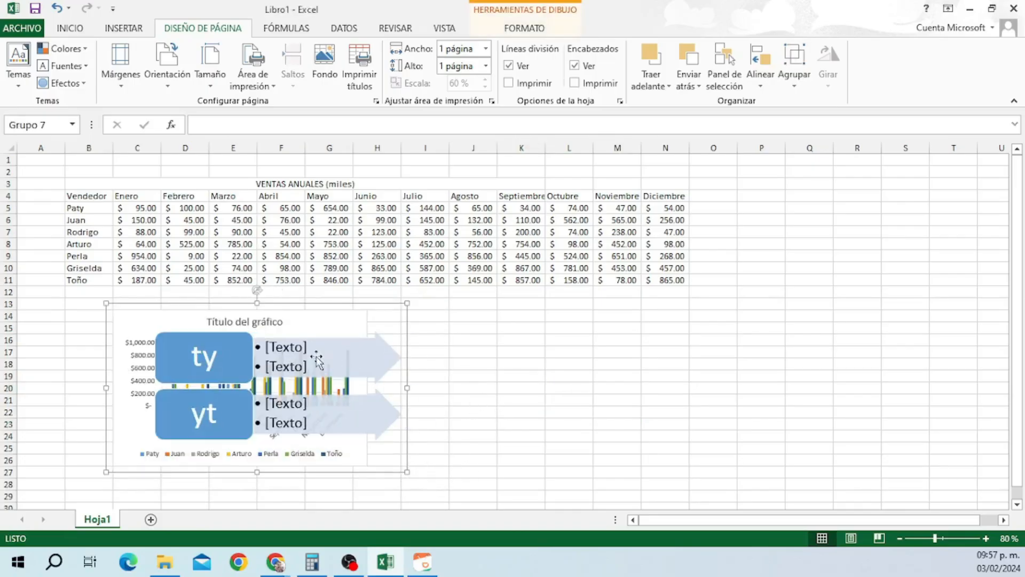
# Ungroup the chart and diagram and select the chart on its own.
pyautogui.click(790, 79)
pyautogui.click(824, 140)
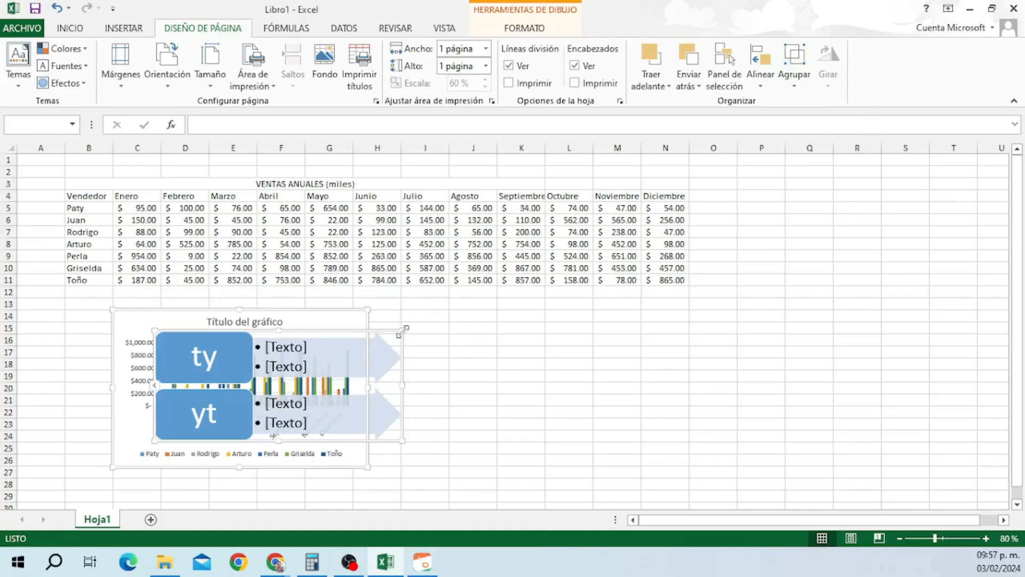
pyautogui.click(81, 394)
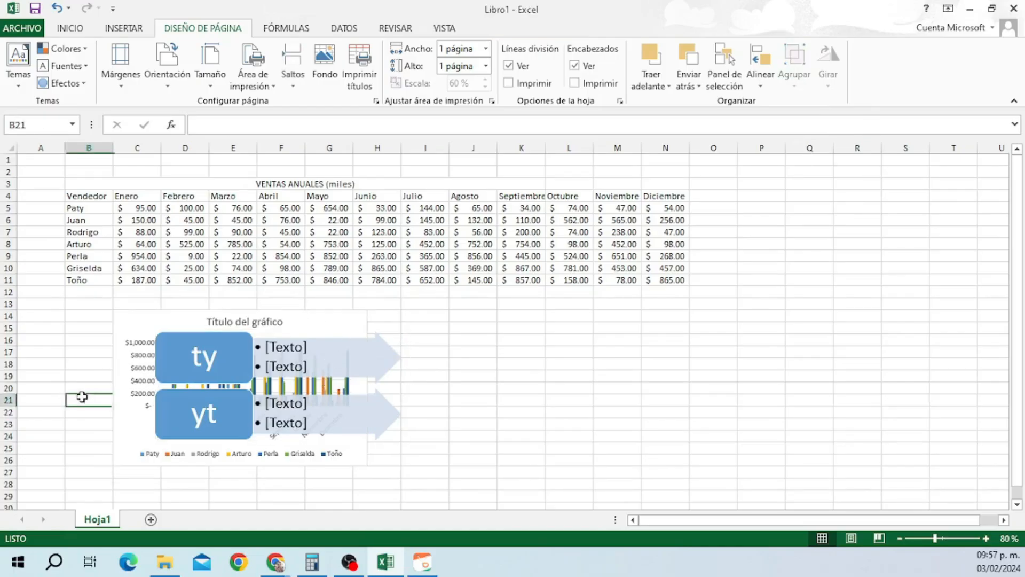
pyautogui.click(127, 325)
# Move the chart right of the diagram, then rotate the SmartArt 90° right and back.
pyautogui.moveTo(402, 320); pyautogui.dragTo(753, 321)
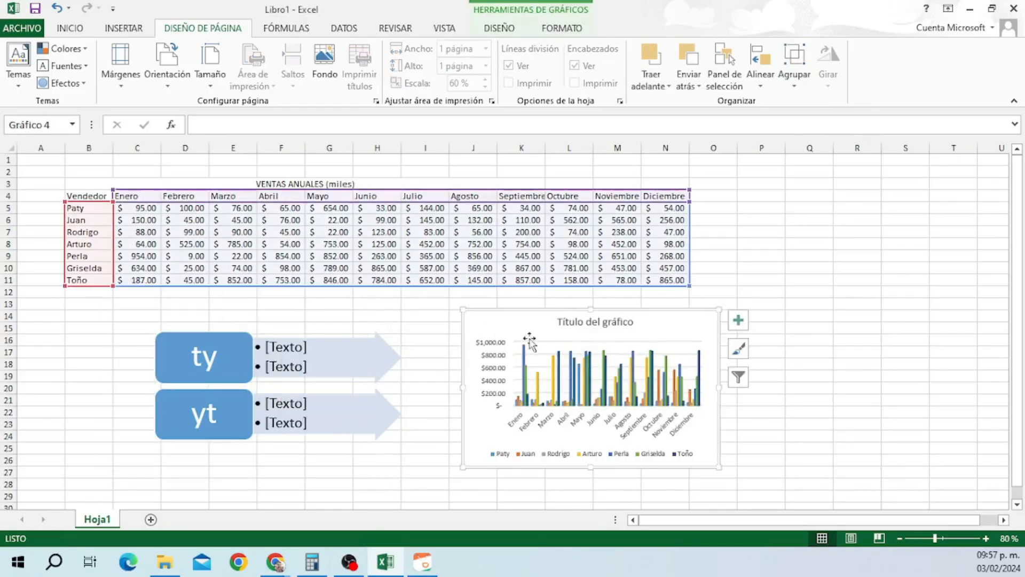
pyautogui.click(314, 365)
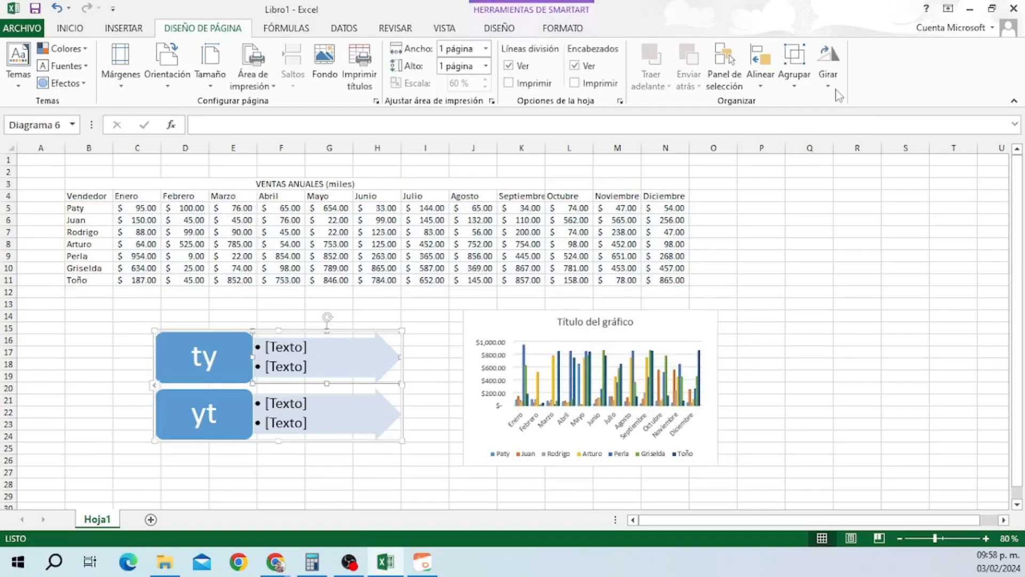
pyautogui.click(829, 69)
pyautogui.click(857, 109)
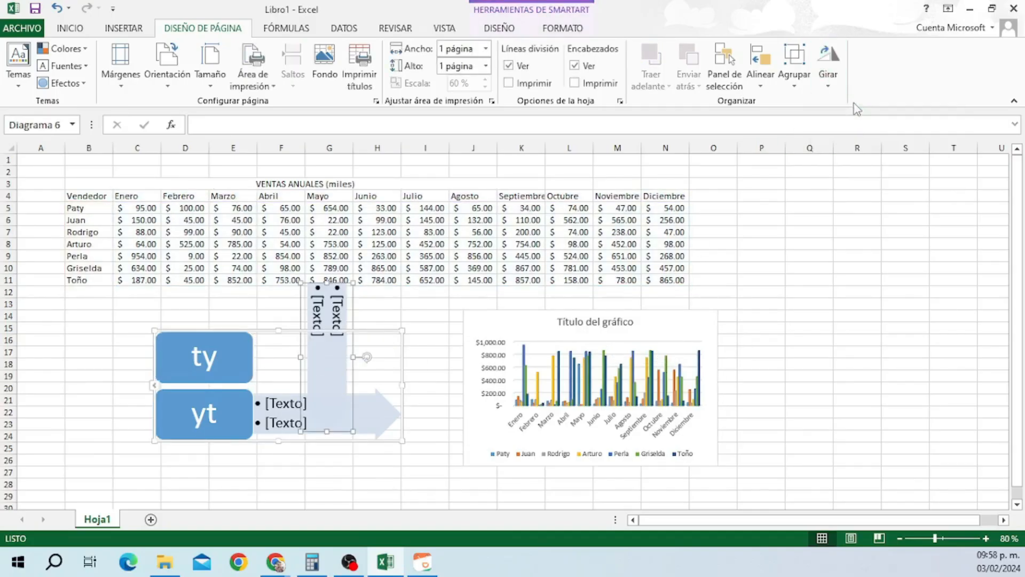
pyautogui.click(845, 75)
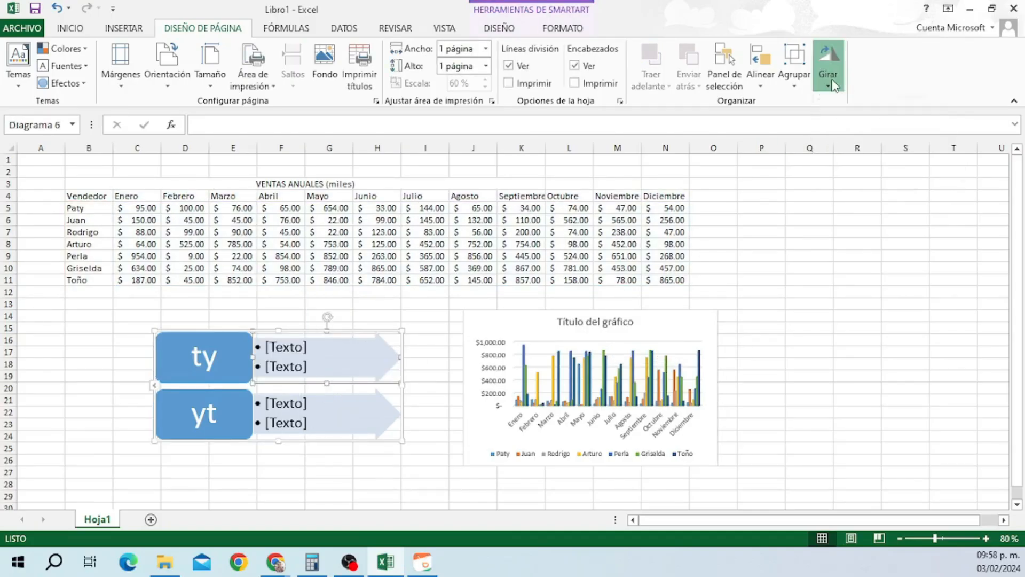
pyautogui.click(830, 70)
pyautogui.click(813, 214)
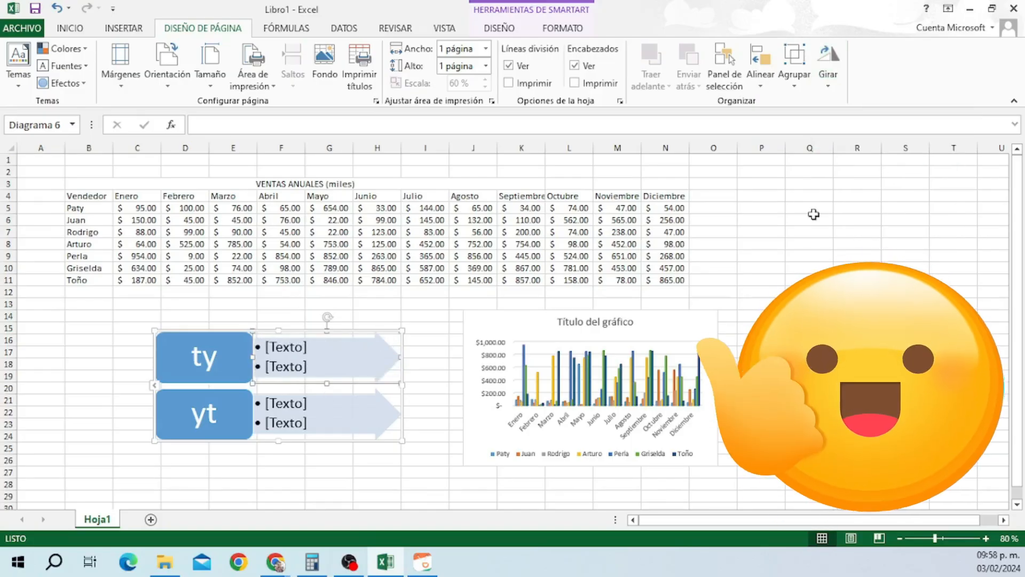
pyautogui.click(72, 343)
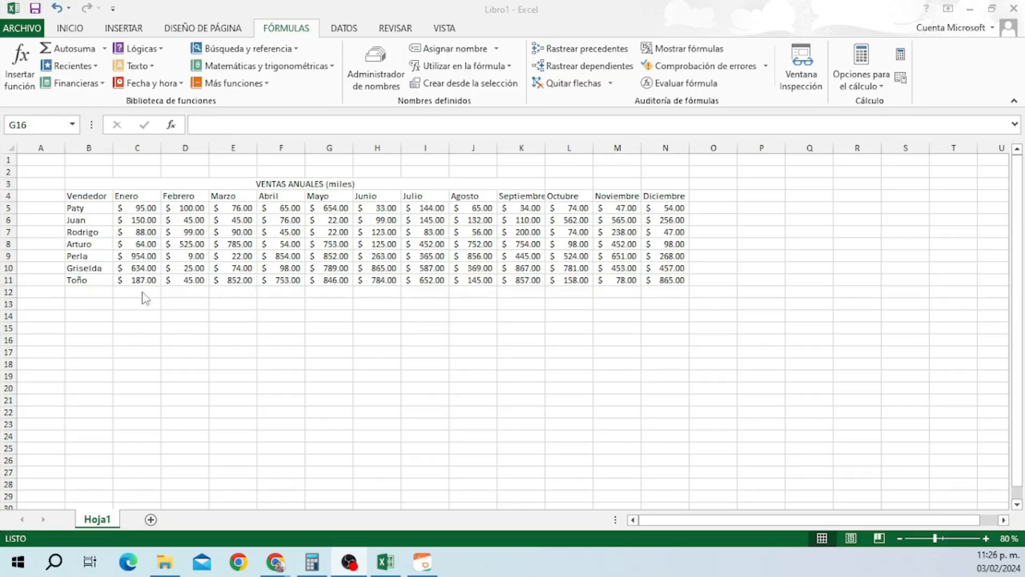
# Autosum the monthly totals in row 12 and label B14 'Gran total'.
pyautogui.moveTo(136, 292); pyautogui.dragTo(651, 291)
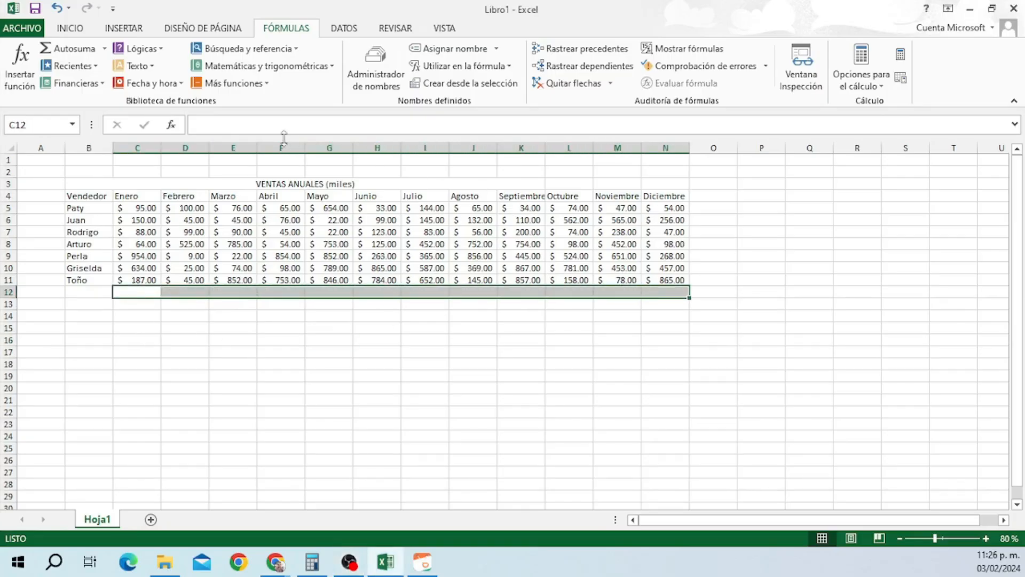
pyautogui.click(84, 52)
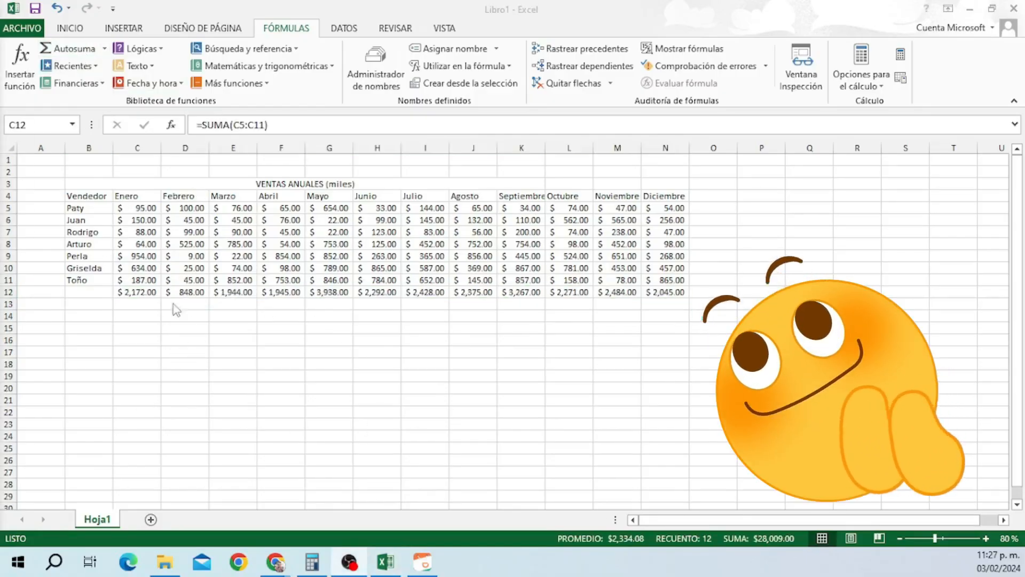
pyautogui.click(91, 317)
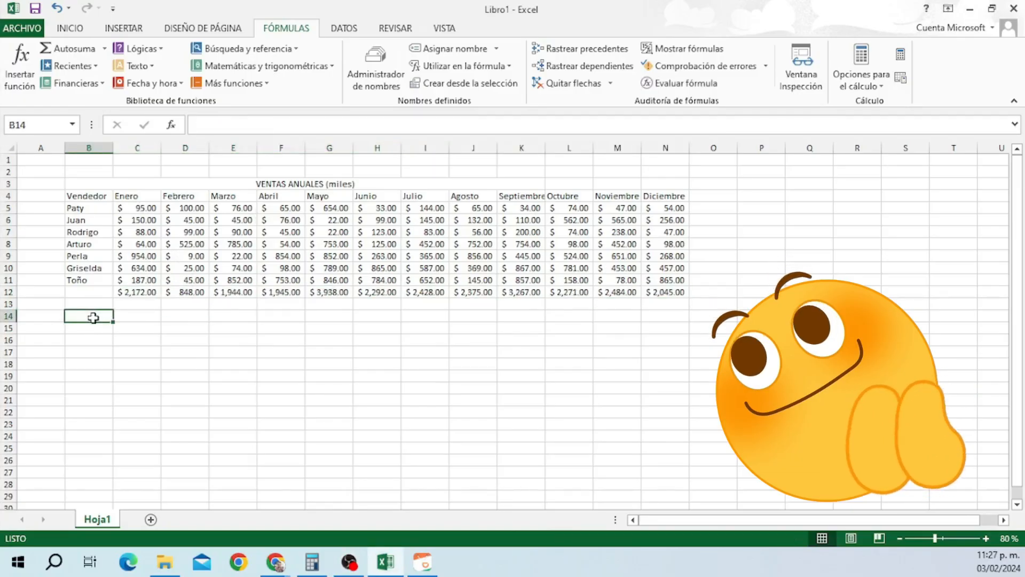
pyautogui.write('Gran total')
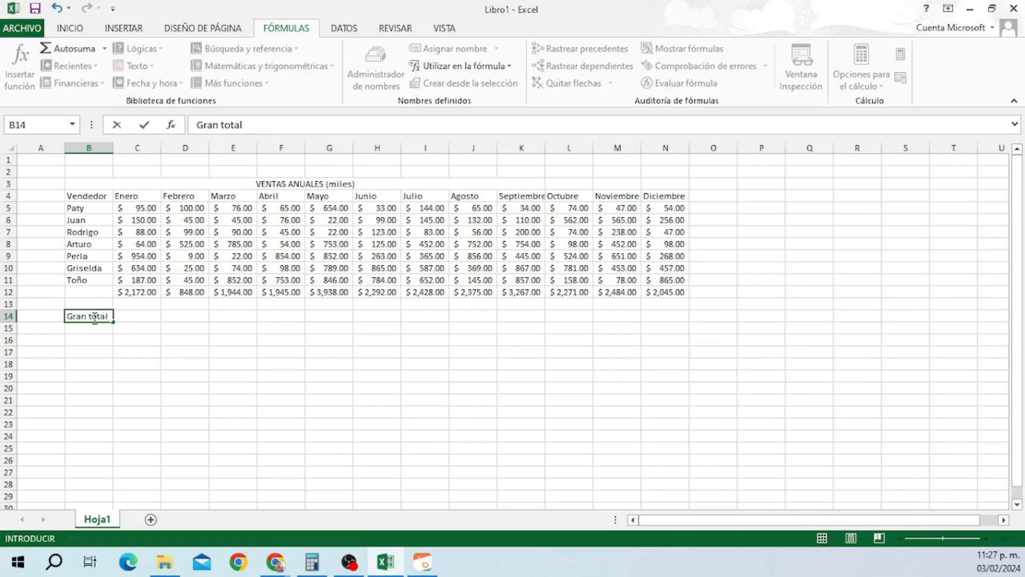
pyautogui.click(142, 318)
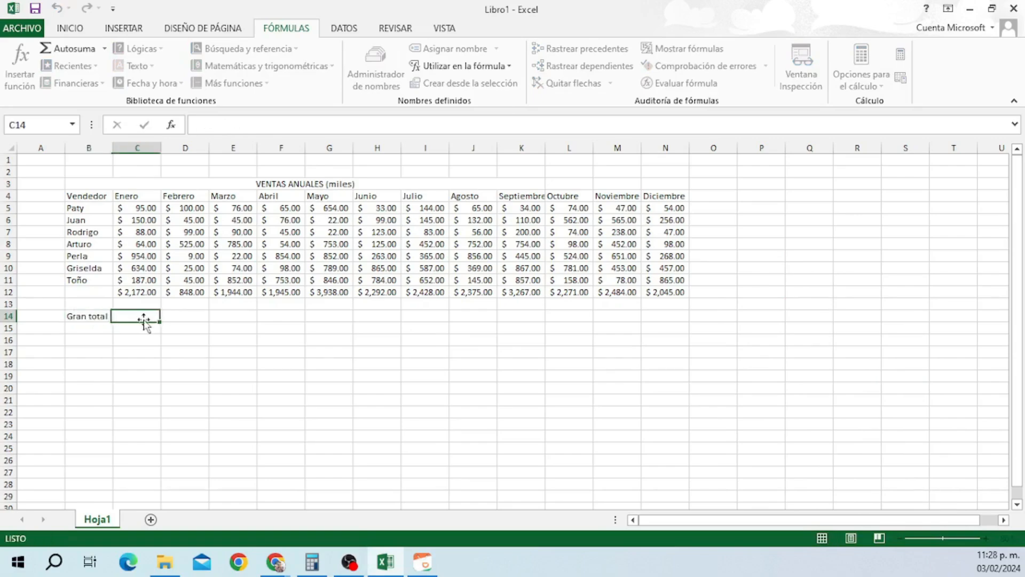
# Enter =SUMA(C12:N12) in C14 and widen column C to show $ 28,009.00.
pyautogui.write('=su')
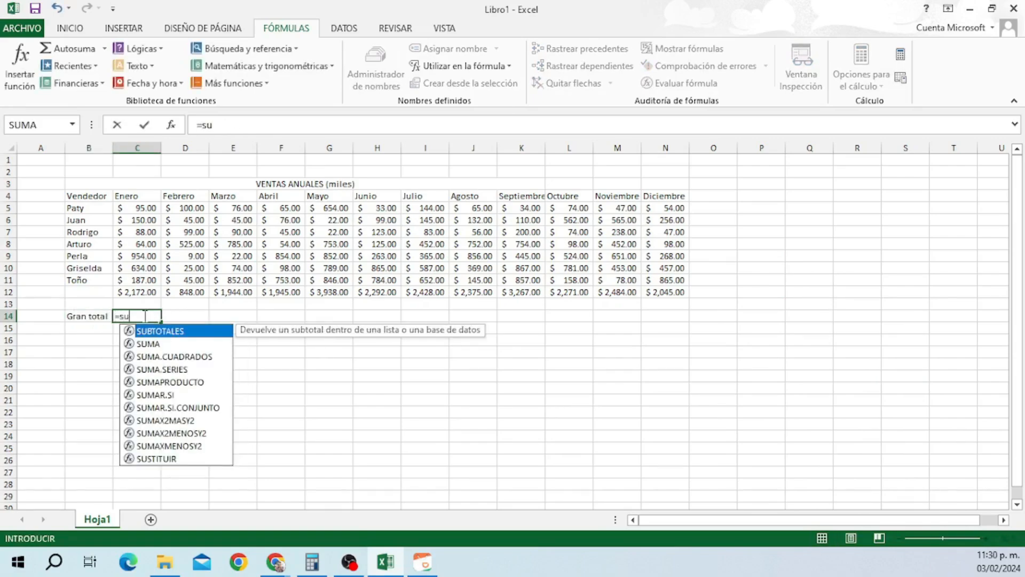
pyautogui.write('ma(')
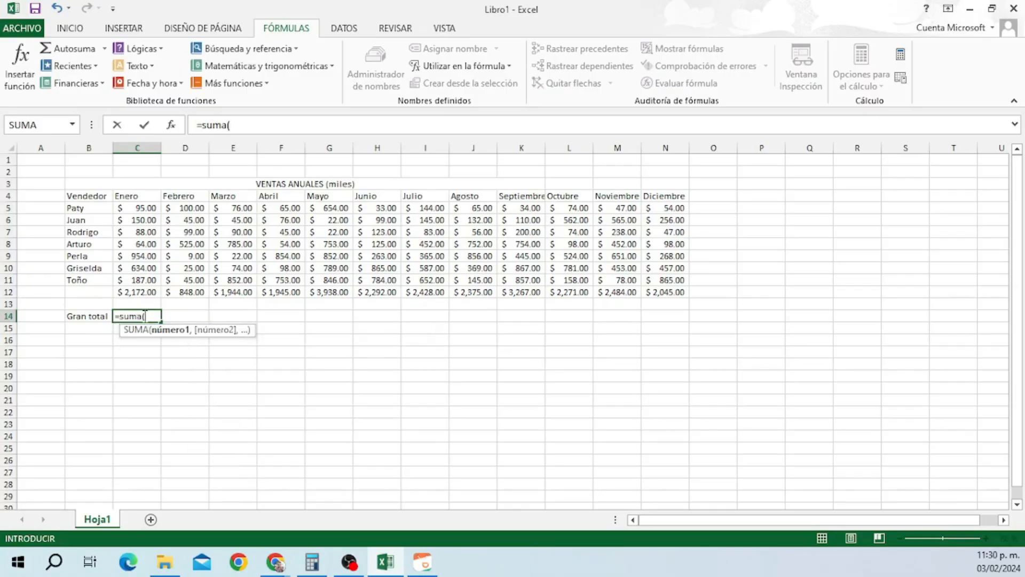
pyautogui.moveTo(136, 290); pyautogui.dragTo(646, 295)
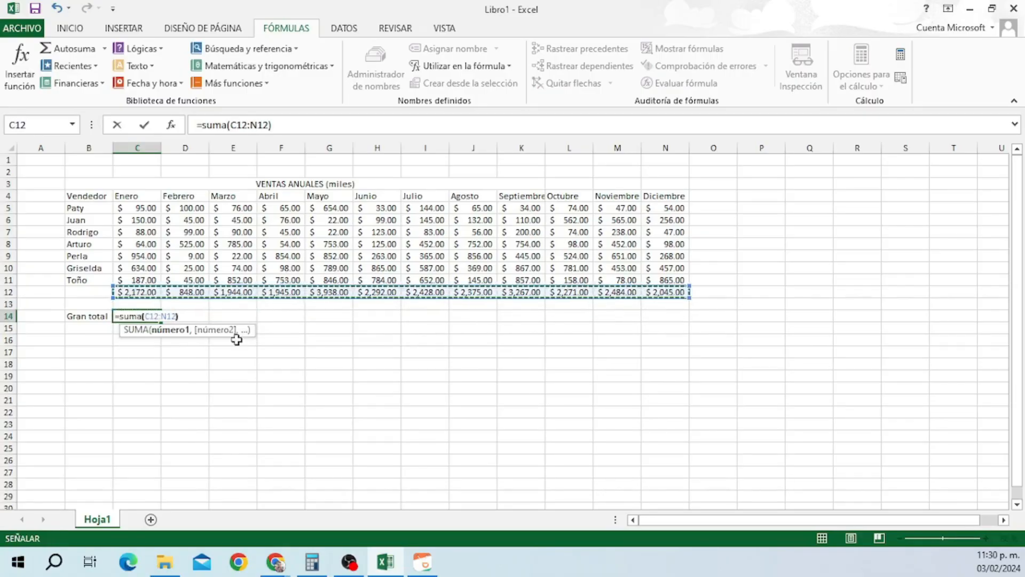
pyautogui.press('Return')
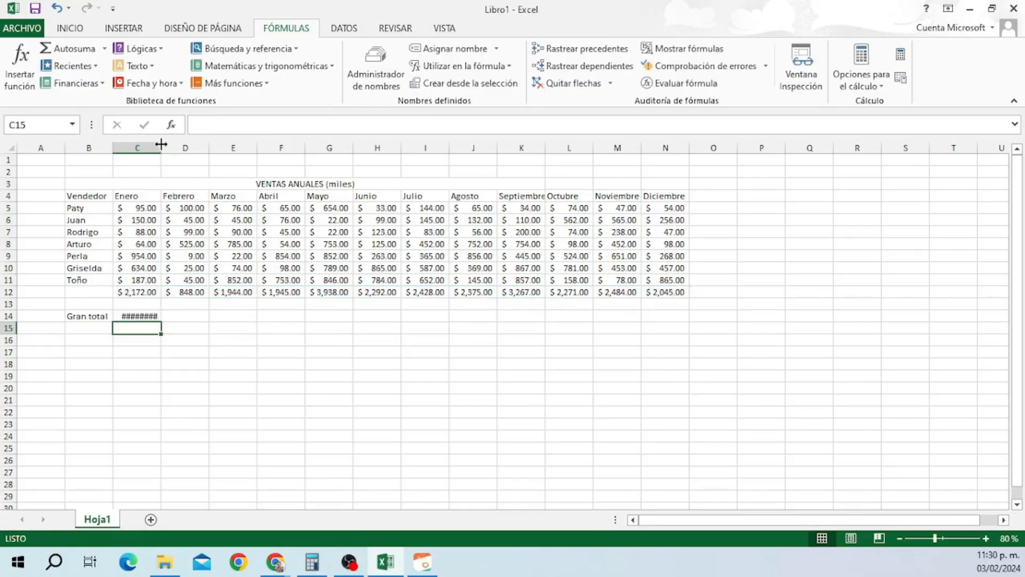
pyautogui.moveTo(161, 145); pyautogui.dragTo(178, 148)
pyautogui.press('Up')
pyautogui.press('Right')
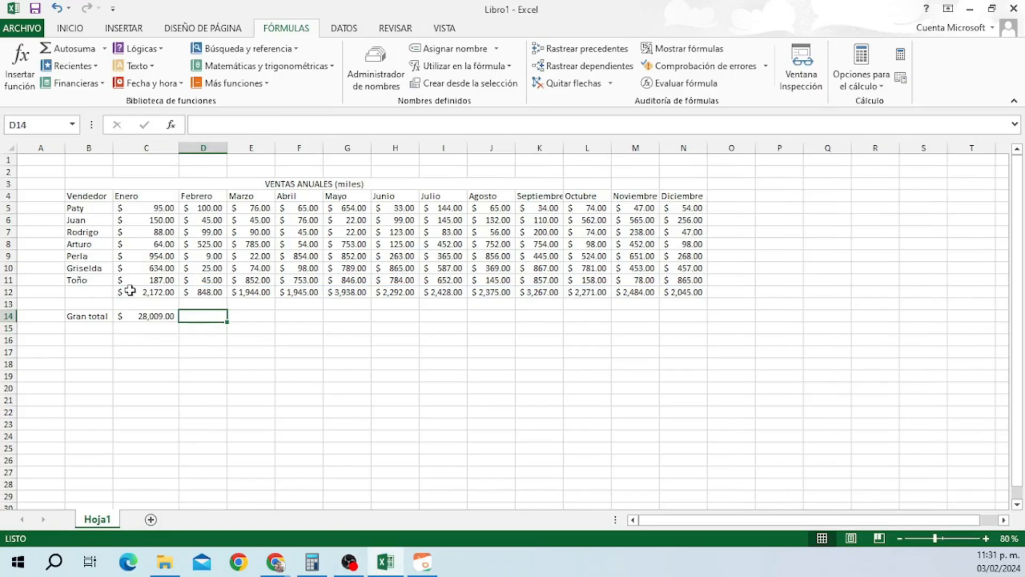
pyautogui.click(21, 75)
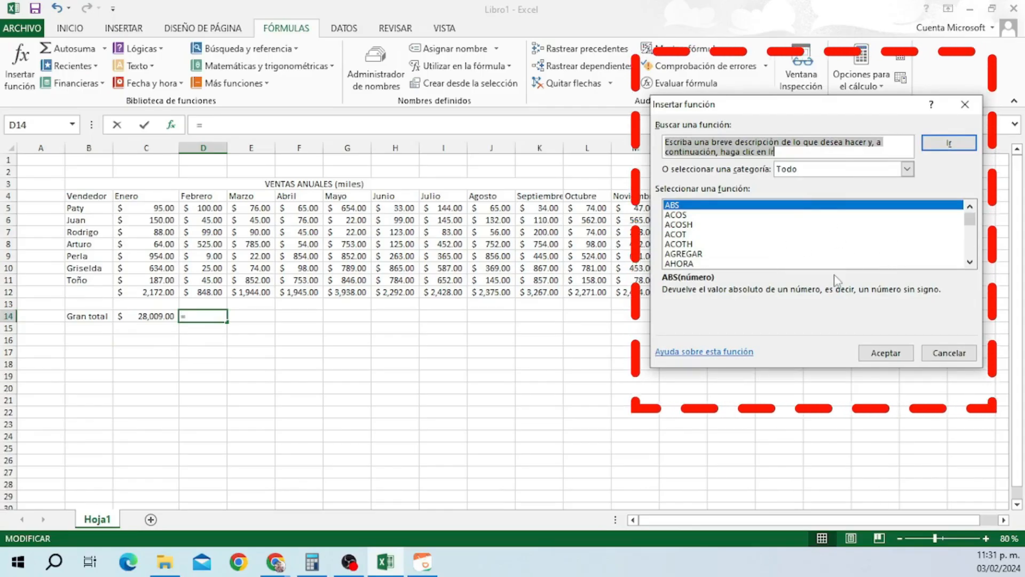
pyautogui.moveTo(970, 223); pyautogui.dragTo(970, 239)
pyautogui.click(700, 244)
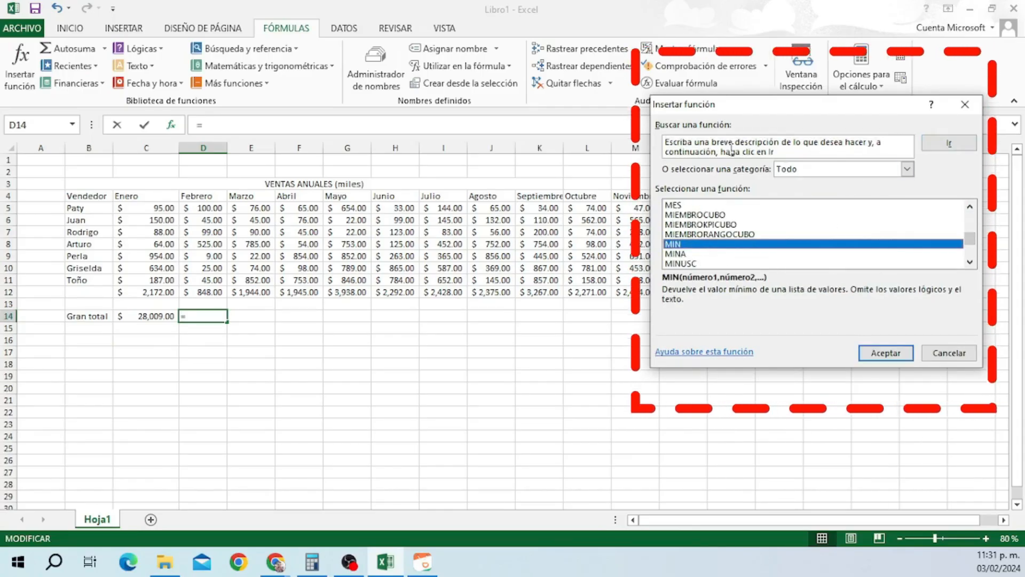
pyautogui.press('Up')
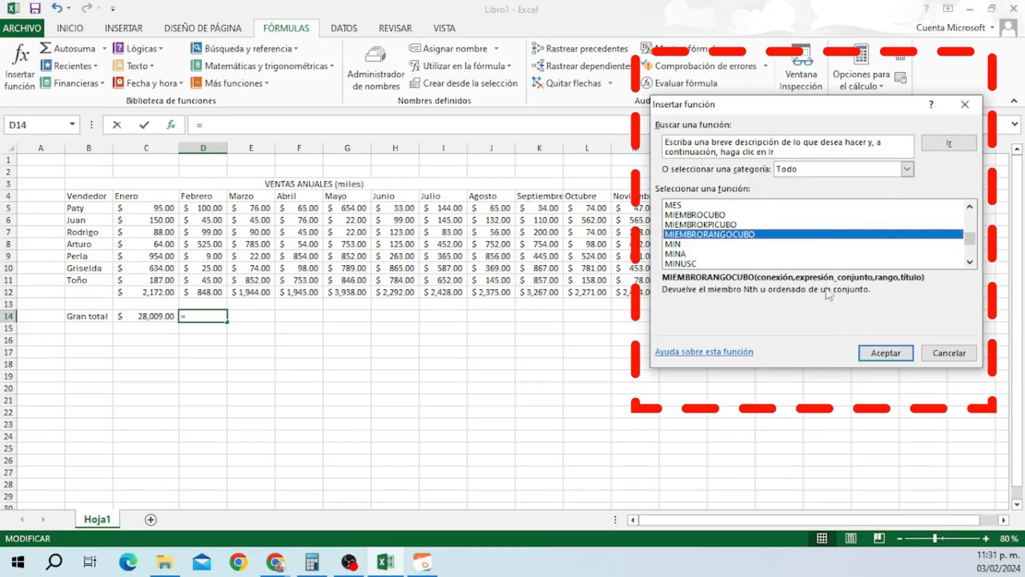
pyautogui.press('Up')
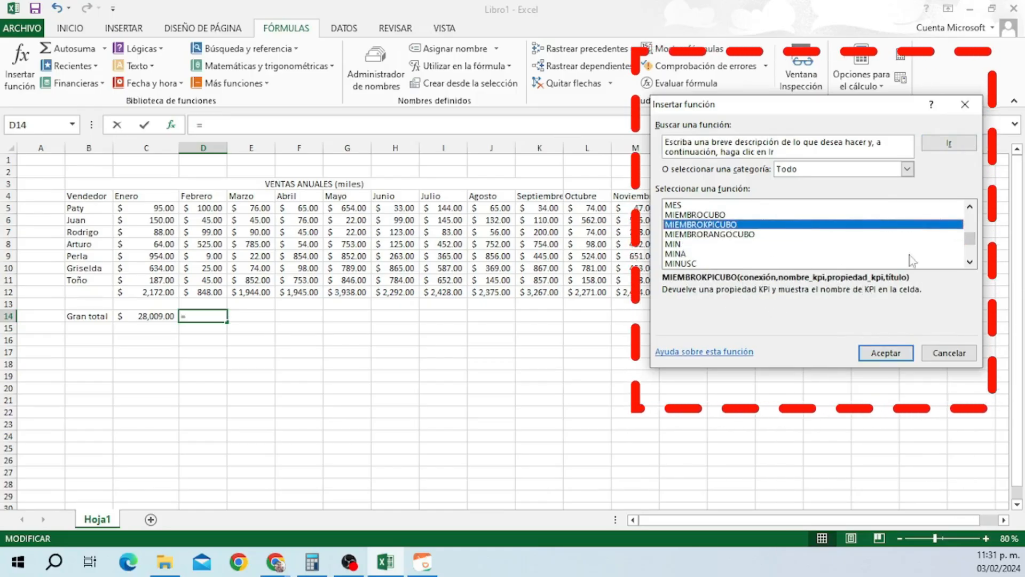
pyautogui.moveTo(970, 238); pyautogui.dragTo(970, 230)
pyautogui.click(721, 234)
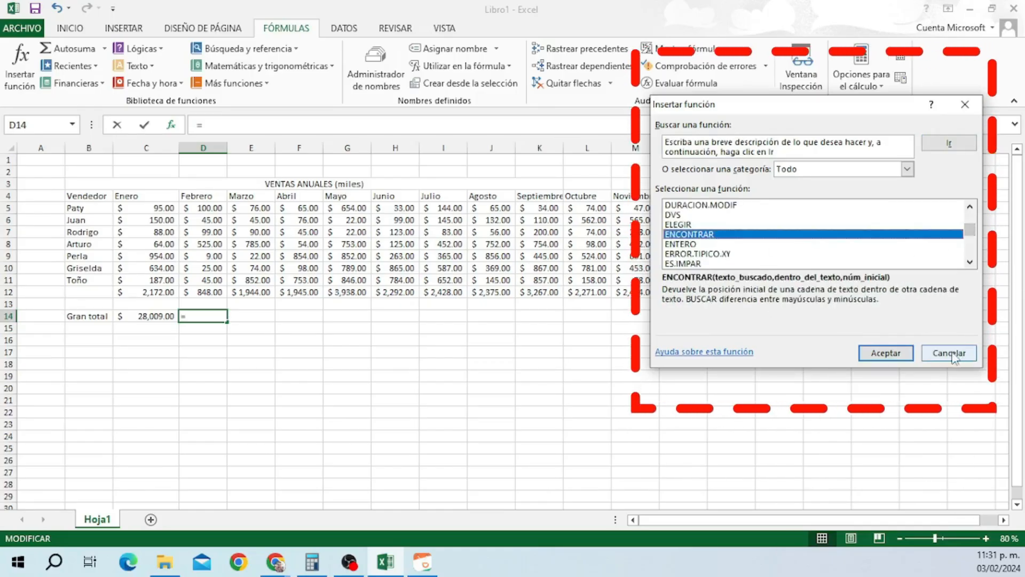
pyautogui.press('Escape')
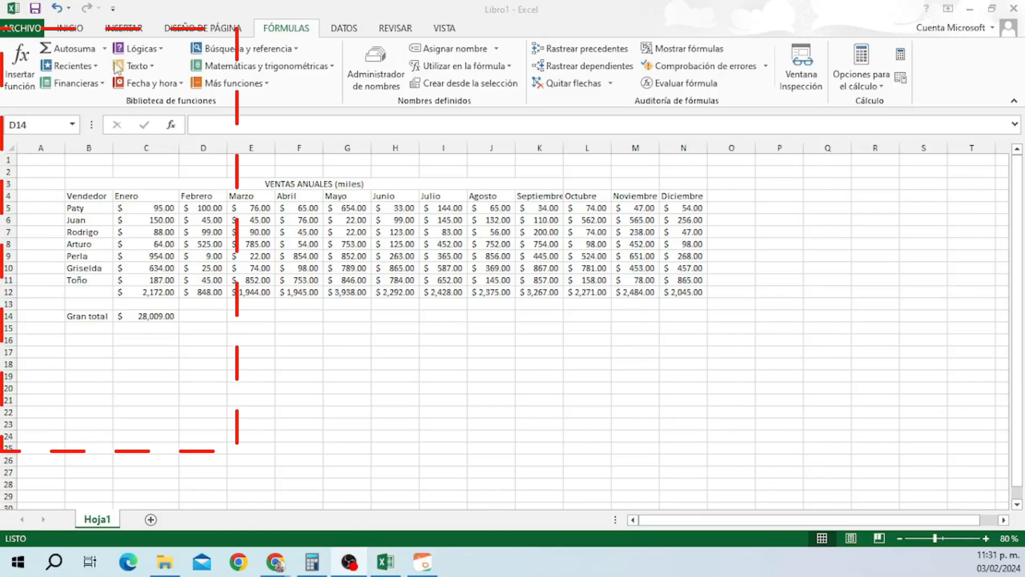
# Start =SUMA(C14) in D14 via Autosuma and browse the Recientes and Financieras functions.
pyautogui.click(104, 49)
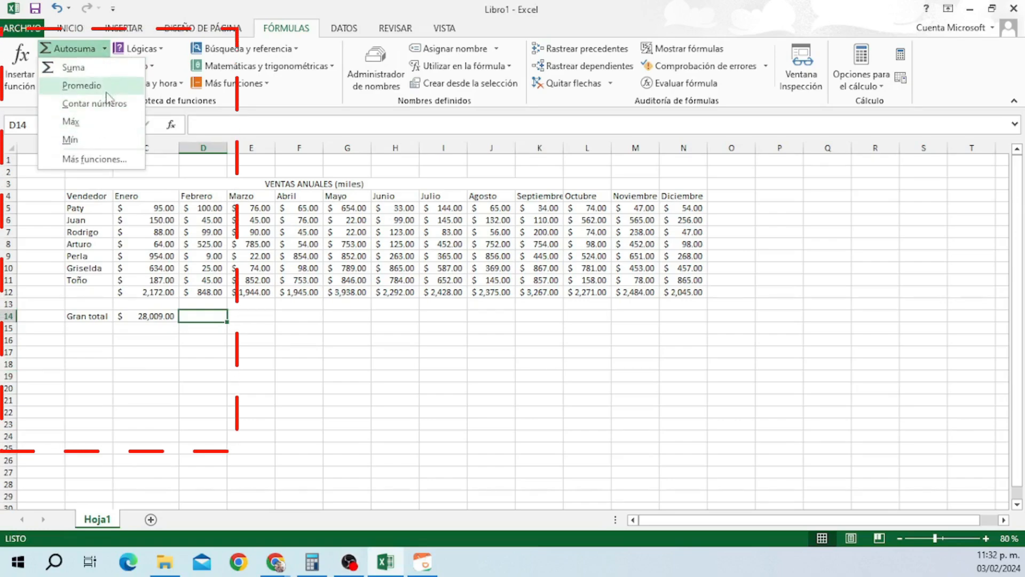
pyautogui.click(85, 68)
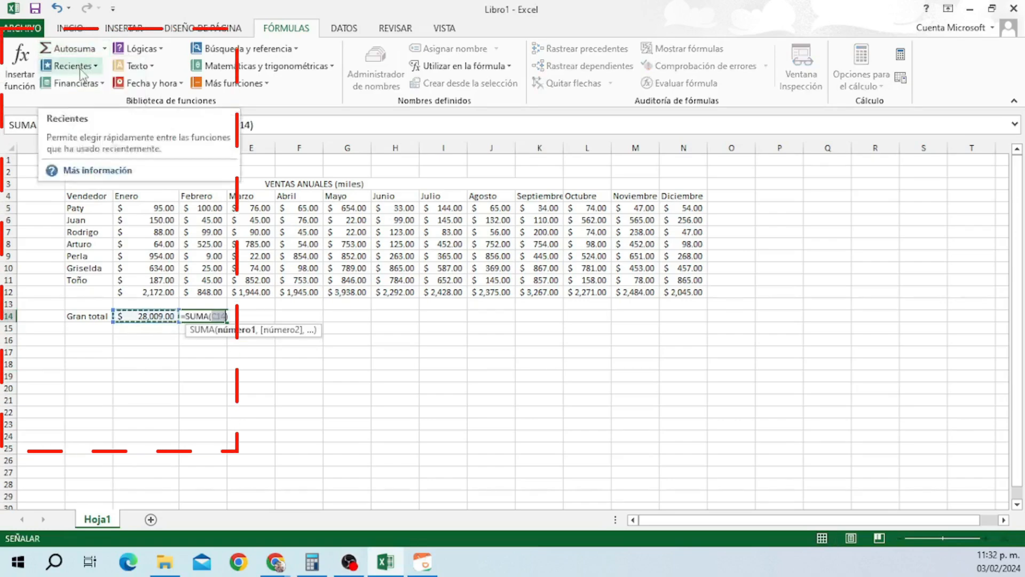
pyautogui.click(89, 69)
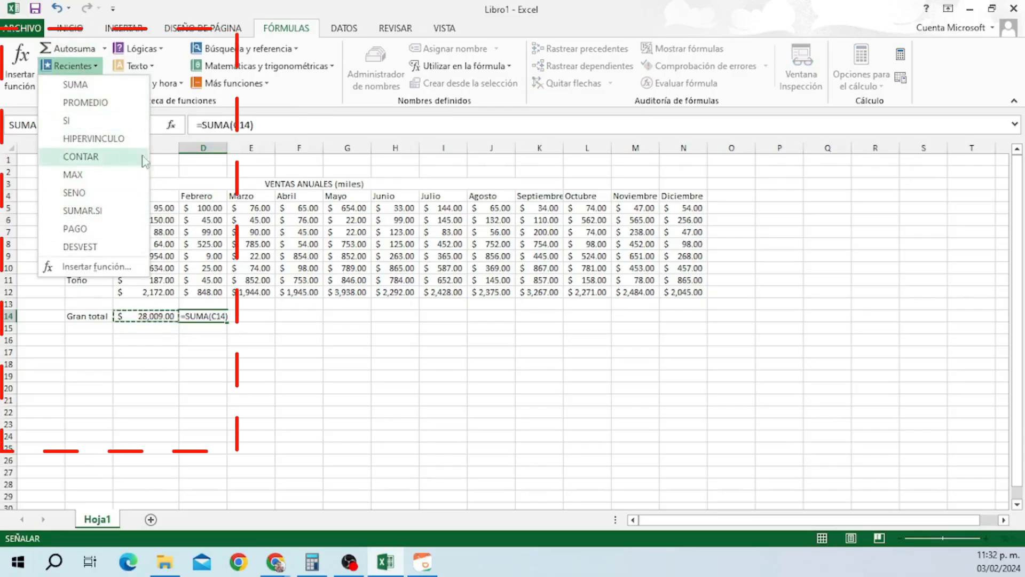
pyautogui.click(95, 72)
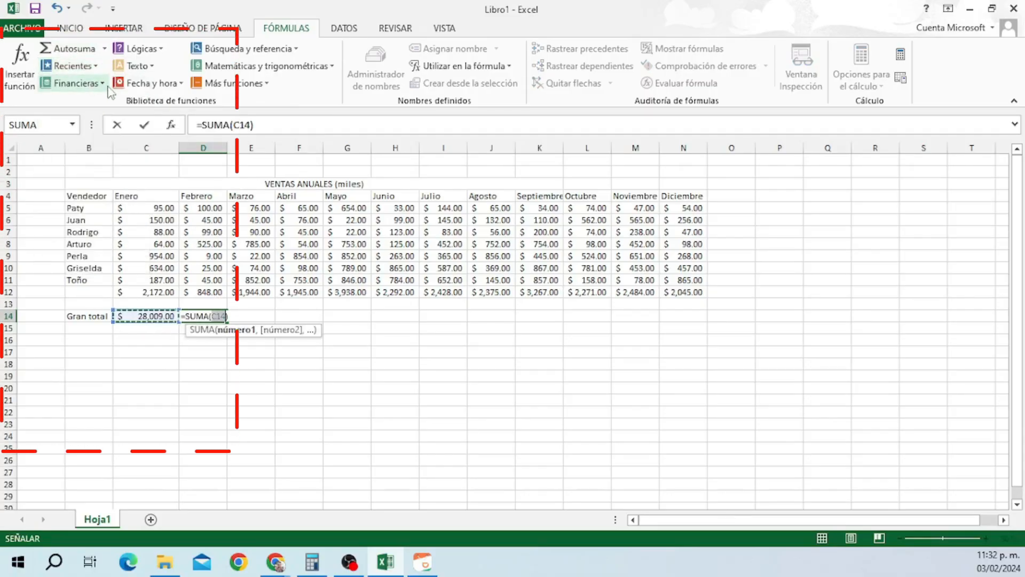
pyautogui.click(107, 86)
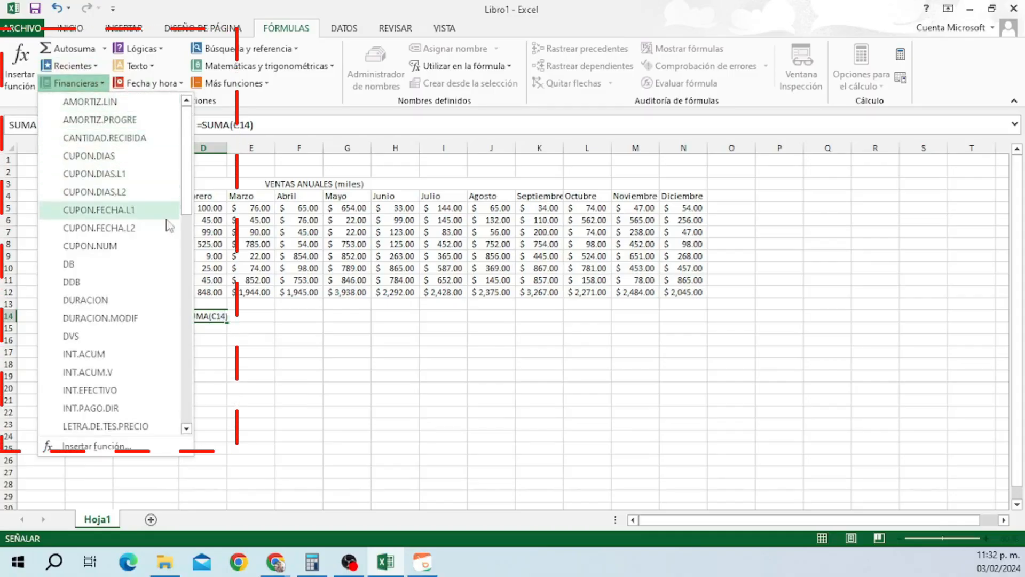
pyautogui.moveTo(186, 208); pyautogui.dragTo(186, 368)
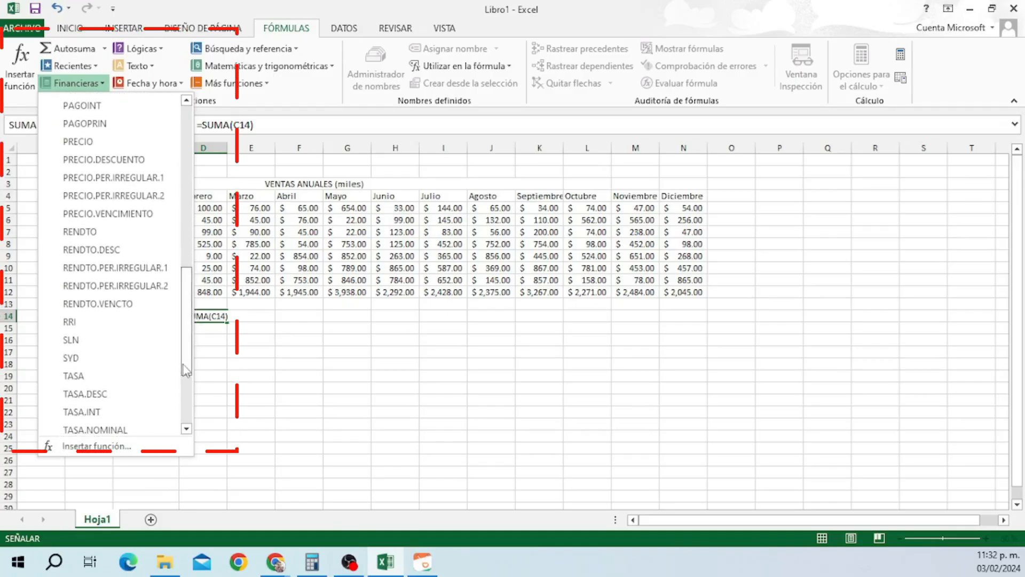
pyautogui.click(100, 85)
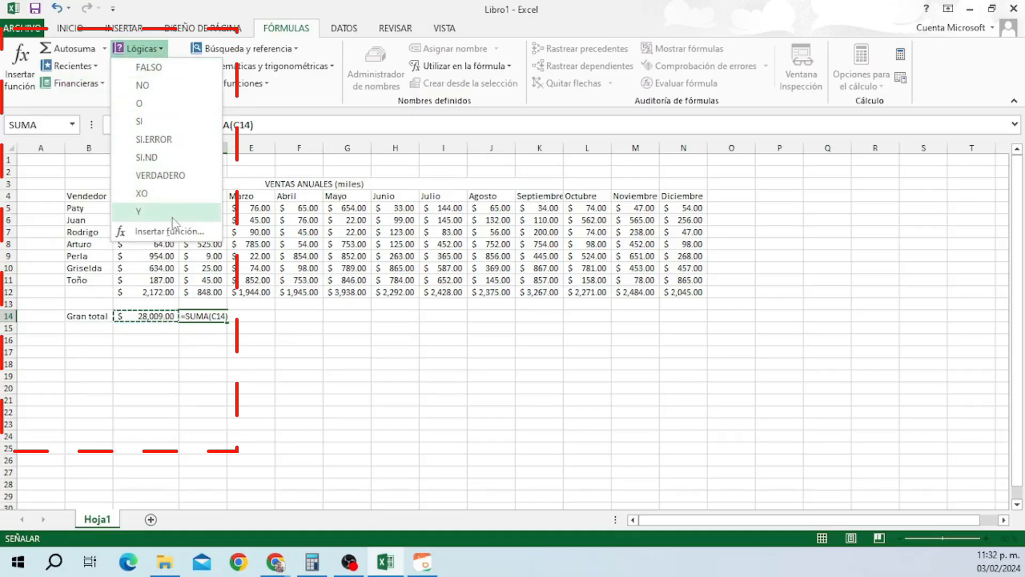
# Browse the Lógicas, Texto and Fecha y hora function lists.
pyautogui.click(160, 51)
pyautogui.click(150, 68)
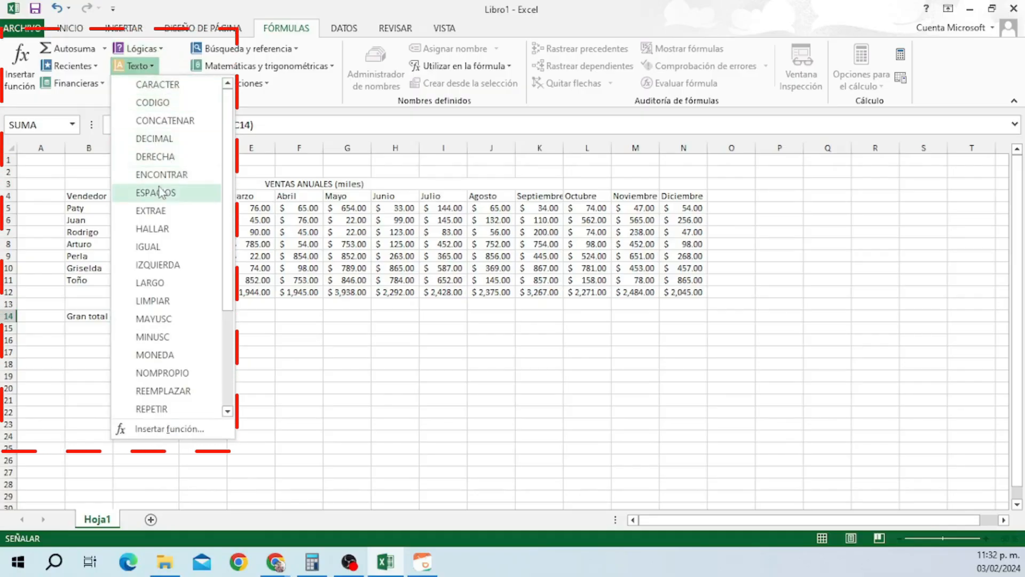
pyautogui.scroll(-2, 230, 252)
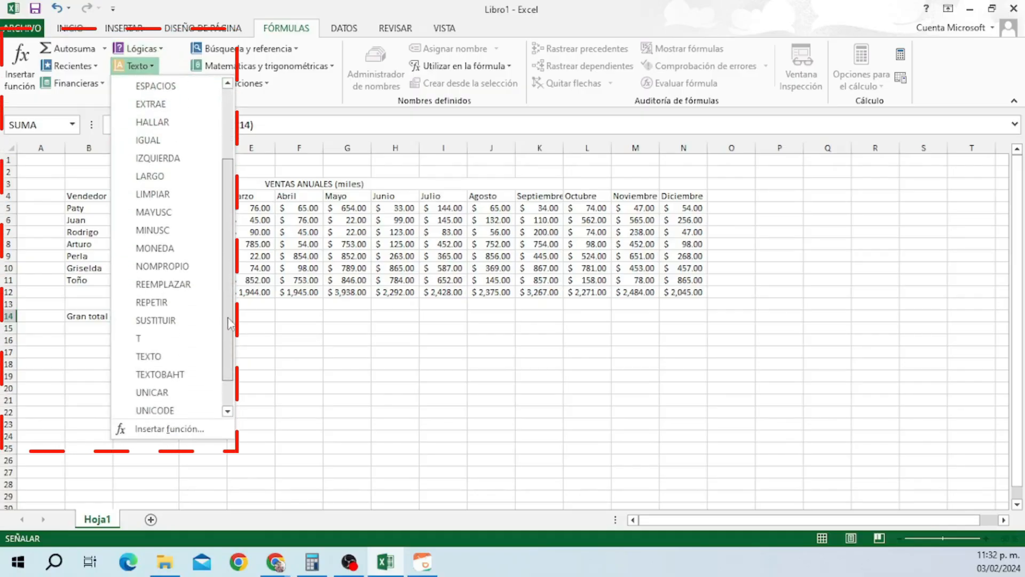
pyautogui.scroll(2, 230, 253)
pyautogui.click(160, 68)
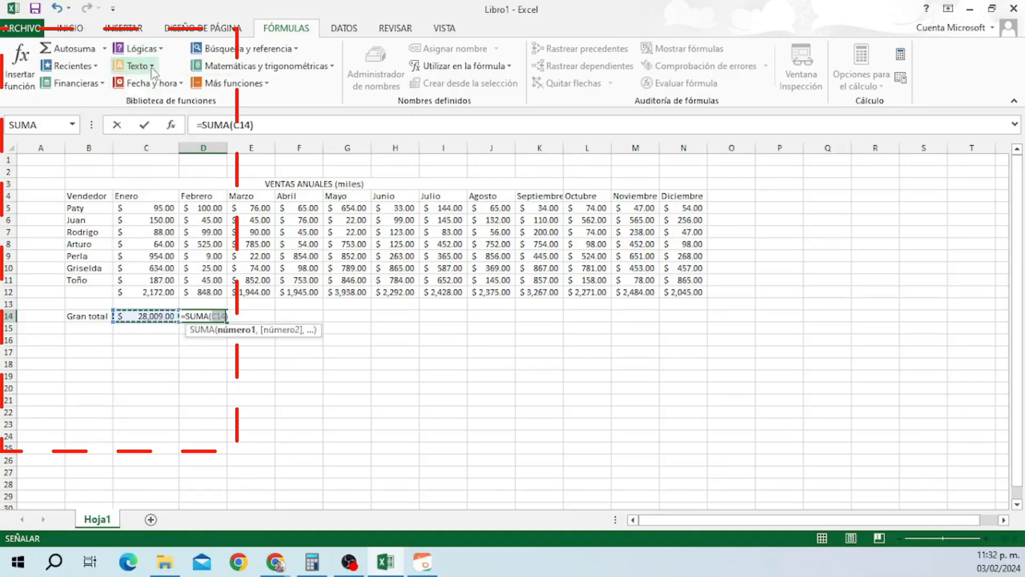
pyautogui.click(163, 85)
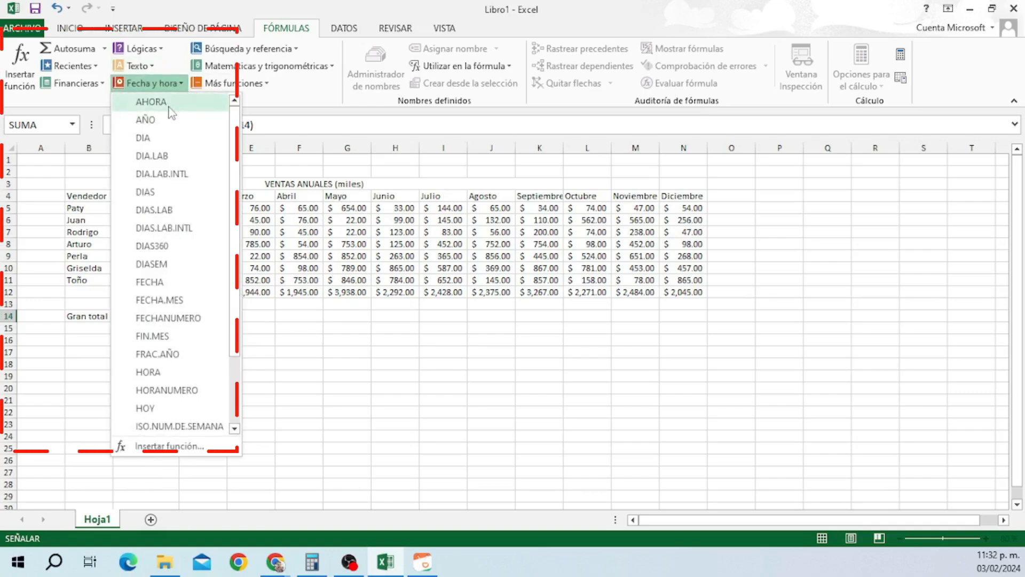
pyautogui.scroll(-3, 240, 223)
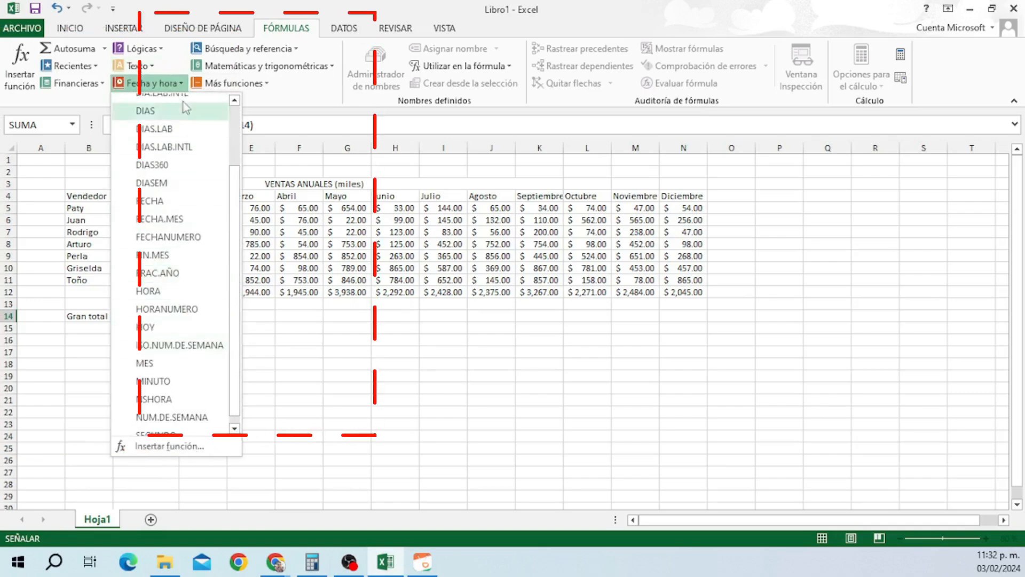
pyautogui.click(181, 83)
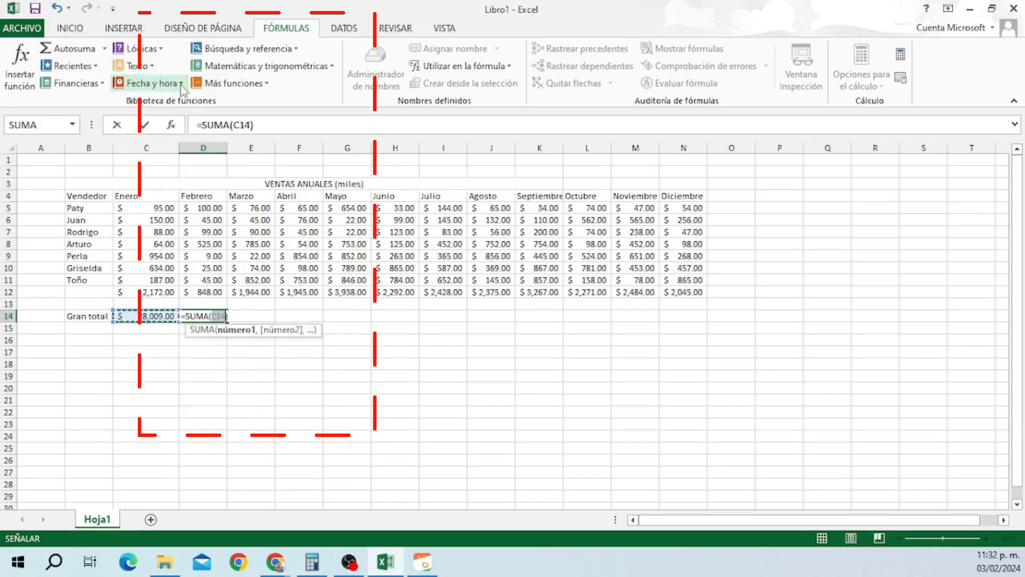
# Browse the lookup-and-reference and math-and-trigonometry function lists.
pyautogui.click(293, 50)
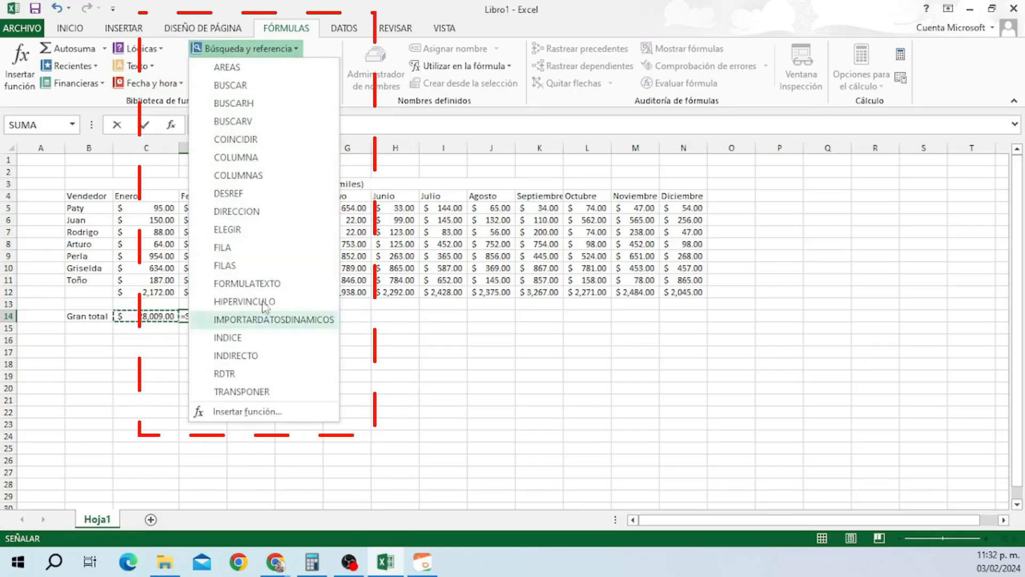
pyautogui.click(298, 50)
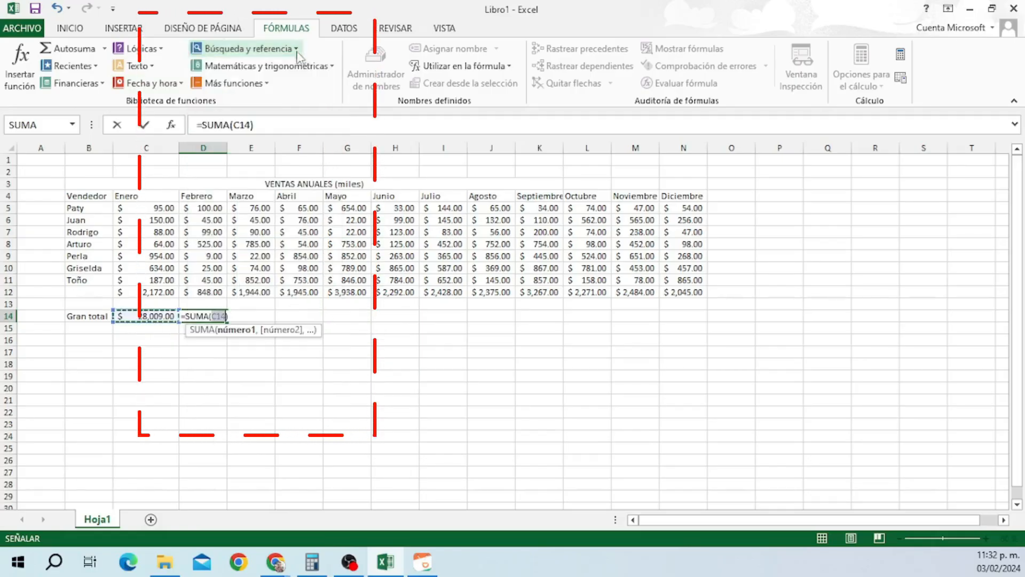
pyautogui.click(333, 67)
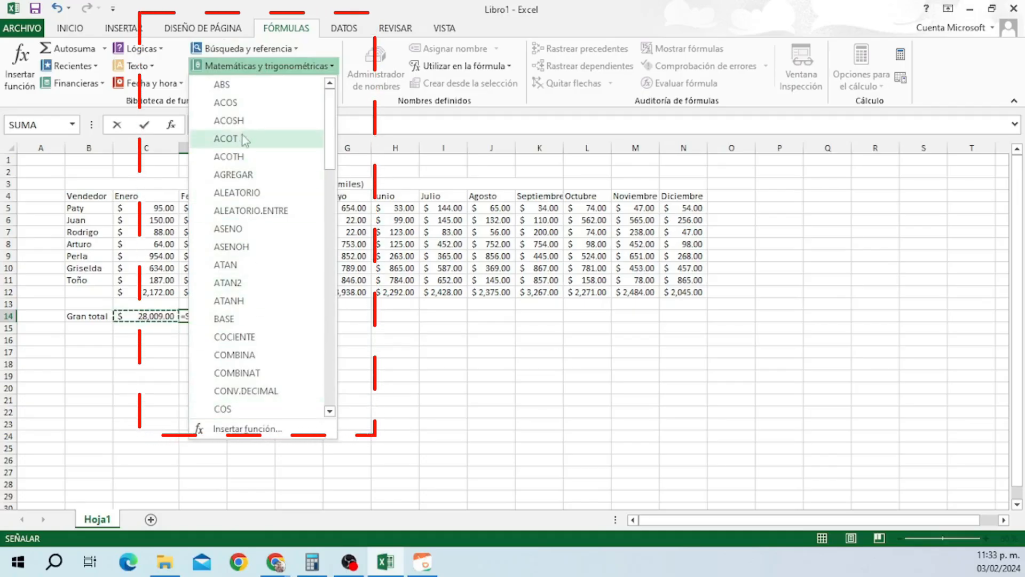
pyautogui.click(316, 69)
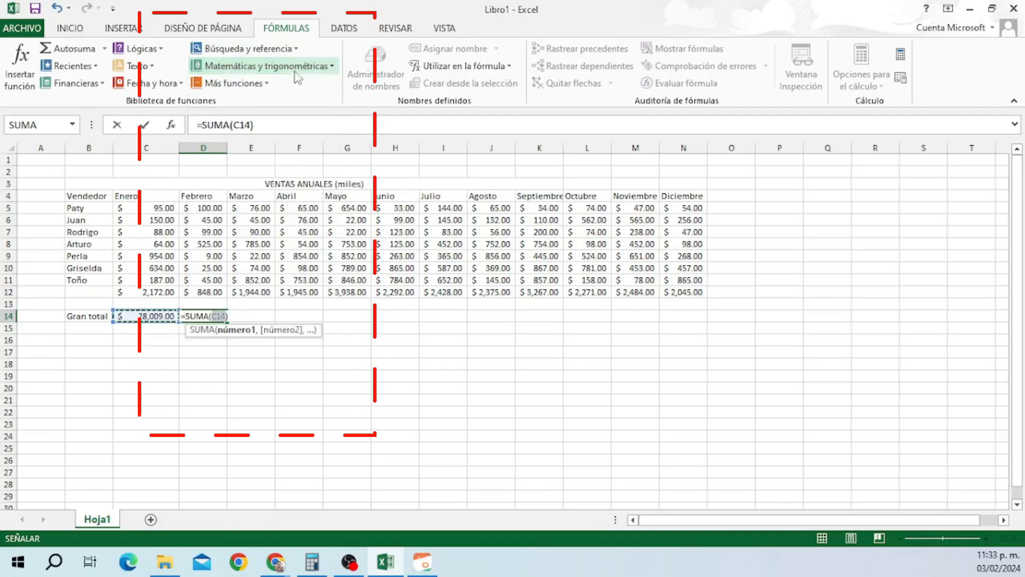
# Look through the Más funciones submenus, then cancel the =SUMA(C14) entry in D14.
pyautogui.click(235, 83)
pyautogui.moveTo(274, 102)
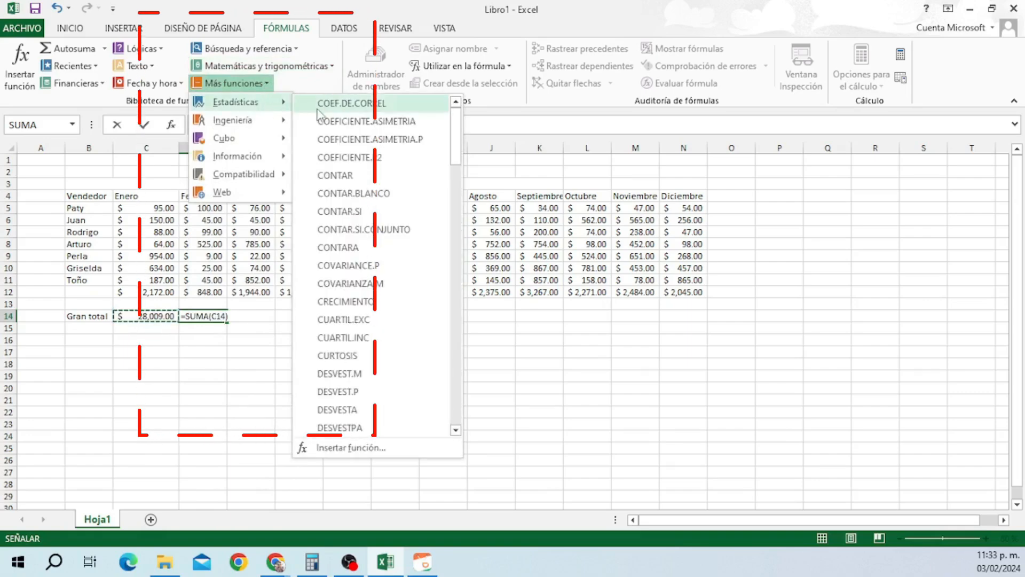
pyautogui.moveTo(456, 160); pyautogui.dragTo(443, 222)
pyautogui.moveTo(252, 129)
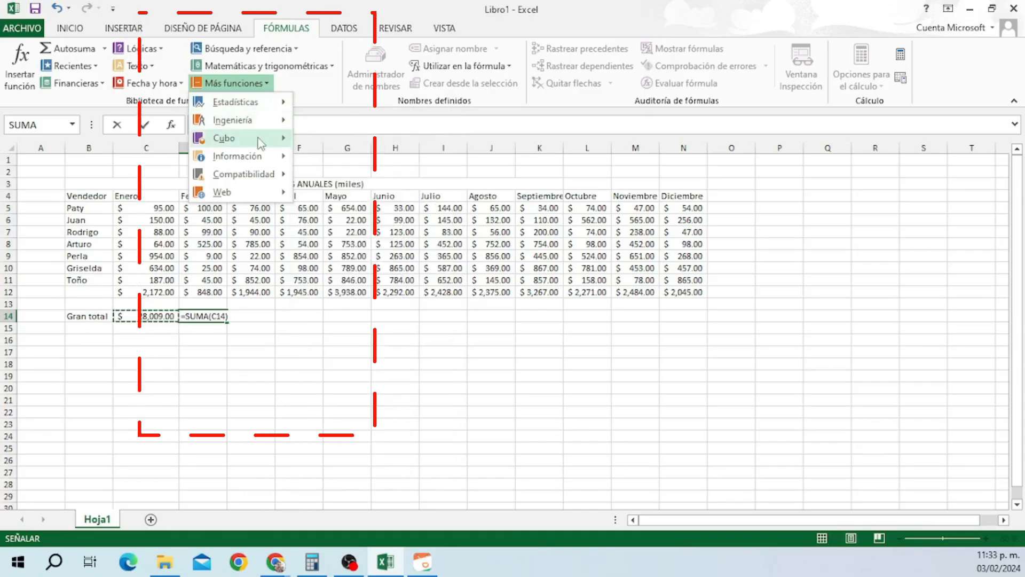
pyautogui.moveTo(251, 156)
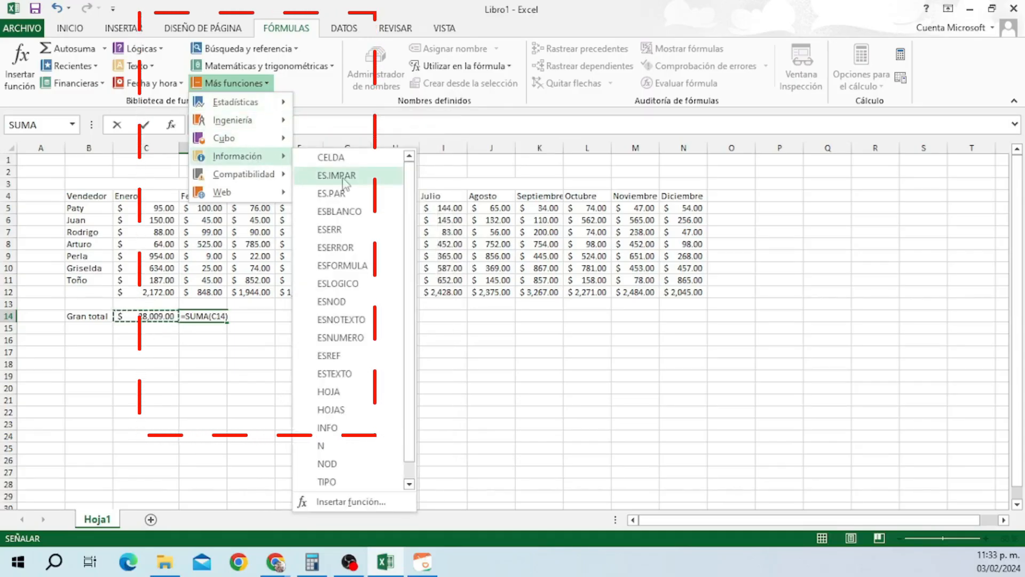
pyautogui.moveTo(265, 181)
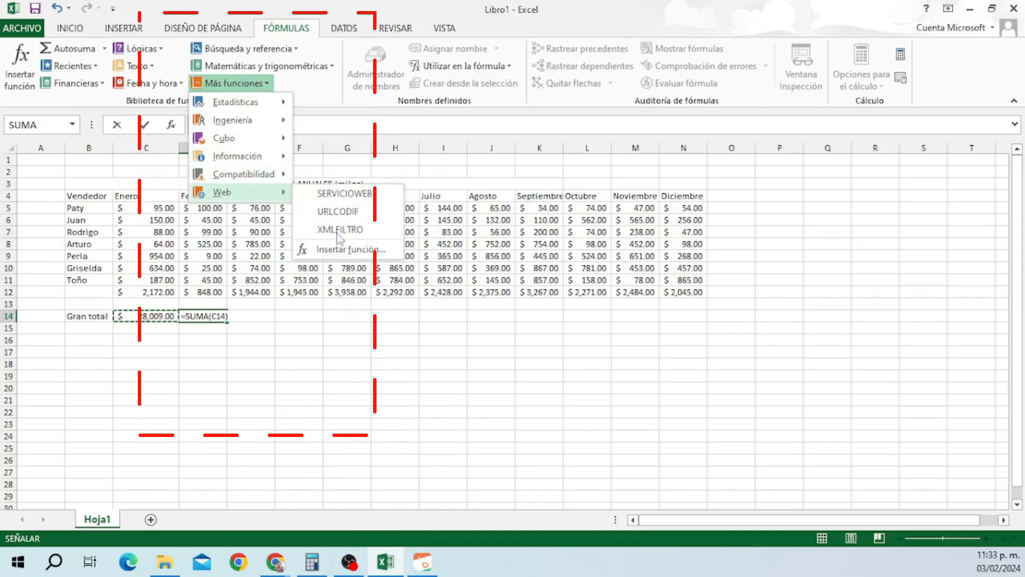
pyautogui.press('Escape')
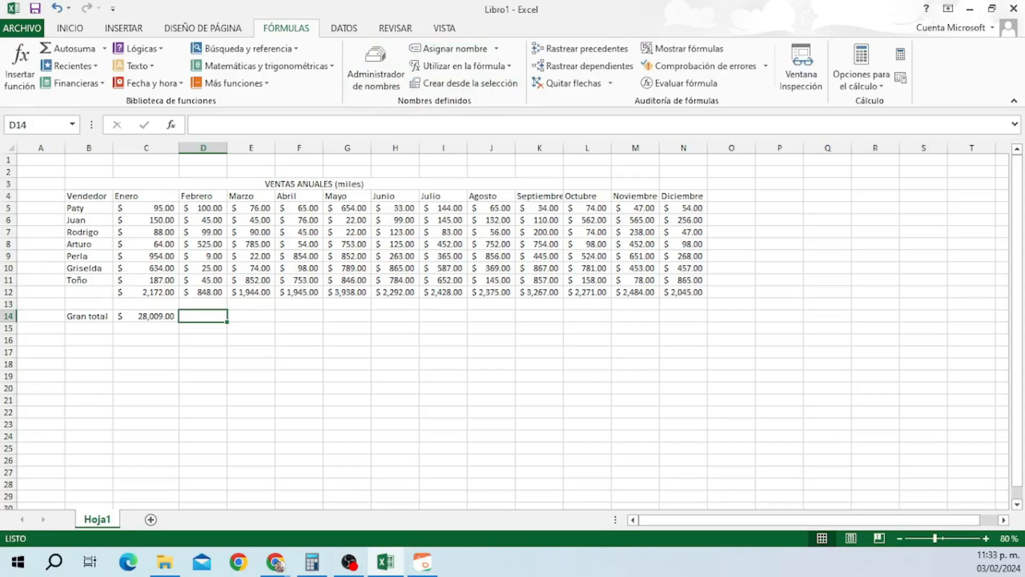
# Define a name for the first seller's sales row C5:N5 and verify it in Administrador de nombres.
pyautogui.click(348, 561)
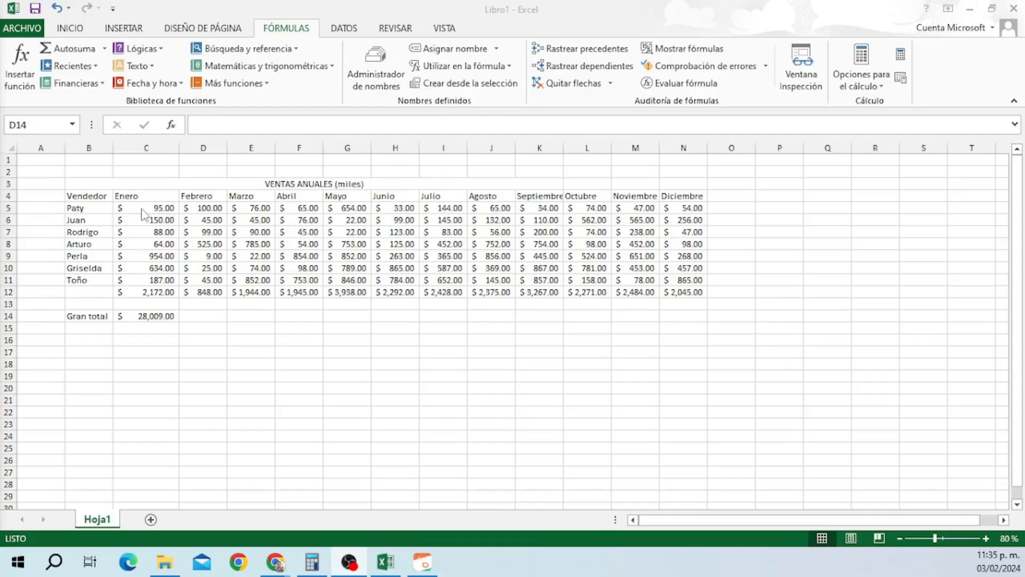
pyautogui.moveTo(153, 208); pyautogui.dragTo(670, 206)
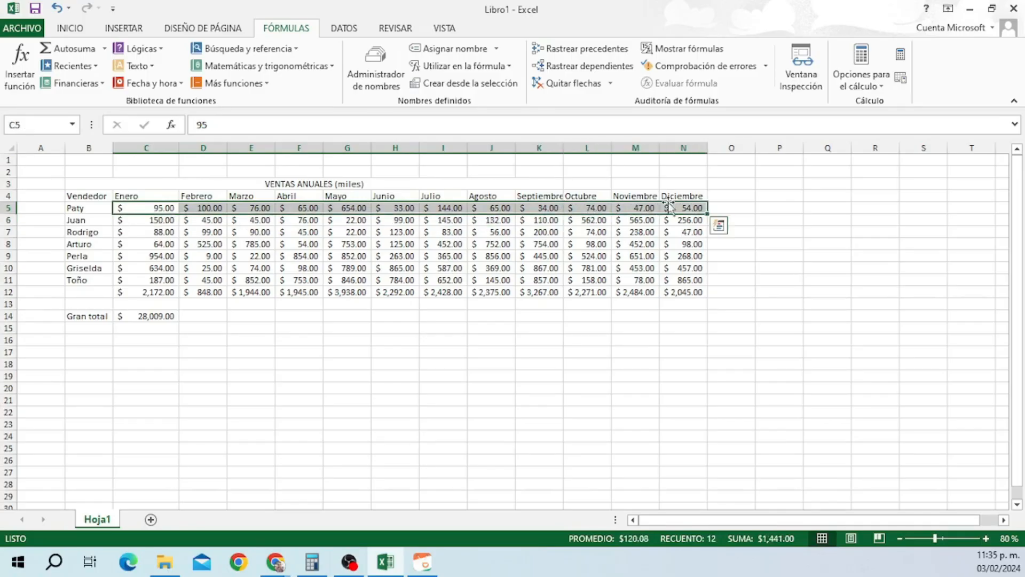
pyautogui.click(451, 49)
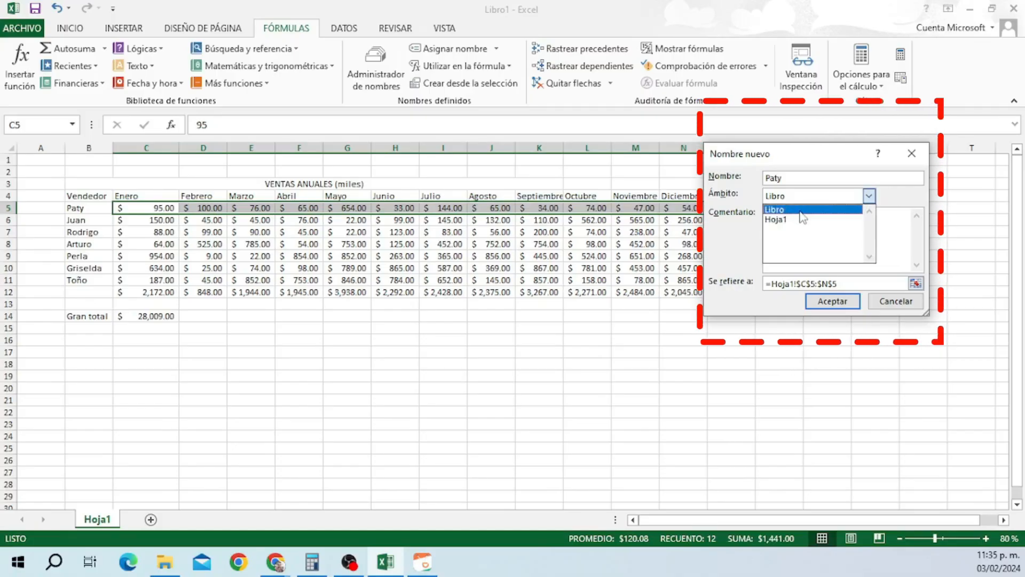
pyautogui.click(916, 283)
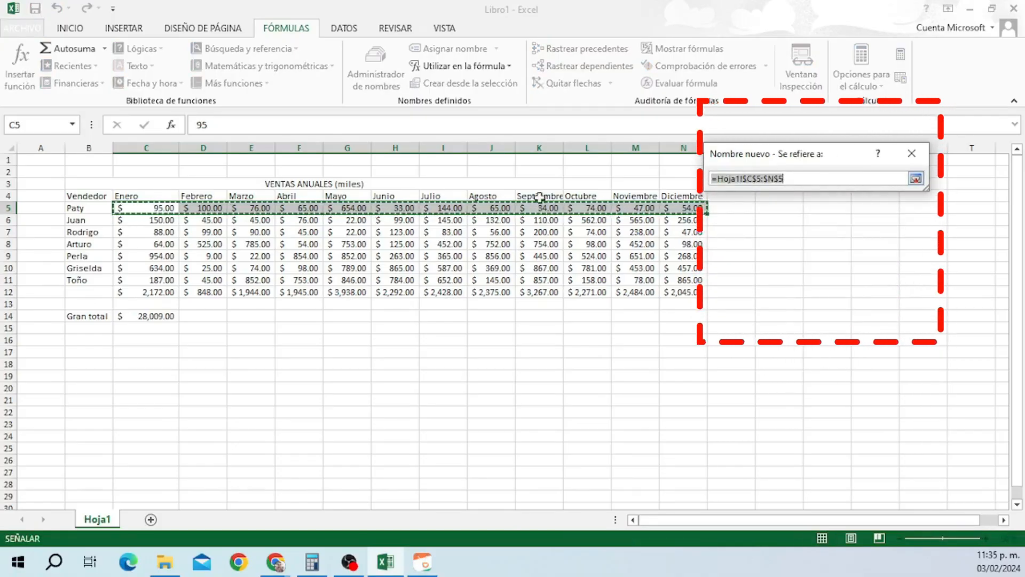
pyautogui.click(916, 178)
pyautogui.click(849, 307)
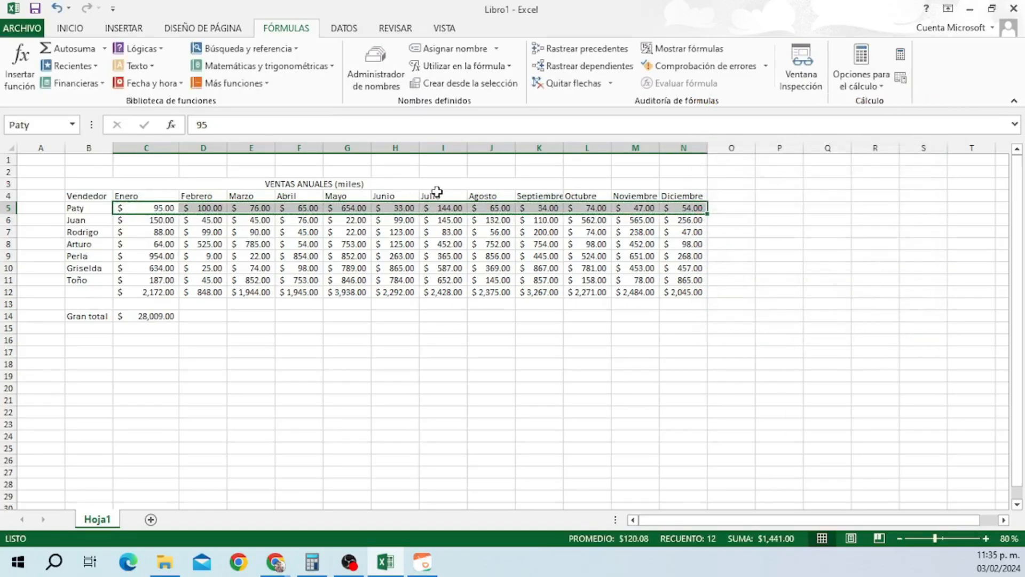
pyautogui.click(382, 87)
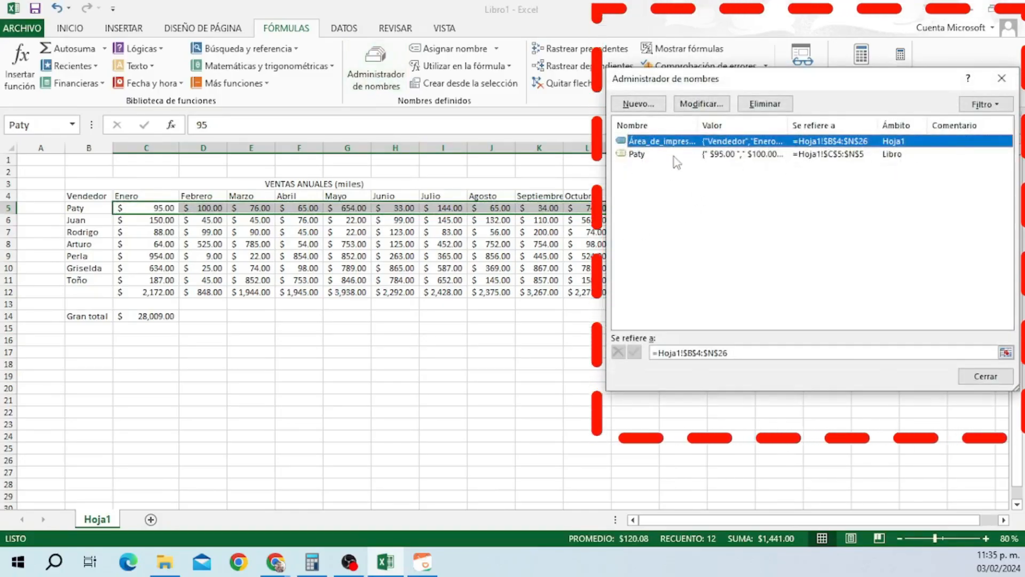
pyautogui.click(997, 378)
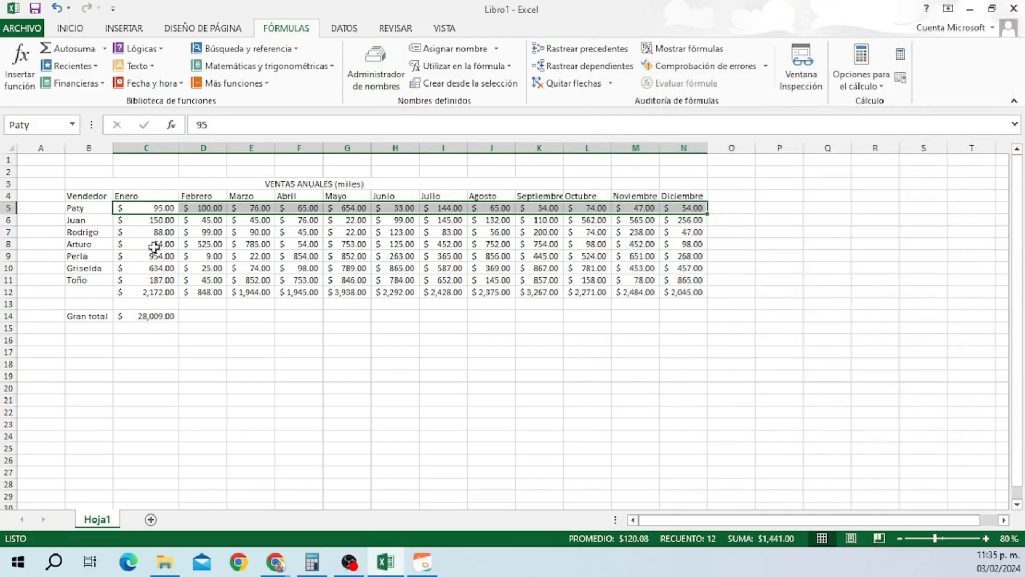
# Define a name for the second seller's sales row C8:N8 and verify it in the name list.
pyautogui.moveTo(154, 246); pyautogui.dragTo(660, 245)
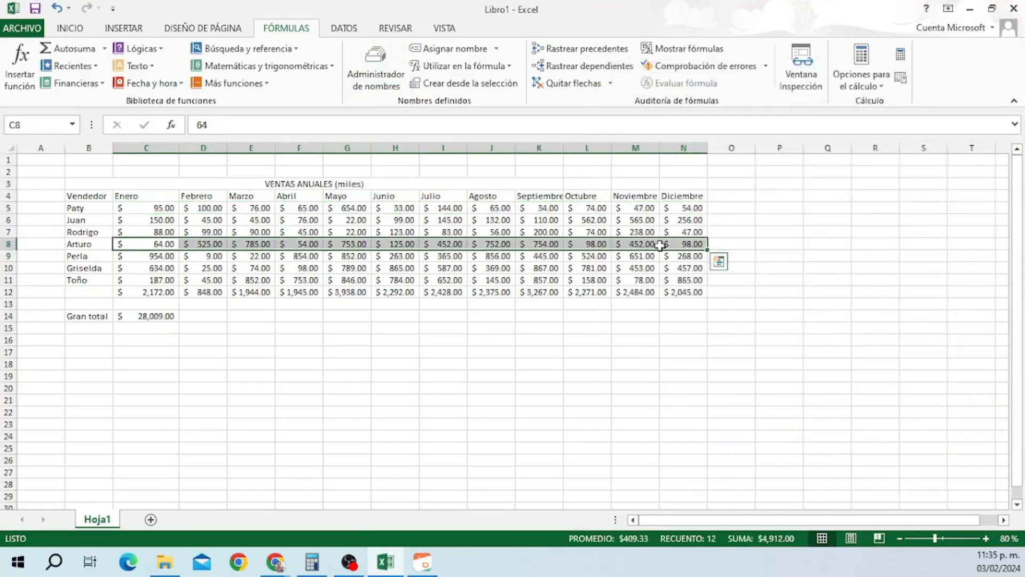
pyautogui.click(454, 48)
pyautogui.press('Return')
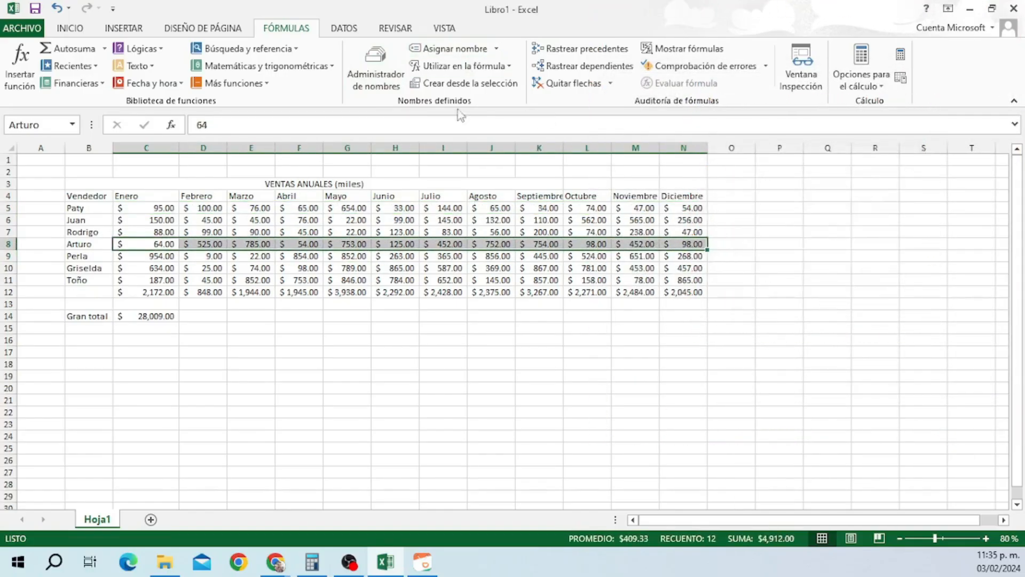
pyautogui.click(376, 66)
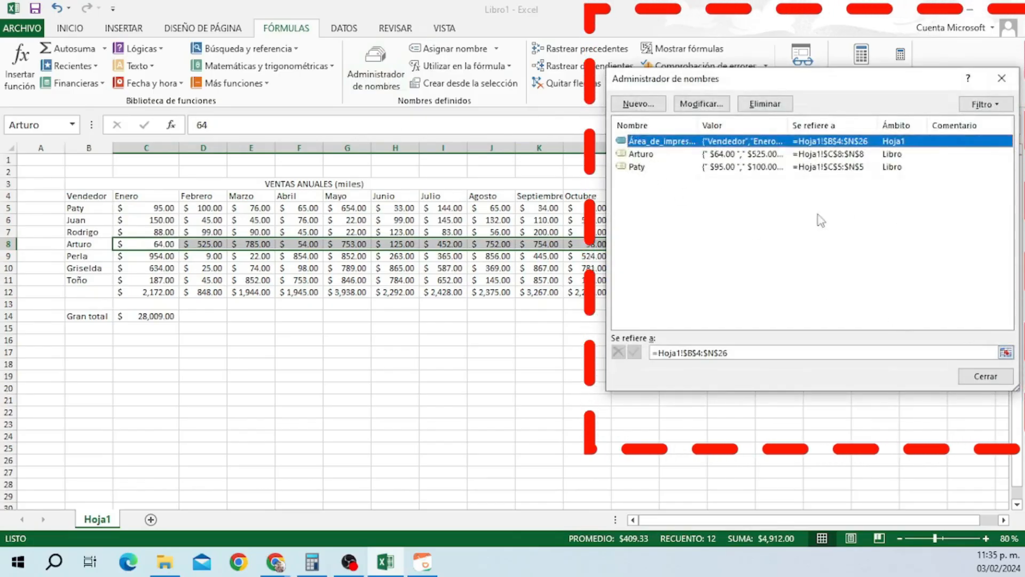
pyautogui.click(985, 376)
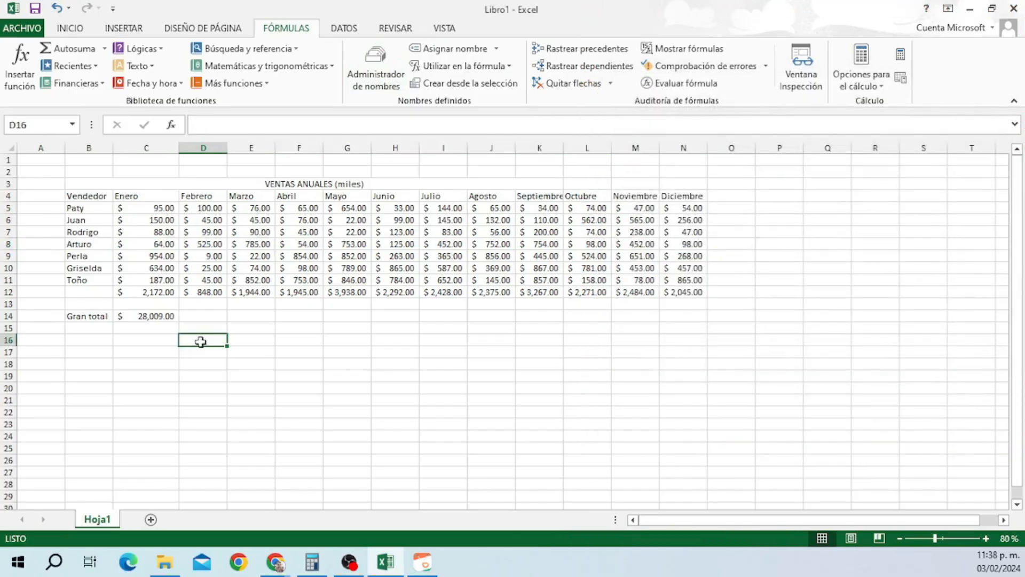
# Label D16 'Ventas Paty y Arturo' and enter =SUMA(Arturo,Paty) in F16 using the defined names.
pyautogui.write('Ventas Paty y Arturo')
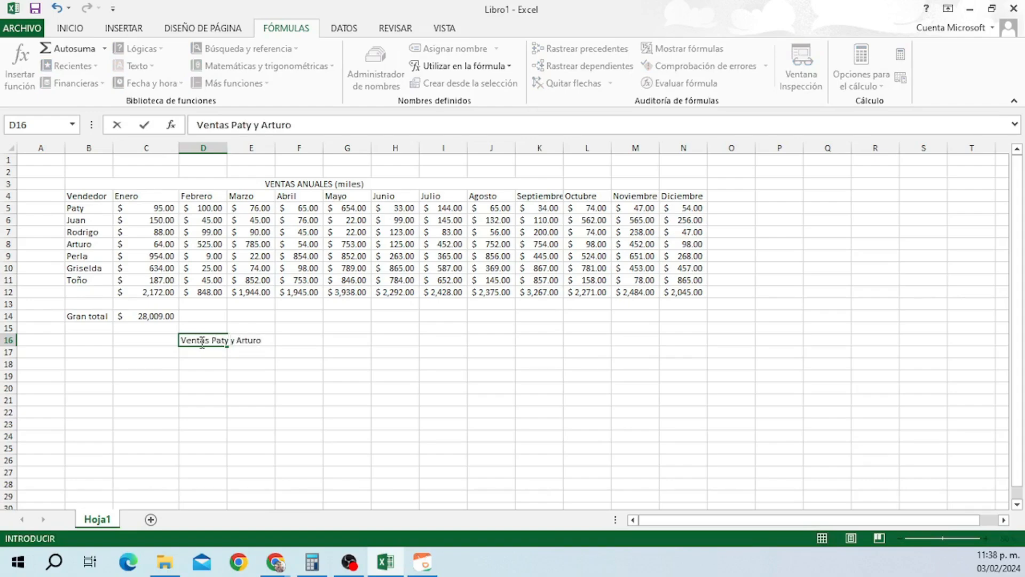
pyautogui.click(273, 347)
pyautogui.moveTo(215, 342); pyautogui.dragTo(252, 342)
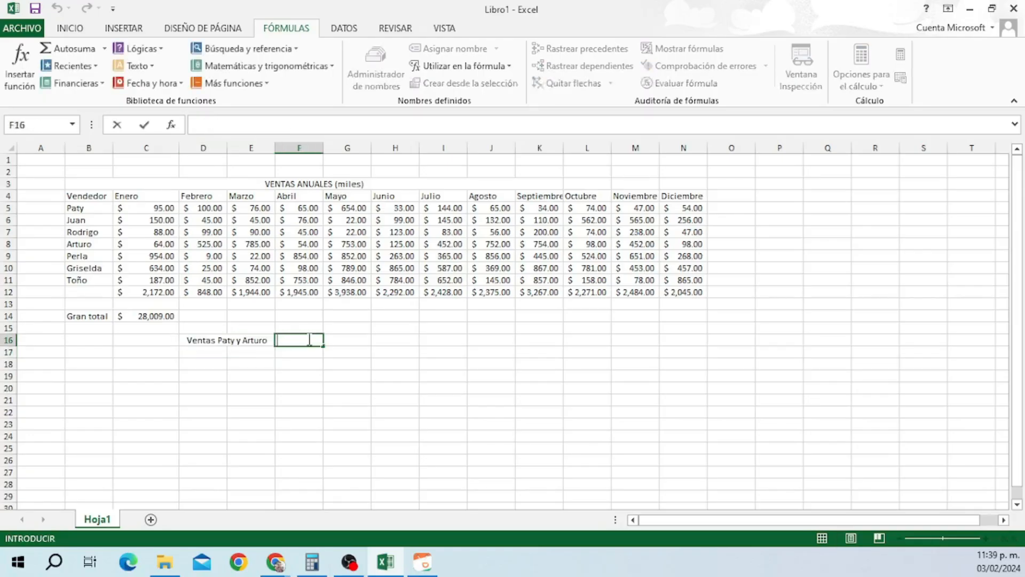
pyautogui.write('suma')
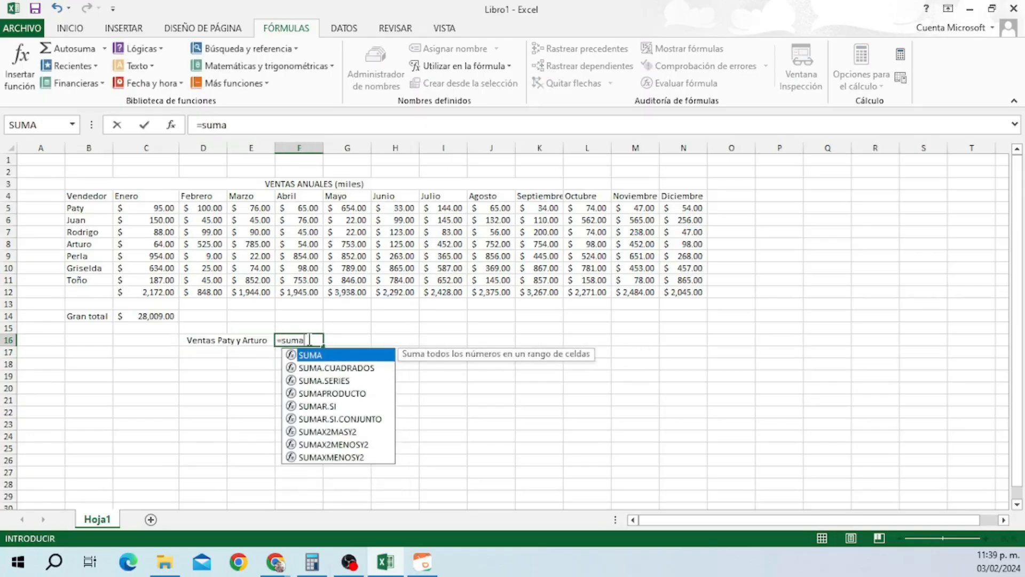
pyautogui.write('(')
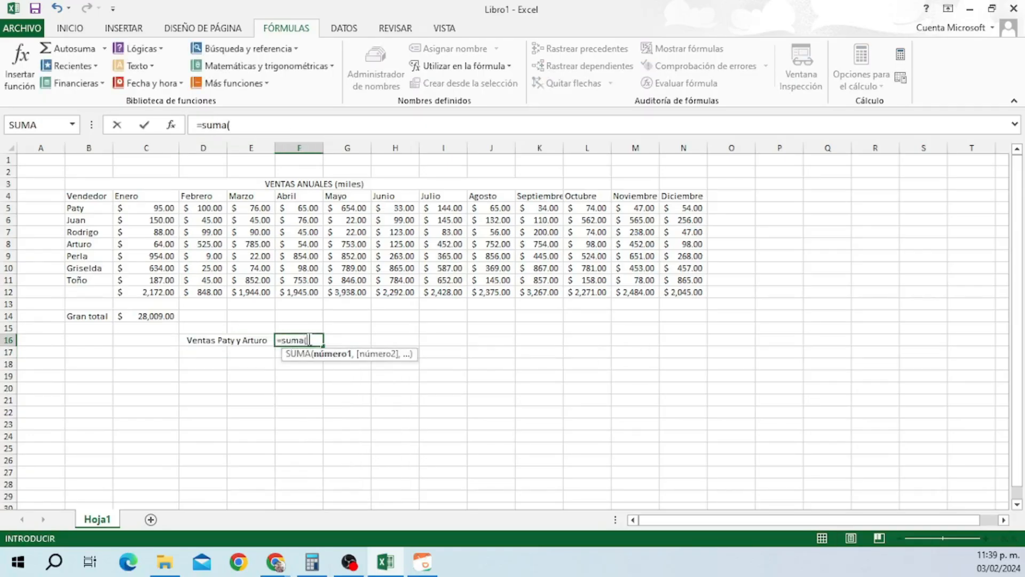
pyautogui.click(459, 66)
pyautogui.click(451, 100)
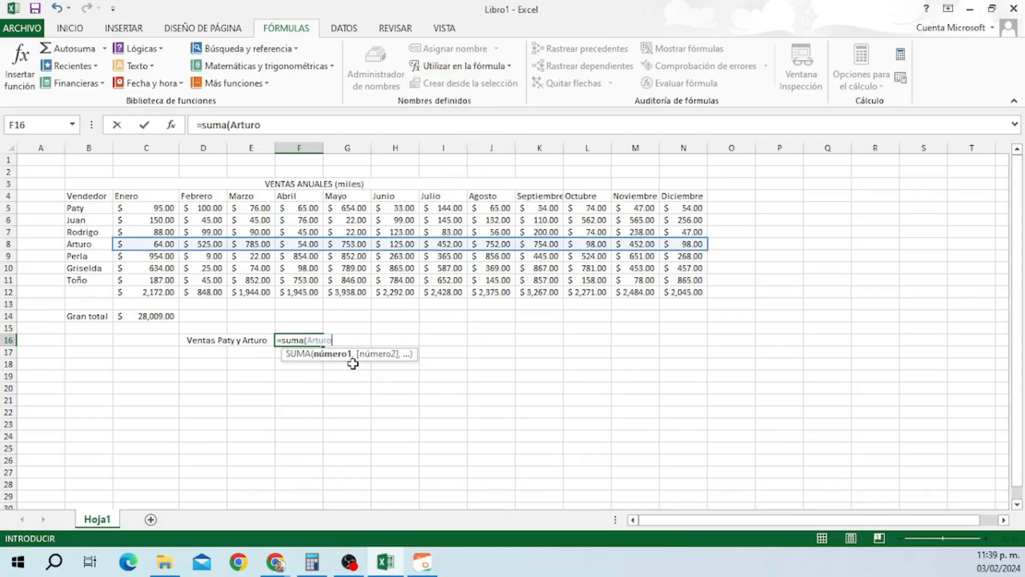
pyautogui.write(',')
pyautogui.click(487, 67)
pyautogui.click(463, 127)
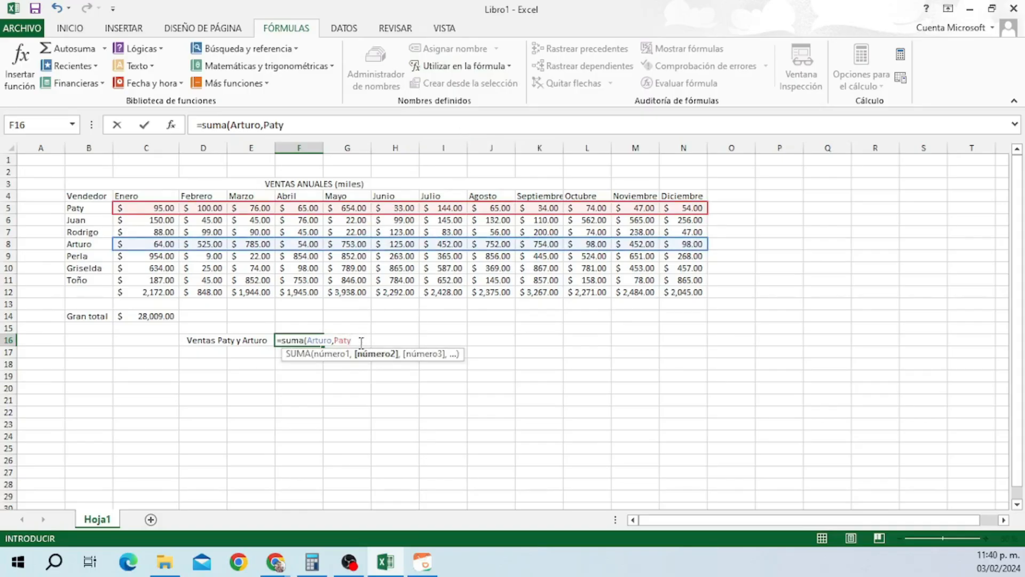
pyautogui.press('Return')
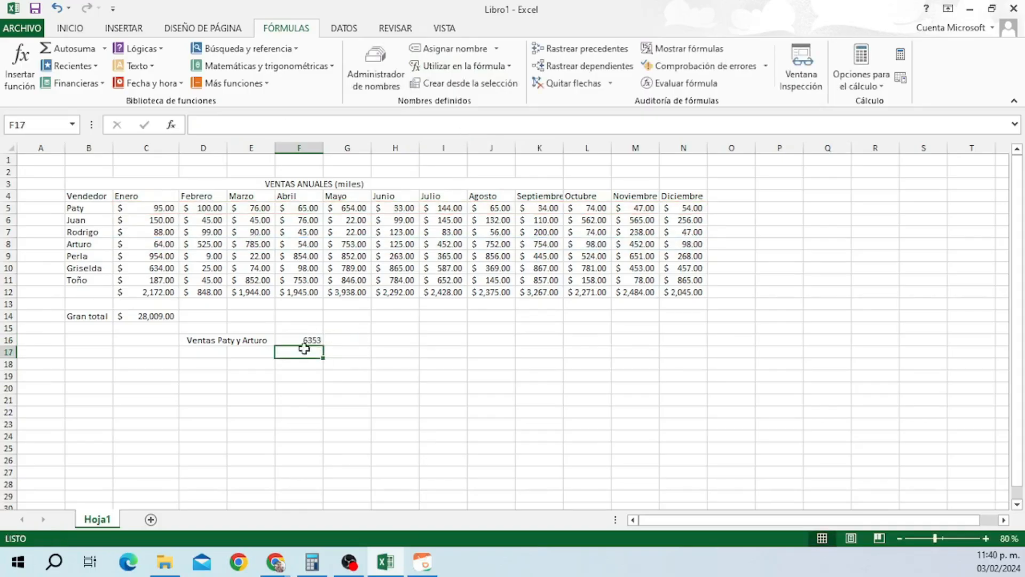
# Format F16 as $ Español (México) accounting currency, showing $ 6,353.00.
pyautogui.click(308, 342)
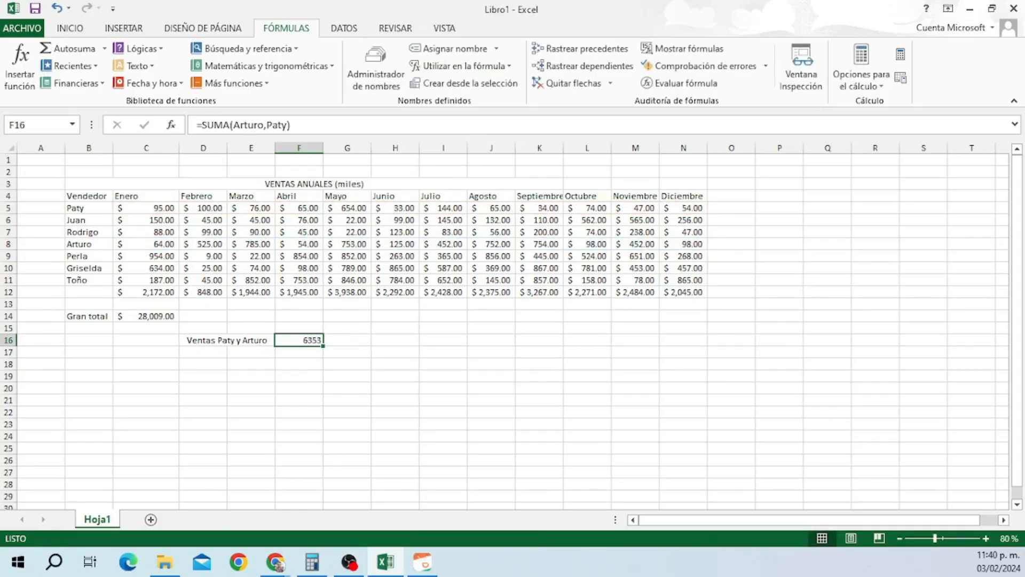
pyautogui.hotkey('alt', 'Tab')
pyautogui.click(66, 28)
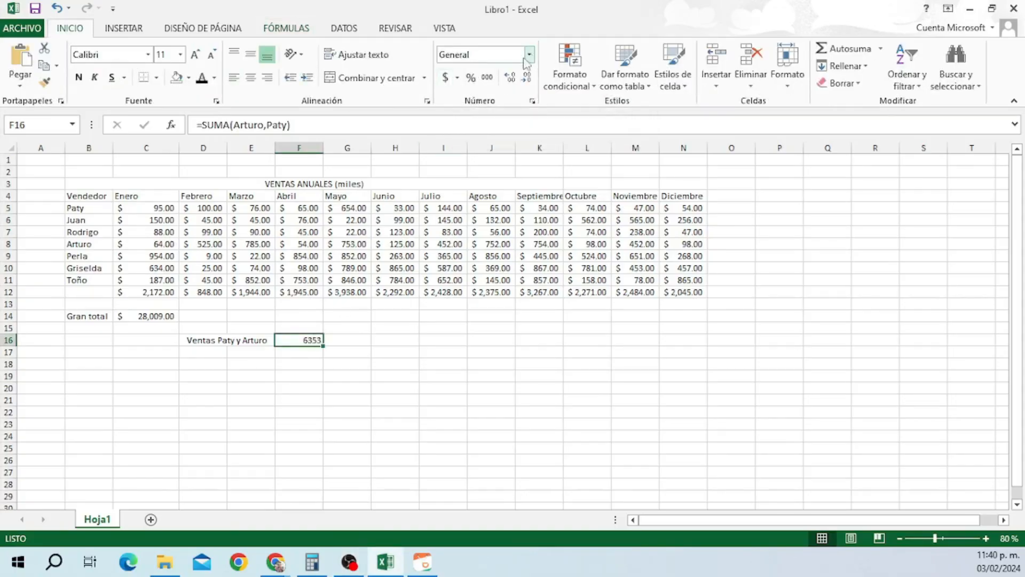
pyautogui.click(458, 79)
pyautogui.click(470, 97)
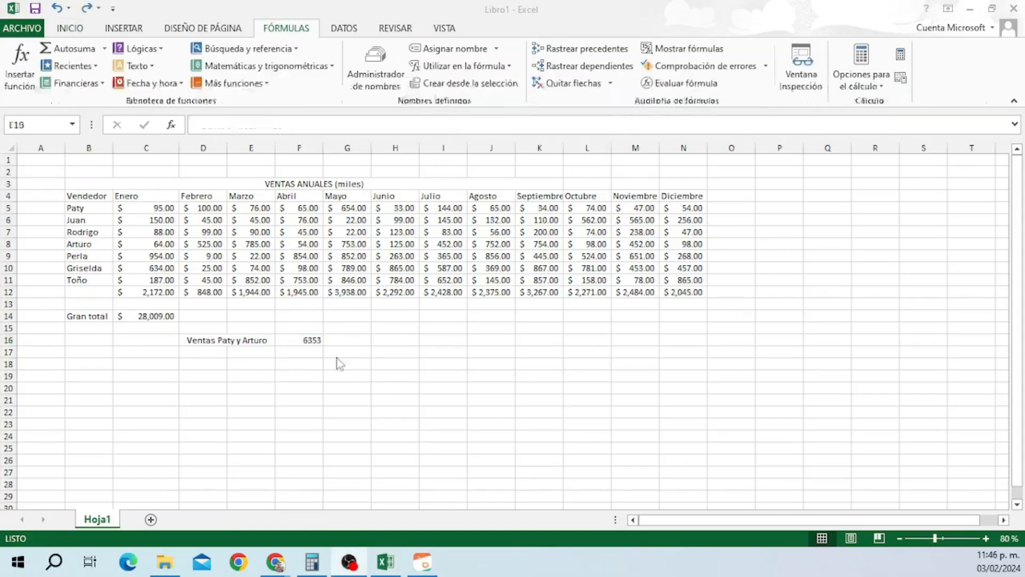
# Create the name Toño for row 11 from its left-column label and review the defined names.
pyautogui.click(88, 279)
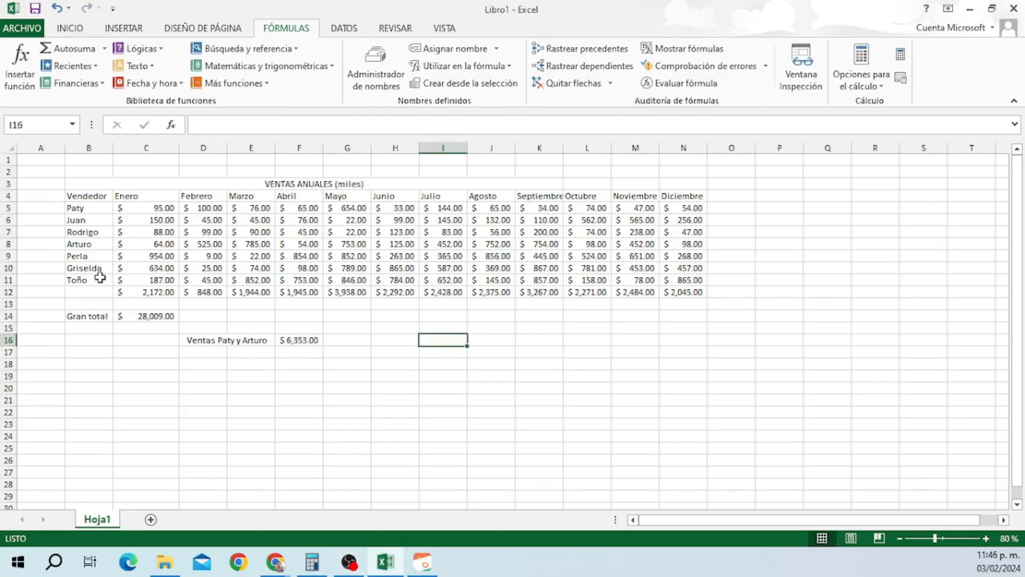
pyautogui.click(462, 84)
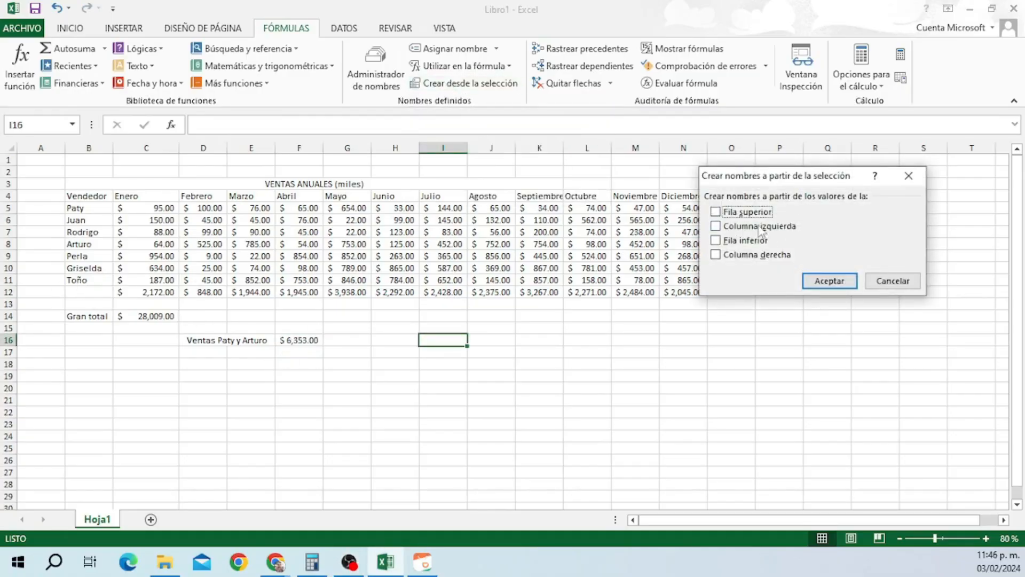
pyautogui.click(892, 280)
pyautogui.moveTo(97, 280); pyautogui.dragTo(689, 281)
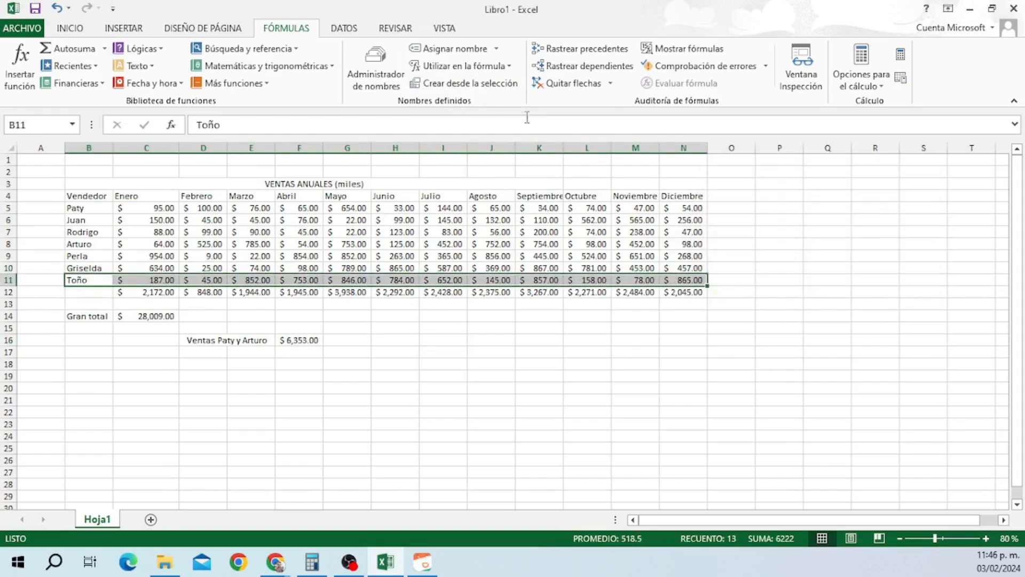
pyautogui.click(470, 86)
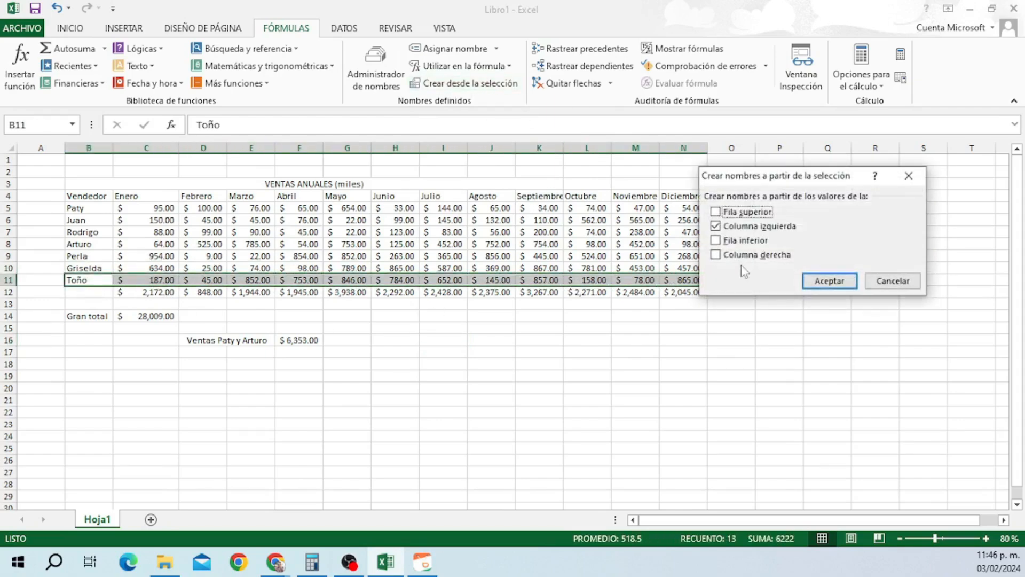
pyautogui.click(831, 281)
pyautogui.click(374, 78)
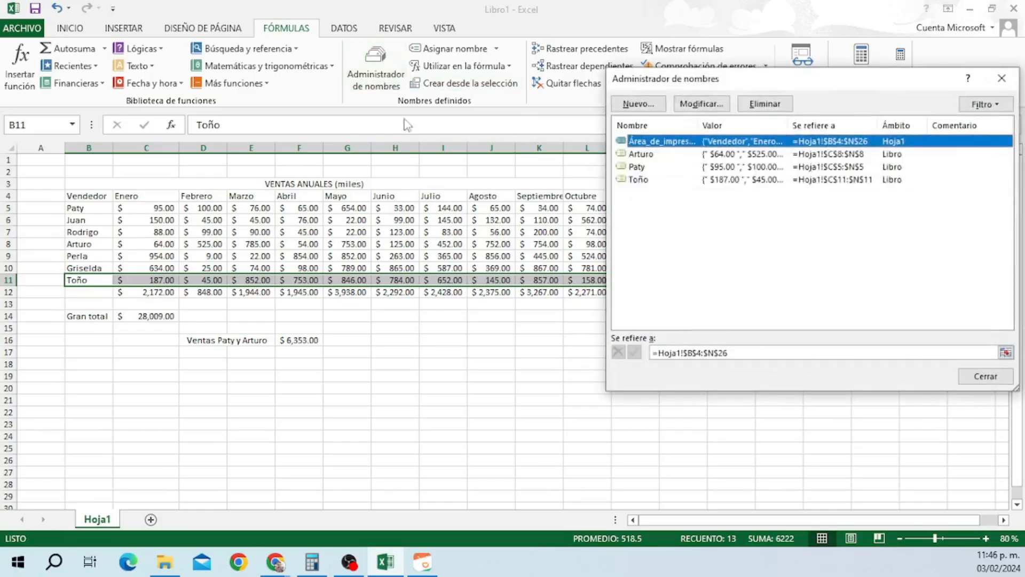
pyautogui.click(985, 376)
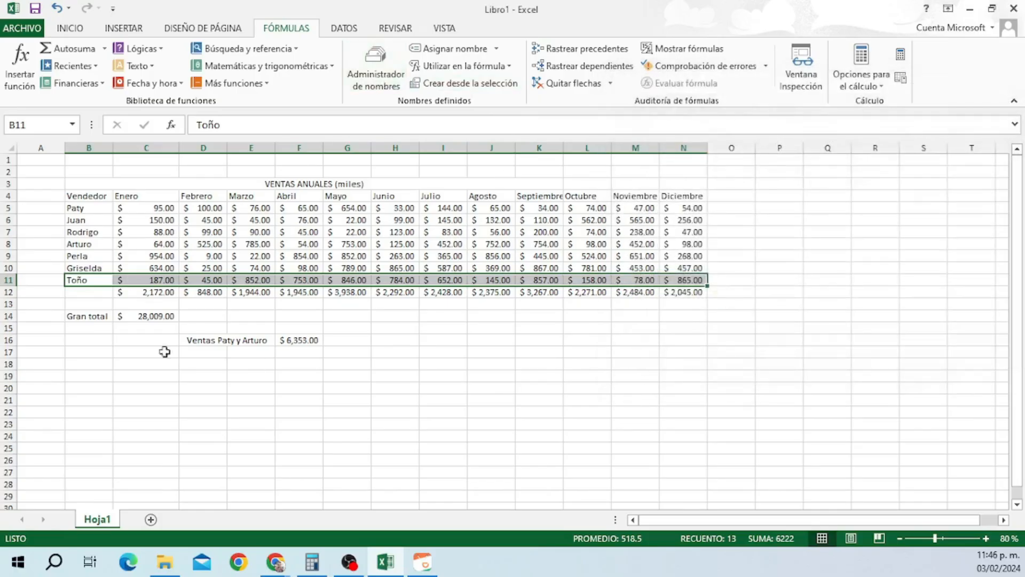
# Create names Perla and Griselda from the left-column labels of their sales rows.
pyautogui.moveTo(96, 268); pyautogui.dragTo(684, 257)
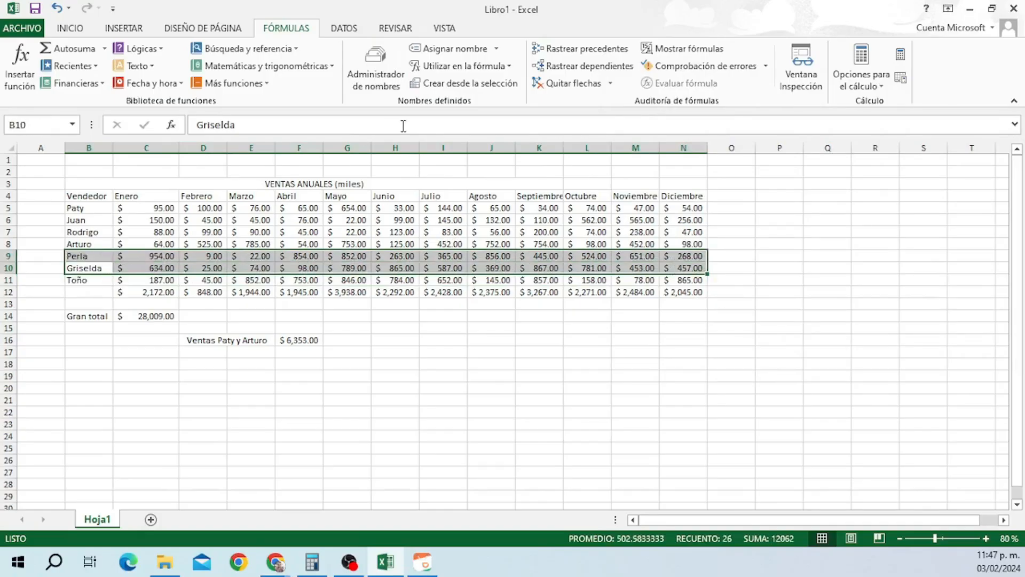
pyautogui.click(464, 82)
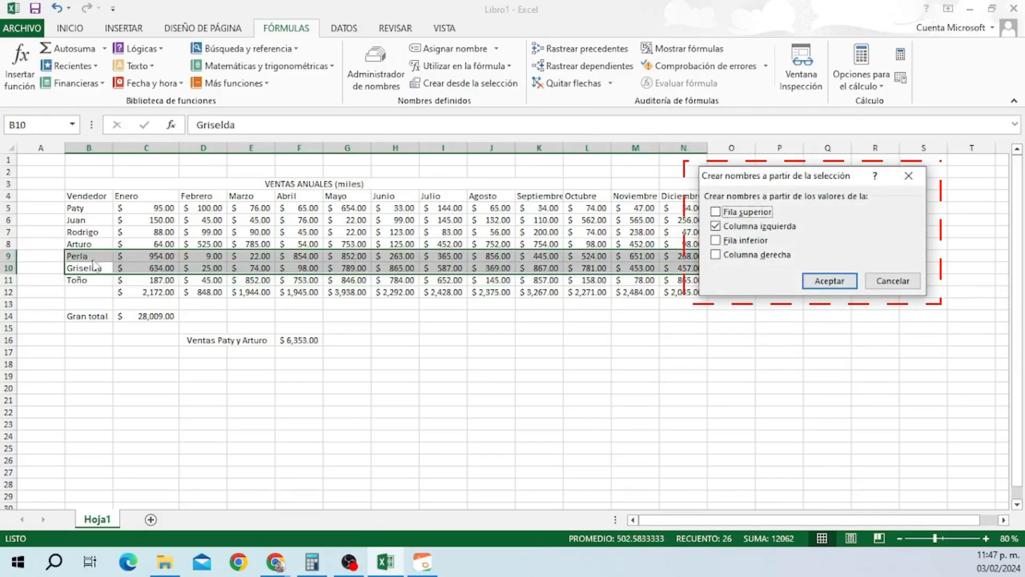
pyautogui.click(830, 281)
# Delete the name Toño in the Administrador de nombres and close it.
pyautogui.click(376, 67)
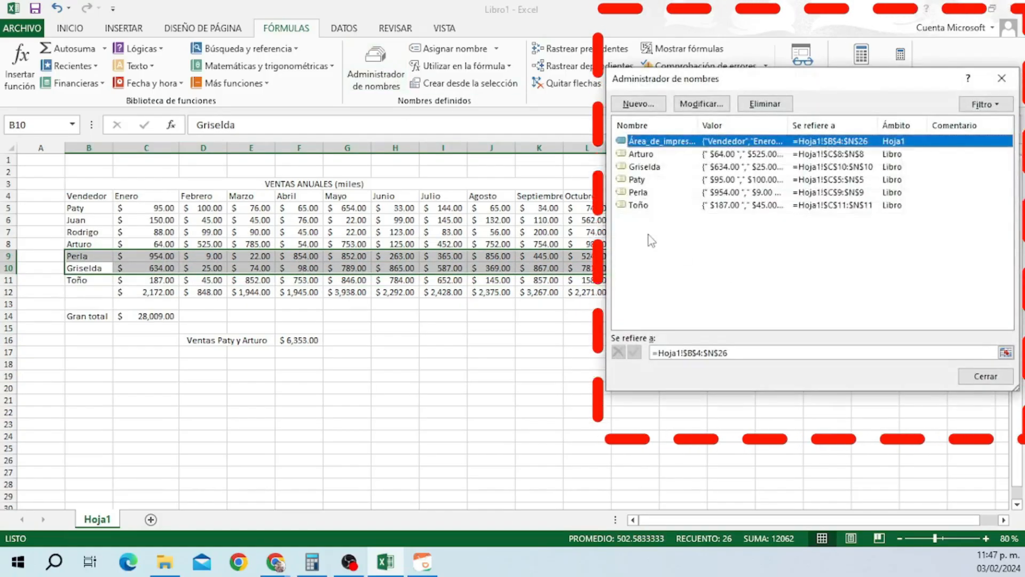
pyautogui.click(640, 208)
pyautogui.click(764, 104)
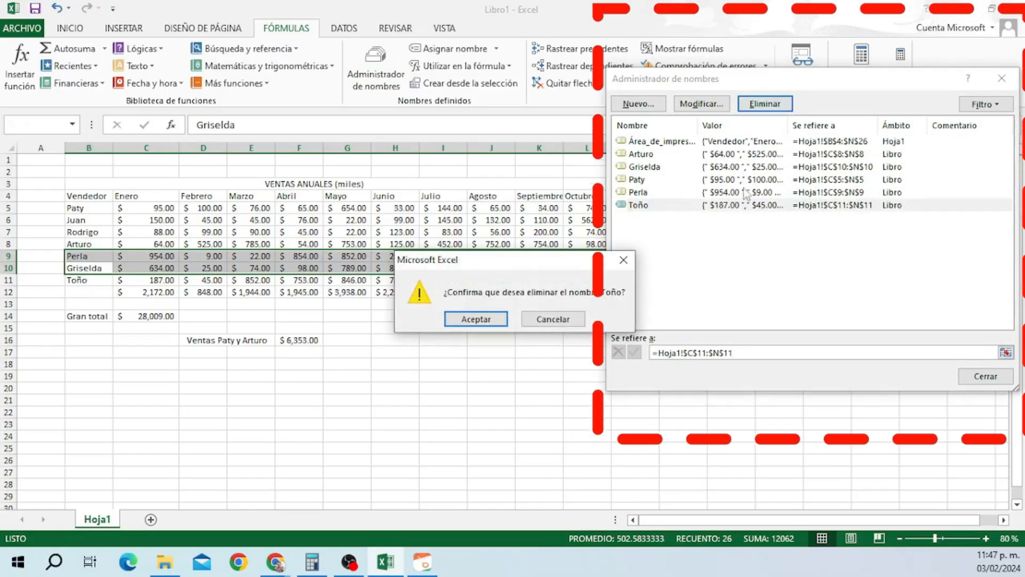
pyautogui.press('Return')
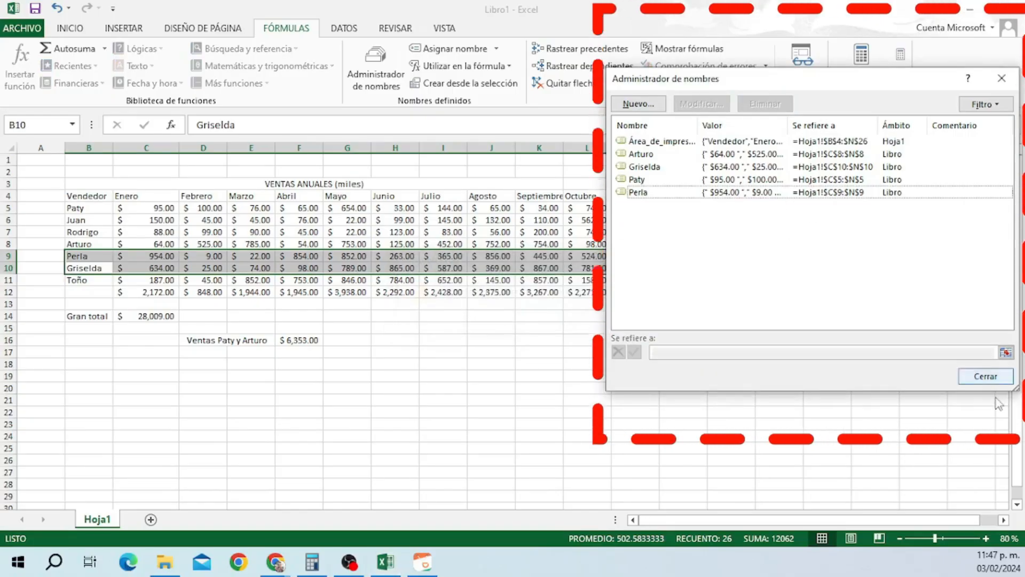
pyautogui.click(985, 376)
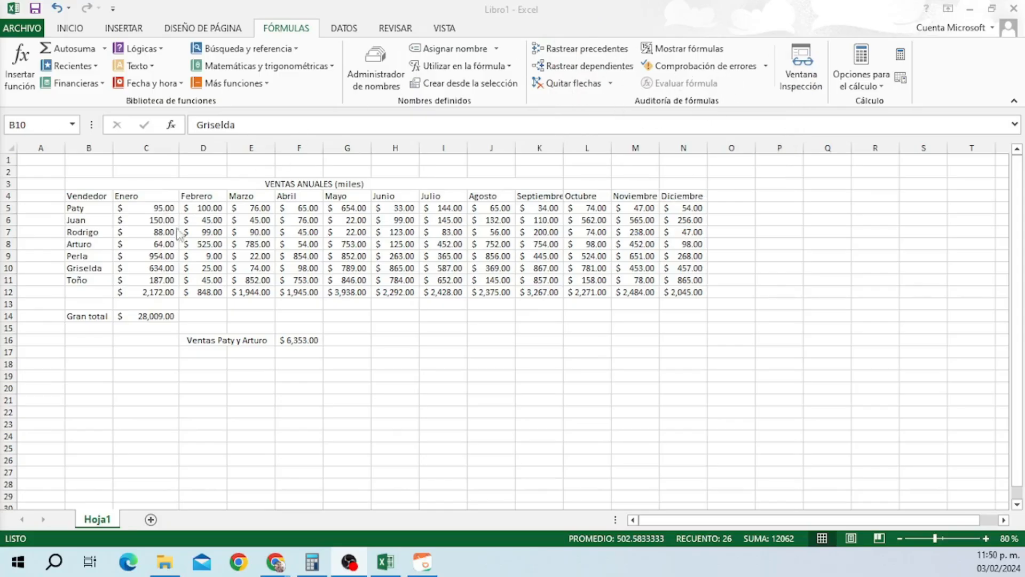
pyautogui.click(159, 295)
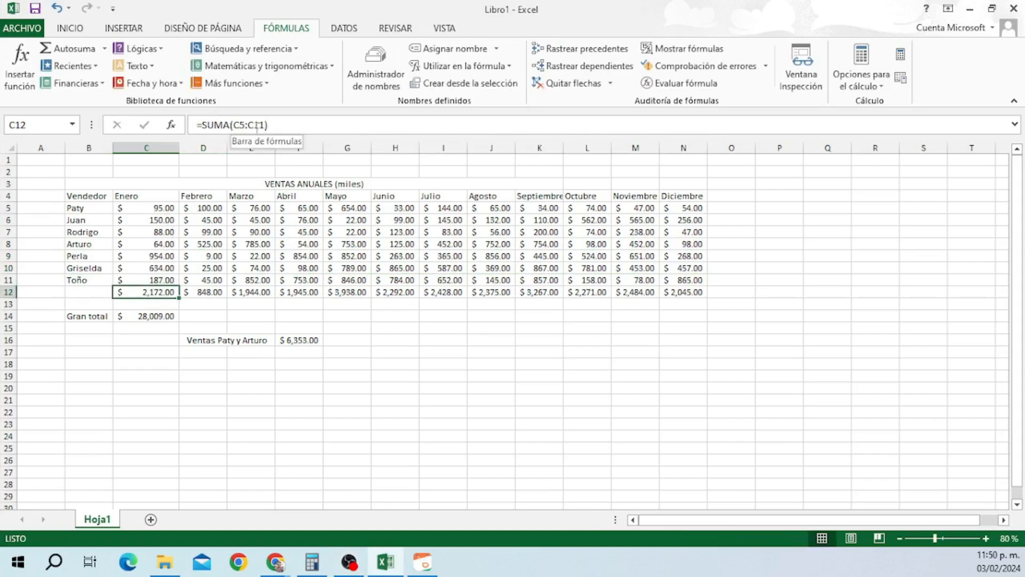
pyautogui.click(579, 49)
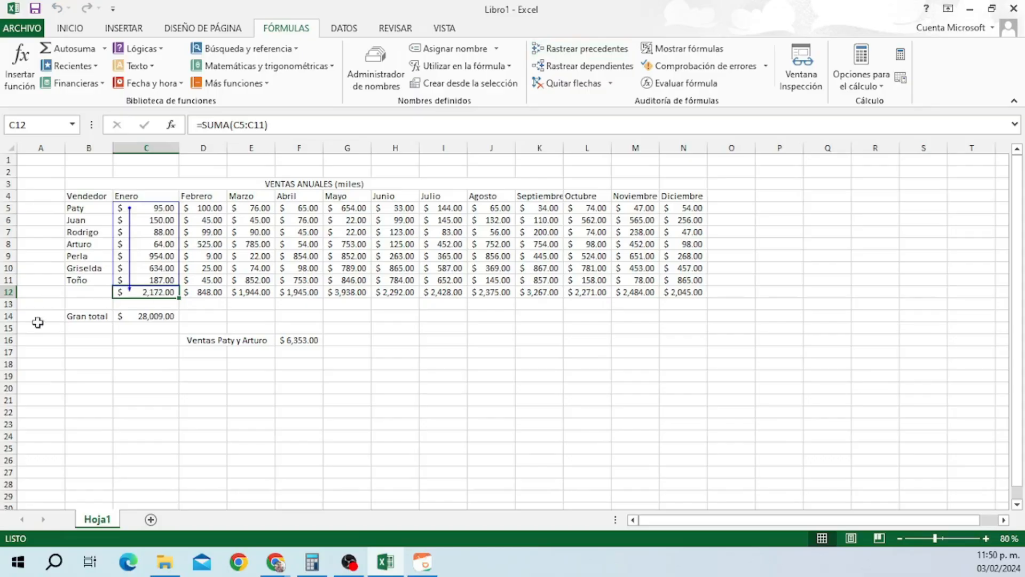
pyautogui.click(207, 292)
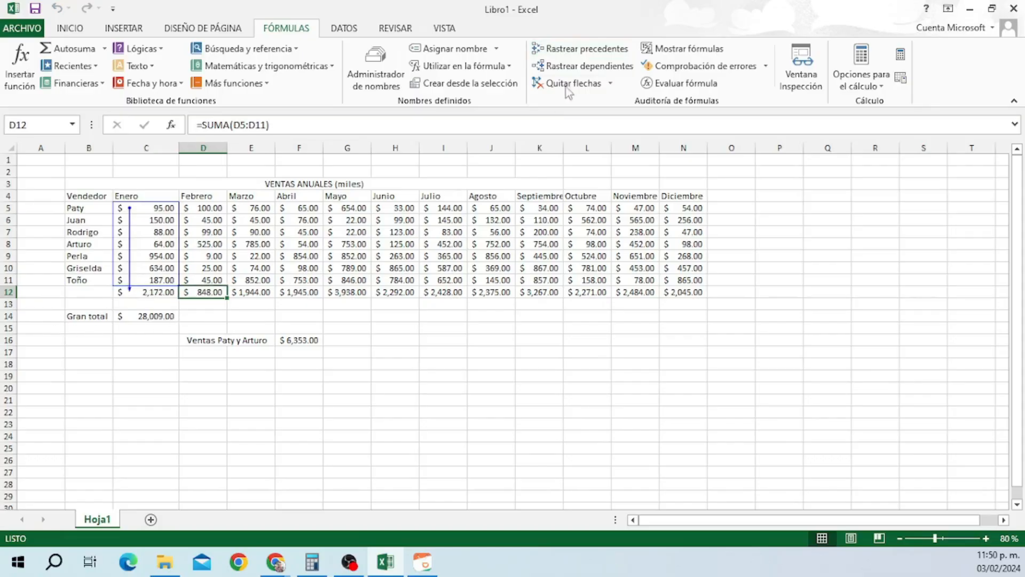
pyautogui.click(579, 48)
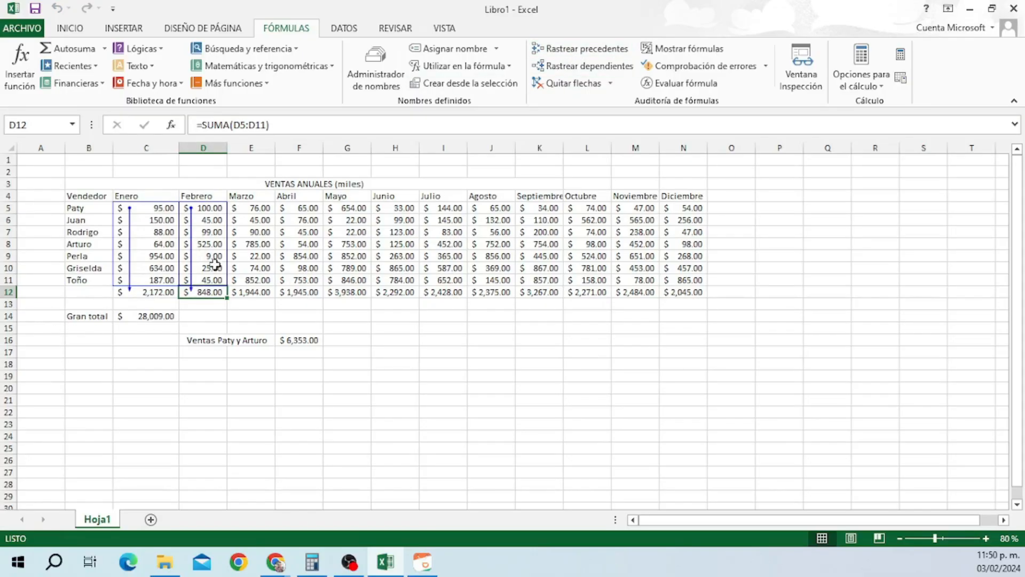
pyautogui.click(146, 316)
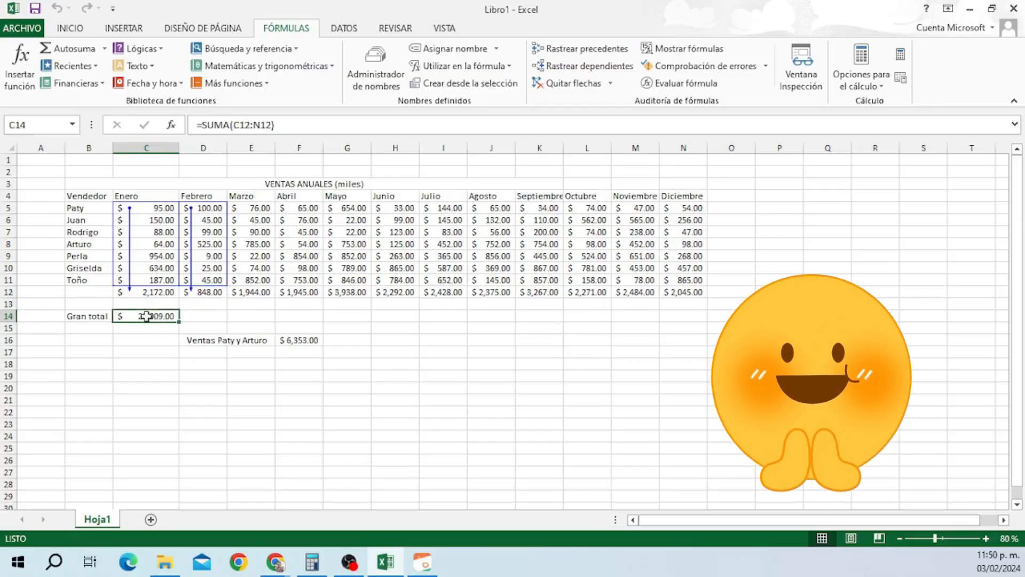
pyautogui.click(568, 52)
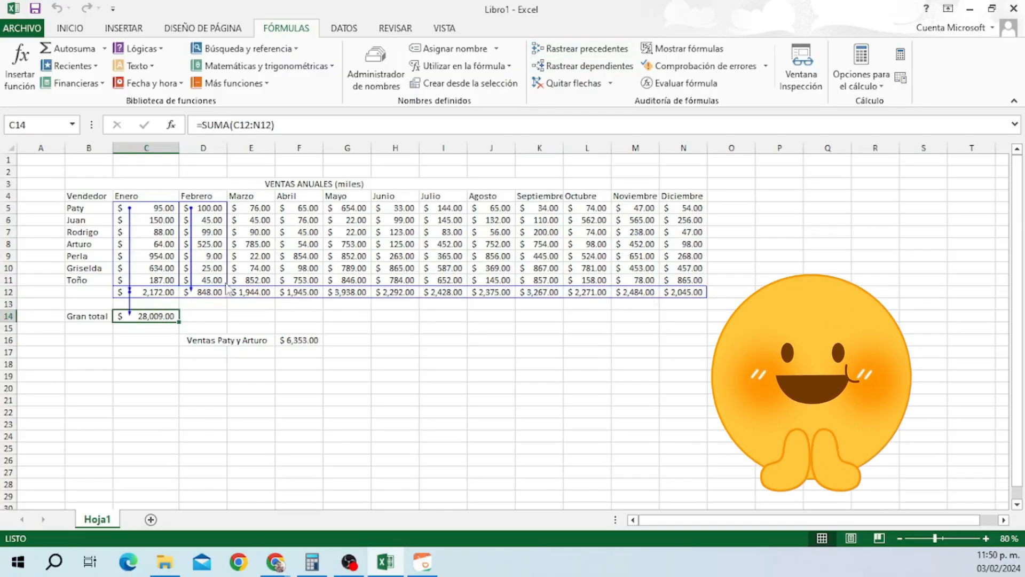
pyautogui.click(309, 343)
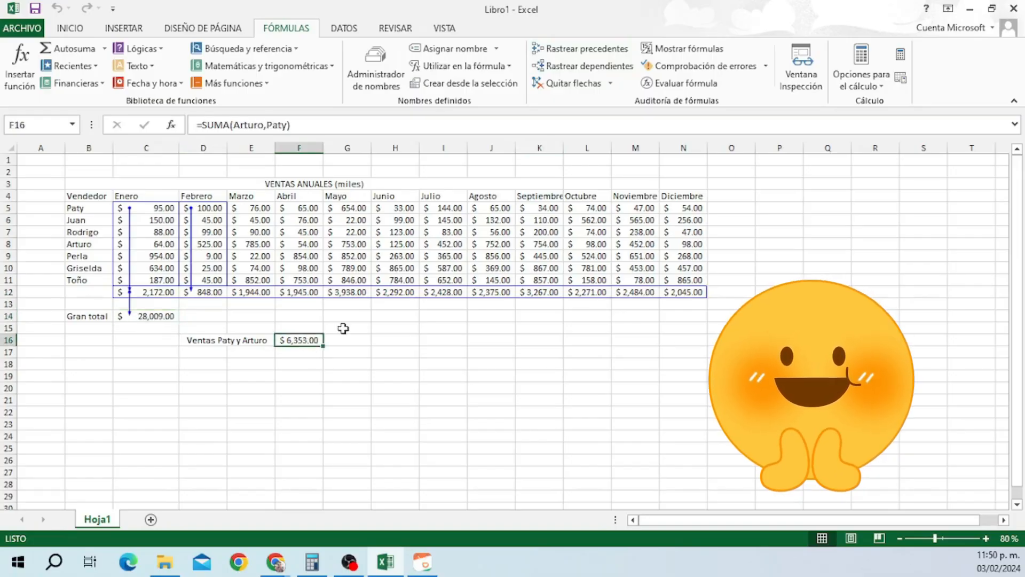
pyautogui.click(576, 51)
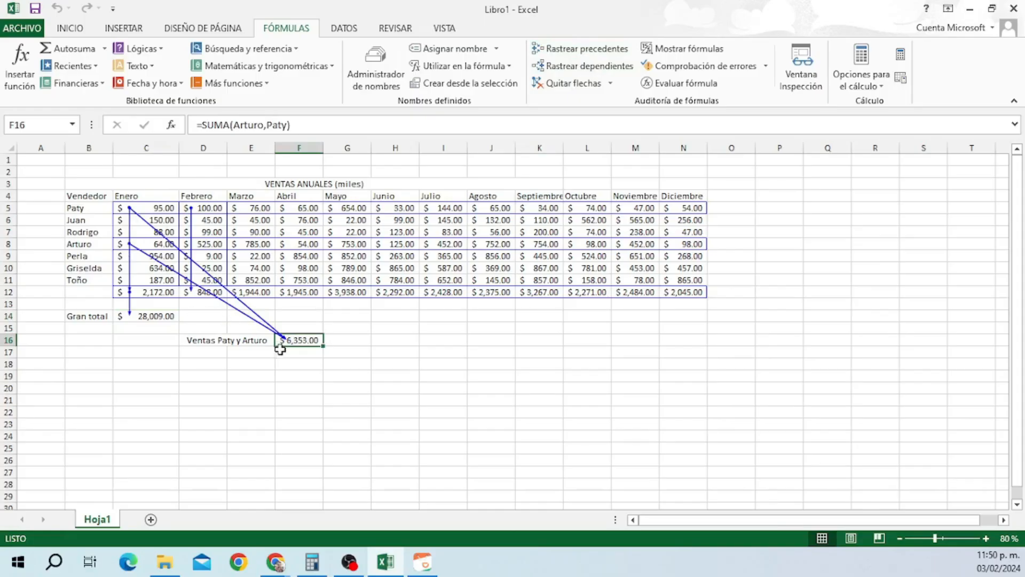
pyautogui.click(569, 84)
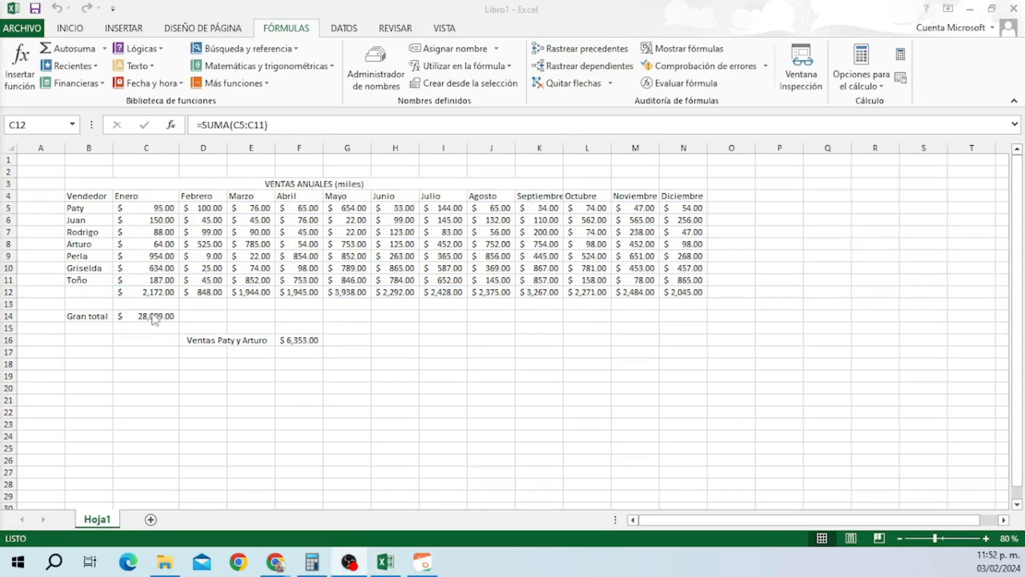
# Trace dependents from the Febrero (D12), Marzo (E12) and Abril (F12) totals to the Gran total.
pyautogui.click(203, 293)
pyautogui.click(206, 291)
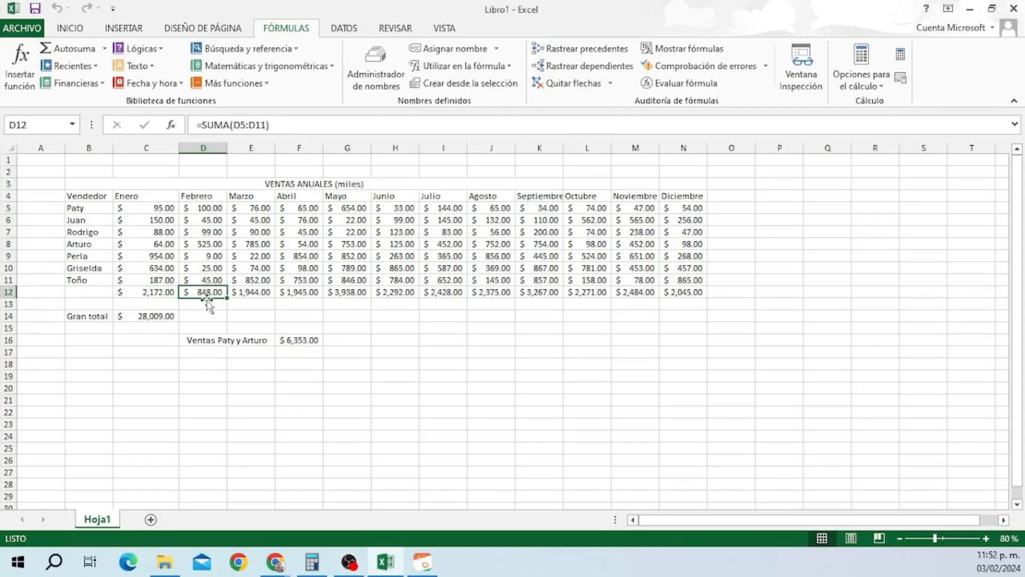
pyautogui.moveTo(215, 292); pyautogui.dragTo(280, 291)
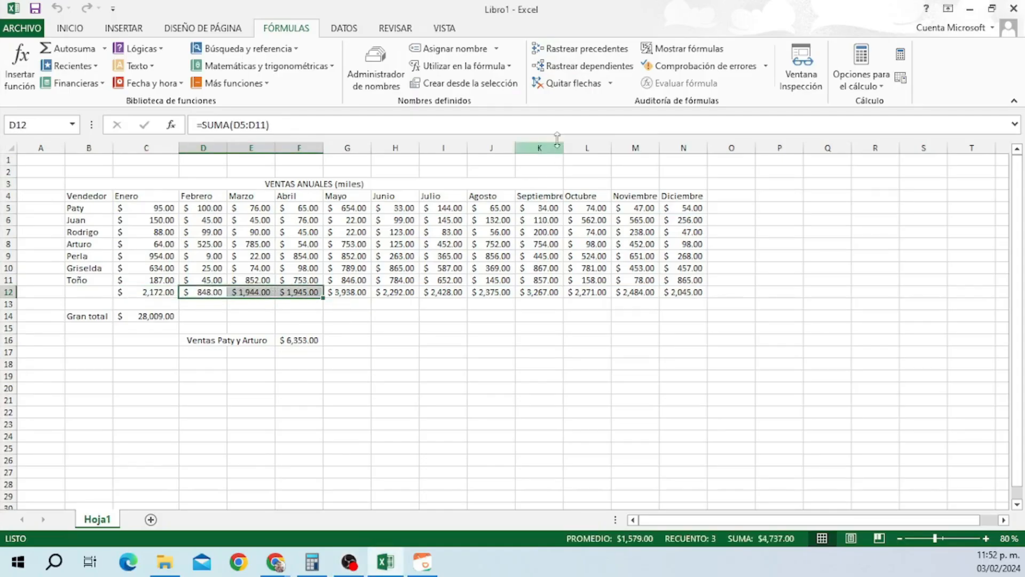
pyautogui.click(588, 66)
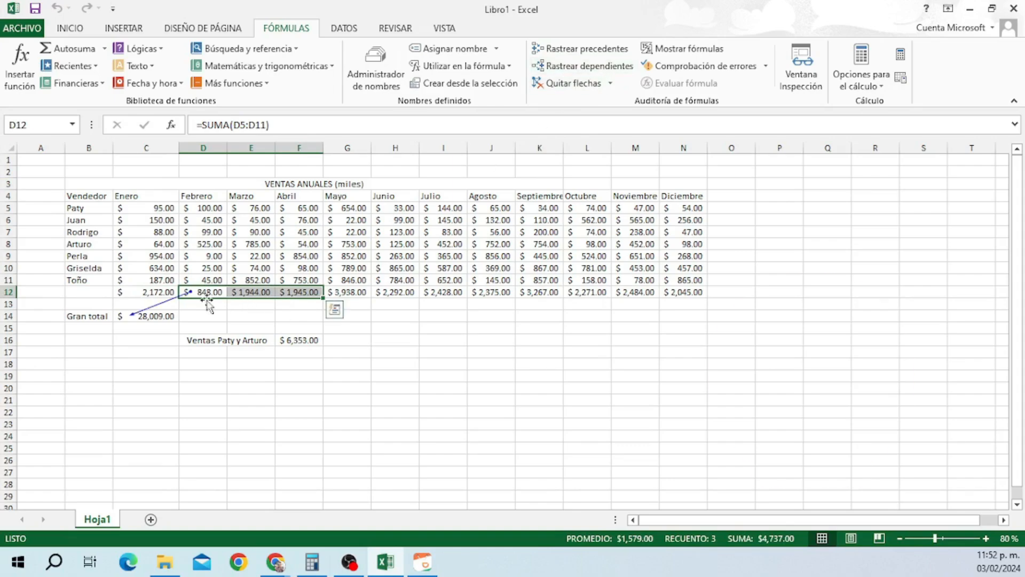
pyautogui.click(246, 314)
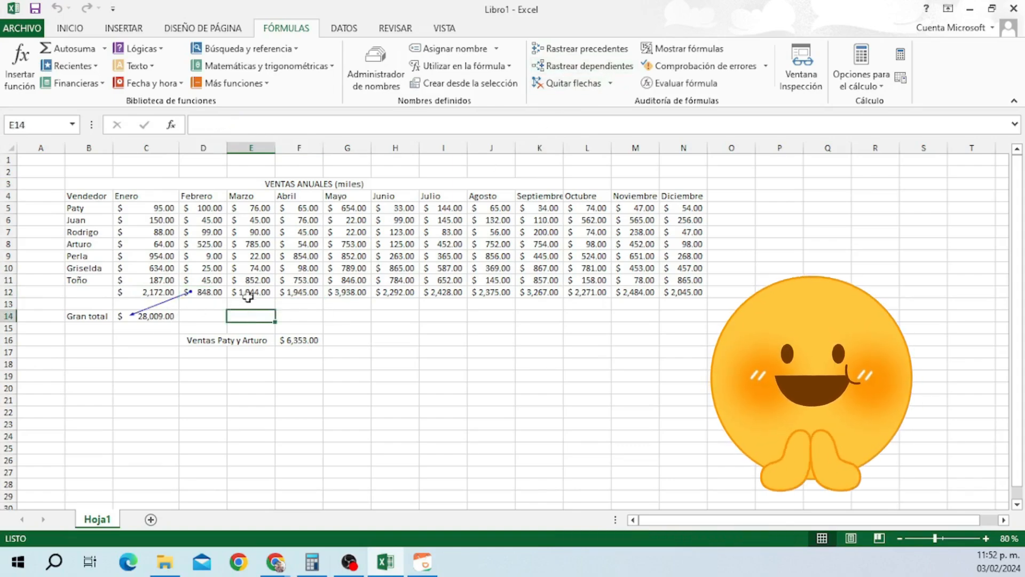
pyautogui.click(247, 293)
pyautogui.click(558, 66)
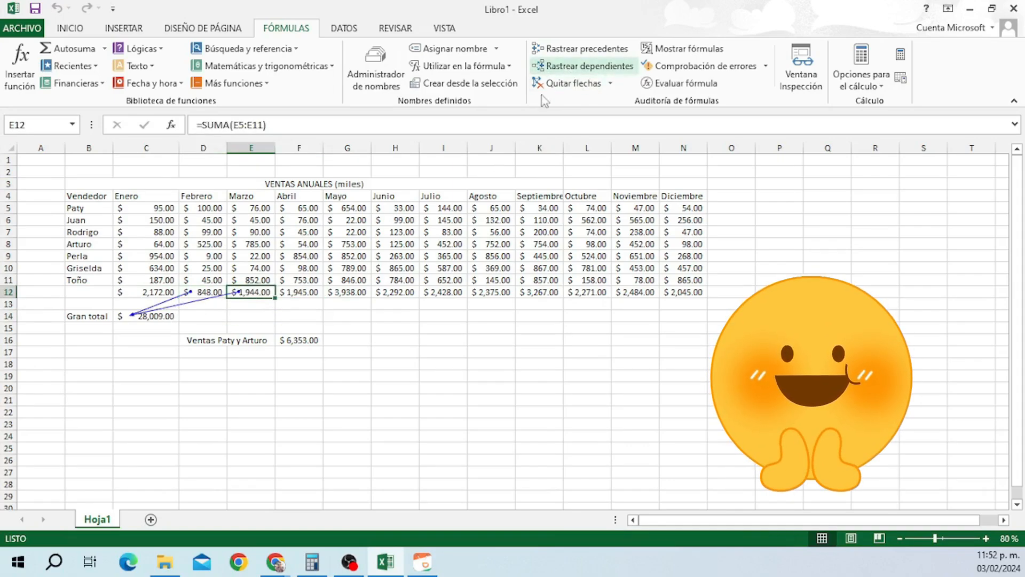
pyautogui.click(298, 292)
pyautogui.click(587, 66)
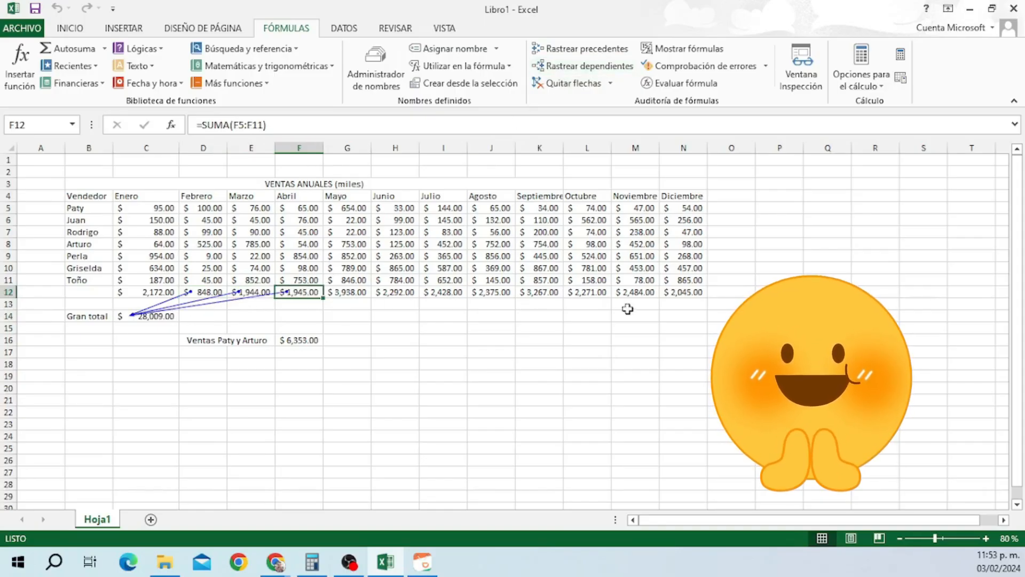
# Remove the dependent arrows and toggle Mostrar fórmulas on, then back off.
pyautogui.click(571, 84)
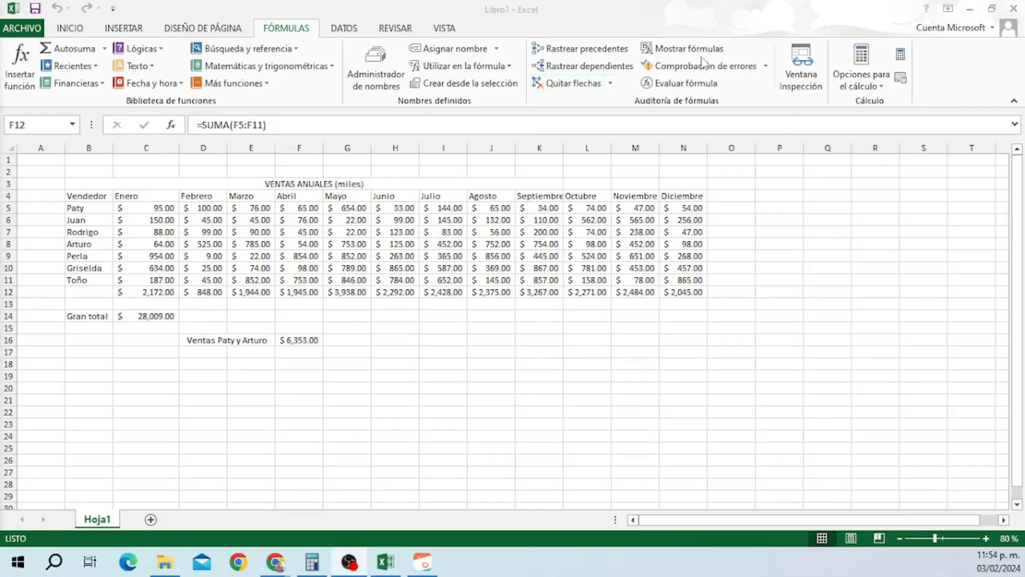
pyautogui.click(680, 55)
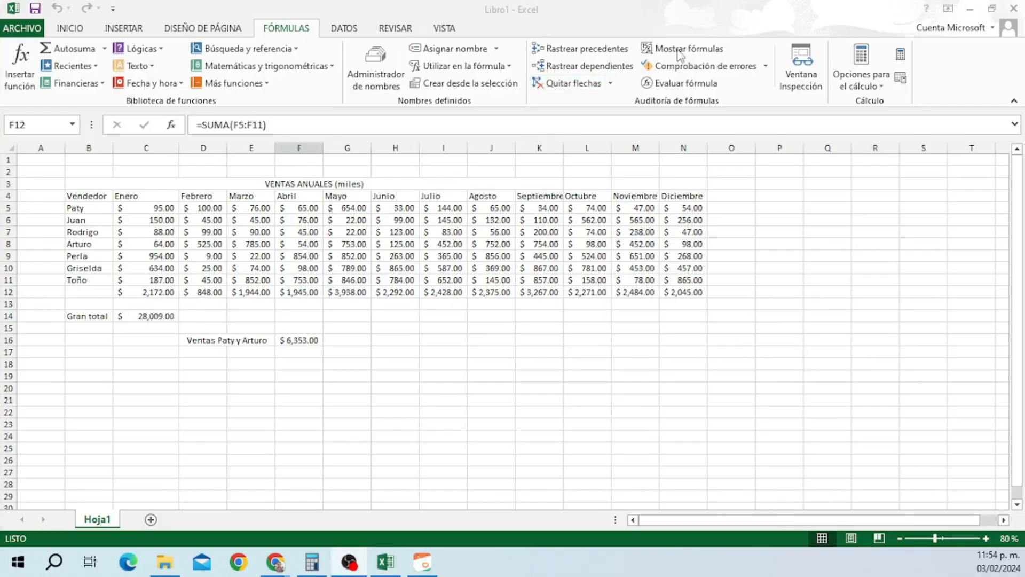
pyautogui.click(679, 53)
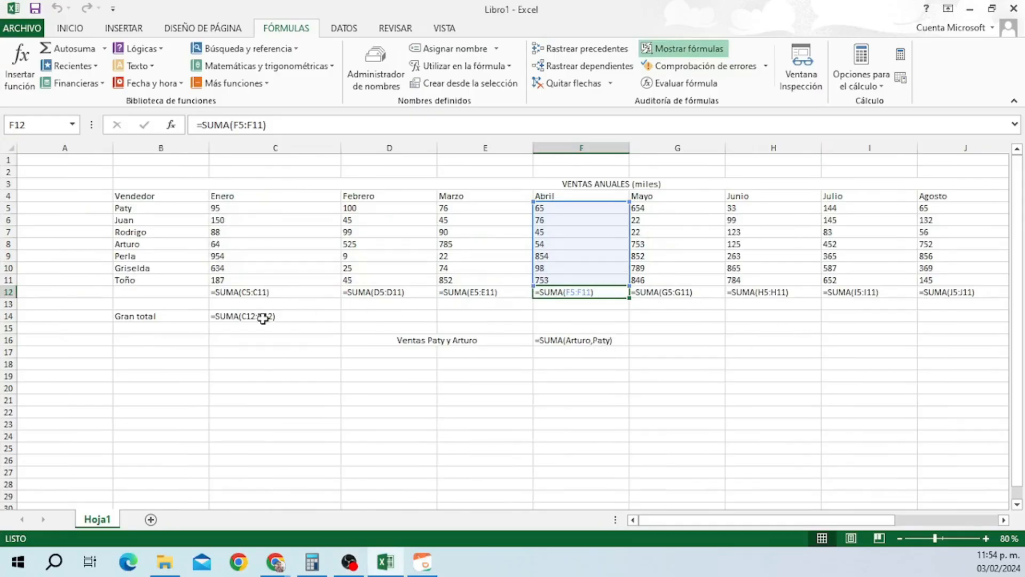
pyautogui.click(702, 55)
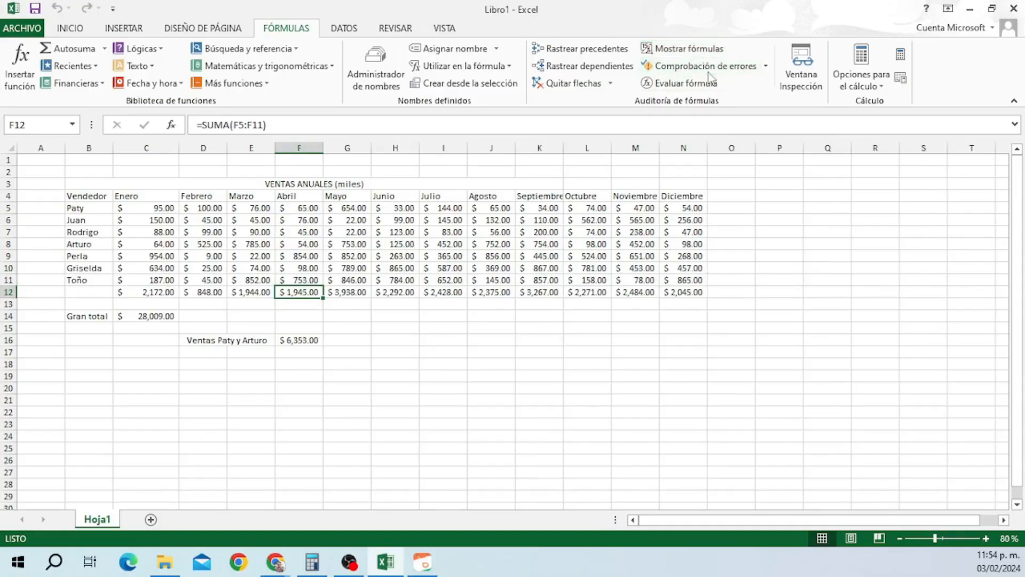
# Run Comprobación de errores on the whole sheet and dismiss the completion message.
pyautogui.click(711, 77)
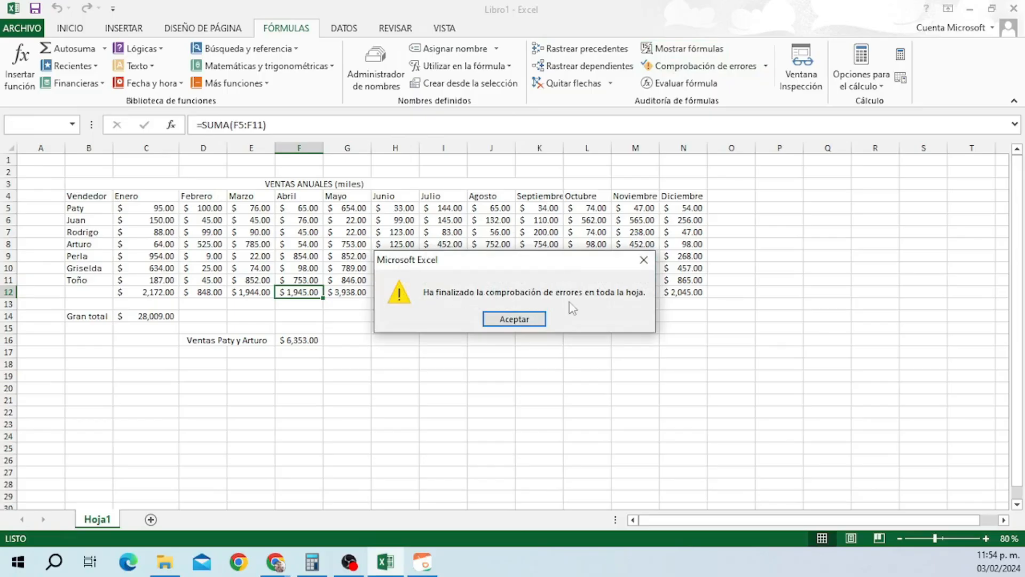
pyautogui.click(515, 319)
pyautogui.click(310, 341)
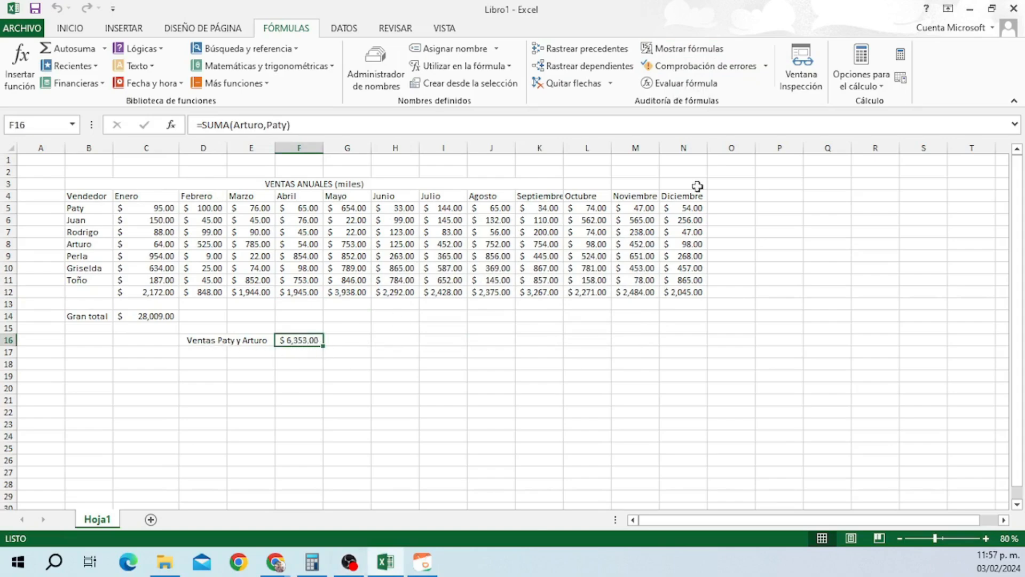
# Evaluate F16 step by step, resolving Arturo and Paty to ranges and the result $6,353.00.
pyautogui.click(685, 85)
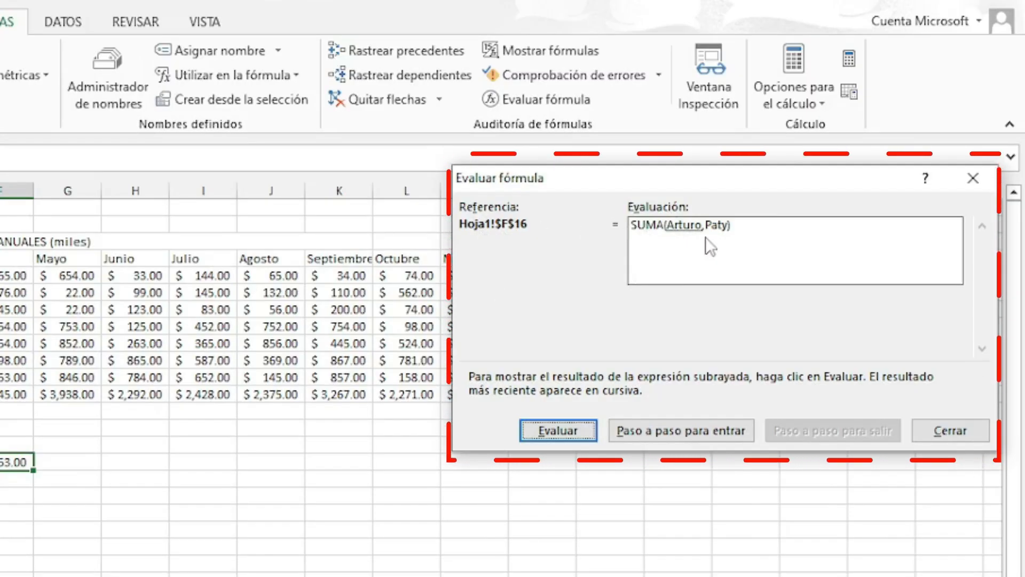
pyautogui.click(564, 431)
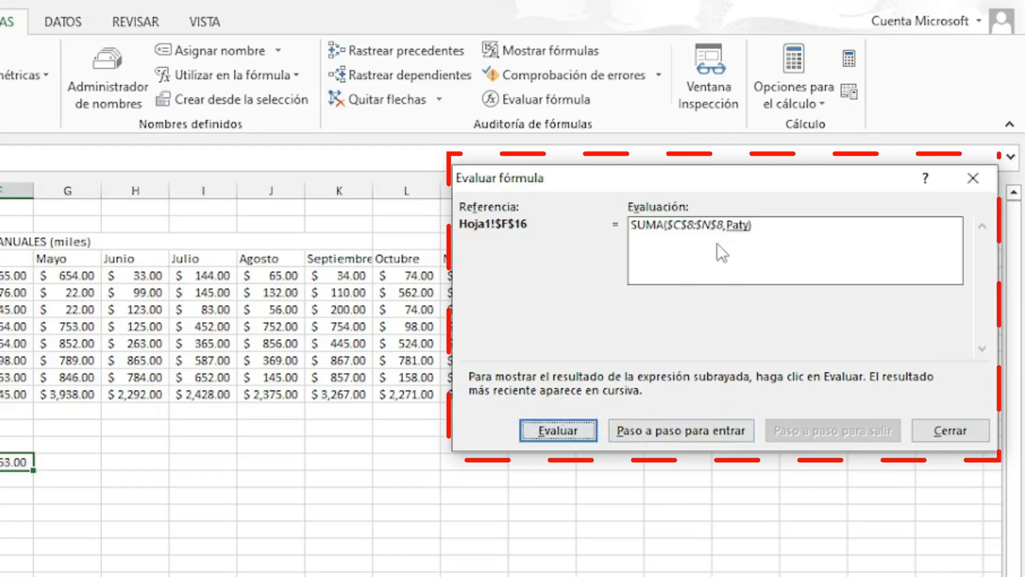
pyautogui.click(553, 429)
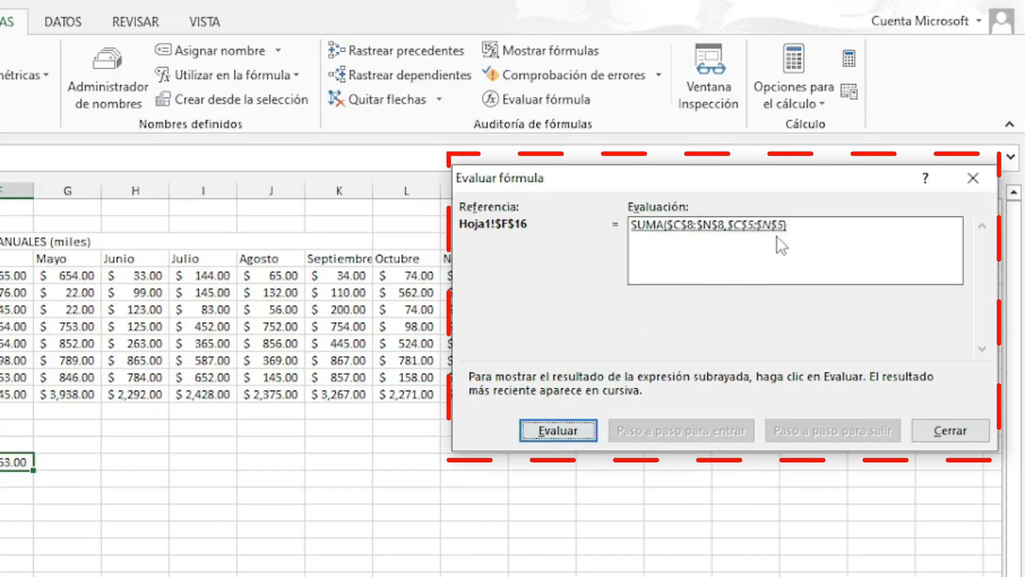
pyautogui.click(556, 427)
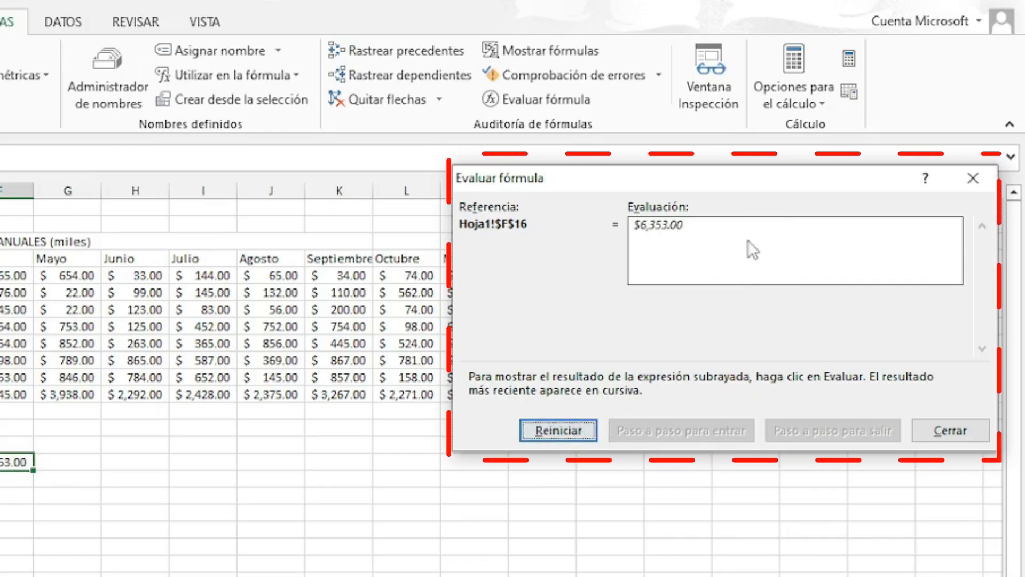
pyautogui.click(960, 430)
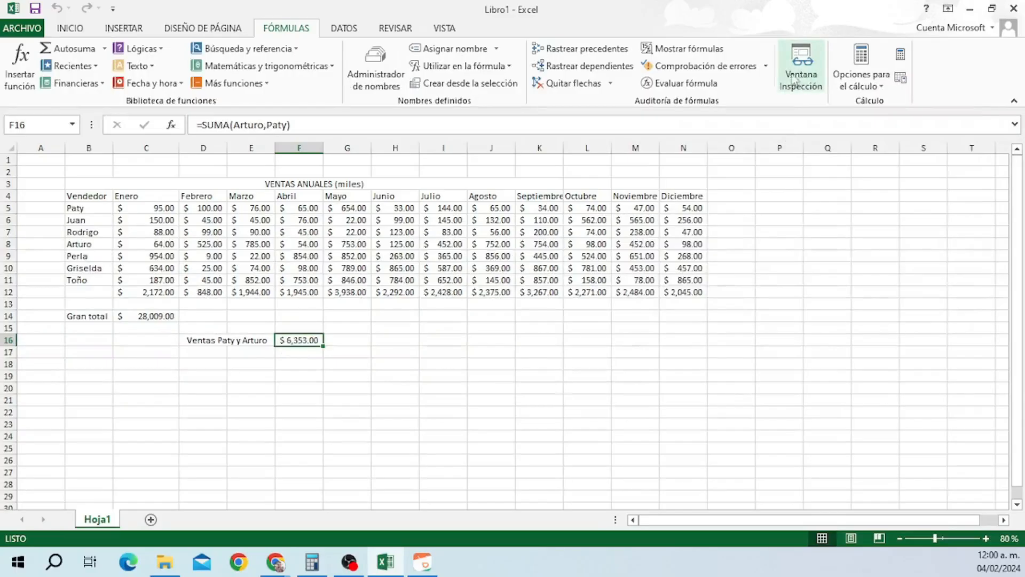
pyautogui.click(801, 75)
pyautogui.moveTo(630, 240); pyautogui.dragTo(697, 323)
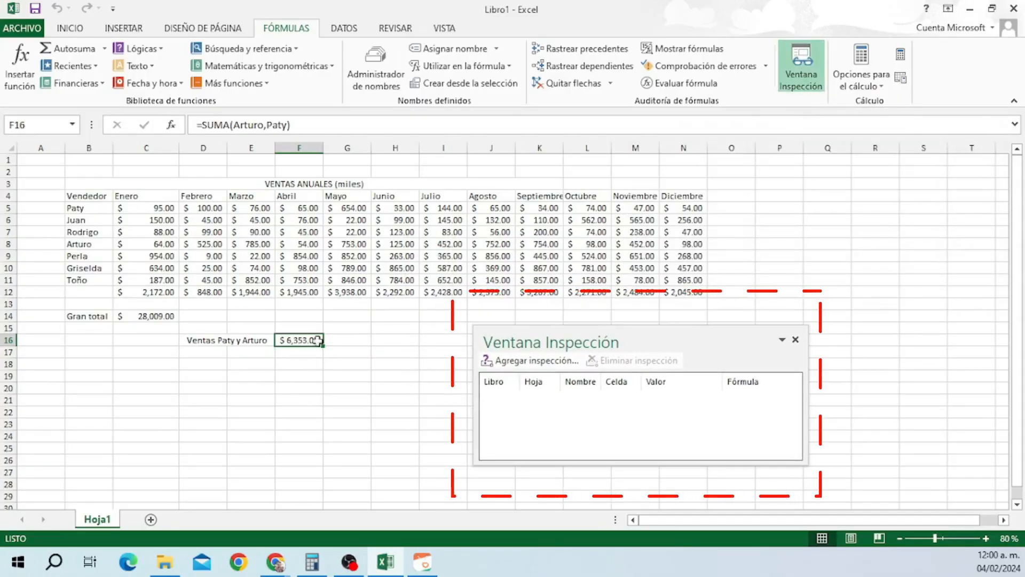
pyautogui.click(531, 361)
pyautogui.click(839, 254)
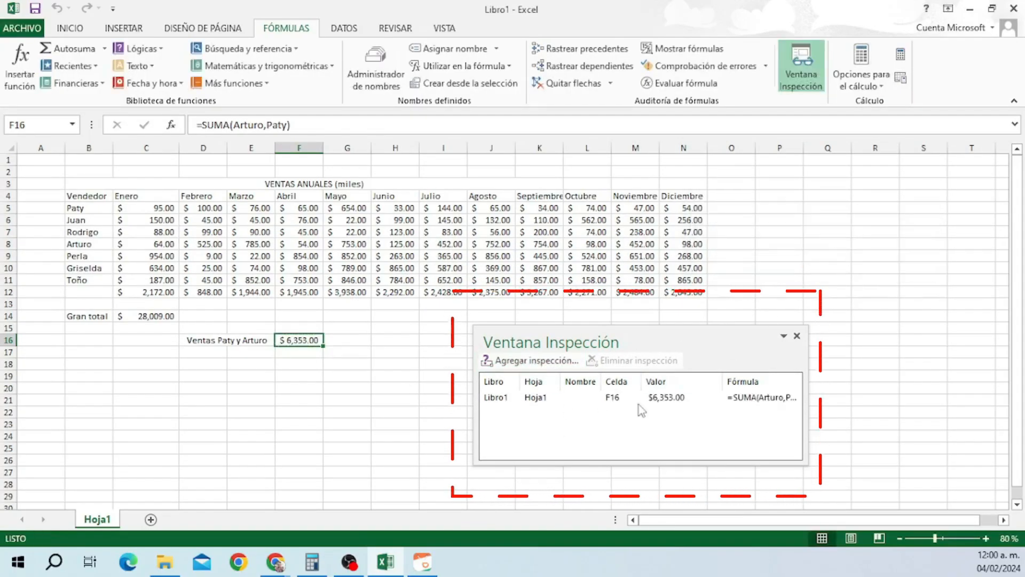
pyautogui.moveTo(808, 413); pyautogui.dragTo(842, 412)
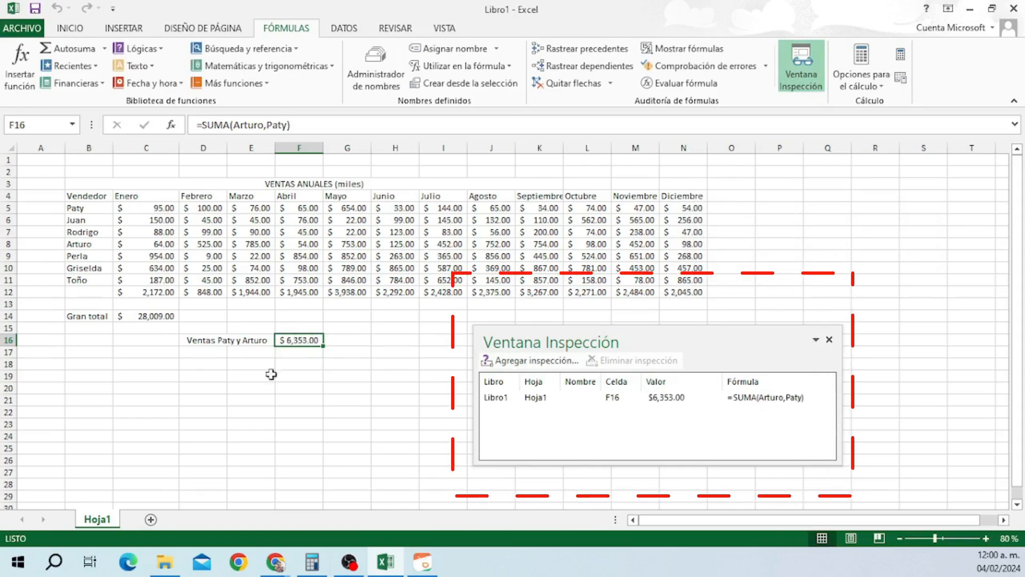
pyautogui.click(149, 317)
pyautogui.click(540, 361)
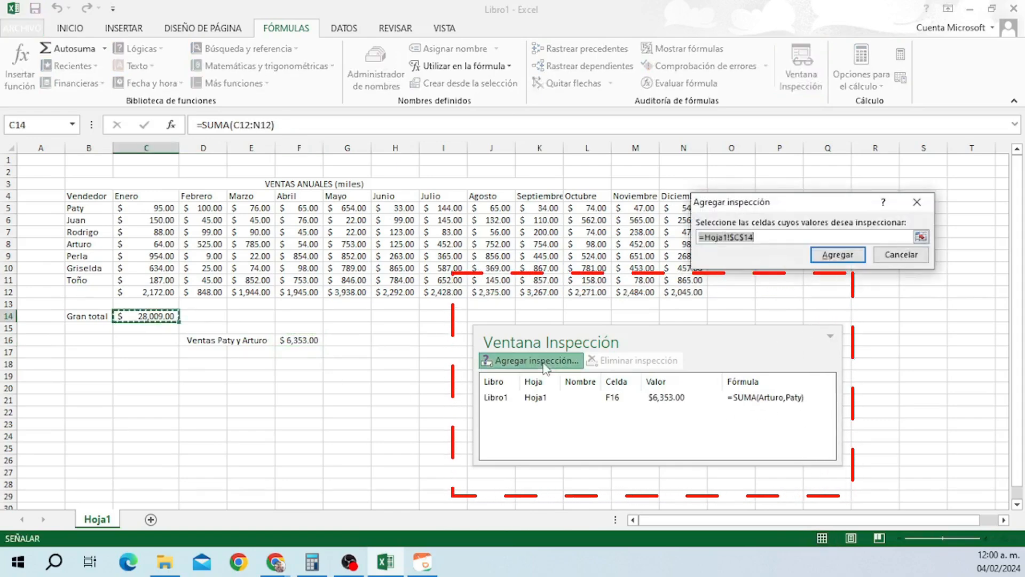
pyautogui.click(832, 255)
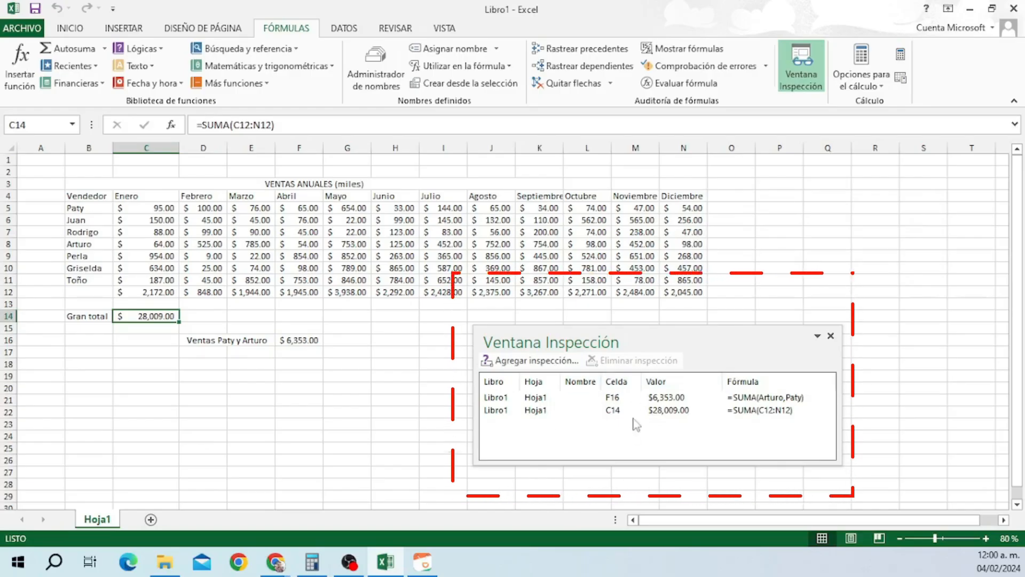
pyautogui.click(544, 410)
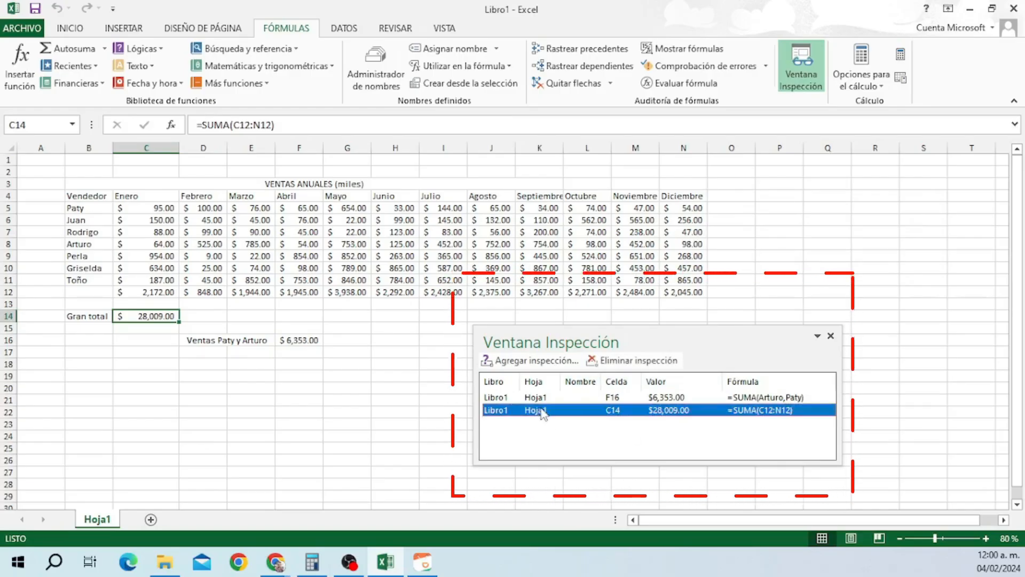
pyautogui.click(611, 361)
pyautogui.click(547, 398)
pyautogui.click(631, 361)
pyautogui.click(831, 336)
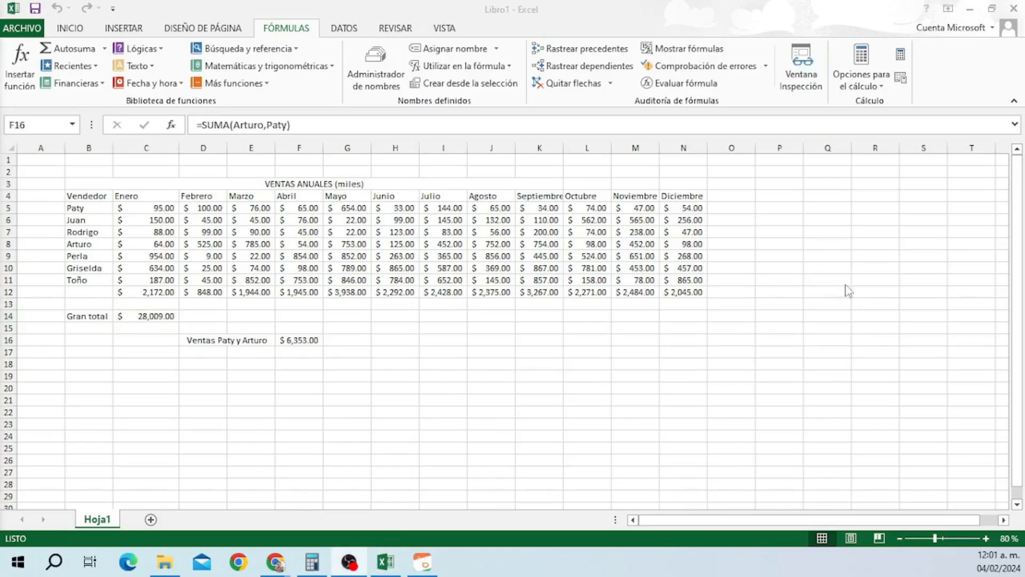
# Set calculation to Manual and recalculate with Calcular ahora so totals update to 28,055.00.
pyautogui.click(869, 66)
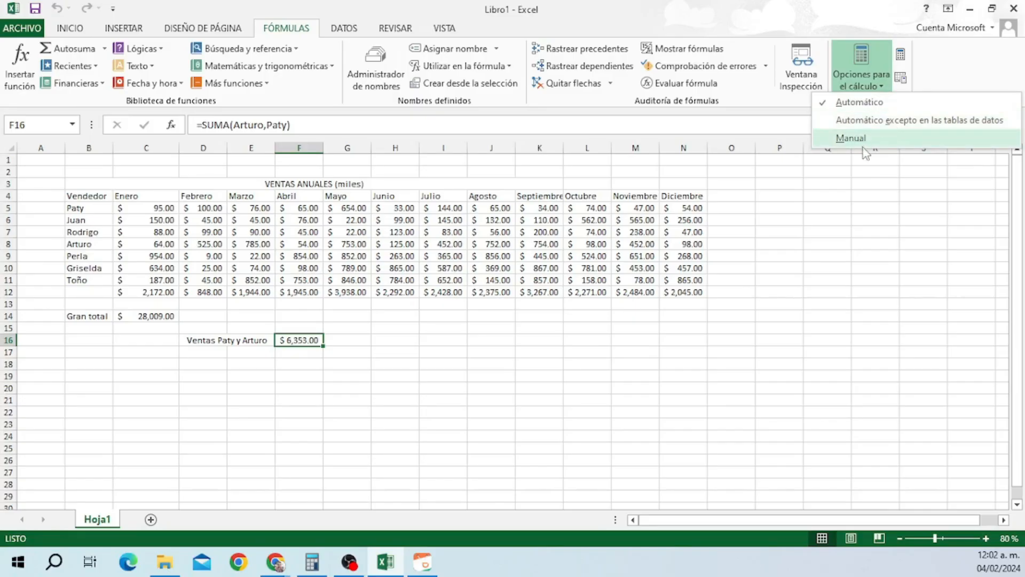
pyautogui.click(841, 138)
pyautogui.click(861, 67)
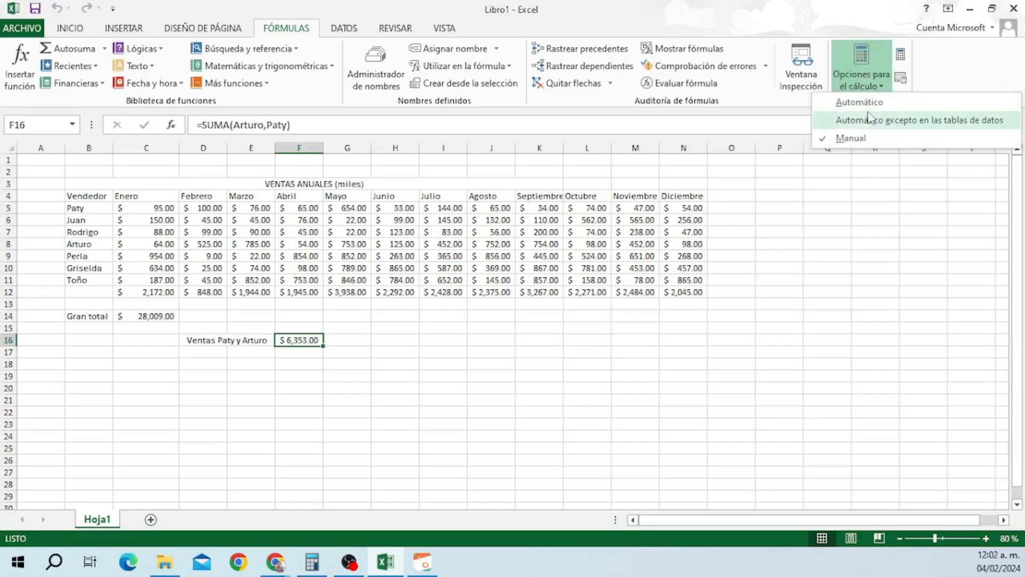
pyautogui.click(687, 204)
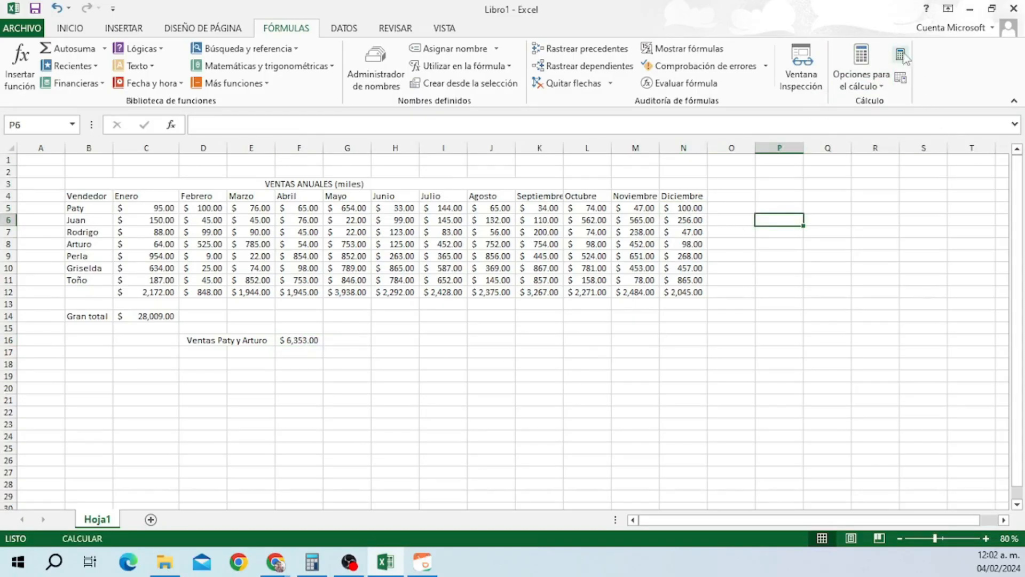
pyautogui.click(900, 58)
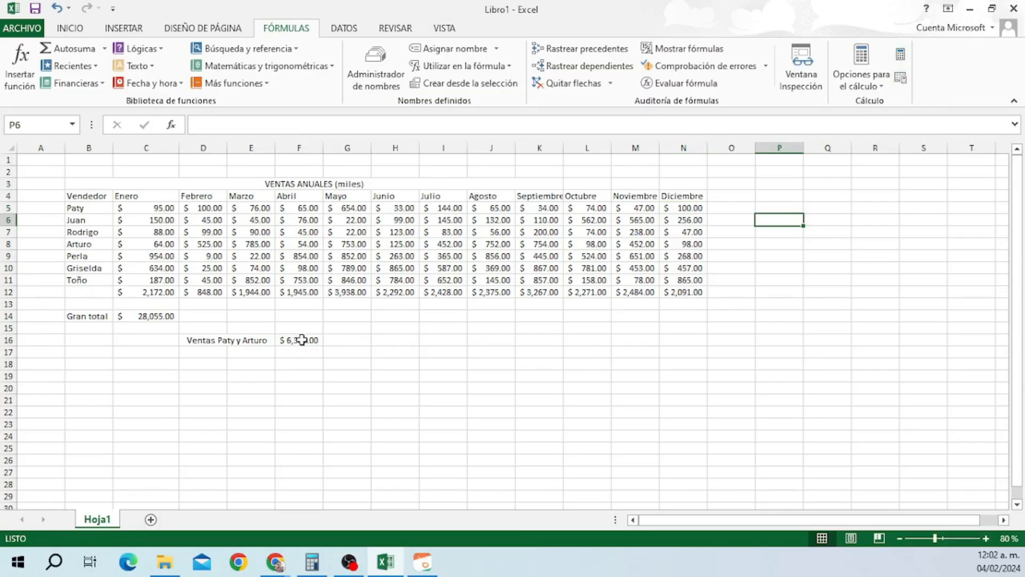
pyautogui.click(862, 74)
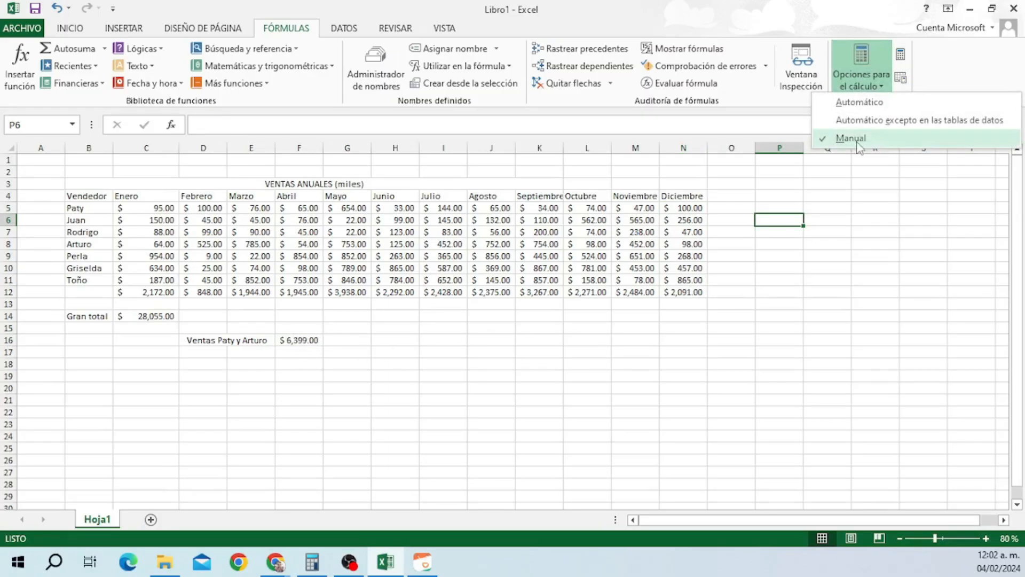
pyautogui.click(882, 187)
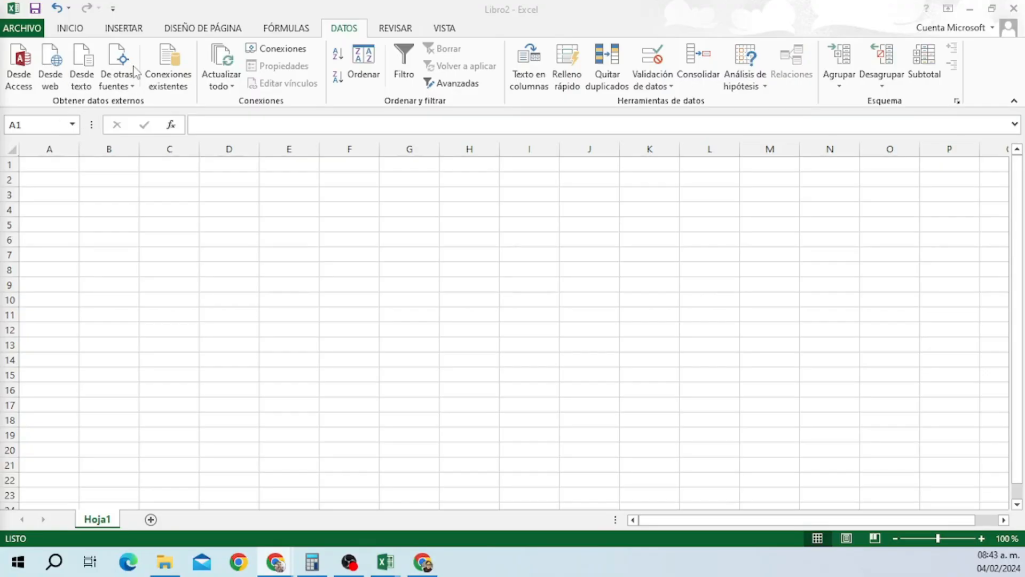
# Check De otras fuentes, Conexiones existentes and Conexiones, confirming Libro2 has no connections.
pyautogui.click(131, 86)
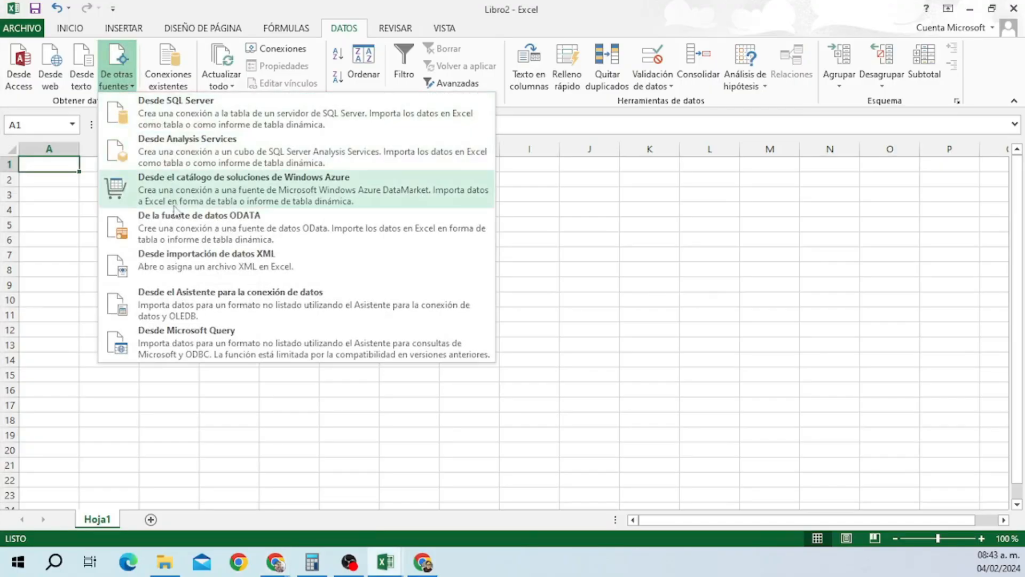
pyautogui.click(171, 373)
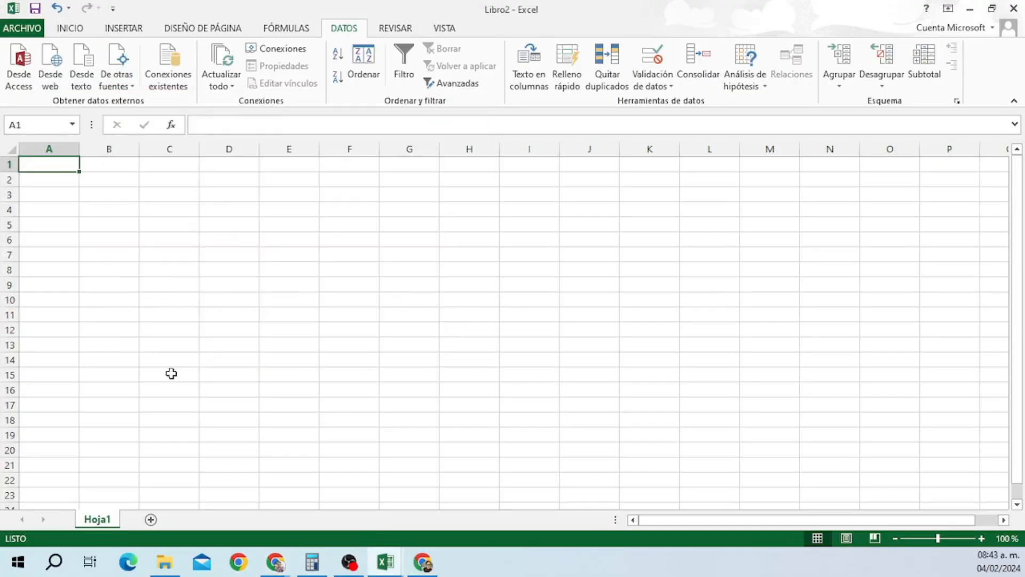
pyautogui.click(166, 77)
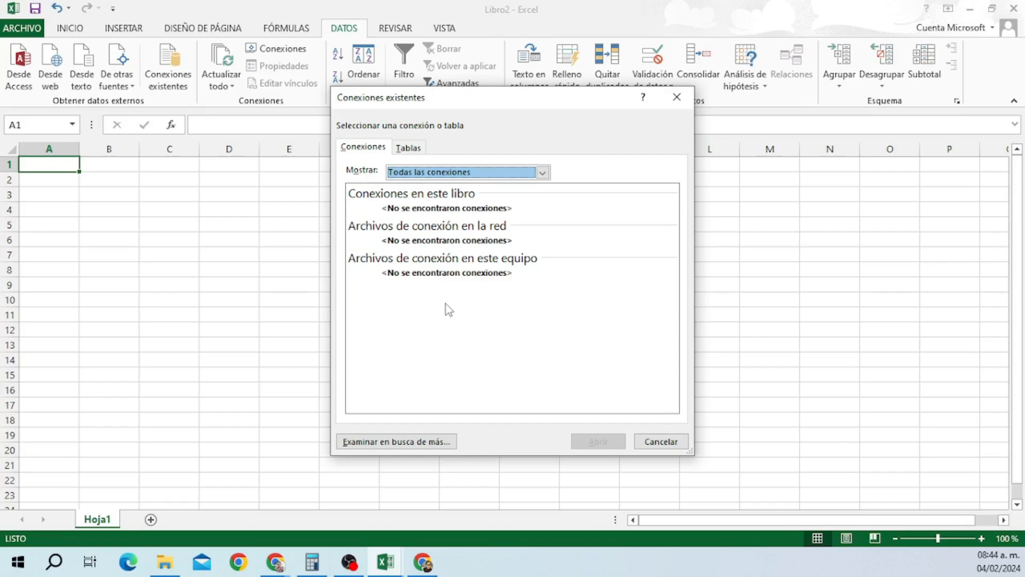
pyautogui.click(676, 97)
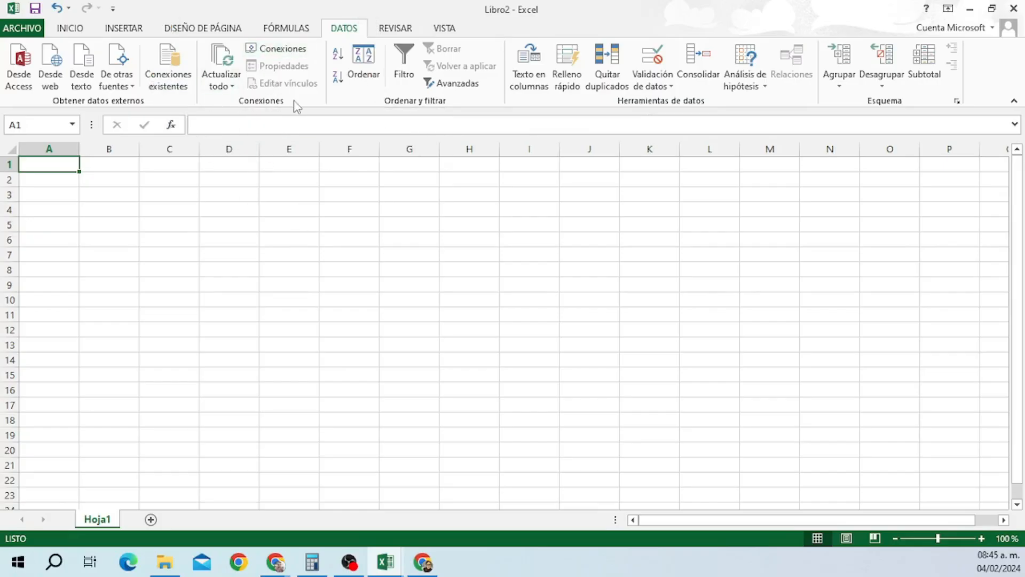
pyautogui.click(285, 50)
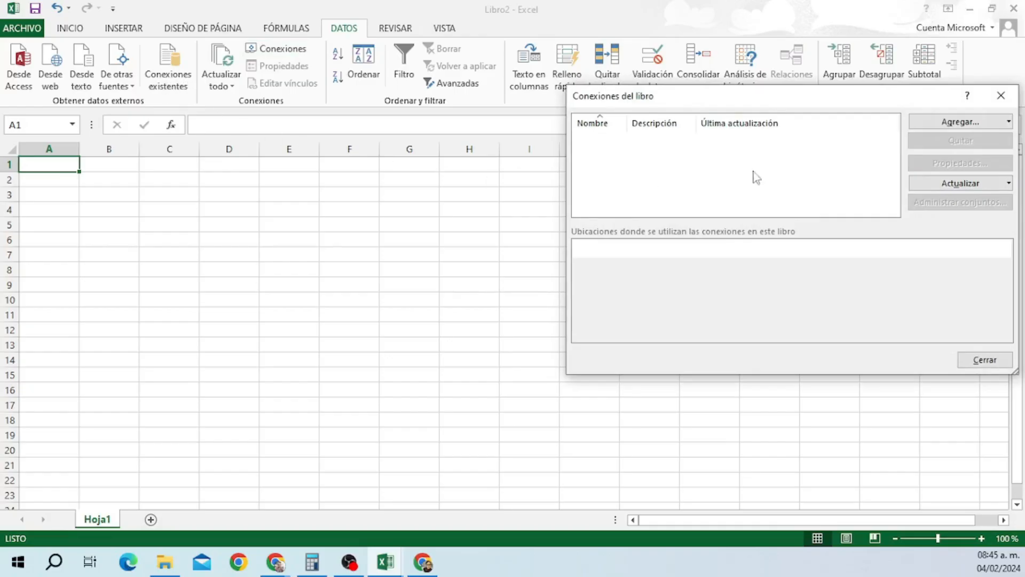
pyautogui.click(1001, 95)
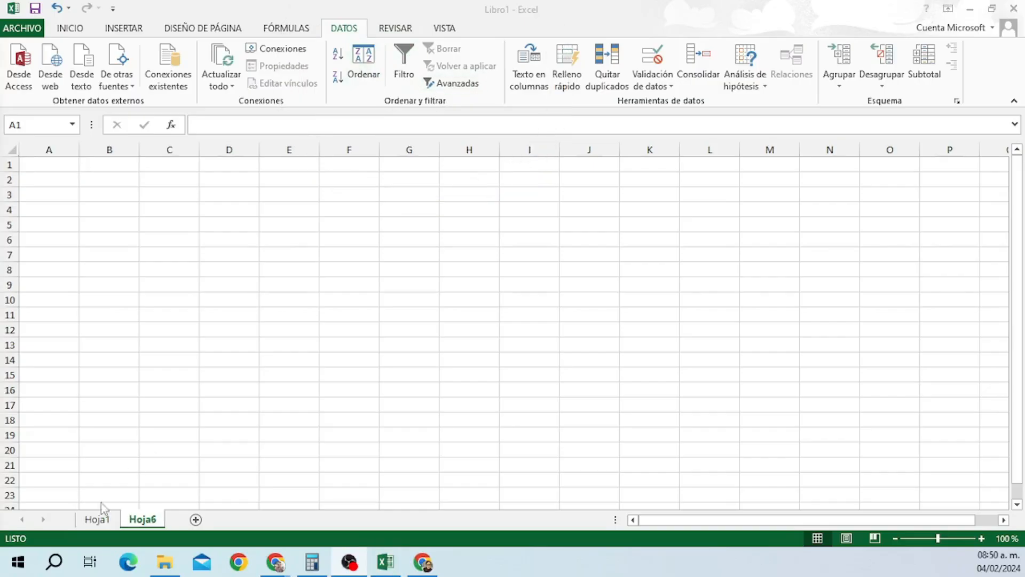
# Return to Hoja1 of Libro1 and add a Subtotales header in O4.
pyautogui.click(94, 524)
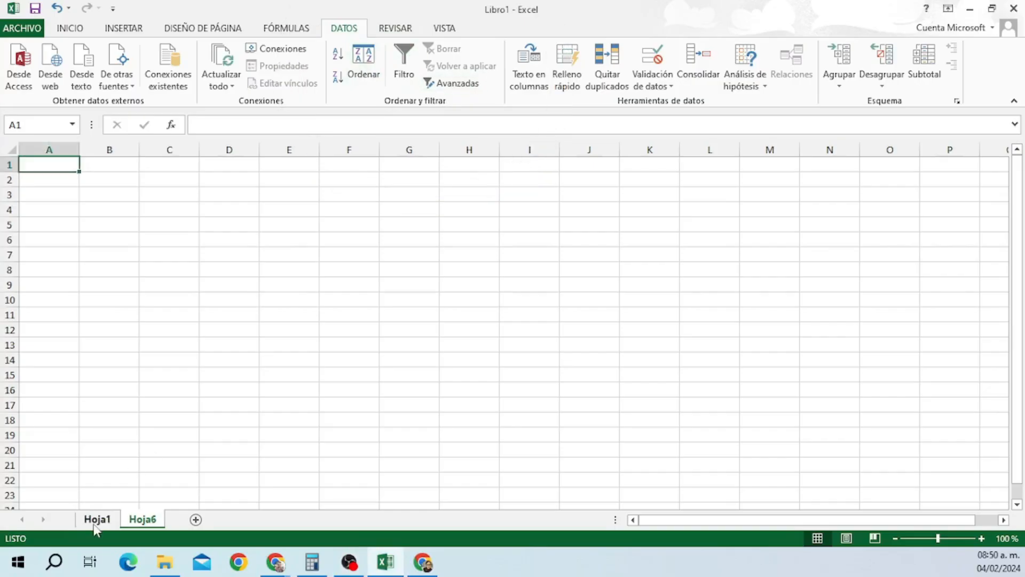
pyautogui.click(94, 523)
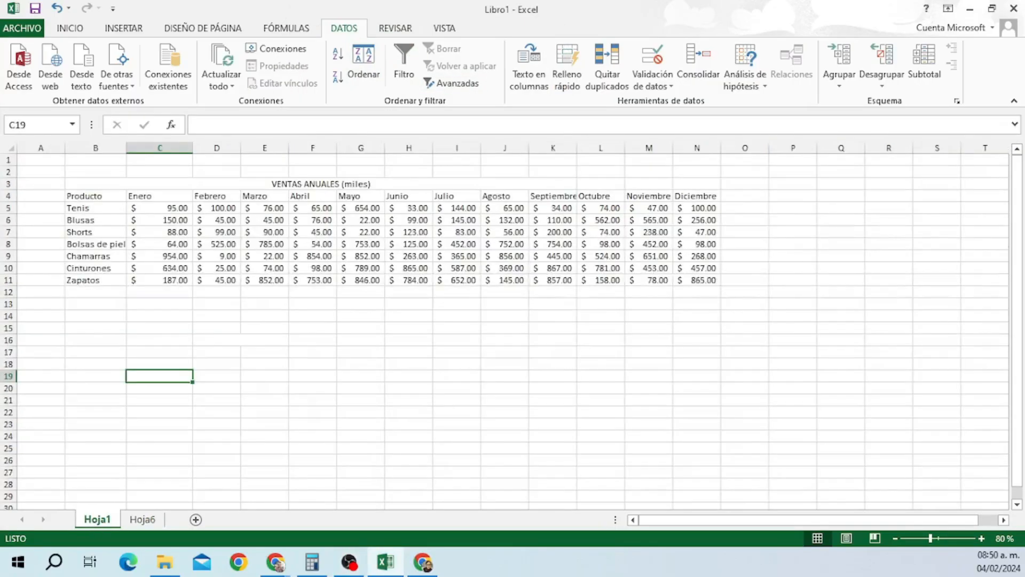
pyautogui.click(747, 197)
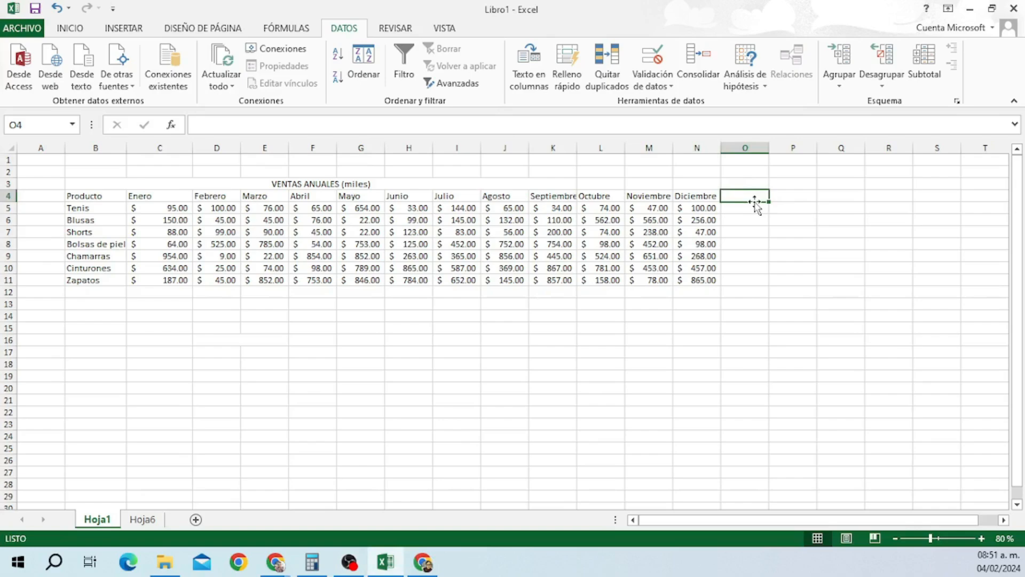
pyautogui.write('Subtotales')
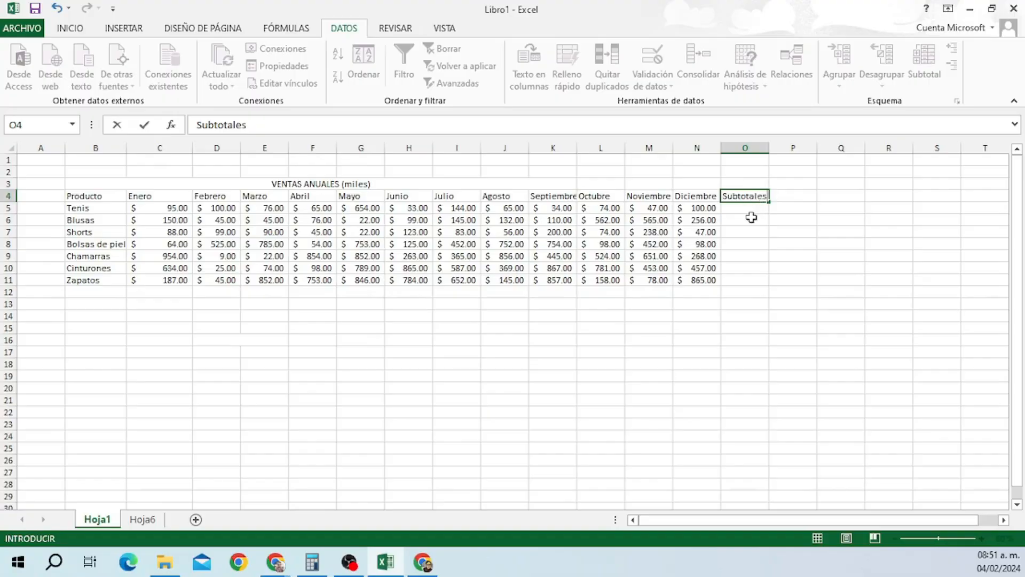
pyautogui.click(751, 217)
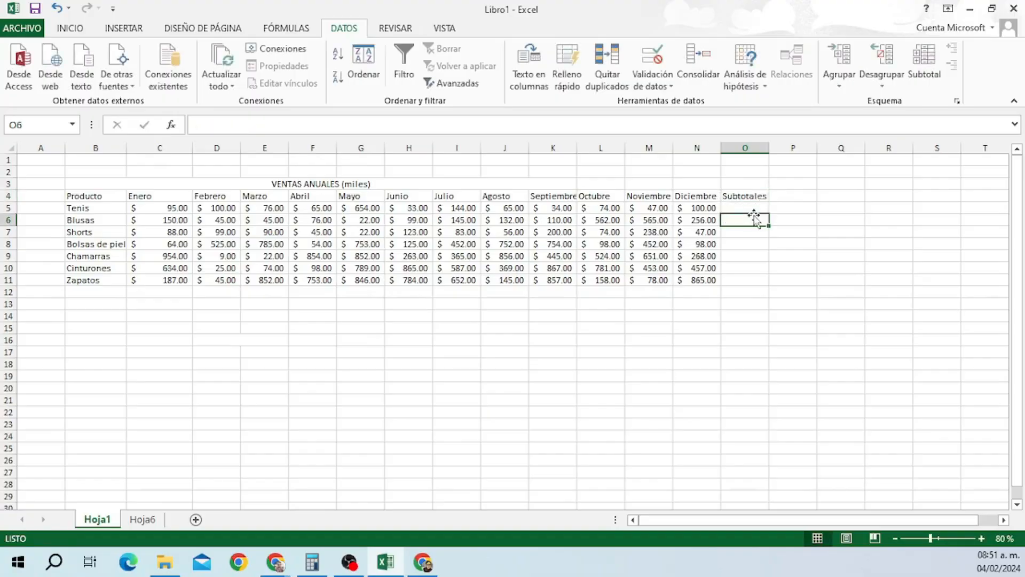
# AutoSum each product's months into O5:O11 ($ 1,487.00 to $ 6,222.00) and select B5:O11.
pyautogui.click(752, 208)
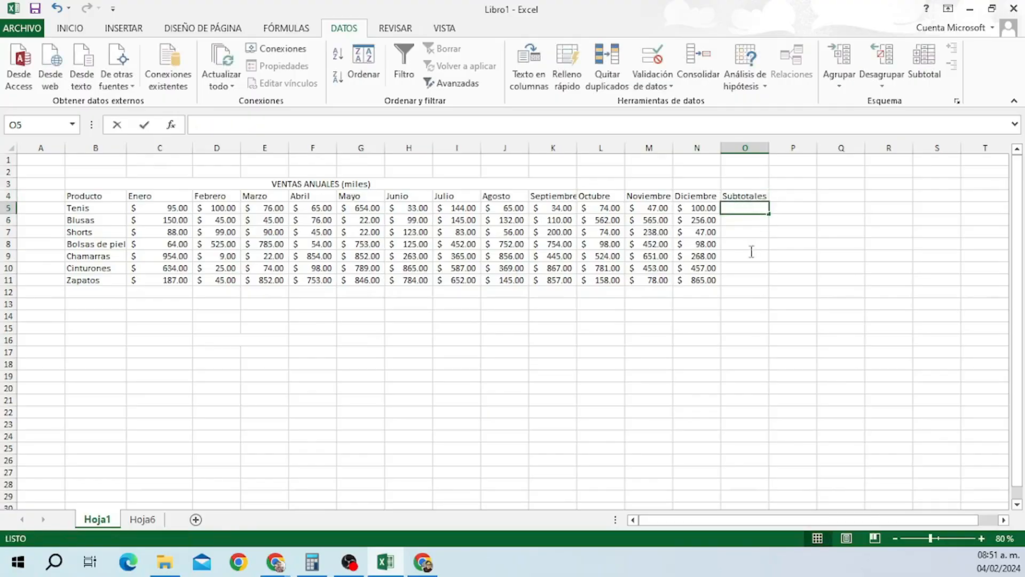
pyautogui.click(756, 208)
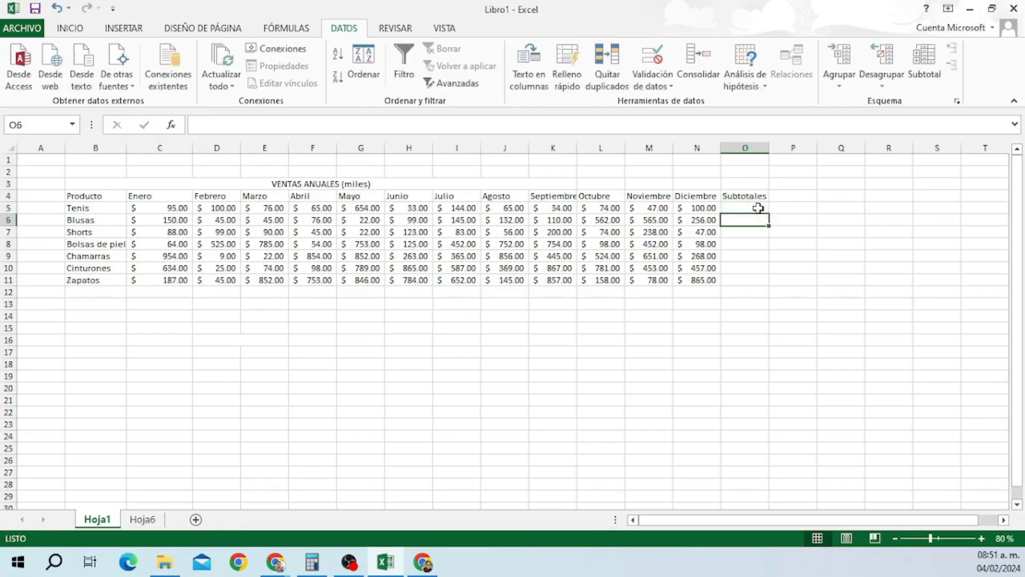
pyautogui.moveTo(755, 208); pyautogui.dragTo(755, 280)
pyautogui.click(286, 30)
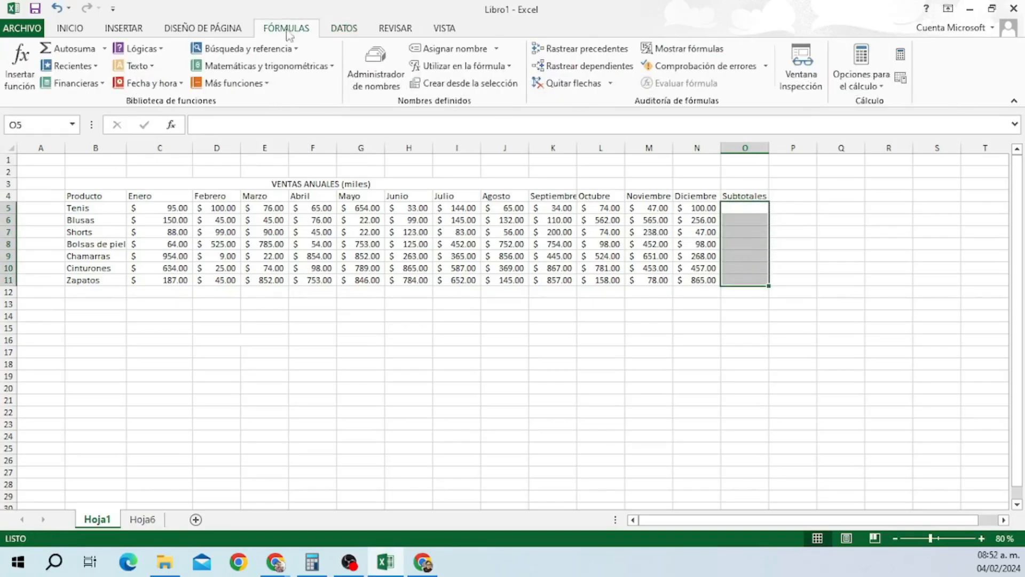
pyautogui.click(70, 48)
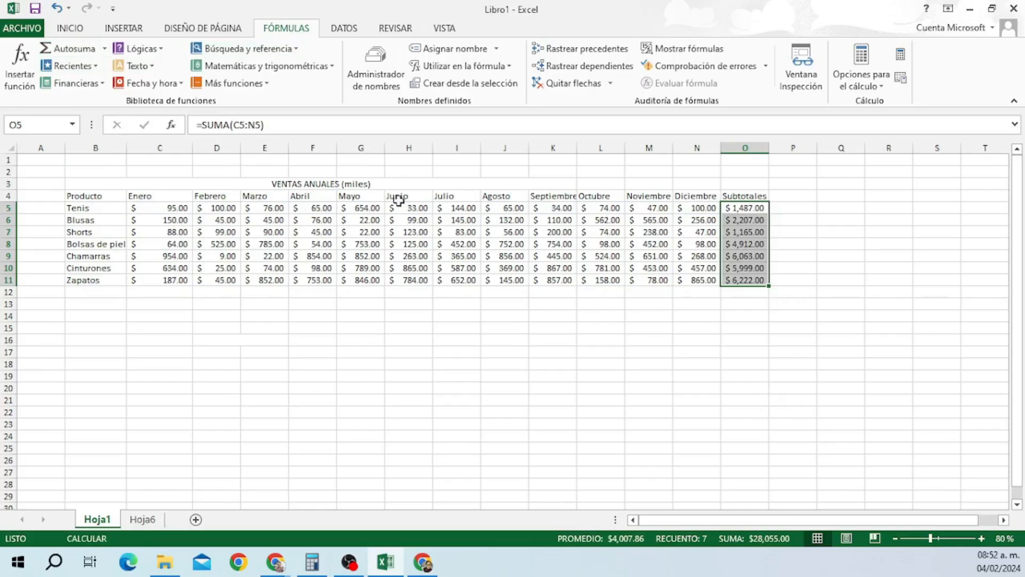
pyautogui.click(344, 28)
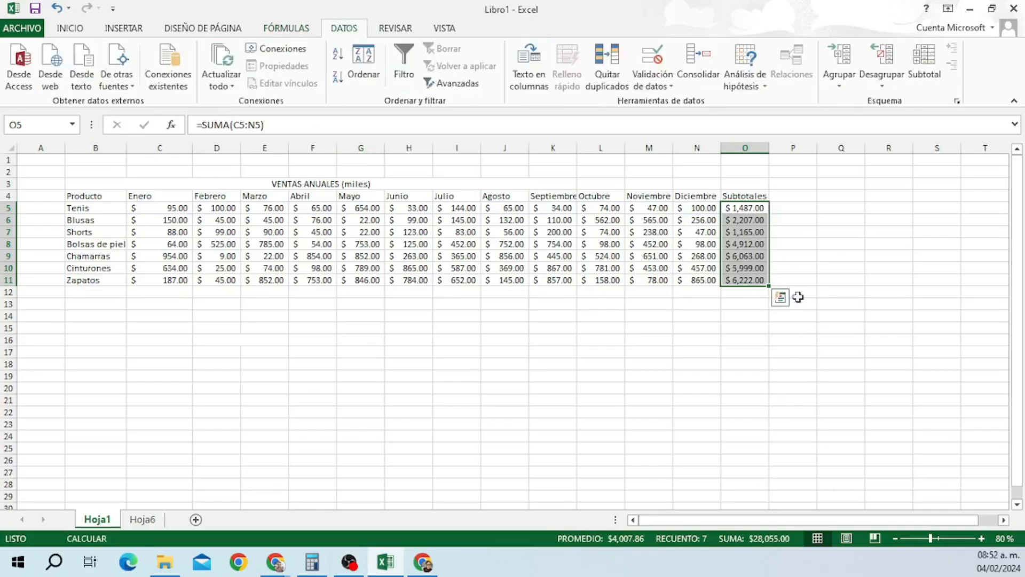
pyautogui.moveTo(96, 208); pyautogui.dragTo(749, 280)
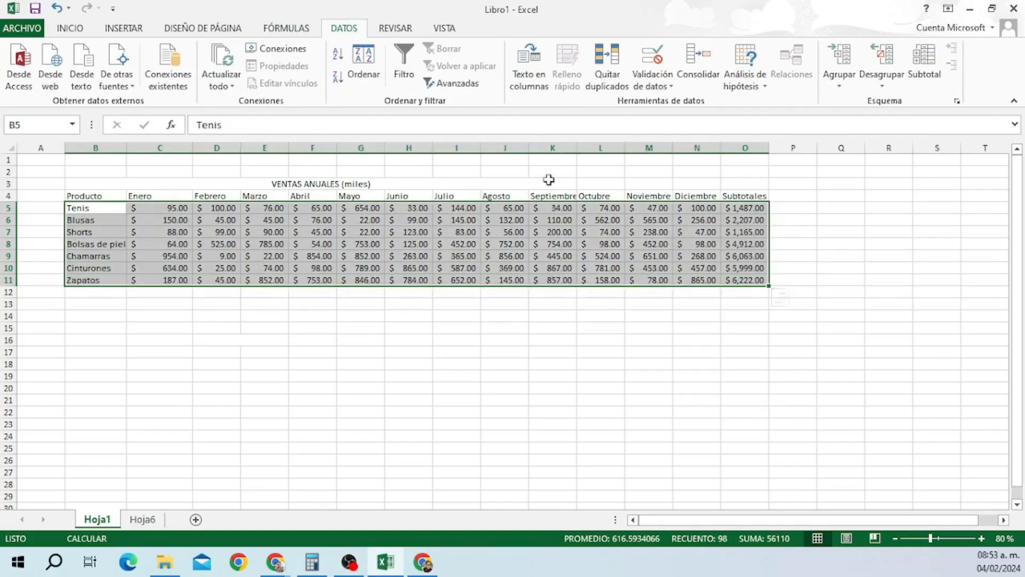
# Sort the product rows by Subtotales, De mayor a menor.
pyautogui.click(365, 70)
pyautogui.moveTo(839, 156); pyautogui.dragTo(613, 309)
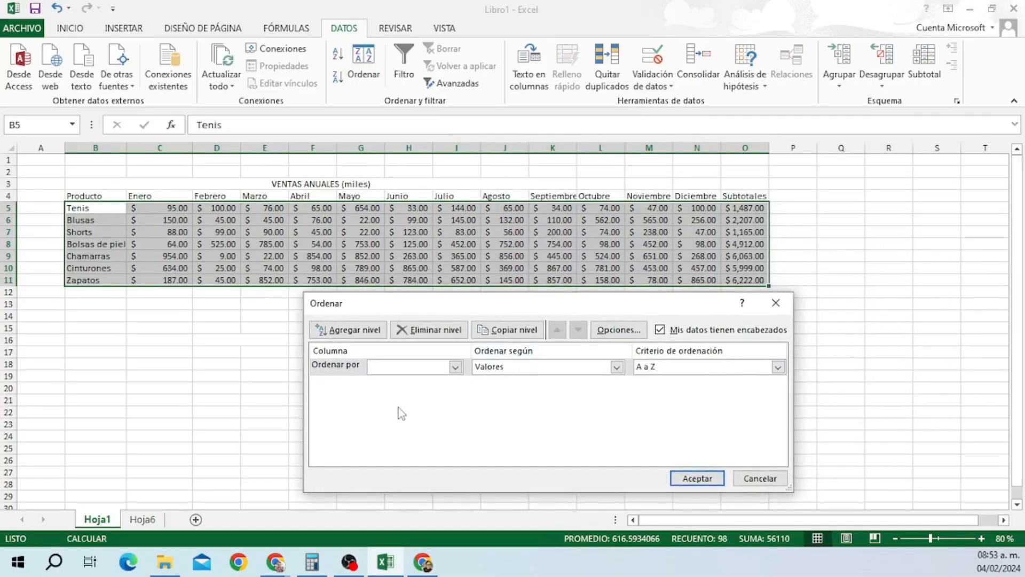
pyautogui.click(455, 366)
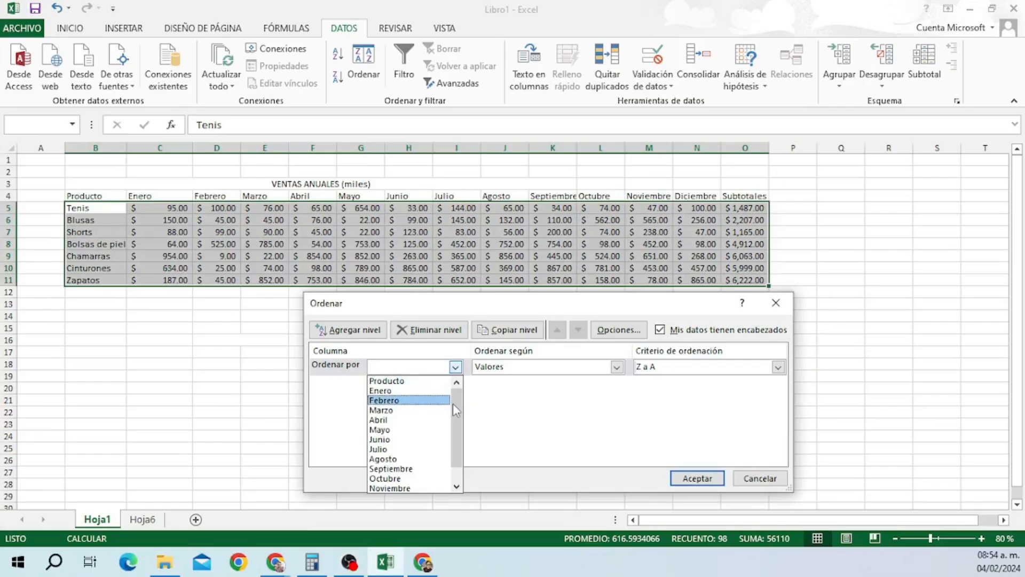
pyautogui.moveTo(452, 403); pyautogui.dragTo(458, 434)
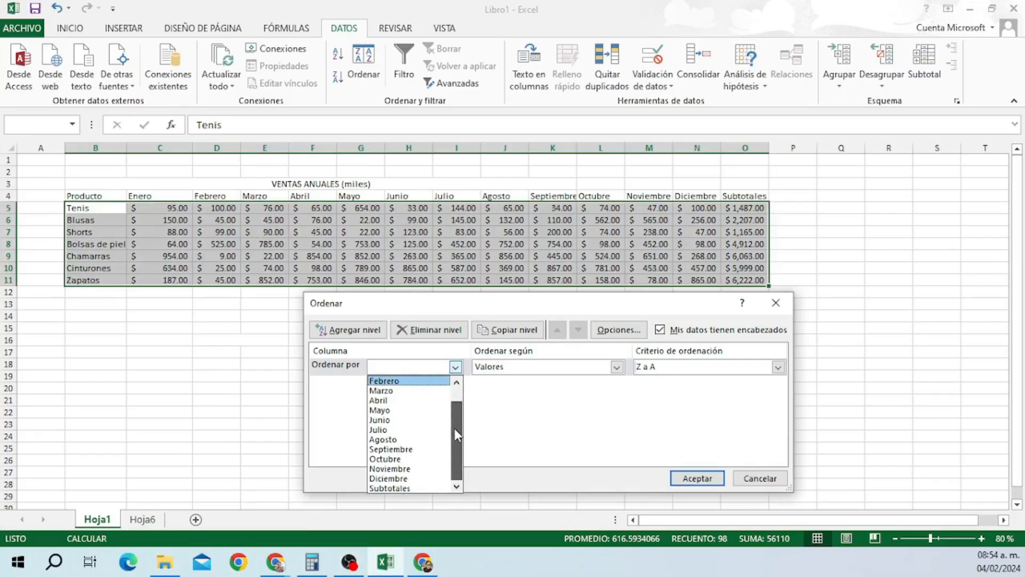
pyautogui.click(426, 486)
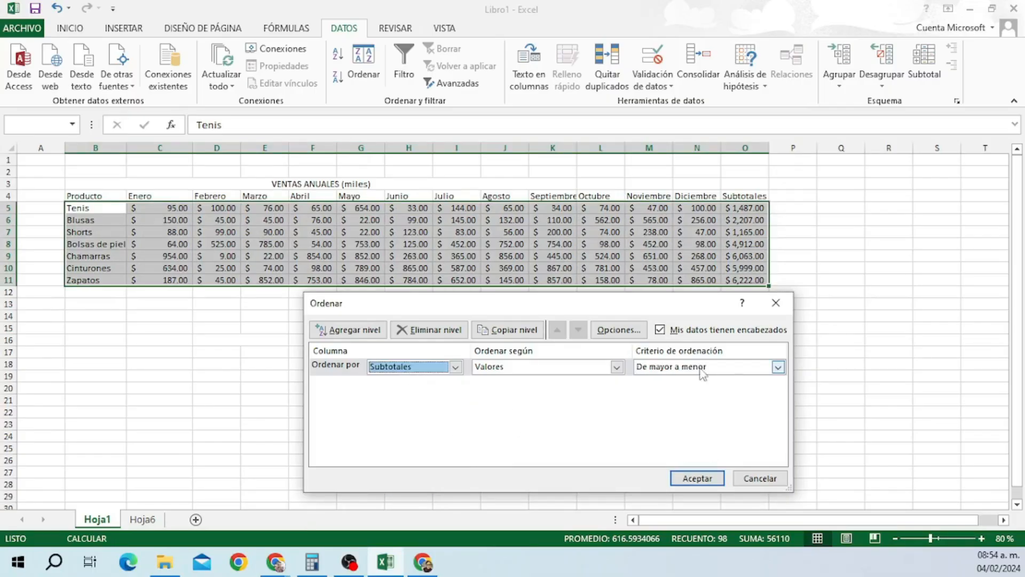
pyautogui.click(777, 367)
pyautogui.click(677, 395)
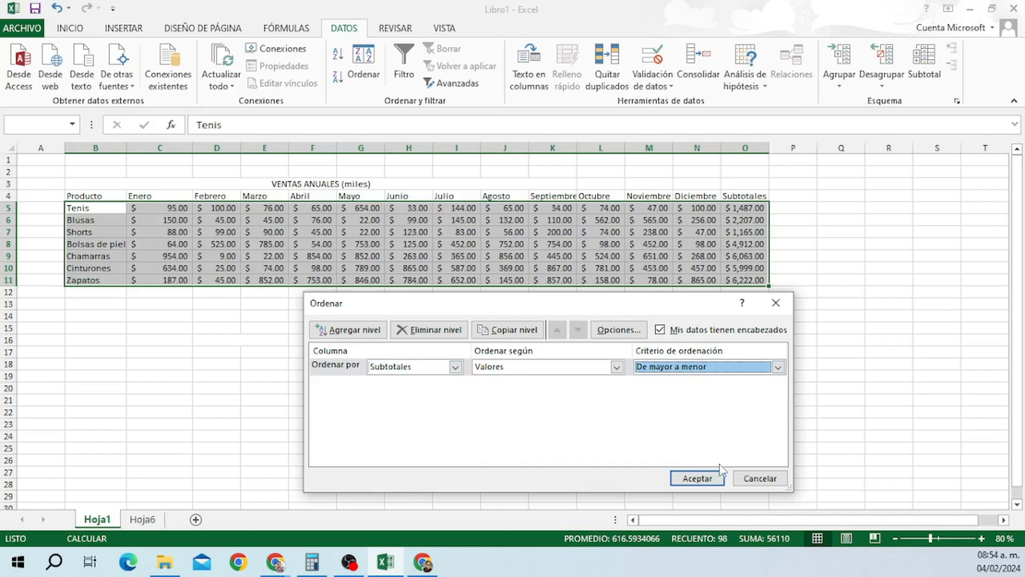
pyautogui.click(694, 478)
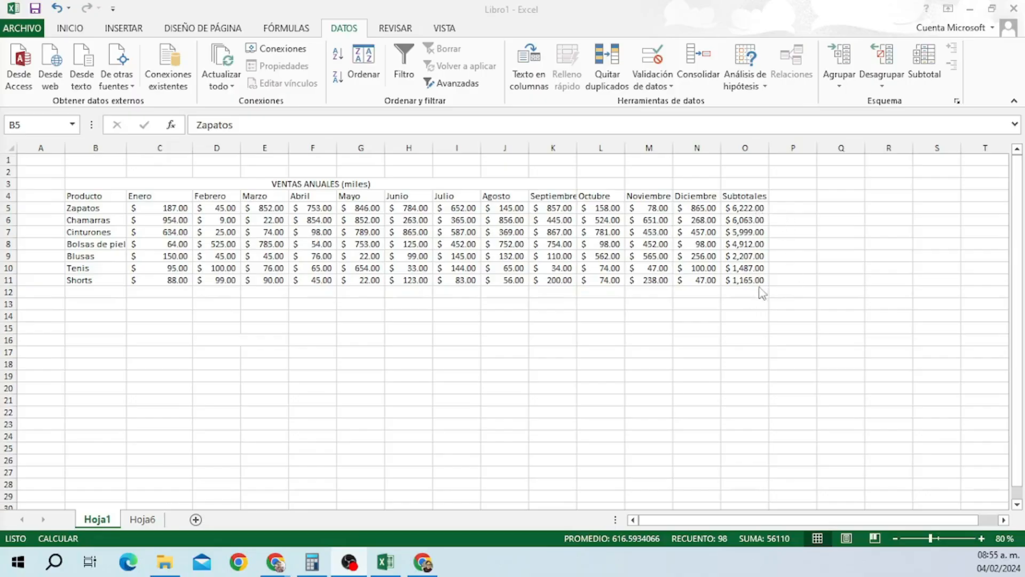
# Undo the sort to restore the original order and clear the Subtotales values.
pyautogui.hotkey('ctrl', 'z')
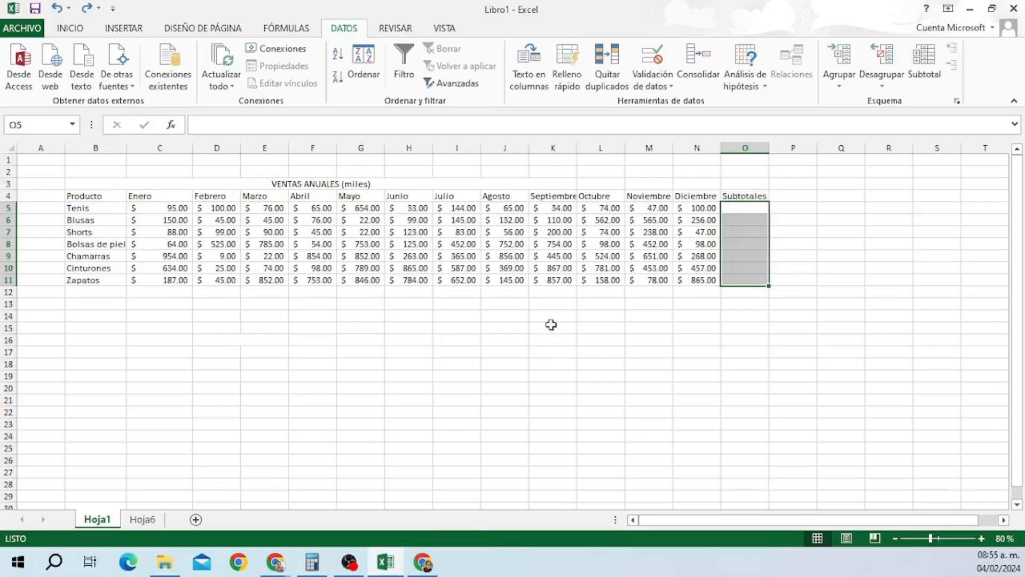
pyautogui.keyDown('ctrl'); pyautogui.click(659, 352); pyautogui.keyUp('ctrl')
pyautogui.hotkey('ctrl', 'z')
pyautogui.hotkey('ctrl', 'z')
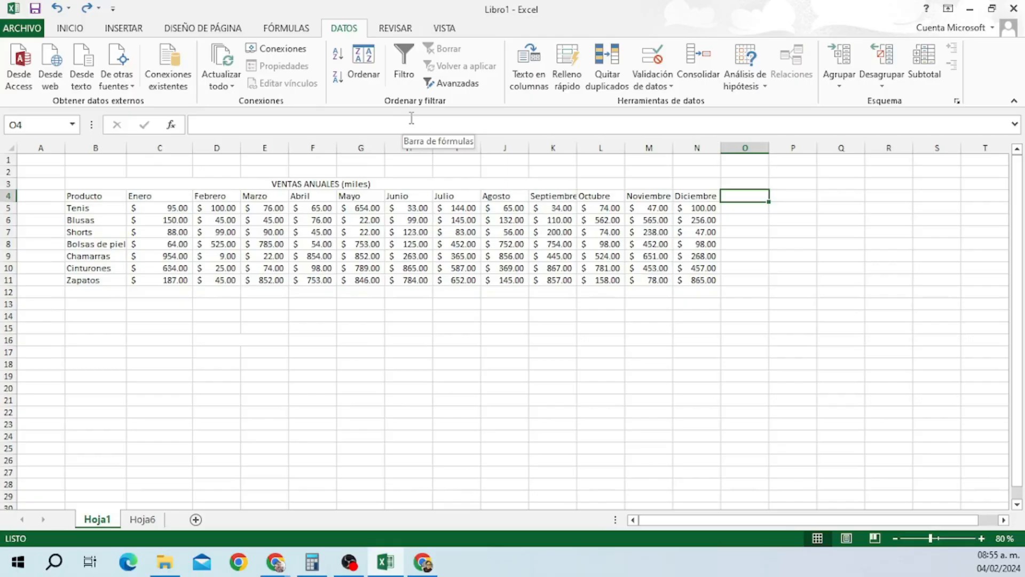
pyautogui.click(101, 196)
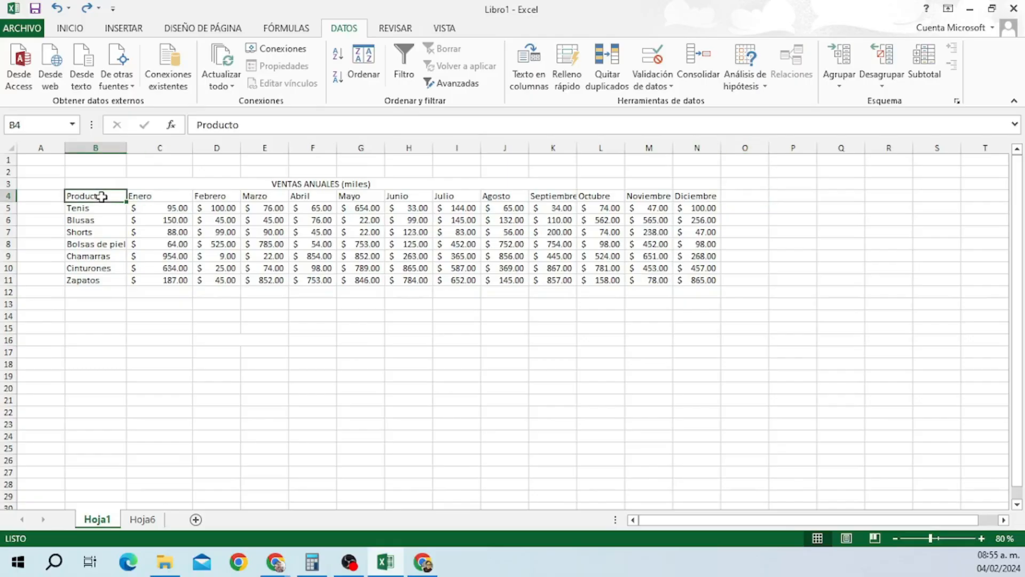
pyautogui.moveTo(115, 196); pyautogui.dragTo(705, 196)
pyautogui.click(405, 72)
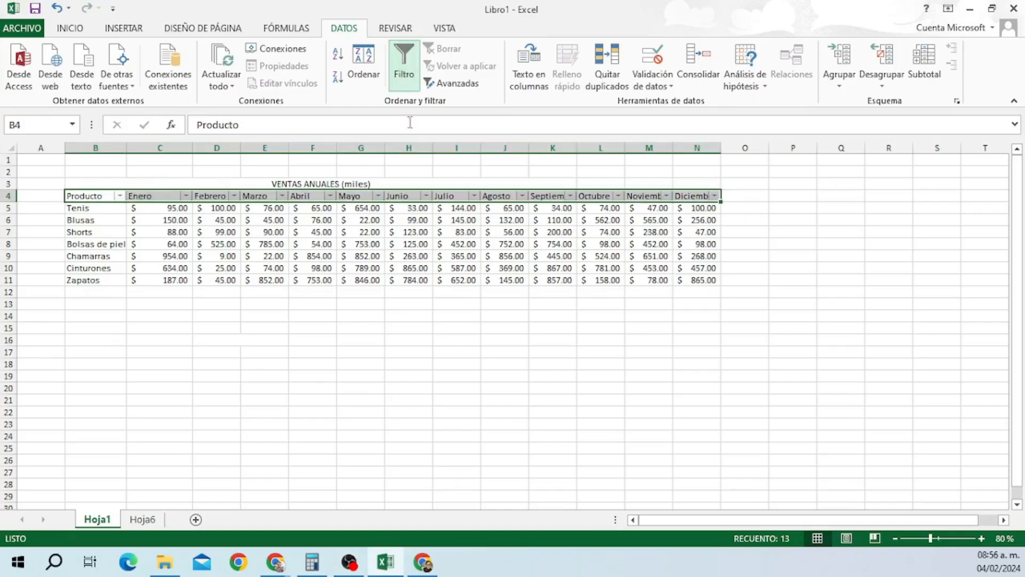
pyautogui.click(395, 304)
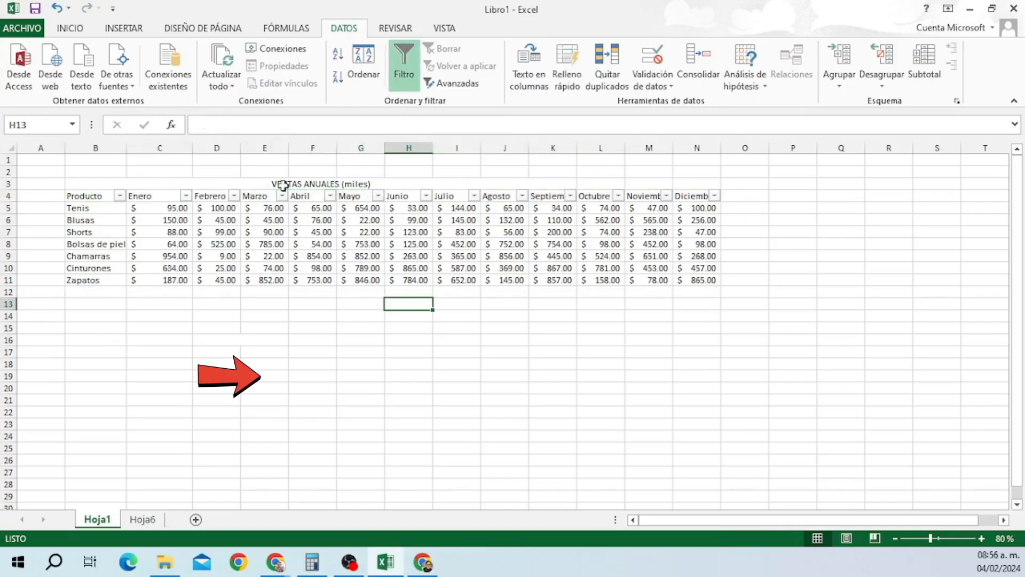
pyautogui.click(426, 197)
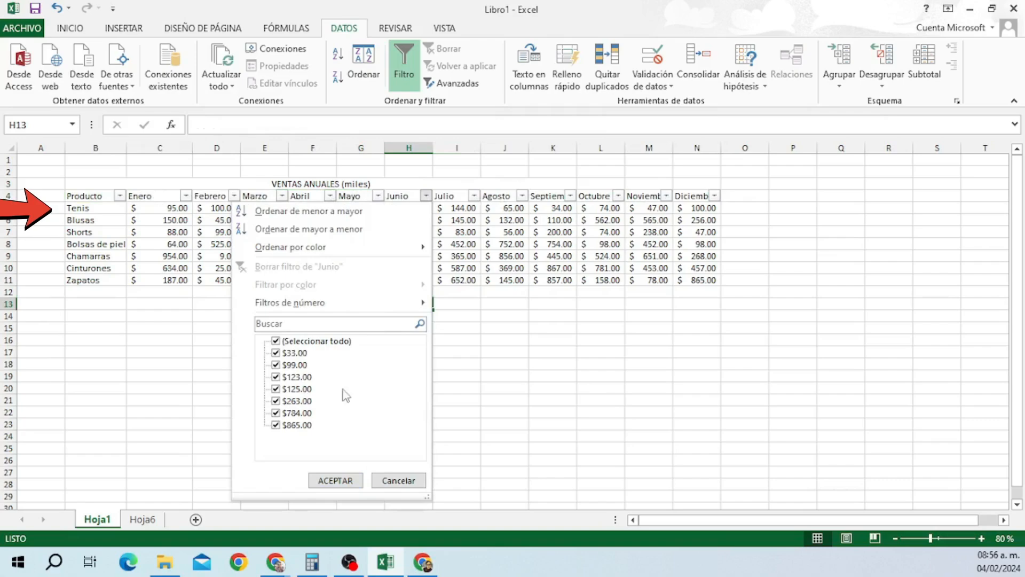
pyautogui.click(276, 342)
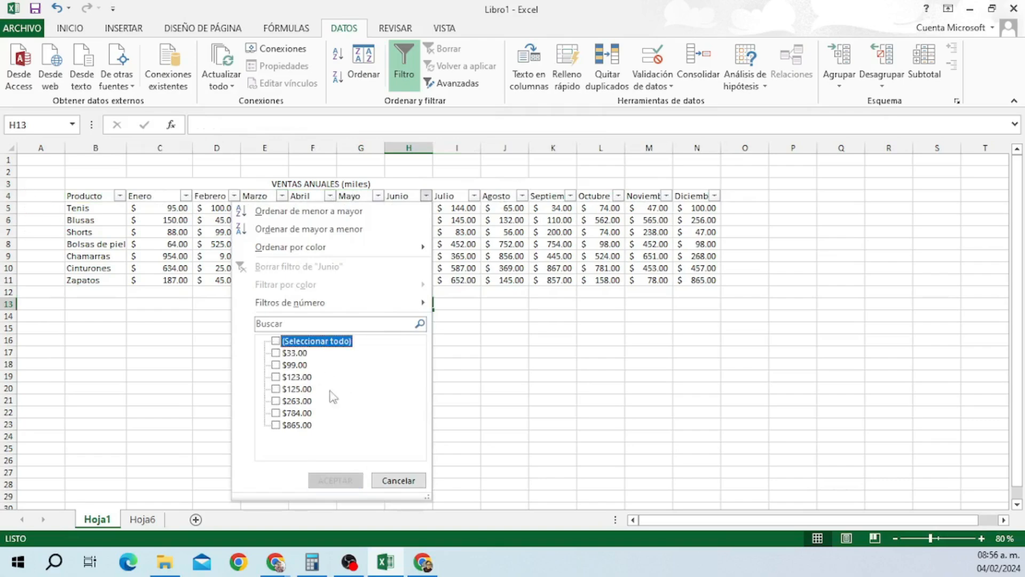
pyautogui.click(276, 377)
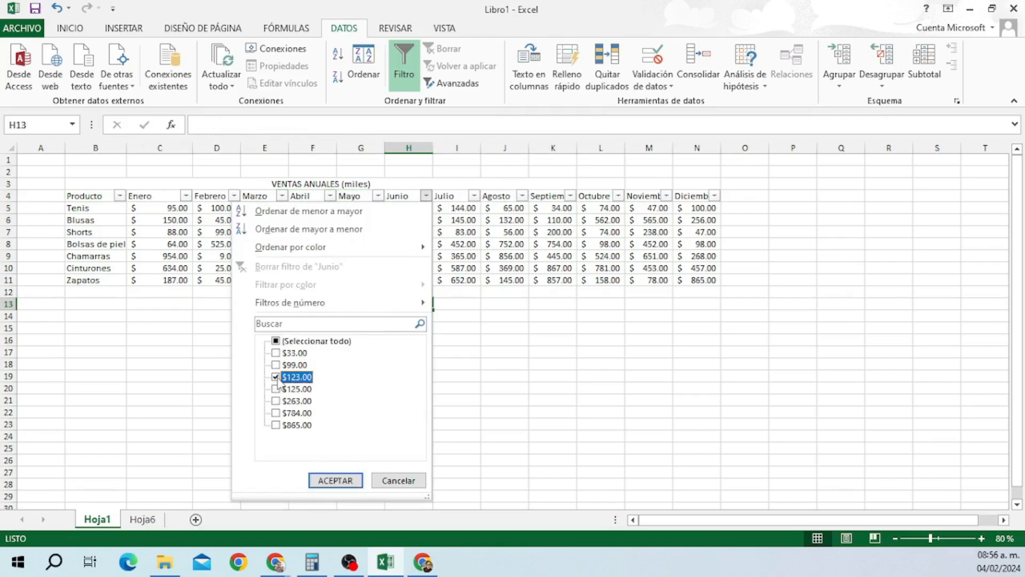
pyautogui.click(335, 480)
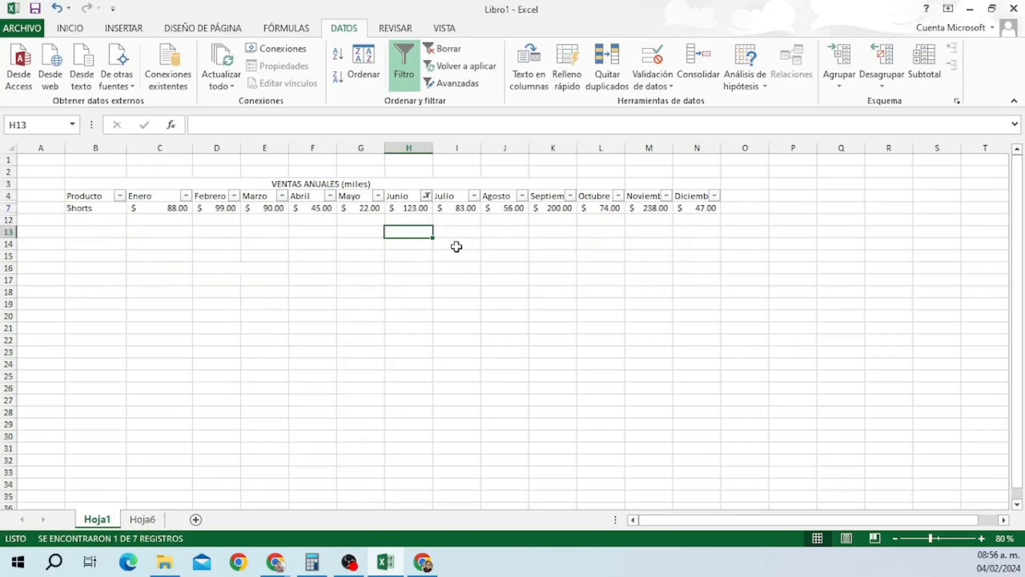
pyautogui.click(216, 208)
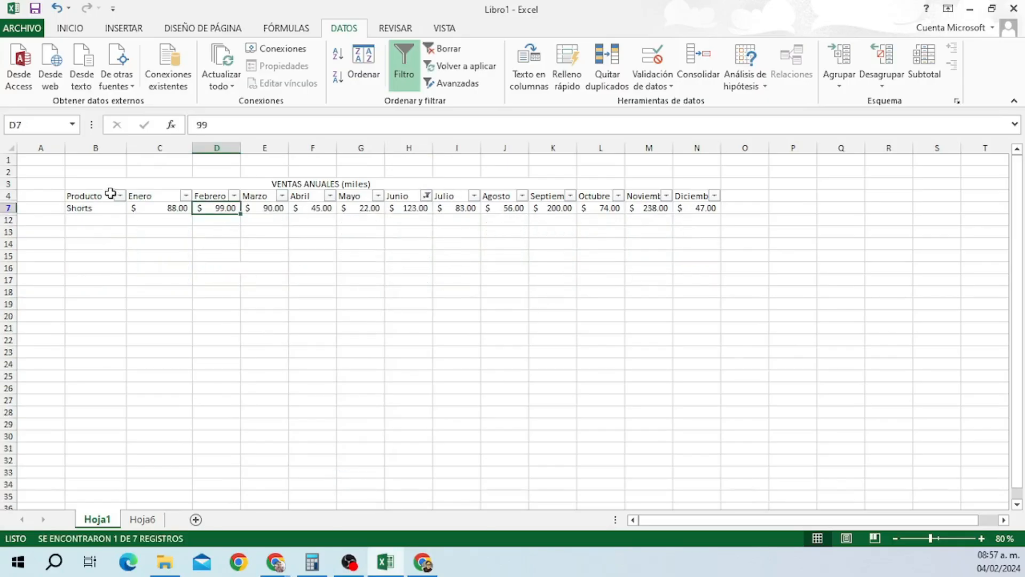
pyautogui.click(58, 8)
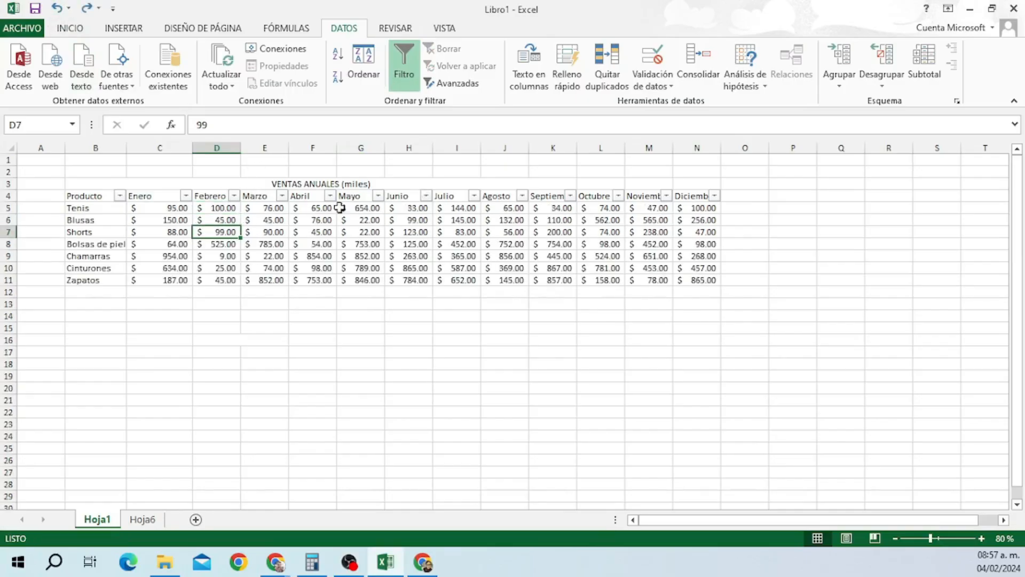
pyautogui.moveTo(85, 196); pyautogui.dragTo(689, 196)
pyautogui.click(404, 64)
pyautogui.click(485, 363)
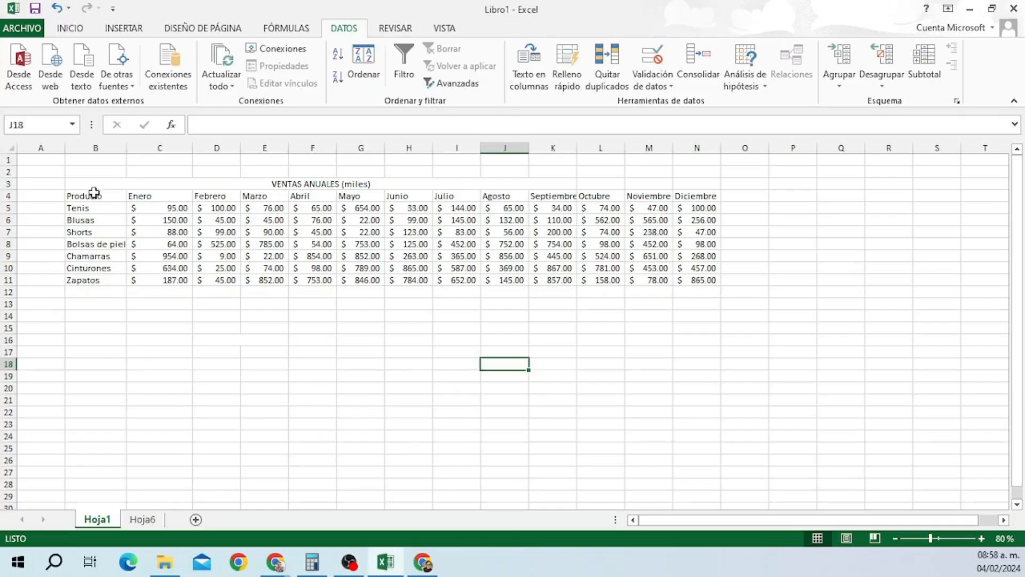
# Open Filtro avanzado on the table and cancel it, then start typing a first name in Hoja6 C3.
pyautogui.moveTo(91, 195); pyautogui.dragTo(689, 196)
pyautogui.click(457, 85)
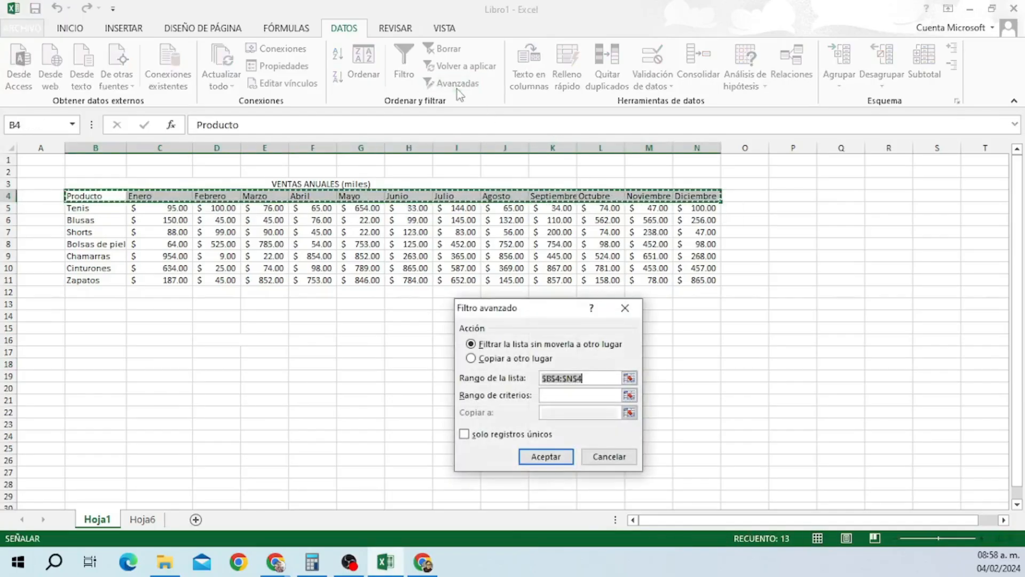
pyautogui.click(607, 459)
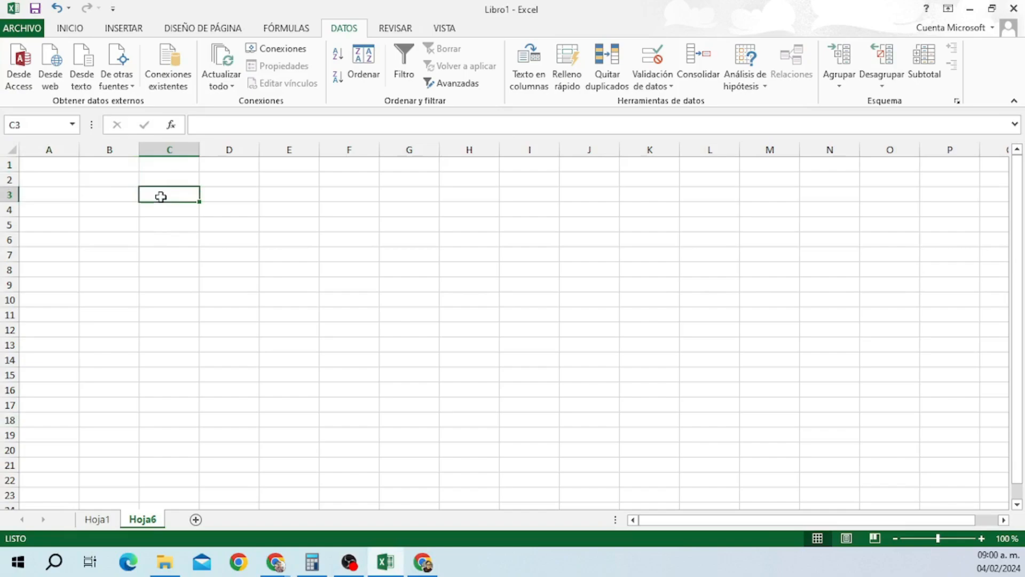
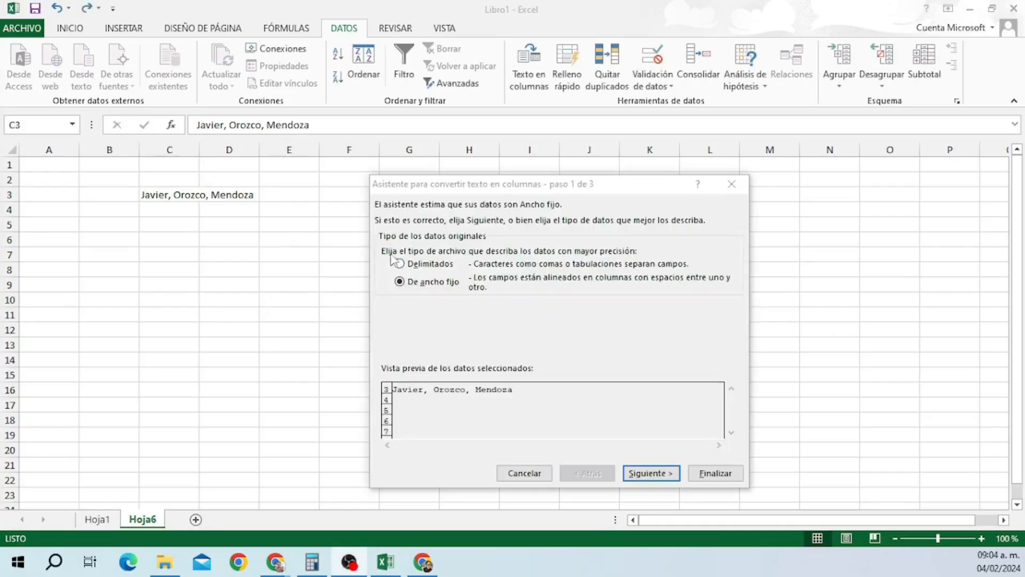
# Split Hoja6's comma-separated name in C3 across C3:E3 as Delimitados text with Coma as separator.
pyautogui.click(400, 265)
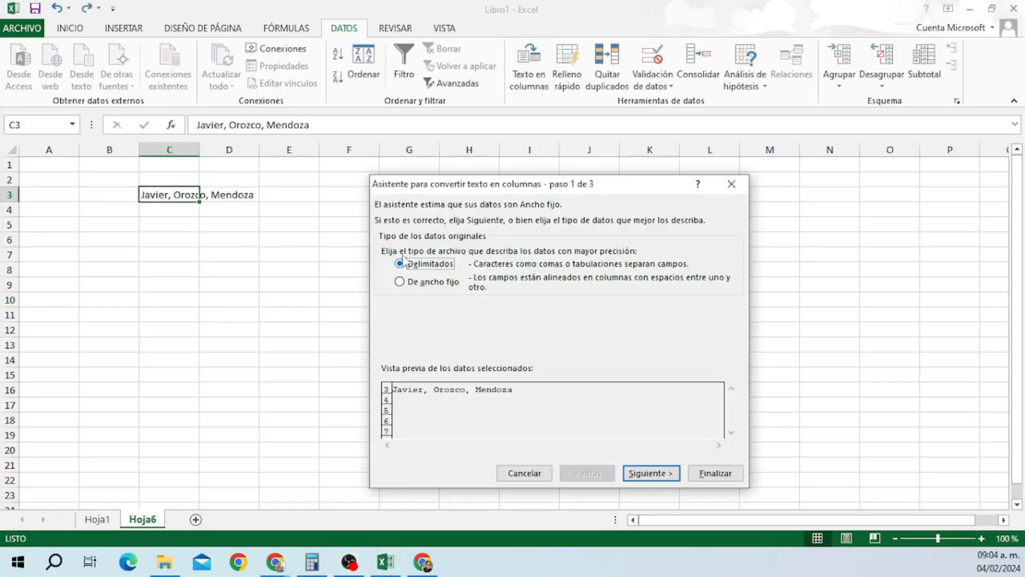
pyautogui.click(651, 473)
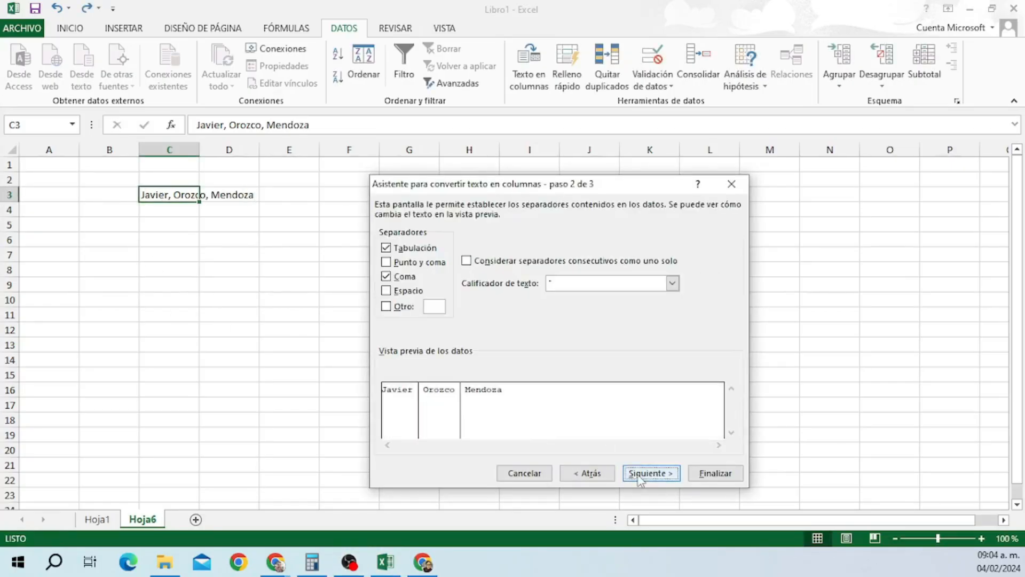
pyautogui.click(395, 284)
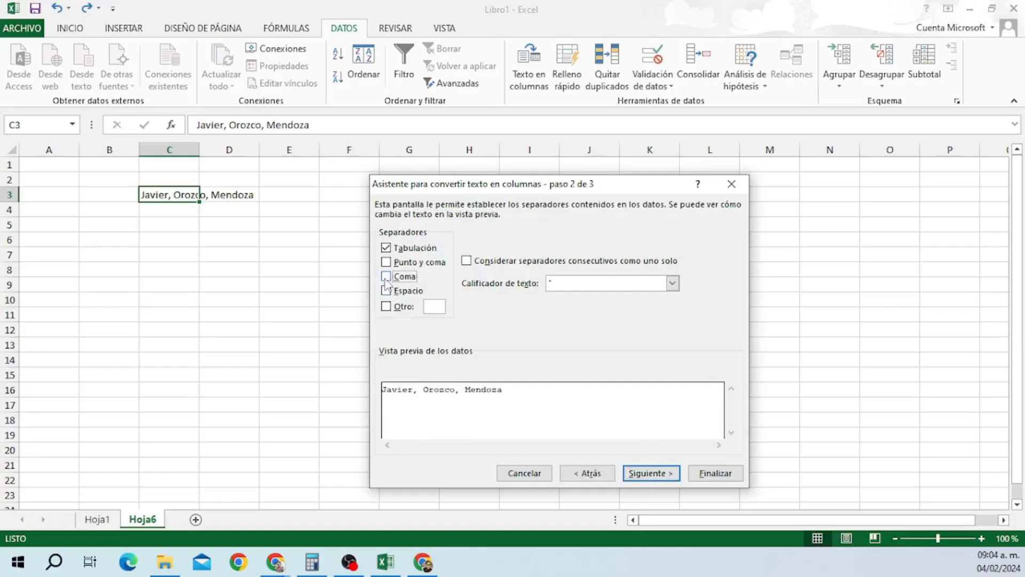
pyautogui.click(386, 277)
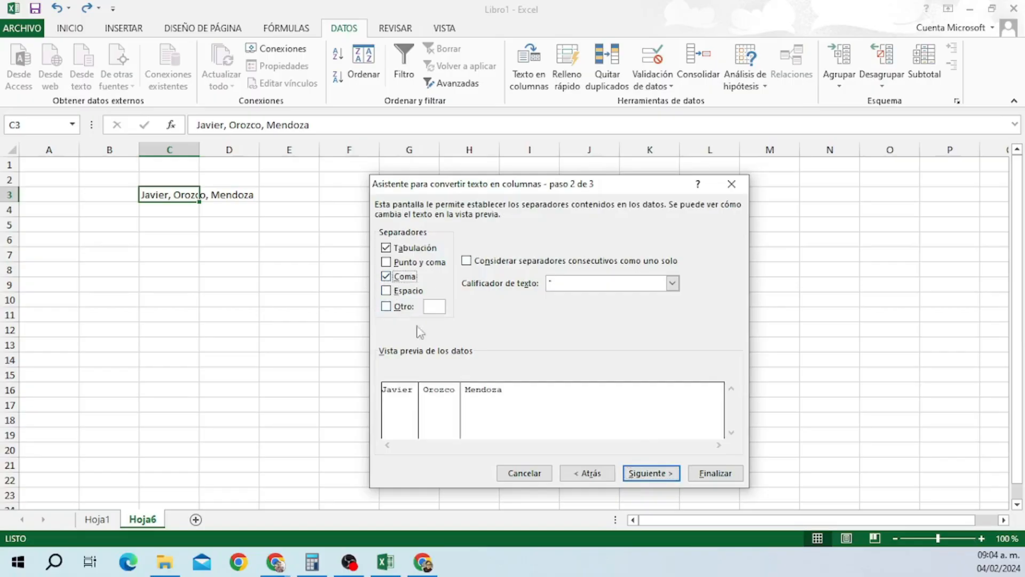
pyautogui.click(651, 473)
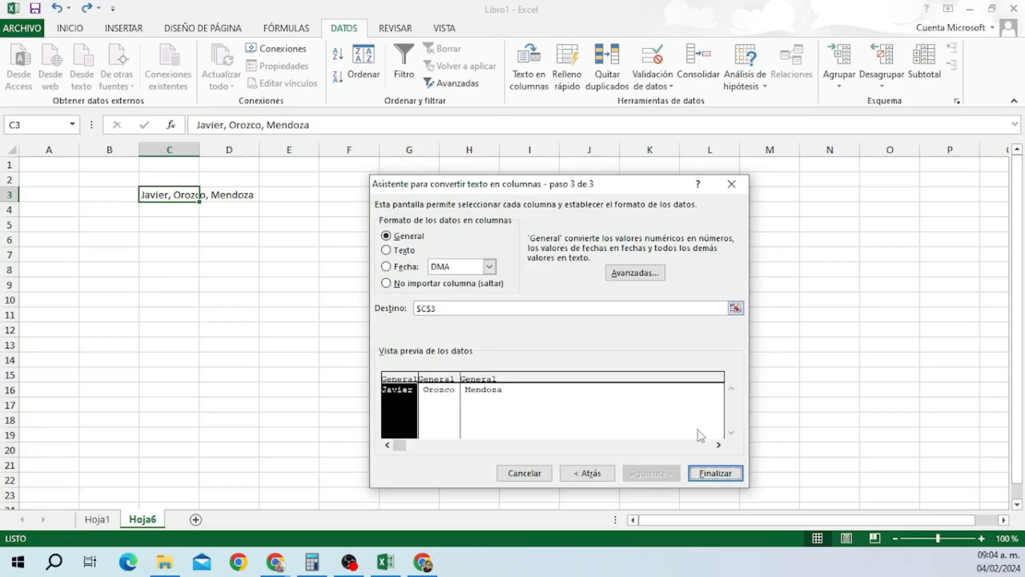
pyautogui.click(720, 473)
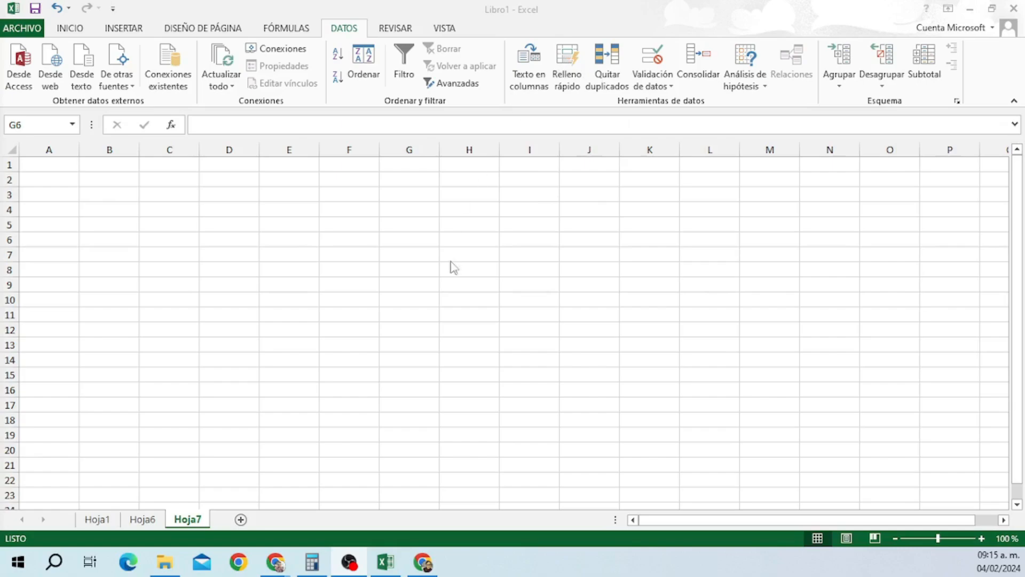
# On Hoja6, enter Venta in D3, flash fill it down D4:D6, and select D3:D6.
pyautogui.click(152, 519)
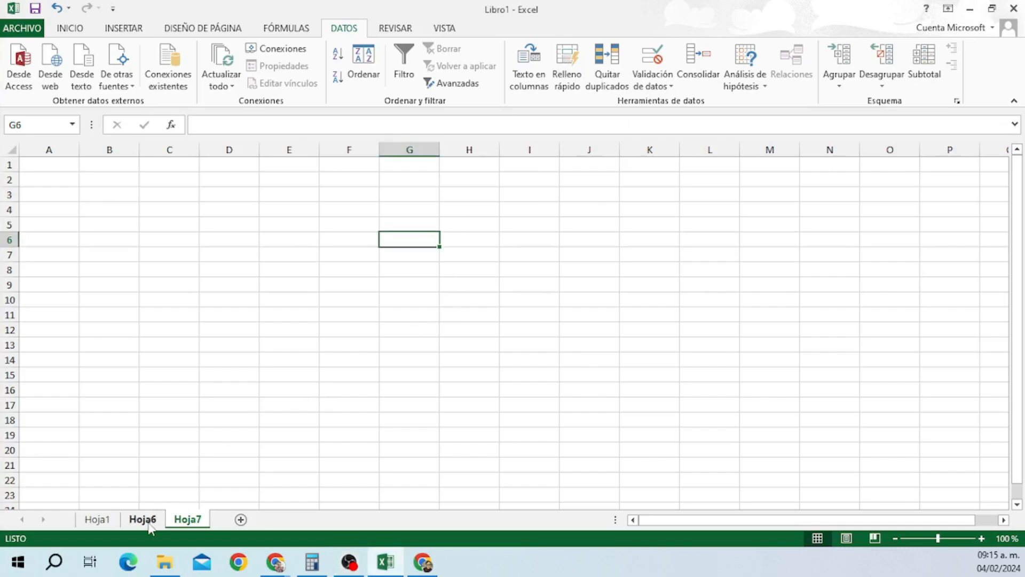
pyautogui.click(150, 525)
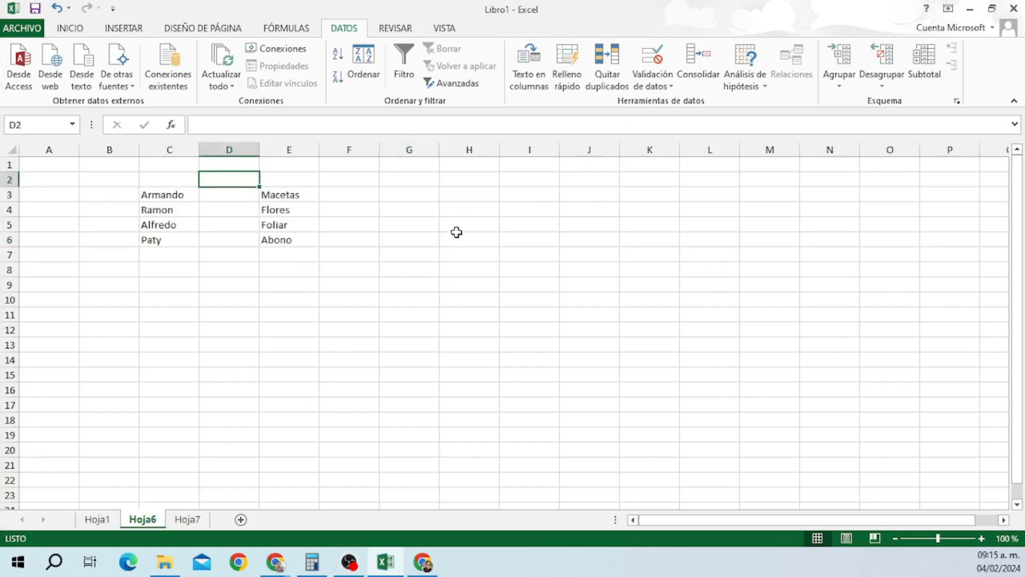
pyautogui.click(246, 194)
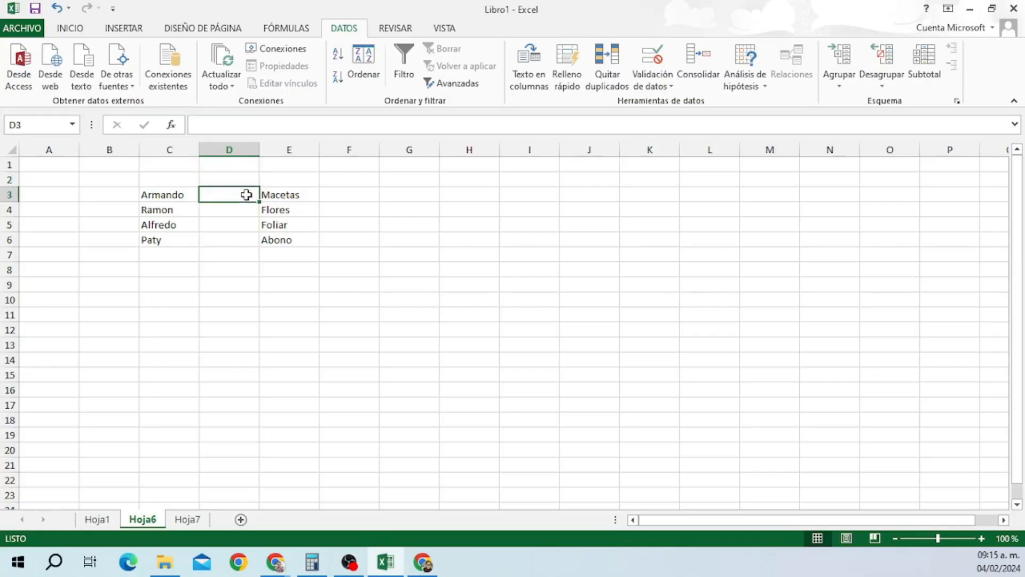
pyautogui.write('V')
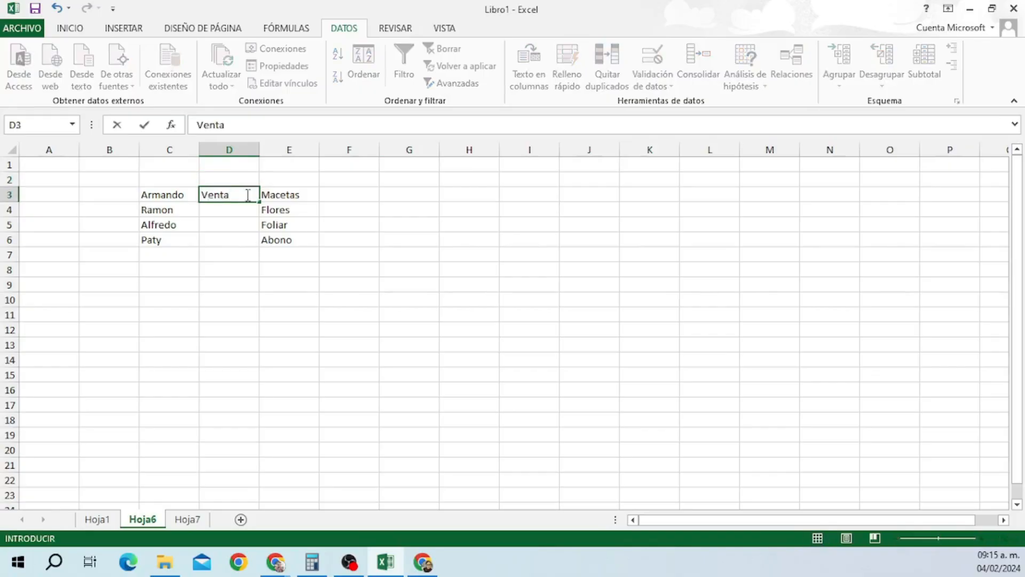
pyautogui.write('enta')
pyautogui.click(246, 210)
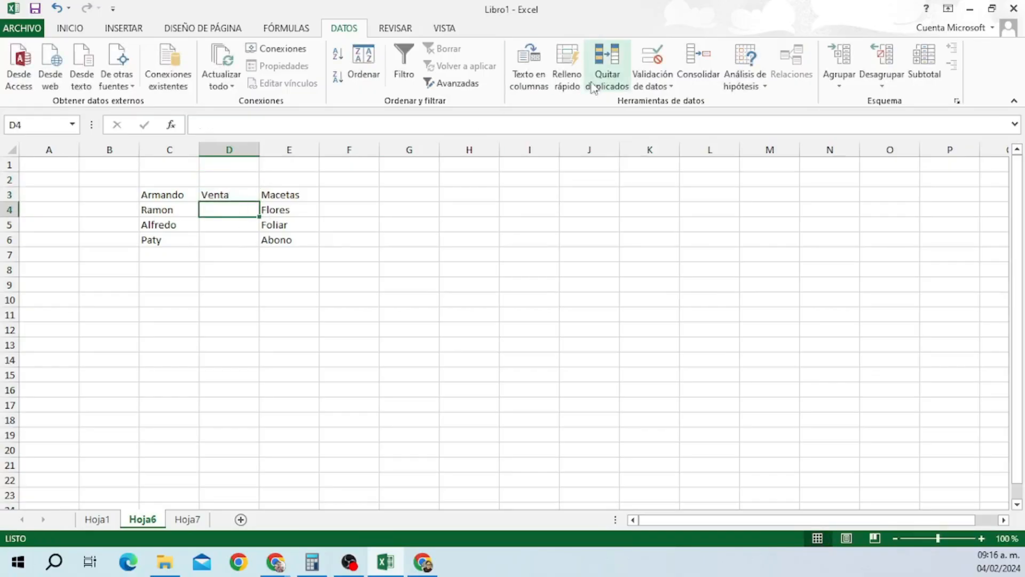
pyautogui.click(567, 80)
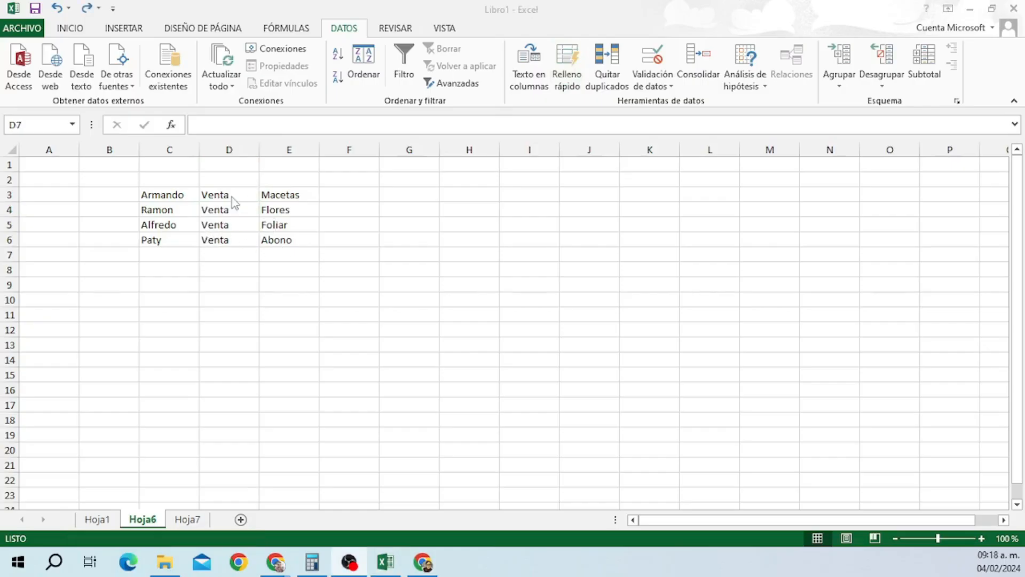
pyautogui.click(233, 196)
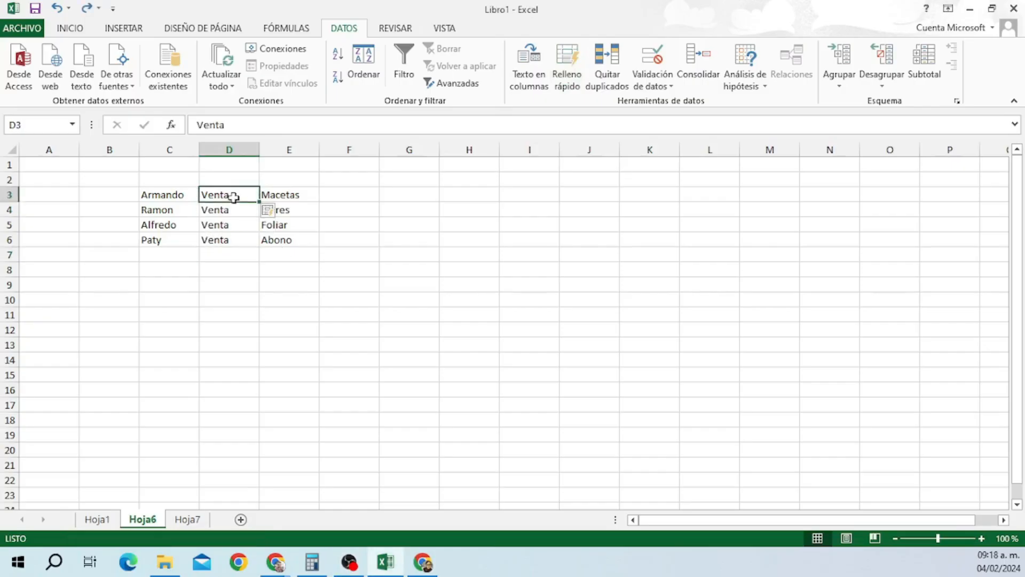
pyautogui.moveTo(233, 197); pyautogui.dragTo(231, 239)
# Remove duplicates within the current selection D3:D6, leaving Venta only in D3.
pyautogui.click(607, 70)
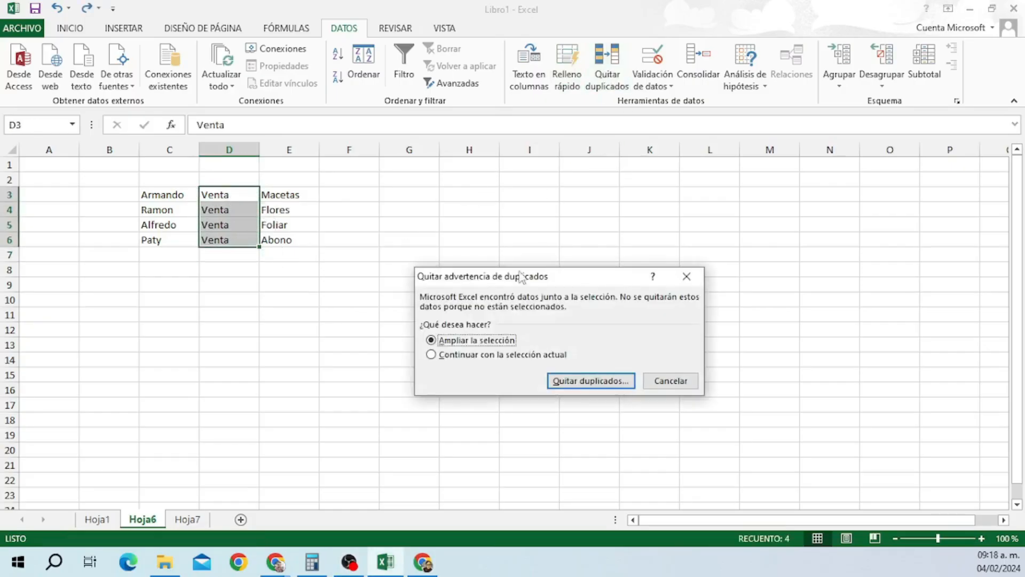
pyautogui.click(432, 355)
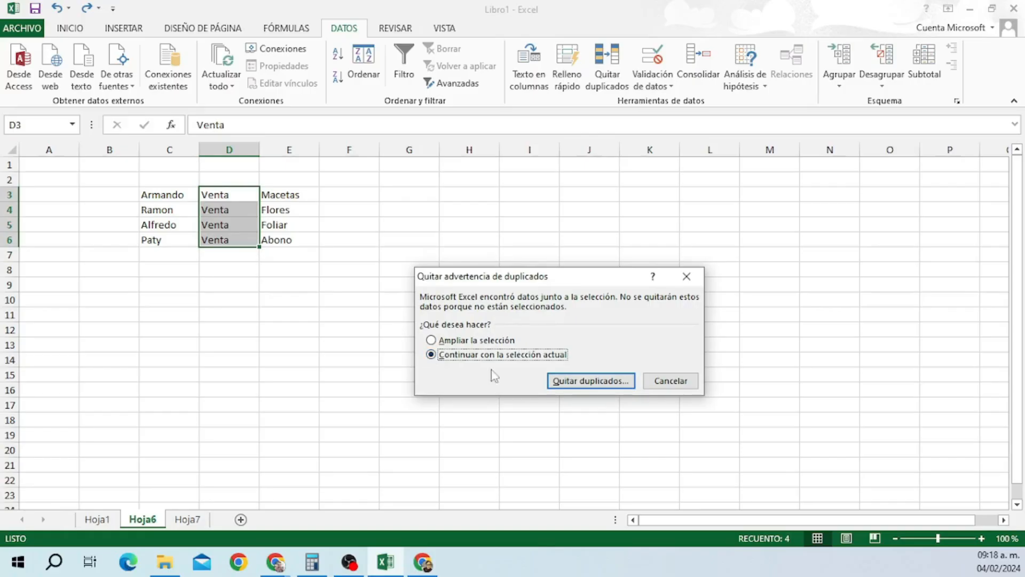
pyautogui.click(583, 382)
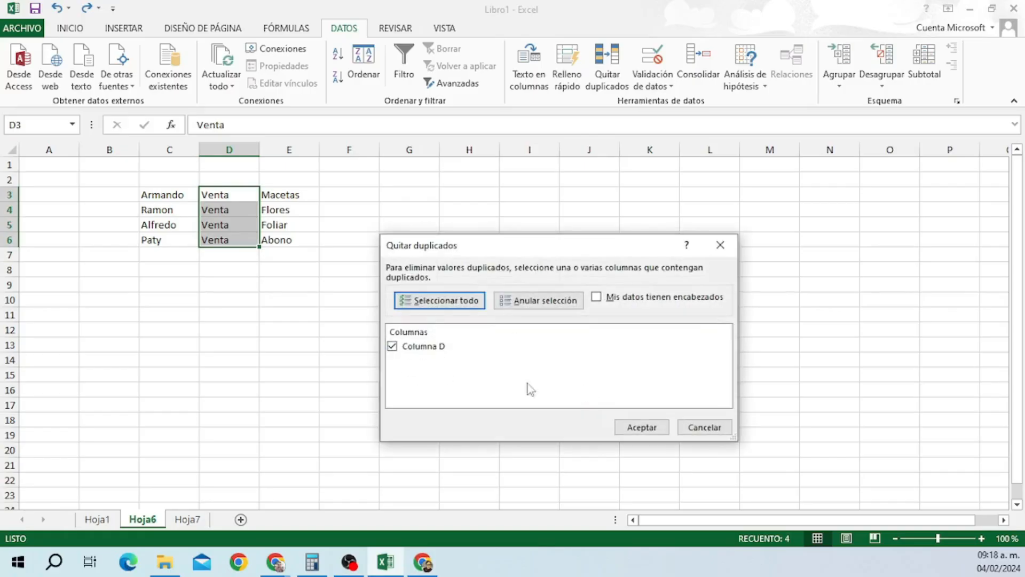
pyautogui.click(638, 430)
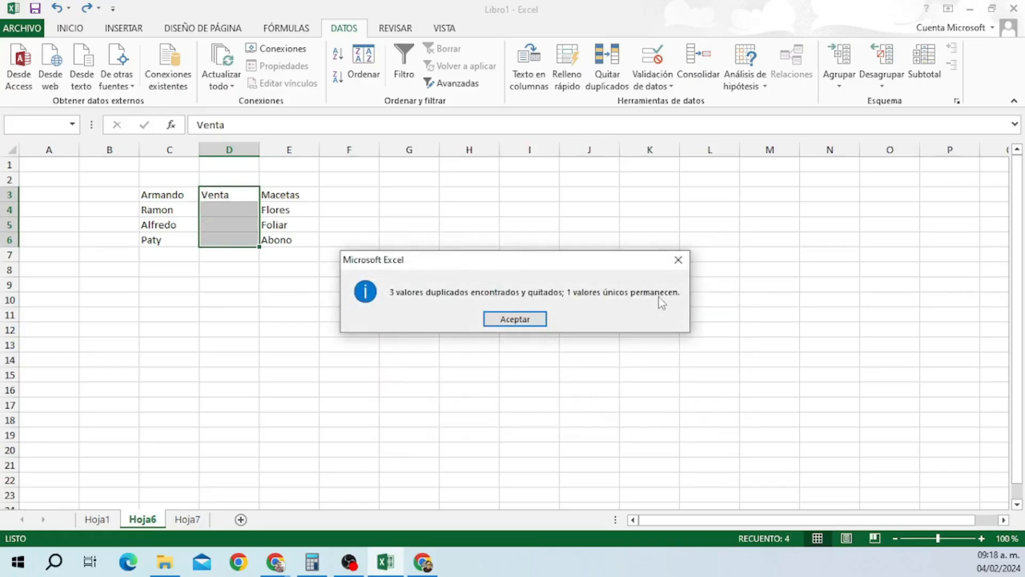
pyautogui.click(515, 319)
pyautogui.click(237, 285)
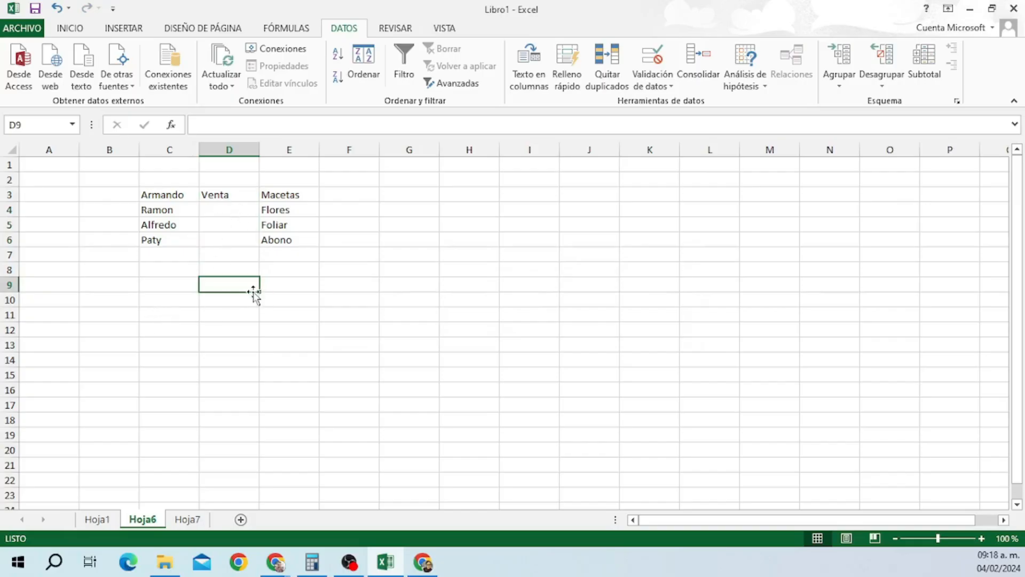
# On Hoja1, copy the Zapatos row B11:N11 and paste it into row 12.
pyautogui.click(97, 520)
pyautogui.click(102, 279)
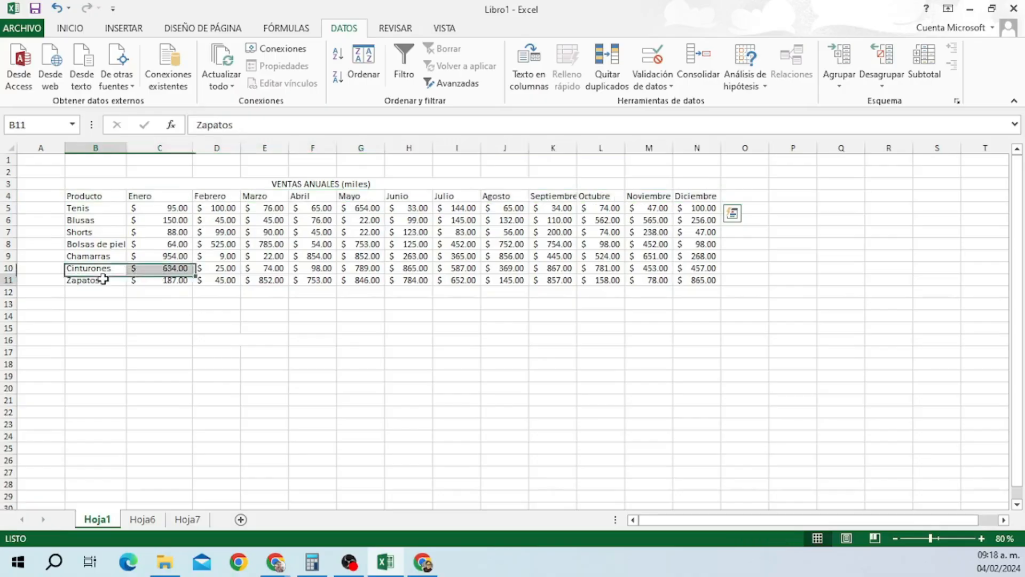
pyautogui.moveTo(102, 278); pyautogui.dragTo(694, 277)
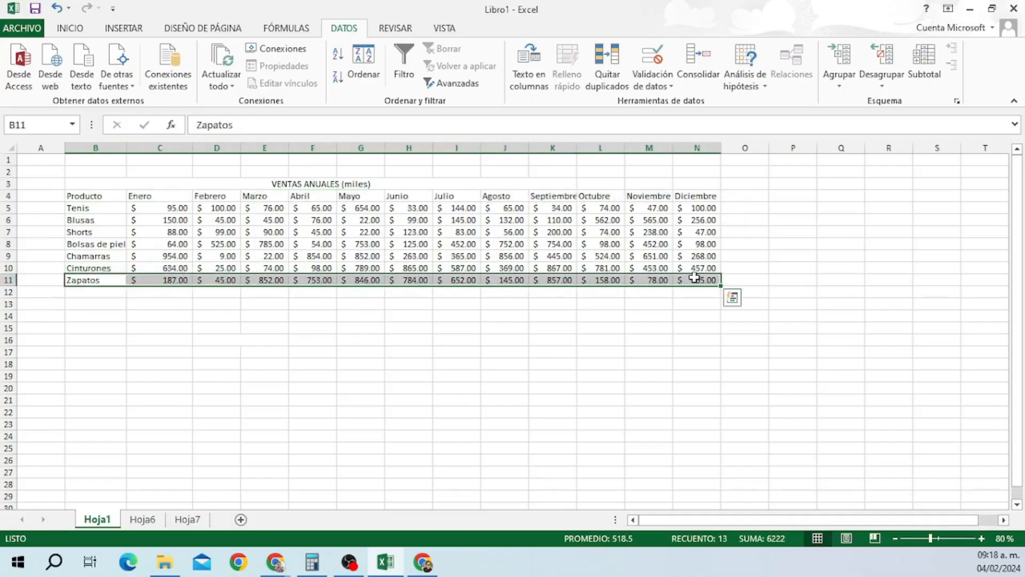
pyautogui.hotkey('ctrl', 'c')
pyautogui.click(98, 293)
pyautogui.hotkey('ctrl', 'v')
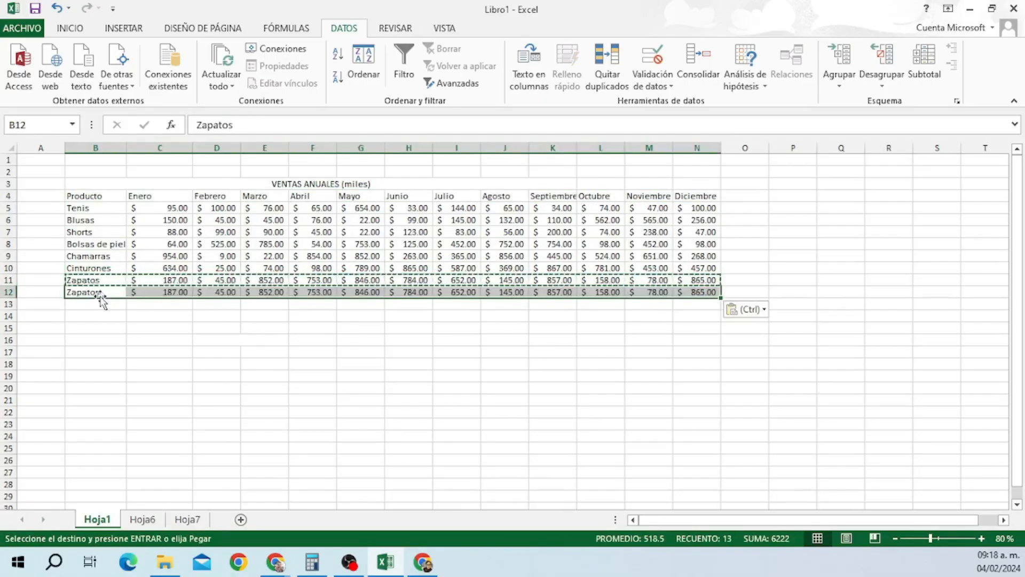
# Remove the duplicate row from the product range B5:N12, leaving seven unique products.
pyautogui.click(161, 316)
pyautogui.moveTo(102, 208); pyautogui.dragTo(693, 288)
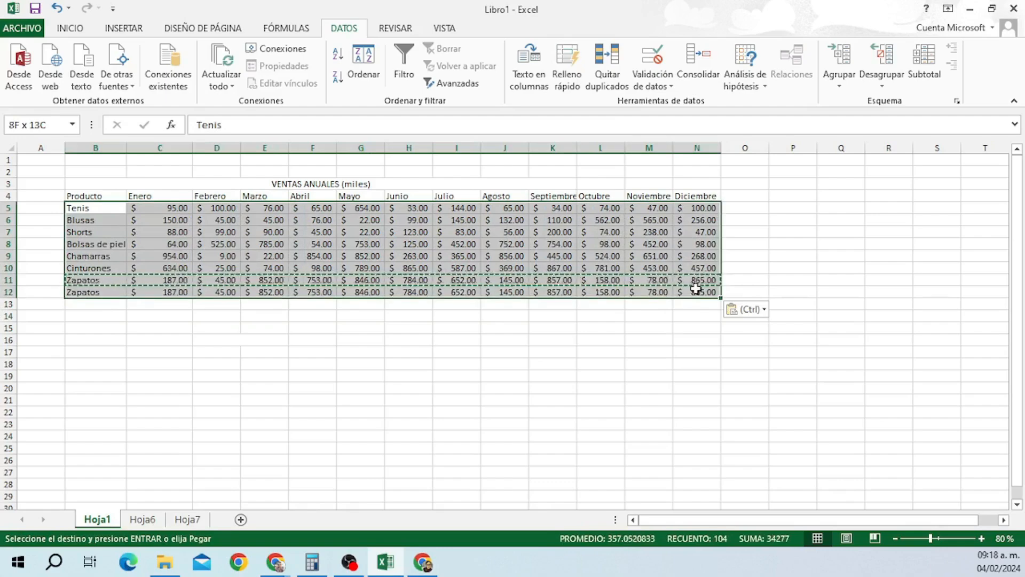
pyautogui.click(608, 64)
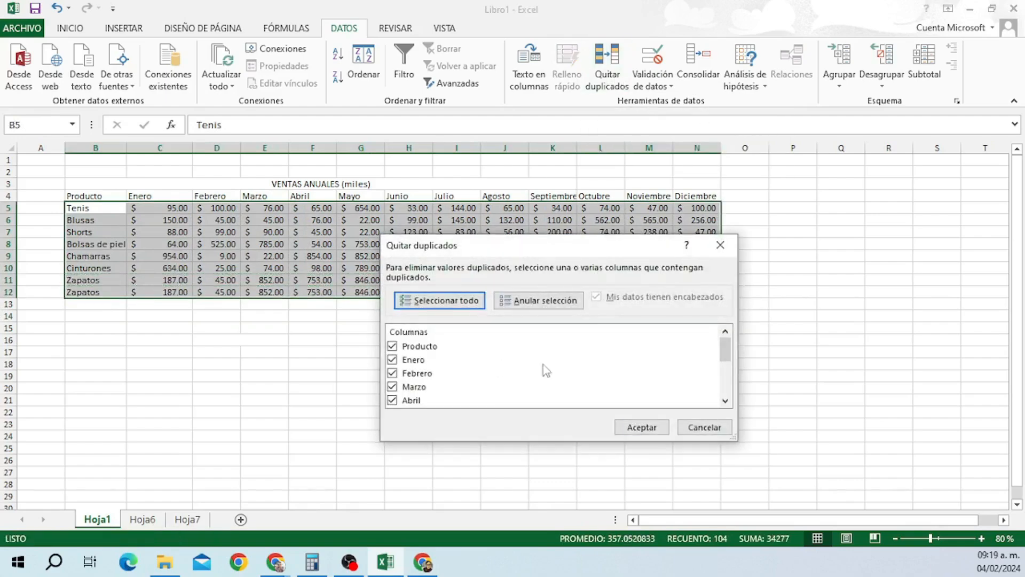
pyautogui.click(640, 425)
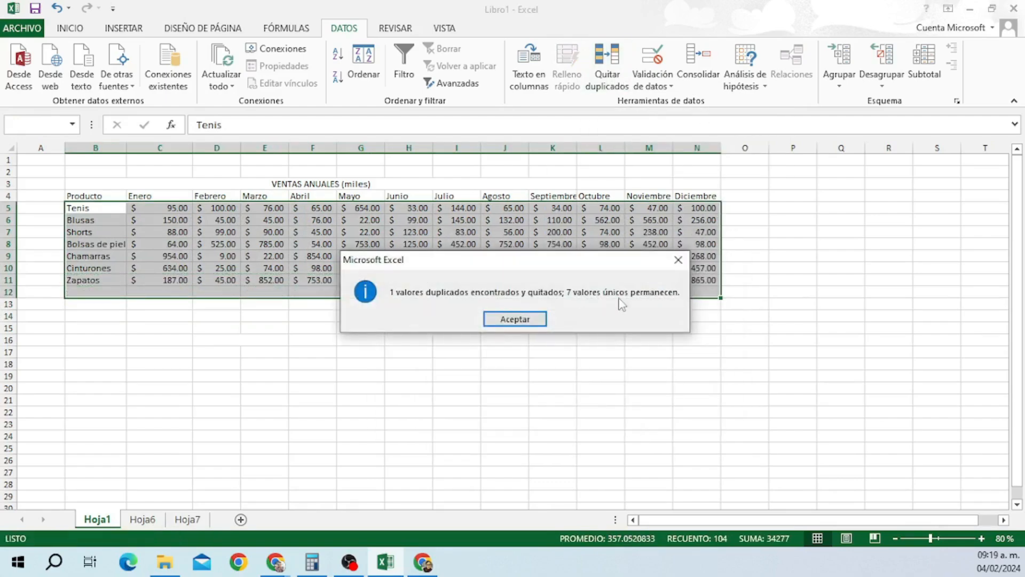
pyautogui.moveTo(561, 270); pyautogui.dragTo(531, 368)
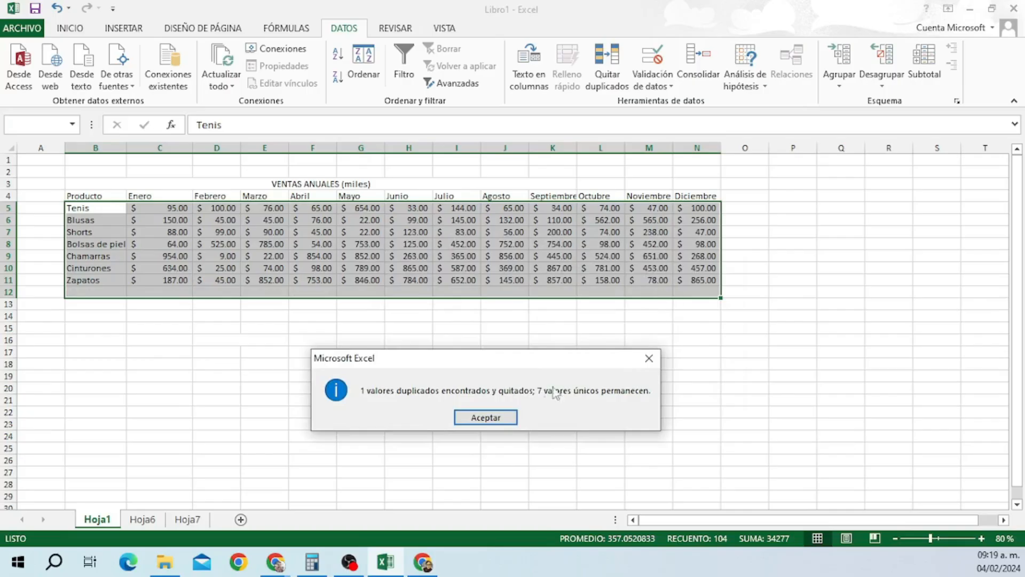
pyautogui.click(500, 418)
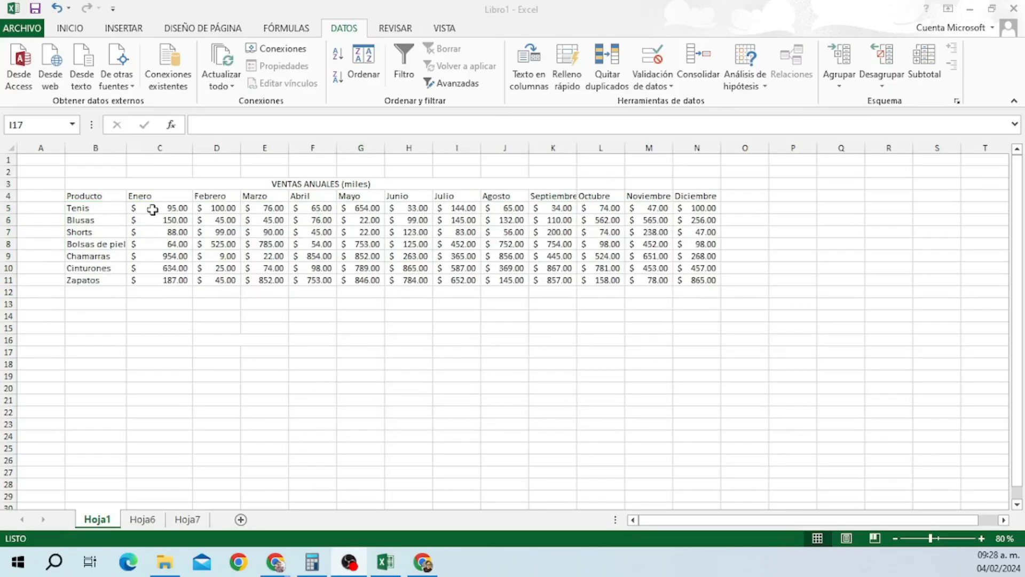
# Restrict the monthly sales figures to whole numbers and circle the invalid values in red.
pyautogui.moveTo(177, 208); pyautogui.dragTo(684, 281)
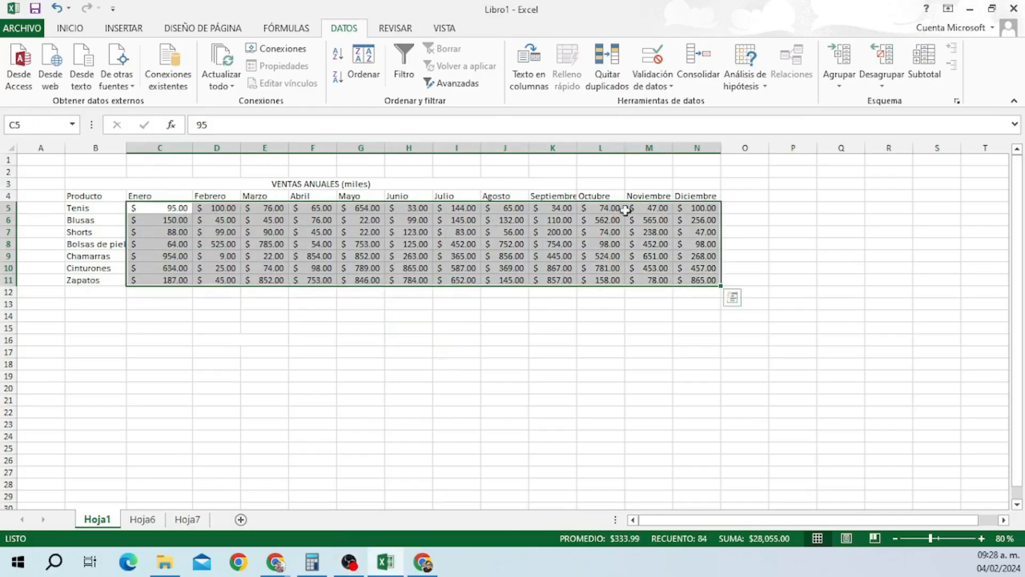
pyautogui.click(655, 63)
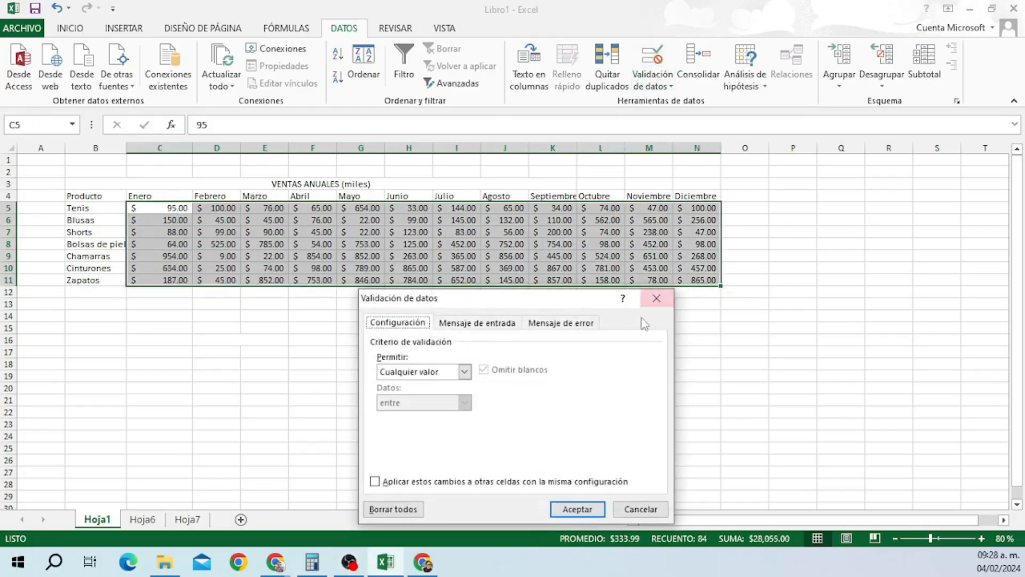
pyautogui.click(465, 372)
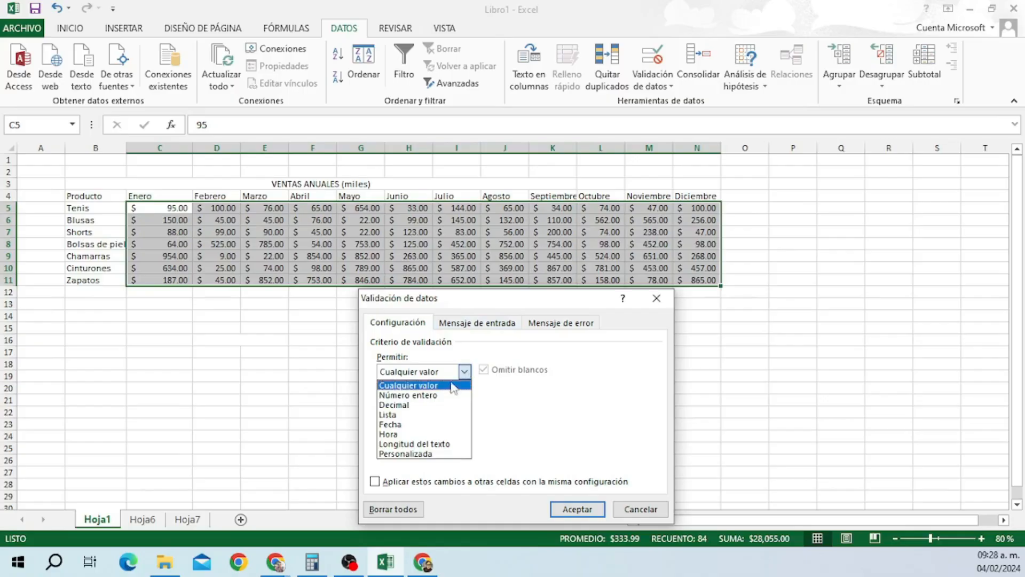
pyautogui.click(453, 395)
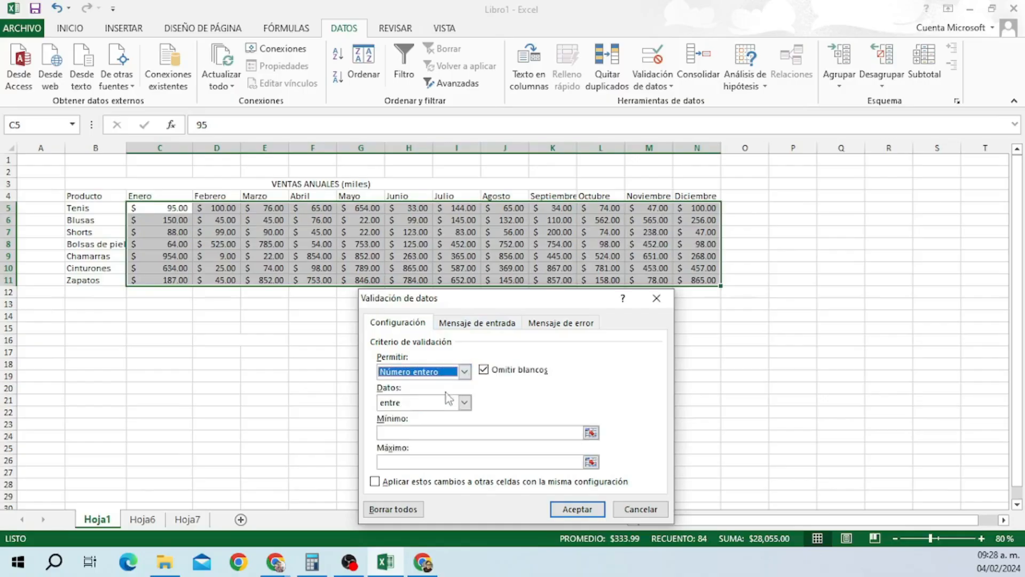
pyautogui.click(397, 433)
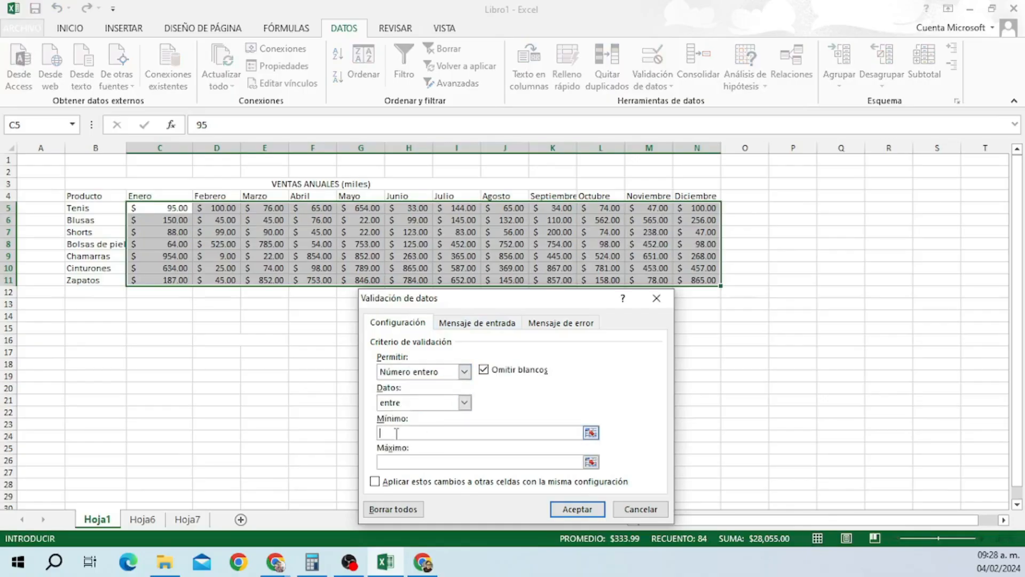
pyautogui.click(422, 462)
pyautogui.click(575, 510)
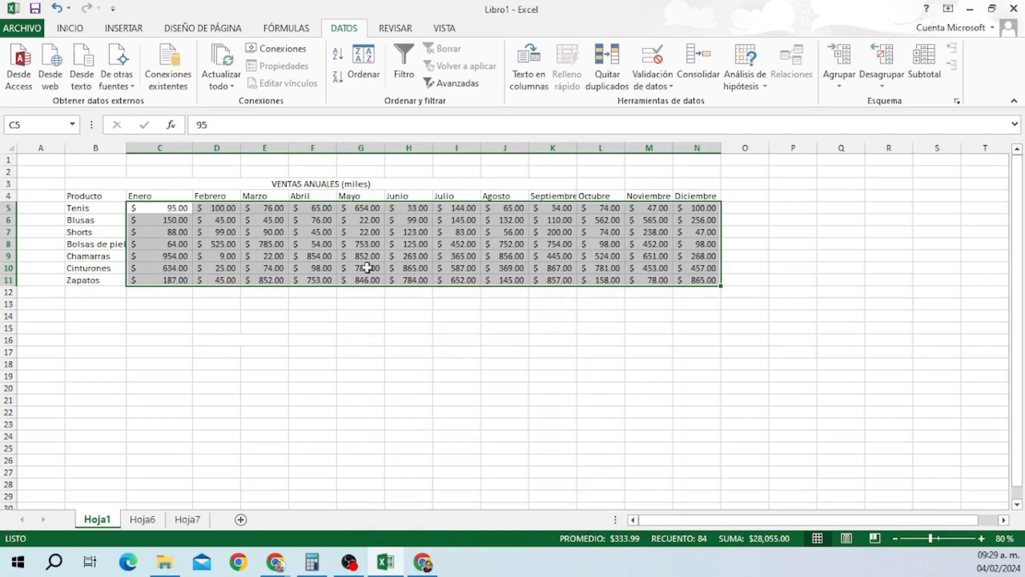
pyautogui.click(667, 87)
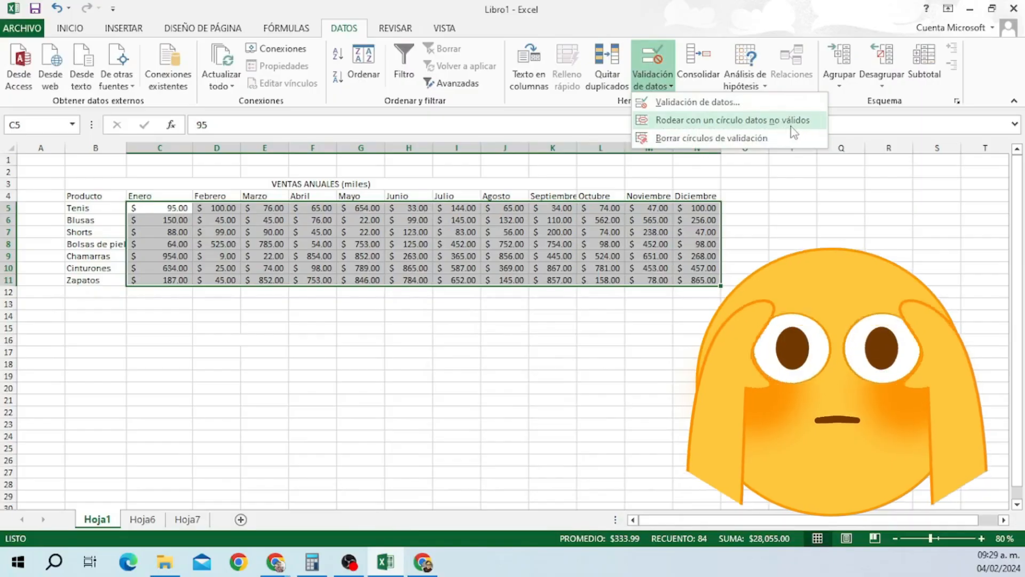
pyautogui.click(730, 120)
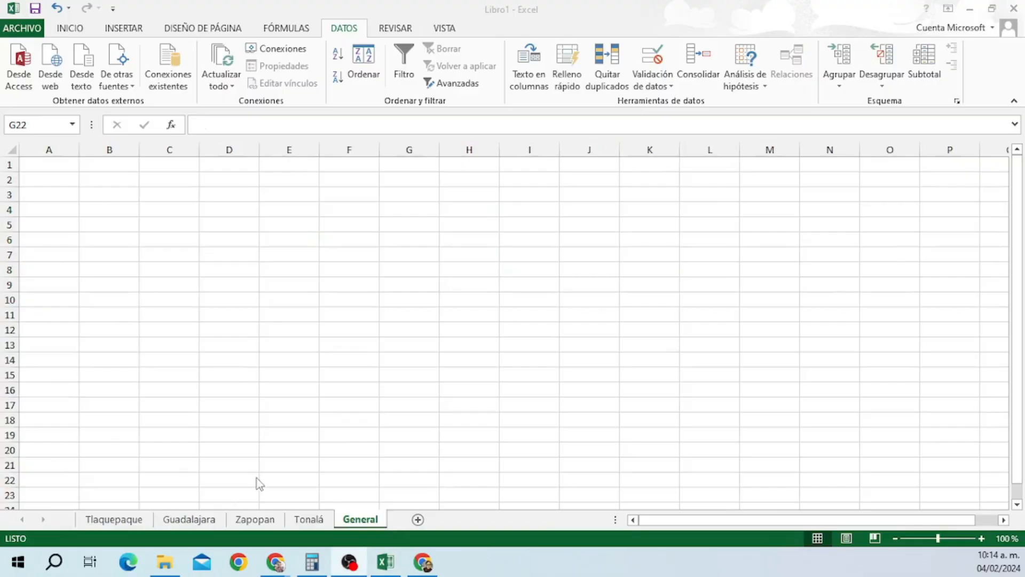
pyautogui.click(140, 522)
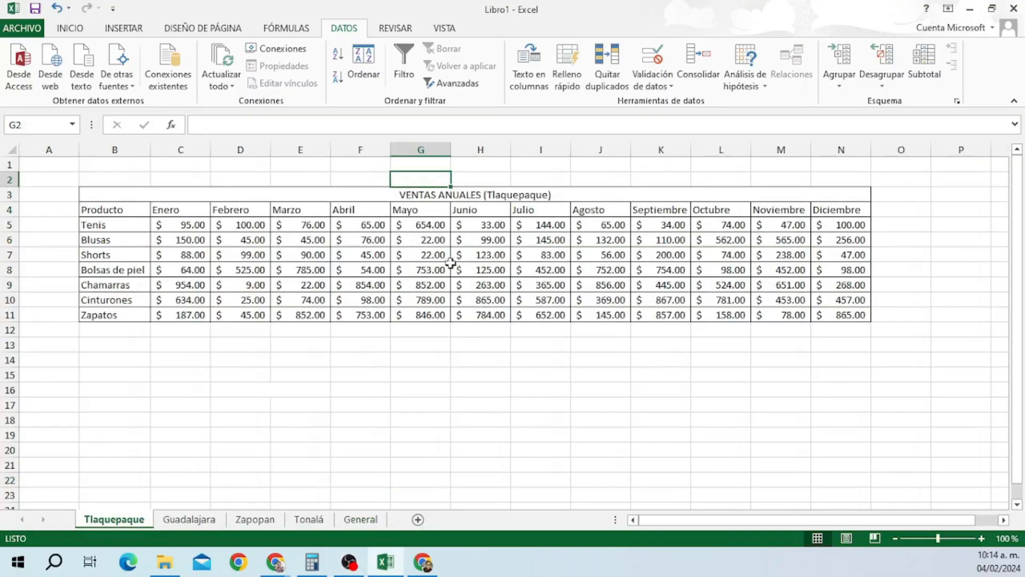
pyautogui.click(181, 521)
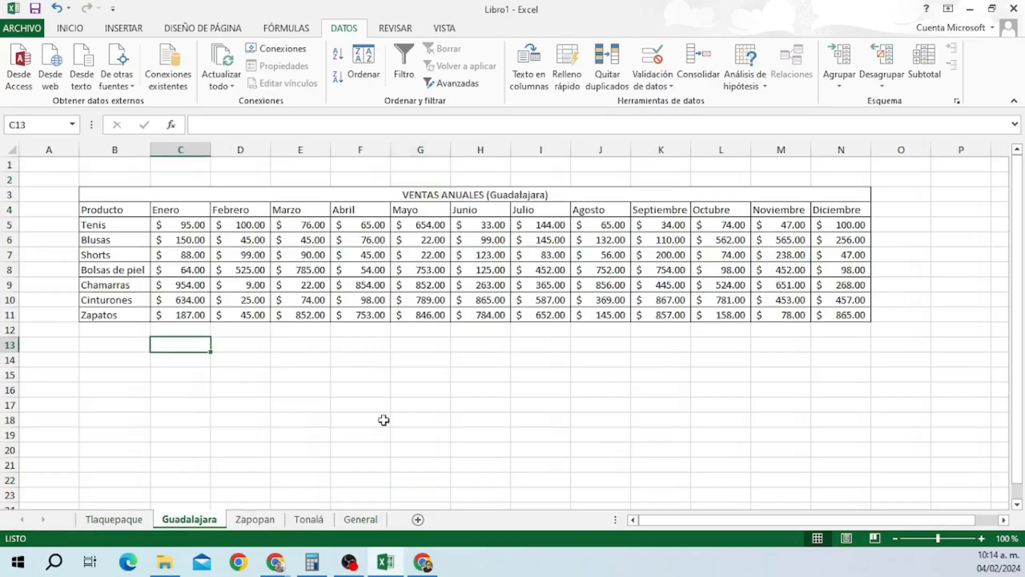
pyautogui.click(262, 526)
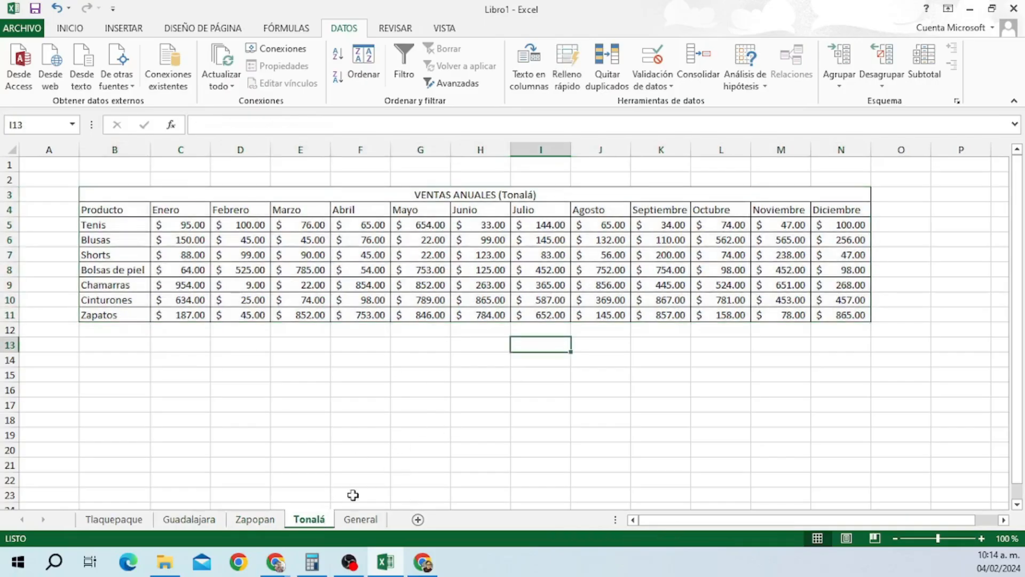
pyautogui.click(362, 520)
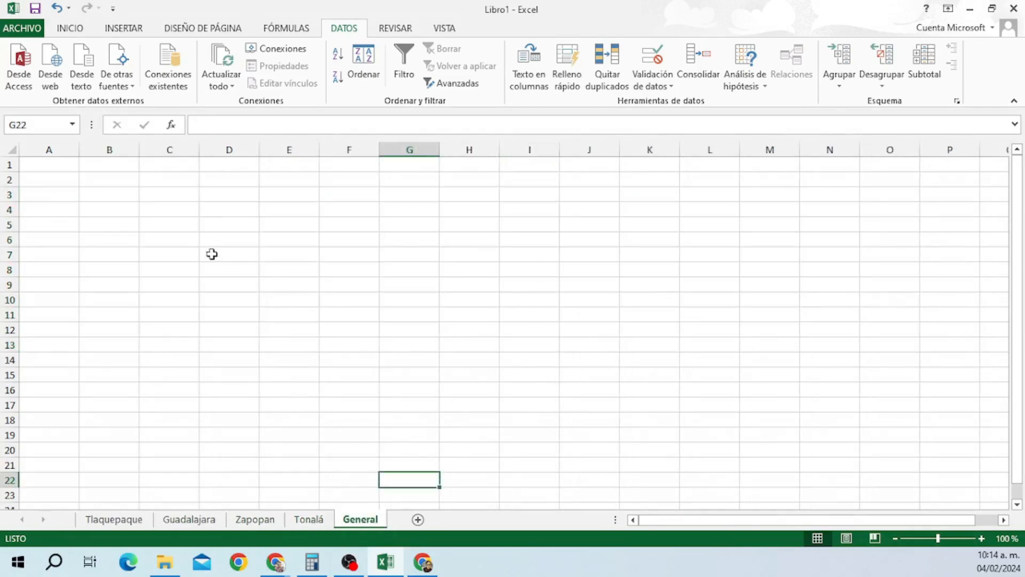
pyautogui.hotkey('ctrl', 'Home')
# Start a Suma consolidation and add the Tlaquepaque table B3:N11 as the first reference.
pyautogui.click(698, 67)
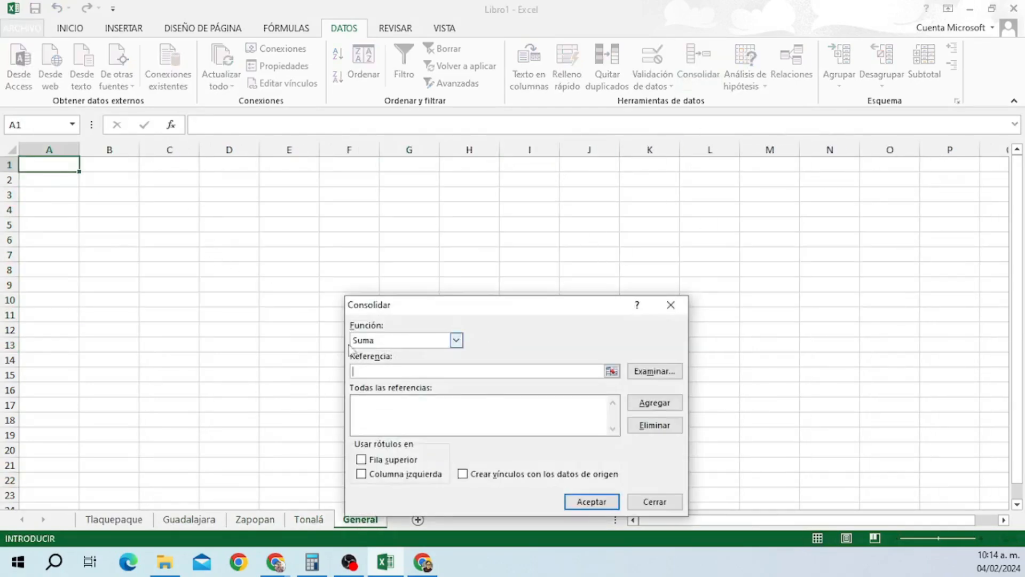
pyautogui.click(457, 340)
pyautogui.click(399, 351)
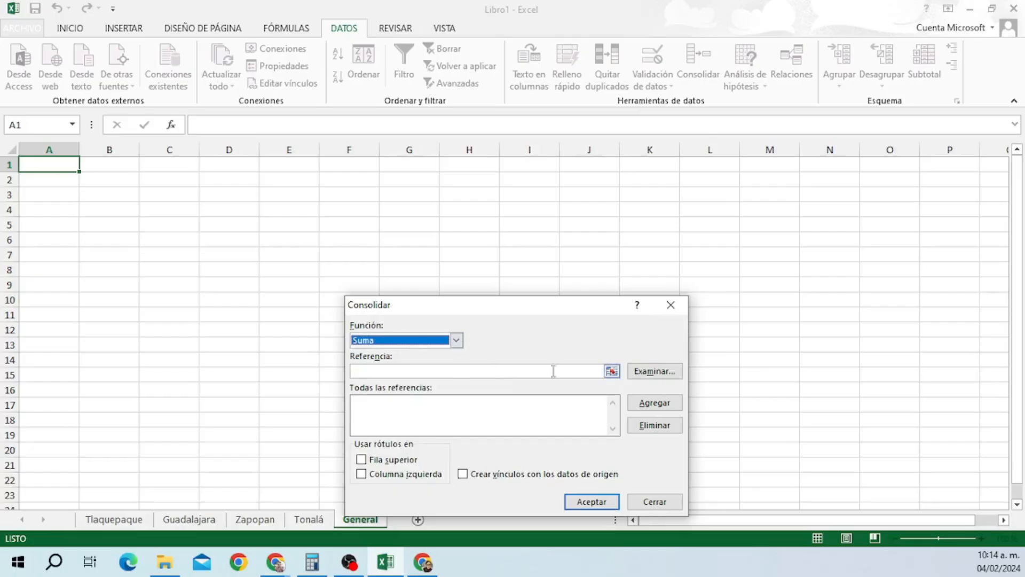
pyautogui.click(612, 372)
pyautogui.click(114, 519)
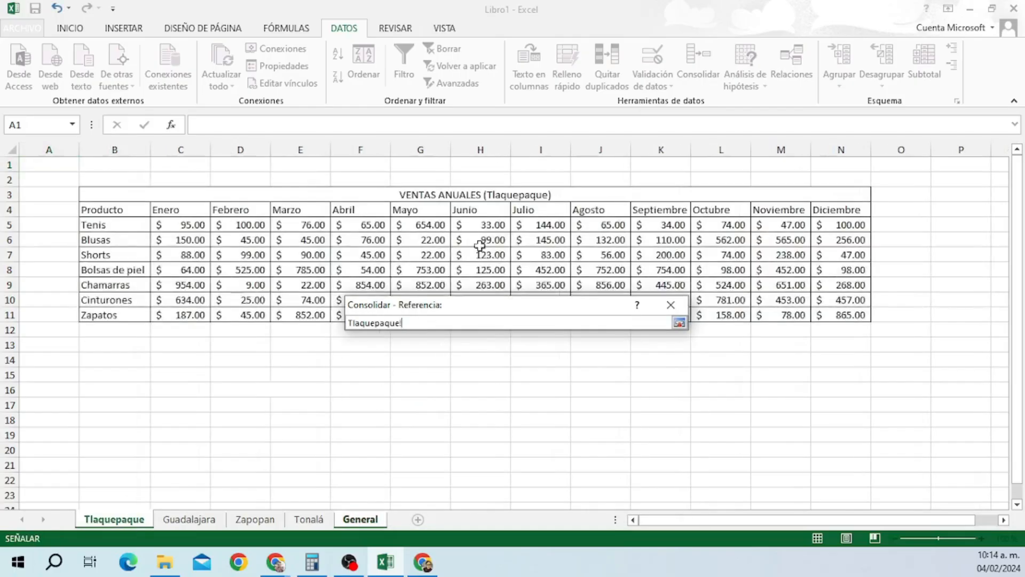
pyautogui.moveTo(103, 194); pyautogui.dragTo(844, 315)
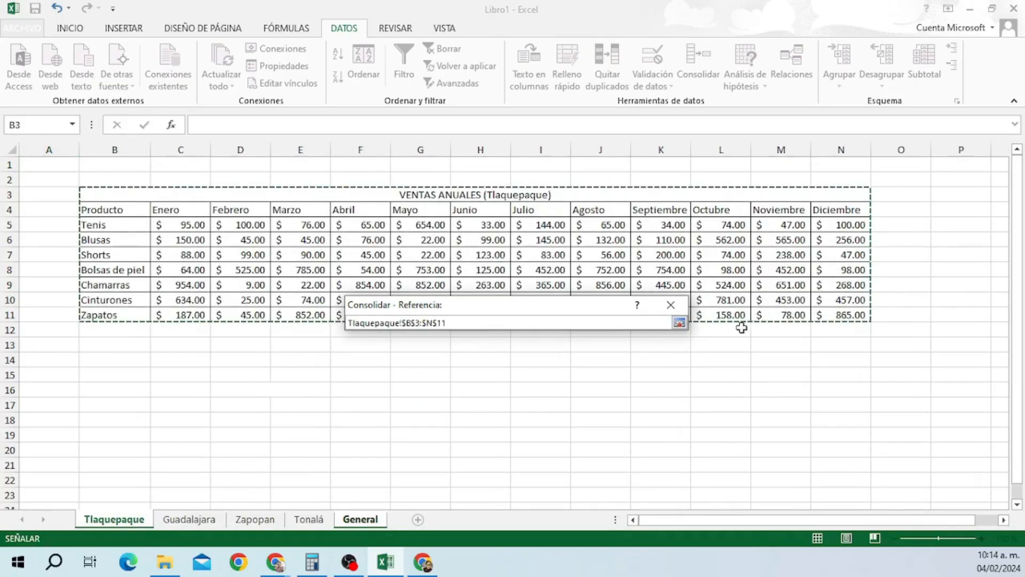
pyautogui.click(680, 324)
pyautogui.click(655, 402)
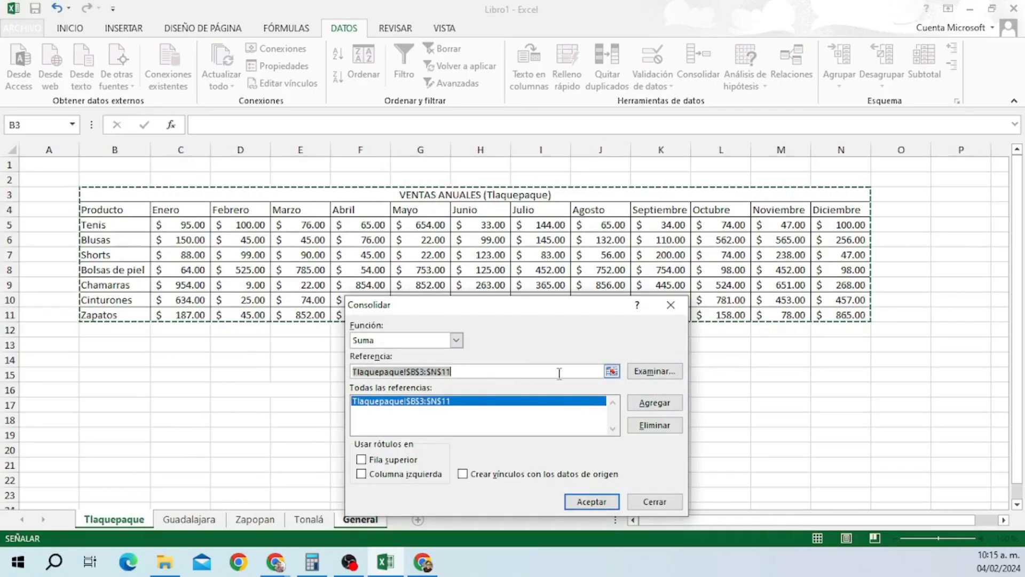
# Add the Guadalajara, Zapopan and Tonalá ranges and consolidate them into General.
pyautogui.click(189, 520)
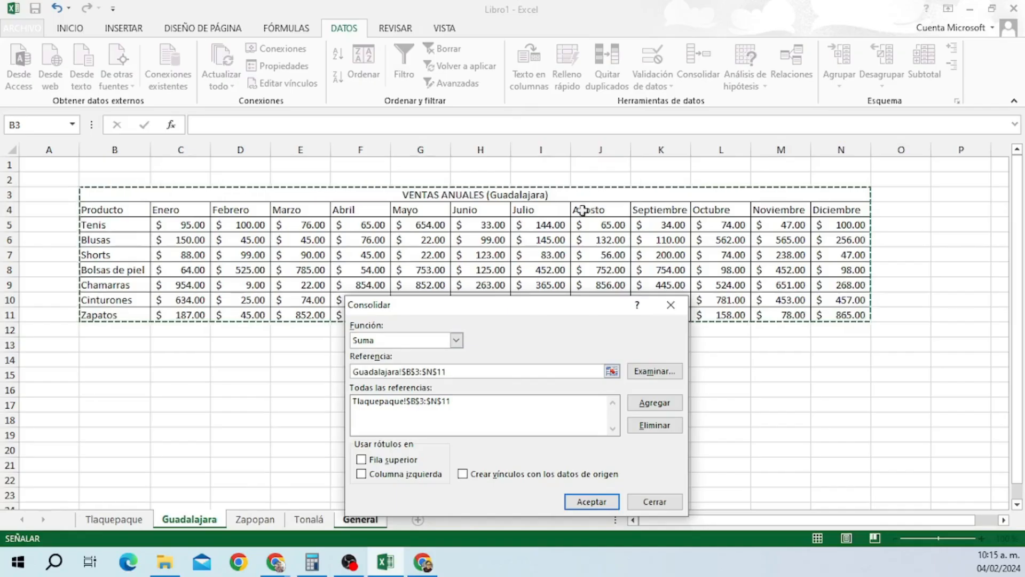
pyautogui.click(655, 401)
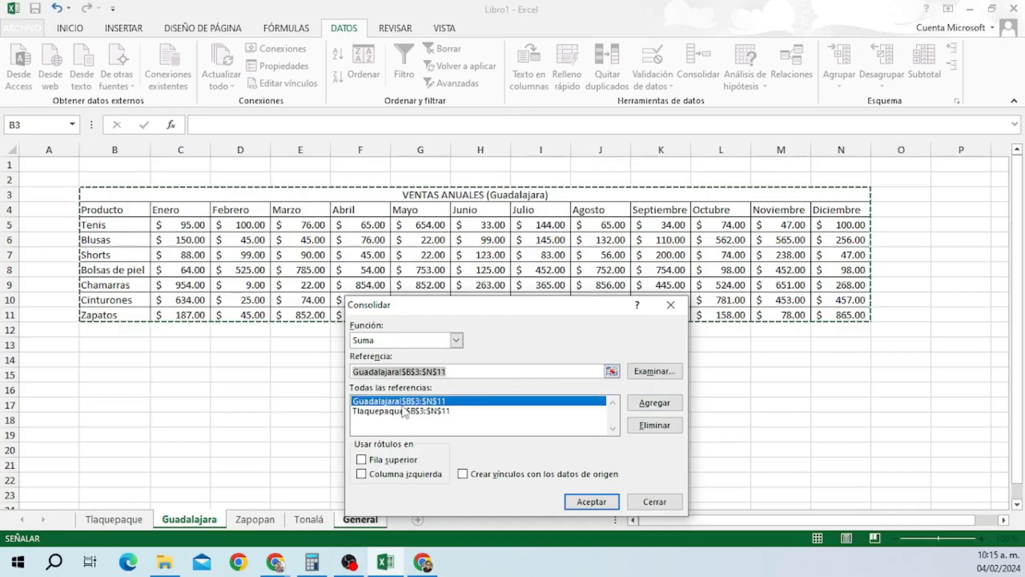
pyautogui.click(254, 522)
pyautogui.click(650, 404)
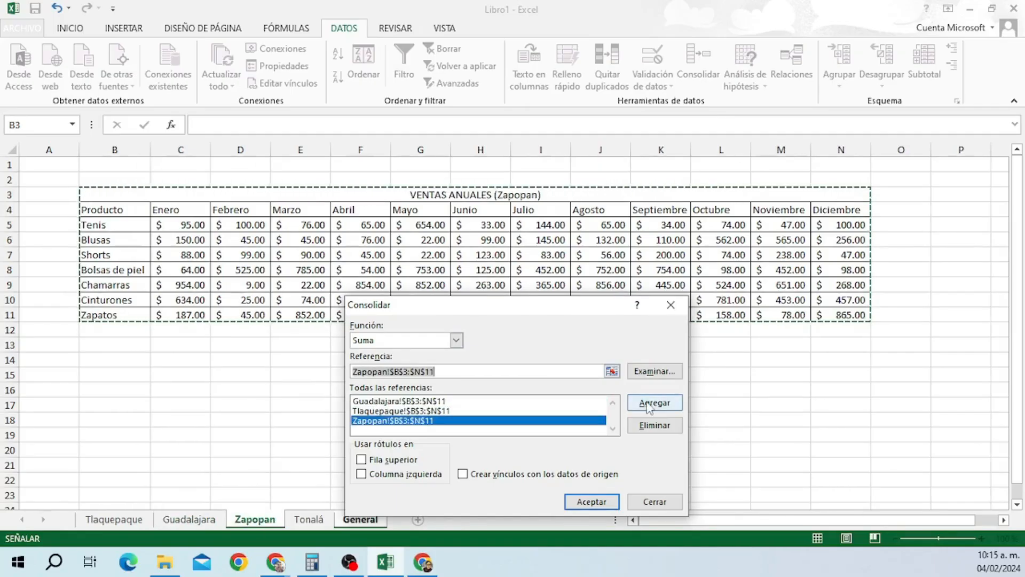
pyautogui.click(289, 519)
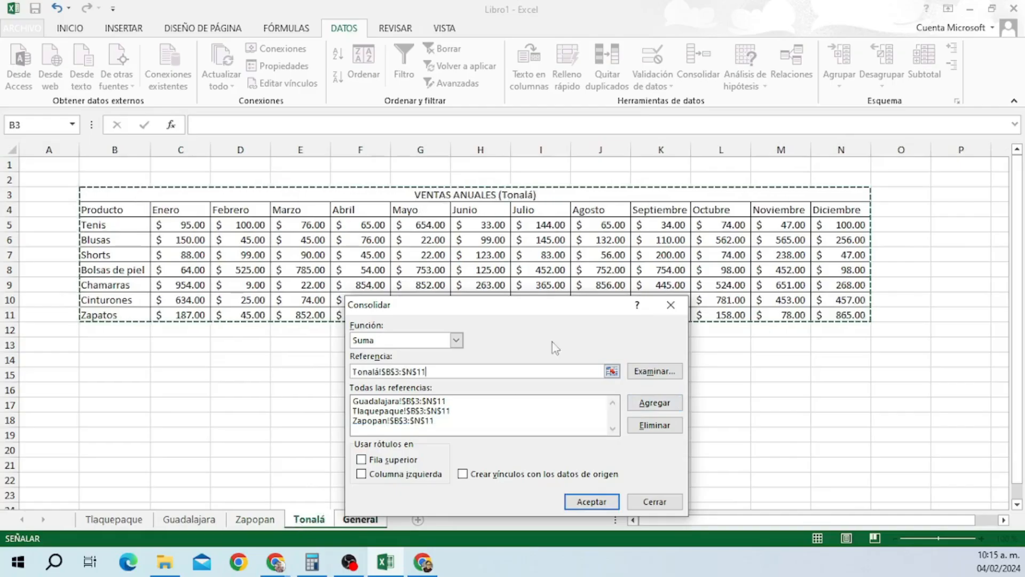
pyautogui.click(655, 402)
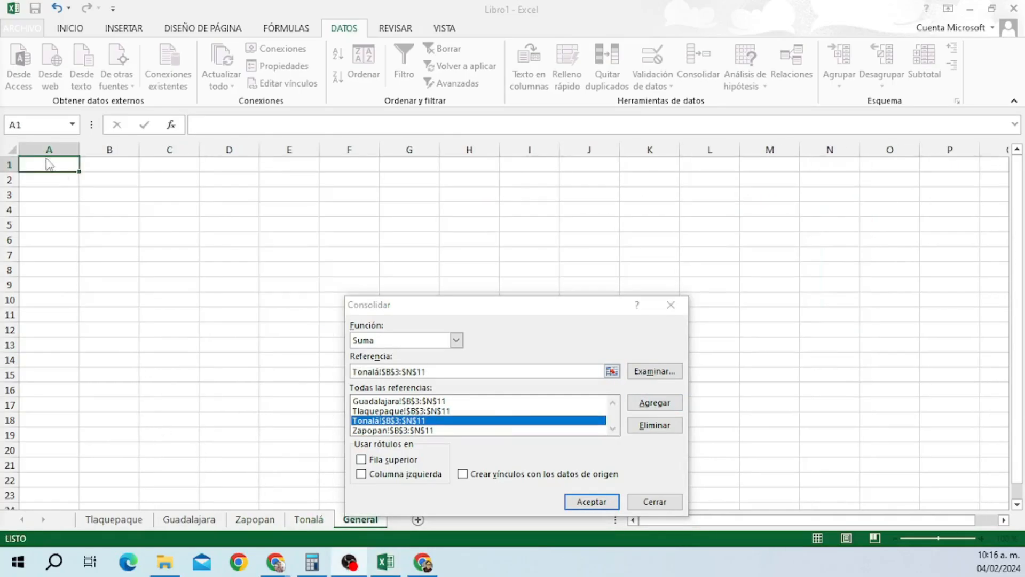
pyautogui.click(587, 505)
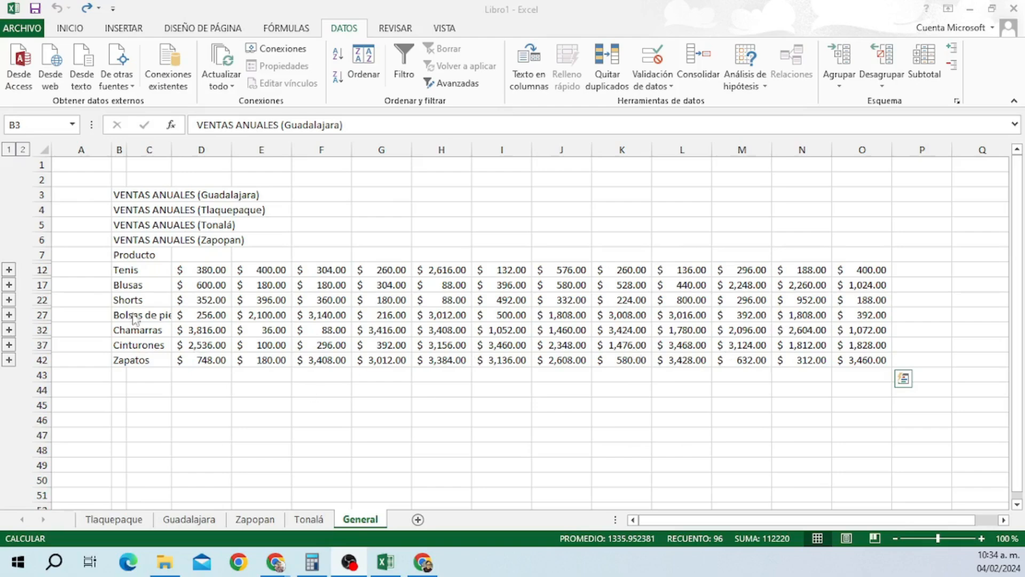
pyautogui.hotkey('ctrl', 'a')
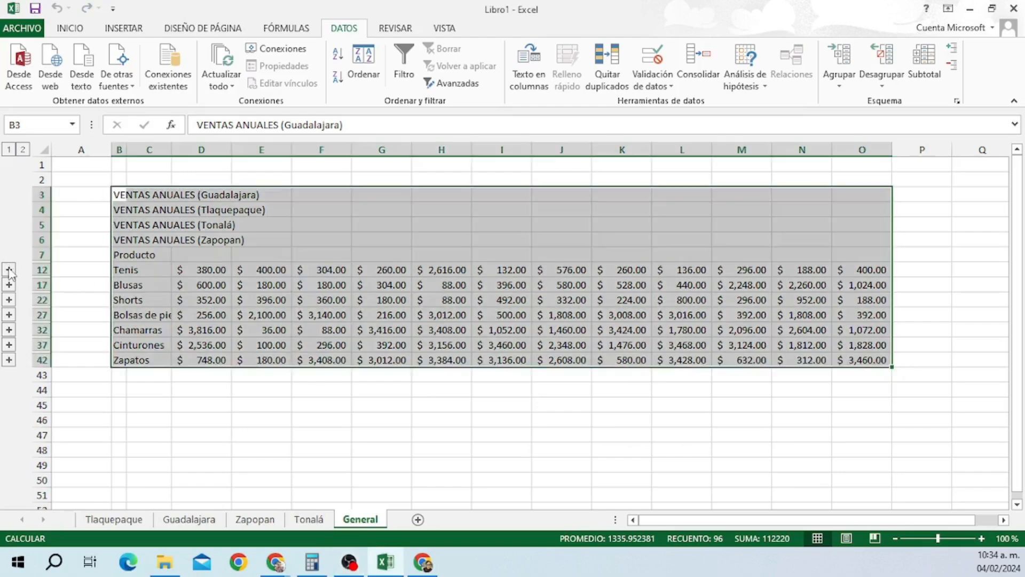
pyautogui.click(10, 269)
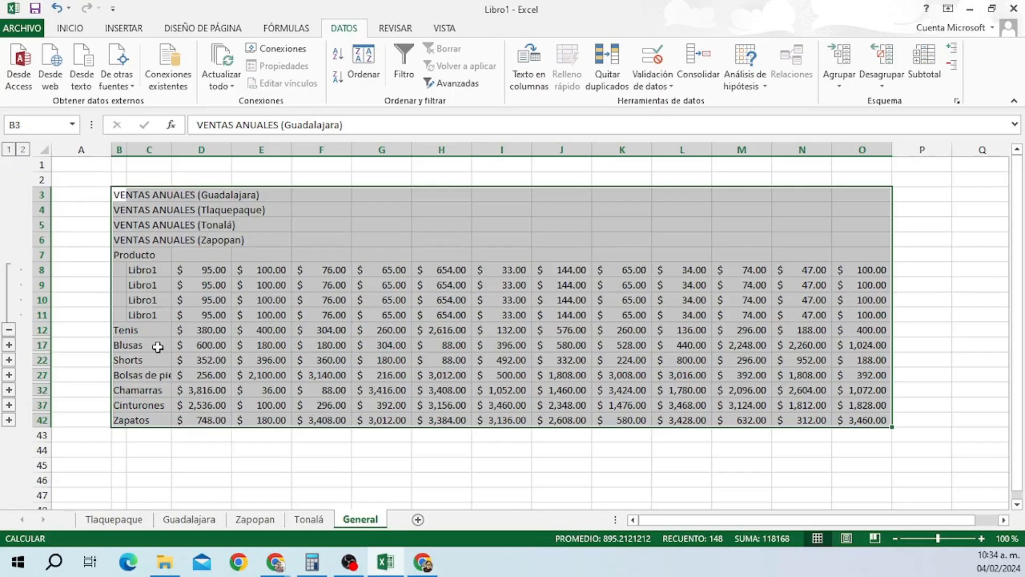
pyautogui.click(9, 330)
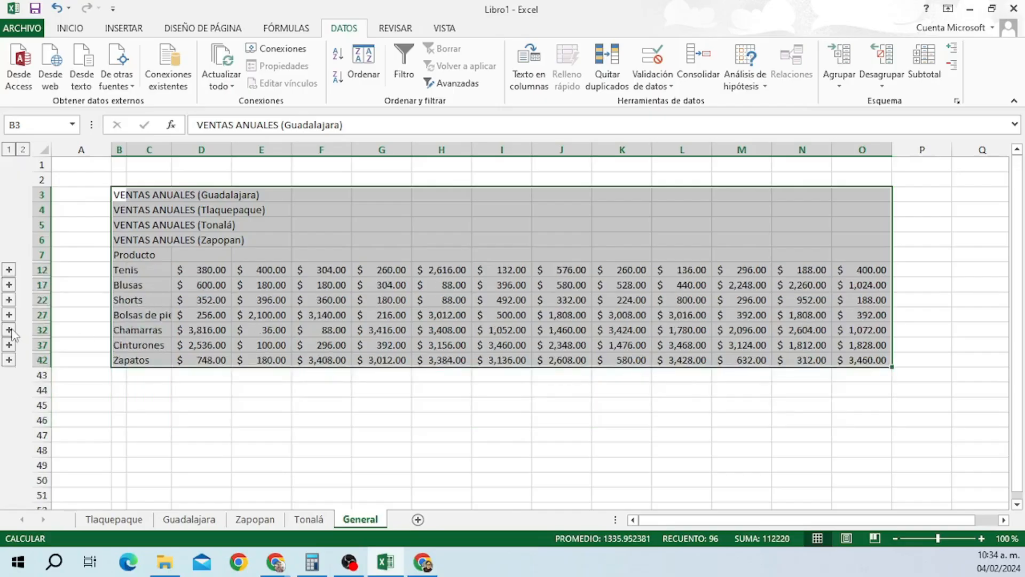
pyautogui.click(8, 285)
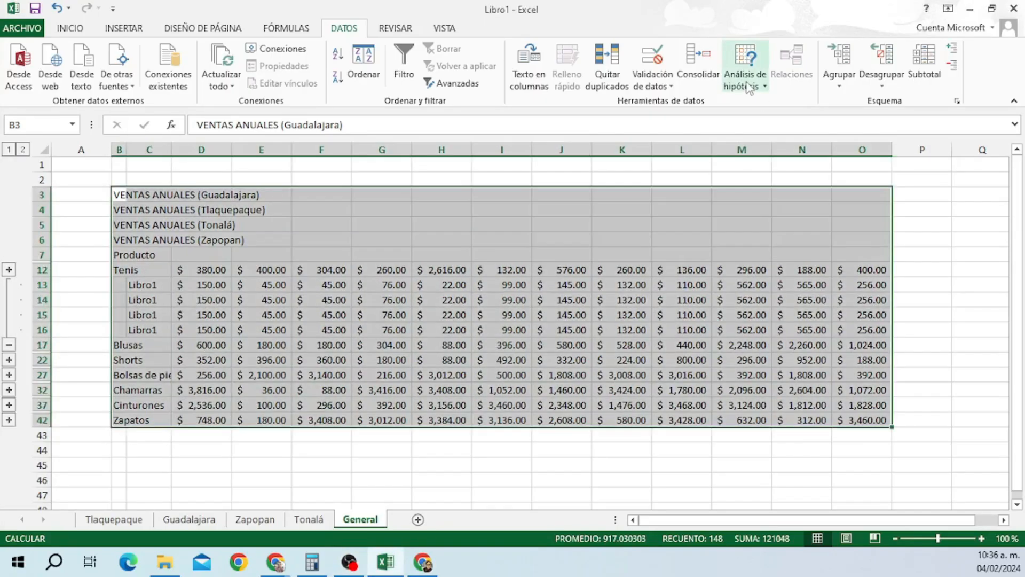
pyautogui.click(749, 88)
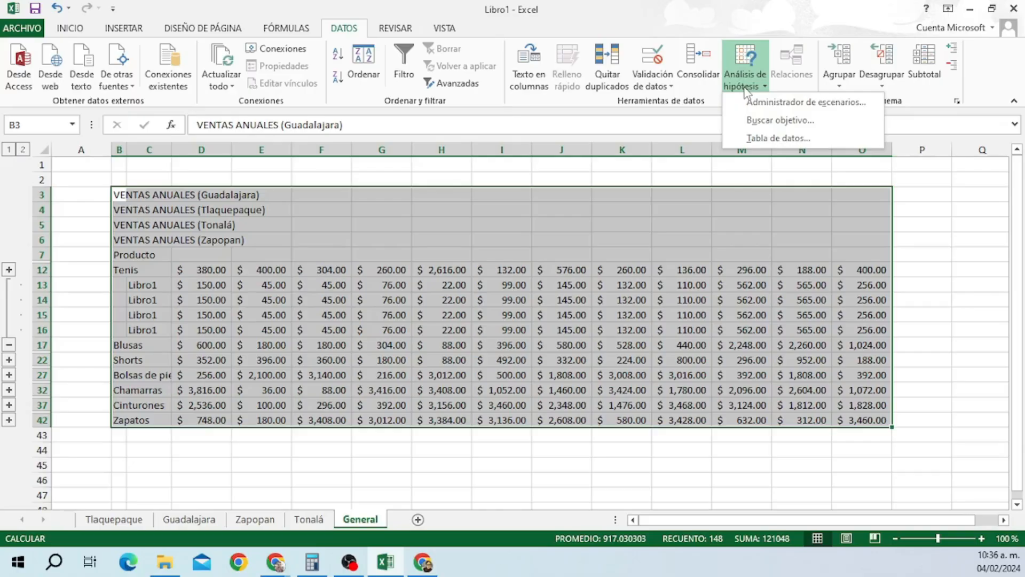
pyautogui.click(747, 90)
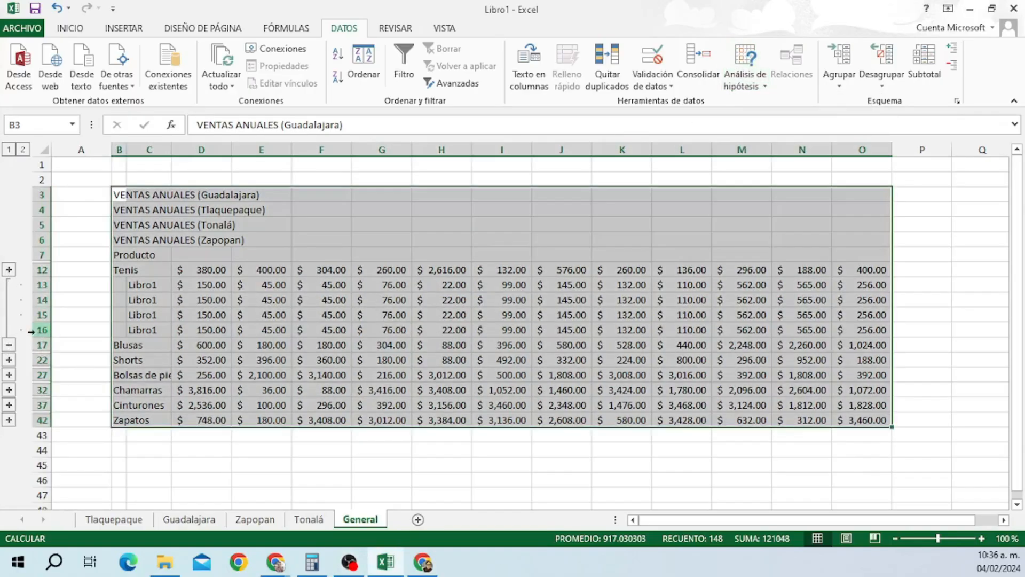
pyautogui.click(10, 346)
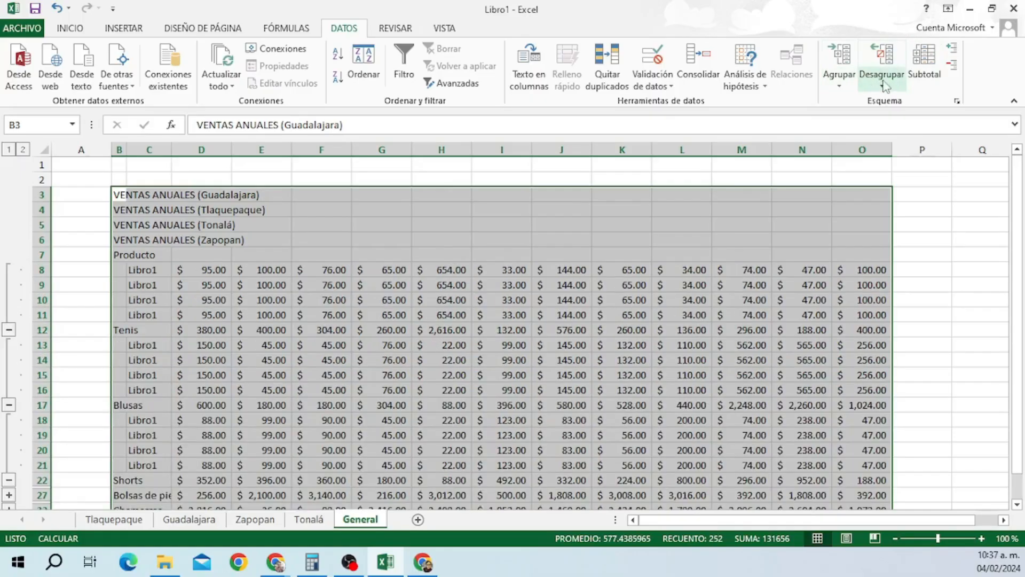
# Ungroup the existing outline rows and group rows 7–11 instead.
pyautogui.click(889, 78)
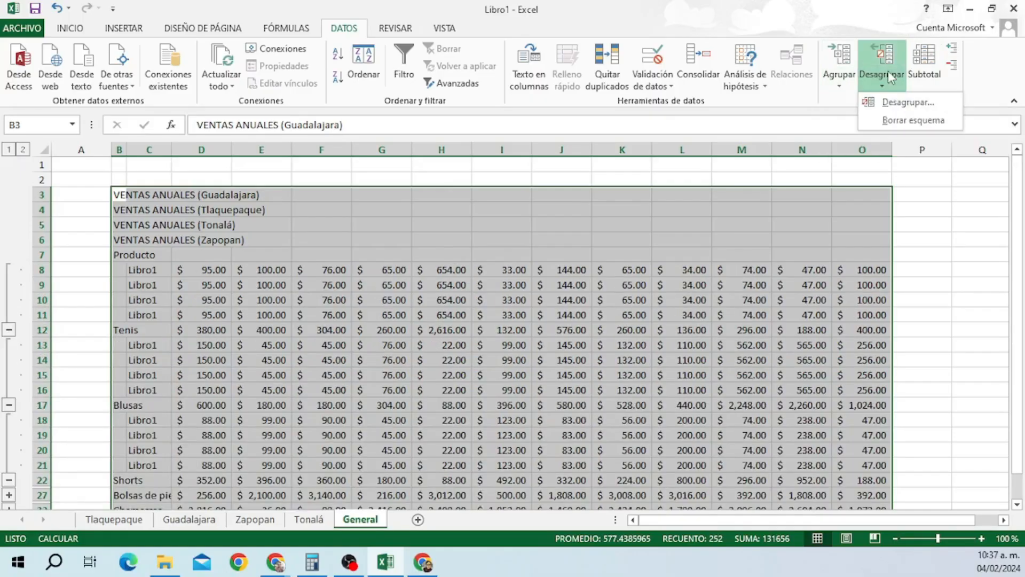
pyautogui.click(898, 101)
pyautogui.click(601, 405)
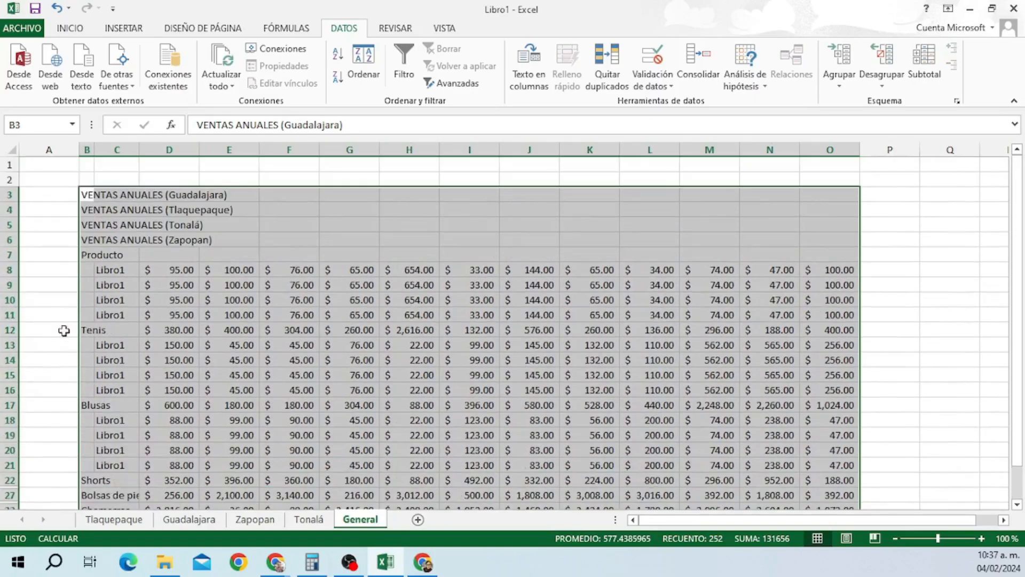
pyautogui.moveTo(10, 209); pyautogui.dragTo(6, 267)
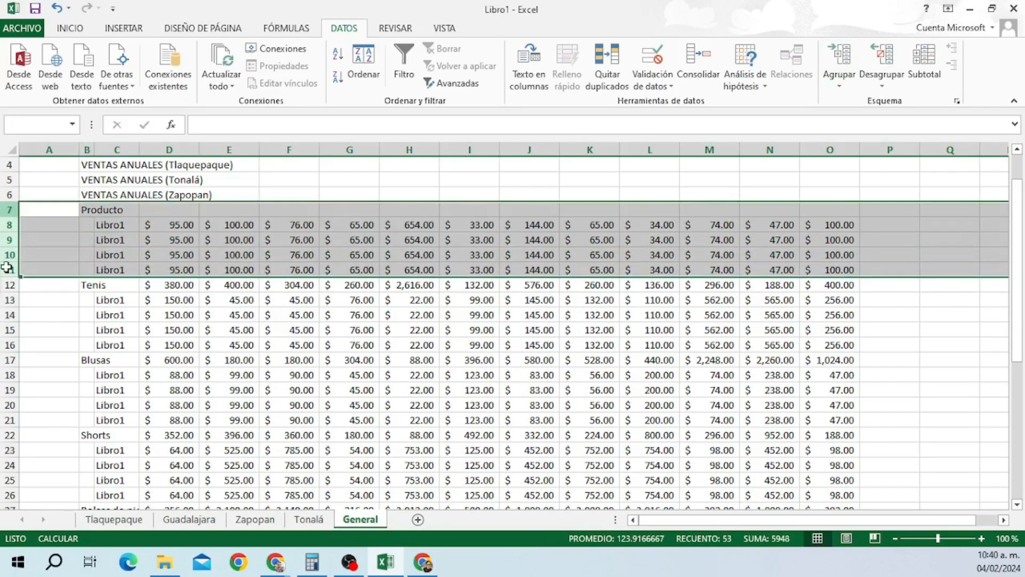
pyautogui.click(841, 86)
pyautogui.click(855, 102)
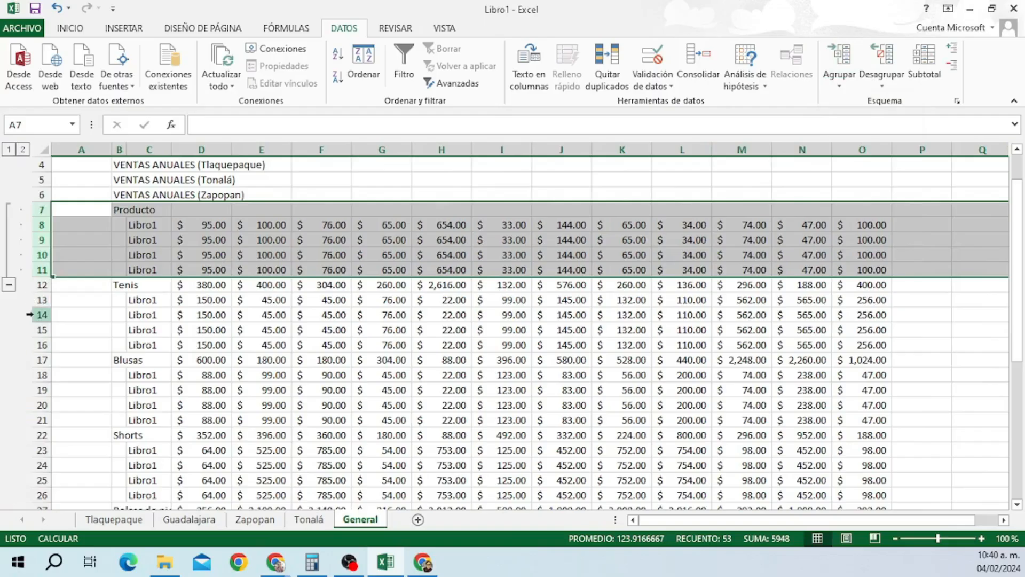
# Group the Blusas rows 17–21, collapse that group, then expand it again.
pyautogui.moveTo(42, 285); pyautogui.dragTo(45, 340)
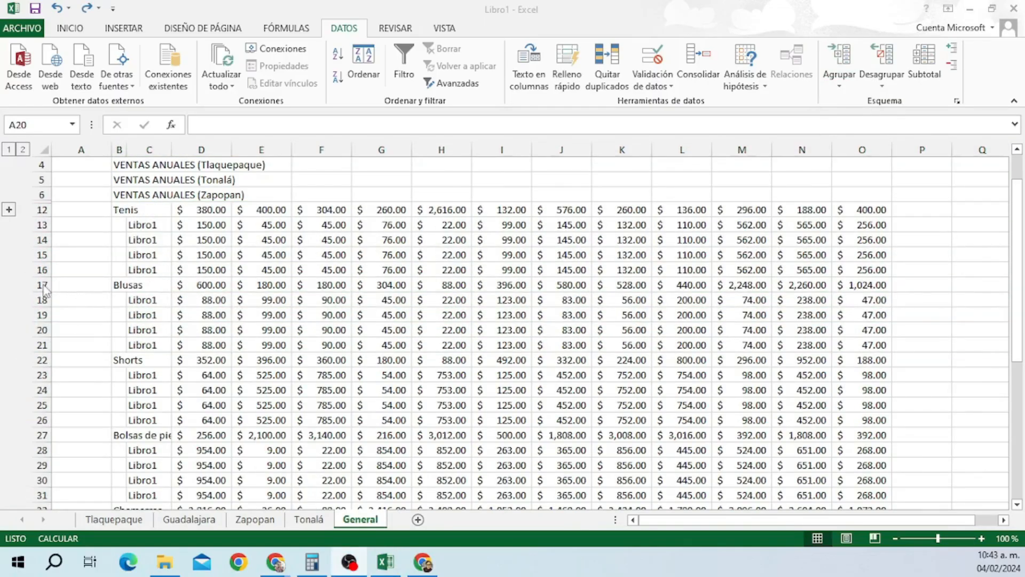
pyautogui.moveTo(42, 286); pyautogui.dragTo(35, 347)
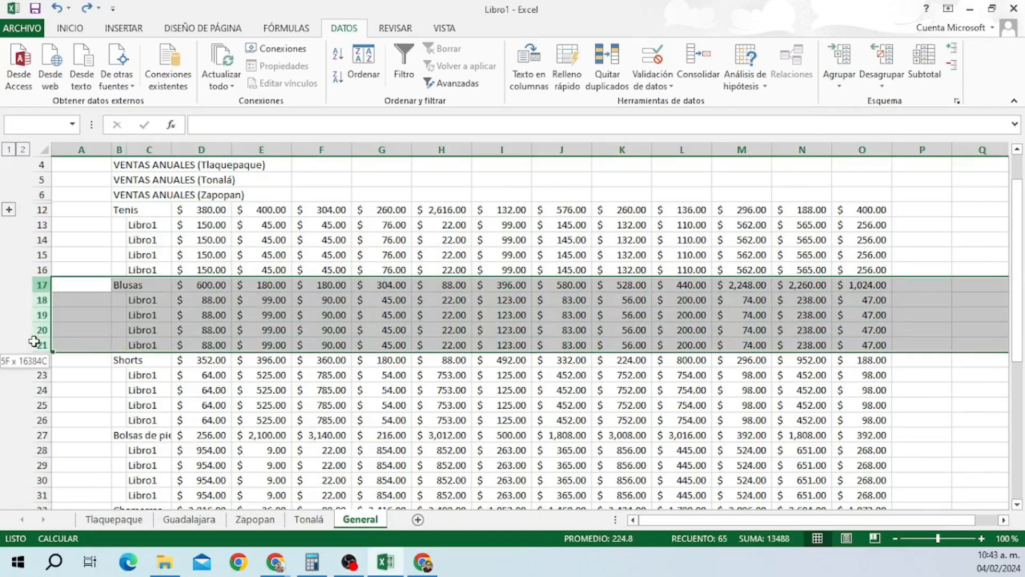
pyautogui.click(845, 86)
pyautogui.click(848, 100)
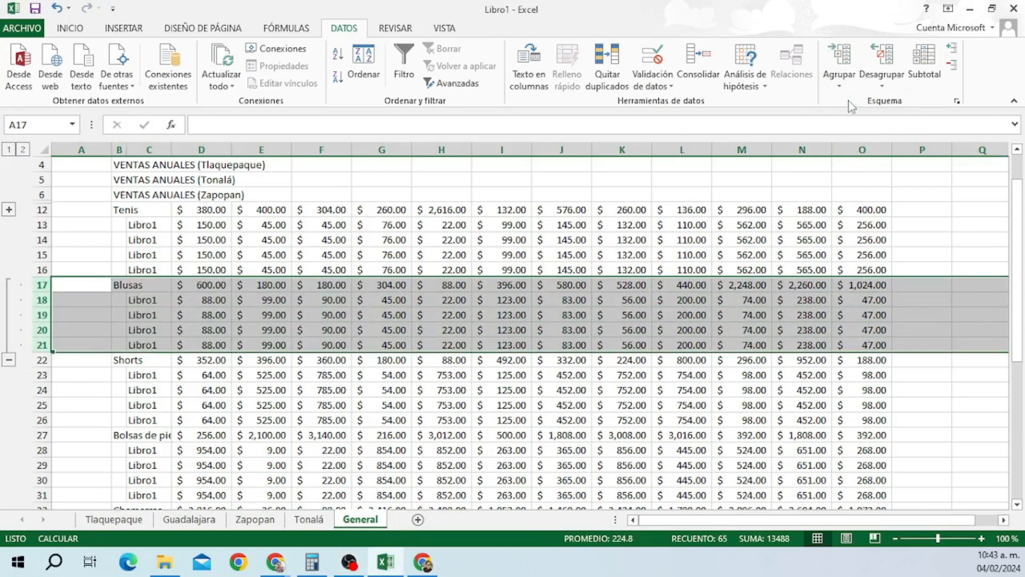
pyautogui.click(8, 360)
pyautogui.moveTo(85, 272); pyautogui.dragTo(85, 284)
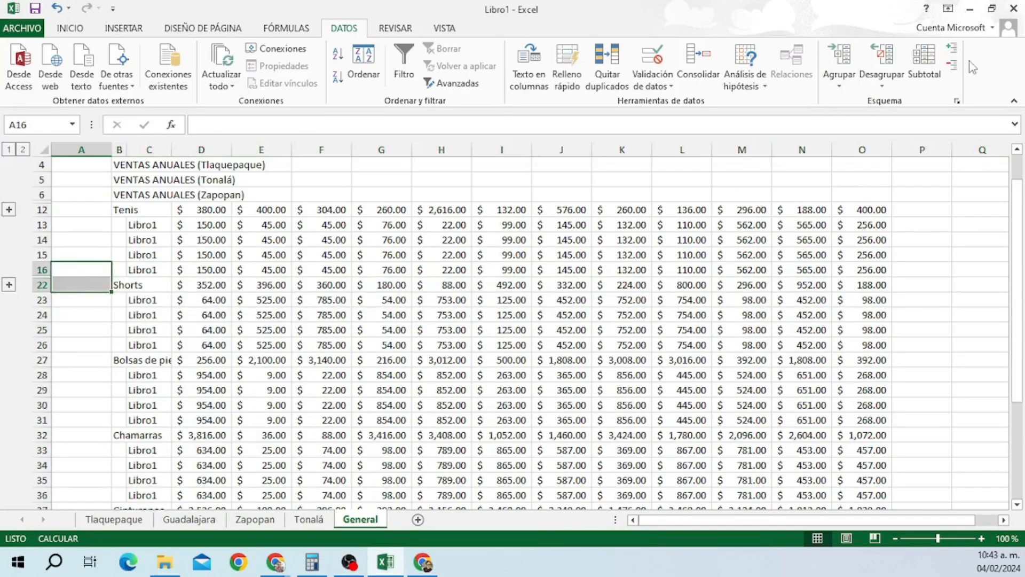
pyautogui.click(952, 48)
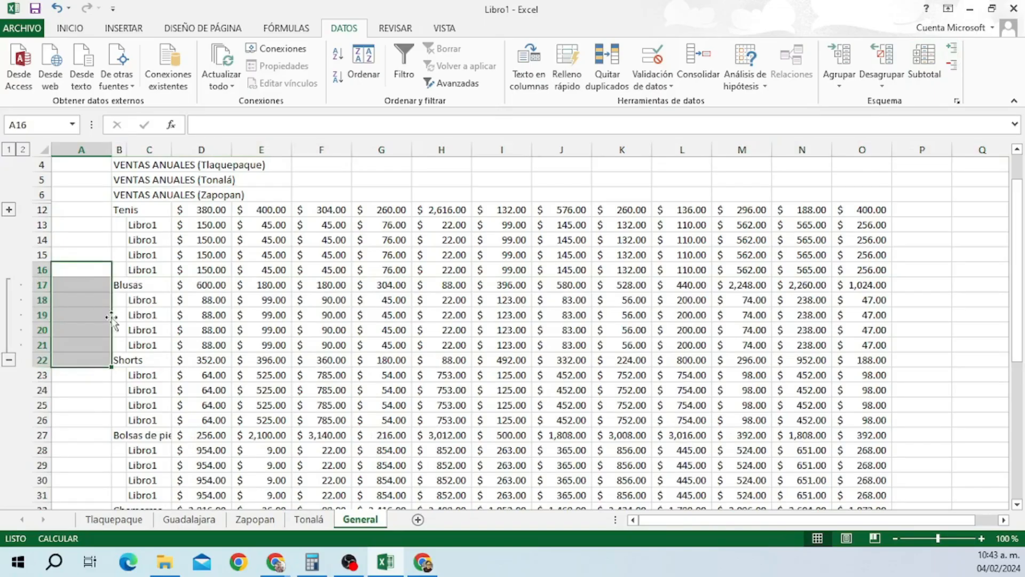
# Collapse the Blusas outline group for rows 17–21 again.
pyautogui.click(951, 65)
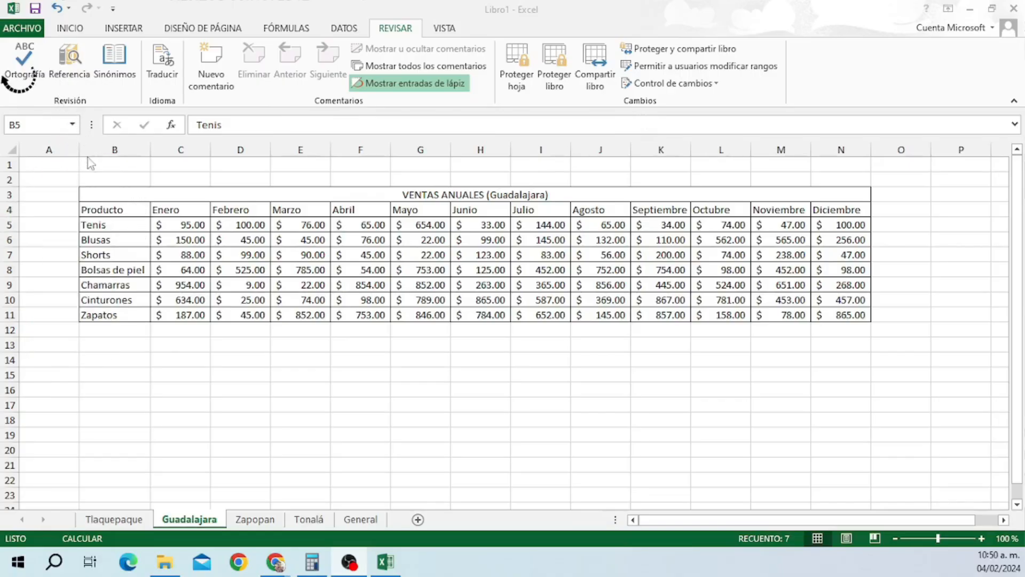
pyautogui.click(106, 224)
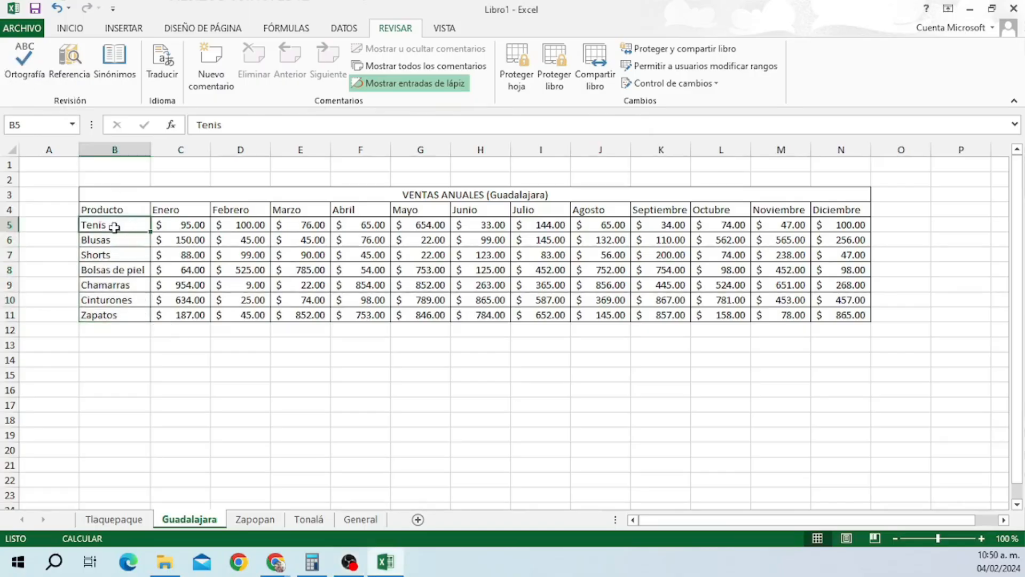
pyautogui.click(69, 61)
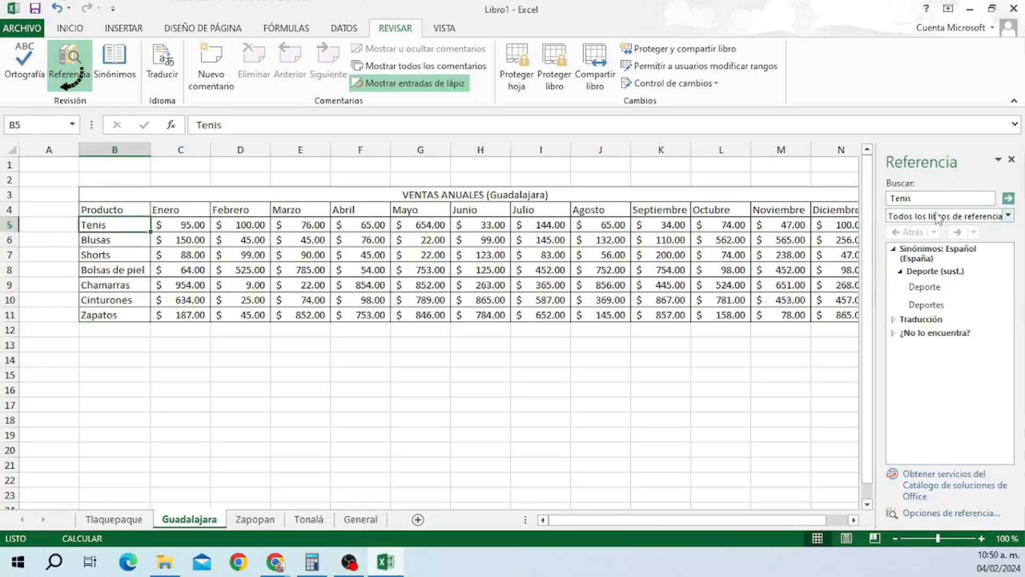
pyautogui.moveTo(912, 289)
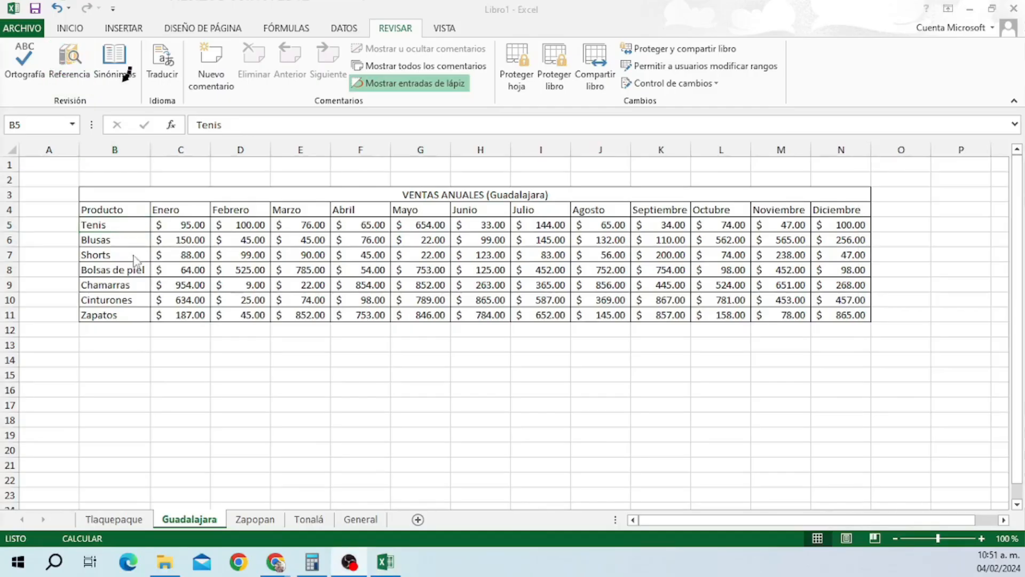
pyautogui.click(120, 226)
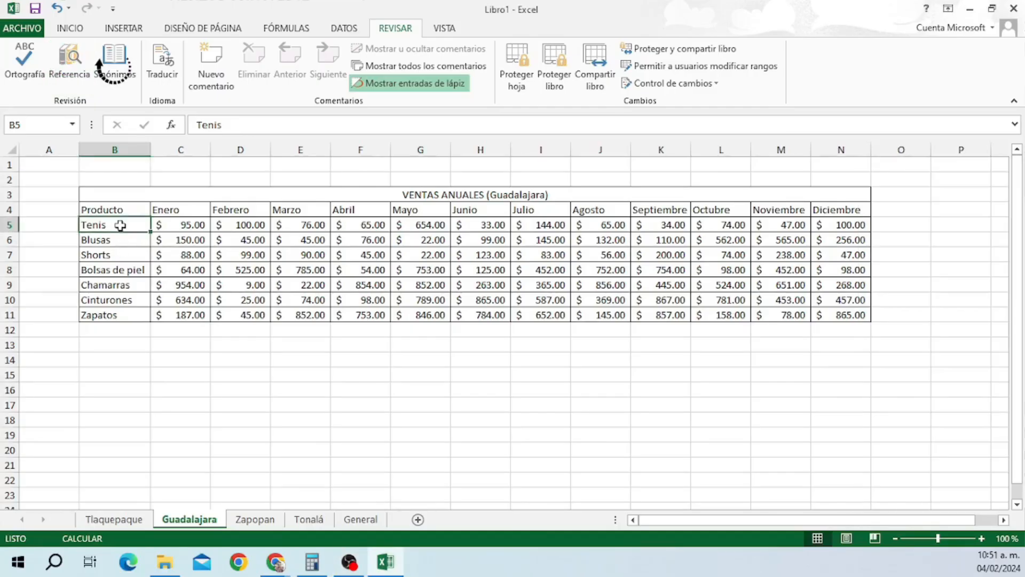
pyautogui.click(115, 72)
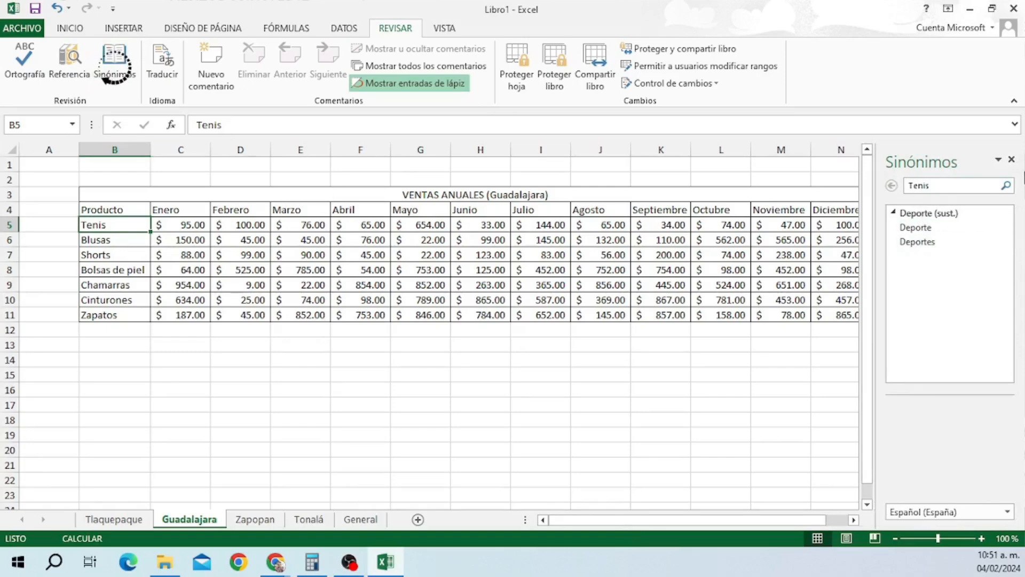
pyautogui.click(1012, 160)
pyautogui.click(110, 243)
pyautogui.click(121, 69)
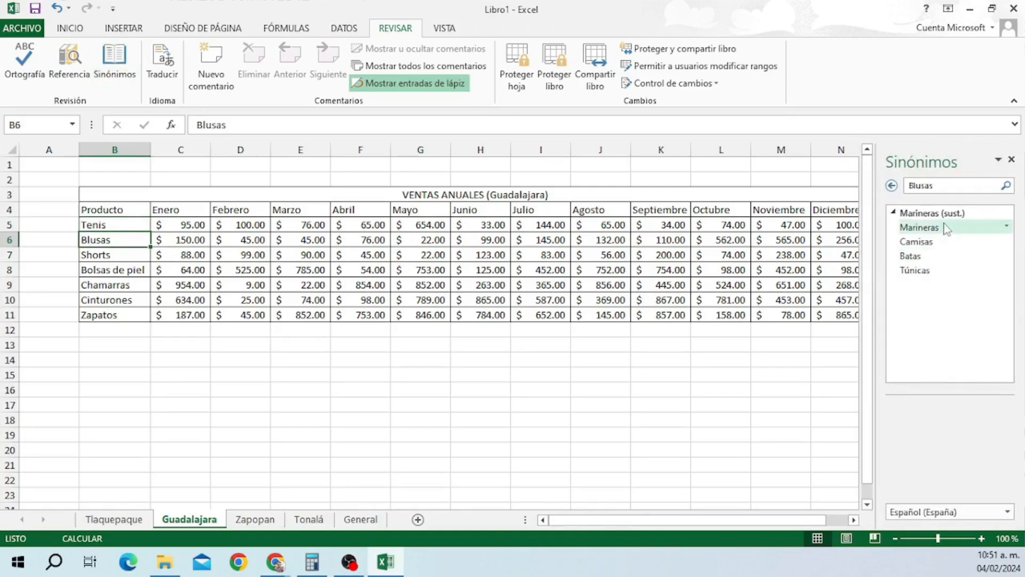
pyautogui.click(1011, 162)
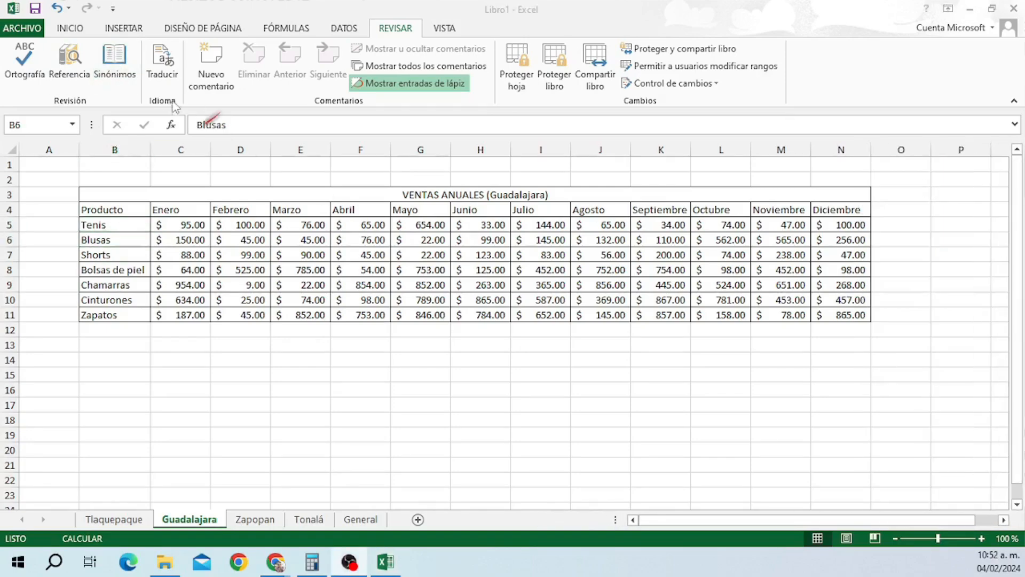
pyautogui.click(111, 225)
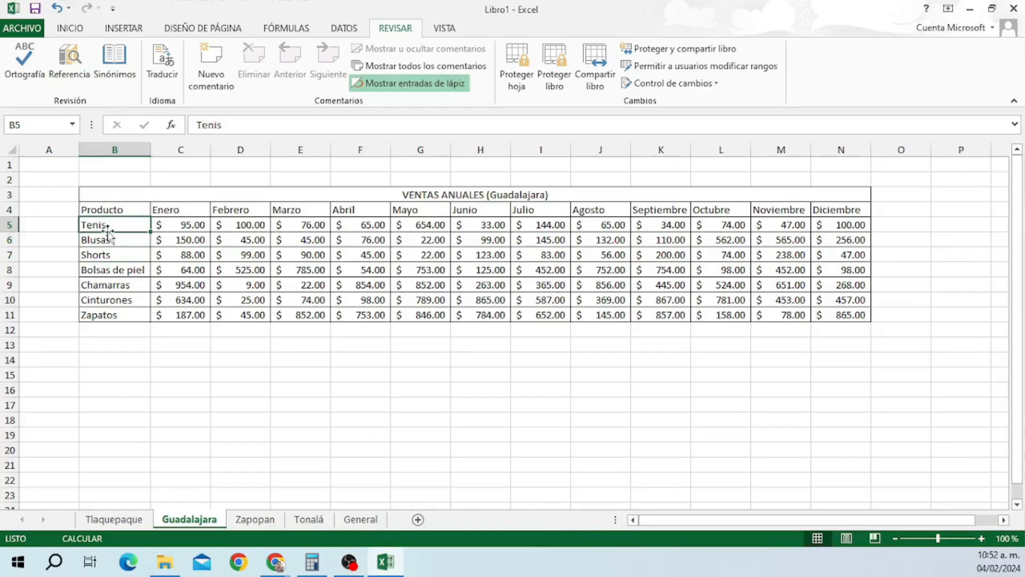
pyautogui.click(170, 77)
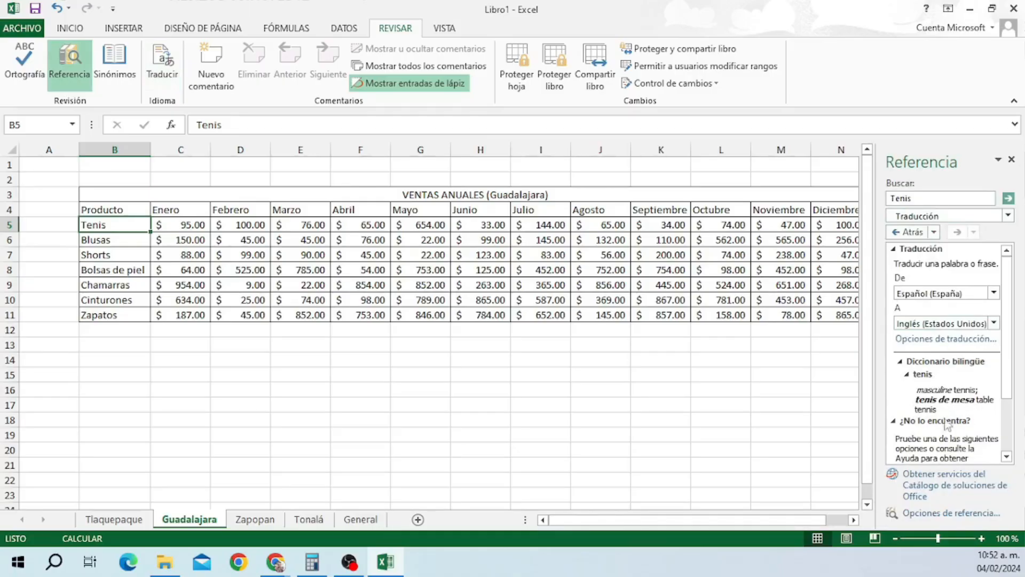
pyautogui.scroll(-3, 961, 406)
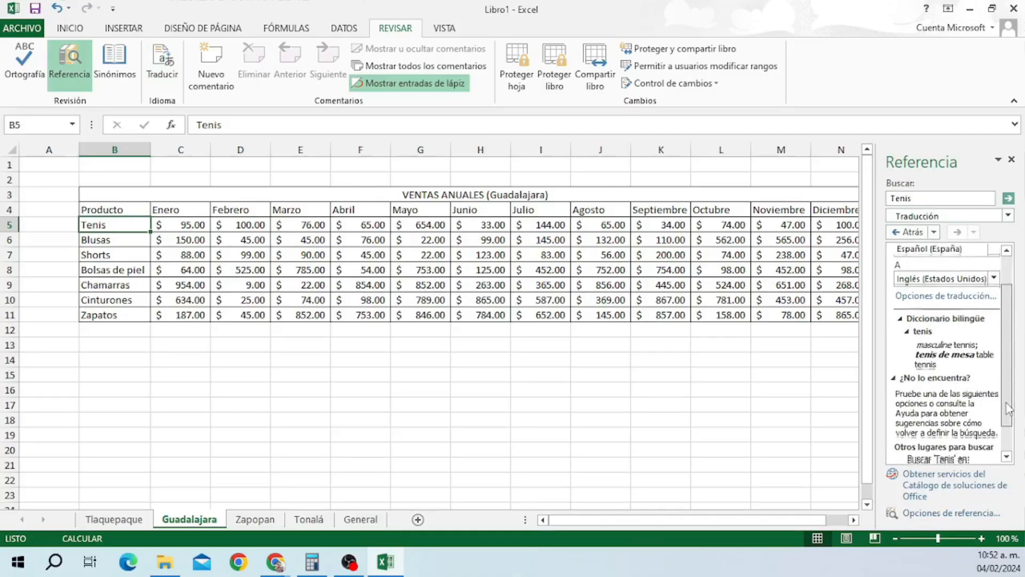
pyautogui.scroll(-2, 941, 443)
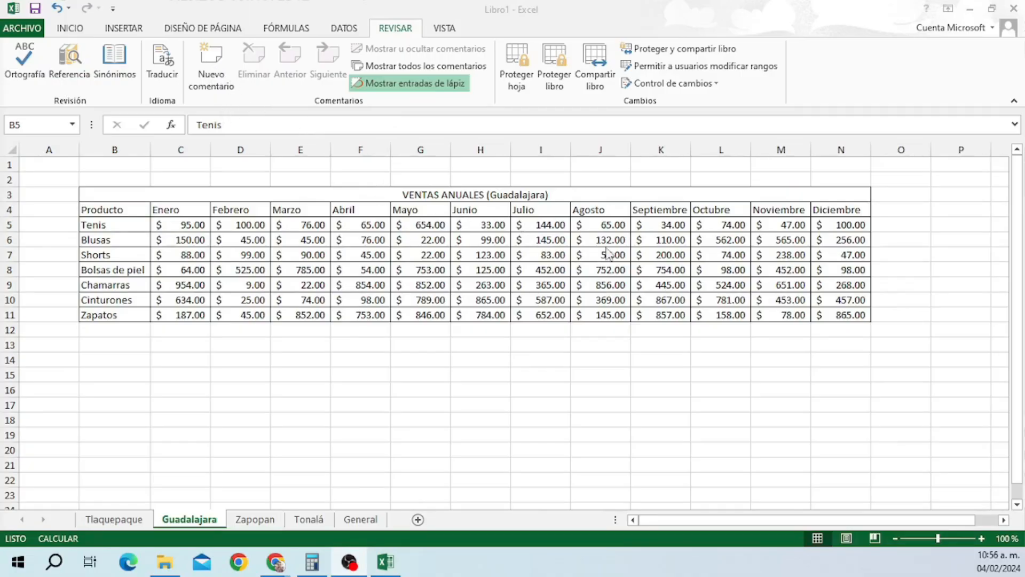
# Add a comment to J5 noting Tenis sales included items in bad condition.
pyautogui.click(612, 225)
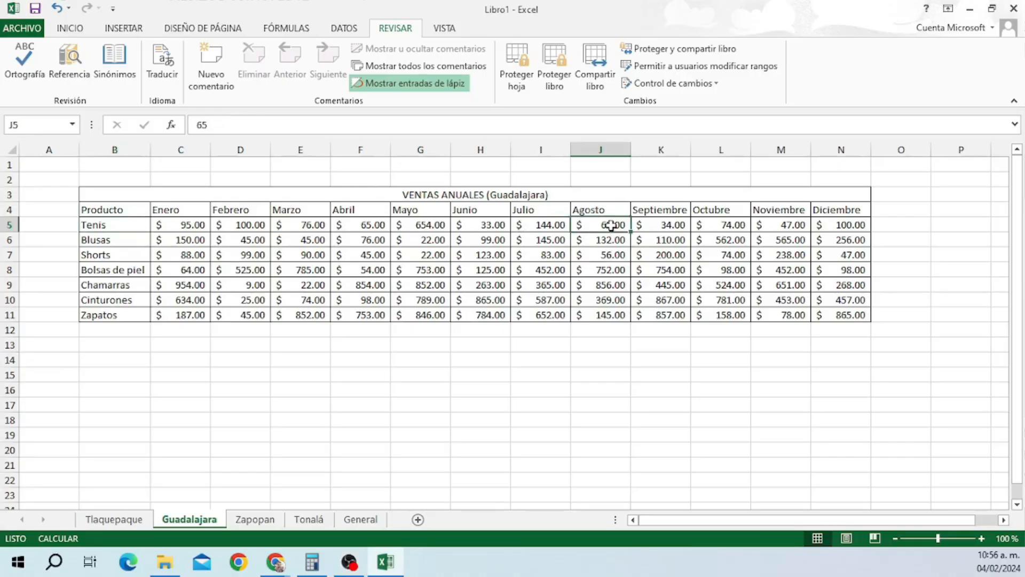
pyautogui.click(211, 63)
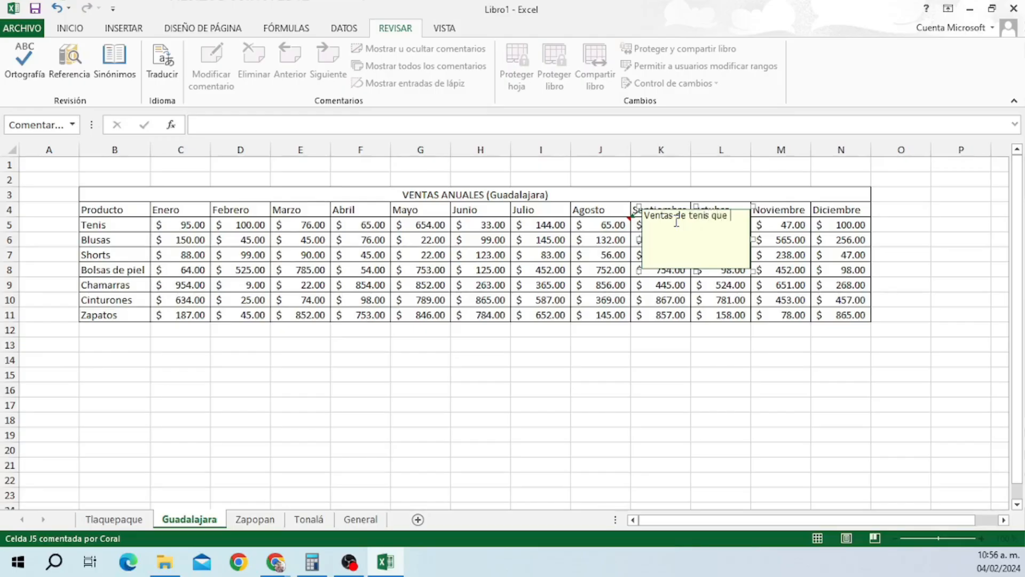
pyautogui.write('ortan articulo en mal estado')
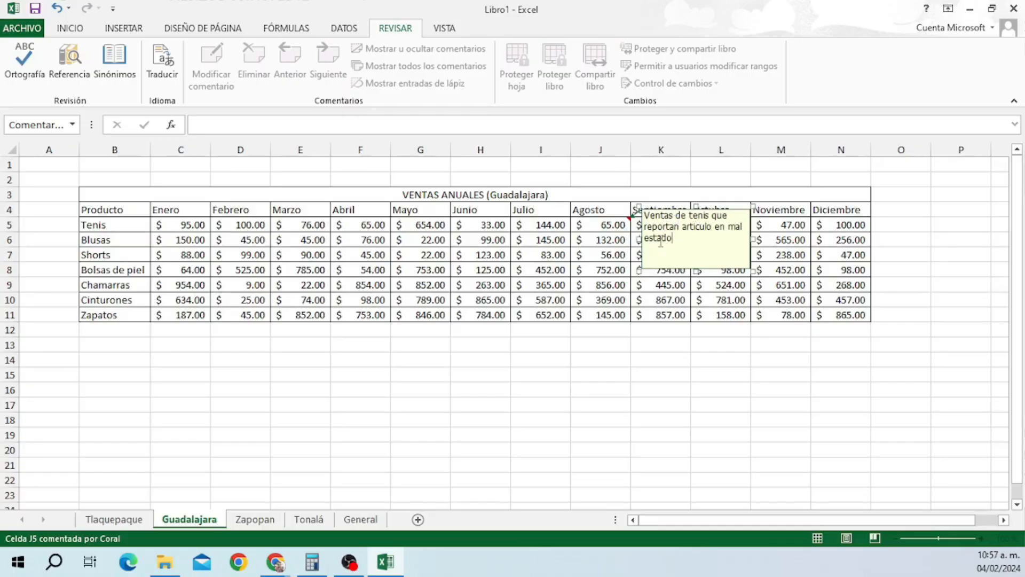
pyautogui.click(801, 287)
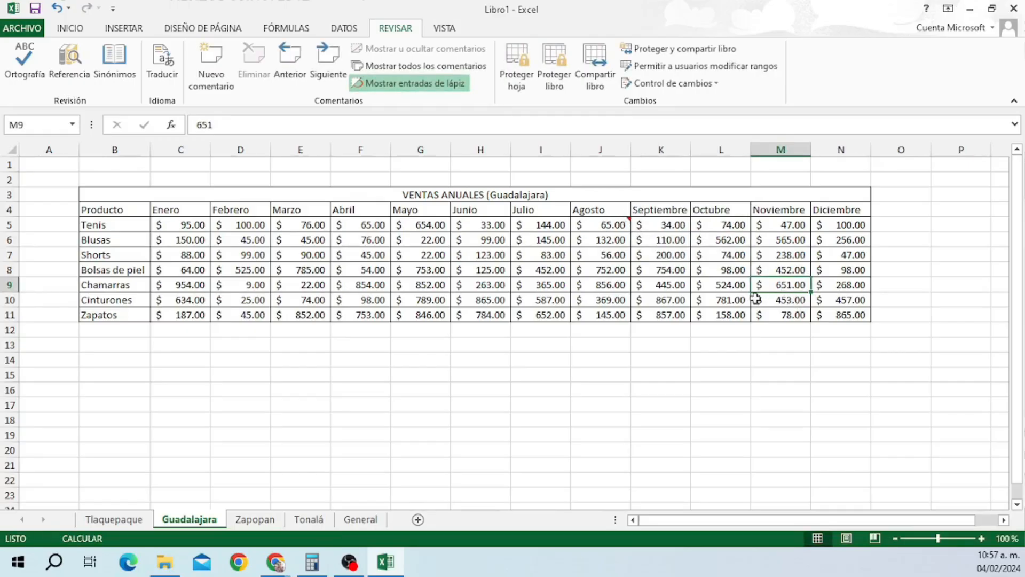
# Add a comment to L10 reading 'Ventas de Cinturones de talla 36 los cuales ya se…'.
pyautogui.click(738, 299)
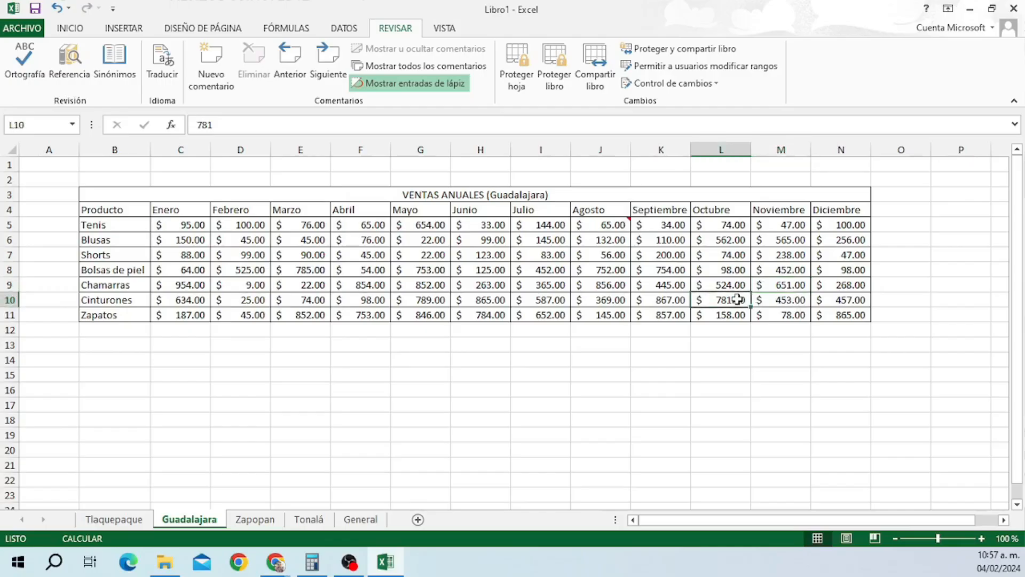
pyautogui.click(214, 67)
pyautogui.write('Ventas')
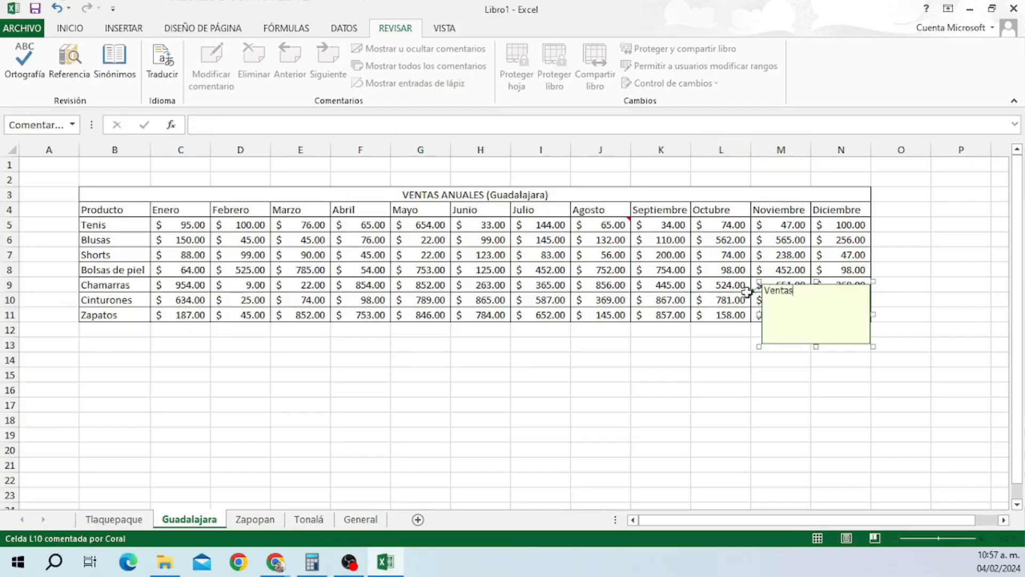
pyautogui.write(' de Cinturones de talla 36 los cuales ya se agotaron')
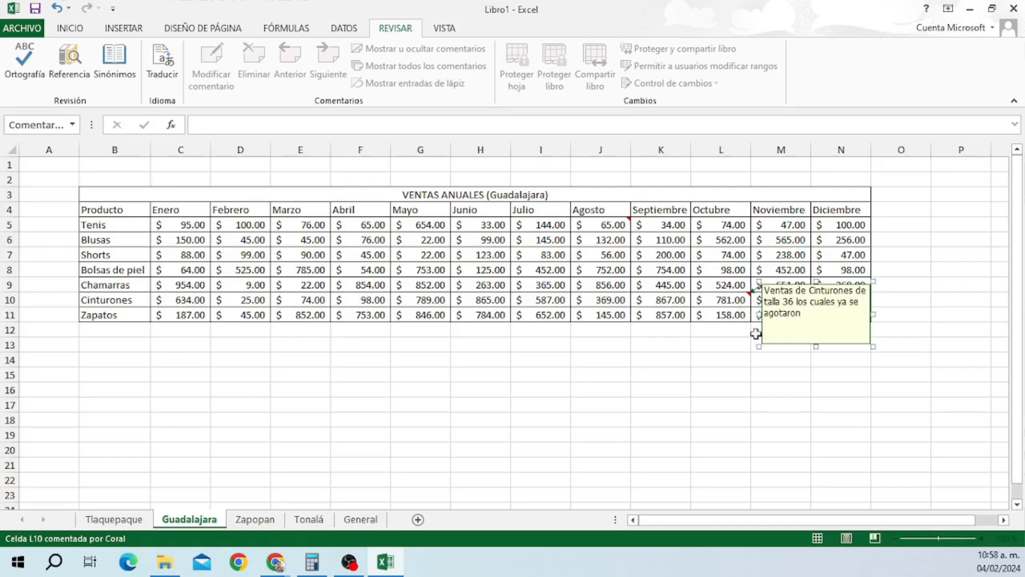
pyautogui.click(736, 357)
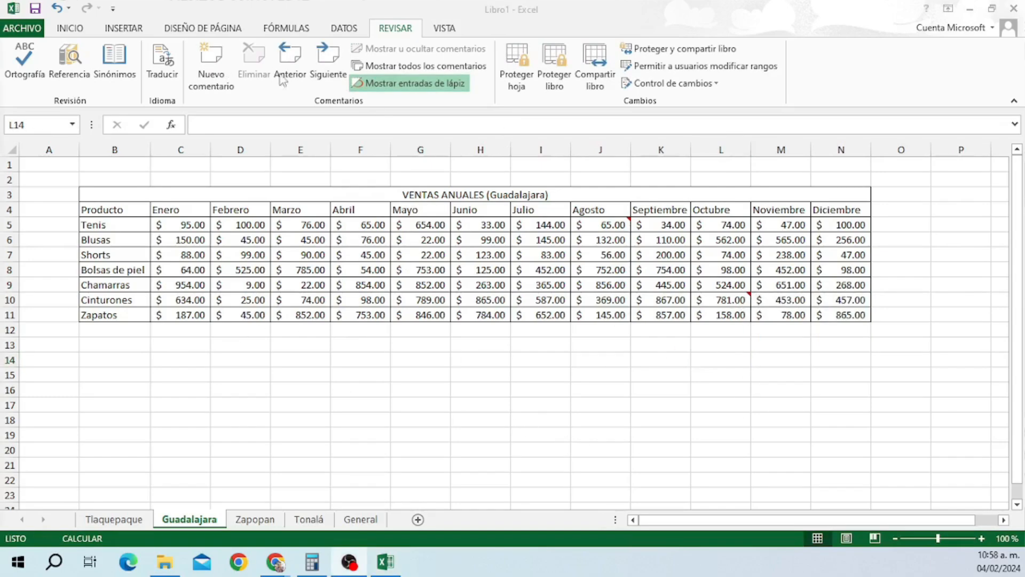
pyautogui.click(285, 75)
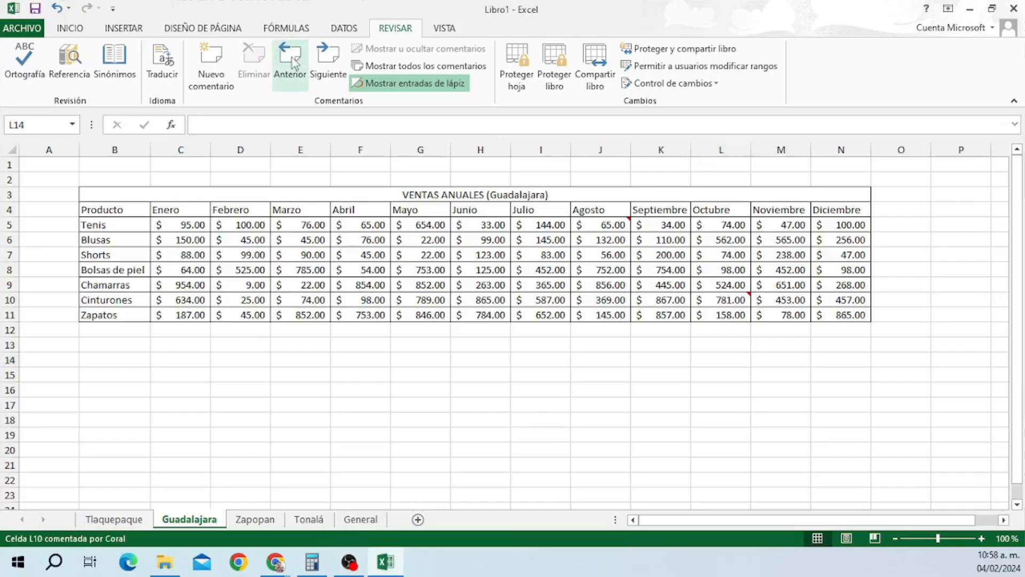
pyautogui.click(325, 59)
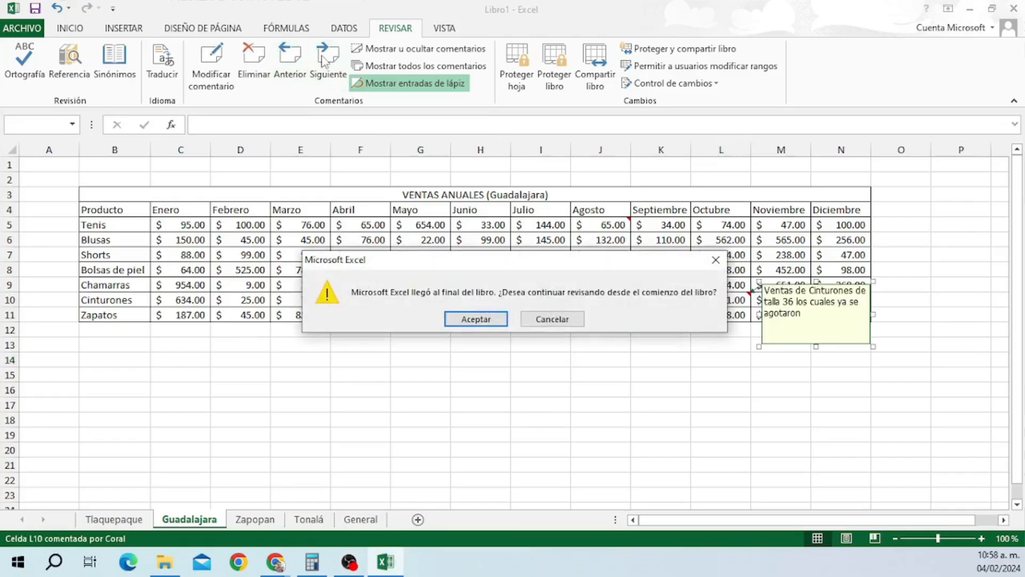
pyautogui.click(534, 320)
pyautogui.click(291, 64)
pyautogui.click(324, 64)
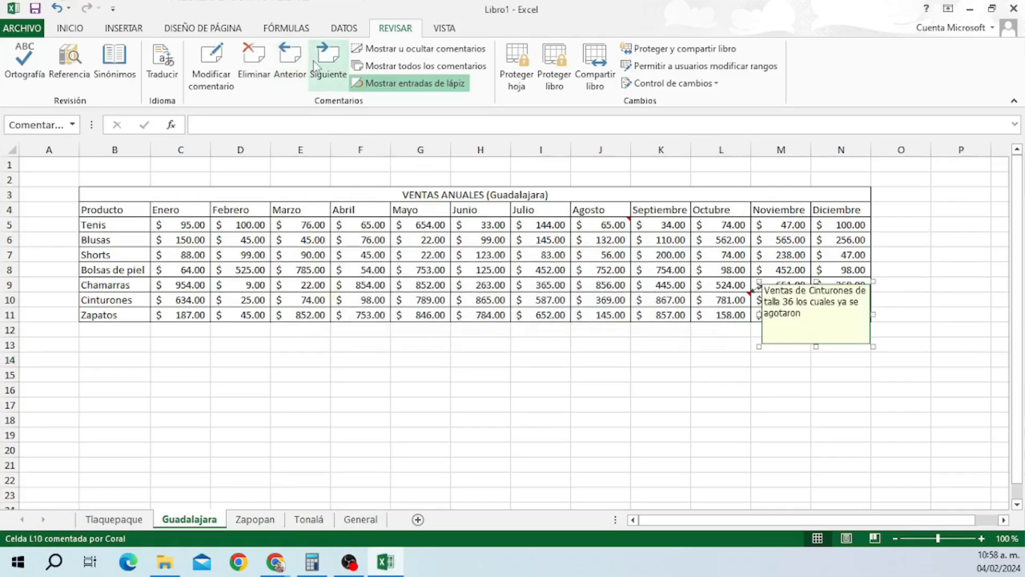
pyautogui.click(291, 64)
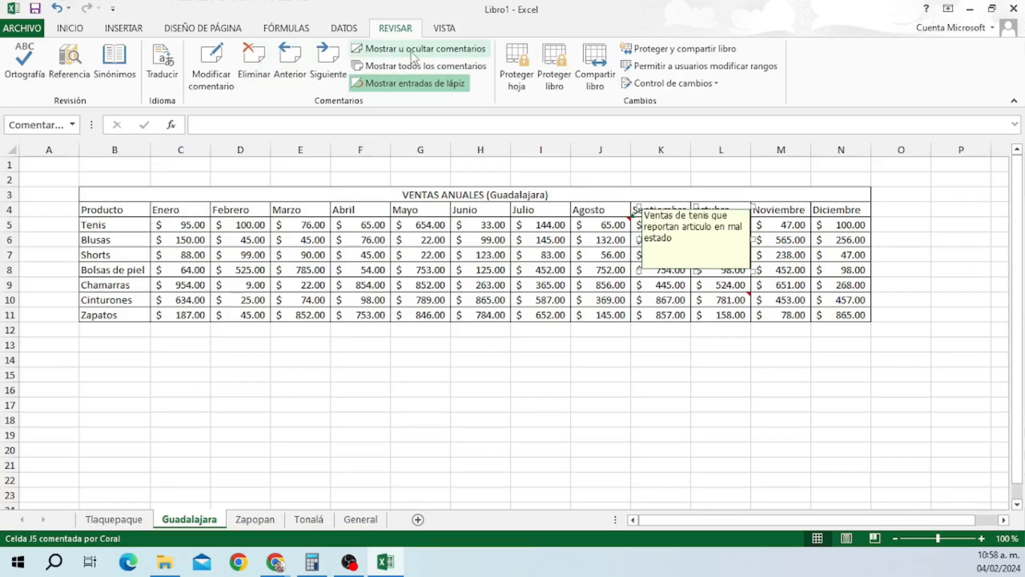
pyautogui.click(480, 344)
pyautogui.click(479, 368)
pyautogui.click(398, 332)
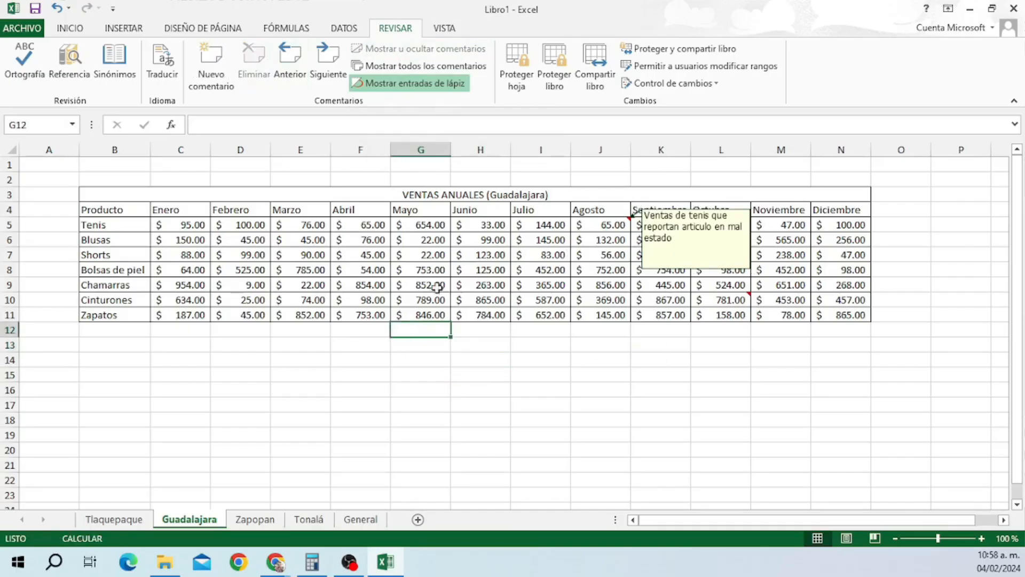
pyautogui.click(395, 64)
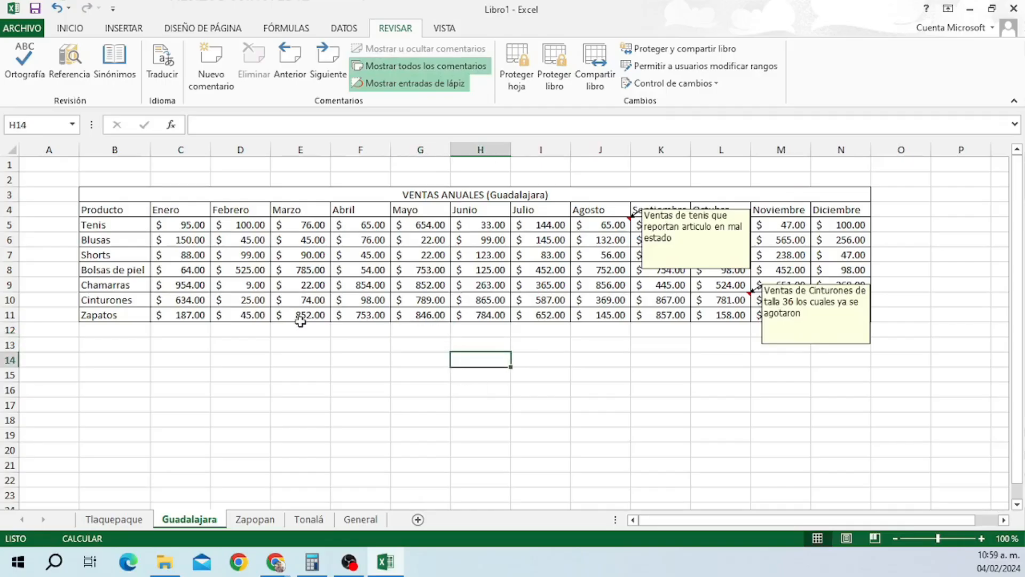
pyautogui.click(304, 343)
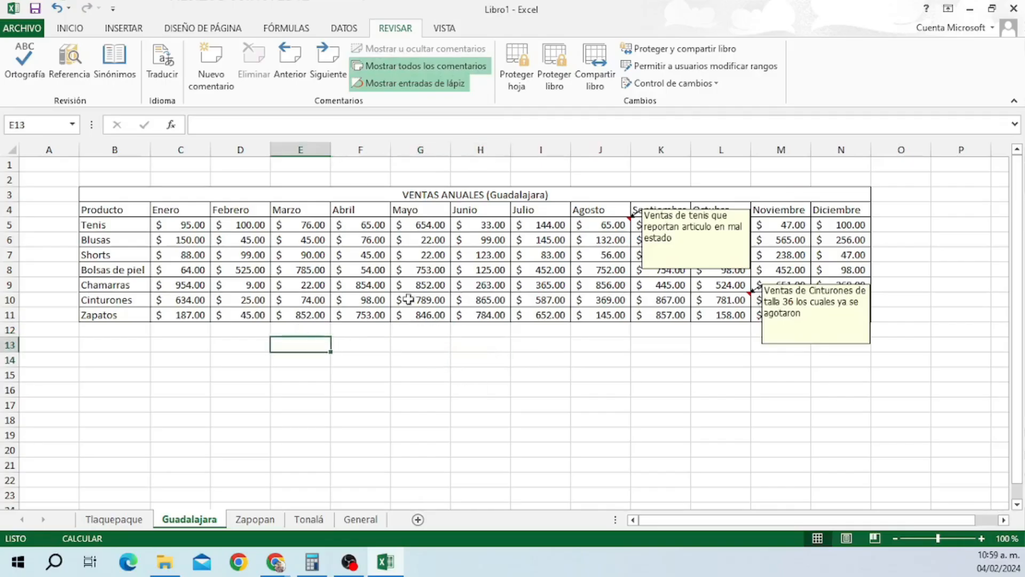
pyautogui.click(400, 84)
pyautogui.click(404, 66)
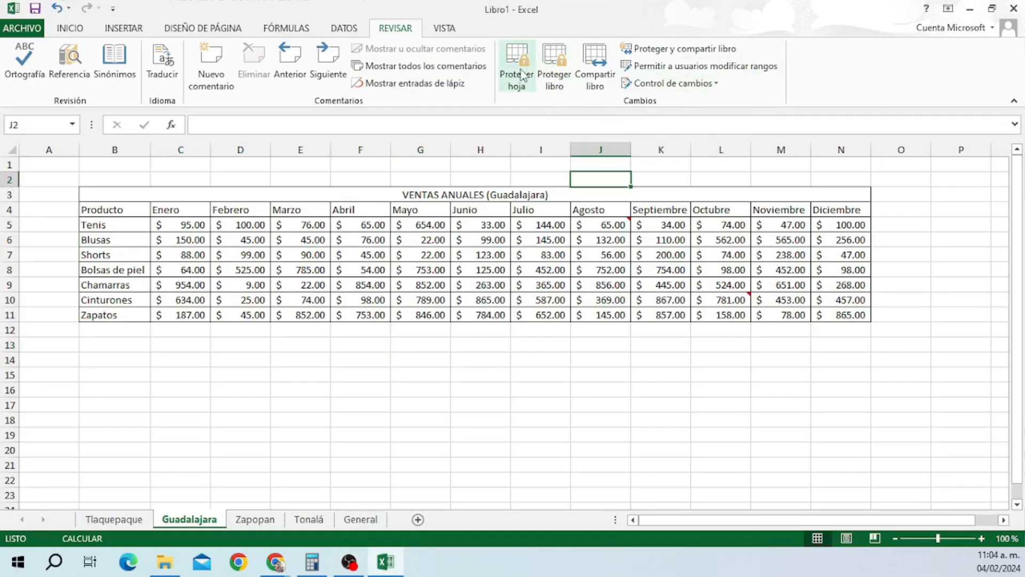
pyautogui.click(519, 86)
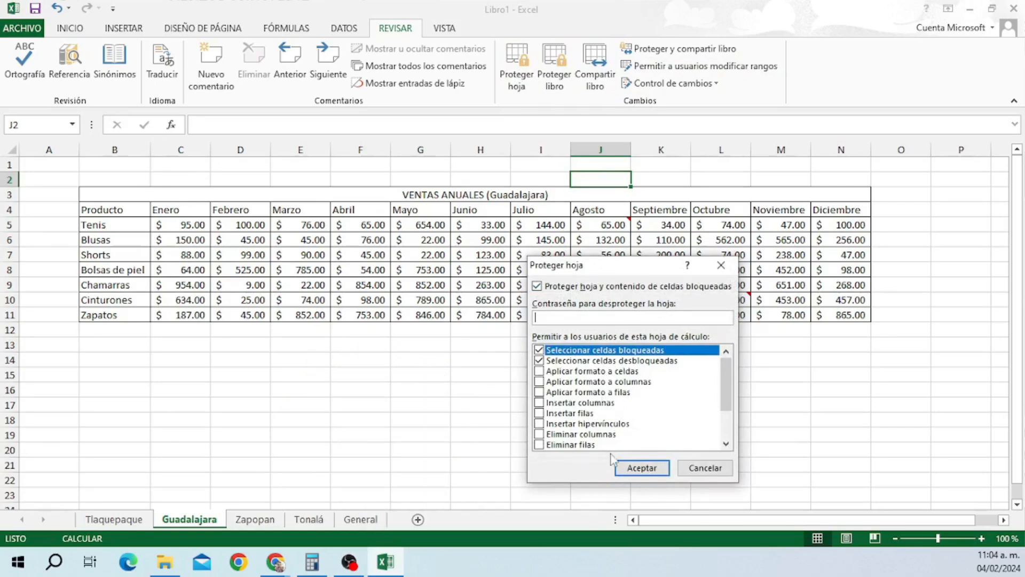
pyautogui.click(705, 468)
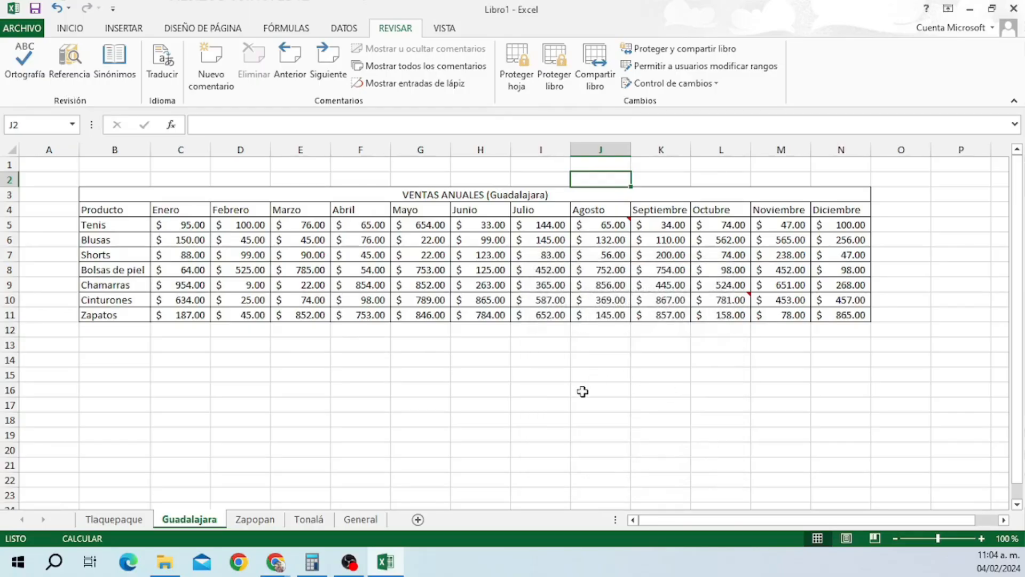
pyautogui.click(557, 75)
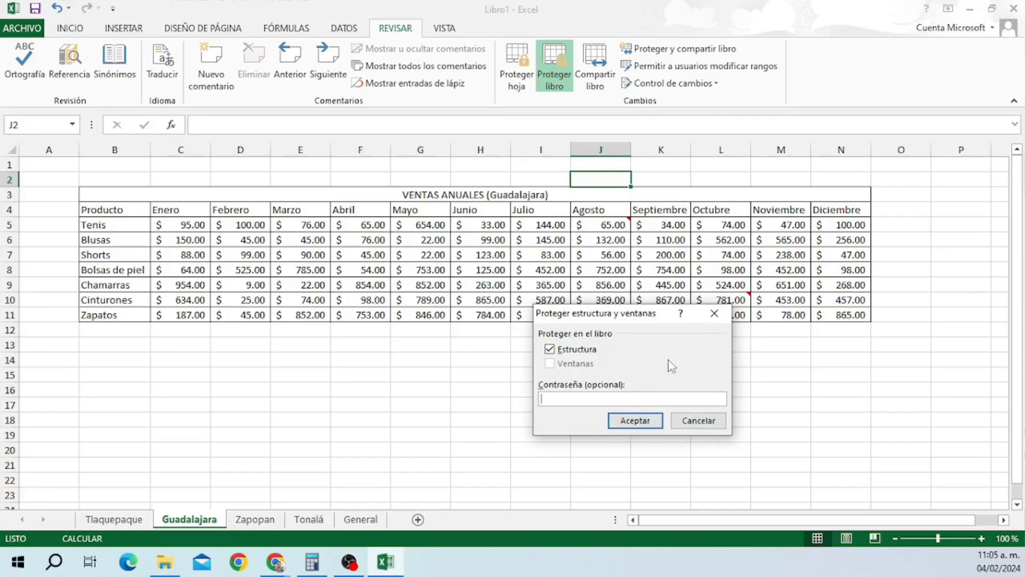
pyautogui.click(692, 421)
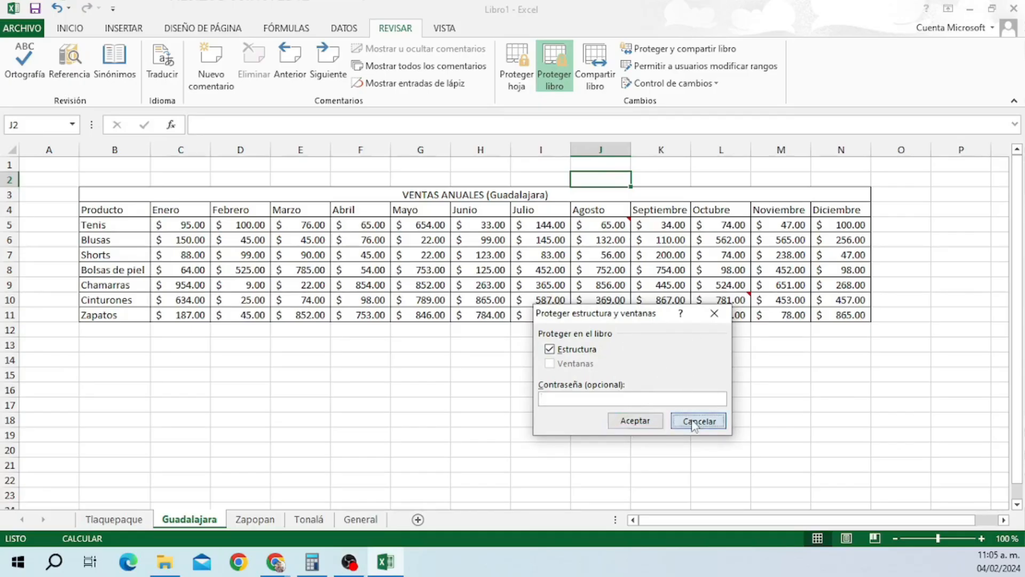
pyautogui.click(606, 67)
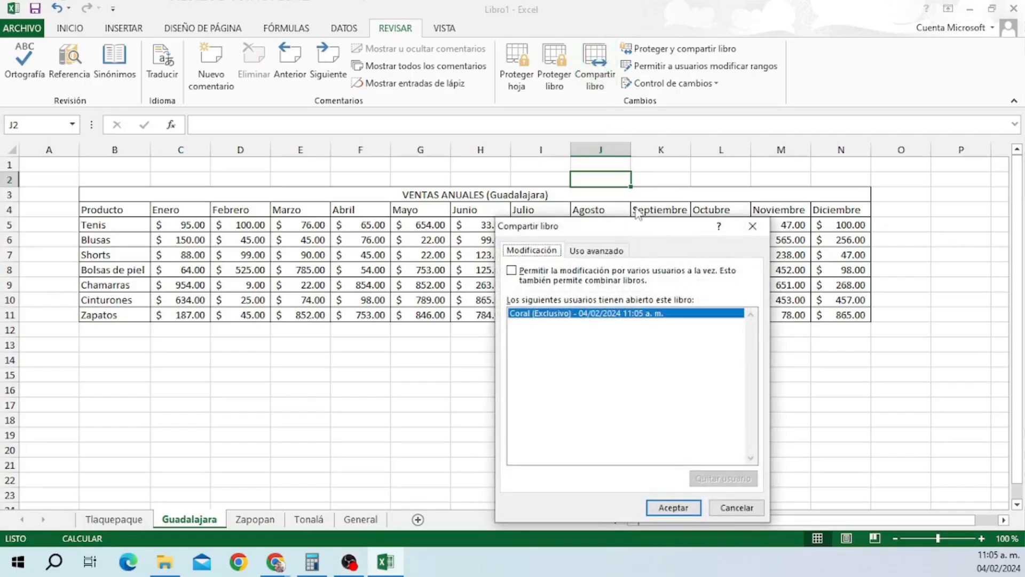
pyautogui.moveTo(625, 234); pyautogui.dragTo(783, 191)
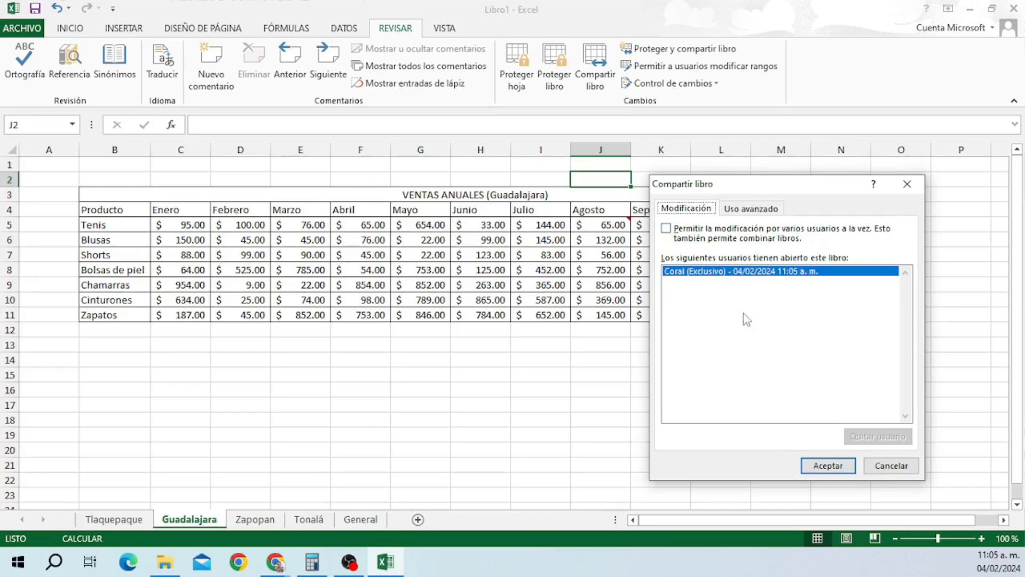
pyautogui.click(880, 467)
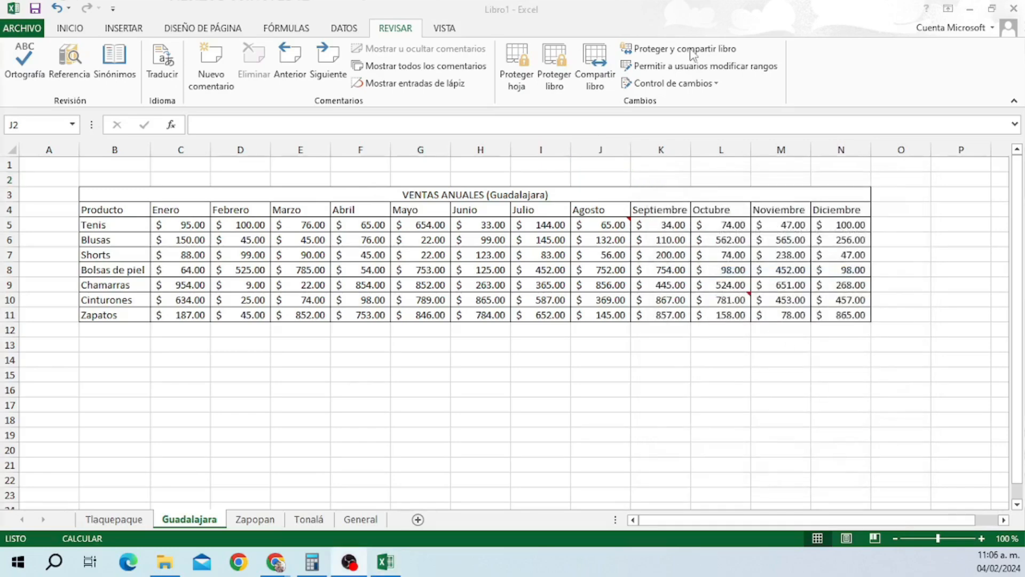
pyautogui.click(692, 51)
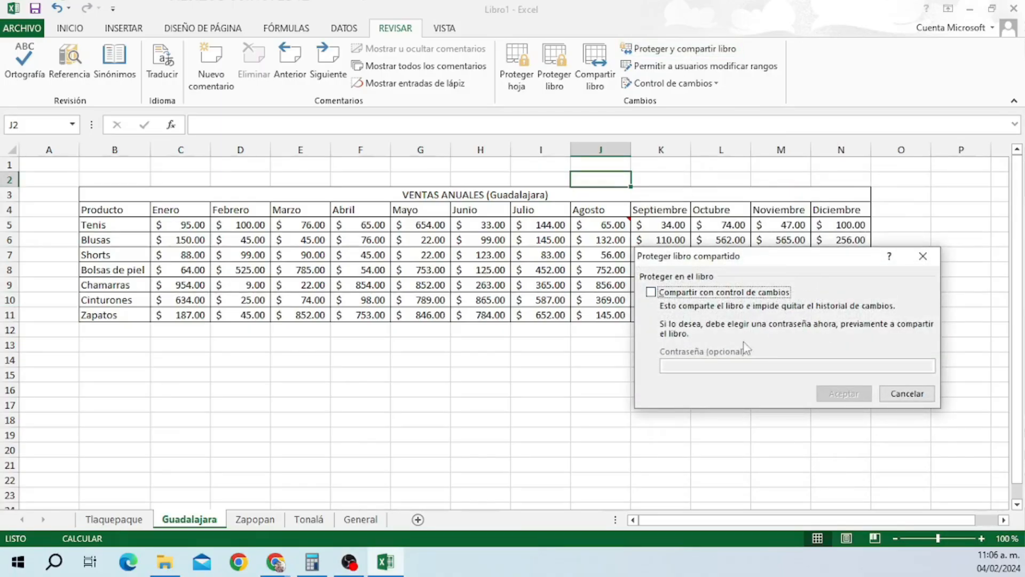
pyautogui.click(902, 393)
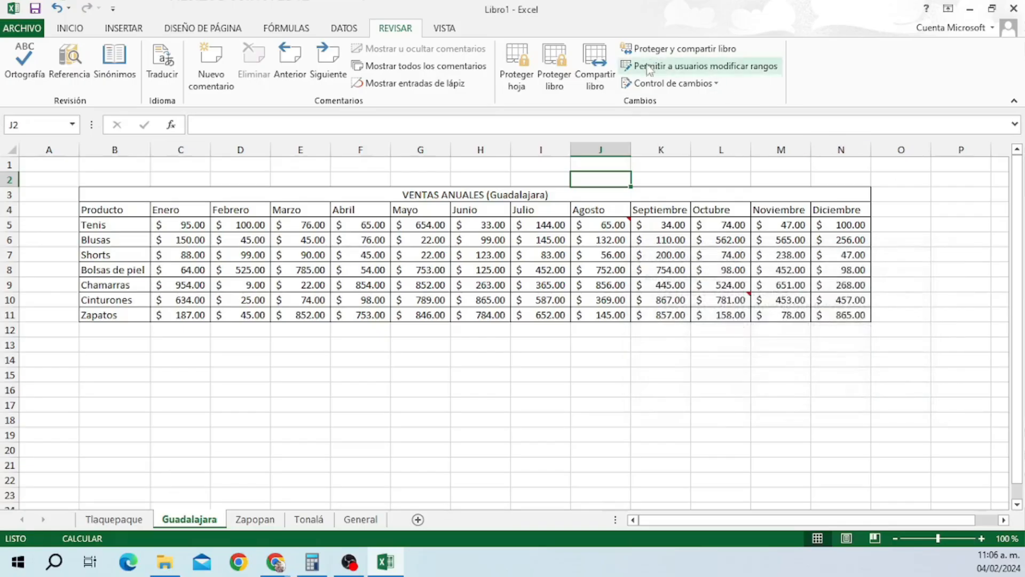
pyautogui.click(673, 74)
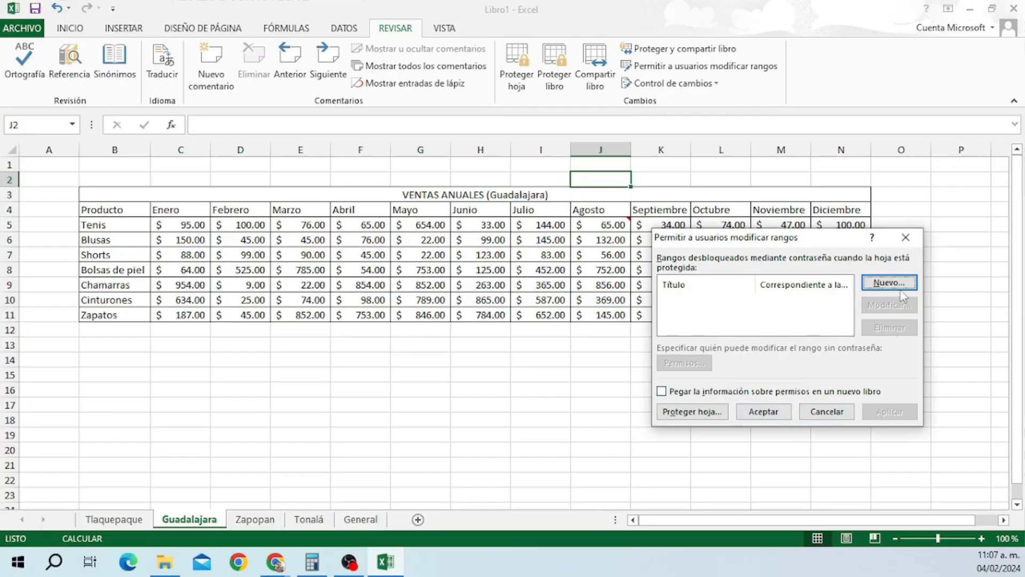
pyautogui.click(836, 414)
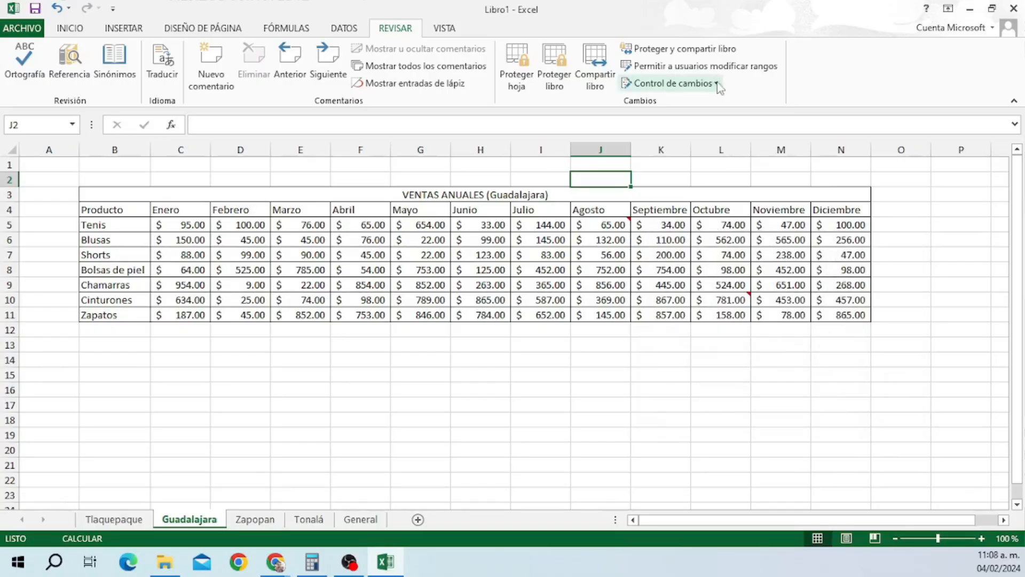
# Turn on Efectuar control de cambios and save so the workbook becomes shared.
pyautogui.click(674, 83)
pyautogui.click(689, 102)
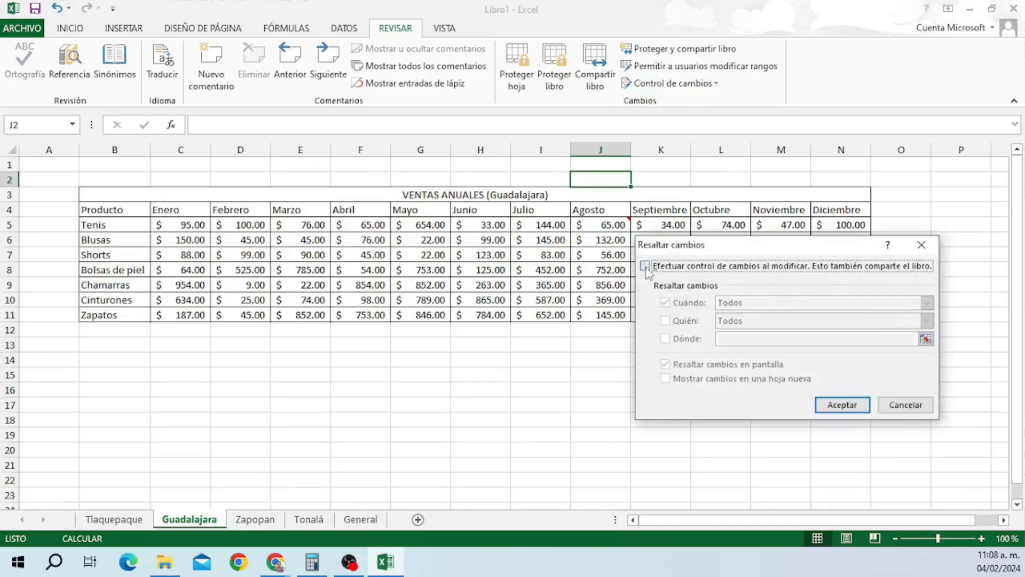
pyautogui.click(645, 265)
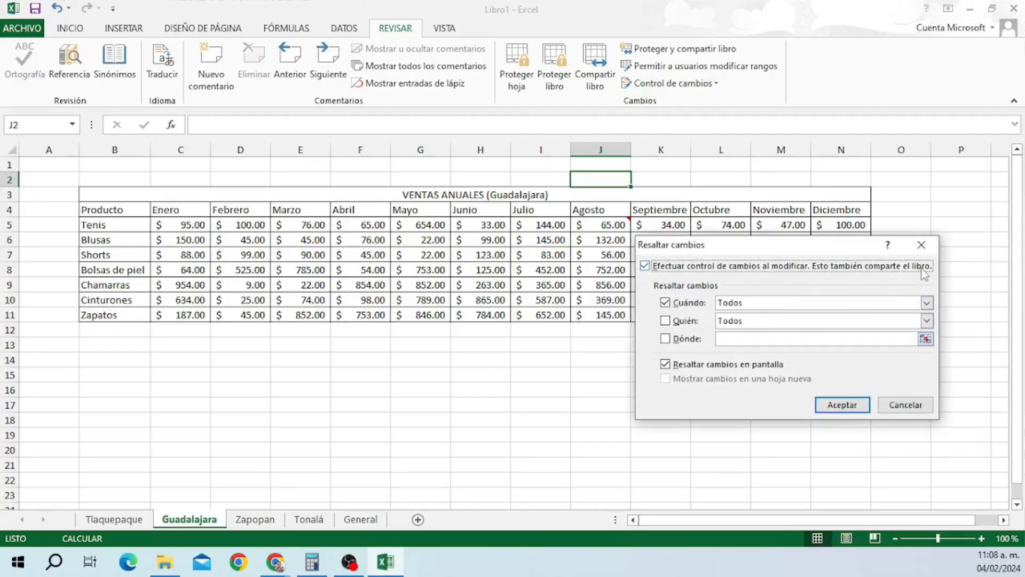
pyautogui.click(835, 405)
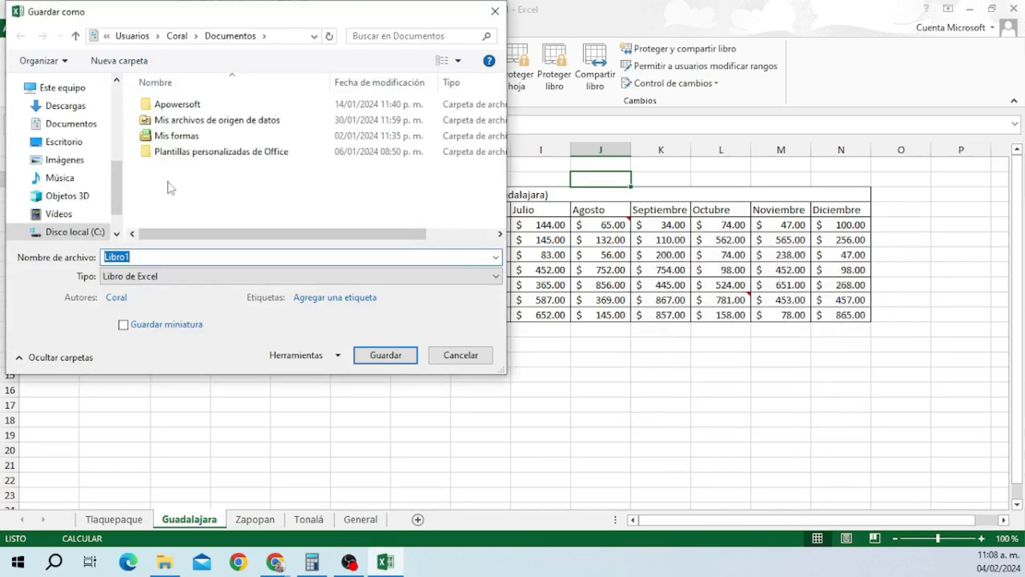
pyautogui.click(384, 359)
# Clear the Tenis October value in L5 and change N11 from 865 to 25.
pyautogui.click(723, 225)
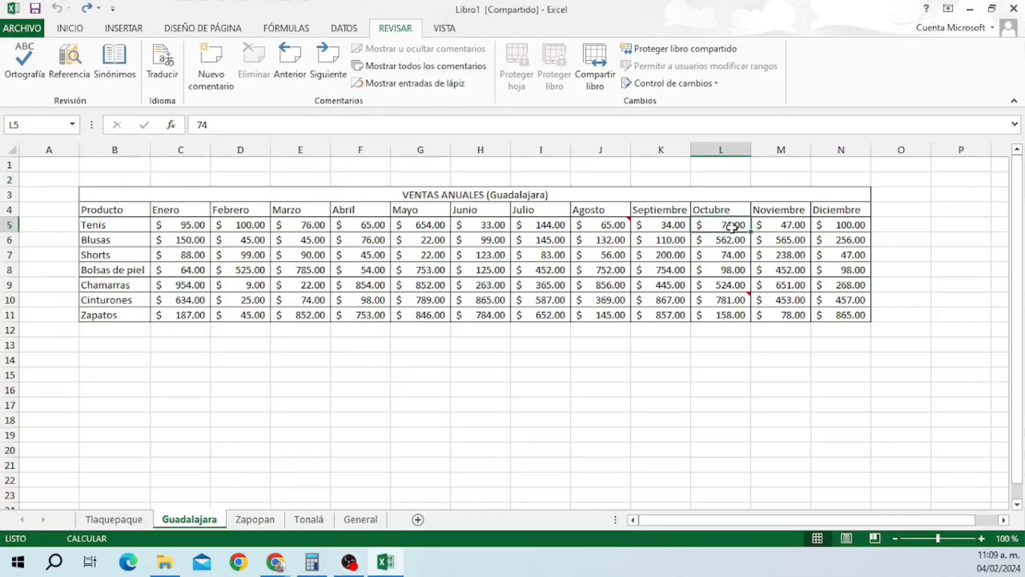
pyautogui.press('BackSpace')
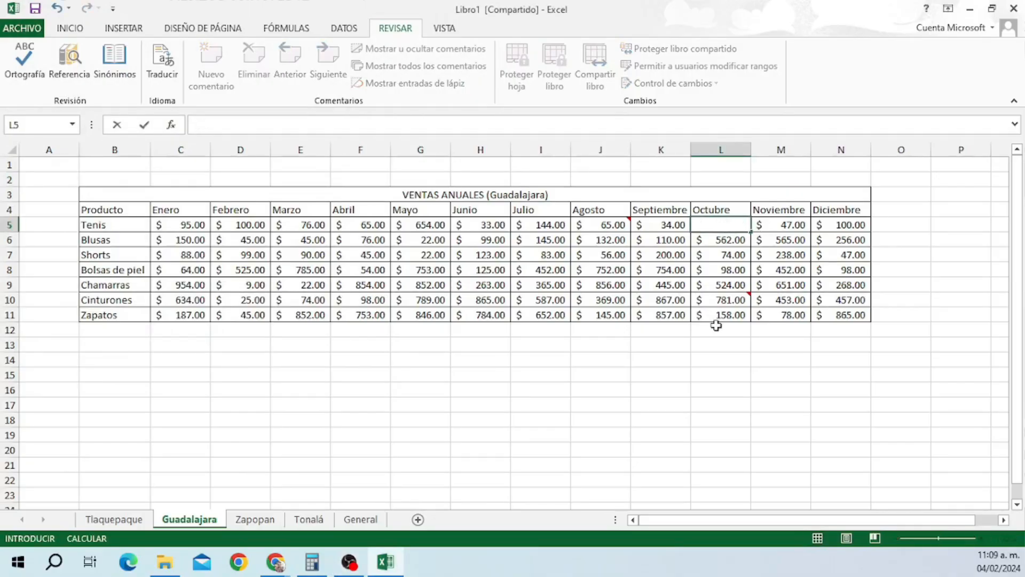
pyautogui.click(717, 327)
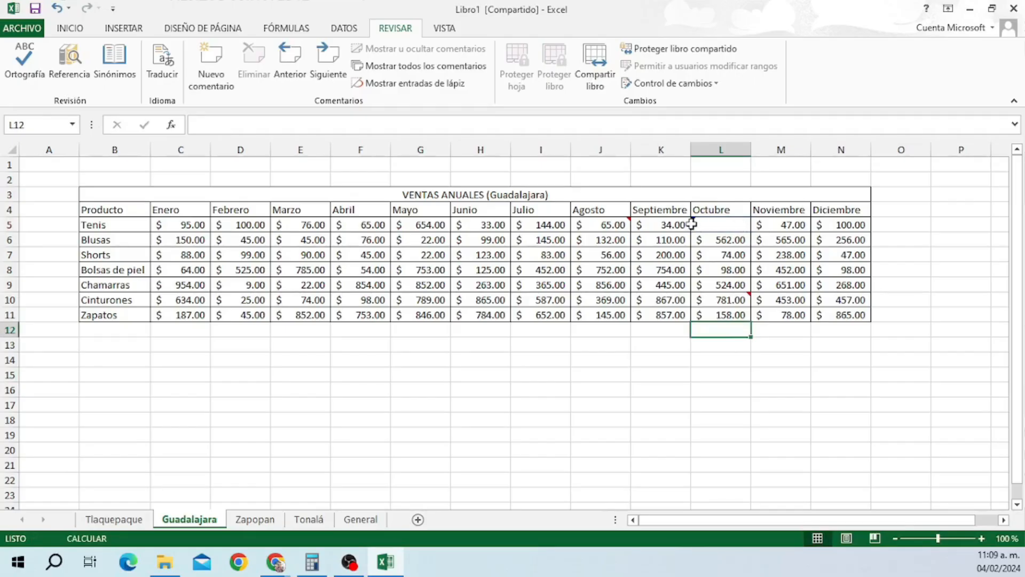
pyautogui.moveTo(693, 219)
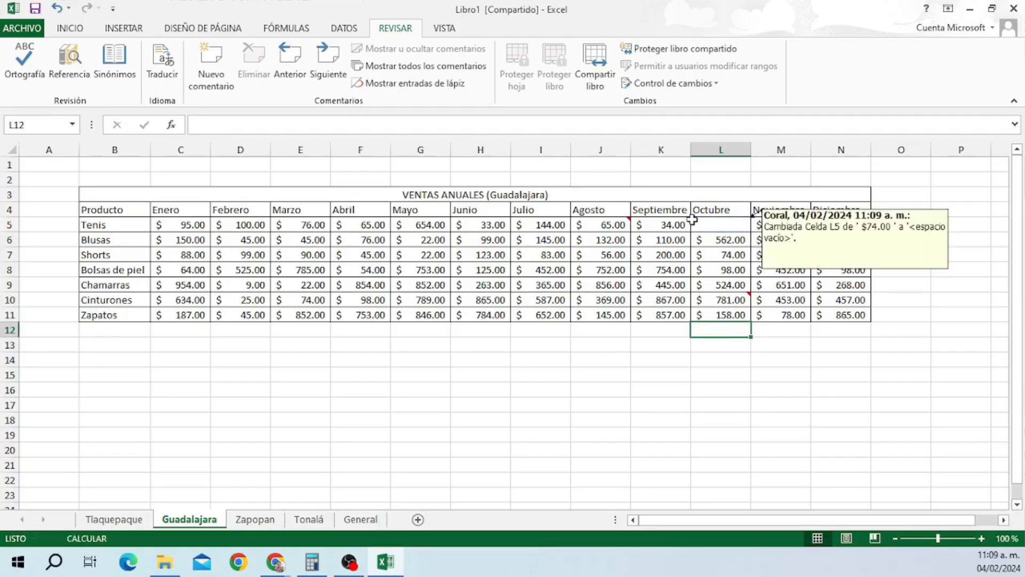
pyautogui.click(853, 317)
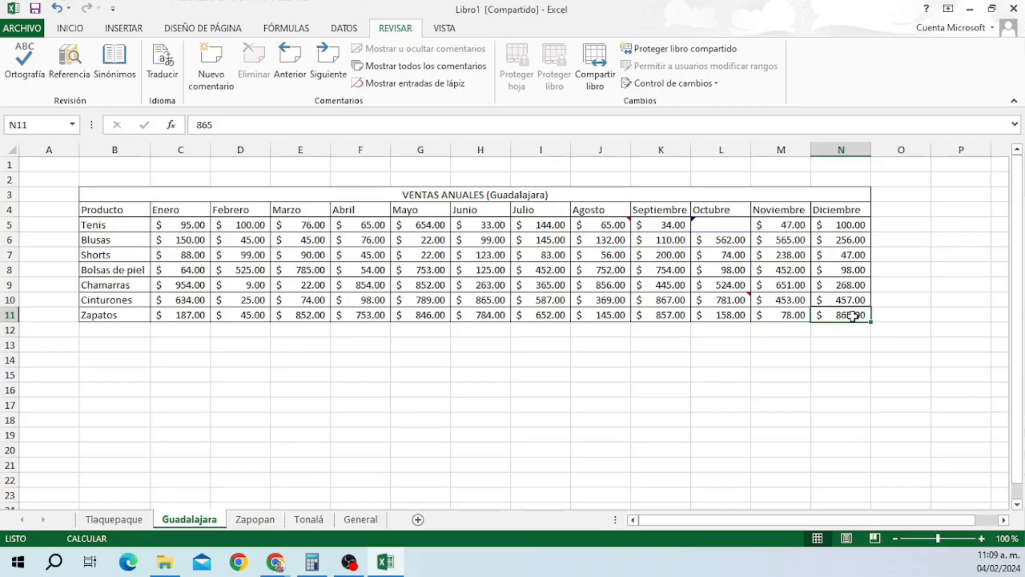
pyautogui.write('2')
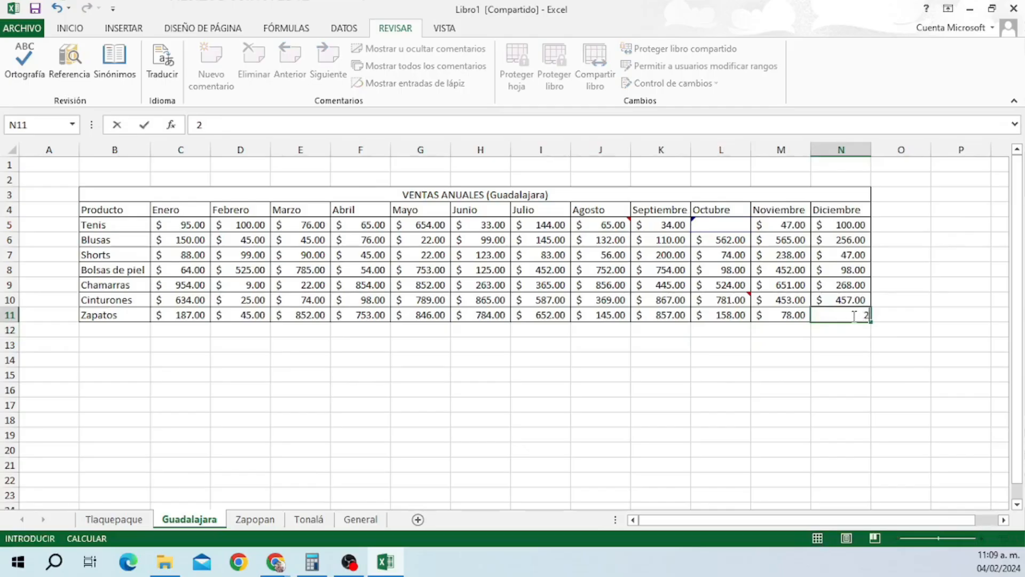
pyautogui.write('5')
pyautogui.click(853, 343)
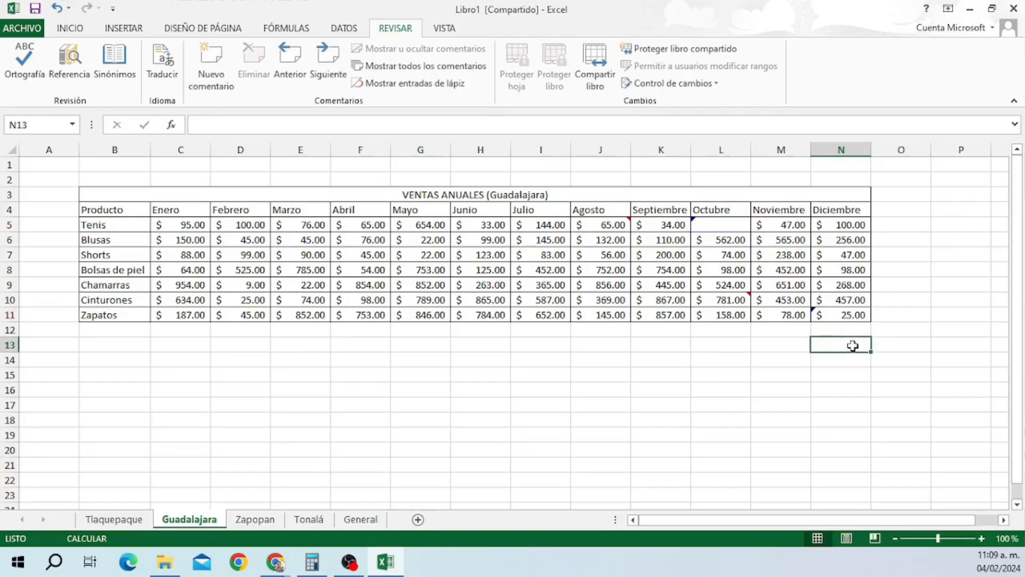
pyautogui.moveTo(815, 313)
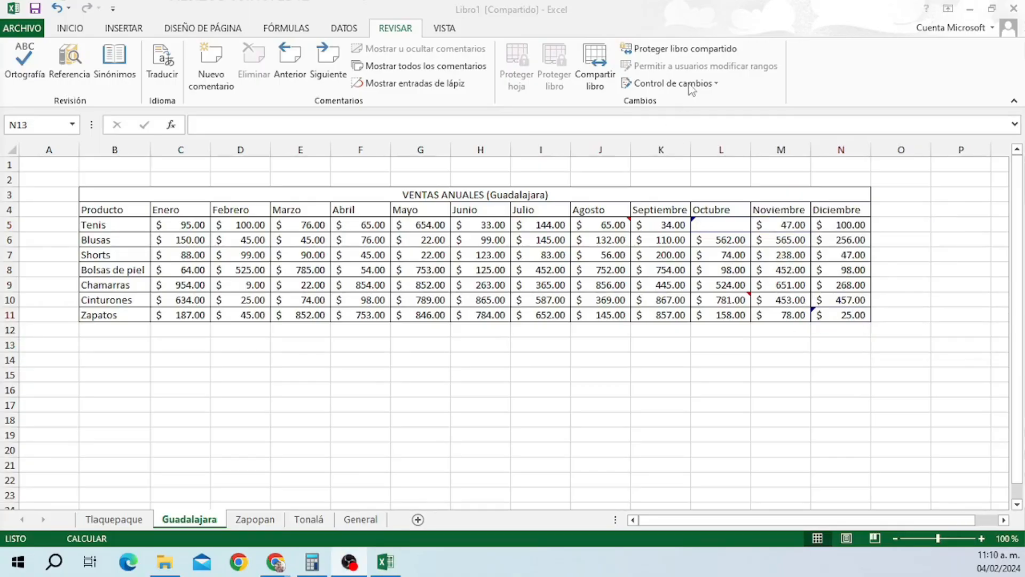
# Review tracked changes and reject both edits, restoring L5 to 74 and N11 to 865.
pyautogui.click(692, 85)
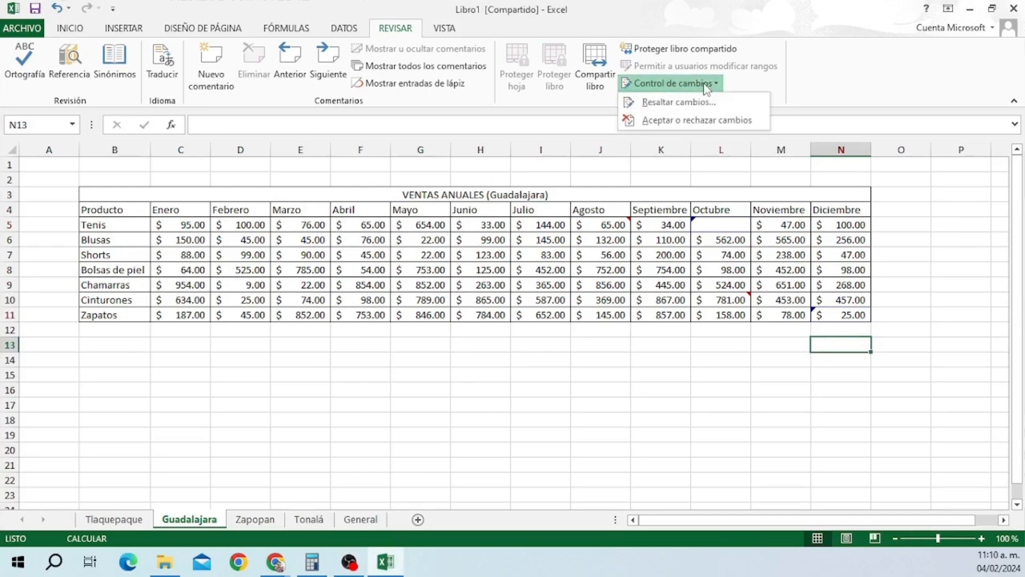
pyautogui.click(724, 121)
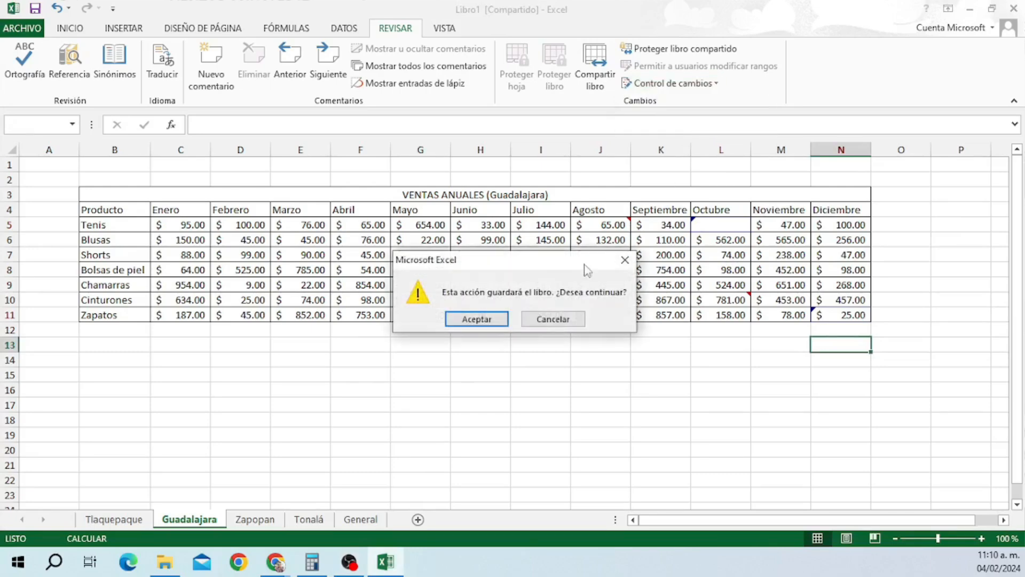
pyautogui.click(494, 321)
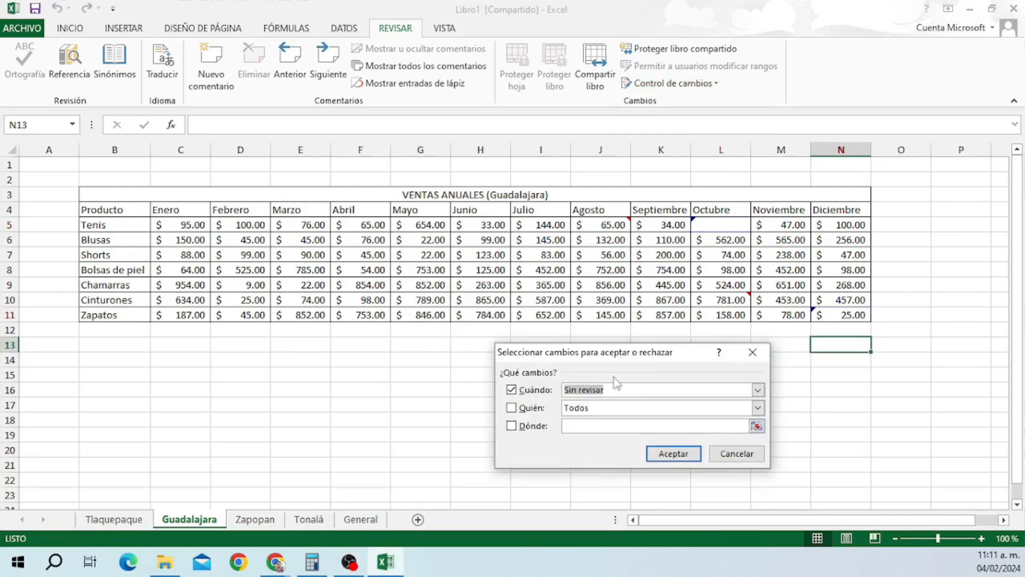
pyautogui.click(672, 454)
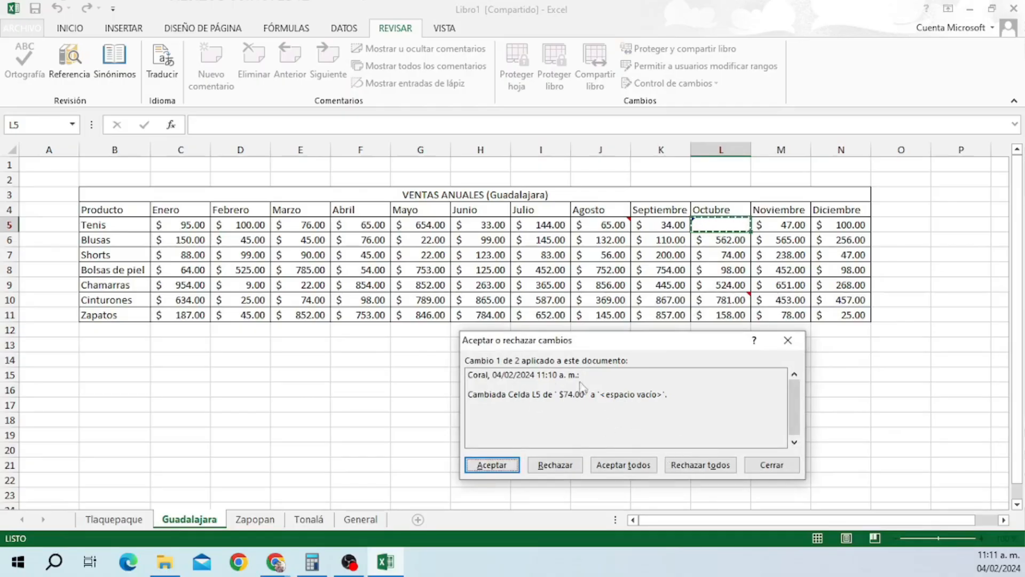
pyautogui.click(561, 465)
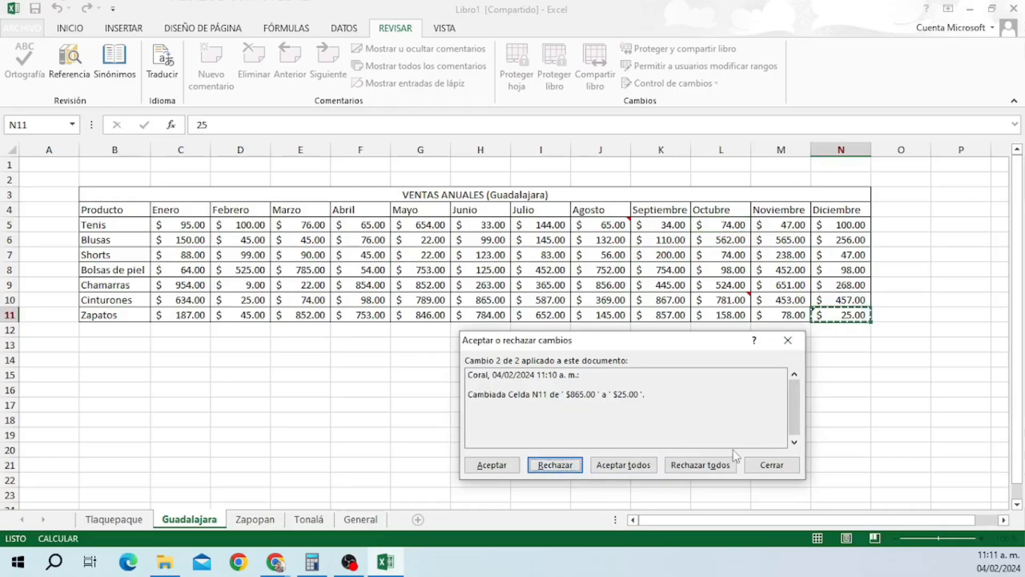
pyautogui.click(555, 464)
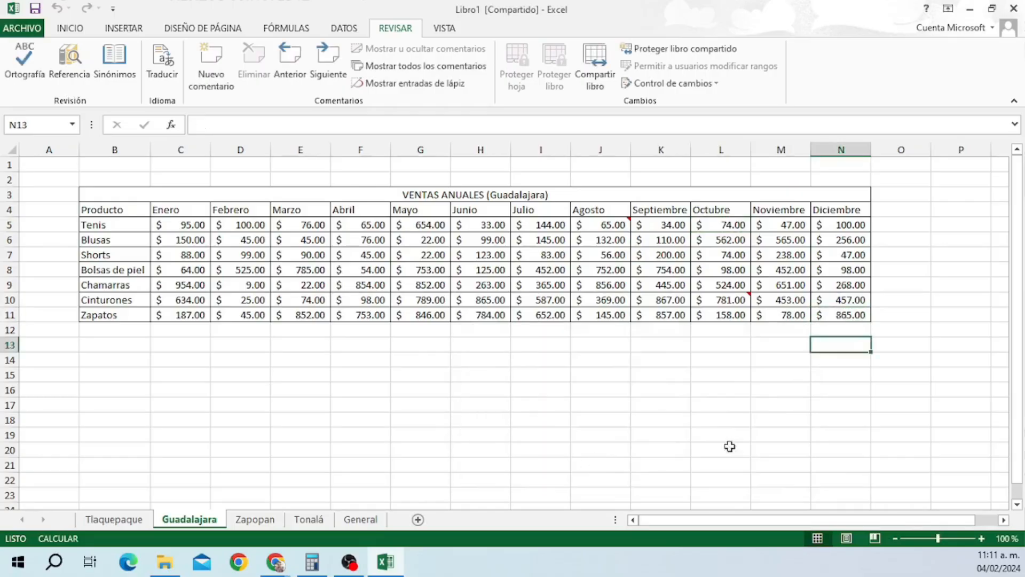
# Untick change tracking in Highlight Changes and agree to remove workbook sharing.
pyautogui.click(715, 83)
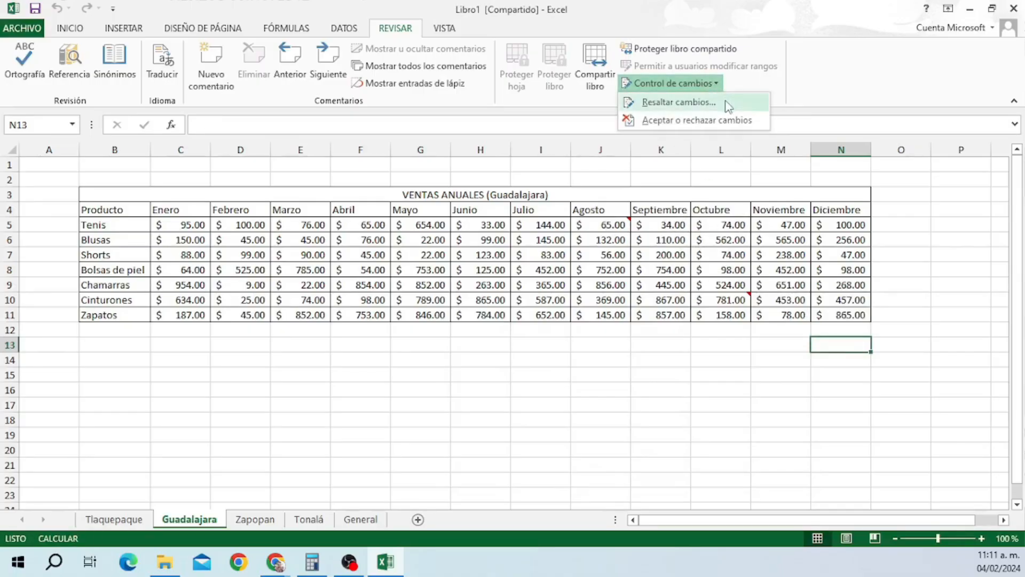
pyautogui.click(697, 105)
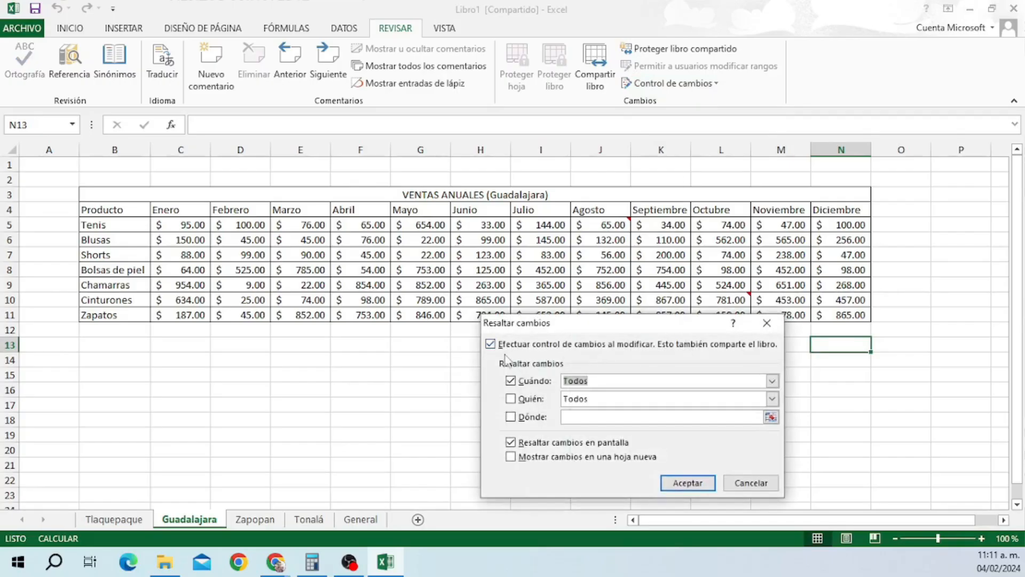
pyautogui.click(491, 344)
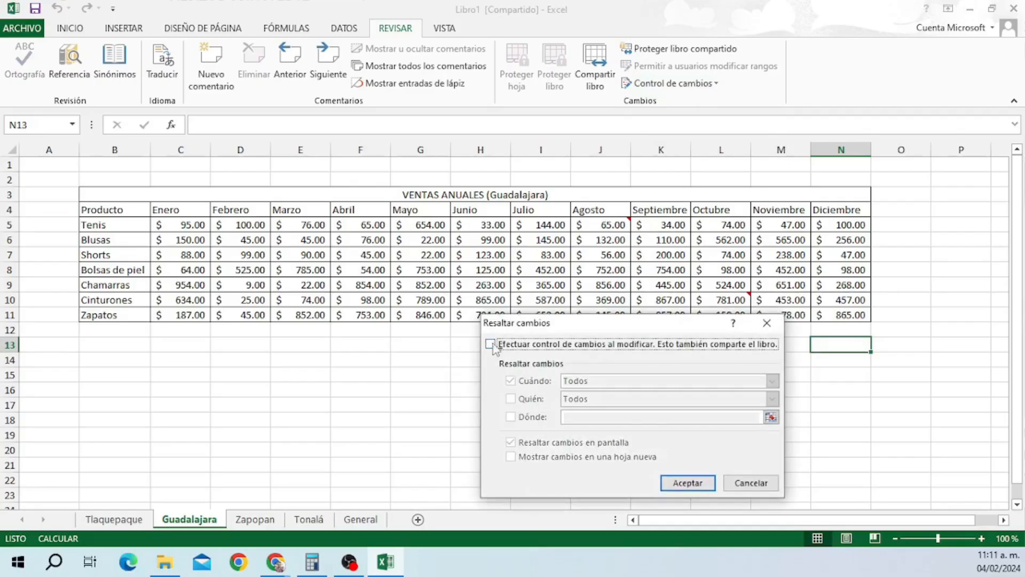
pyautogui.click(688, 482)
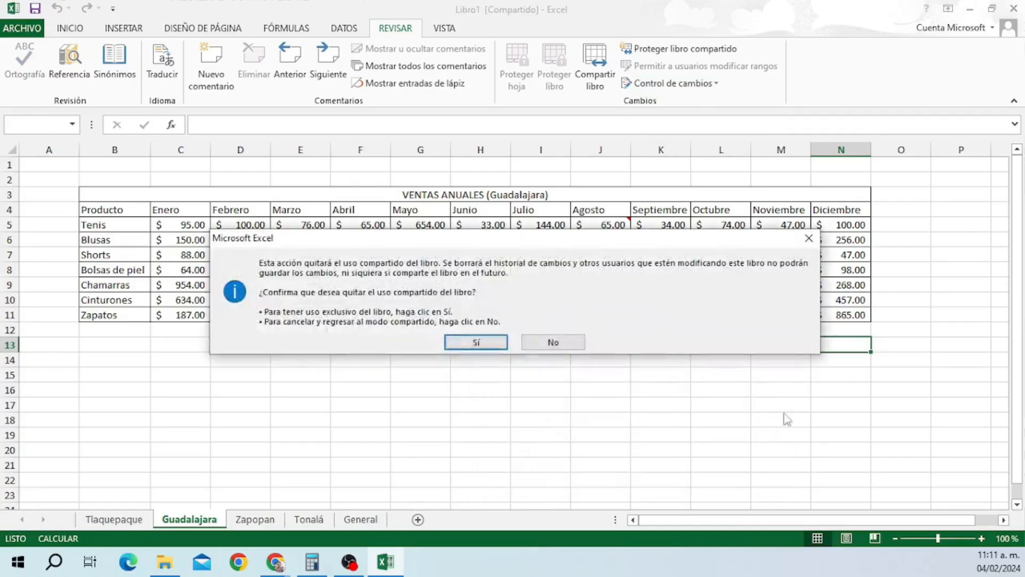
pyautogui.click(477, 343)
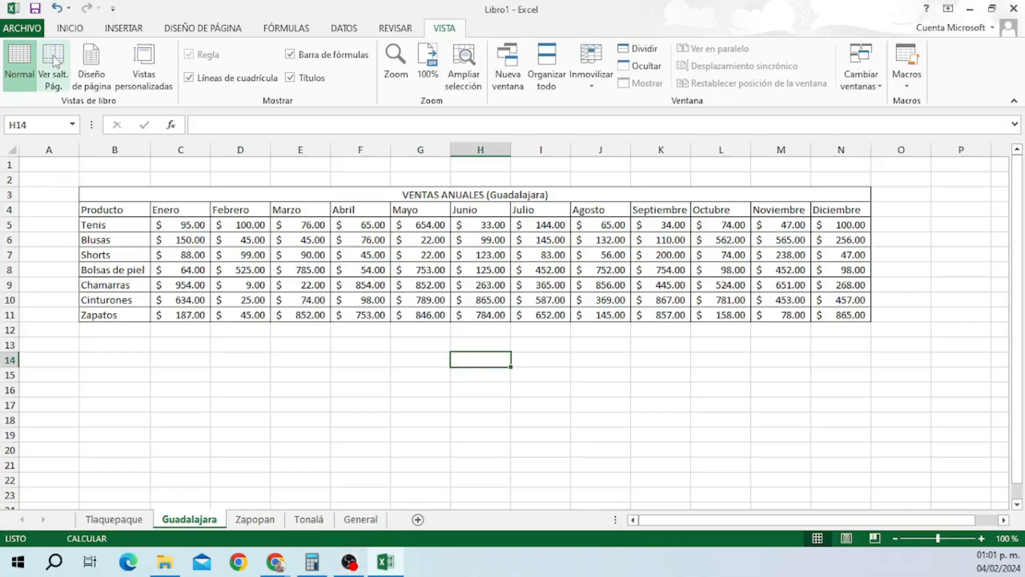
# Preview page breaks, then show the sheet in Page Layout zoomed out to 80%.
pyautogui.click(55, 65)
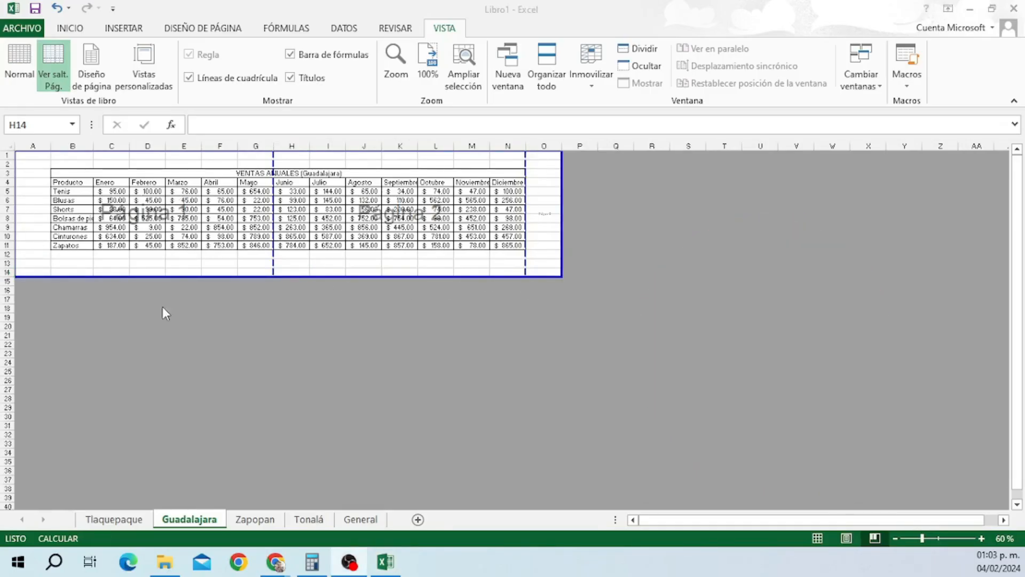
pyautogui.click(92, 73)
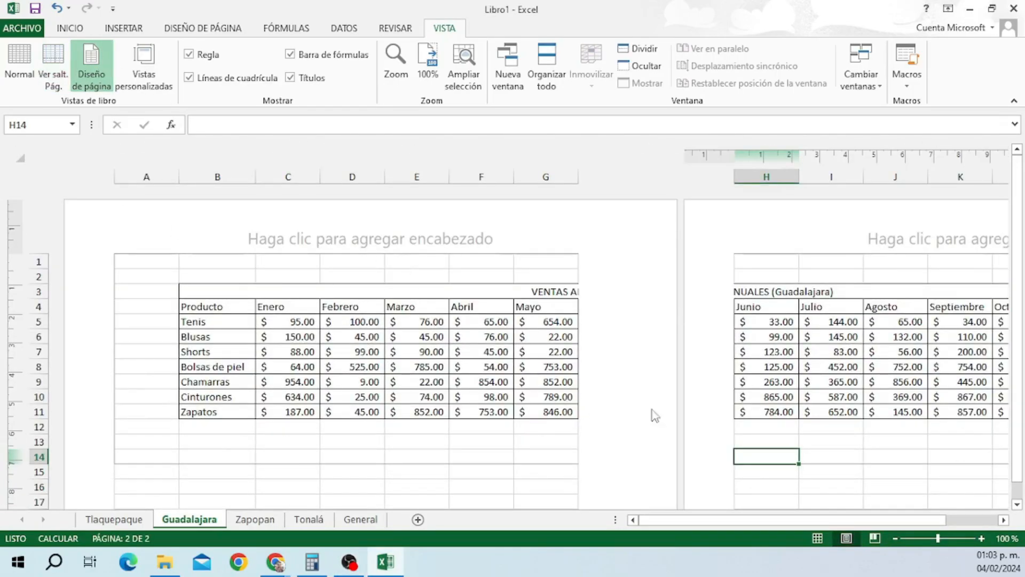
pyautogui.click(895, 538)
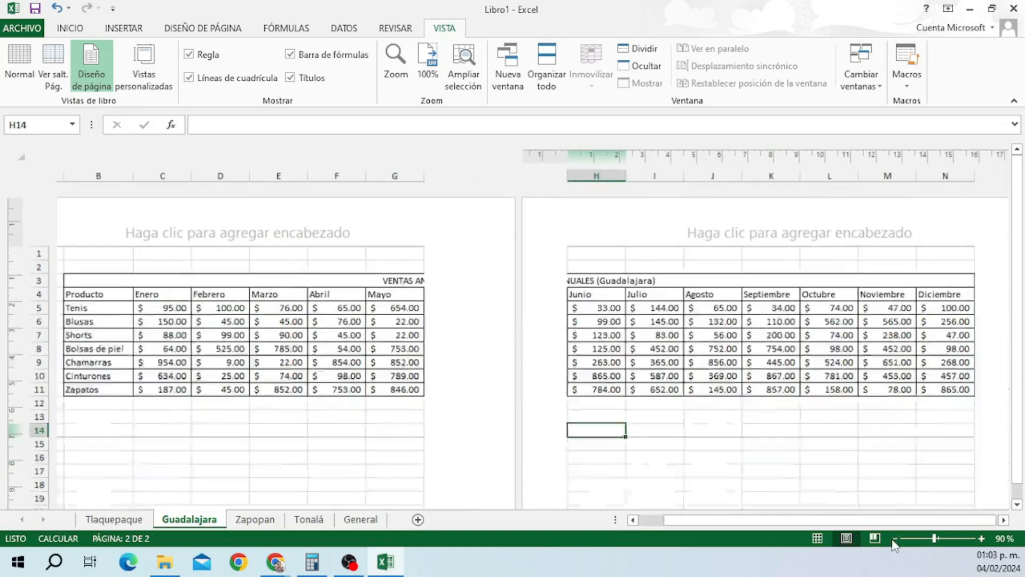
pyautogui.click(895, 539)
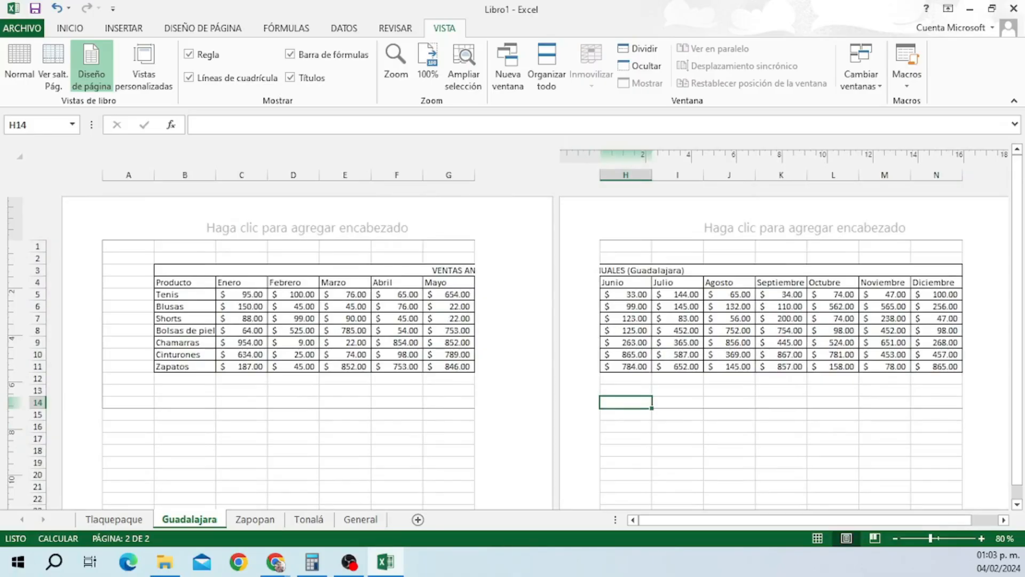
# Apply the custom view 'Coral - Vista personalizada' to return to the normal view.
pyautogui.hotkey('alt', 'Tab')
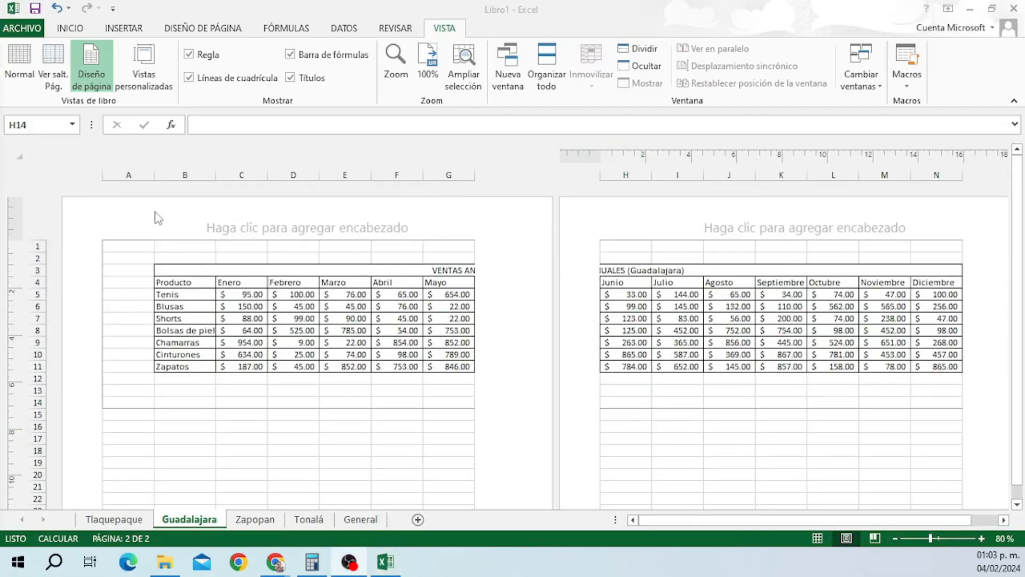
pyautogui.click(156, 62)
pyautogui.click(156, 63)
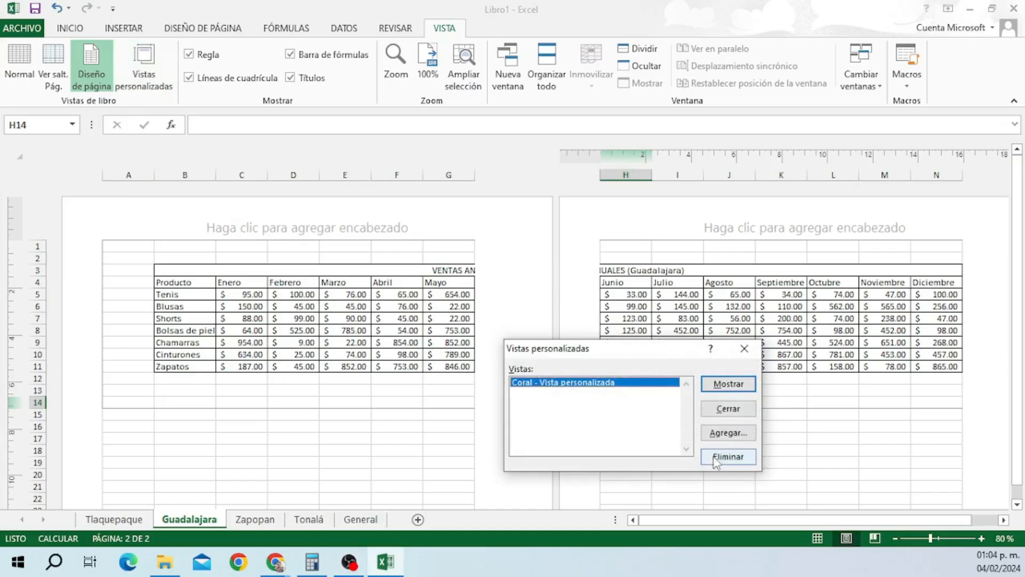
pyautogui.click(733, 384)
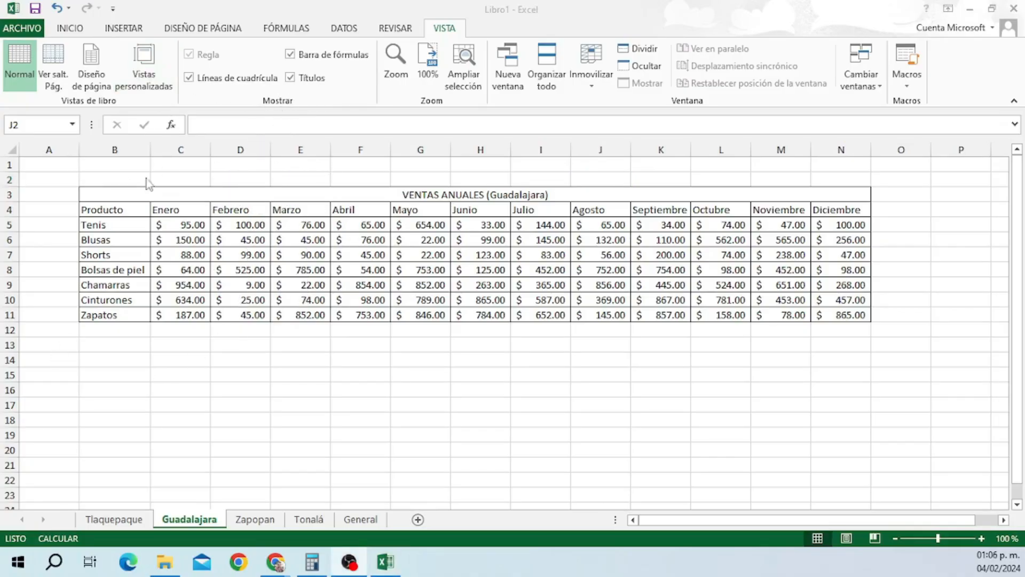
pyautogui.click(191, 76)
pyautogui.click(190, 78)
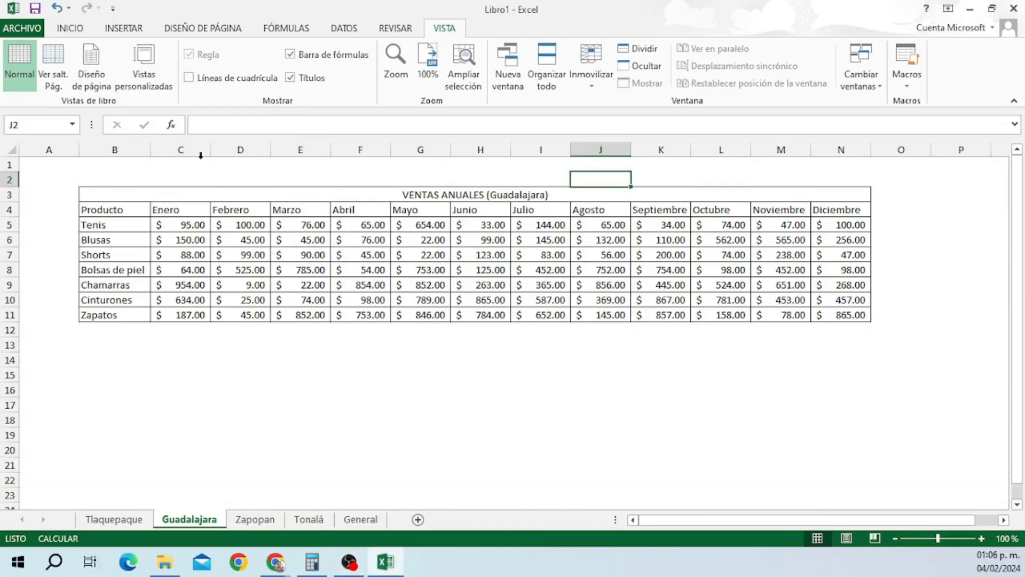
pyautogui.click(189, 77)
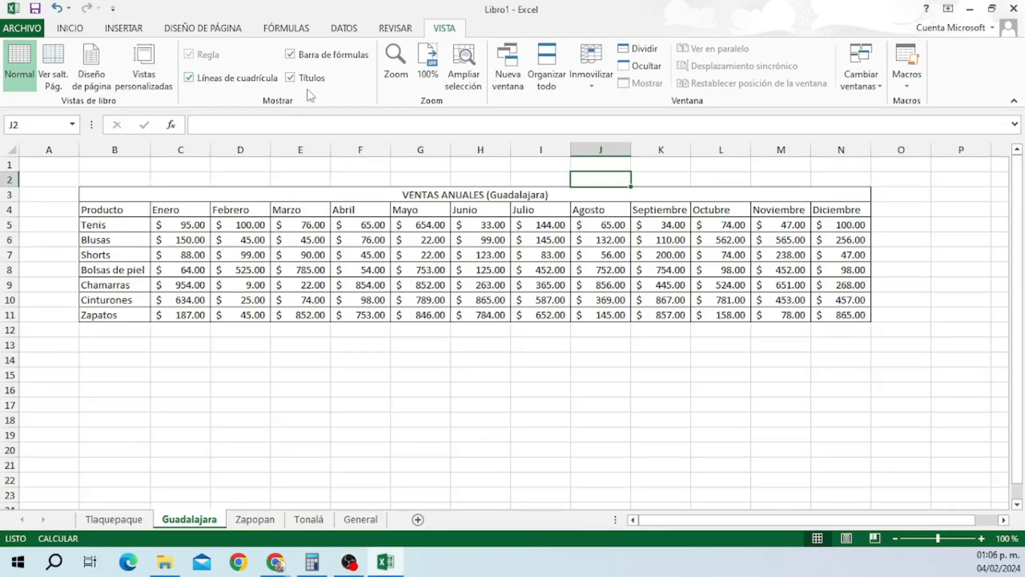
pyautogui.click(290, 78)
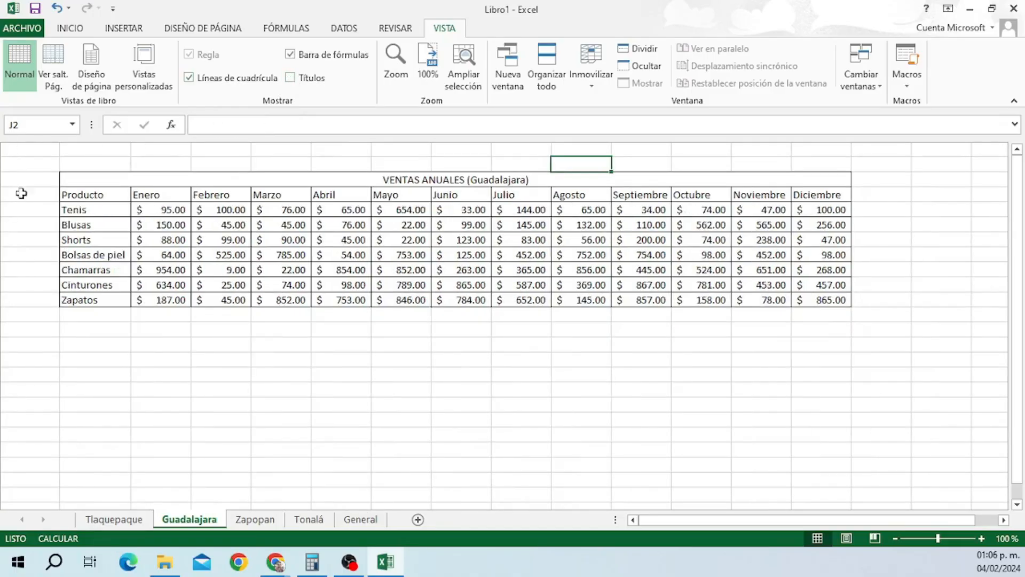
pyautogui.click(291, 78)
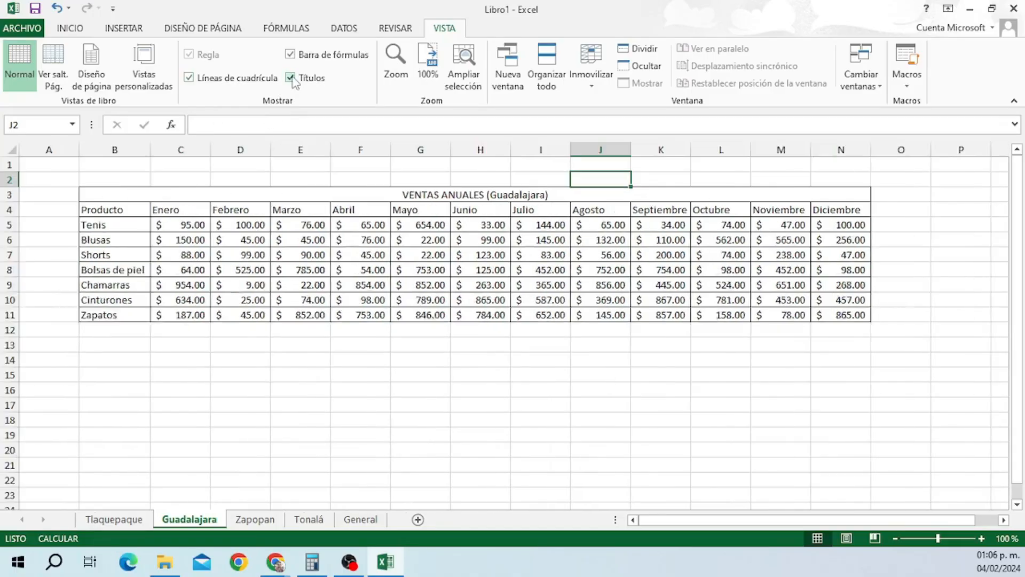
pyautogui.click(290, 55)
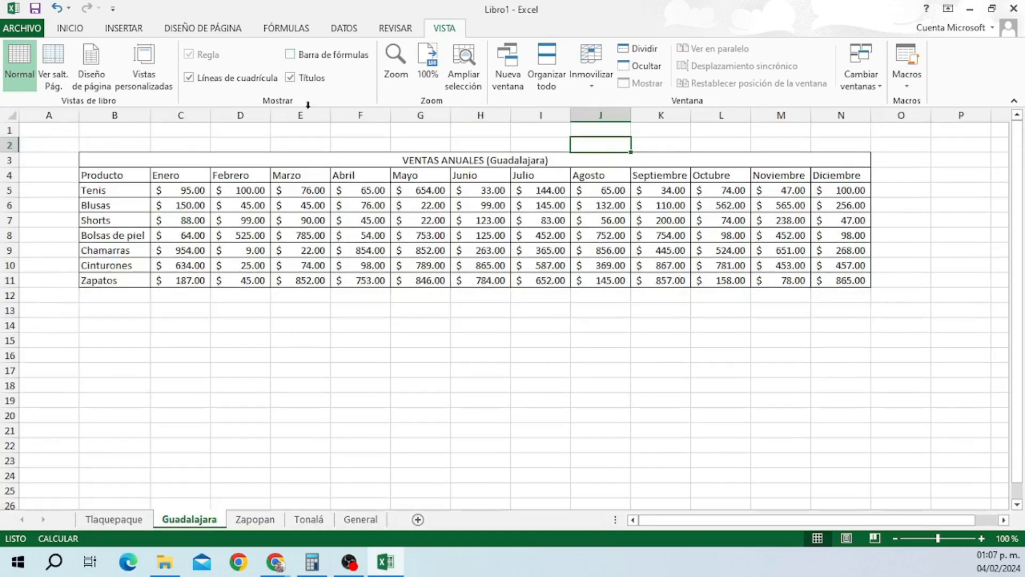
pyautogui.click(291, 55)
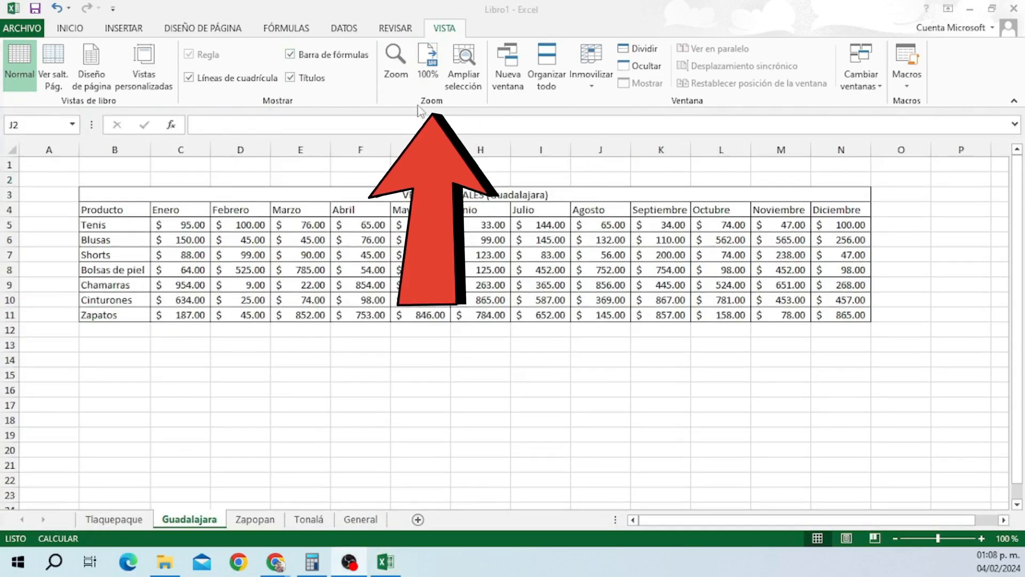
pyautogui.click(397, 59)
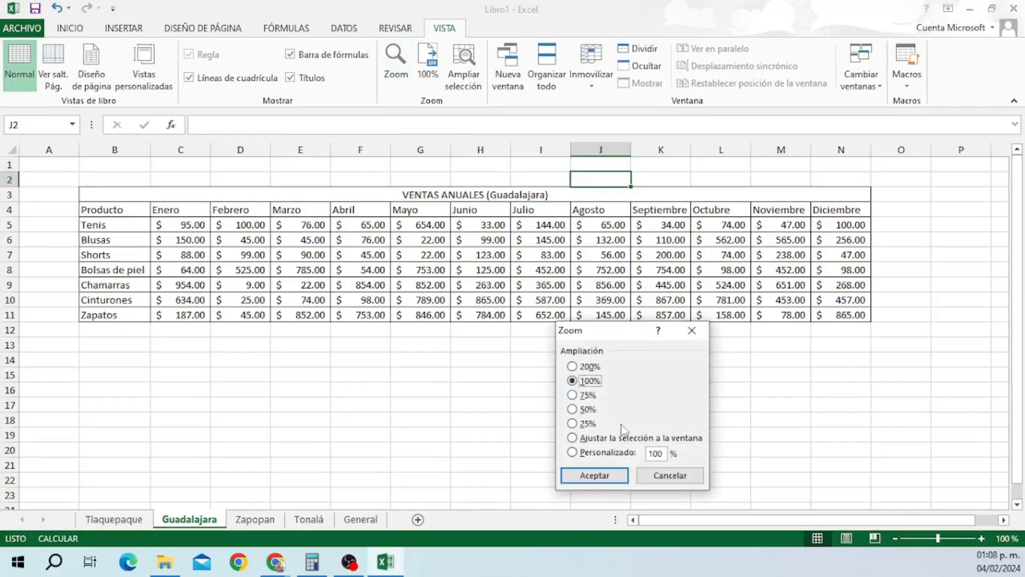
pyautogui.click(581, 396)
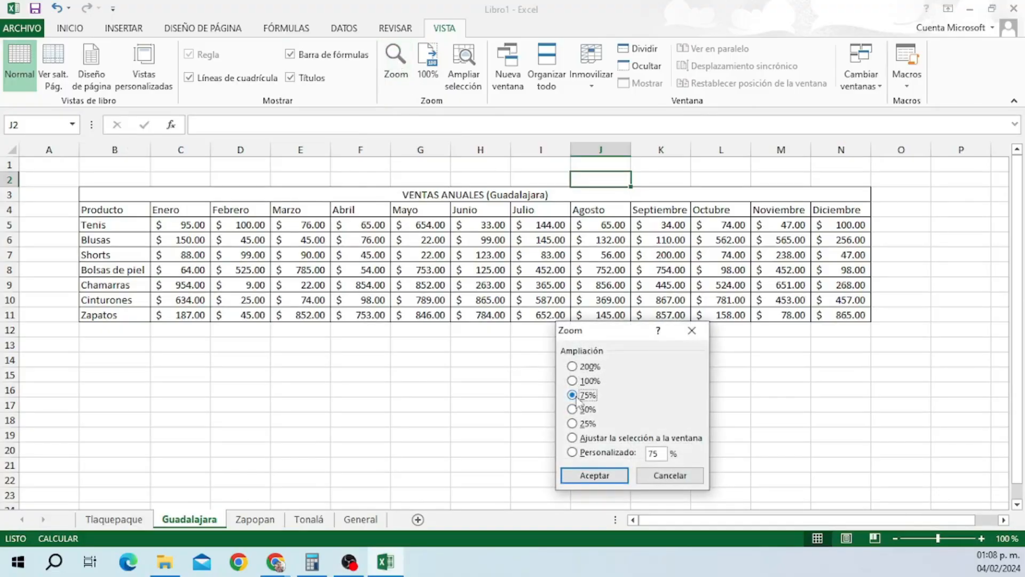
pyautogui.click(608, 476)
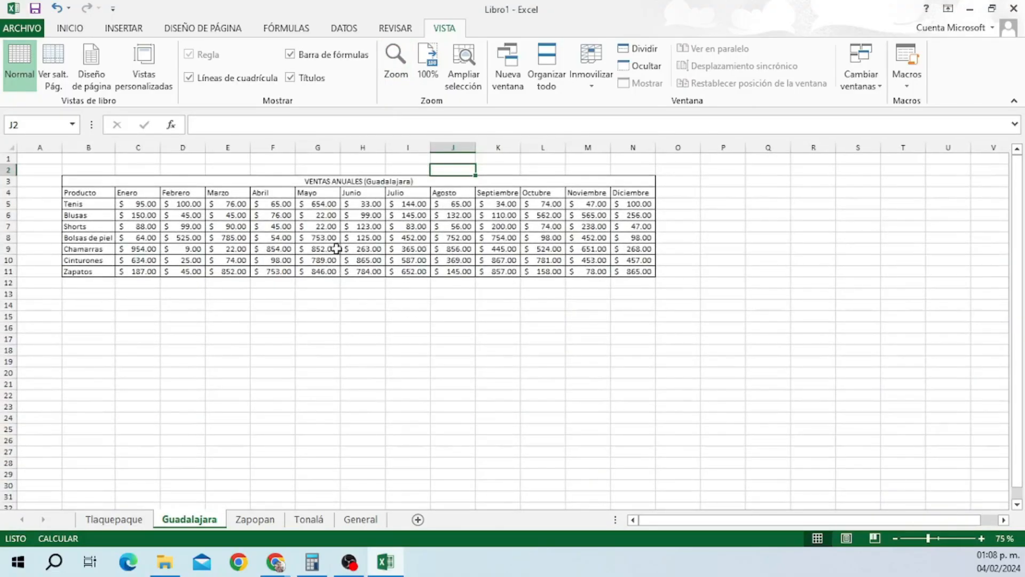
pyautogui.click(396, 72)
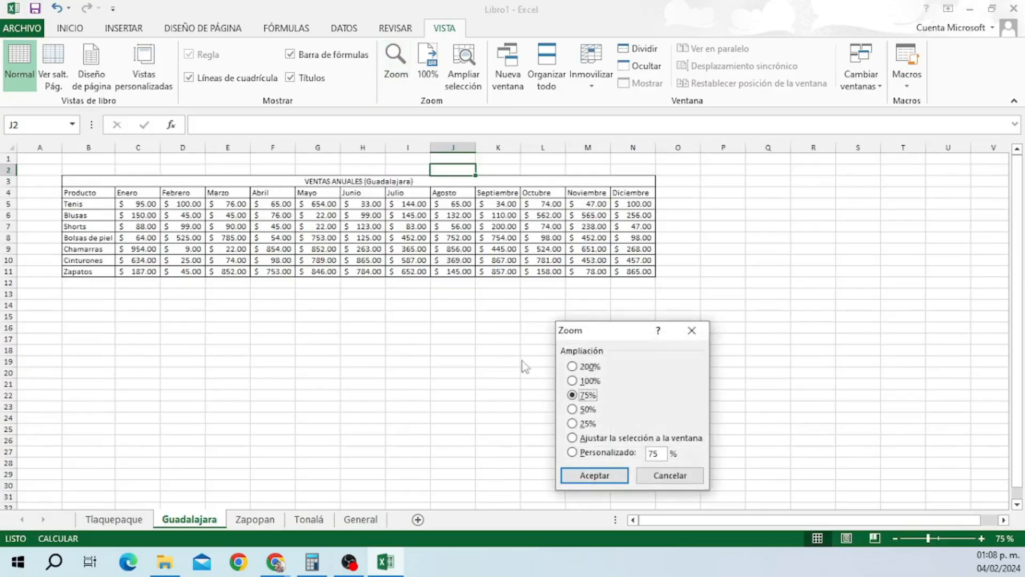
pyautogui.click(572, 409)
pyautogui.click(594, 475)
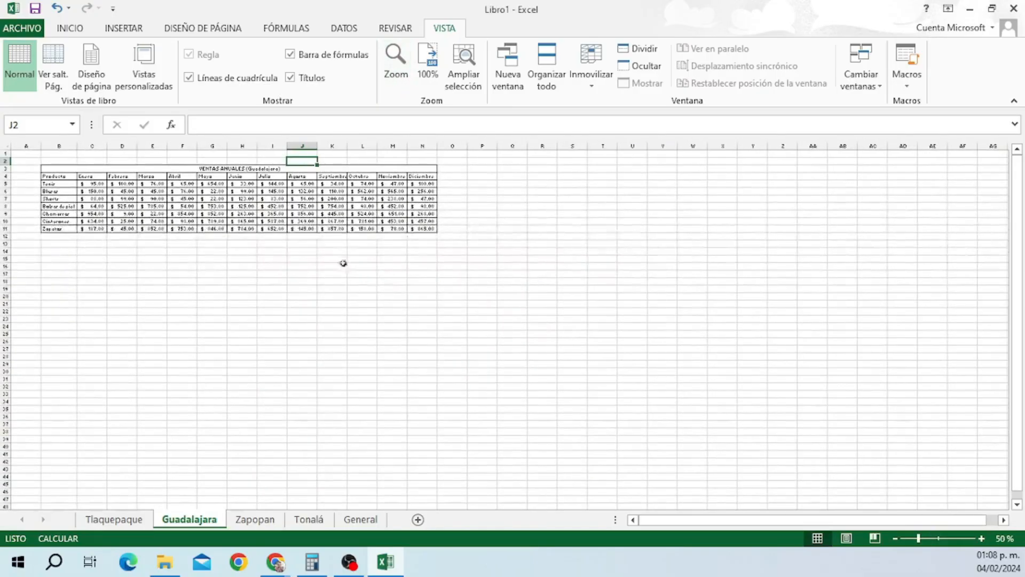
pyautogui.click(427, 72)
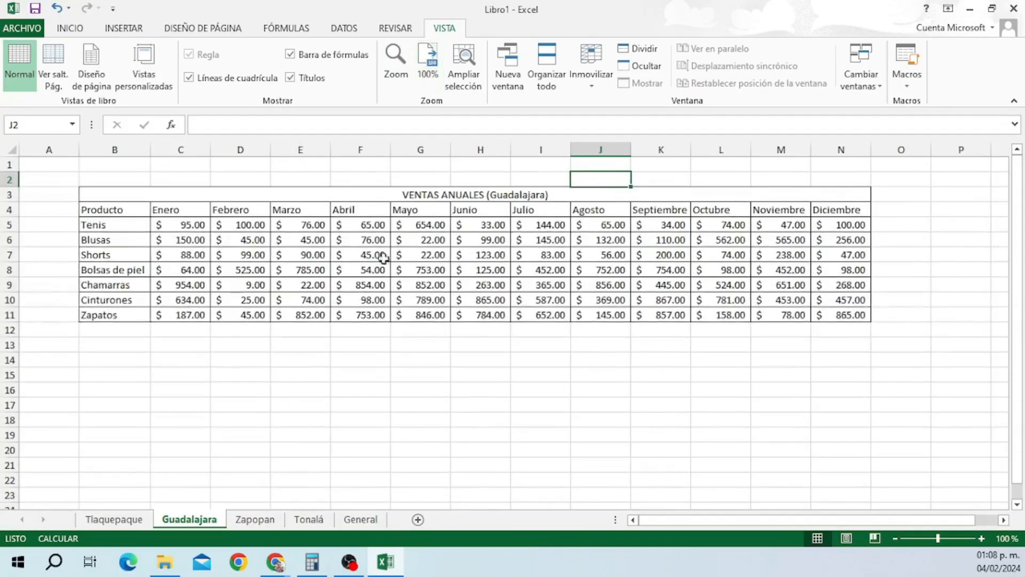
pyautogui.click(464, 68)
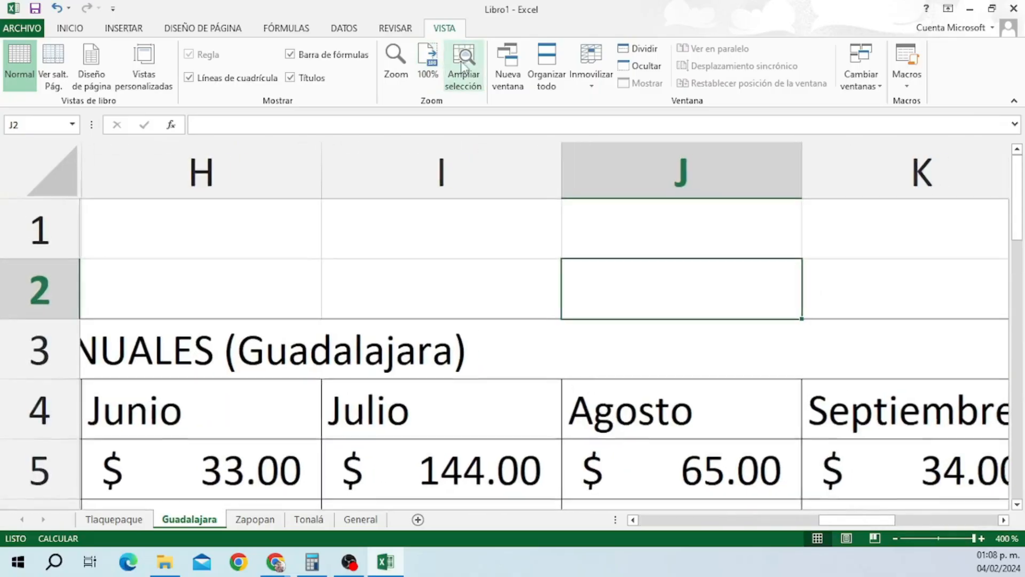
pyautogui.click(428, 73)
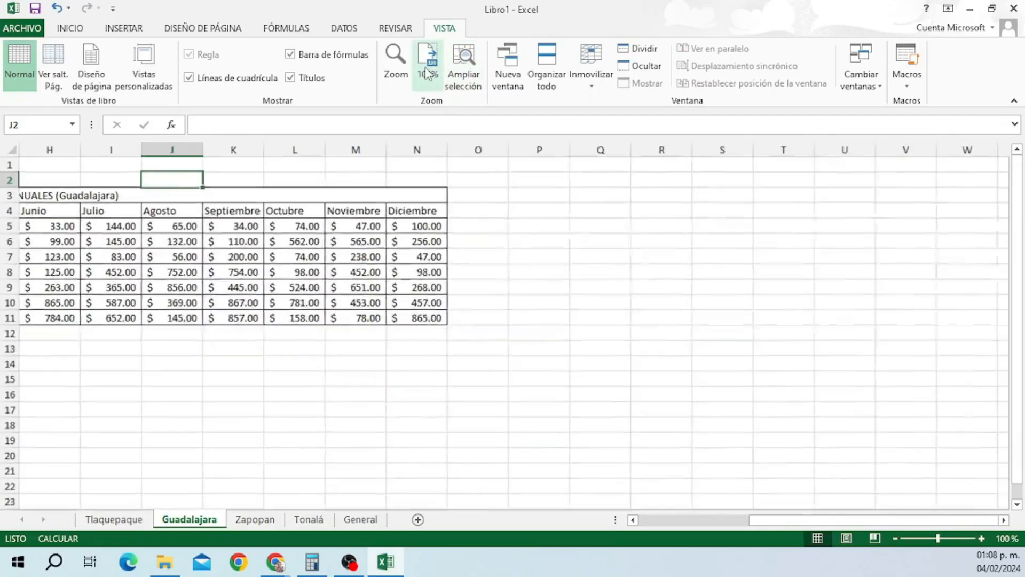
pyautogui.moveTo(34, 207); pyautogui.dragTo(188, 318)
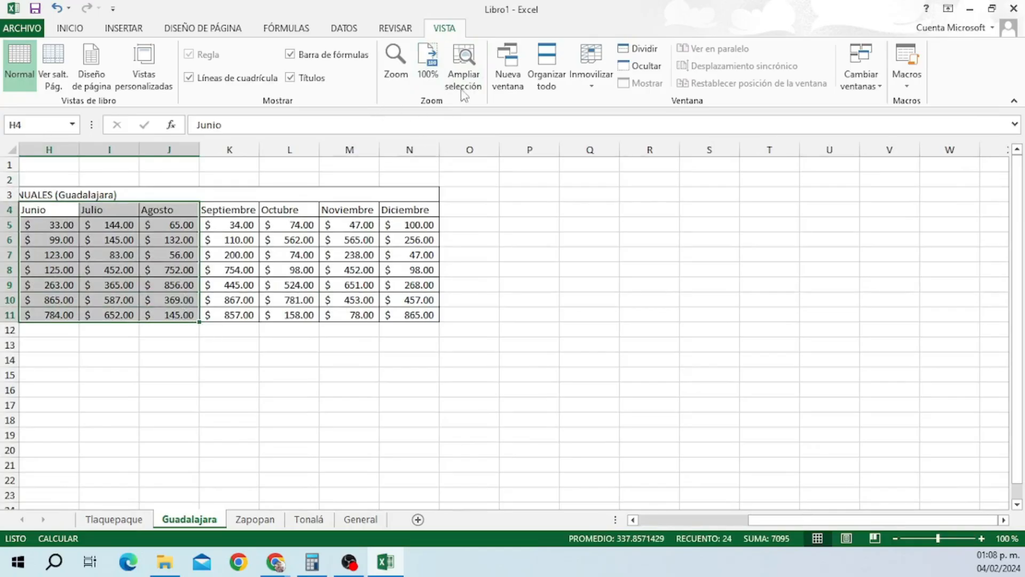
pyautogui.click(464, 69)
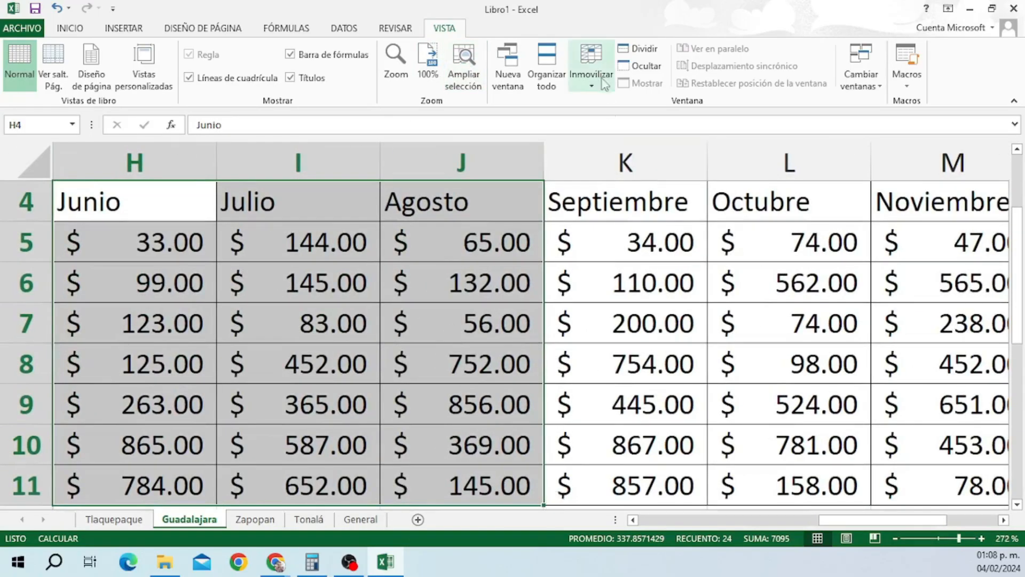
pyautogui.click(428, 63)
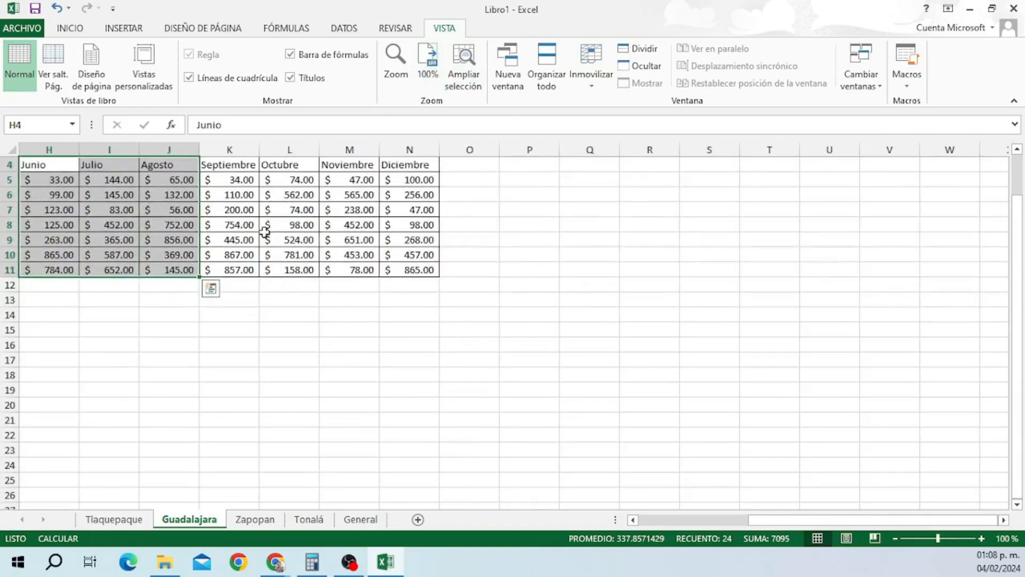
pyautogui.moveTo(252, 183); pyautogui.dragTo(289, 197)
pyautogui.hscroll(2, 241, 447)
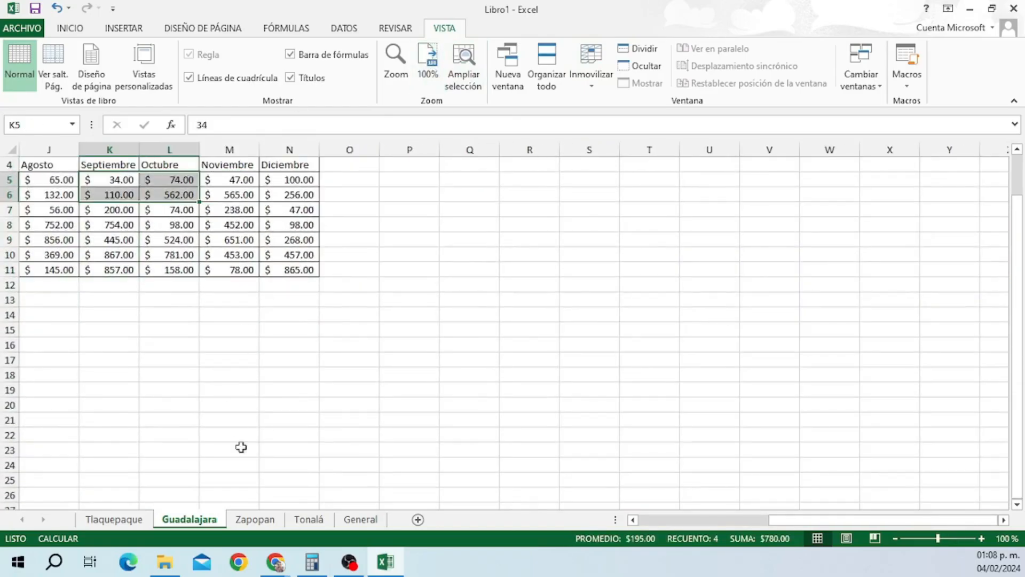
pyautogui.moveTo(811, 519); pyautogui.dragTo(686, 519)
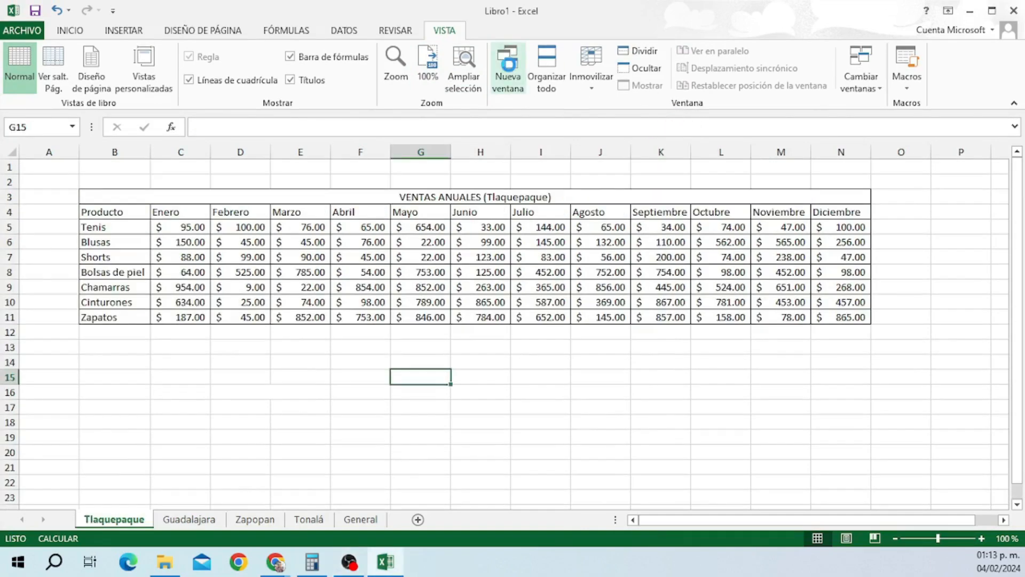
# Open a second workbook window, then show the Zapopan sheet in the original window.
pyautogui.click(510, 68)
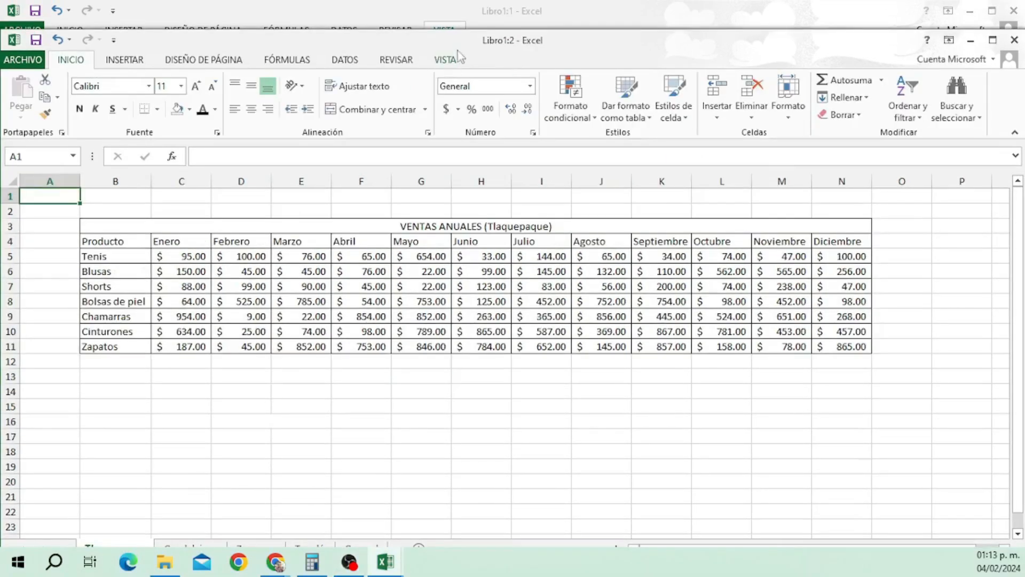
pyautogui.click(505, 19)
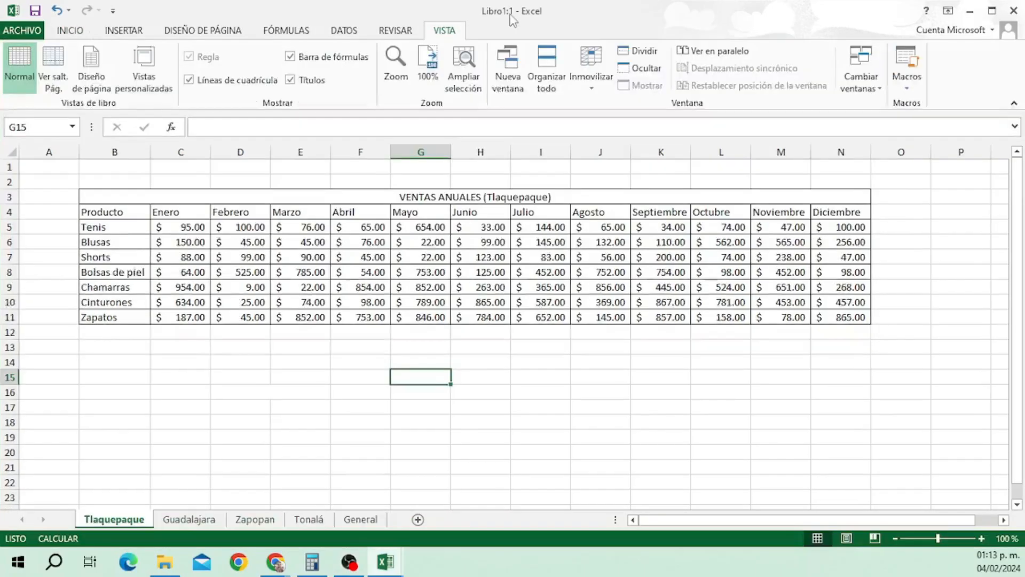
pyautogui.click(244, 520)
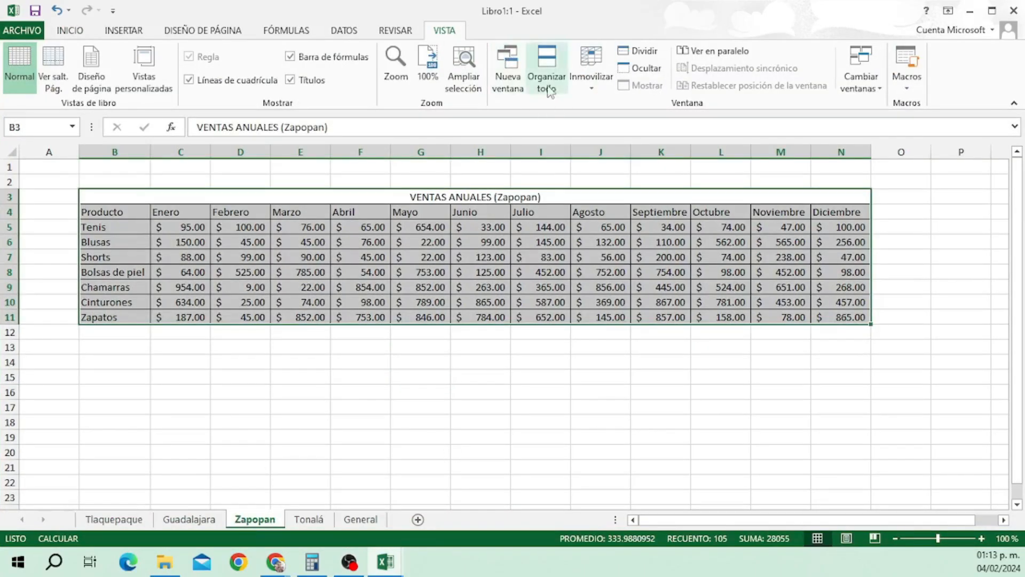
# Open a third workbook window, return to Libro1:1, and bring up Arrange All.
pyautogui.click(510, 70)
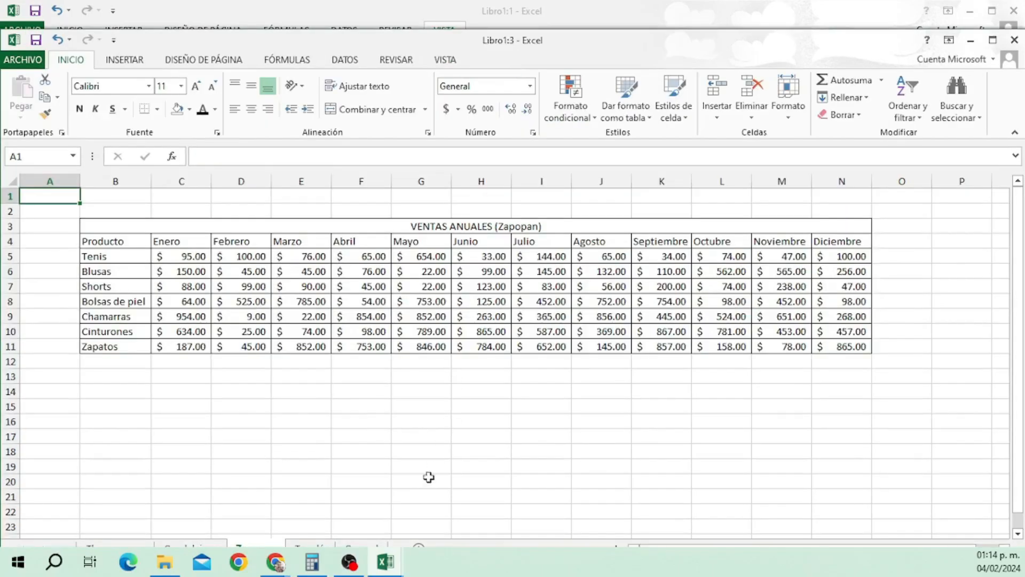
pyautogui.moveTo(402, 561)
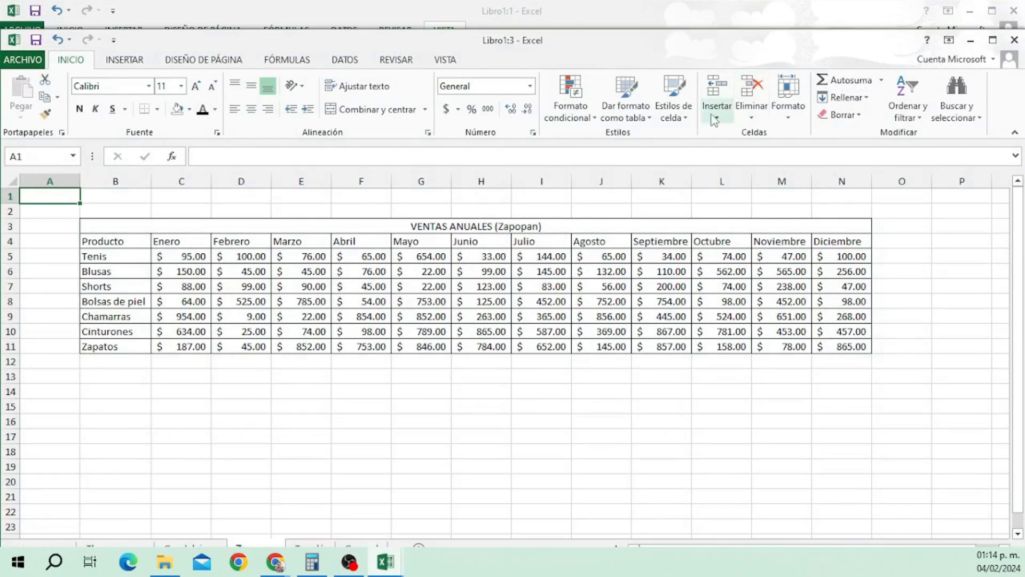
pyautogui.click(493, 14)
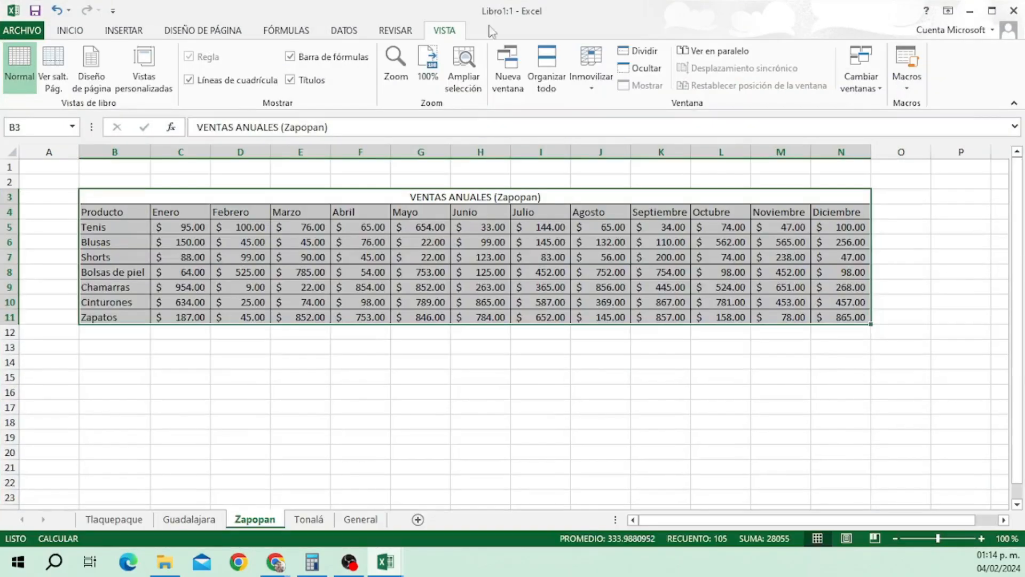
pyautogui.click(563, 78)
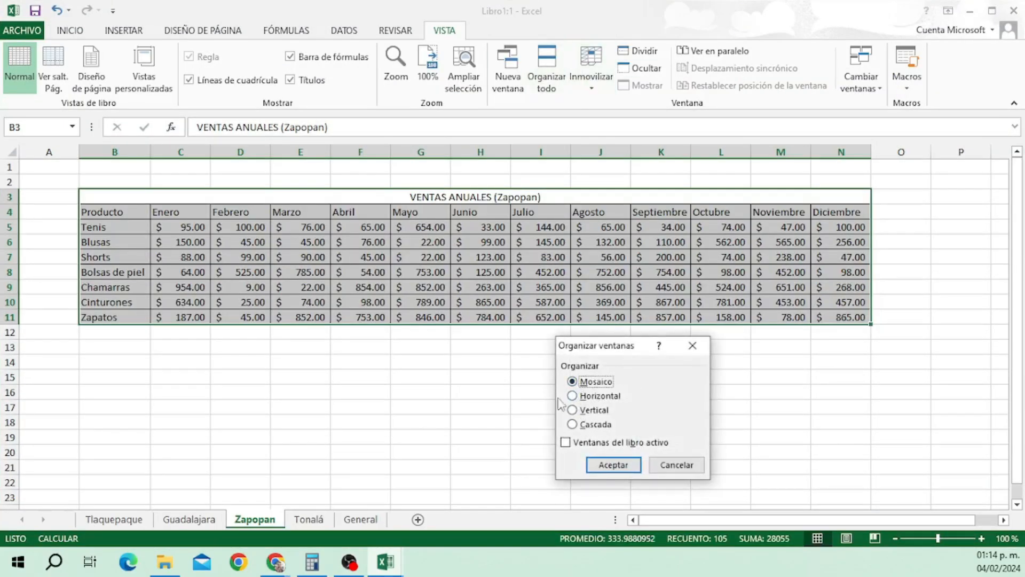
# Arrange the three windows vertically and hide the left workbook window.
pyautogui.click(573, 410)
pyautogui.click(611, 465)
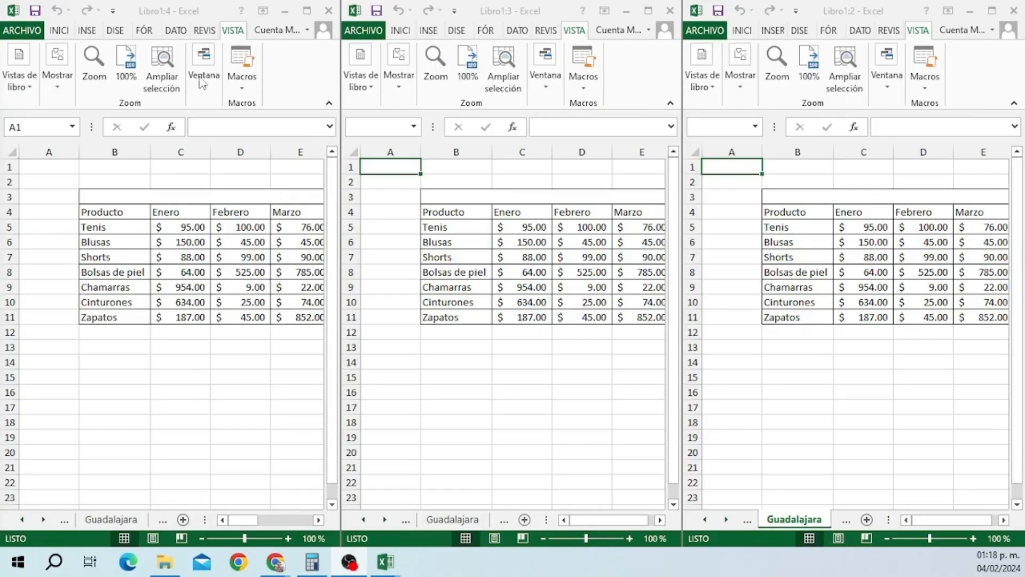
pyautogui.click(202, 83)
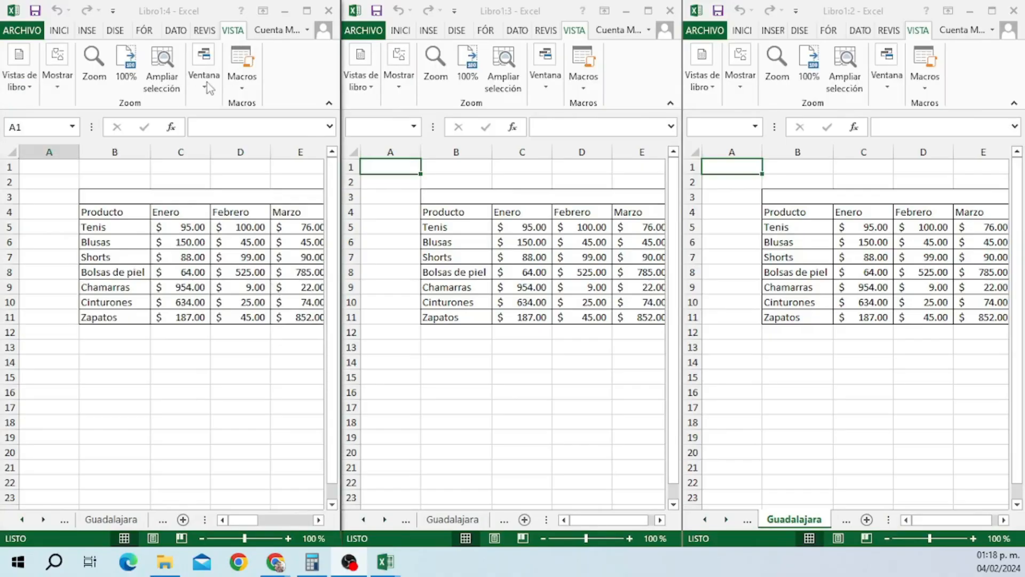
pyautogui.click(204, 77)
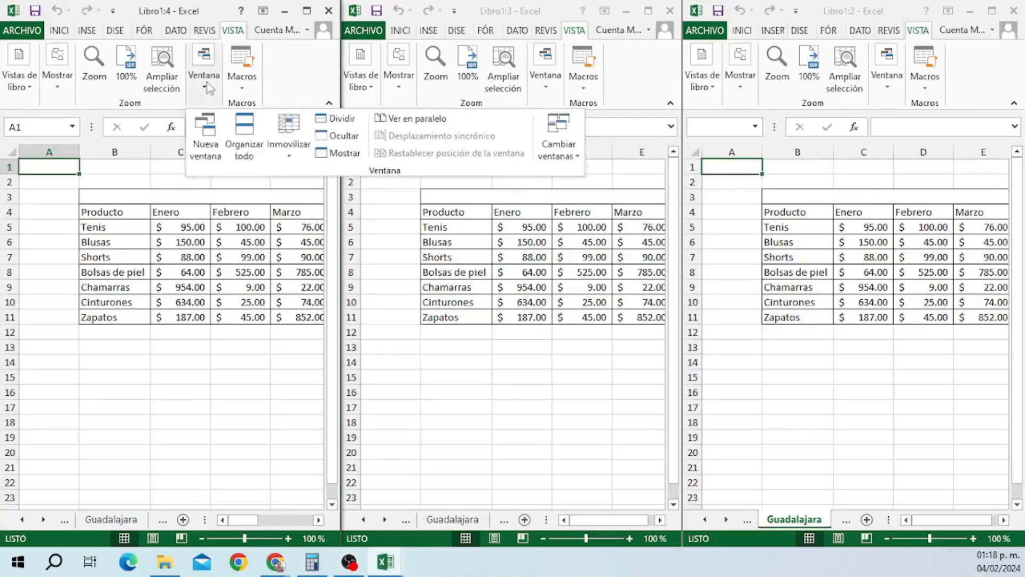
pyautogui.click(345, 137)
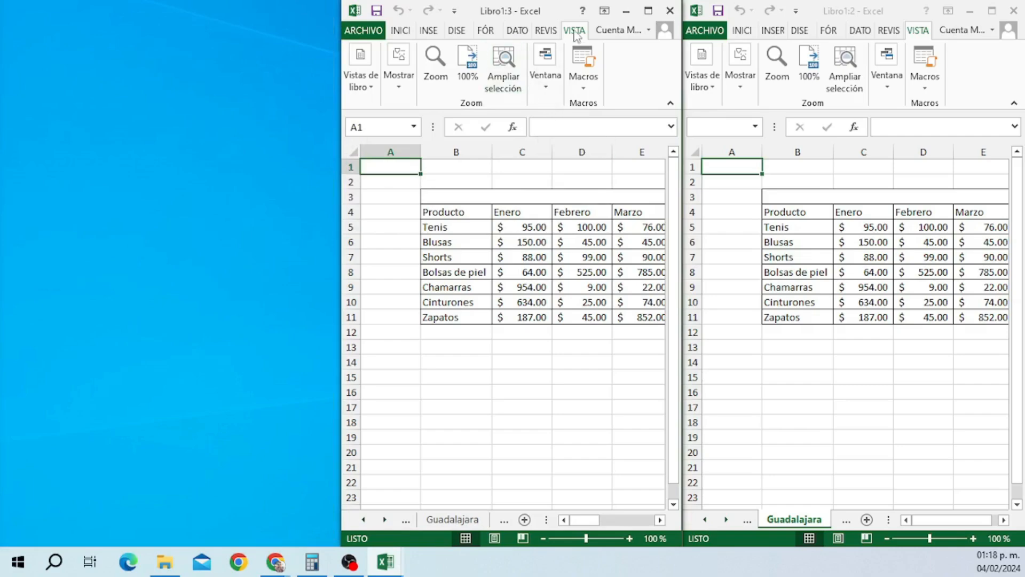
# Close Libro1:3 and Libro1:2, then maximize Libro1:1 on the Tonalá sheet.
pyautogui.click(545, 61)
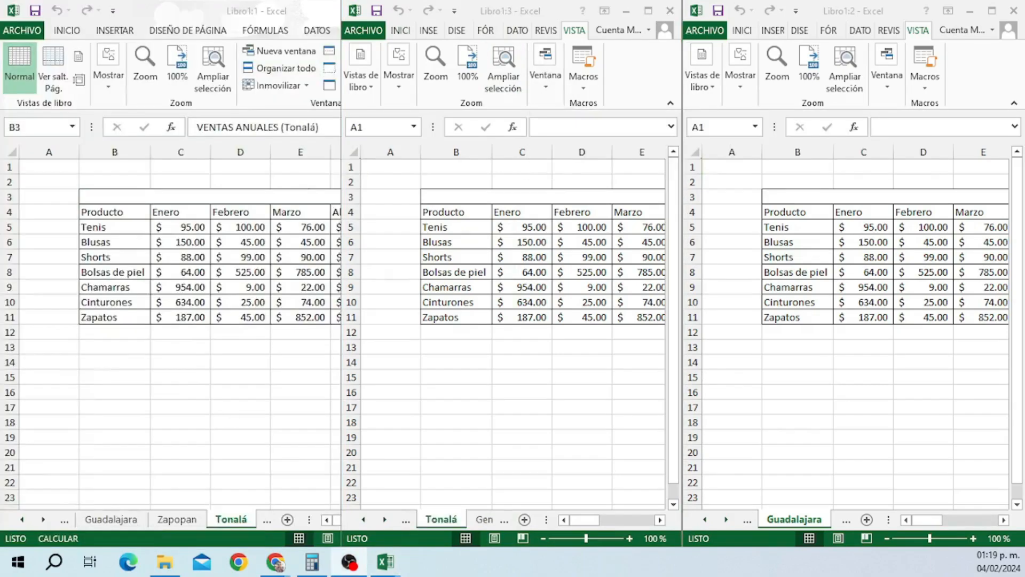
pyautogui.click(670, 10)
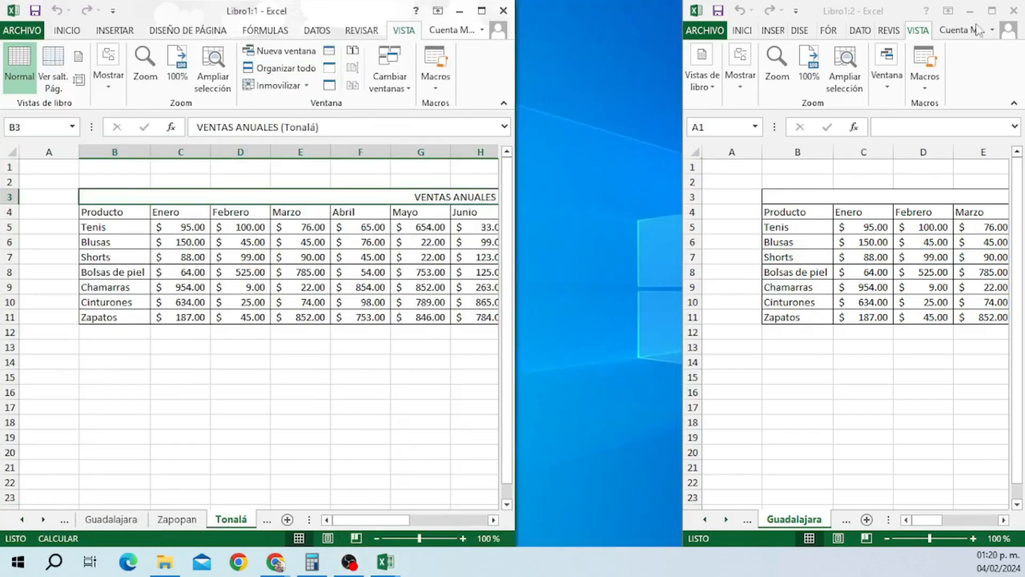
pyautogui.click(1014, 11)
pyautogui.click(481, 11)
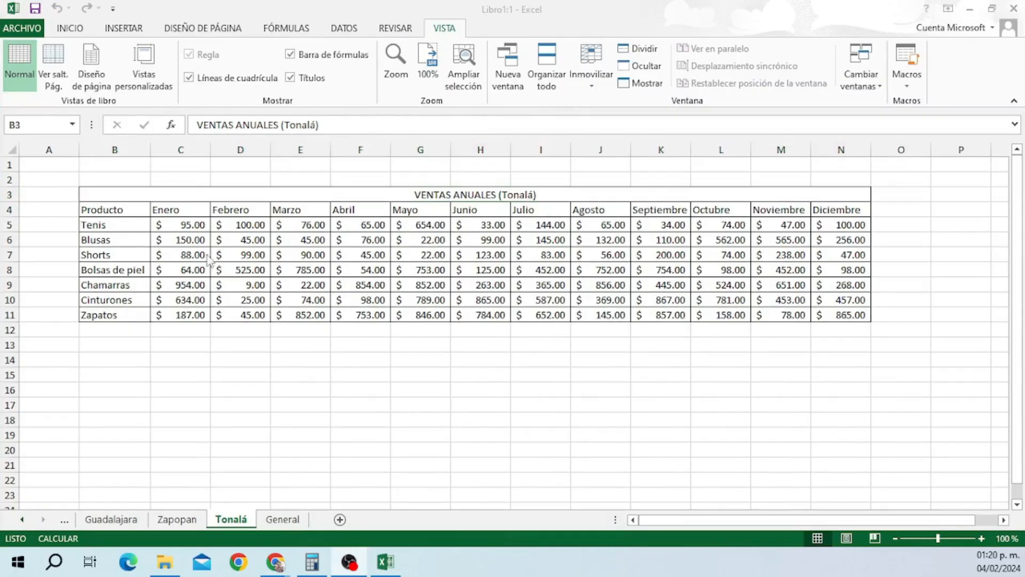
# Select C4 and split the Tonalá sheet, moving the split bar below row 4.
pyautogui.click(153, 214)
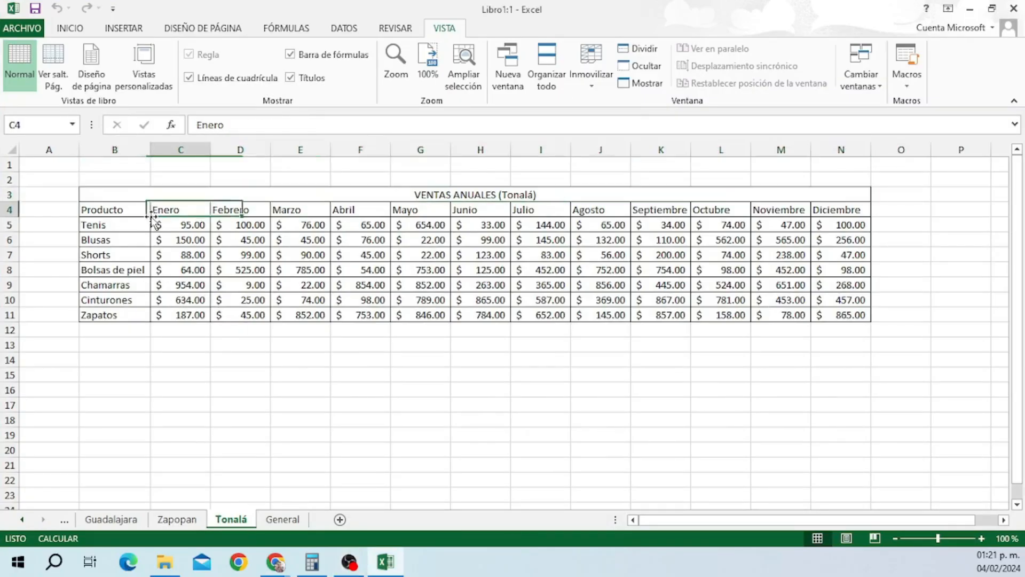
pyautogui.click(639, 48)
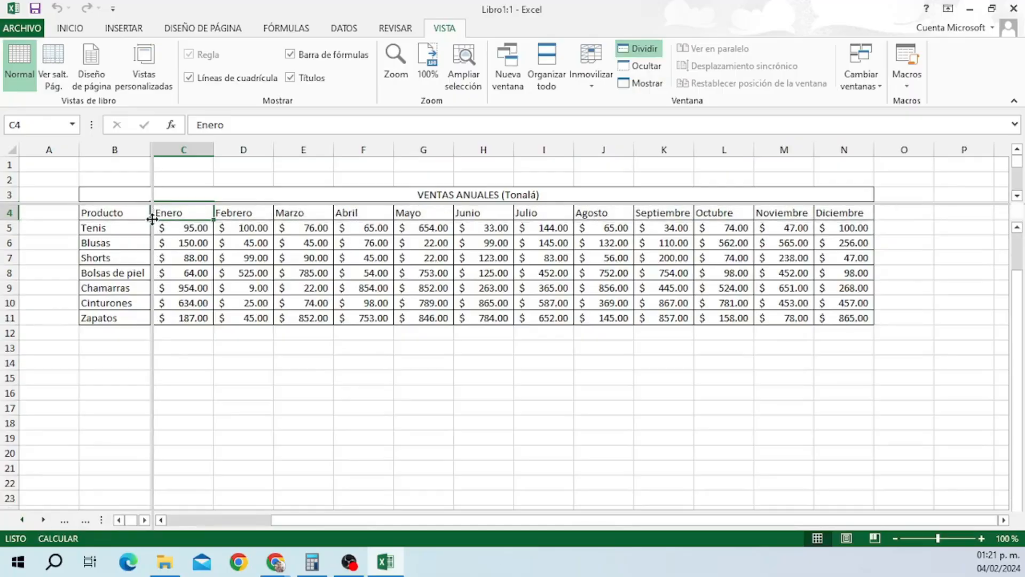
pyautogui.moveTo(152, 219); pyautogui.dragTo(153, 219)
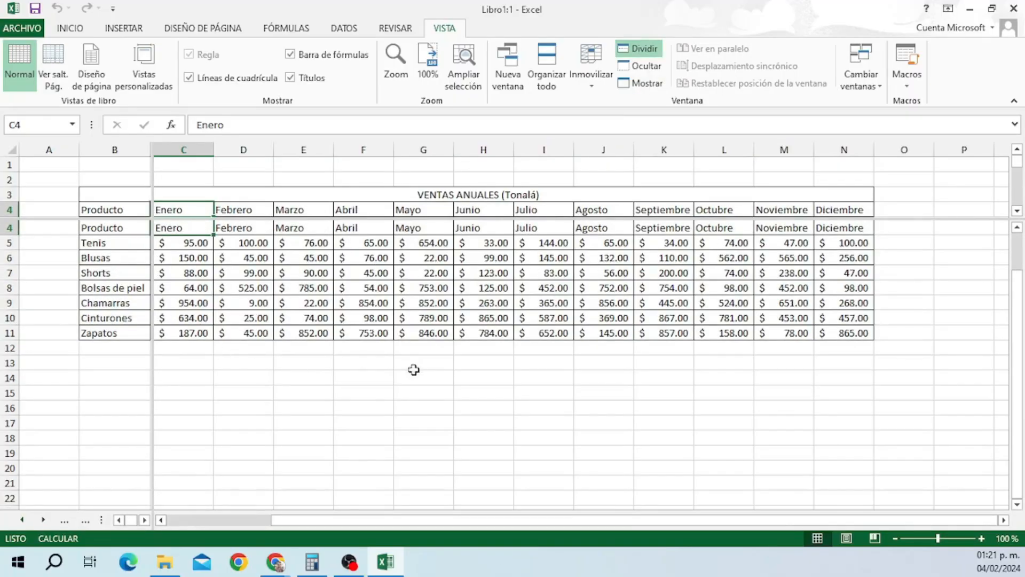
pyautogui.moveTo(344, 519); pyautogui.dragTo(321, 511)
# Freeze the panes at the split so rows 1–4 and columns A–B stay fixed.
pyautogui.scroll(1, 298, 407)
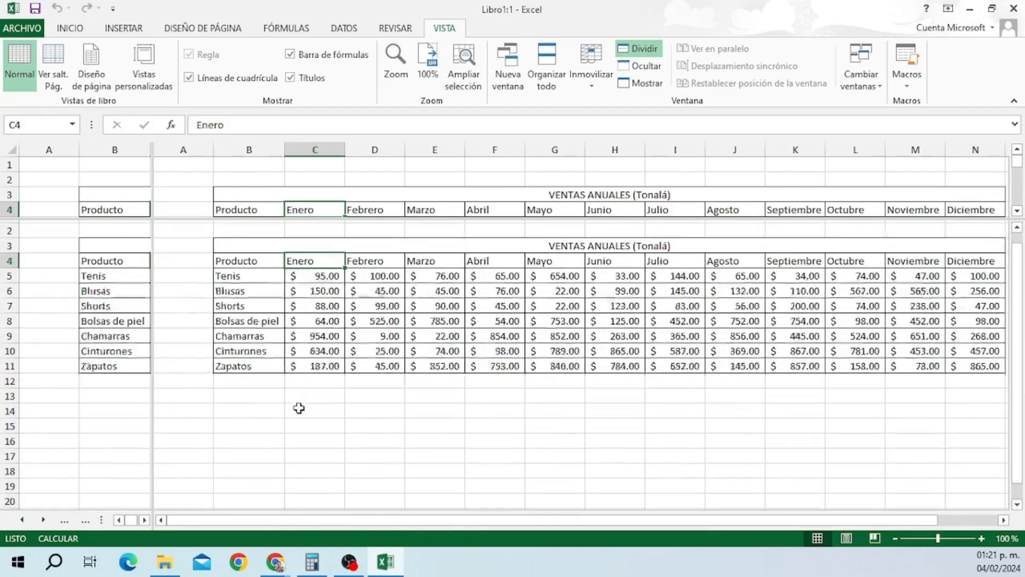
pyautogui.scroll(-1, 299, 407)
pyautogui.scroll(1, 299, 408)
pyautogui.scroll(-2, 299, 408)
pyautogui.scroll(2, 299, 408)
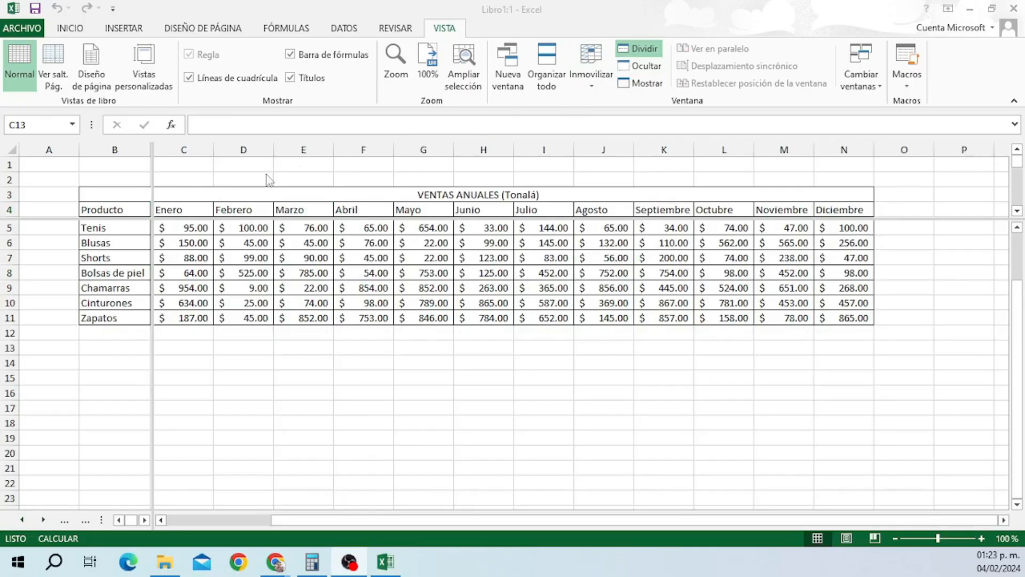
pyautogui.click(594, 57)
pyautogui.click(649, 123)
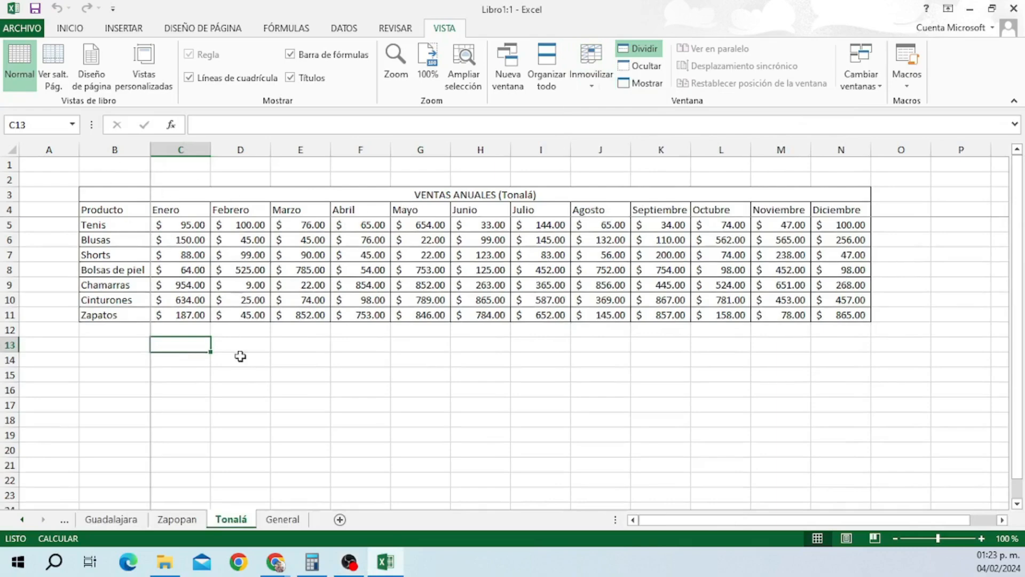
# Scroll to check the frozen panes, then bring up the Arrange Windows dialog.
pyautogui.scroll(-2, 276, 449)
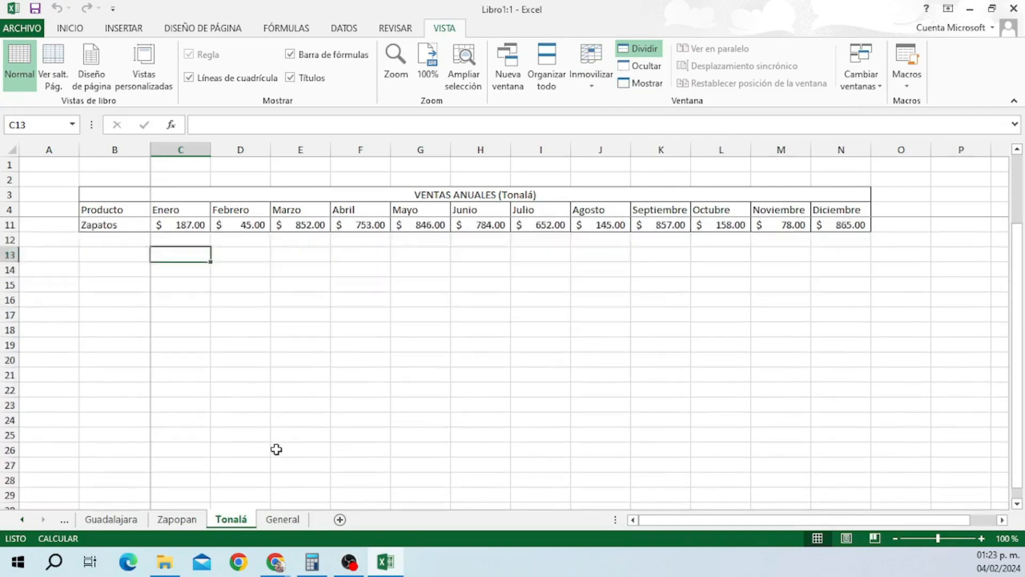
pyautogui.scroll(2, 276, 449)
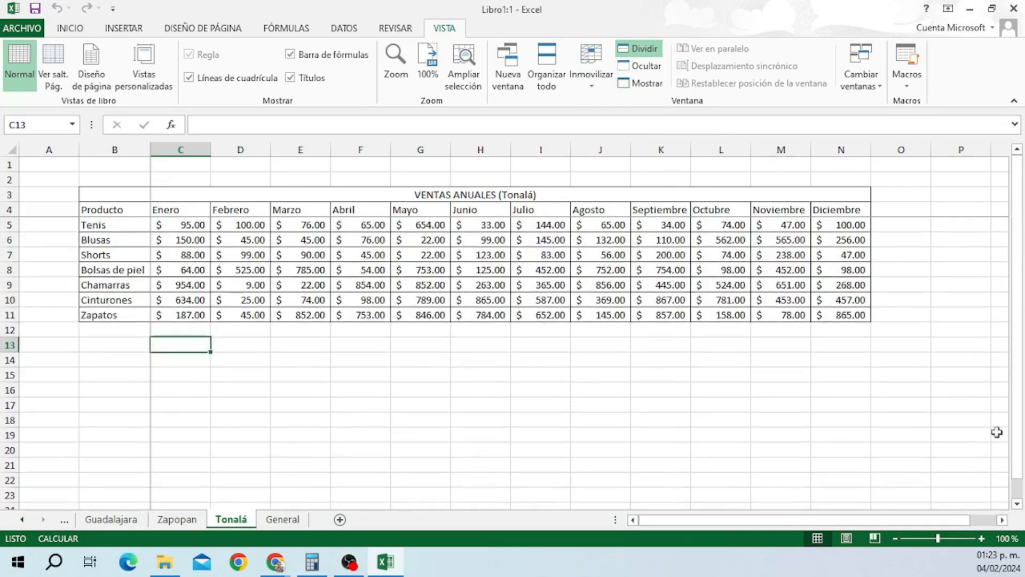
pyautogui.moveTo(1018, 436); pyautogui.dragTo(1020, 424)
pyautogui.moveTo(807, 521); pyautogui.dragTo(759, 527)
pyautogui.click(598, 63)
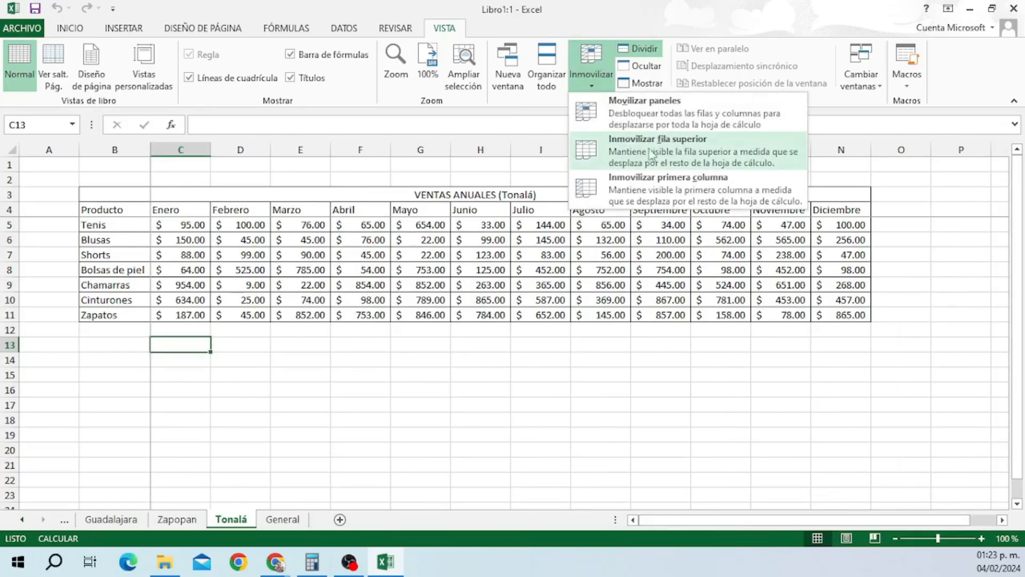
pyautogui.click(590, 66)
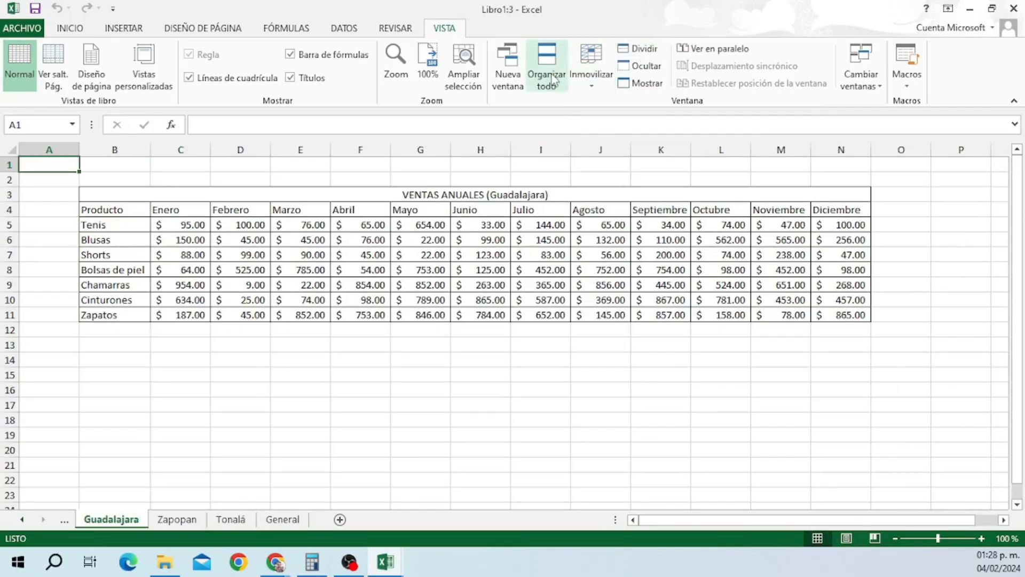
pyautogui.click(550, 75)
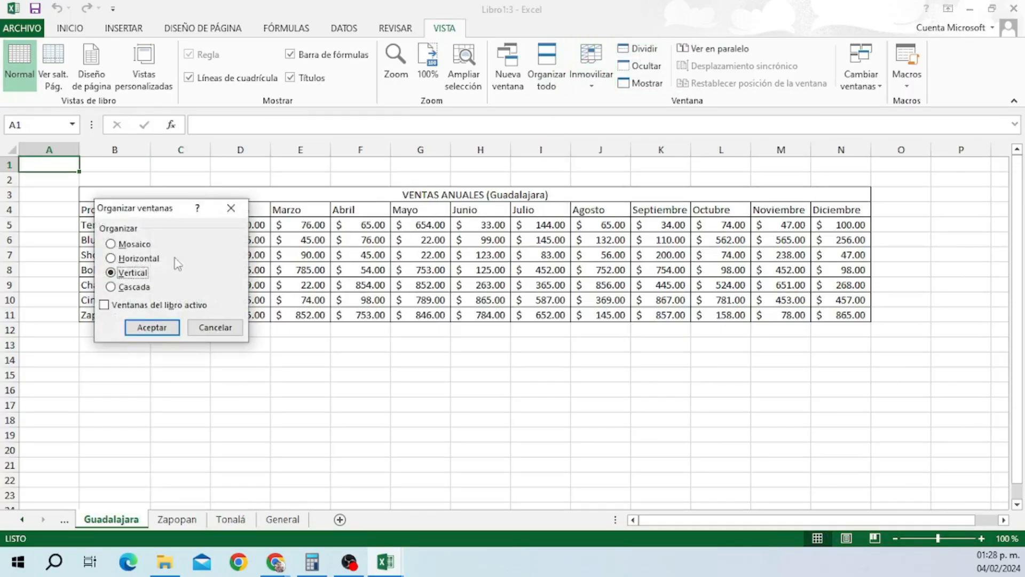
# Arrange the windows vertically and turn on View Side by Side comparison.
pyautogui.click(152, 327)
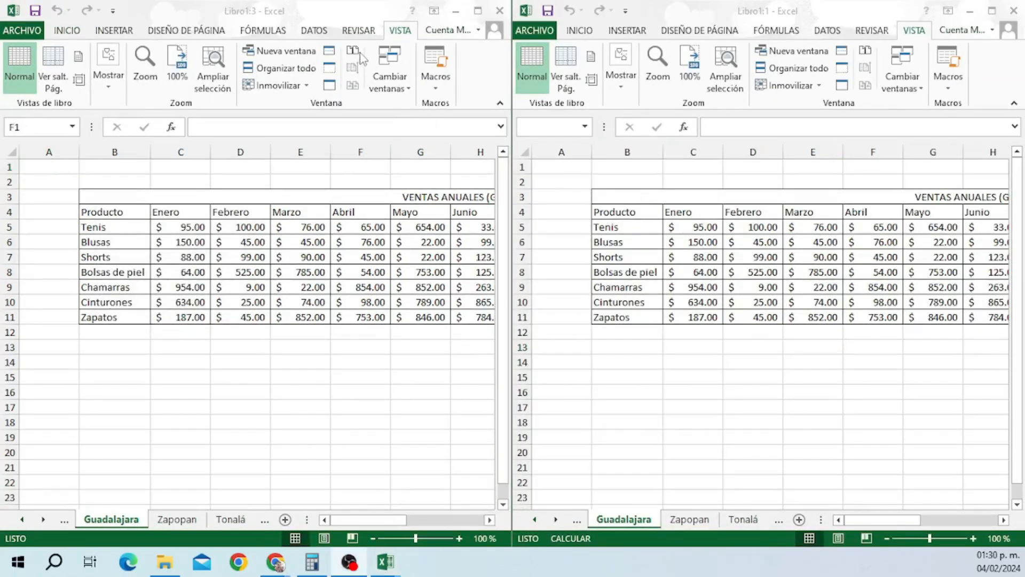
pyautogui.click(360, 167)
pyautogui.click(353, 67)
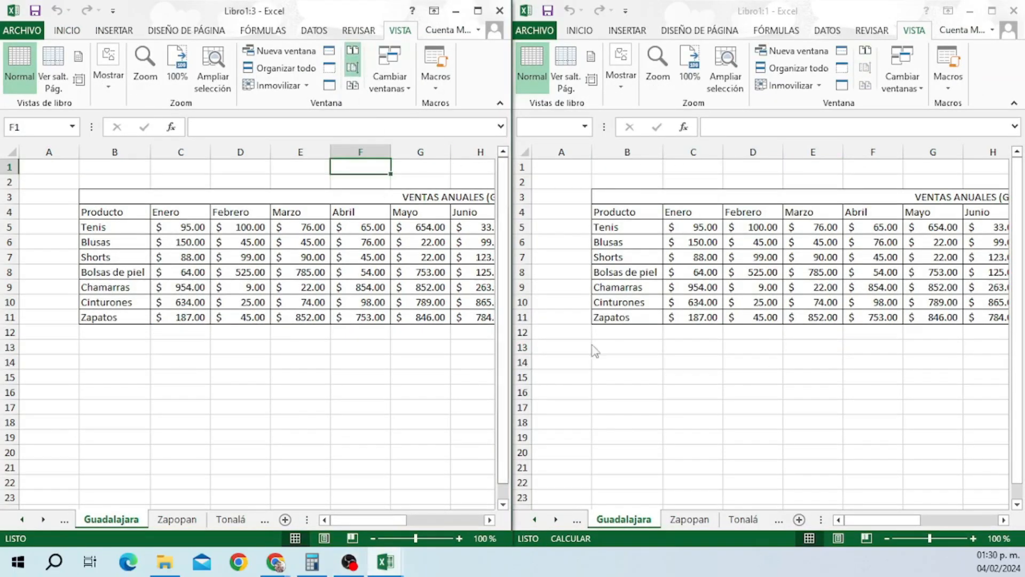
pyautogui.scroll(-3, 368, 324)
pyautogui.scroll(3, 368, 325)
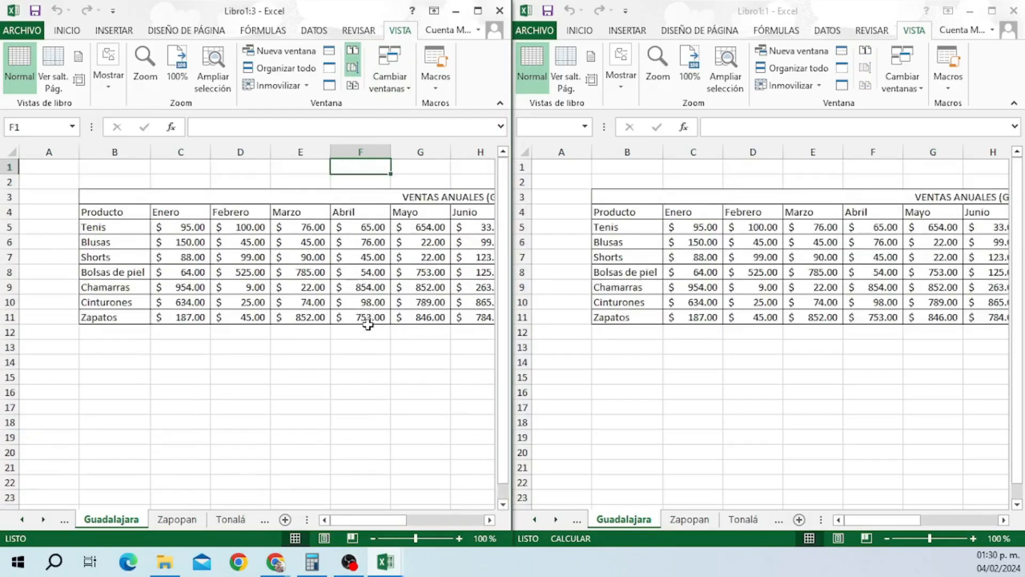
# Stack the windows horizontally, resize the lower one, then reset them to equal halves.
pyautogui.click(286, 67)
pyautogui.click(140, 260)
pyautogui.click(151, 329)
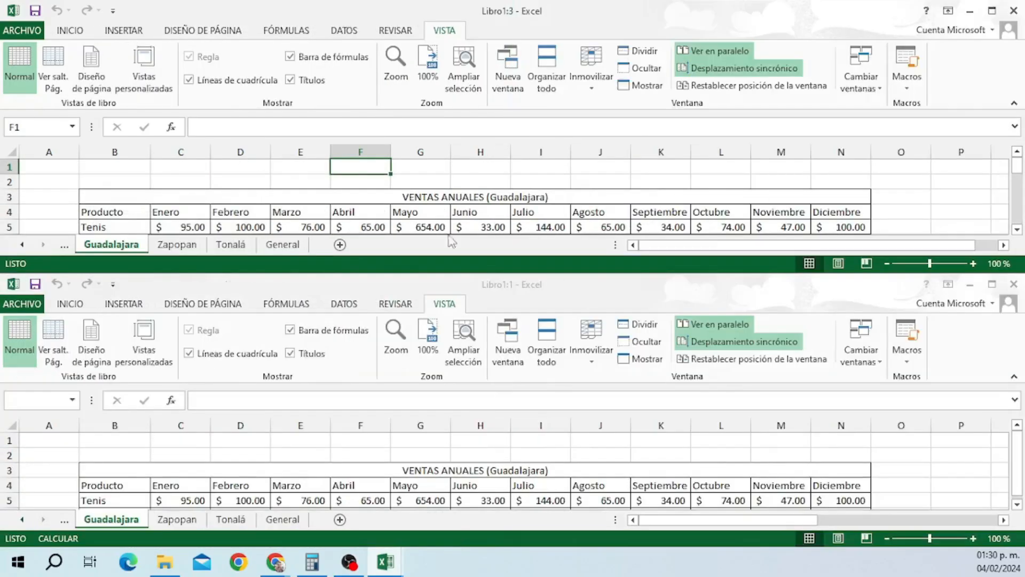
pyautogui.scroll(-3, 641, 203)
pyautogui.scroll(3, 640, 203)
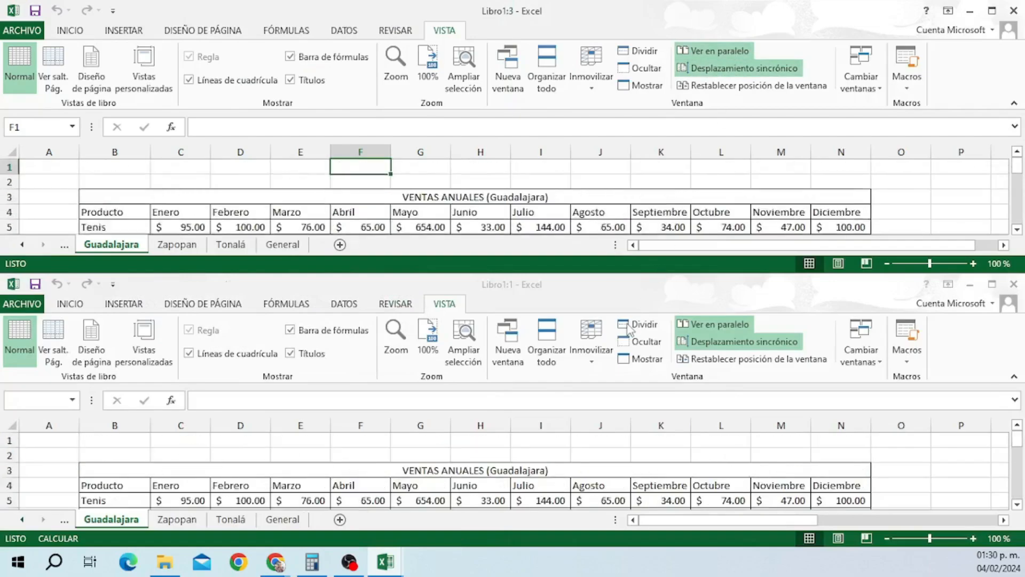
pyautogui.scroll(-3, 641, 203)
pyautogui.scroll(3, 395, 214)
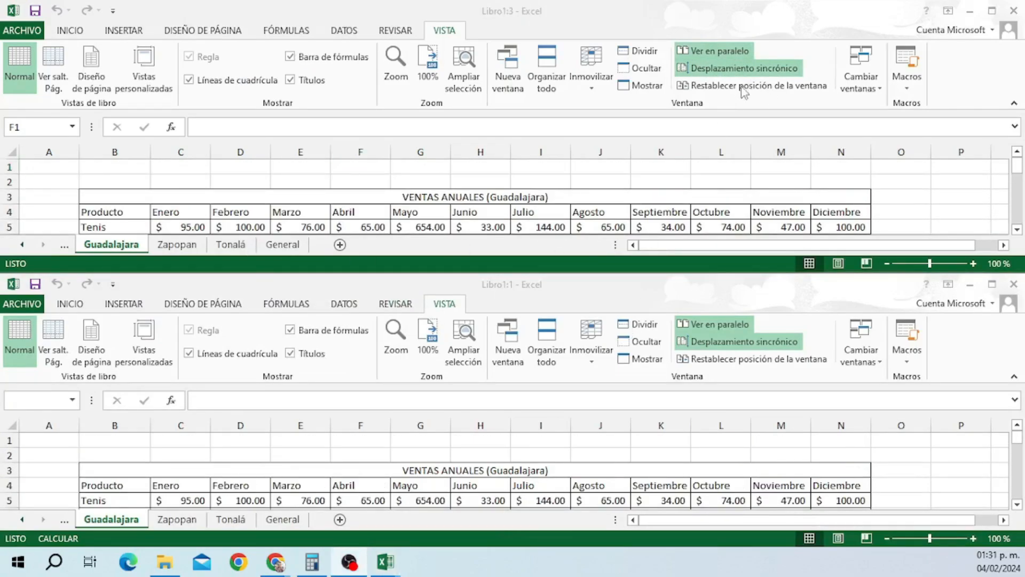
pyautogui.moveTo(558, 273); pyautogui.dragTo(561, 376)
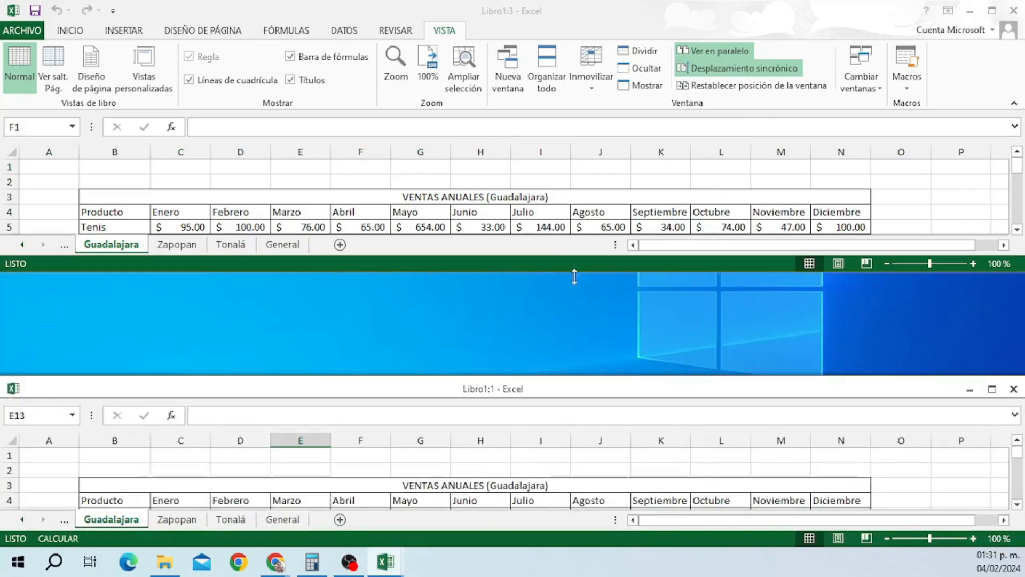
pyautogui.click(729, 87)
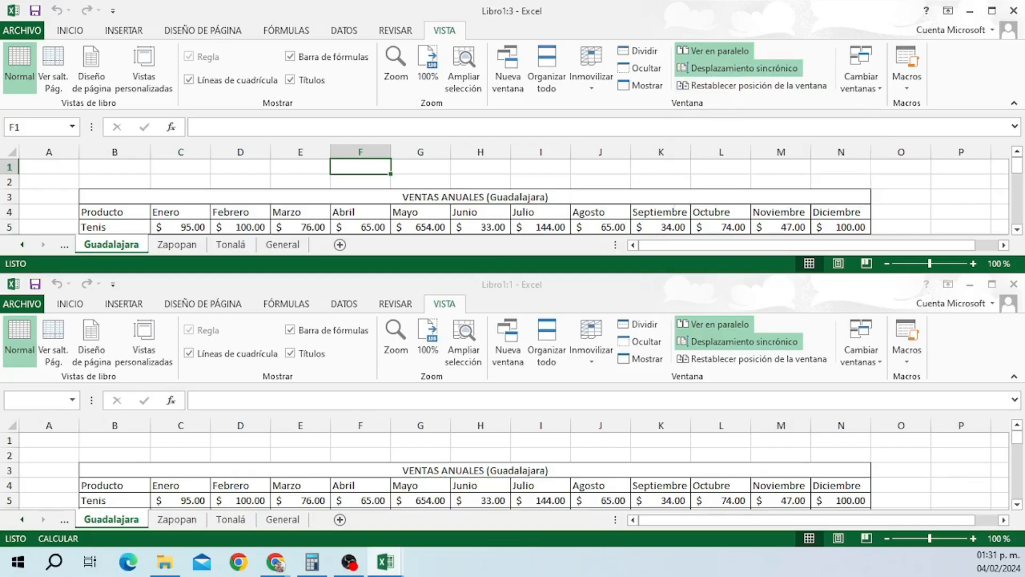
pyautogui.hotkey('alt', 'Tab')
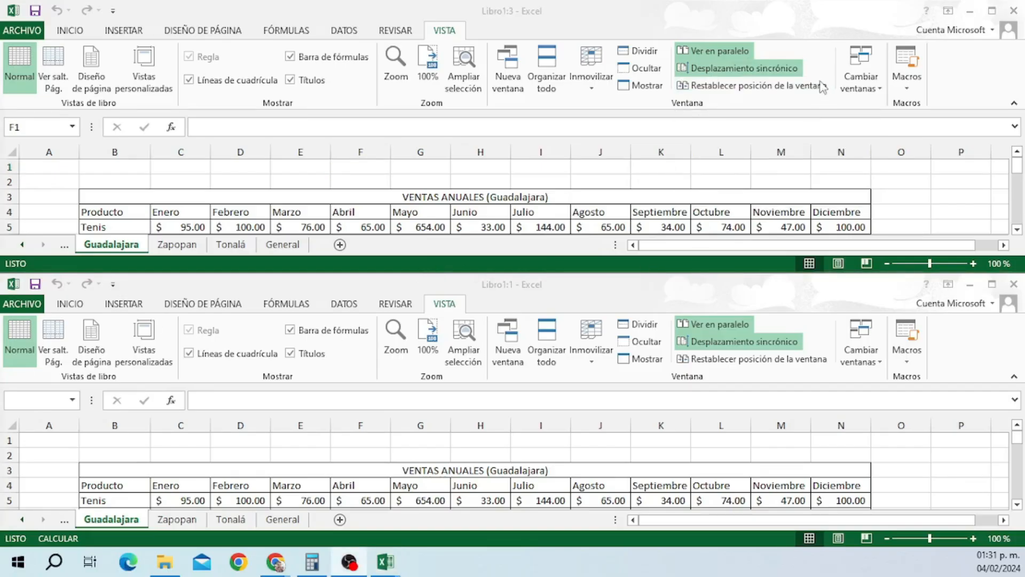
pyautogui.click(912, 85)
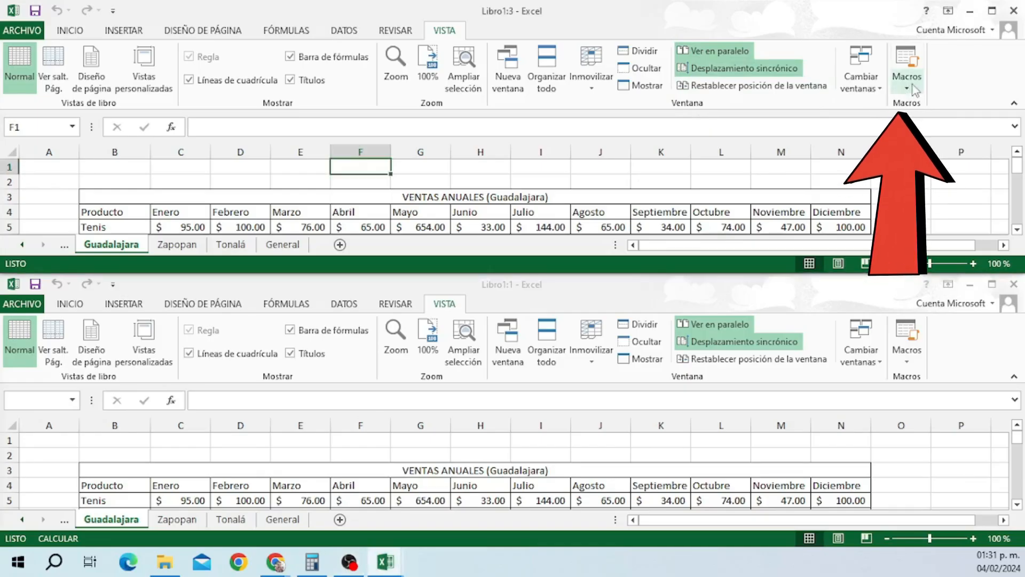
pyautogui.click(914, 89)
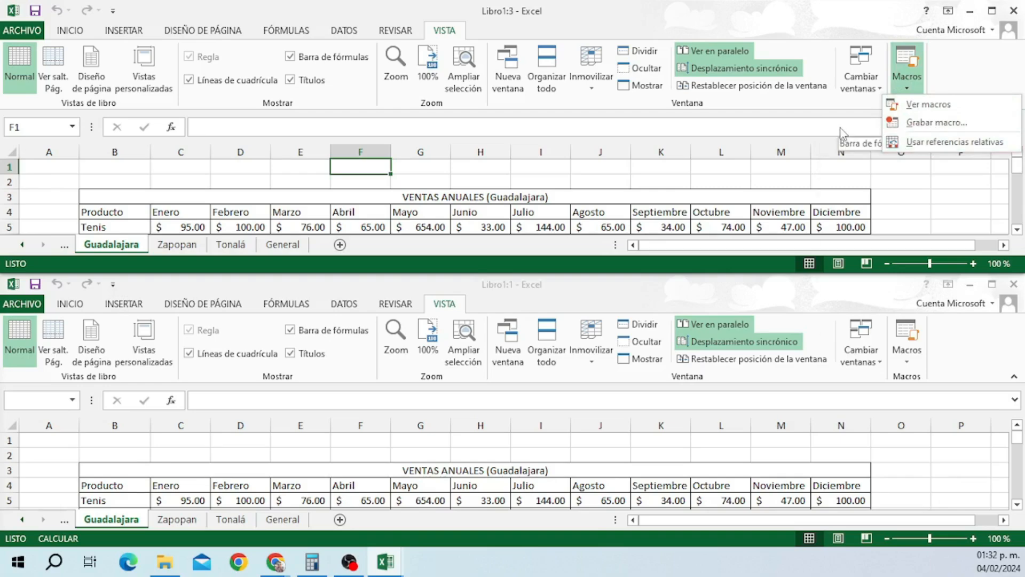
pyautogui.click(914, 84)
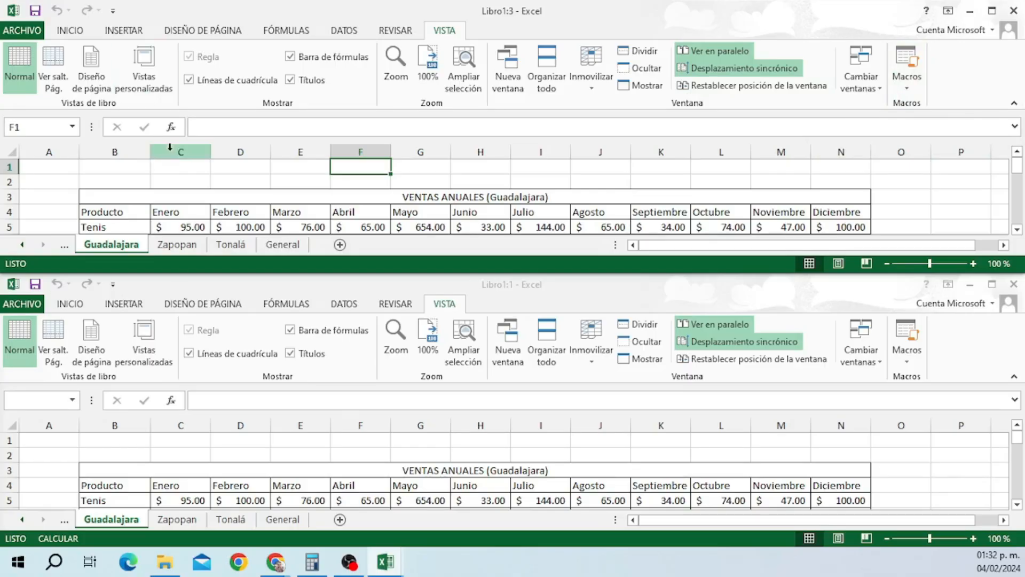
pyautogui.click(171, 169)
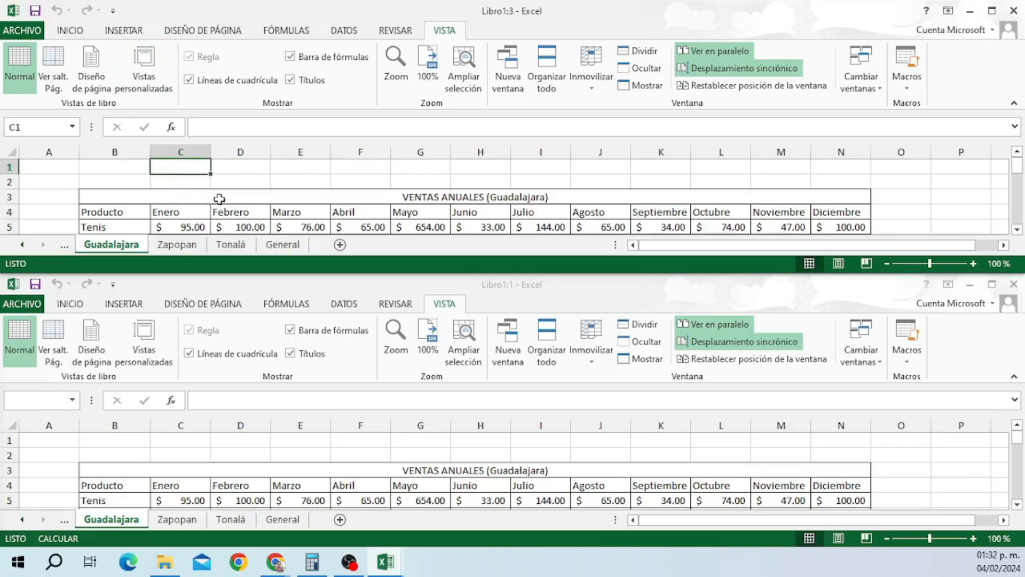
pyautogui.click(377, 168)
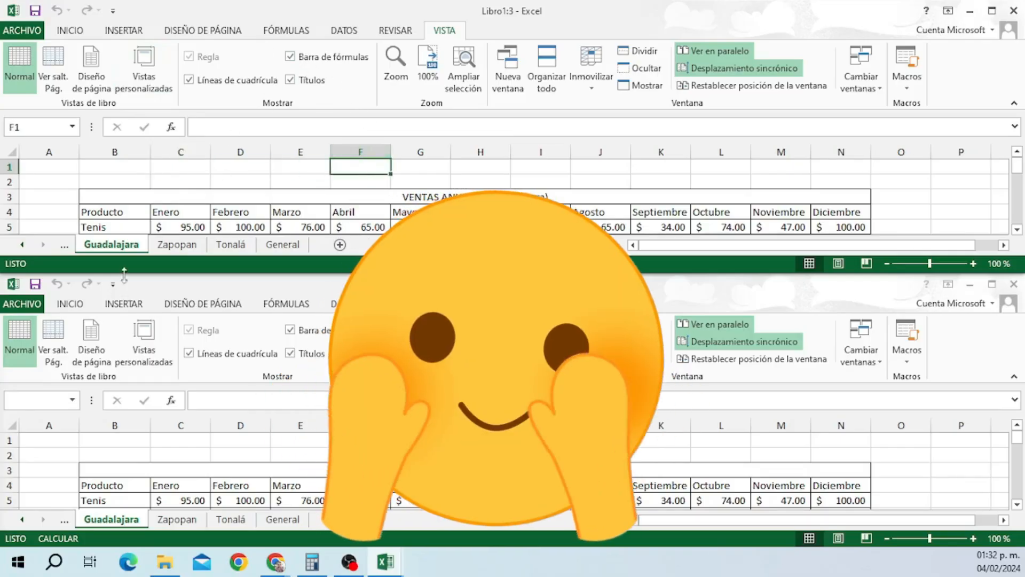